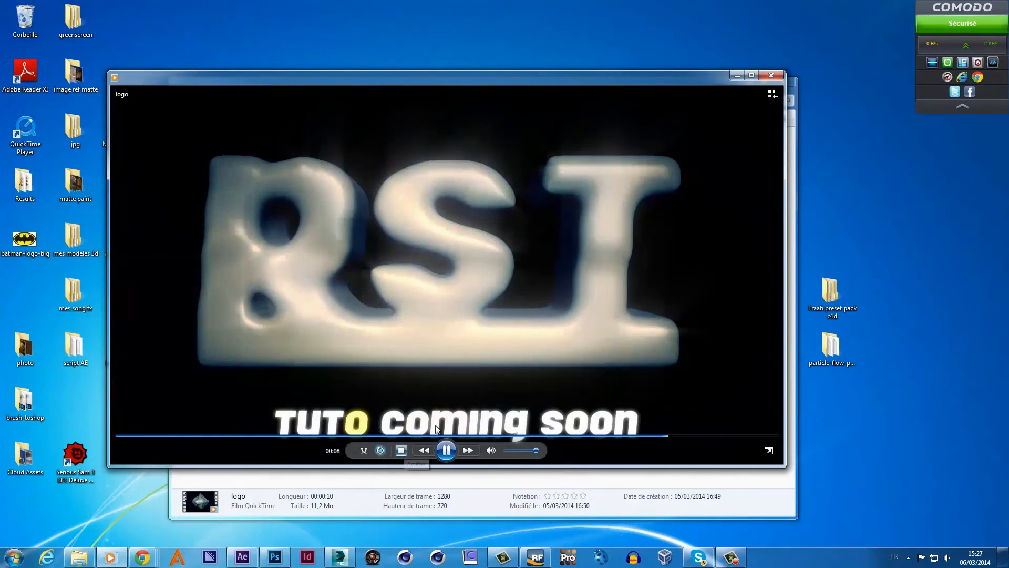
- Mute the logo preview clip, then close Windows Media Player and the logo-max folder window
{"action": "left_click", "coordinate": [490, 450]}
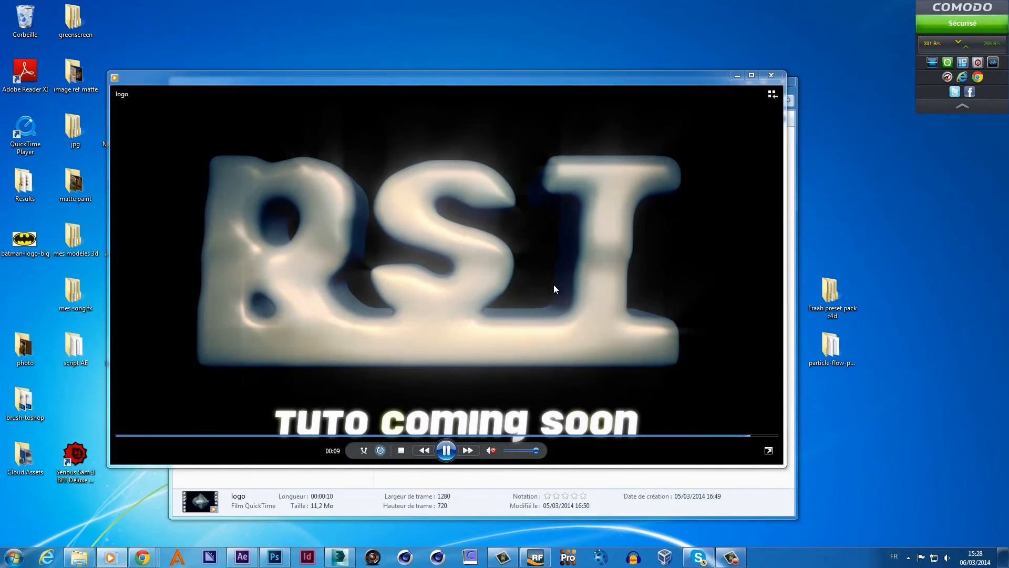
{"action": "left_click", "coordinate": [770, 76]}
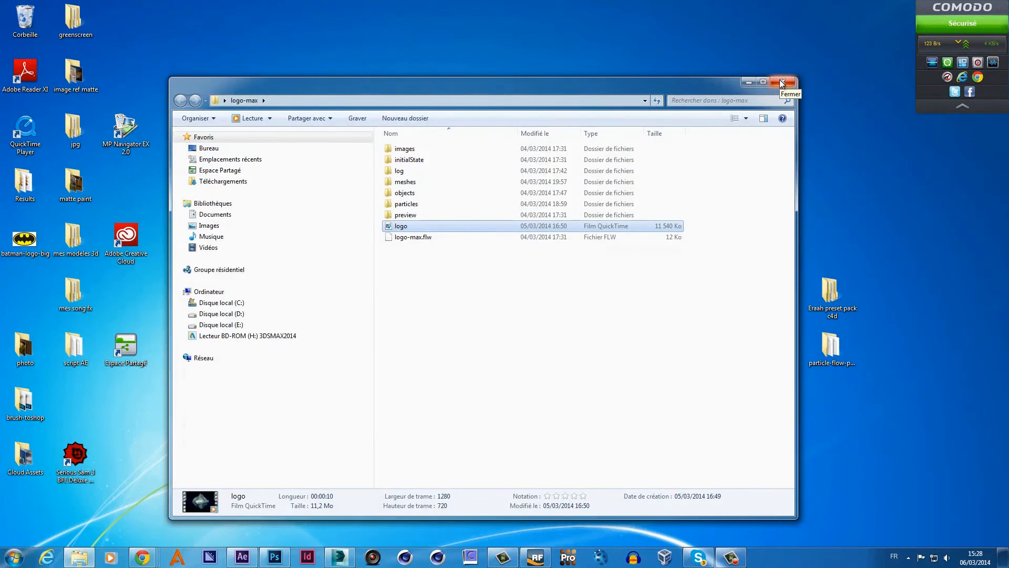
{"action": "left_click", "coordinate": [782, 82]}
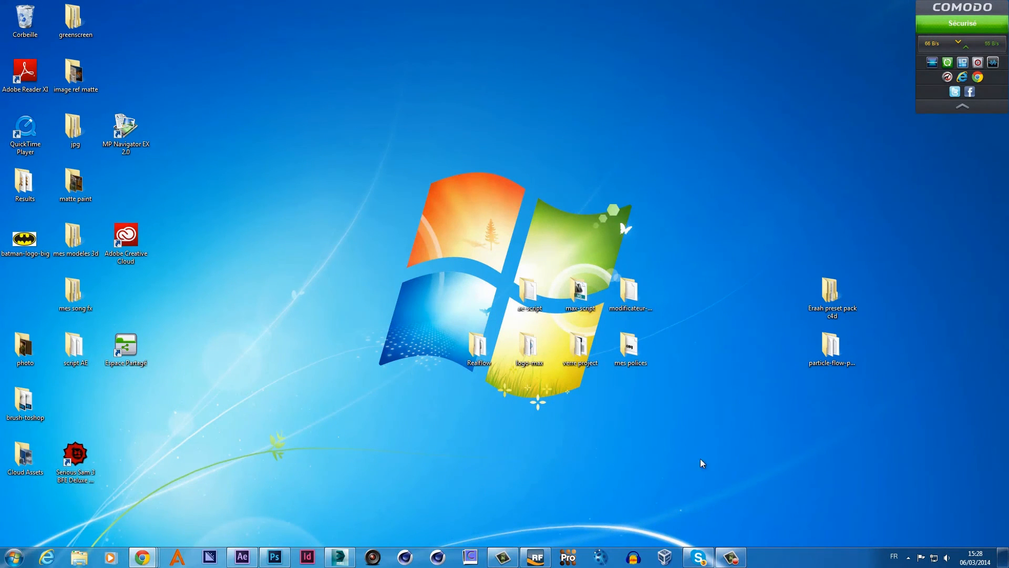
- In Photoshop, close the RST document without saving its changes
{"action": "left_click", "coordinate": [278, 557]}
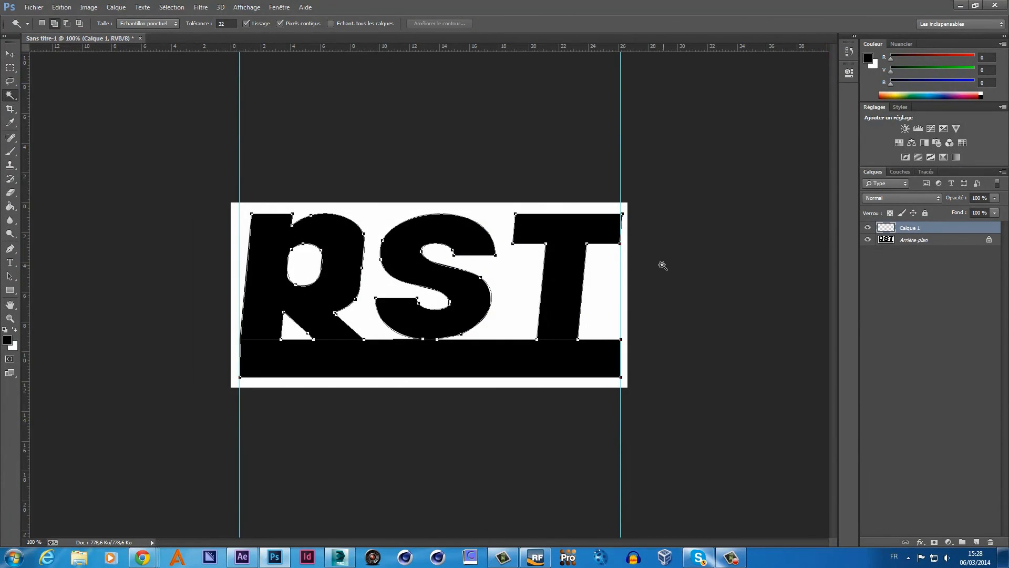
{"action": "left_click", "coordinate": [140, 39]}
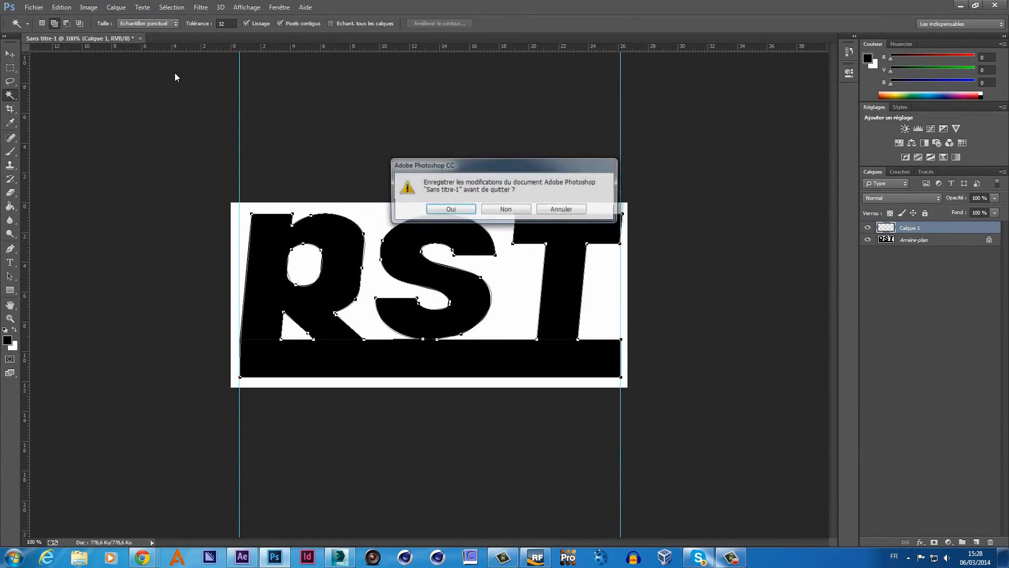
{"action": "left_click", "coordinate": [506, 209]}
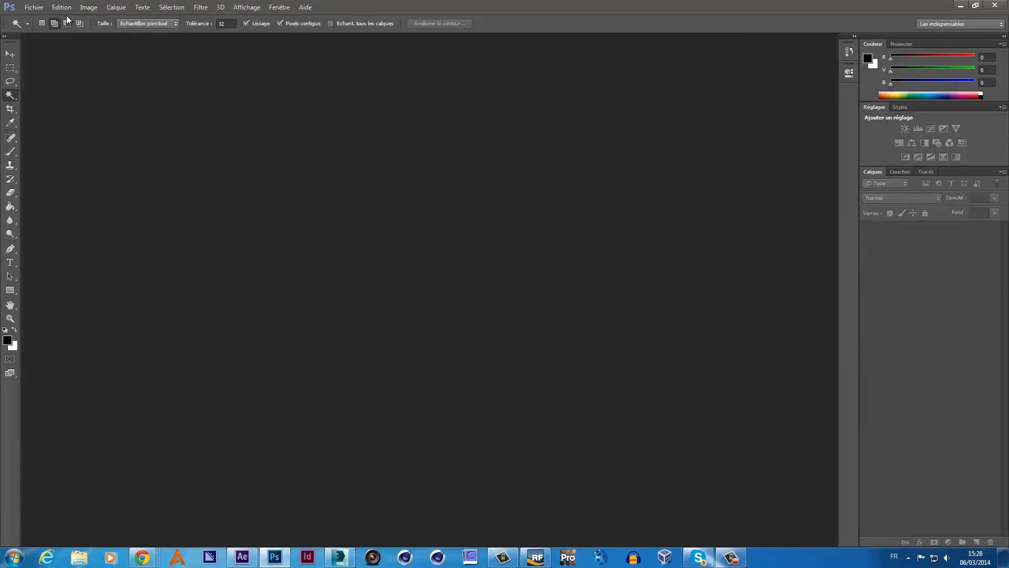
- Open batman-logo-big.gif from the Desktop
{"action": "left_click", "coordinate": [35, 7]}
{"action": "left_click", "coordinate": [45, 28]}
{"action": "left_click", "coordinate": [41, 74]}
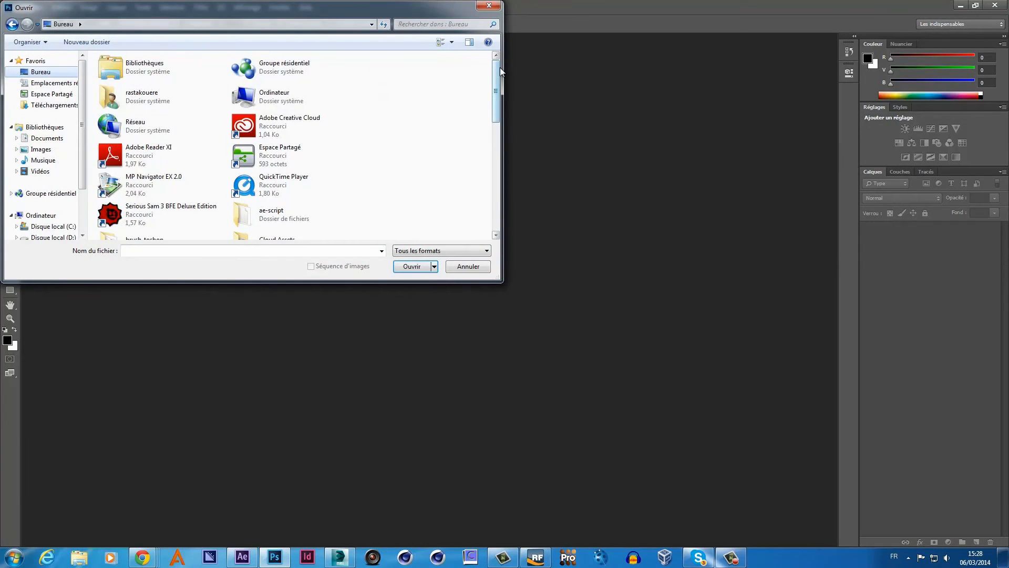
{"action": "left_click_drag", "start_coordinate": [496, 70], "coordinate": [492, 179]}
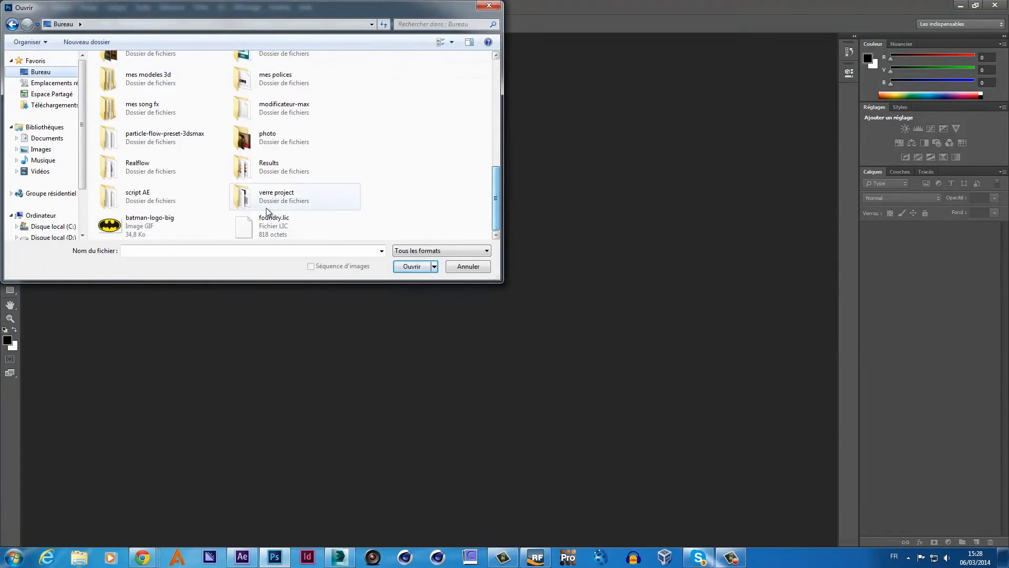
{"action": "double_click", "coordinate": [150, 224]}
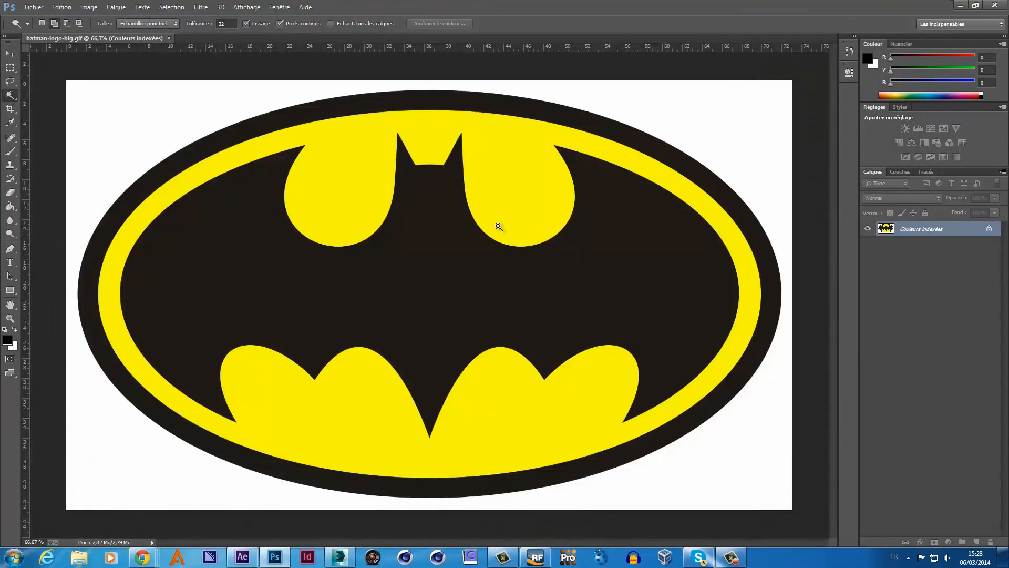
- Resize the image to 1920 × 1080 pixels with width and height proportions unlinked
{"action": "left_click", "coordinate": [89, 7]}
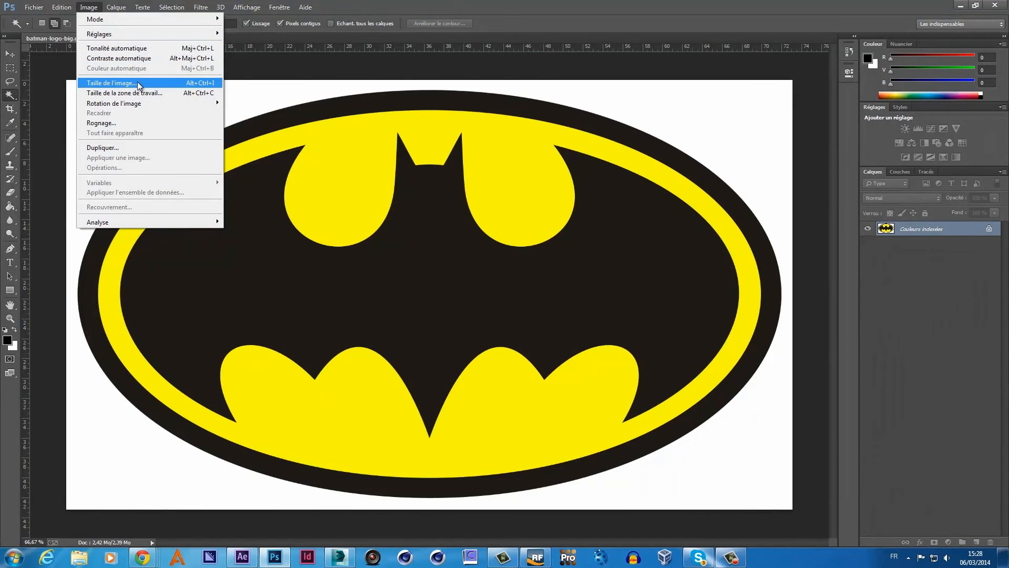
{"action": "left_click", "coordinate": [112, 82]}
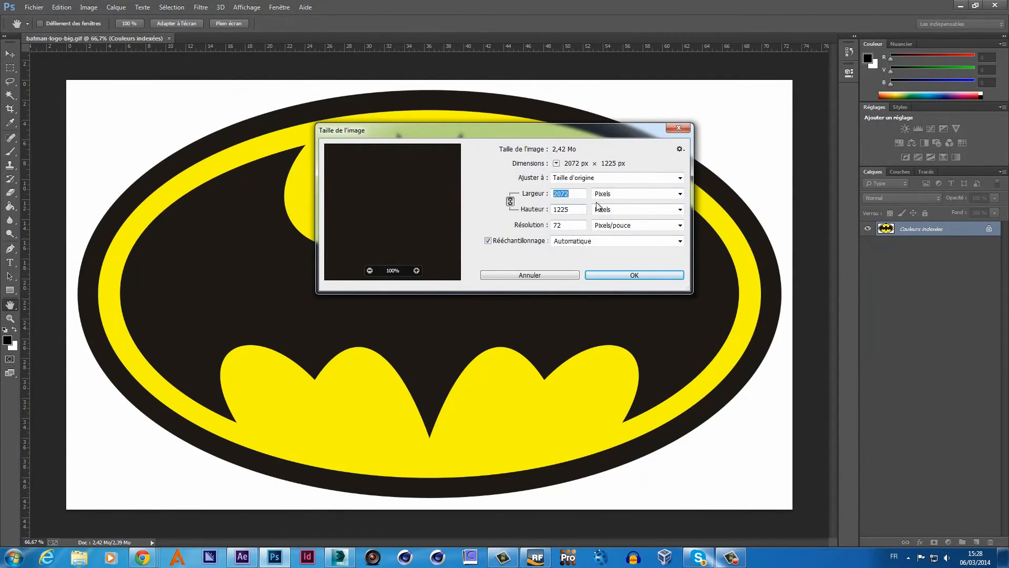
{"action": "left_click", "coordinate": [511, 203]}
{"action": "type", "text": "19"}
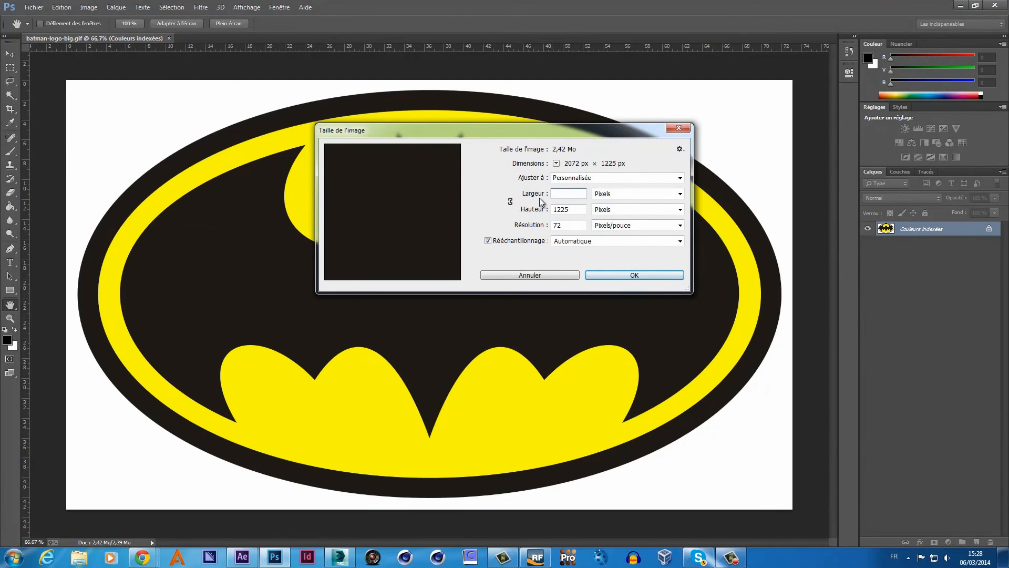
{"action": "type", "text": "20"}
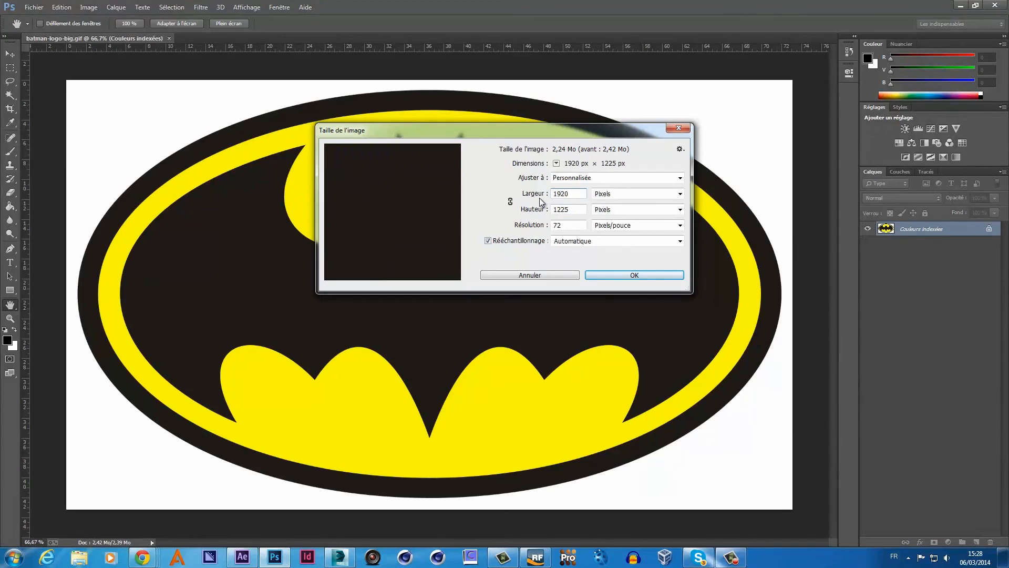
{"action": "key", "text": "Tab"}
{"action": "key", "text": "BackSpace"}
{"action": "type", "text": "1080"}
{"action": "key", "text": "Return"}
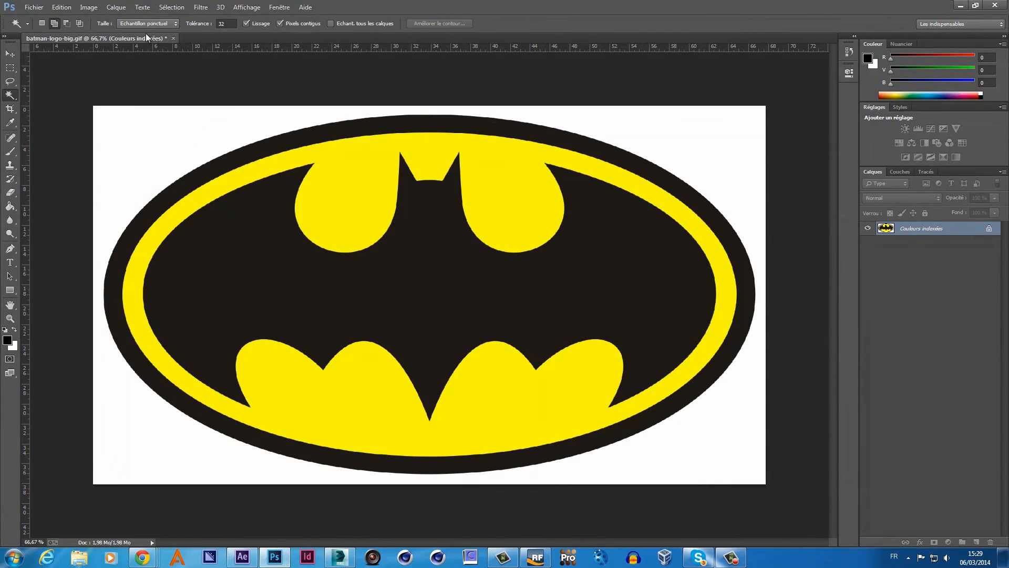
- Convert the image to RGB colour mode
{"action": "left_click", "coordinate": [89, 7]}
{"action": "mouse_move", "coordinate": [96, 21]}
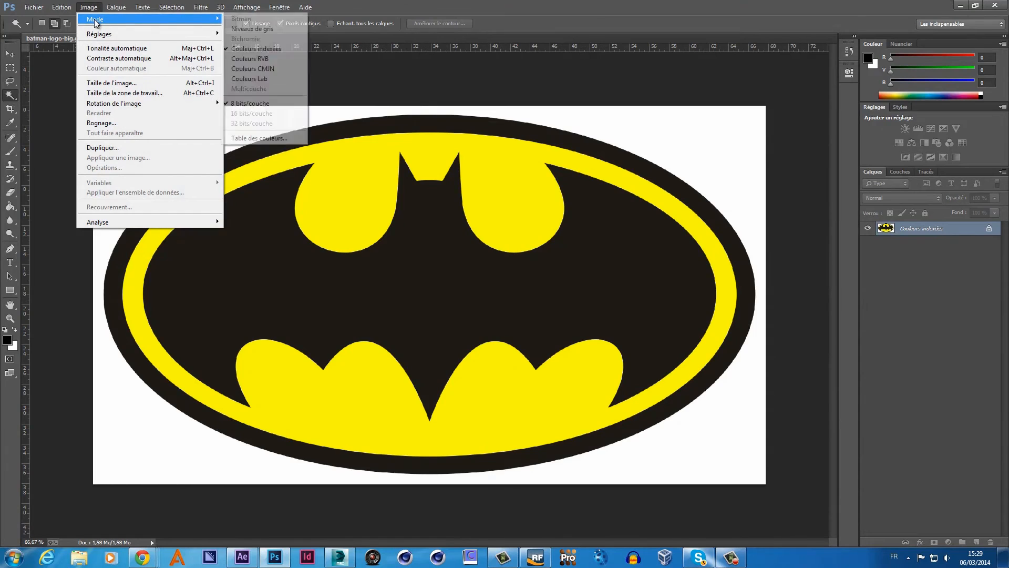
{"action": "left_click", "coordinate": [251, 58]}
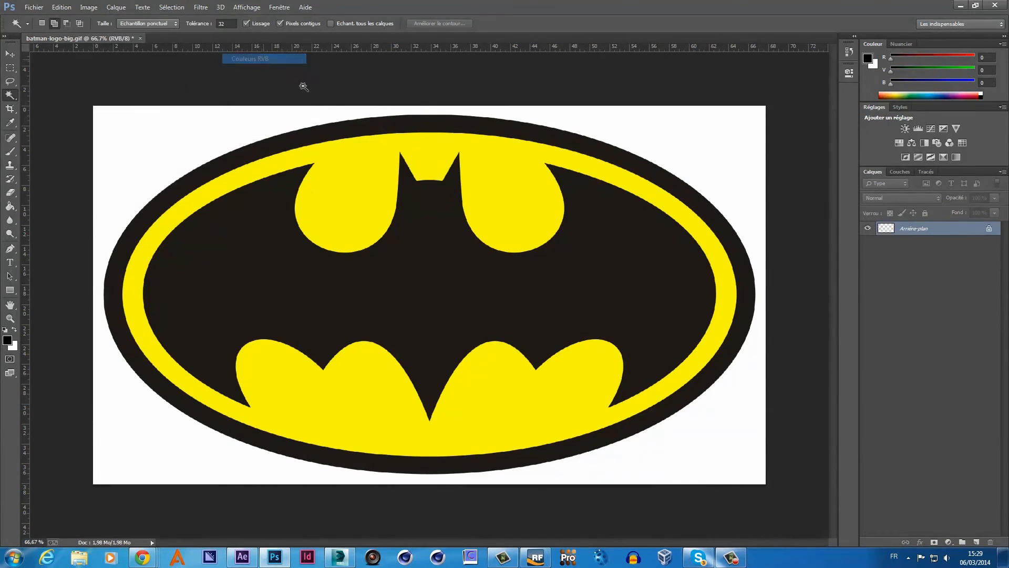
- Turn the locked background into layer Calque 0 and select the black bat area
{"action": "double_click", "coordinate": [990, 231]}
{"action": "left_click", "coordinate": [594, 177]}
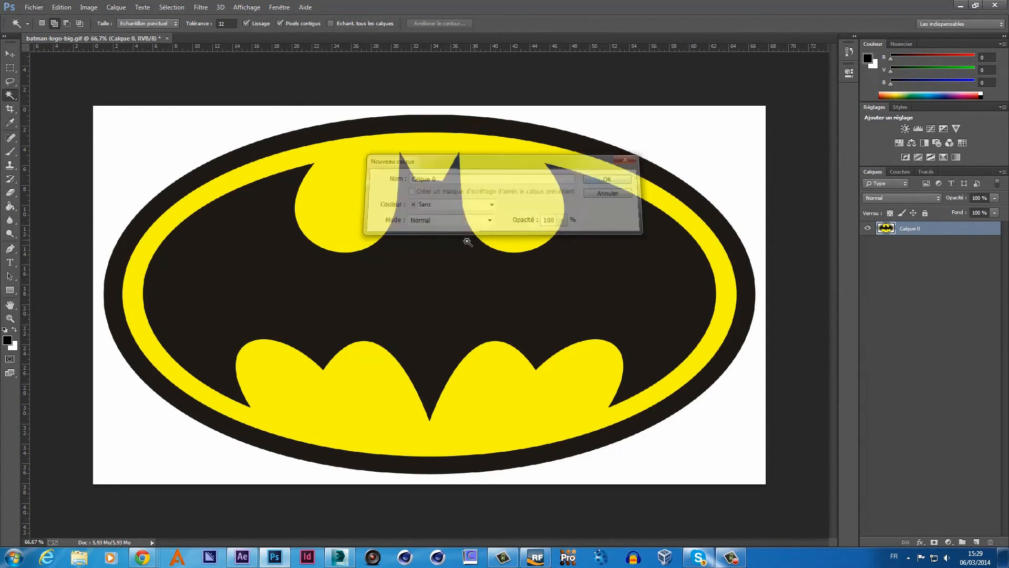
{"action": "left_click", "coordinate": [226, 263]}
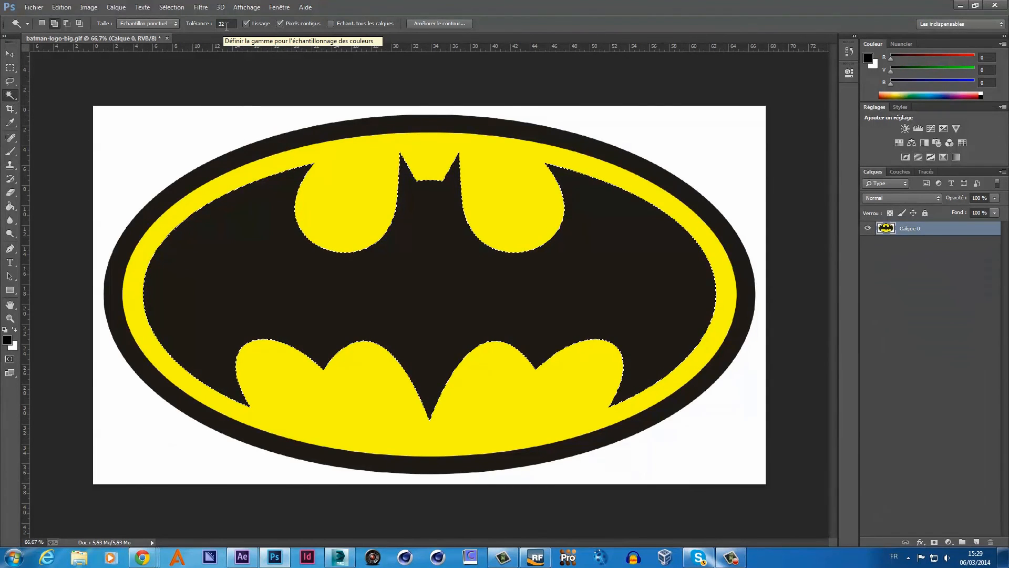
- Convert the bat selection into a work path with the default tolerance
{"action": "right_click", "coordinate": [296, 180]}
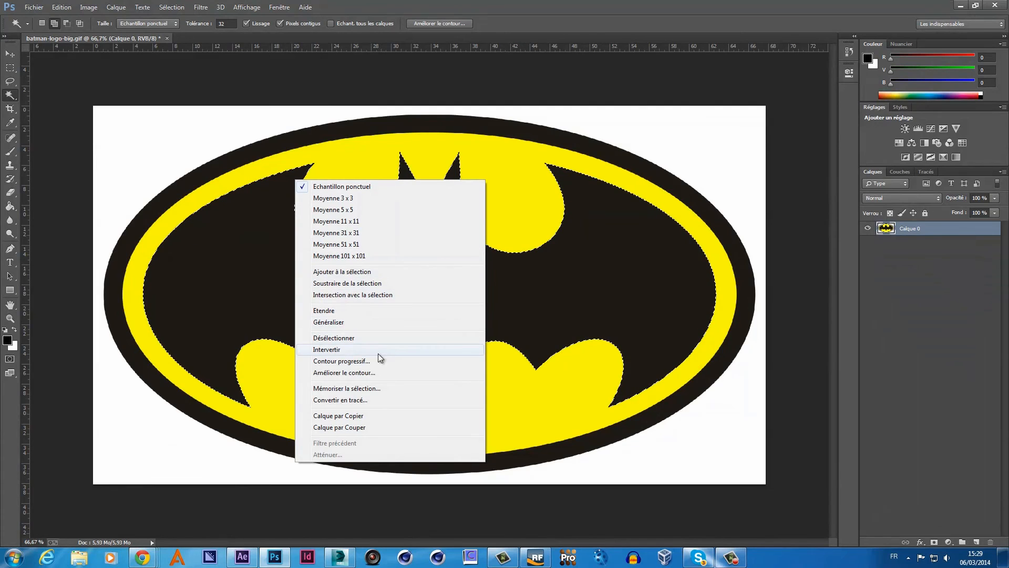
{"action": "left_click", "coordinate": [364, 401]}
{"action": "left_click", "coordinate": [532, 188]}
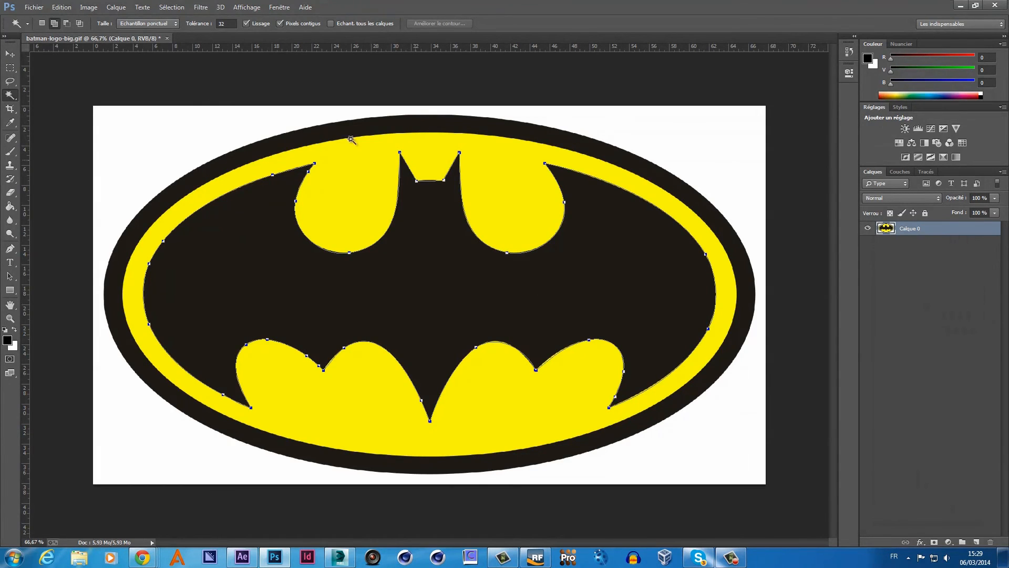
- Export the work path via Tracés vers Illustrator to the Desktop as batman-illu
{"action": "left_click", "coordinate": [34, 7]}
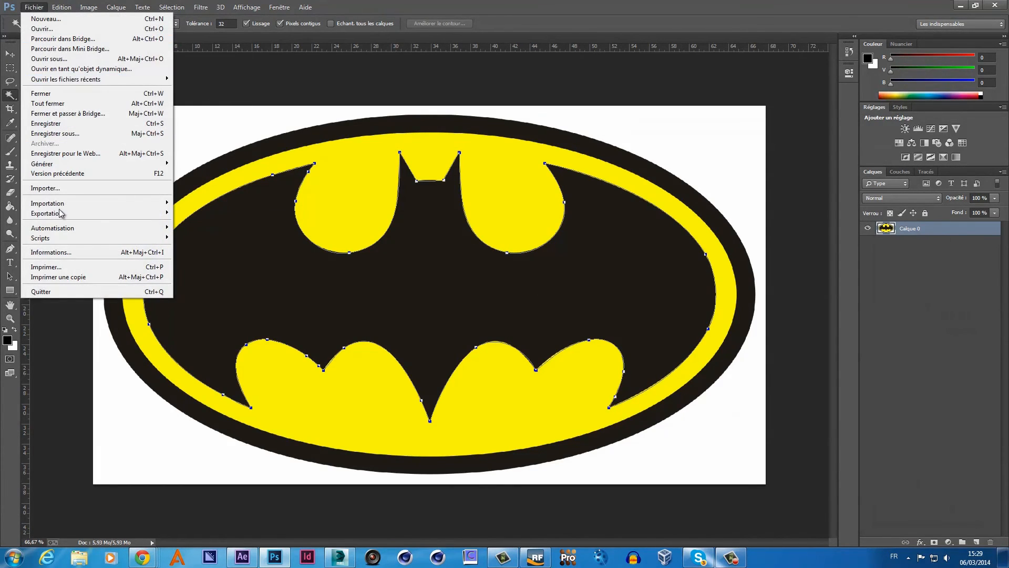
{"action": "mouse_move", "coordinate": [65, 218]}
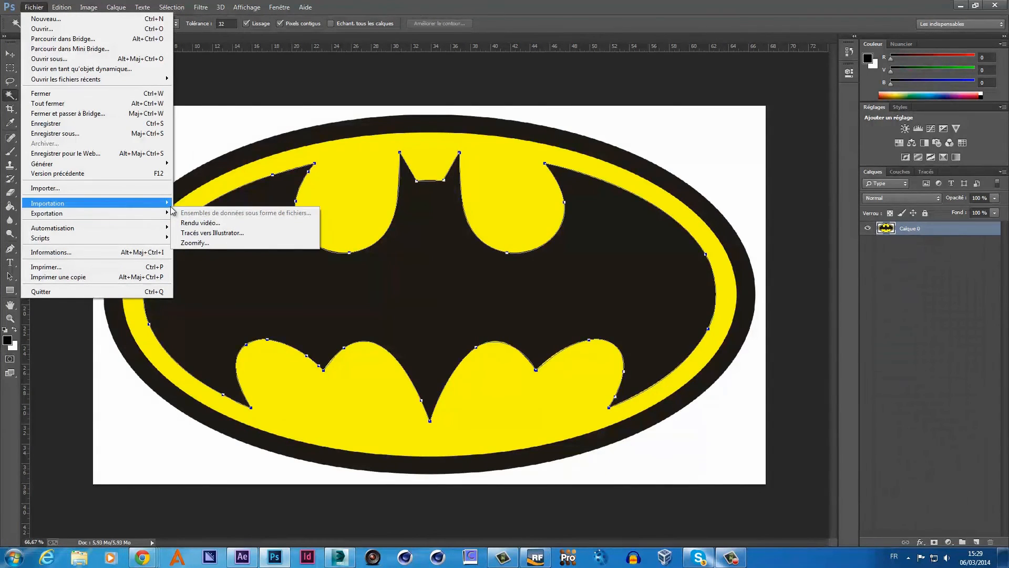
{"action": "mouse_move", "coordinate": [169, 205]}
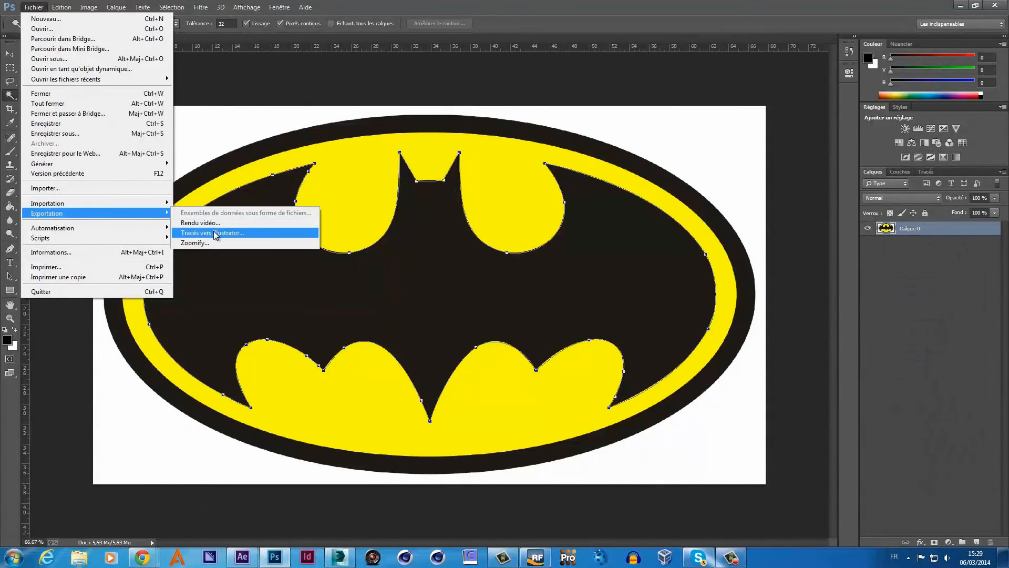
{"action": "left_click", "coordinate": [204, 233]}
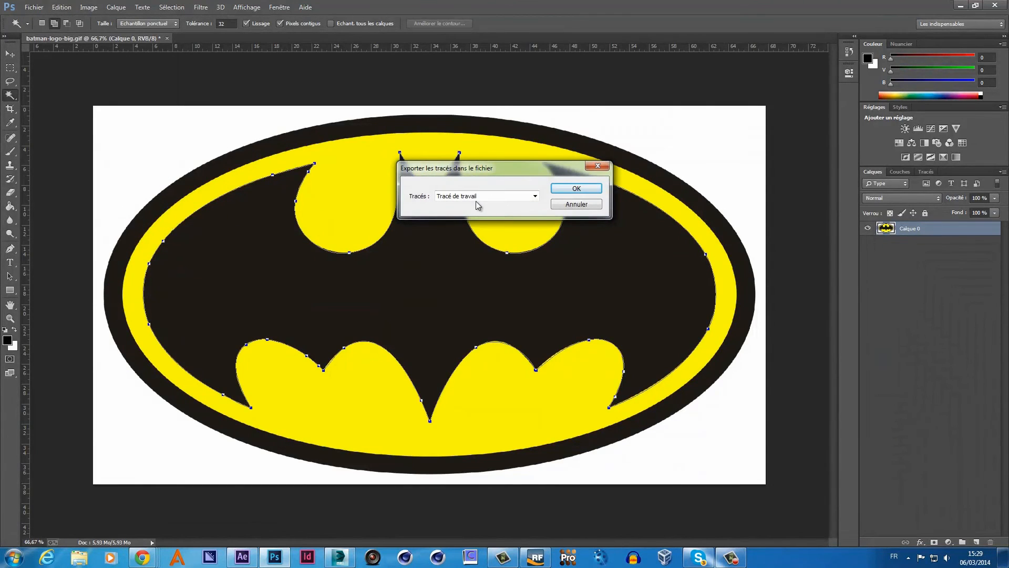
{"action": "left_click", "coordinate": [561, 190]}
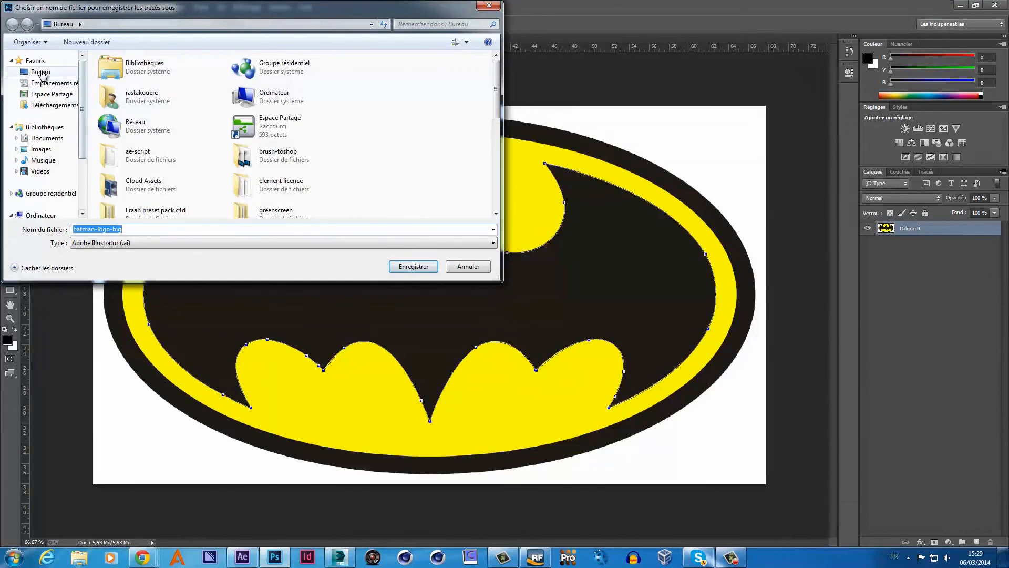
{"action": "left_click", "coordinate": [42, 73]}
{"action": "double_click", "coordinate": [133, 229]}
{"action": "type", "text": "bat"}
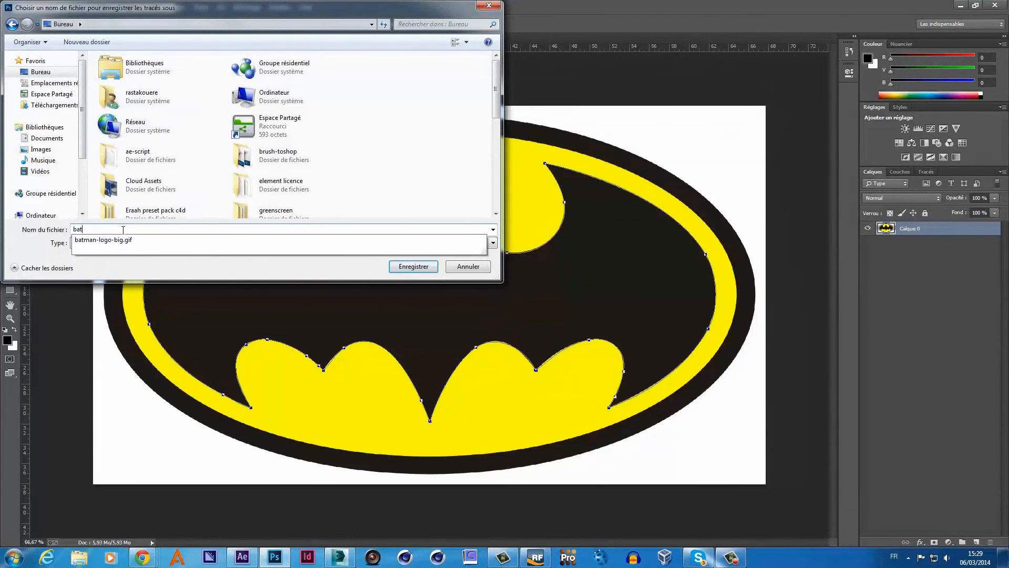
{"action": "type", "text": "man-il"}
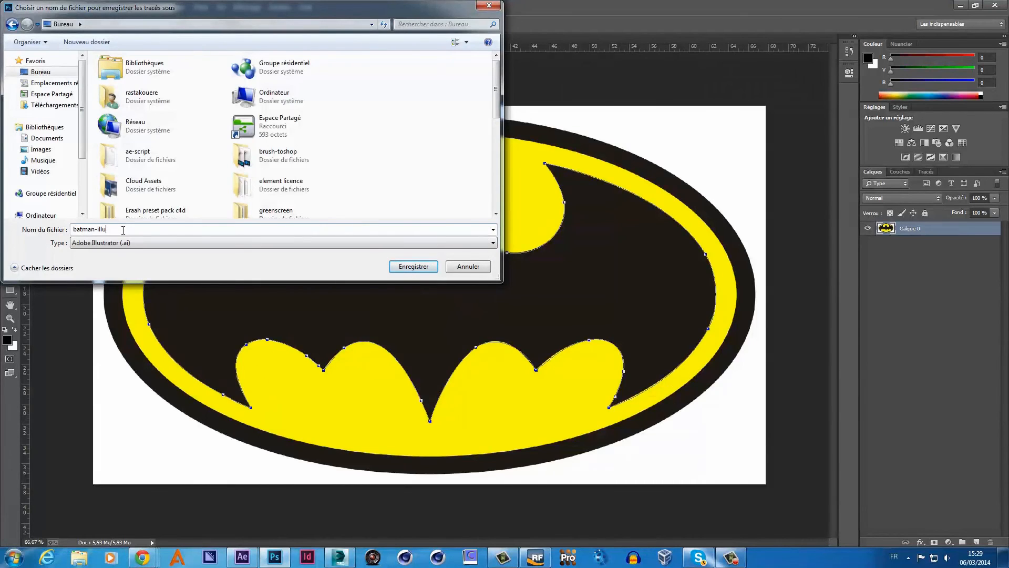
{"action": "type", "text": "lu"}
{"action": "key", "text": "Return"}
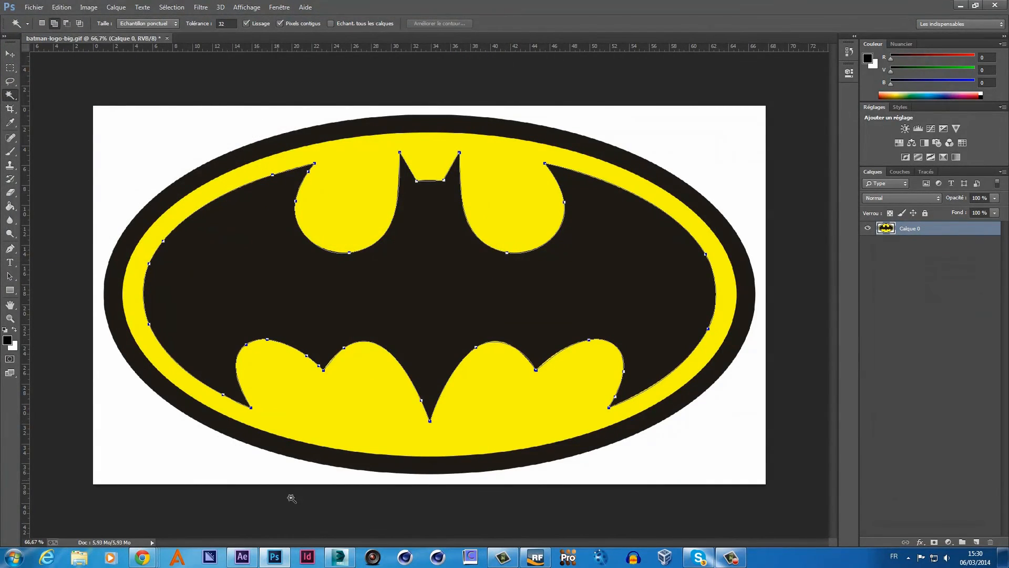
- Bring 3ds Max forward as a floating window and minimize Photoshop
{"action": "left_click", "coordinate": [337, 556]}
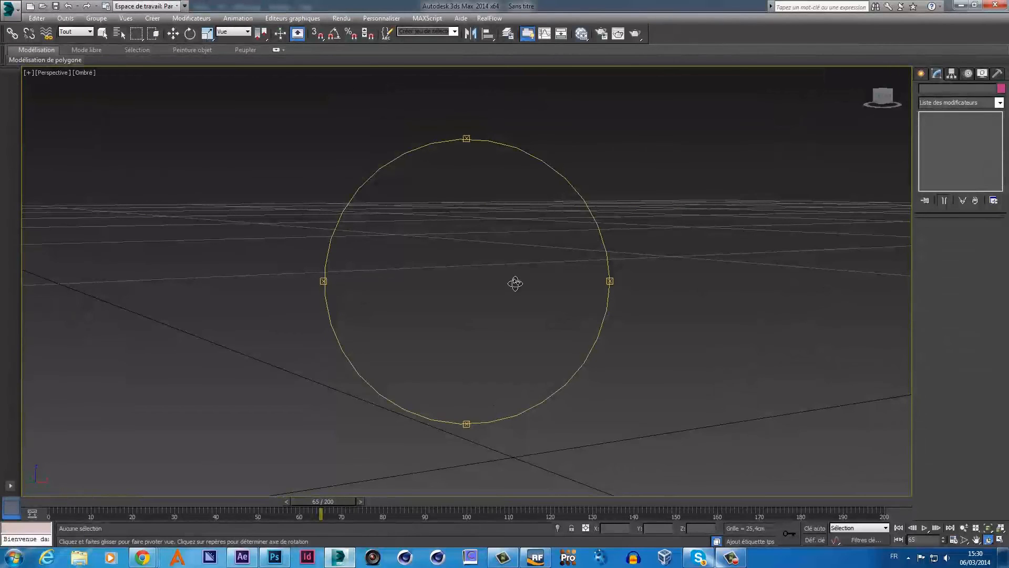
{"action": "left_click_drag", "start_coordinate": [513, 281], "coordinate": [536, 284]}
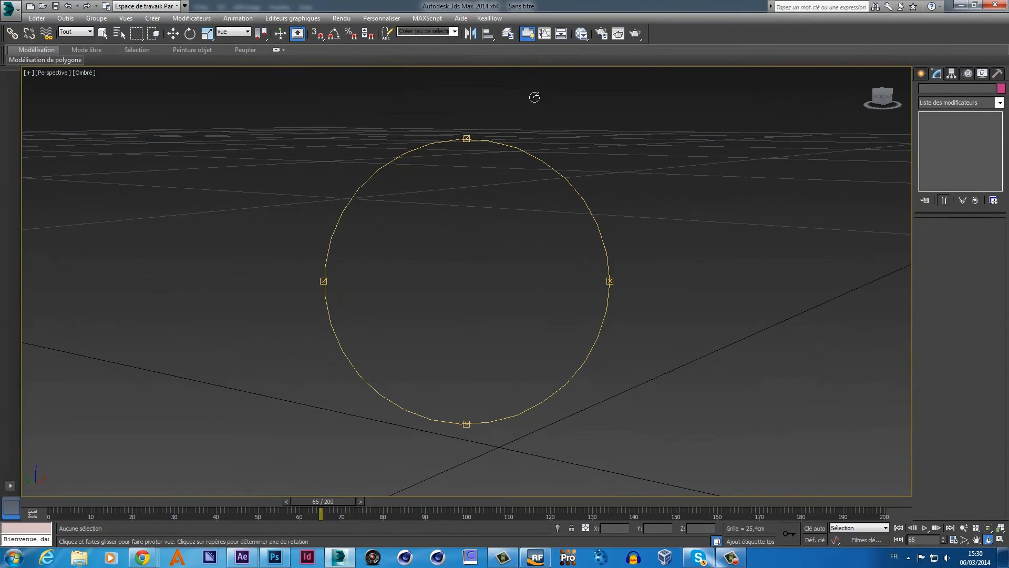
{"action": "left_click_drag", "start_coordinate": [529, 13], "coordinate": [598, 50]}
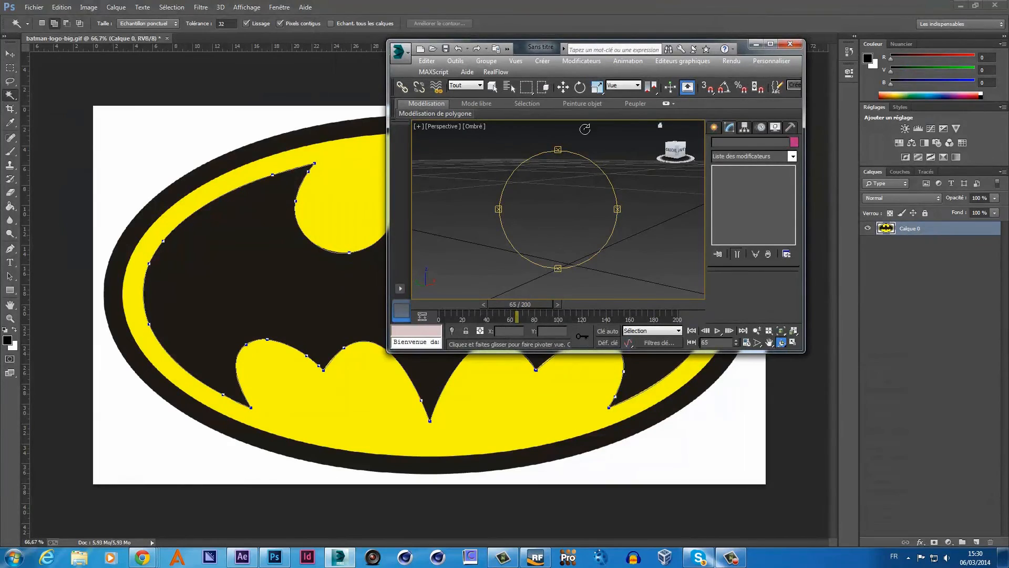
{"action": "left_click", "coordinate": [961, 5]}
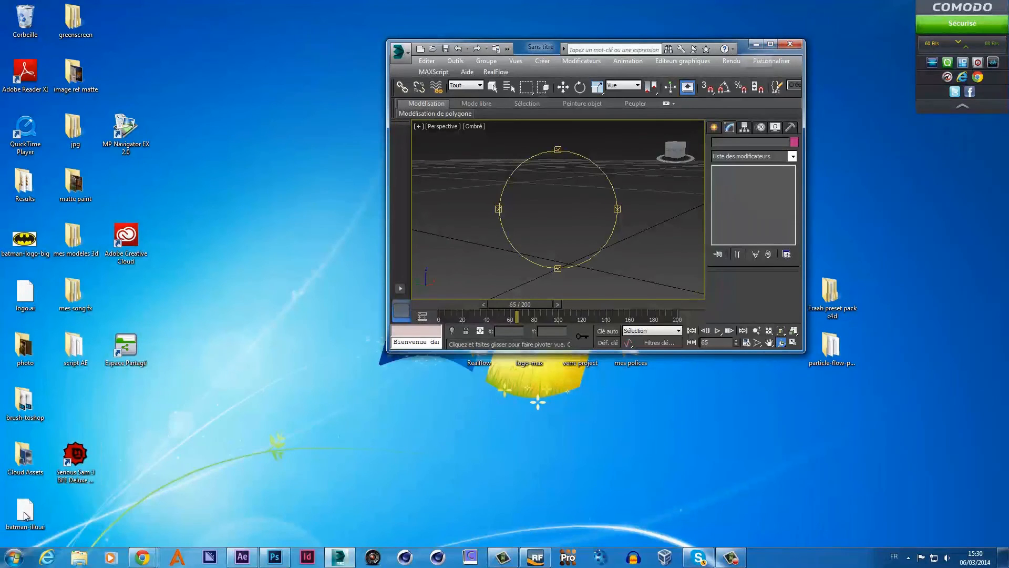
- Drag batman-illu.ai into the front view, switch to four viewports, and maximize 3ds Max
{"action": "left_click_drag", "start_coordinate": [25, 509], "coordinate": [127, 512]}
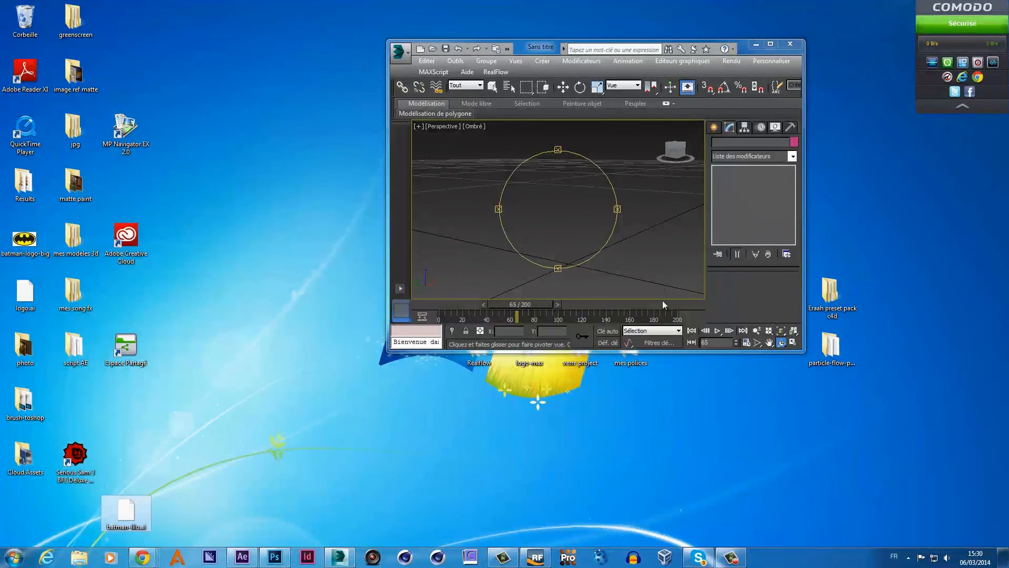
{"action": "left_click", "coordinate": [614, 245]}
{"action": "key", "text": "alt+w"}
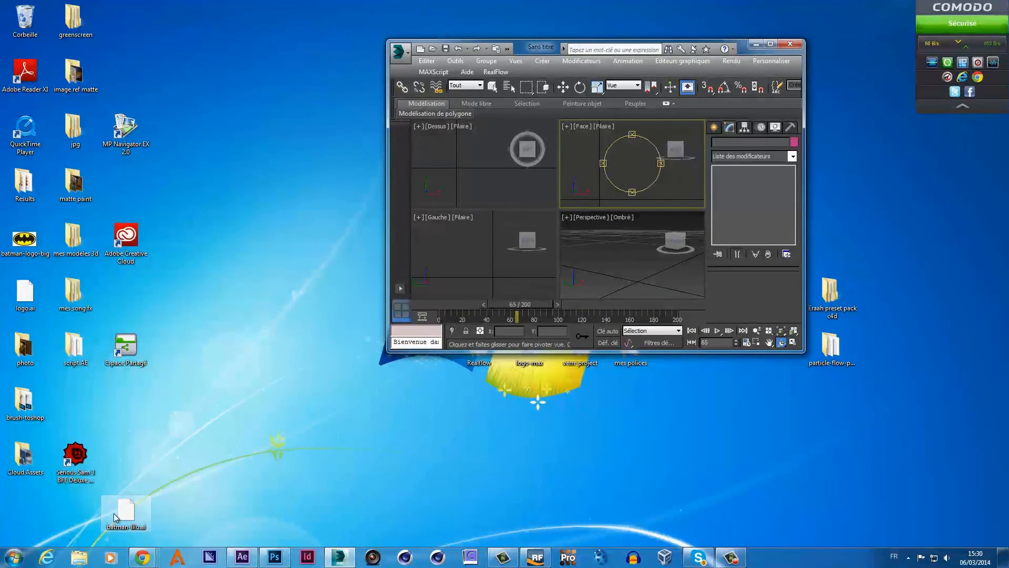
{"action": "left_click_drag", "start_coordinate": [603, 163], "coordinate": [653, 186]}
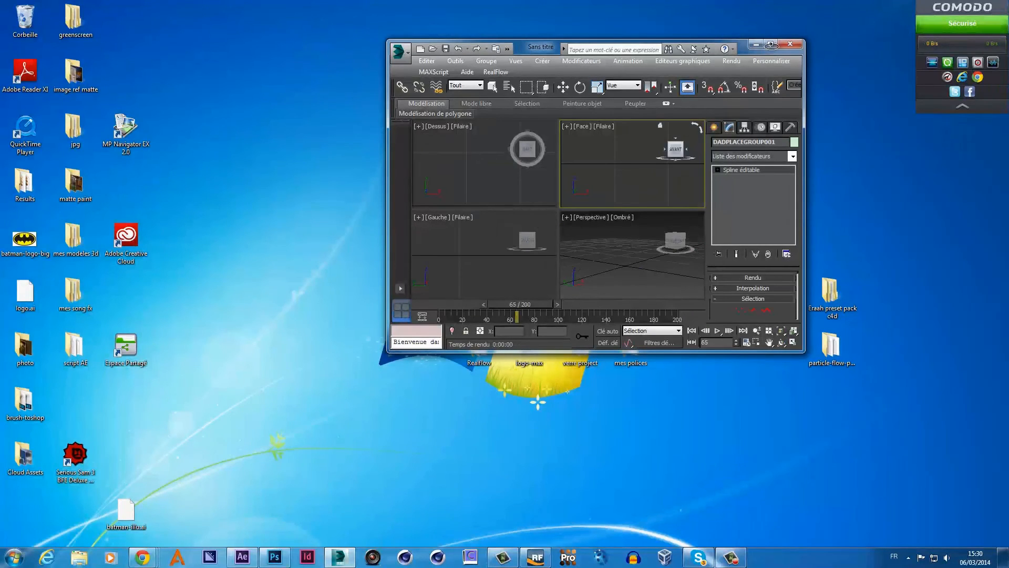
{"action": "left_click", "coordinate": [771, 44]}
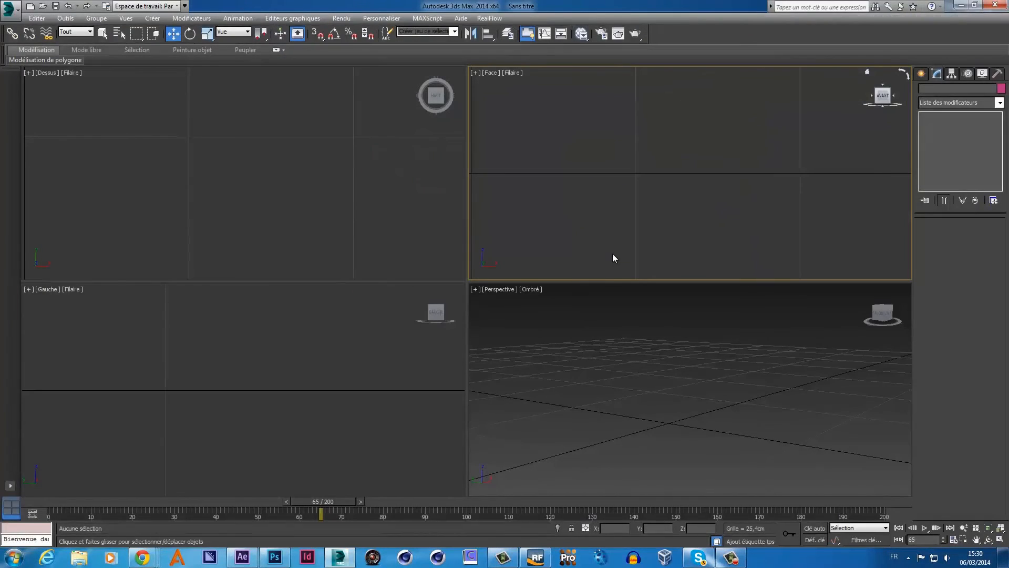
{"action": "scroll", "coordinate": [642, 417], "scroll_direction": "down", "scroll_amount": 10}
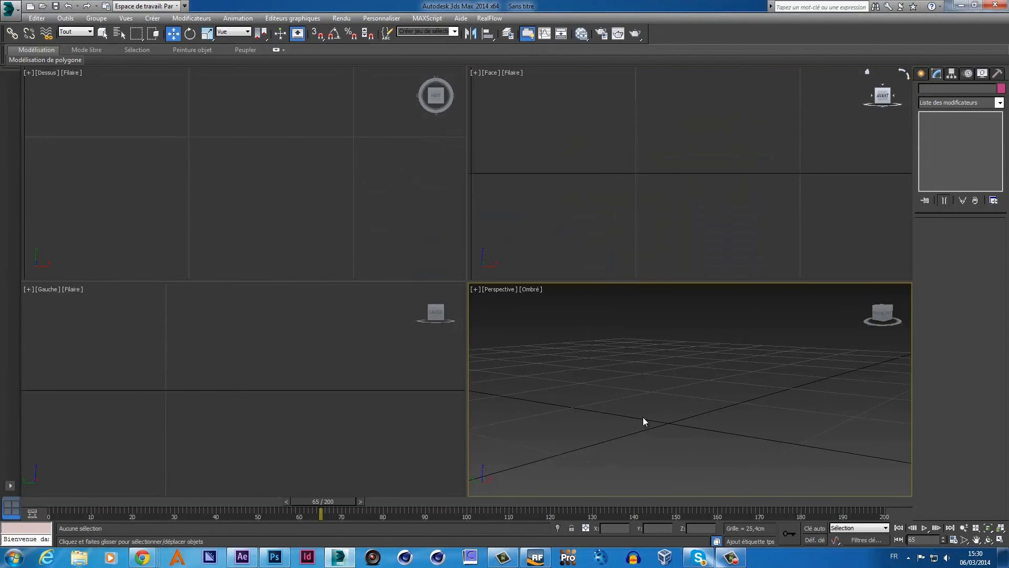
{"action": "scroll", "coordinate": [644, 418], "scroll_direction": "up", "scroll_amount": 5}
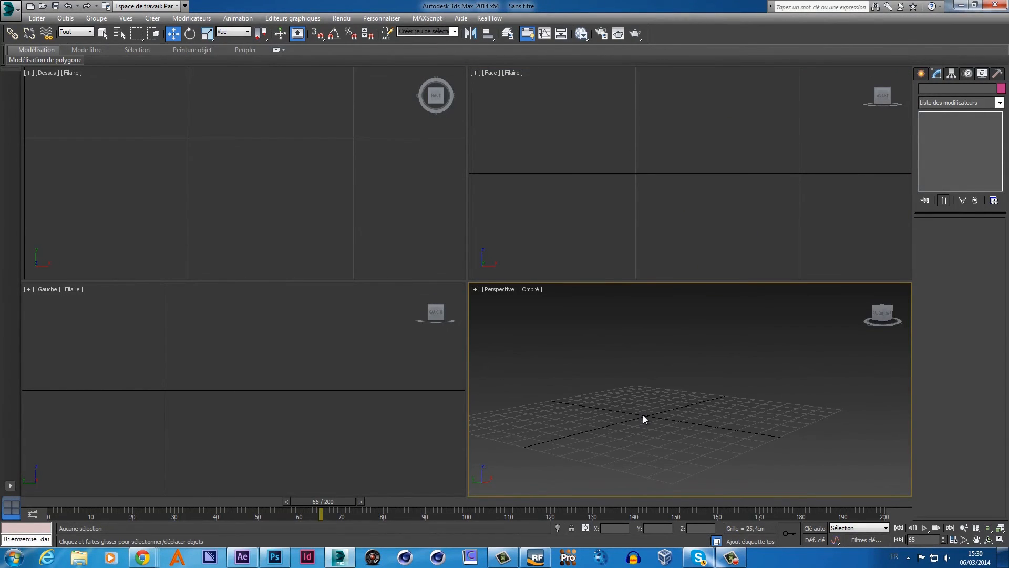
- Drag batman-illu.ai from the desktop into the Perspective viewport and maximize 3ds Max again
{"action": "left_click", "coordinate": [10, 8]}
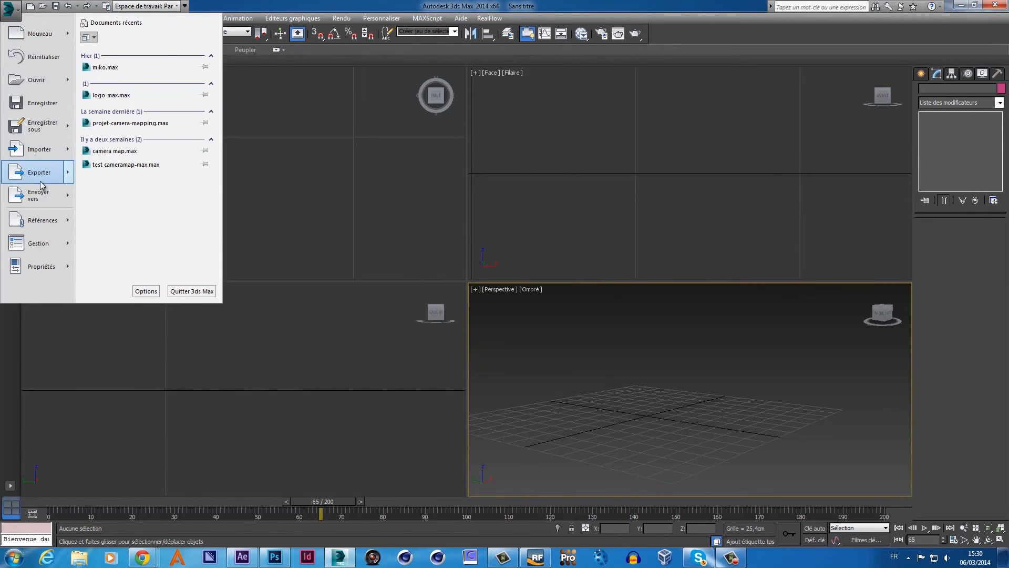
{"action": "mouse_move", "coordinate": [47, 157]}
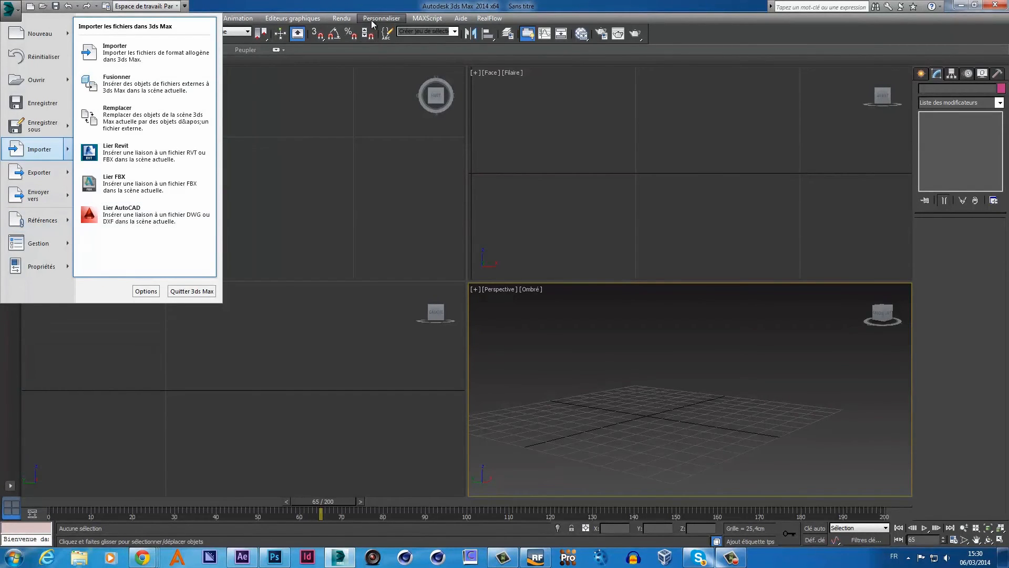
{"action": "left_click", "coordinate": [359, 6]}
{"action": "left_click_drag", "start_coordinate": [359, 5], "coordinate": [474, 29]}
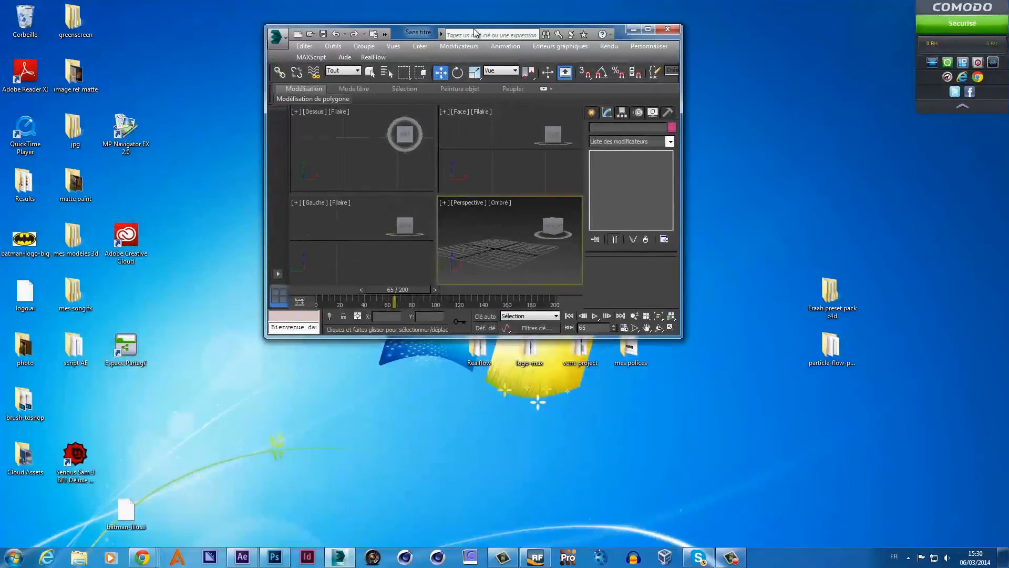
{"action": "left_click_drag", "start_coordinate": [131, 510], "coordinate": [496, 270]}
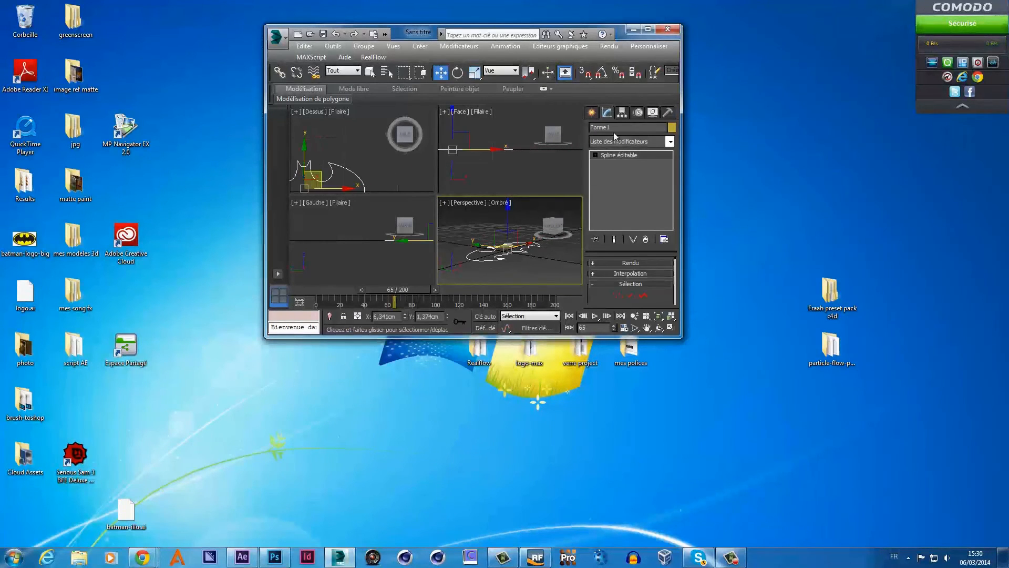
{"action": "left_click", "coordinate": [648, 30]}
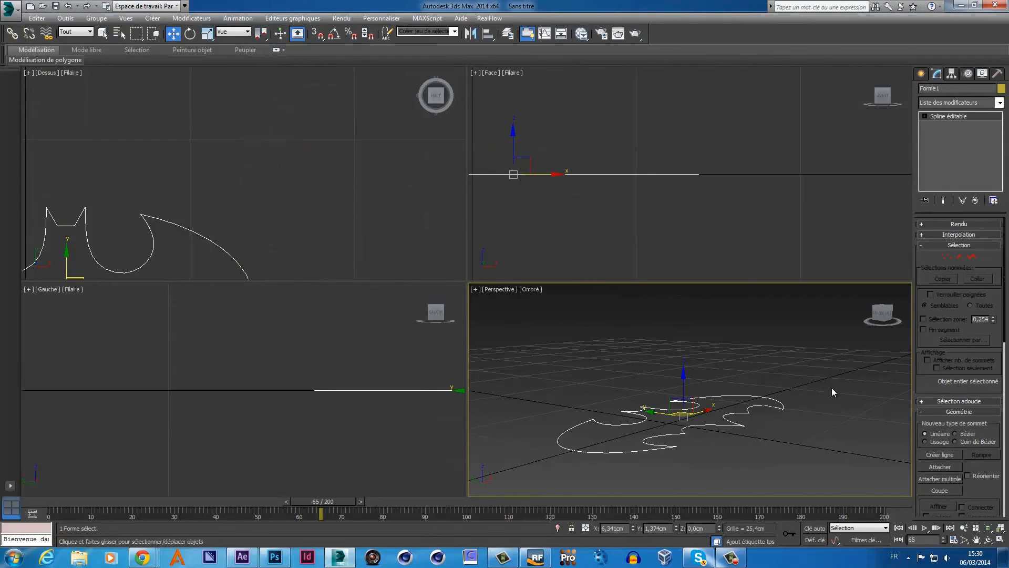
- Activate the top view and use Zoom Extents All to frame the bat outline
{"action": "left_click", "coordinate": [688, 244]}
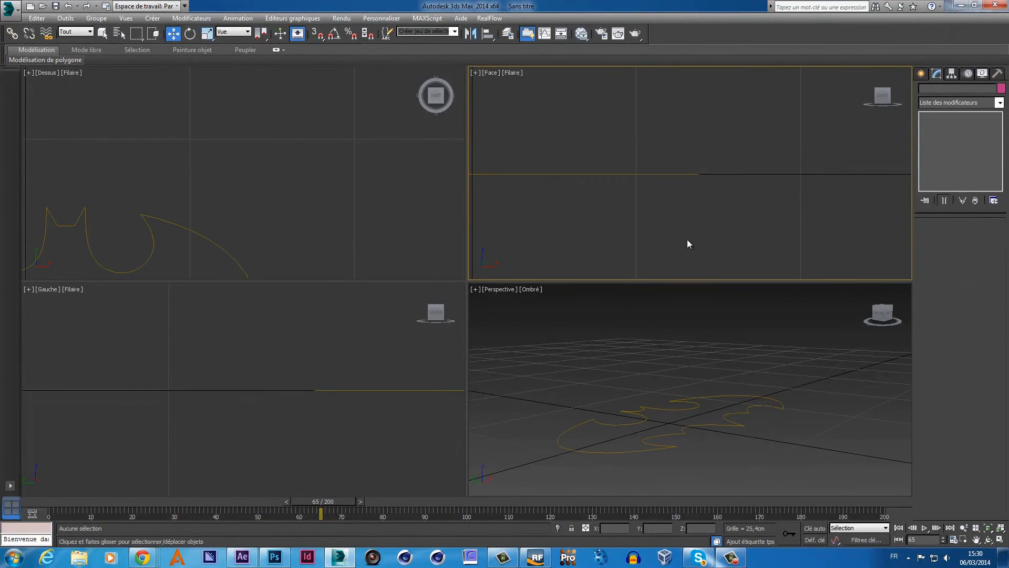
{"action": "key", "text": "alt+w"}
{"action": "key", "text": "alt+w"}
{"action": "left_click", "coordinate": [299, 233]}
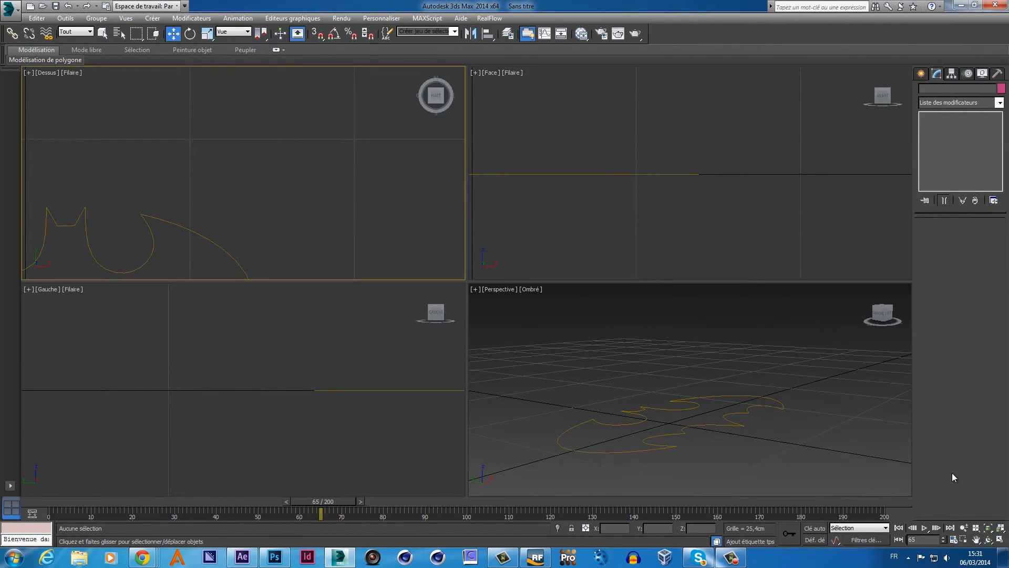
{"action": "left_click", "coordinate": [1001, 529]}
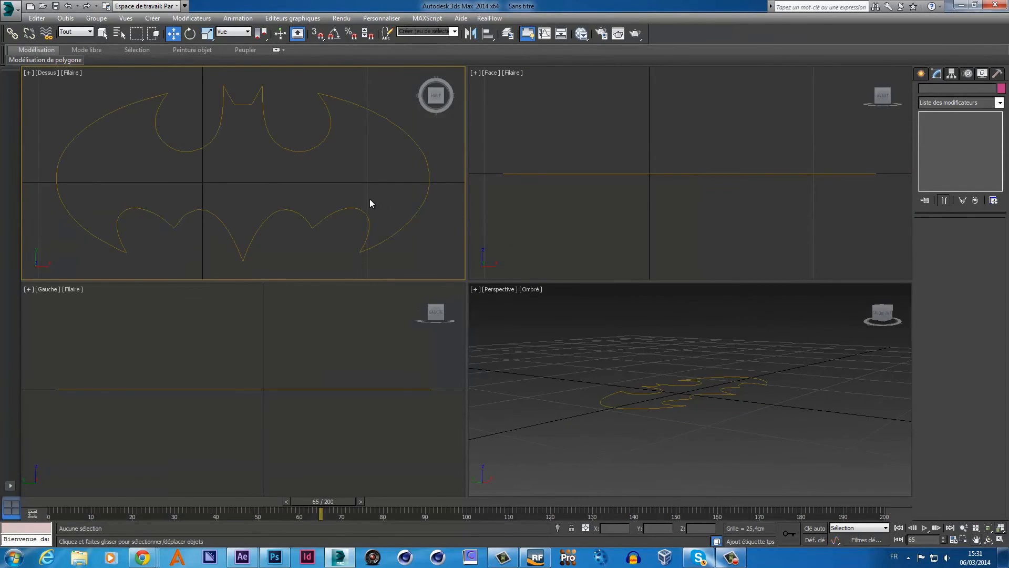
- Rotate Forme1 90° about X so it faces front, and enlarge the Perspective viewport
{"action": "left_click", "coordinate": [532, 174]}
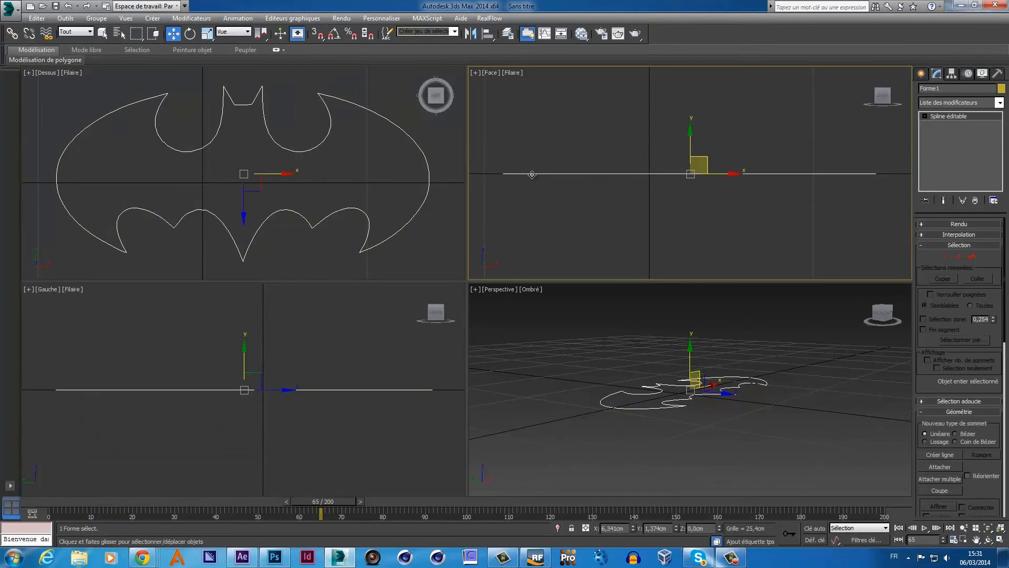
{"action": "left_click", "coordinate": [191, 34]}
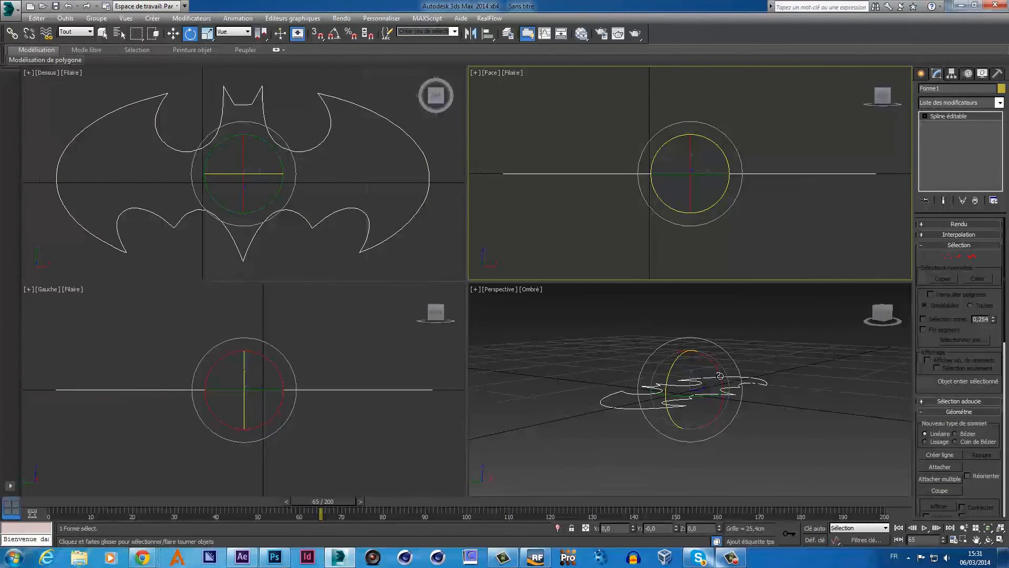
{"action": "left_click_drag", "start_coordinate": [720, 376], "coordinate": [723, 473]}
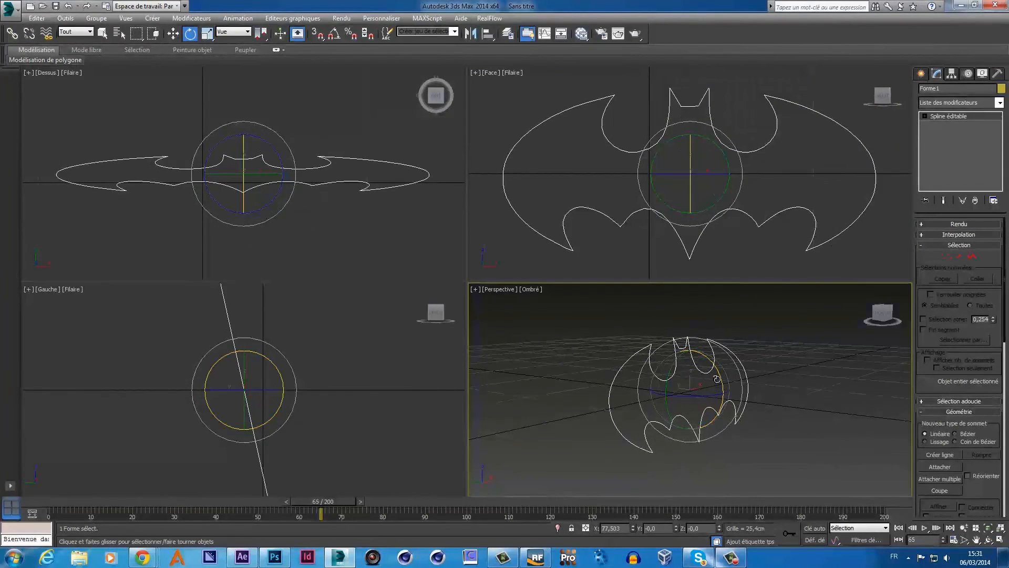
{"action": "left_click_drag", "start_coordinate": [718, 377], "coordinate": [724, 389]}
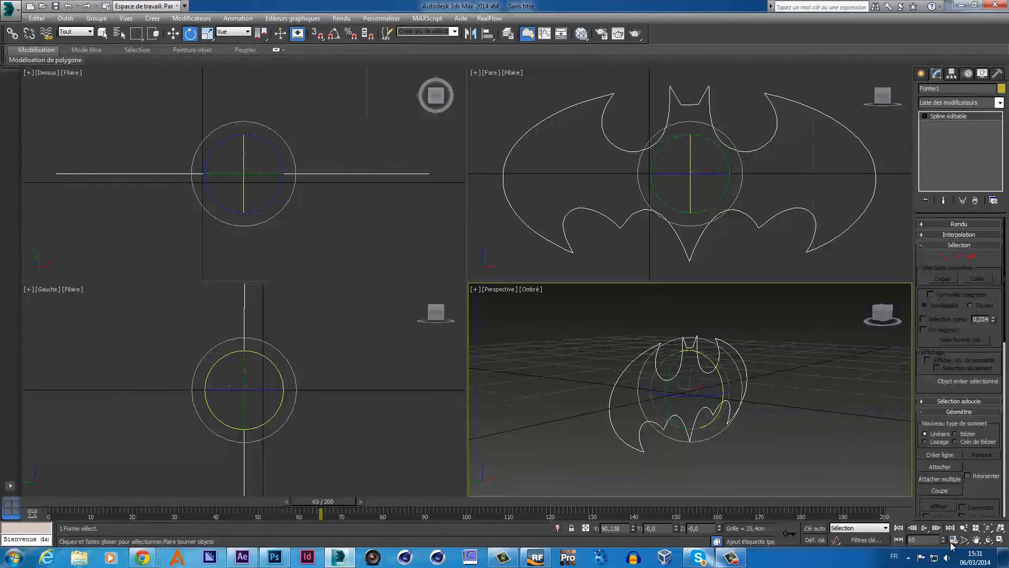
{"action": "key", "text": "alt+w"}
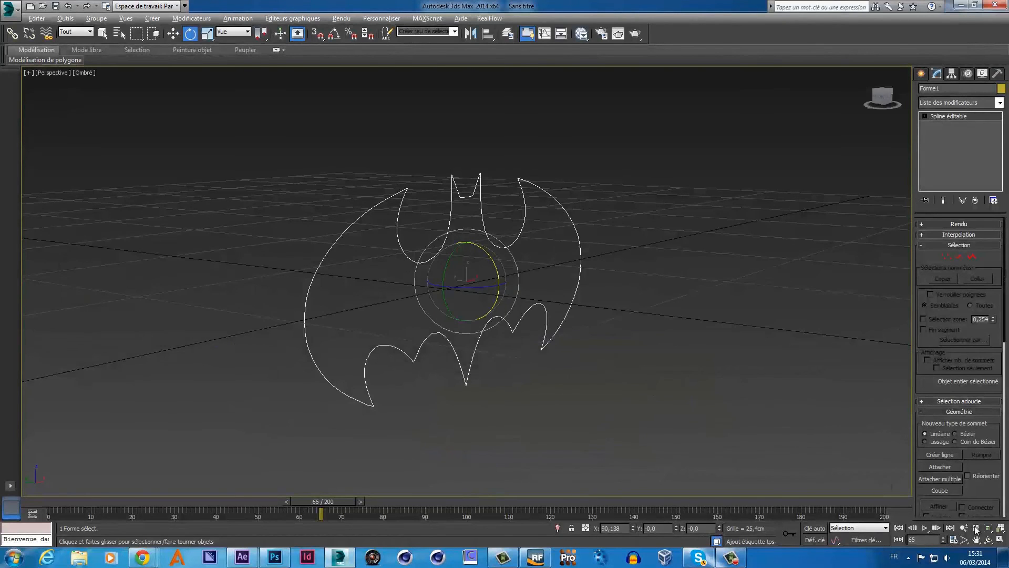
- Orbit around the bat outline and inspect the spline's vertices before modifying it
{"action": "left_click", "coordinate": [988, 540]}
{"action": "left_click_drag", "start_coordinate": [556, 316], "coordinate": [519, 309]}
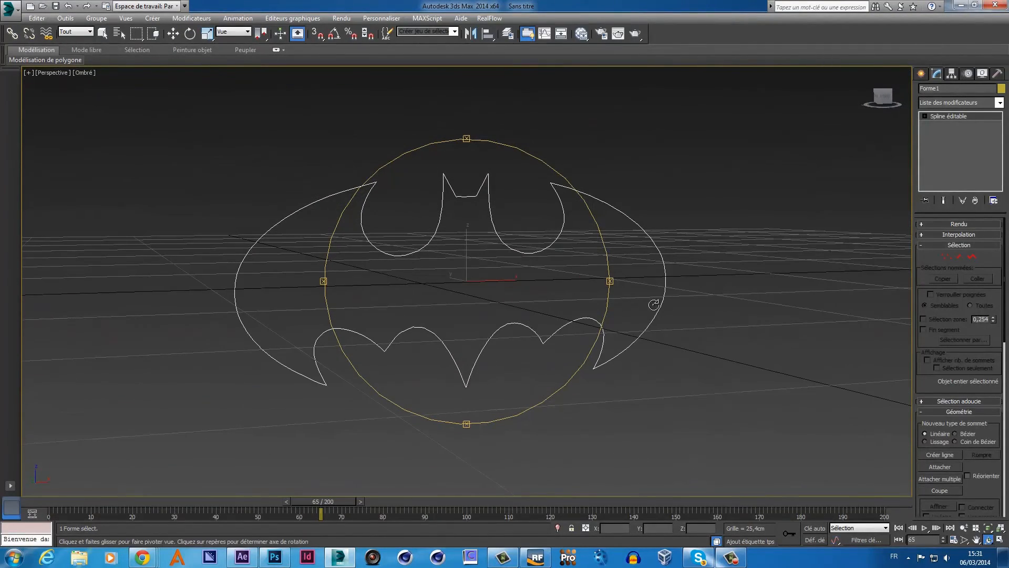
{"action": "left_click", "coordinate": [999, 103]}
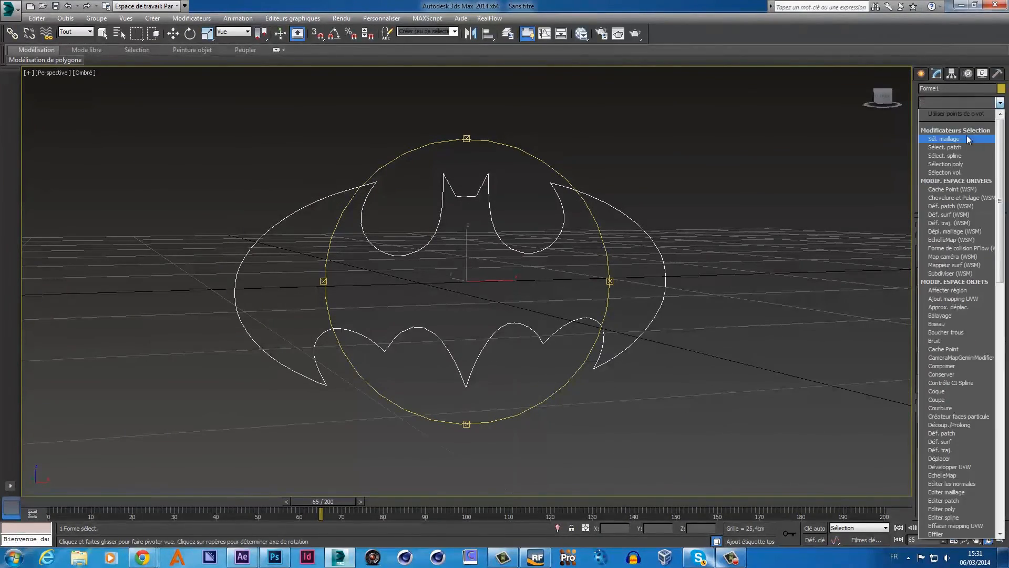
{"action": "key", "text": "e"}
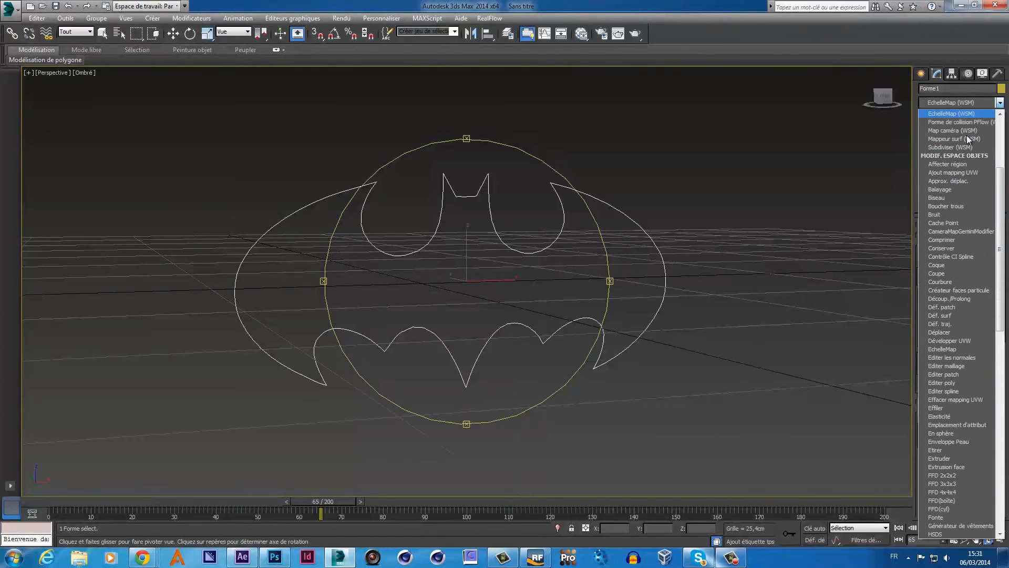
{"action": "left_click", "coordinate": [938, 77]}
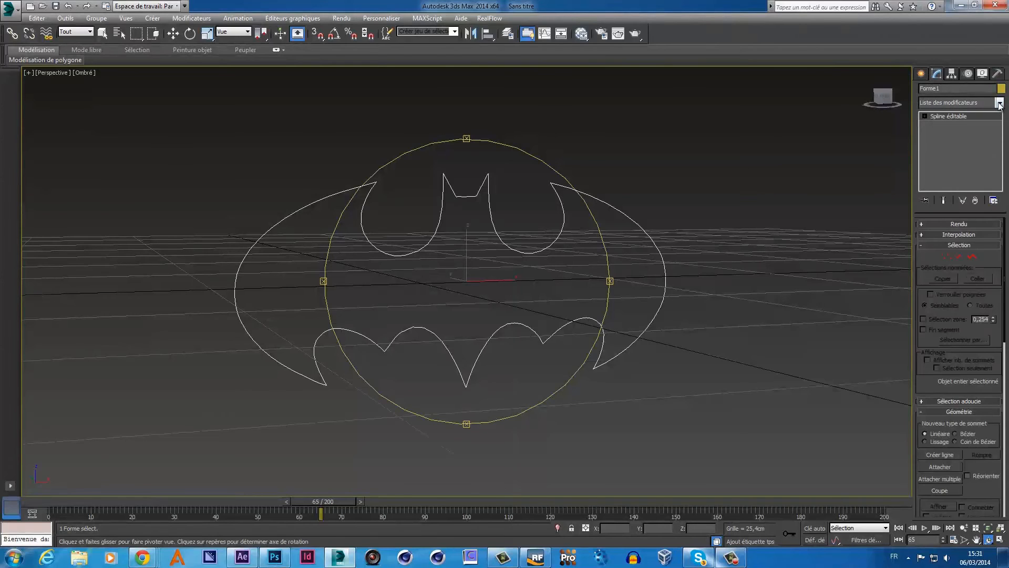
{"action": "left_click", "coordinate": [947, 257]}
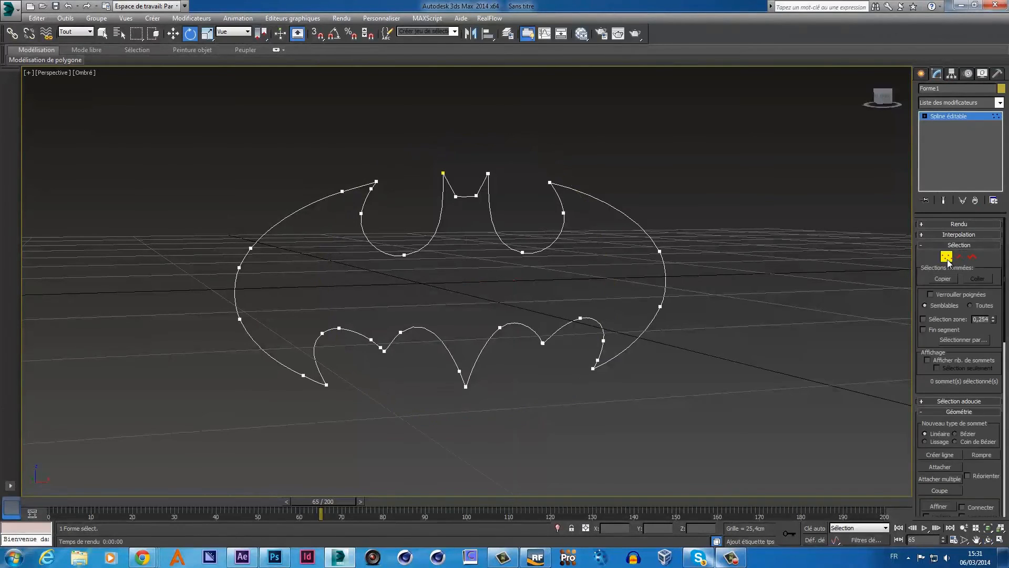
{"action": "left_click", "coordinate": [488, 175]}
{"action": "left_click", "coordinate": [621, 187]}
{"action": "left_click", "coordinate": [173, 33]}
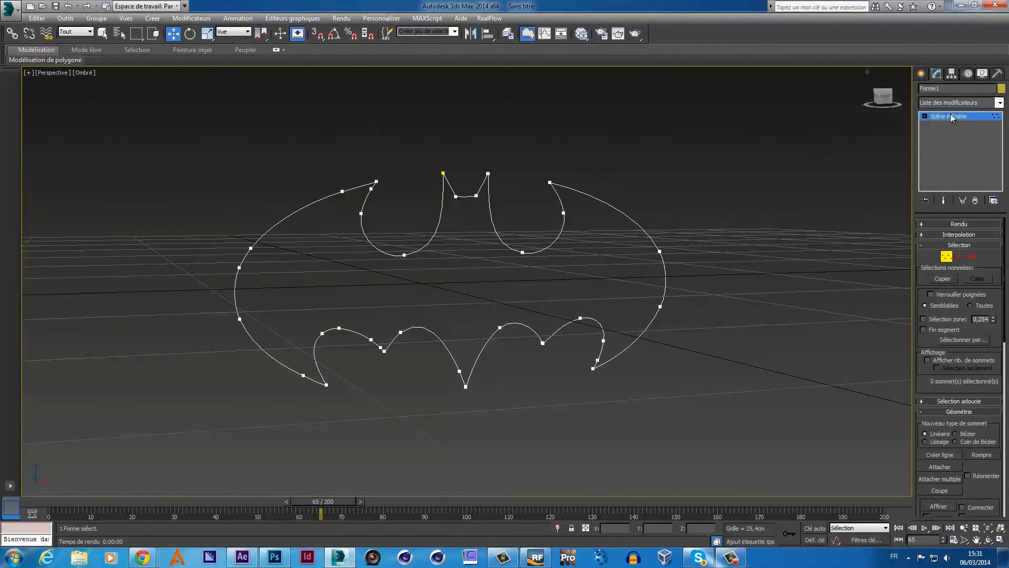
- Add an Extruder modifier to Forme1 from the Modifier List
{"action": "left_click", "coordinate": [999, 103]}
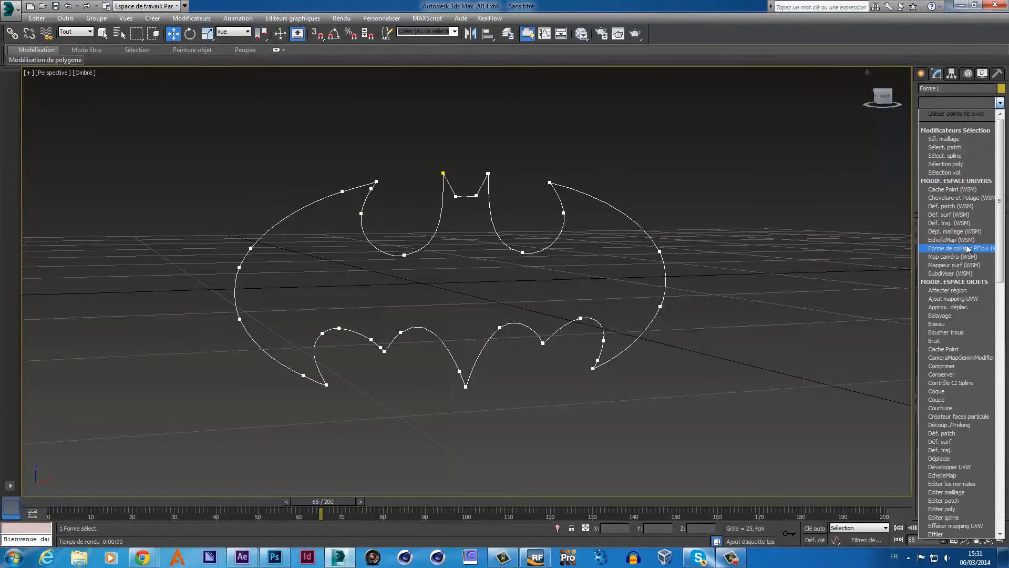
{"action": "key", "text": "e"}
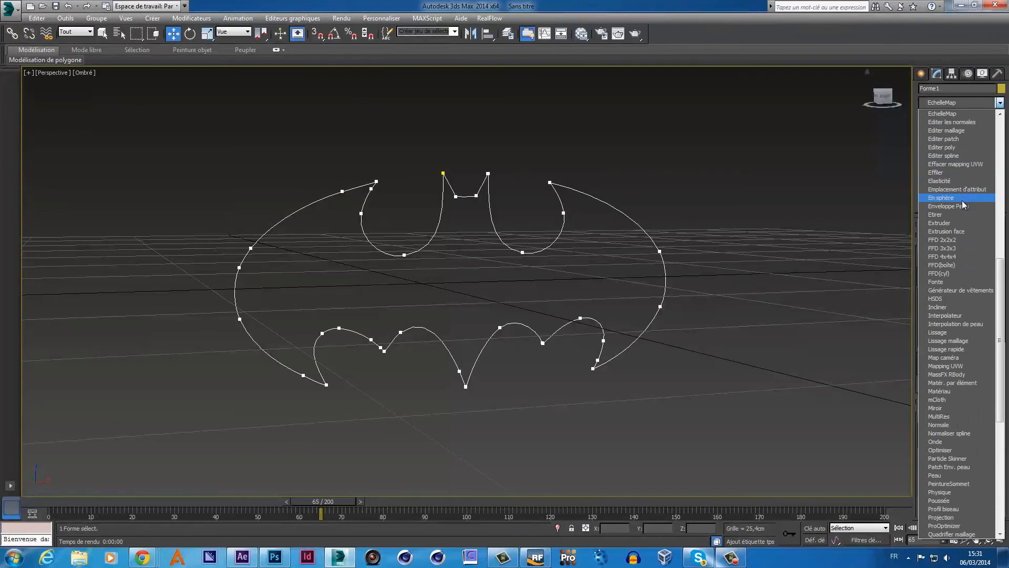
{"action": "left_click", "coordinate": [954, 222]}
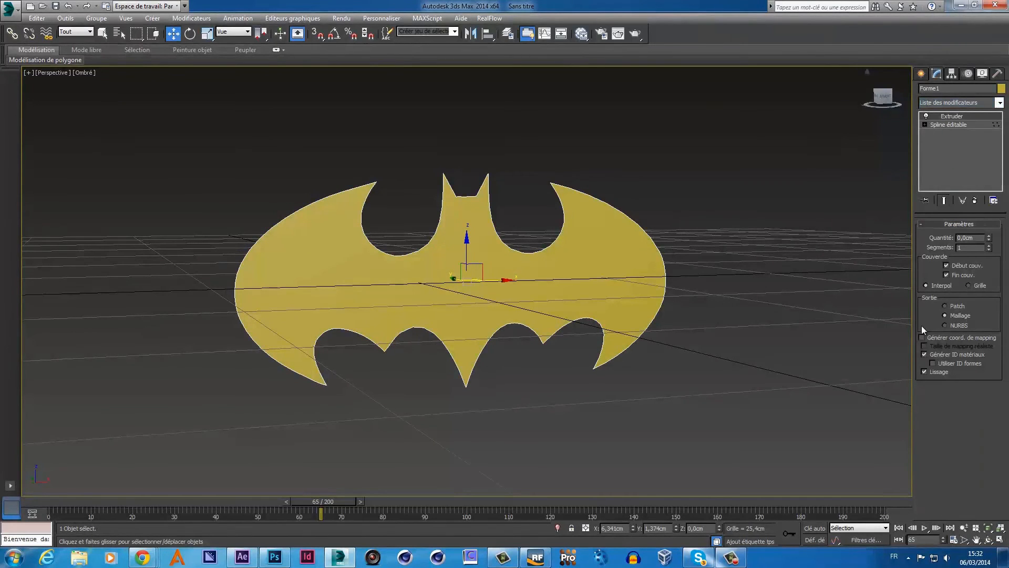
- Set the Extrude amount on Forme1 to 3,81cm while orbiting to view the bat
{"action": "left_click", "coordinate": [988, 540]}
{"action": "left_click_drag", "start_coordinate": [545, 251], "coordinate": [490, 274]}
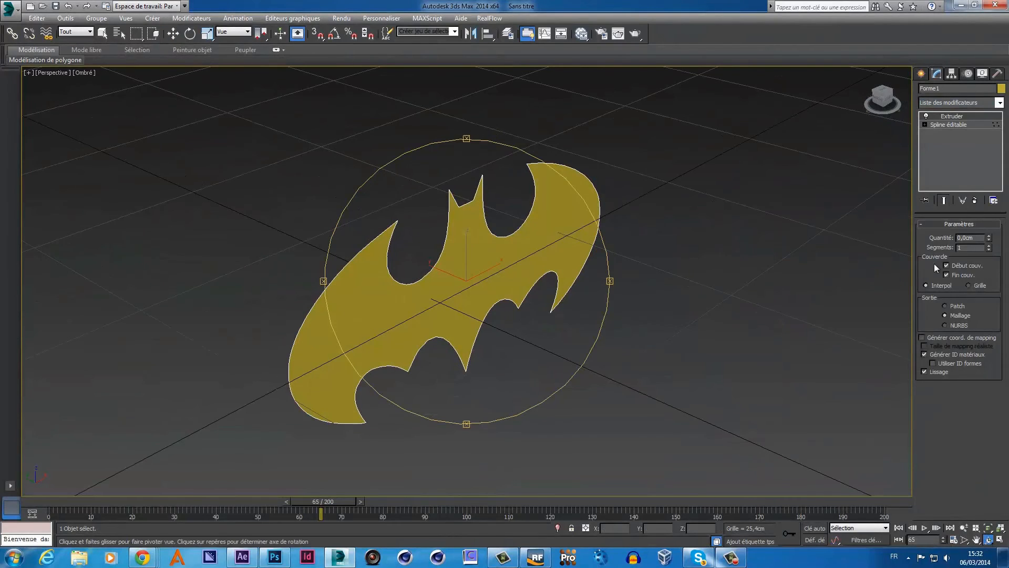
{"action": "left_click_drag", "start_coordinate": [988, 240], "coordinate": [988, 235]}
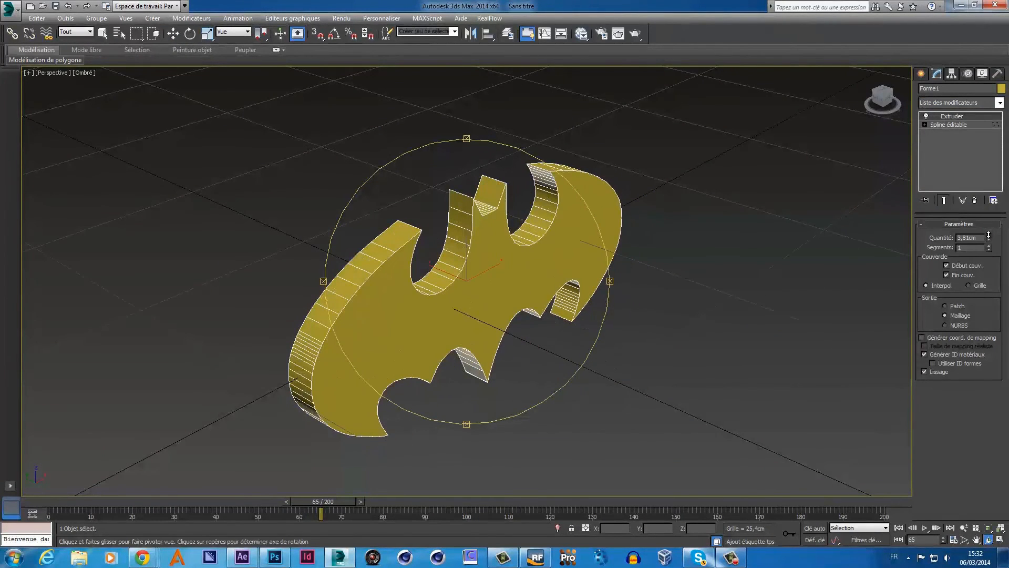
{"action": "left_click_drag", "start_coordinate": [534, 284], "coordinate": [490, 272]}
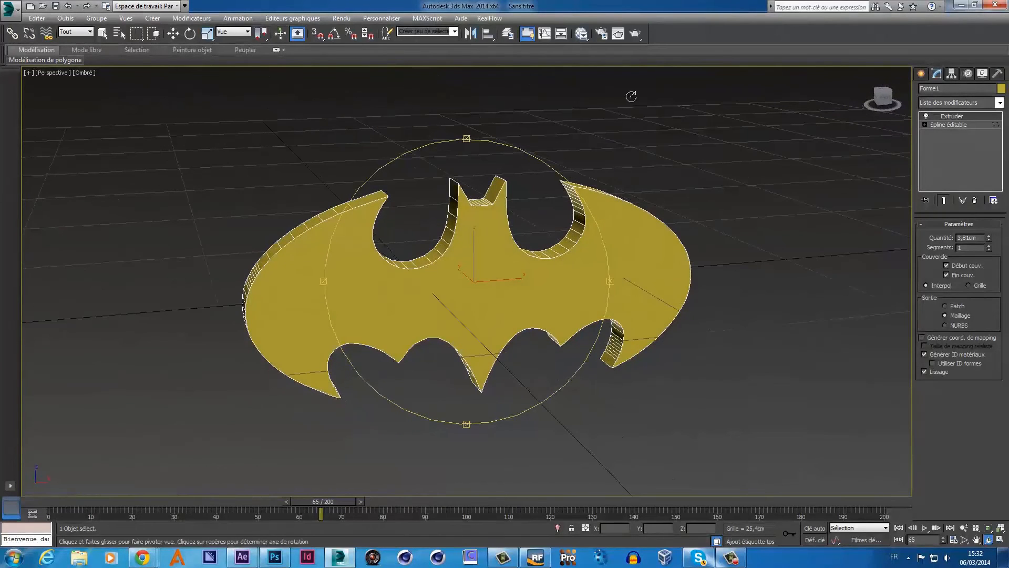
- Render a test frame of the extruded yellow bat and review it
{"action": "left_click", "coordinate": [634, 37]}
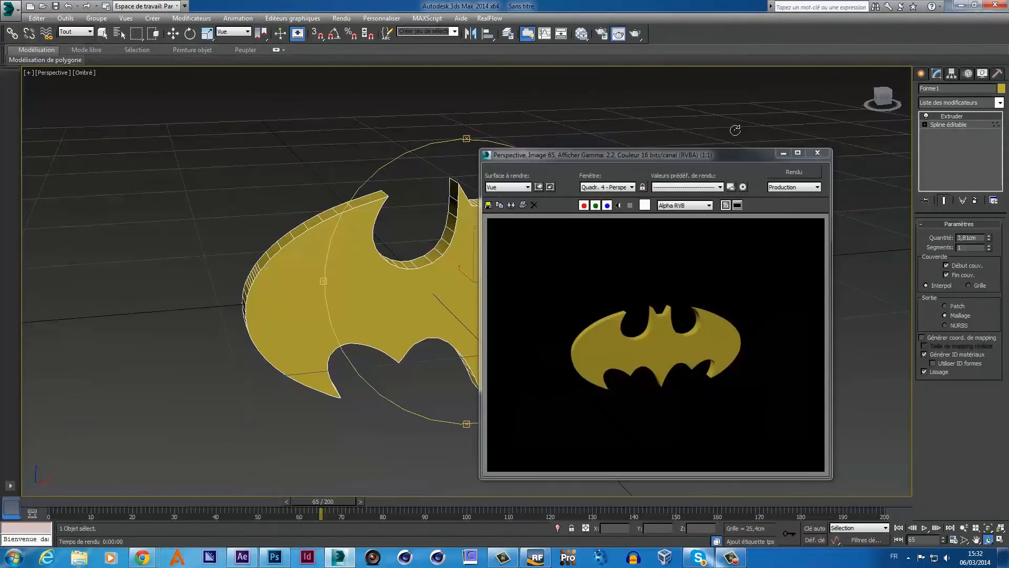
{"action": "left_click", "coordinate": [818, 153]}
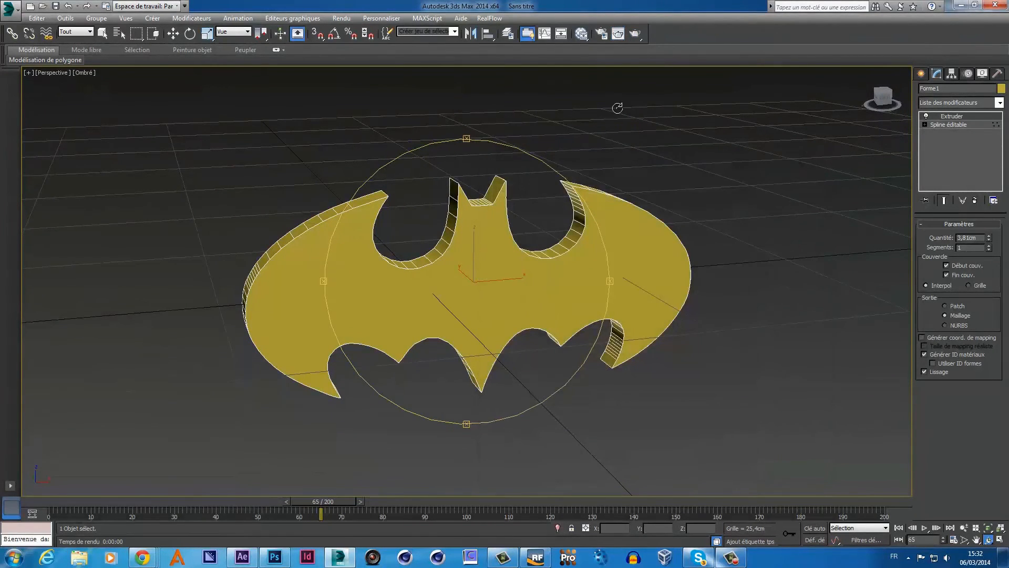
{"action": "mouse_move", "coordinate": [472, 173]}
{"action": "left_mouse_down"}
{"action": "mouse_move", "coordinate": [463, 176]}
{"action": "mouse_move", "coordinate": [481, 185]}
{"action": "left_mouse_up"}
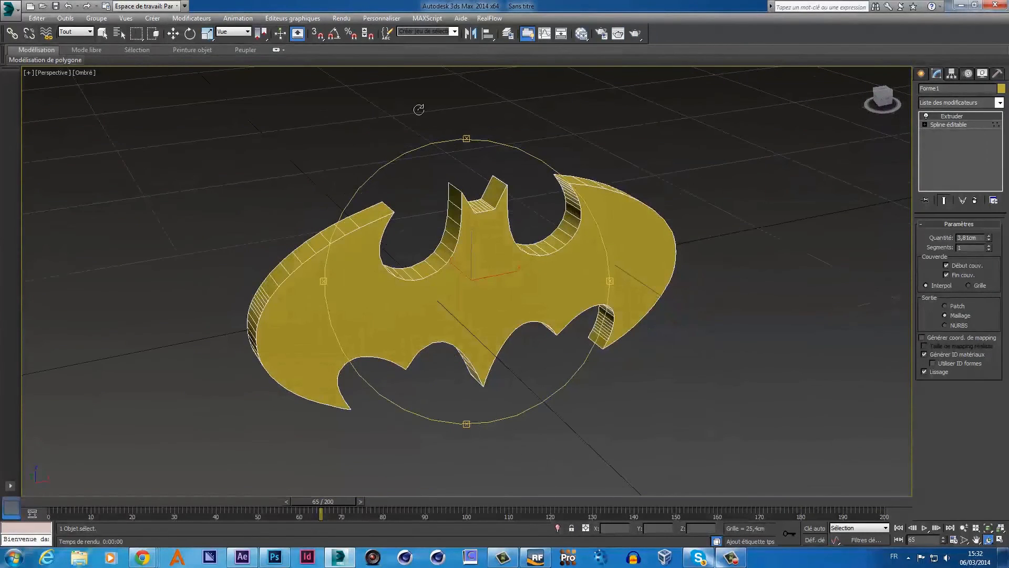
{"action": "left_click", "coordinate": [341, 17]}
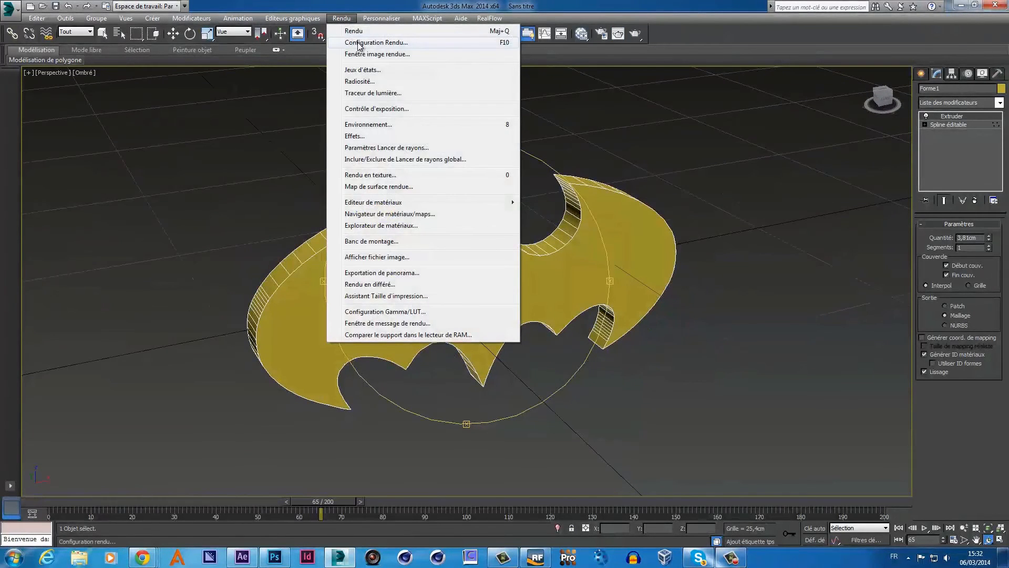
{"action": "left_click", "coordinate": [358, 42]}
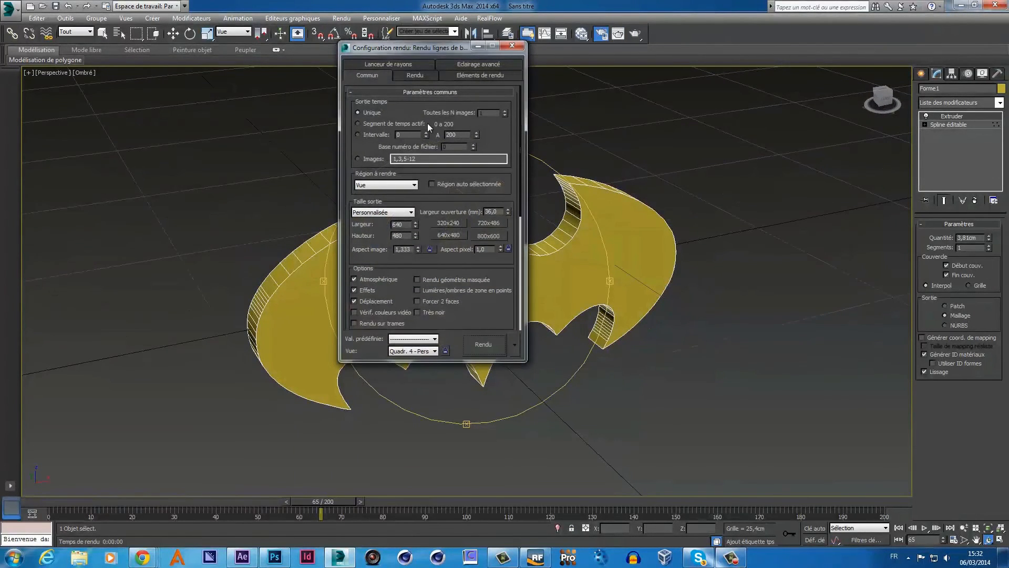
{"action": "scroll", "coordinate": [495, 315], "scroll_direction": "down", "scroll_amount": 5}
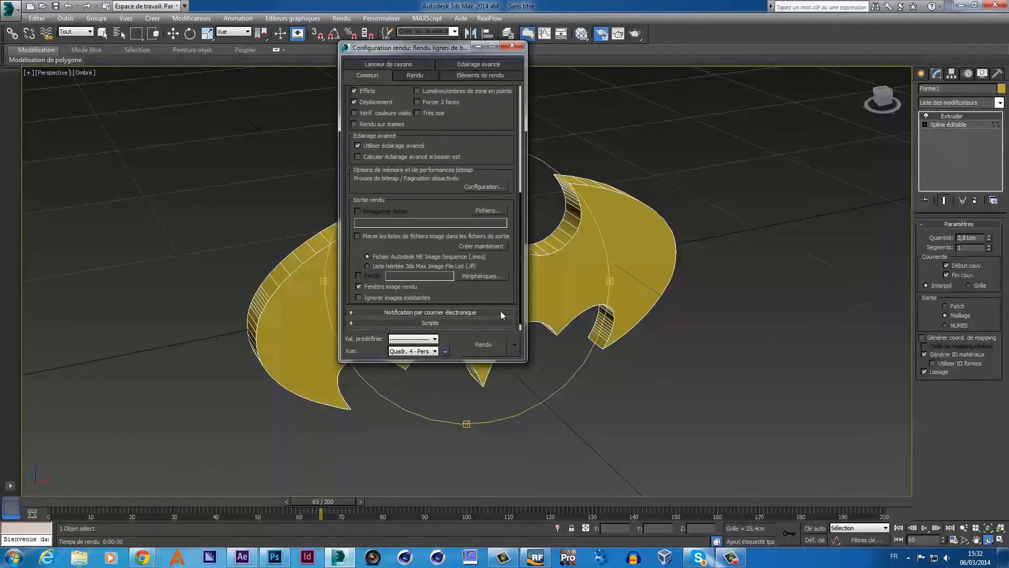
{"action": "scroll", "coordinate": [494, 301], "scroll_direction": "down", "scroll_amount": 1}
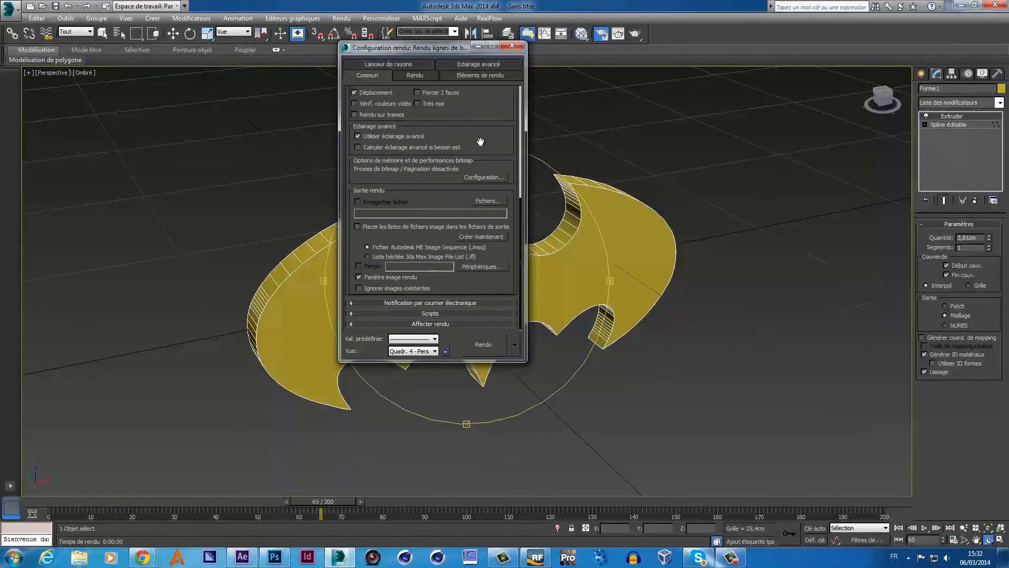
{"action": "left_click", "coordinate": [351, 324]}
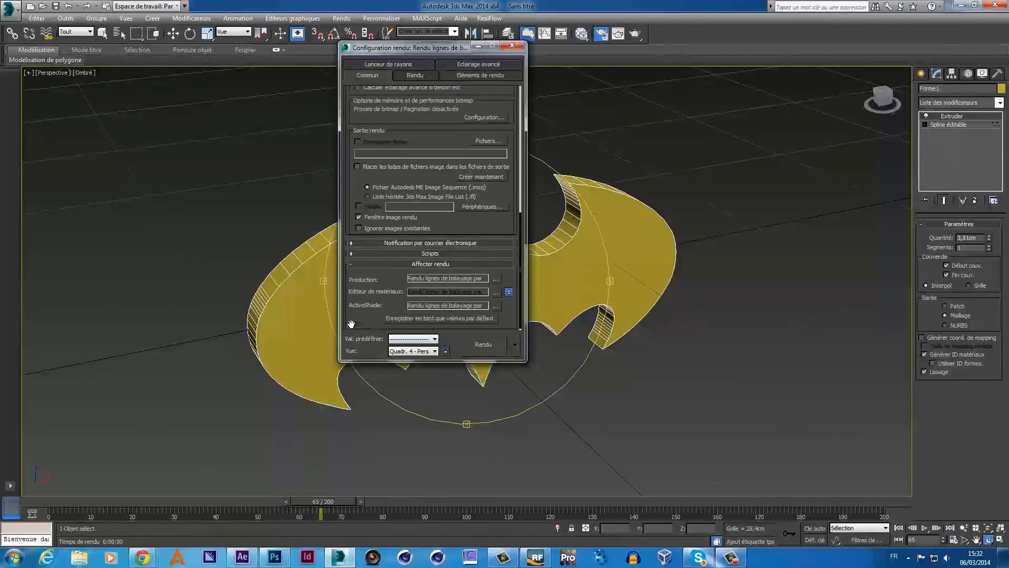
{"action": "left_click", "coordinate": [496, 279]}
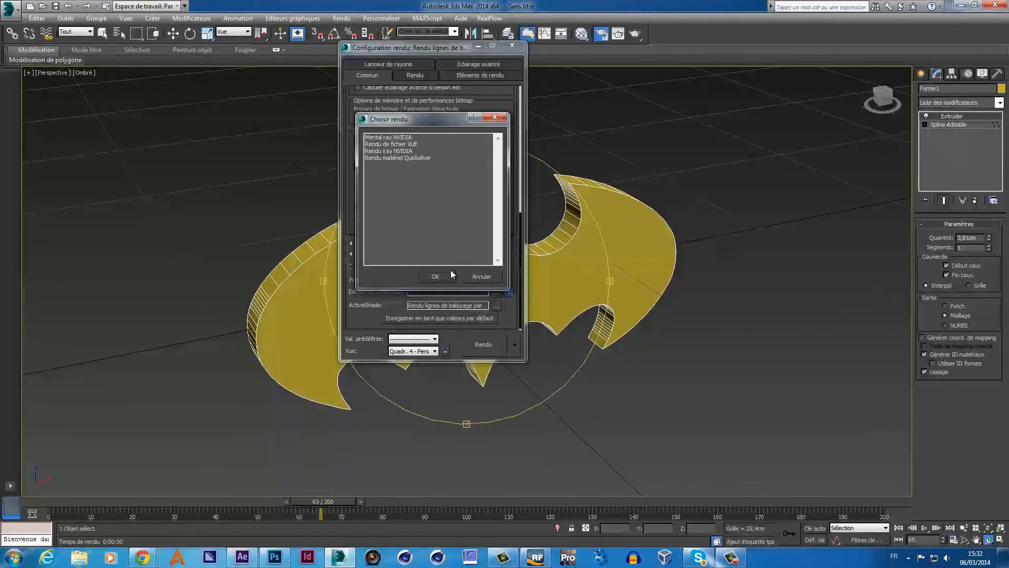
{"action": "left_click", "coordinate": [469, 276]}
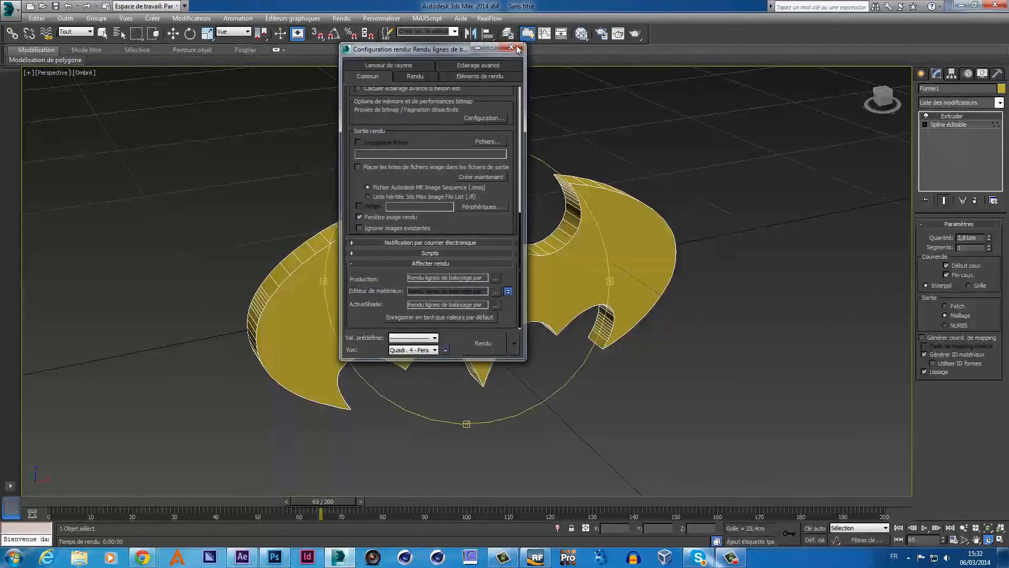
{"action": "left_click", "coordinate": [512, 48]}
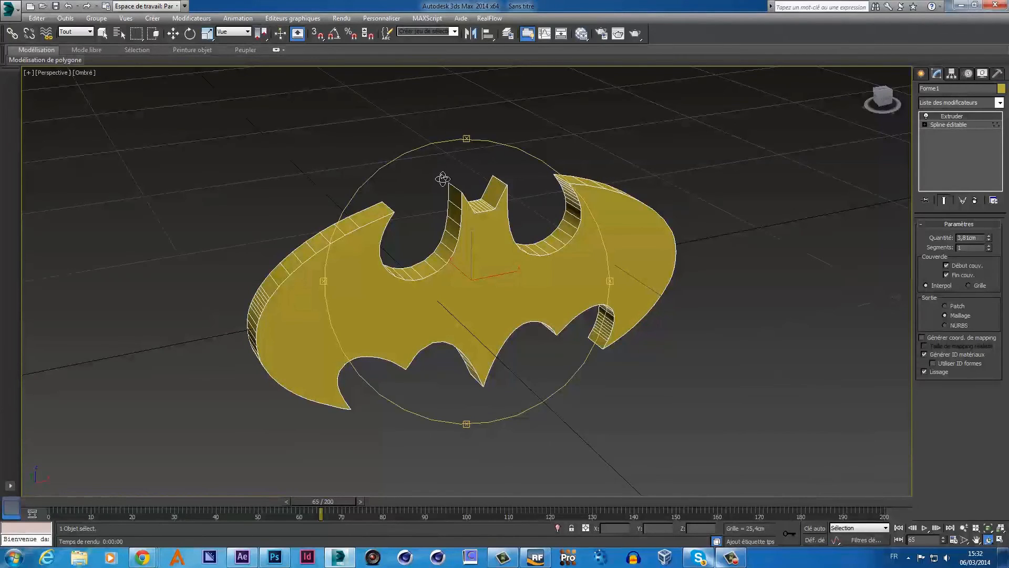
{"action": "left_click_drag", "start_coordinate": [449, 196], "coordinate": [448, 189]}
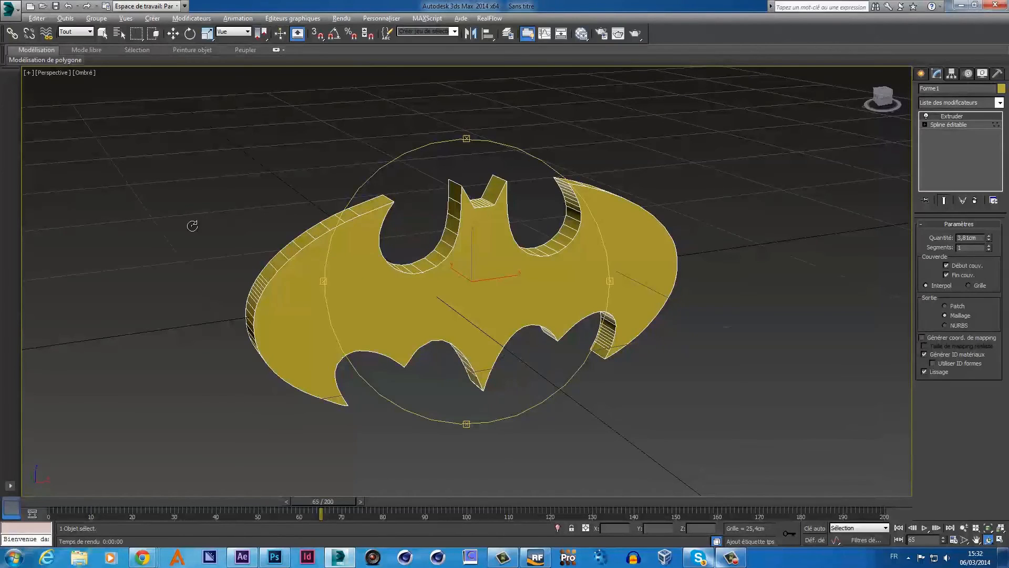
- Set the viewport background option to Use Files in the Alt+B dialog
{"action": "key", "text": "alt+b"}
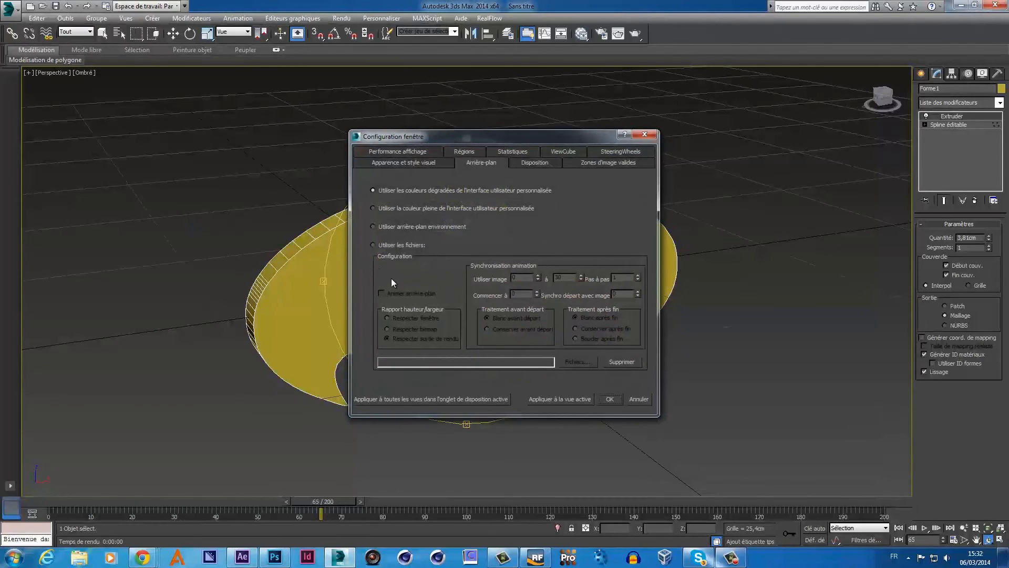
{"action": "left_click", "coordinate": [373, 245]}
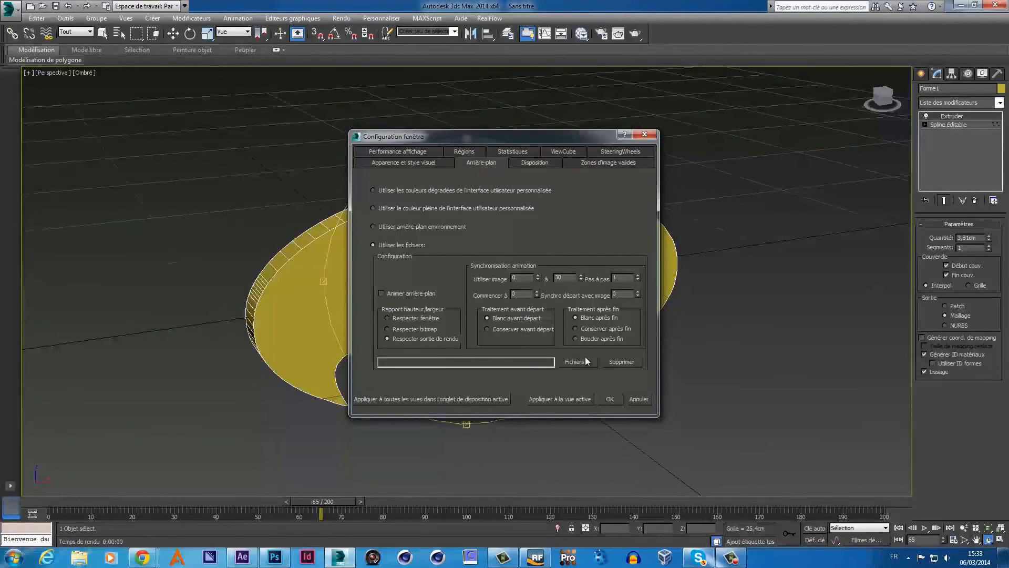
{"action": "left_click", "coordinate": [644, 137]}
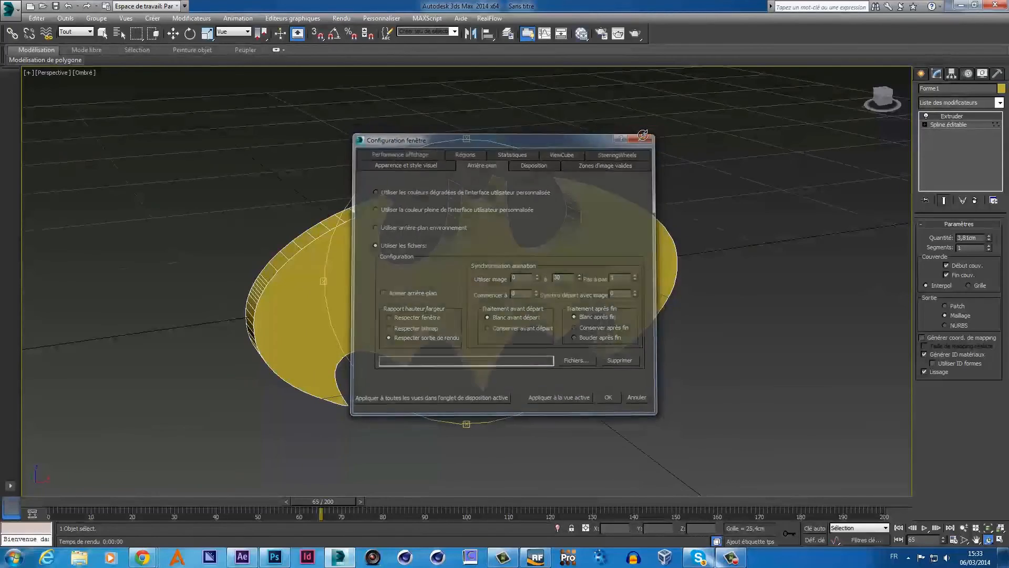
- Orbit around the extruded logo, then restore the four-viewport layout with Alt+W
{"action": "mouse_move", "coordinate": [497, 259]}
{"action": "middle_mouse_down", "text": "alt"}
{"action": "mouse_move", "coordinate": [467, 284]}
{"action": "mouse_move", "coordinate": [497, 281]}
{"action": "mouse_move", "coordinate": [496, 258]}
{"action": "middle_mouse_up", "text": "alt"}
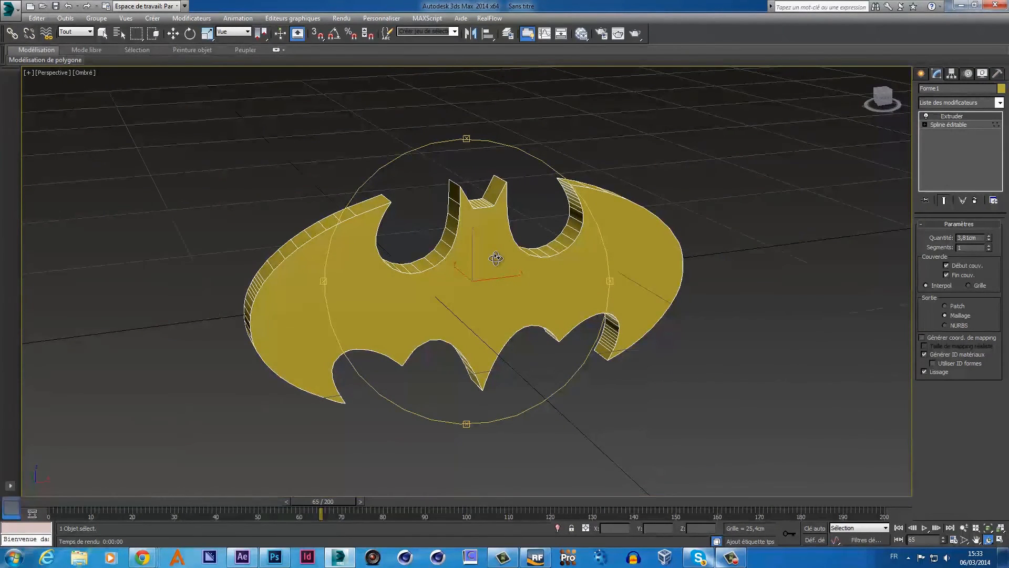
{"action": "middle_click_drag", "start_coordinate": [496, 257], "coordinate": [477, 248], "text": "alt"}
{"action": "key", "text": "alt+w"}
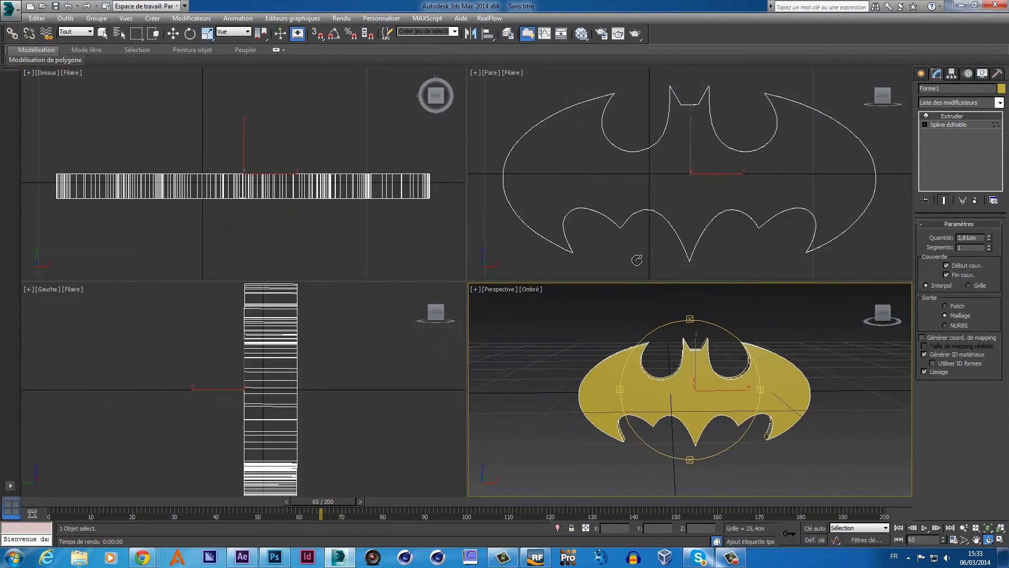
- Measure the logo's width and height with temporary Tape helpers, then delete them
{"action": "right_click", "coordinate": [730, 269]}
{"action": "key", "text": "w"}
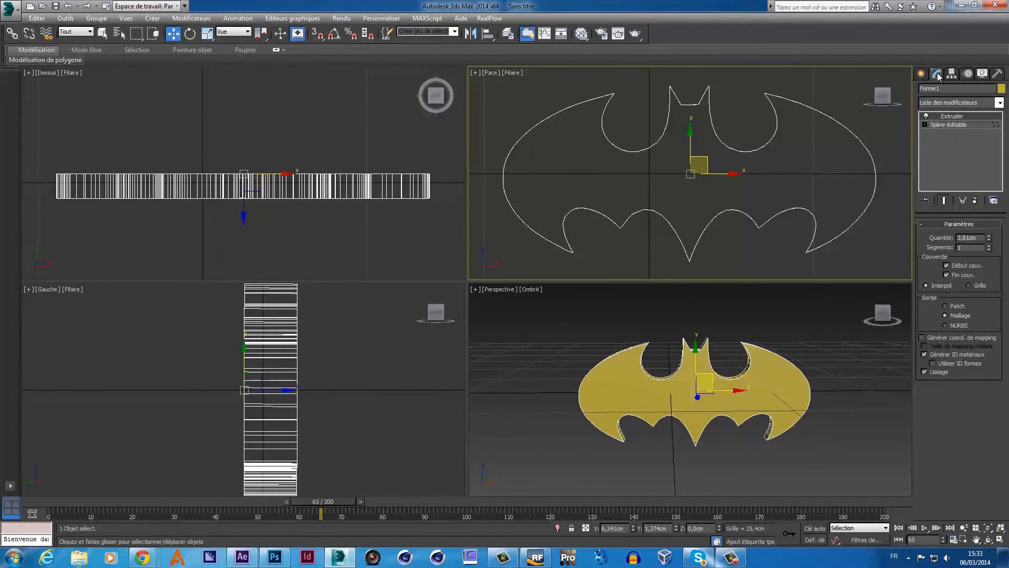
{"action": "left_click", "coordinate": [923, 75]}
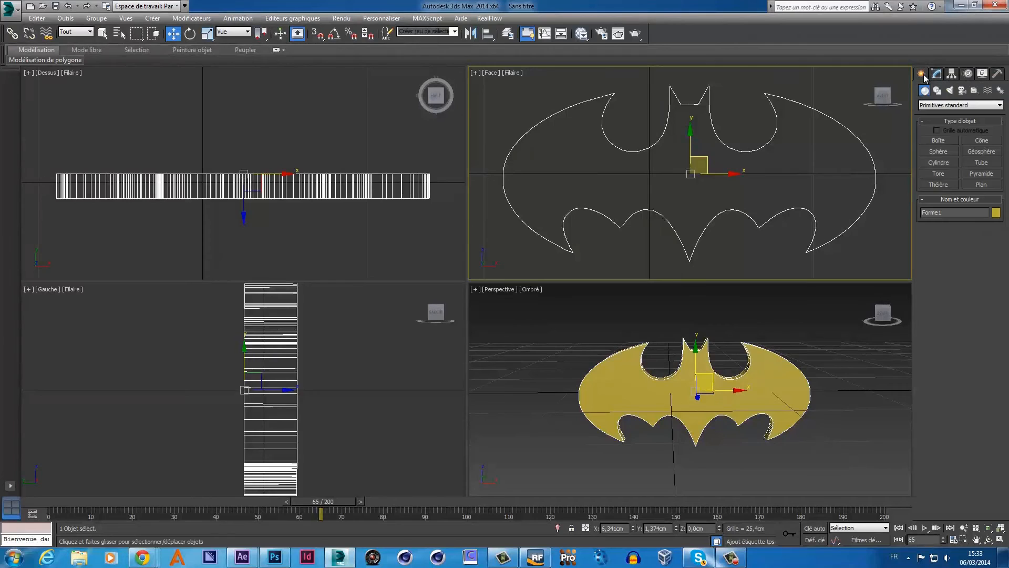
{"action": "left_click", "coordinate": [976, 90]}
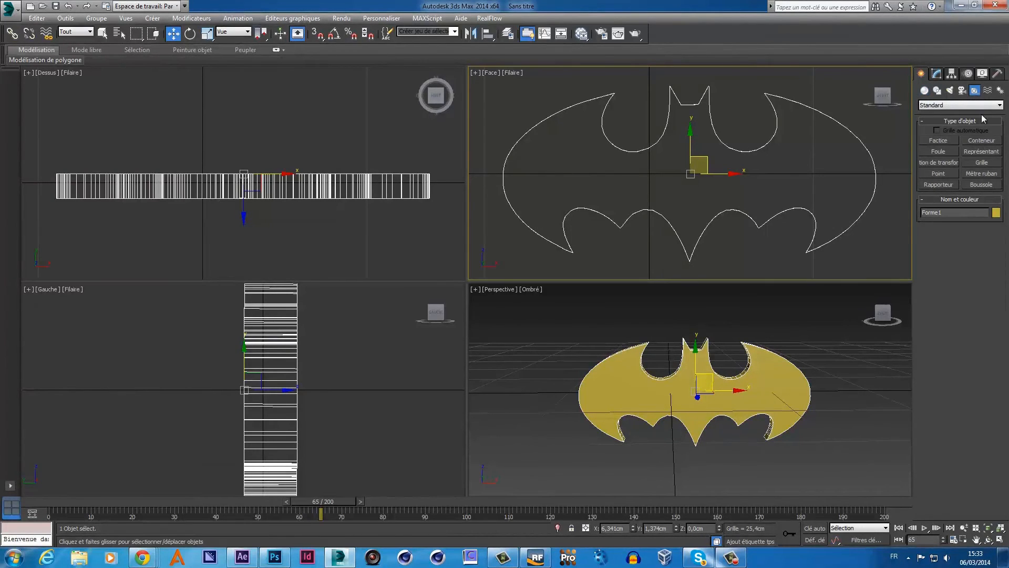
{"action": "left_click", "coordinate": [987, 175]}
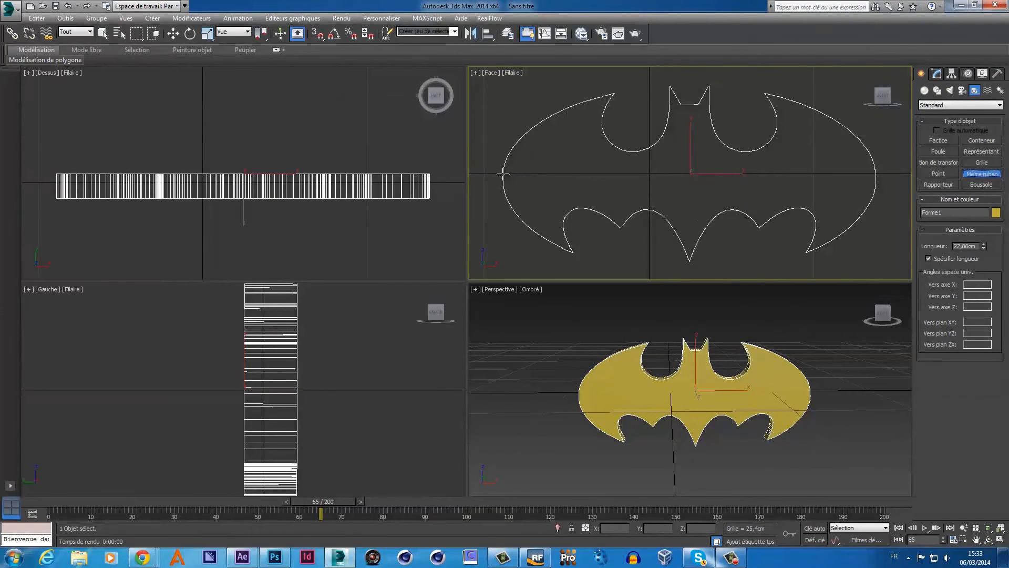
{"action": "left_click_drag", "start_coordinate": [504, 173], "coordinate": [875, 174]}
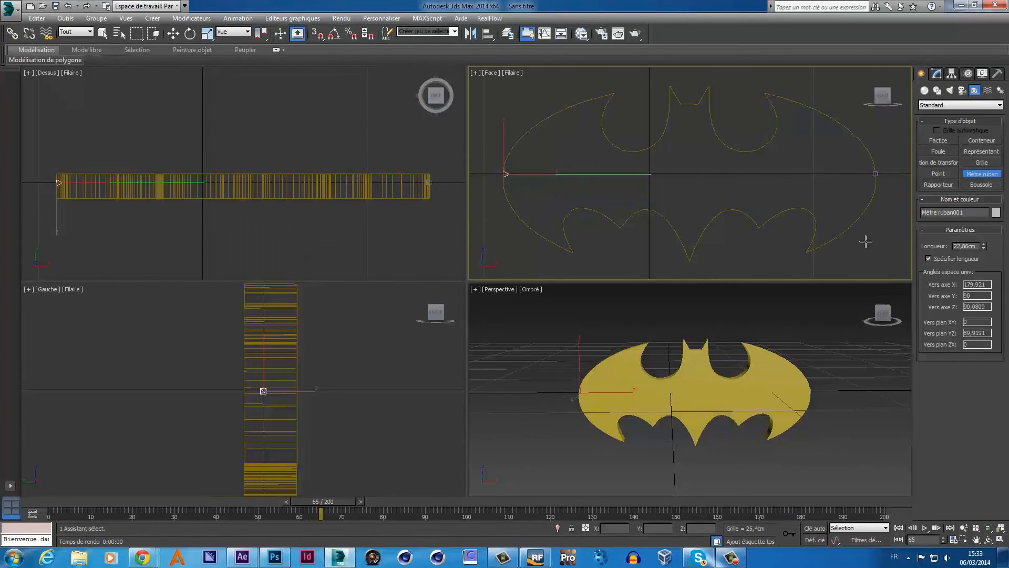
{"action": "key", "text": "Delete"}
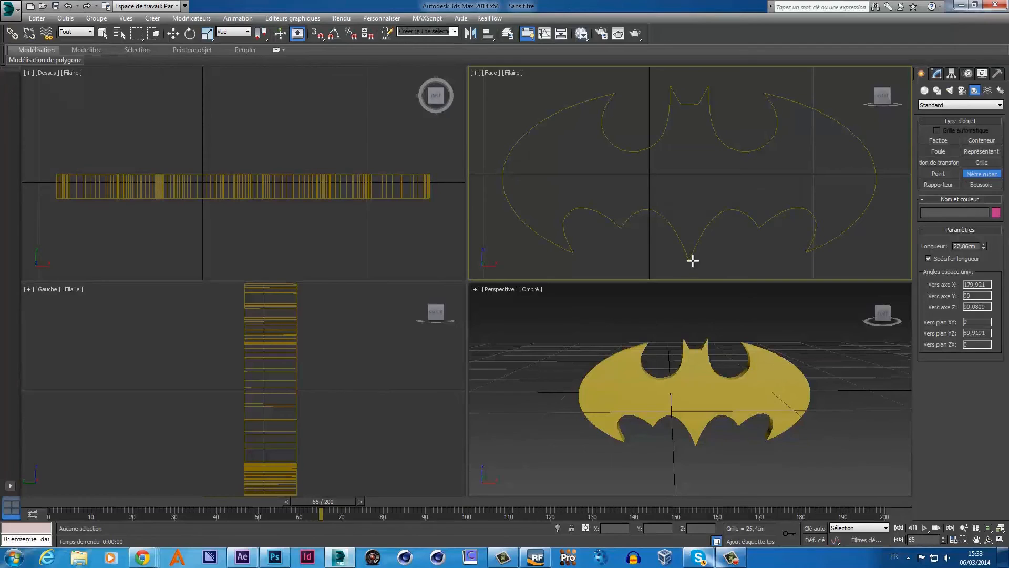
{"action": "left_click_drag", "start_coordinate": [690, 259], "coordinate": [687, 86]}
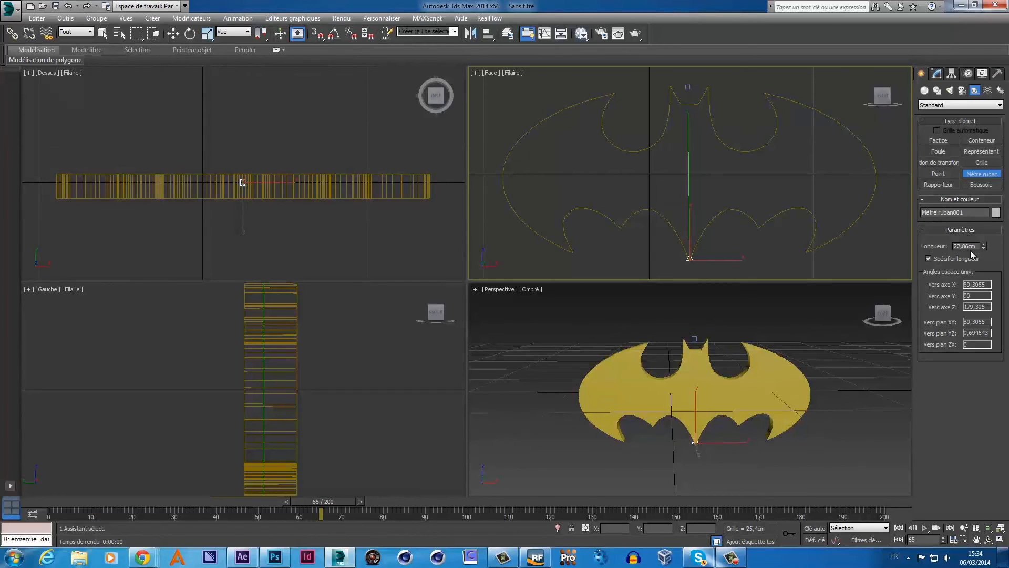
{"action": "key", "text": "Delete"}
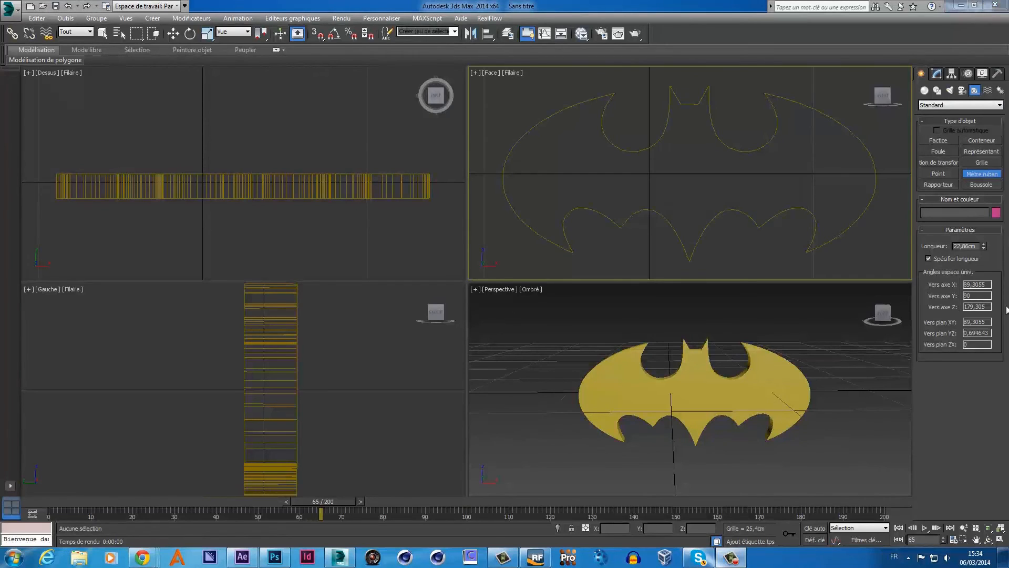
- Tilt the perspective view to an angle on the logo and minimize 3ds Max
{"action": "left_click", "coordinate": [989, 539]}
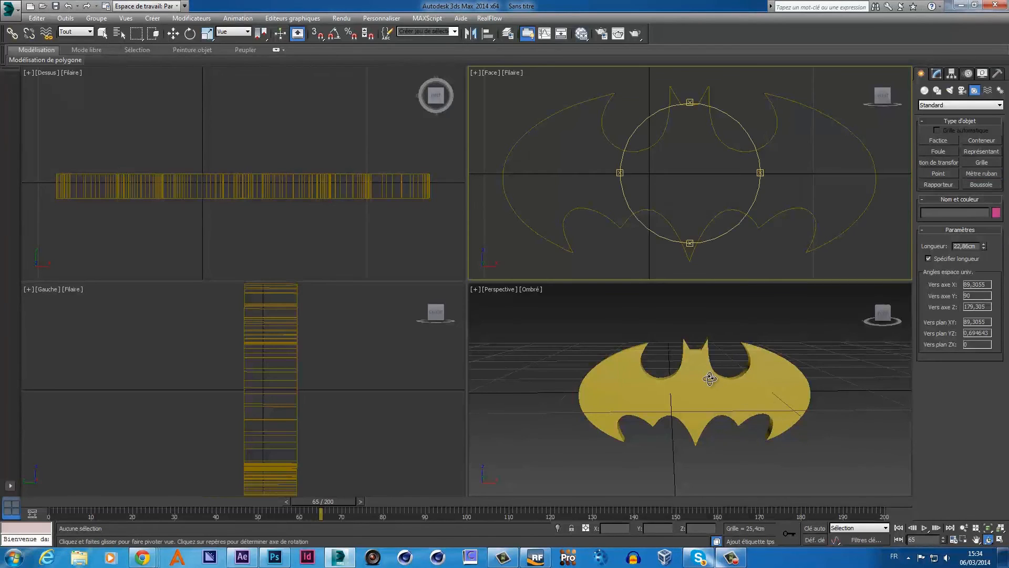
{"action": "left_click_drag", "start_coordinate": [709, 378], "coordinate": [751, 396]}
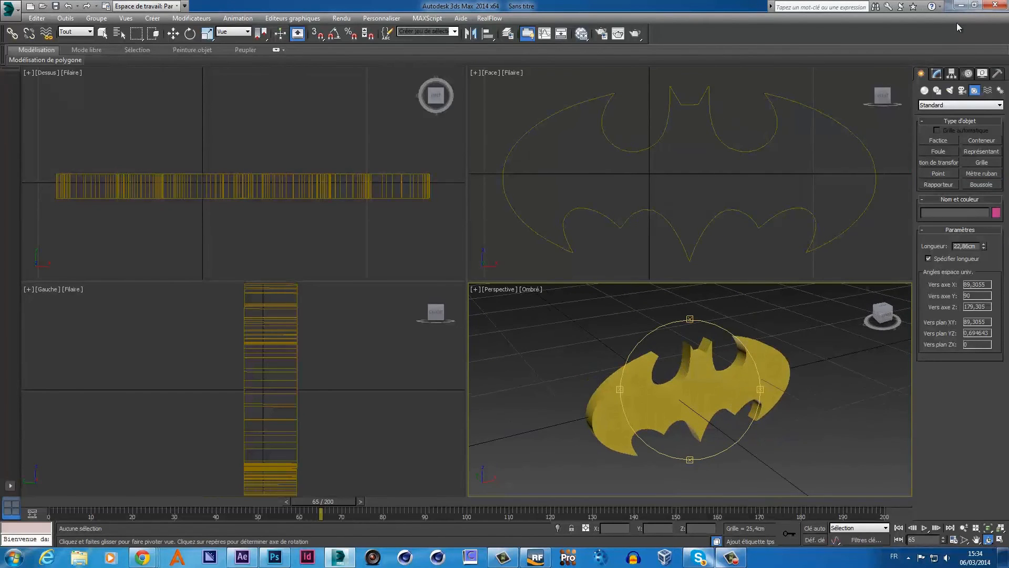
{"action": "left_click", "coordinate": [960, 5]}
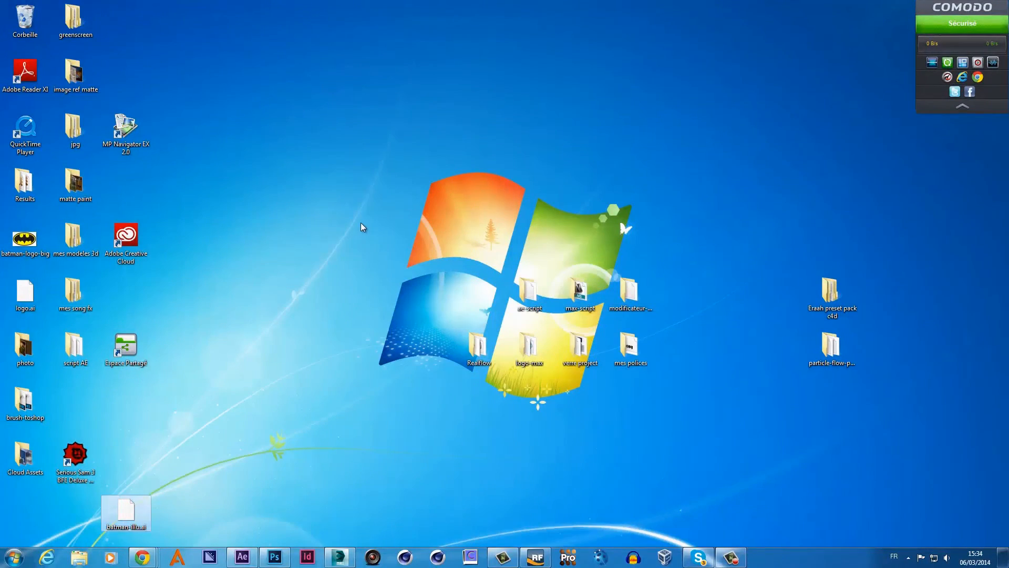
- Create a new desktop folder named batman-project, then return to 3ds Max
{"action": "right_click", "coordinate": [362, 227]}
{"action": "mouse_move", "coordinate": [297, 325]}
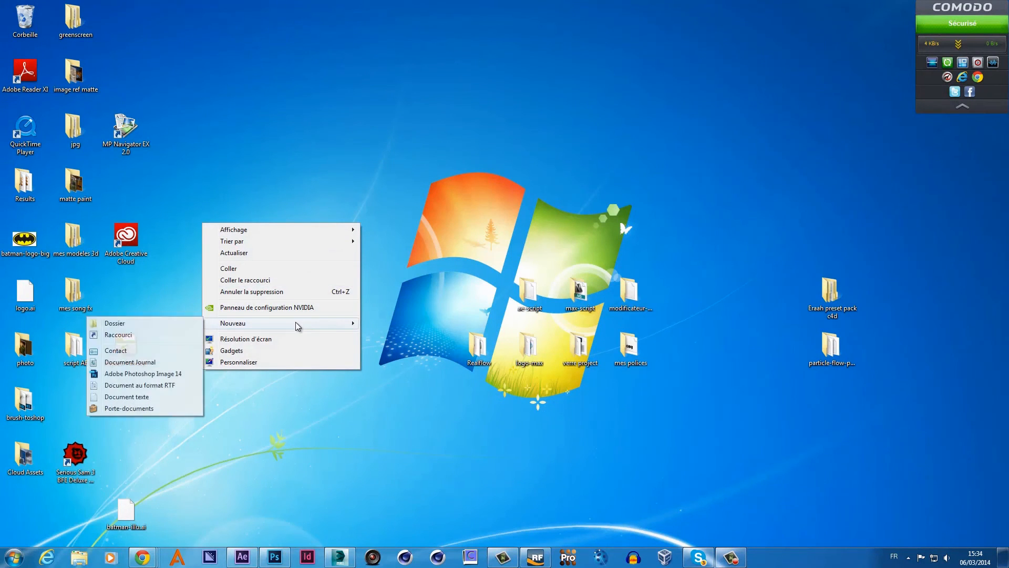
{"action": "left_click", "coordinate": [181, 324]}
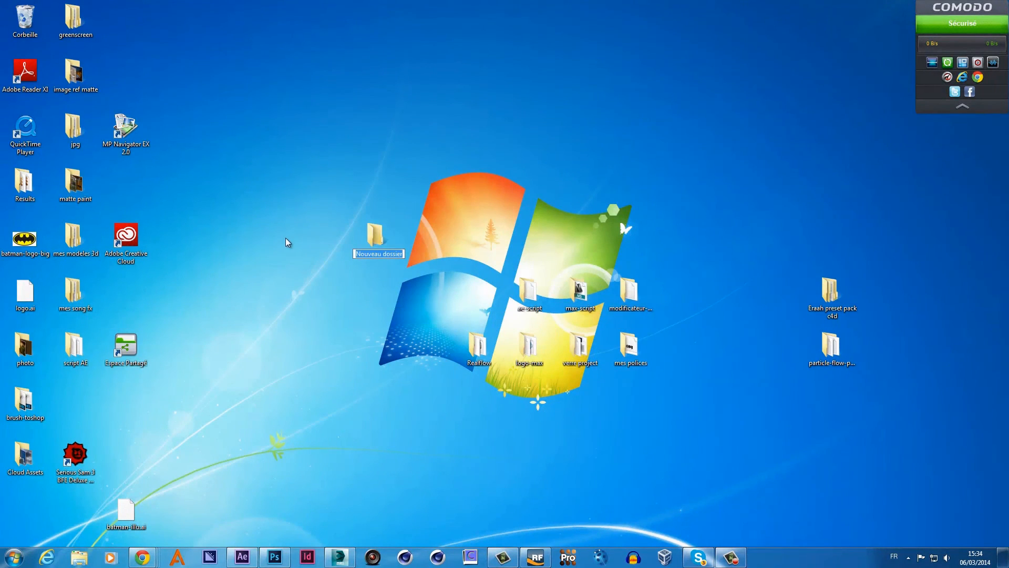
{"action": "key", "text": "BackSpace"}
{"action": "type", "text": "batman-project"}
{"action": "key", "text": "Return"}
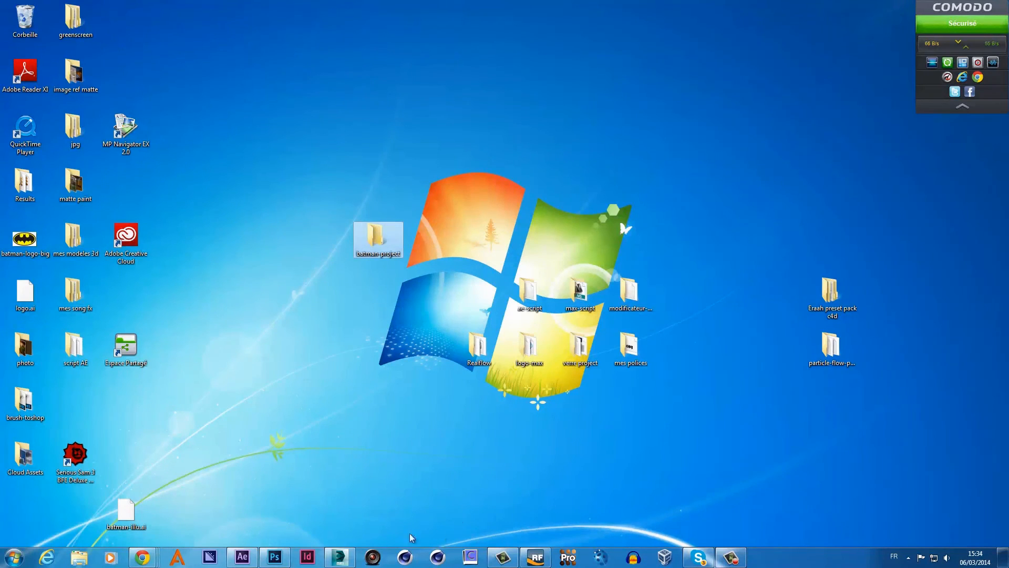
{"action": "left_click", "coordinate": [339, 558]}
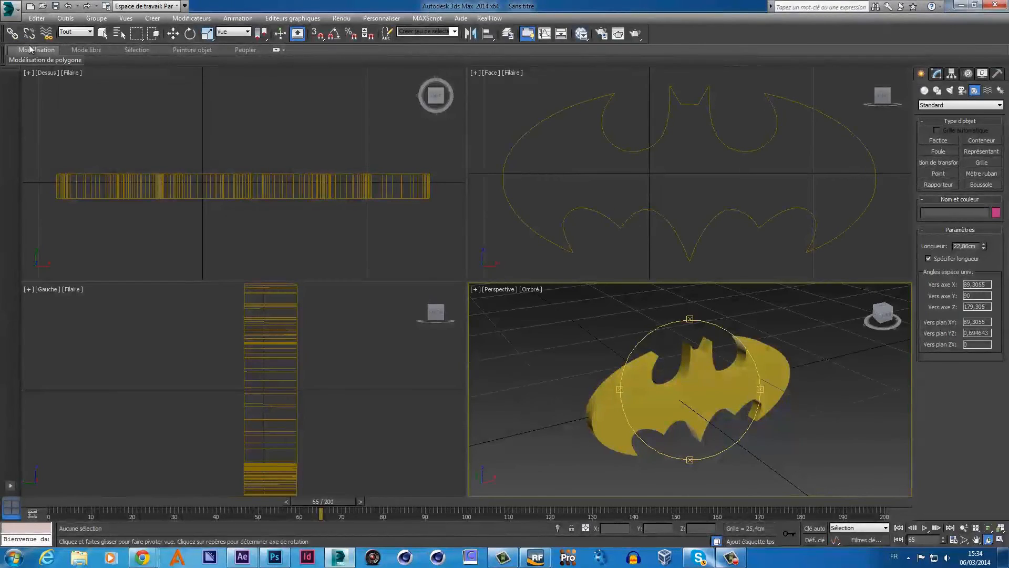
- Save the scene as batman-max.max in the desktop's batman-project folder
{"action": "left_click", "coordinate": [56, 5]}
{"action": "left_click", "coordinate": [32, 106]}
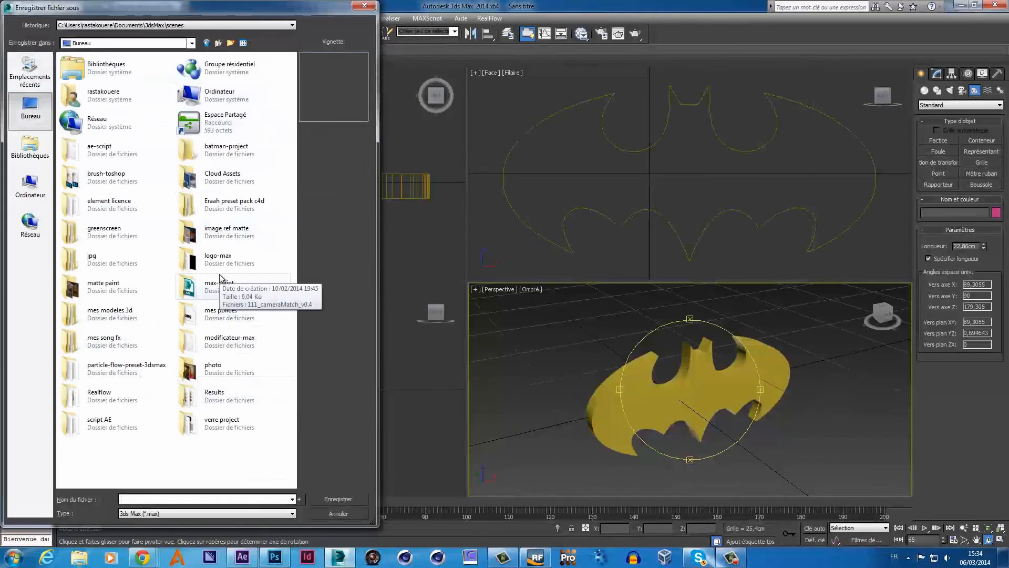
{"action": "double_click", "coordinate": [218, 157]}
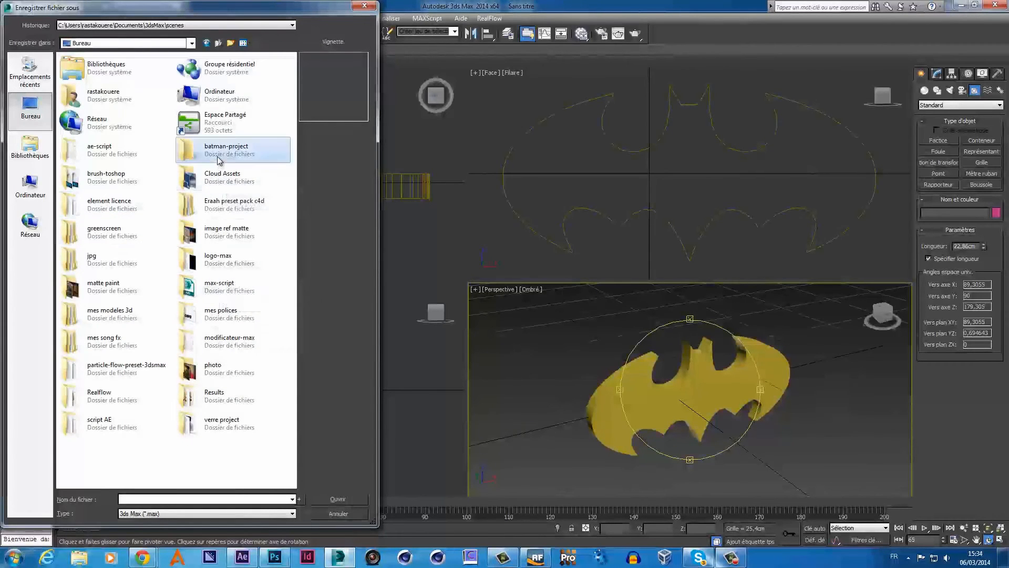
{"action": "left_click", "coordinate": [135, 500]}
{"action": "type", "text": "bat"}
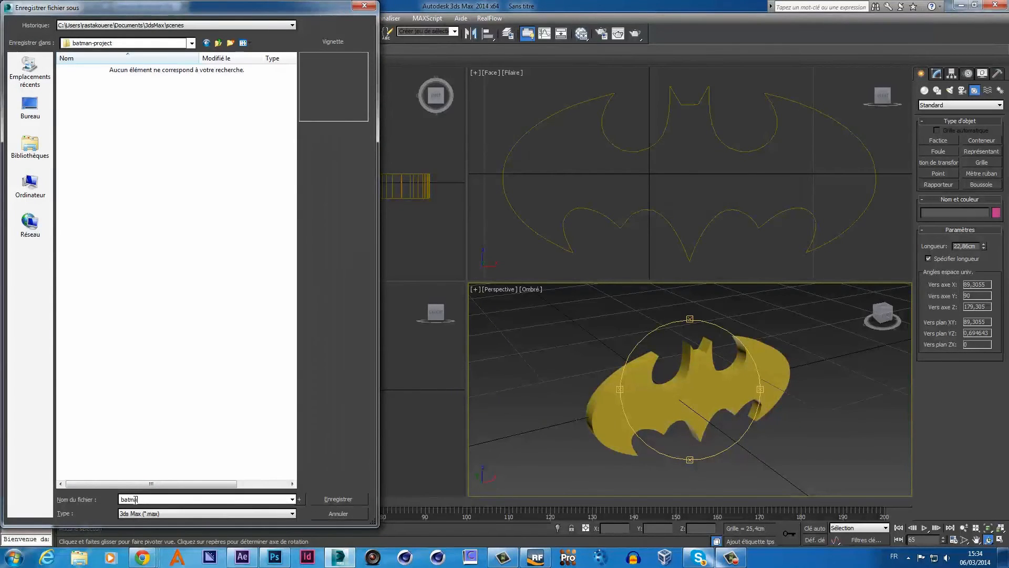
{"action": "type", "text": "man-max"}
{"action": "key", "text": "Return"}
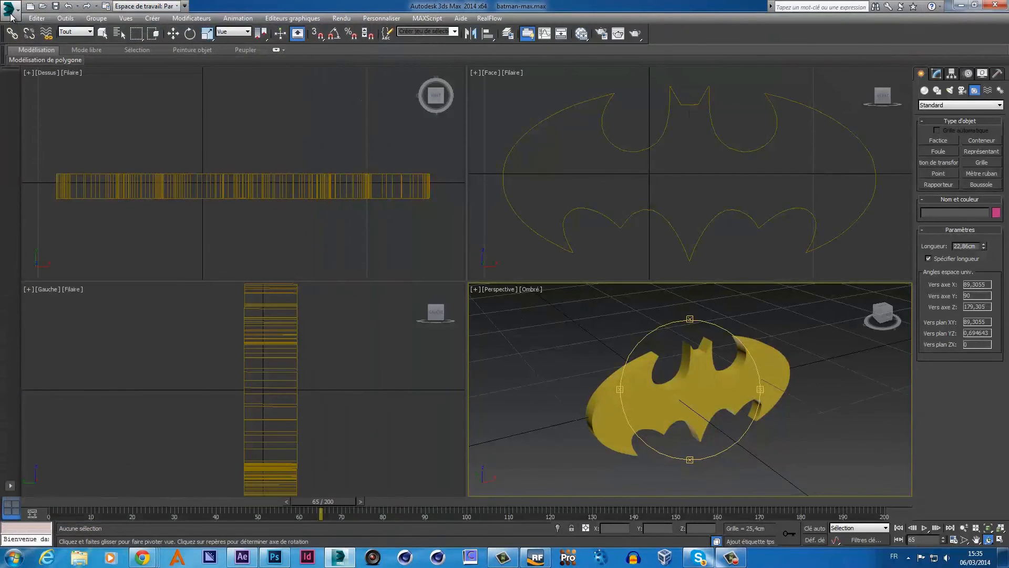
- Orbit the perspective view and select the Batman shape with the Move tool
{"action": "left_click", "coordinate": [11, 17]}
{"action": "mouse_move", "coordinate": [60, 171]}
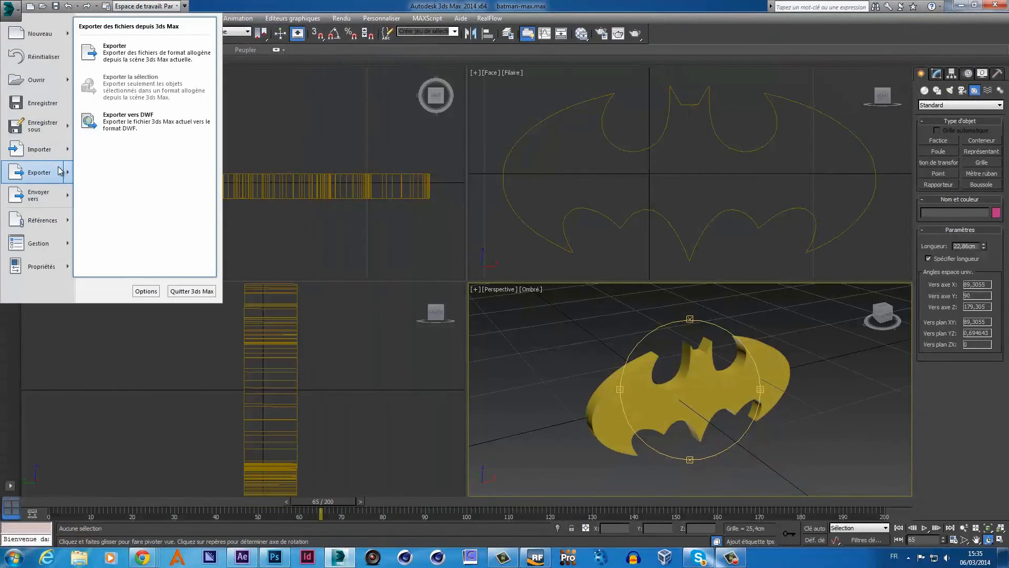
{"action": "left_click", "coordinate": [533, 376]}
{"action": "right_click", "coordinate": [646, 380]}
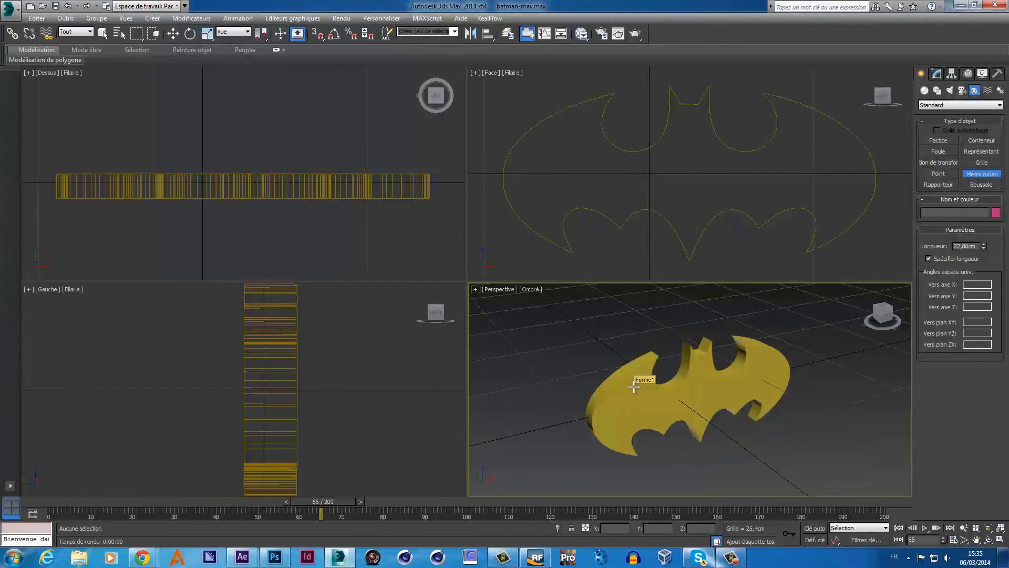
{"action": "left_click", "coordinate": [988, 540]}
{"action": "left_click_drag", "start_coordinate": [637, 390], "coordinate": [652, 401]}
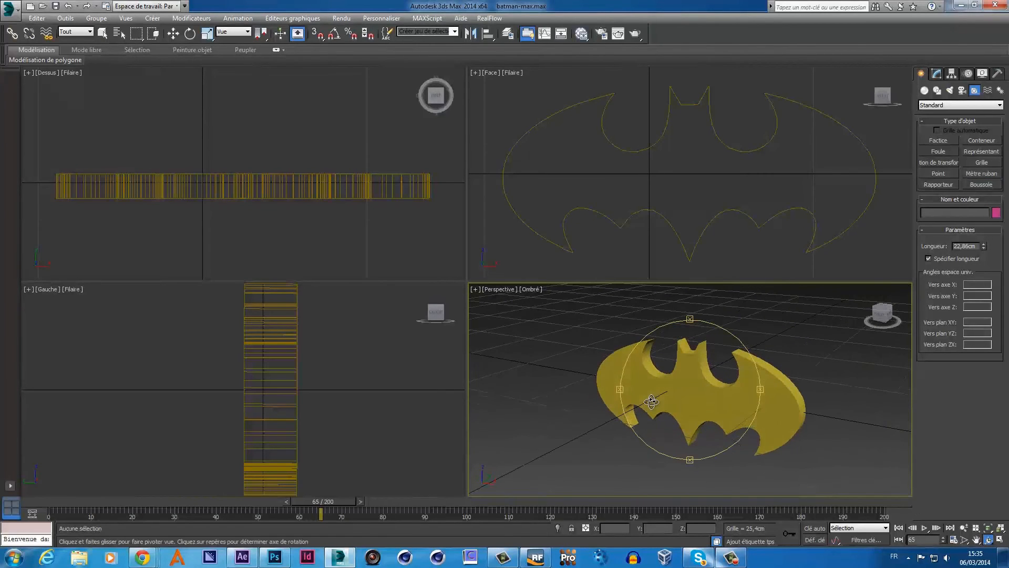
{"action": "right_click", "coordinate": [652, 402]}
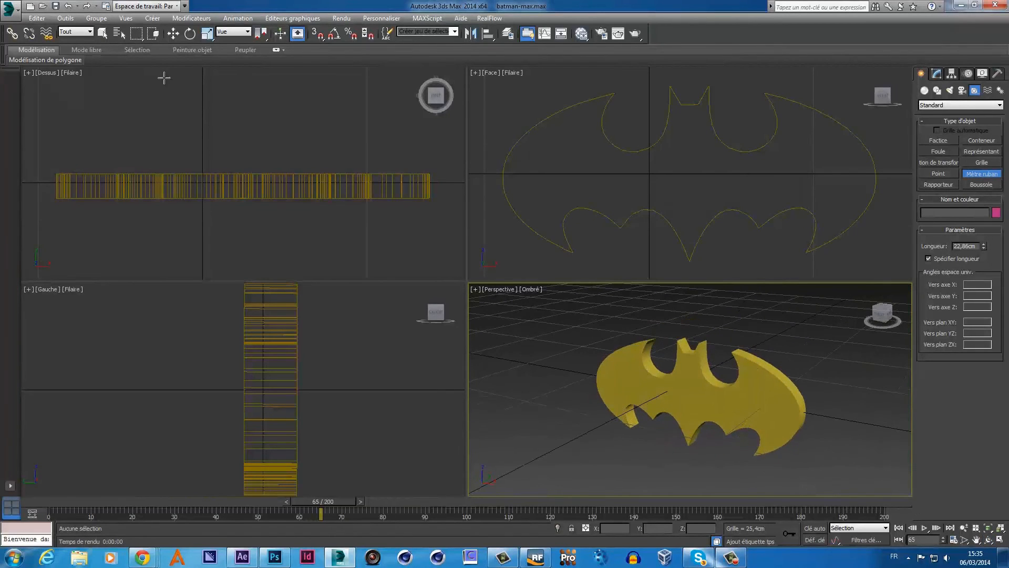
{"action": "left_click", "coordinate": [173, 33]}
{"action": "left_click", "coordinate": [641, 373]}
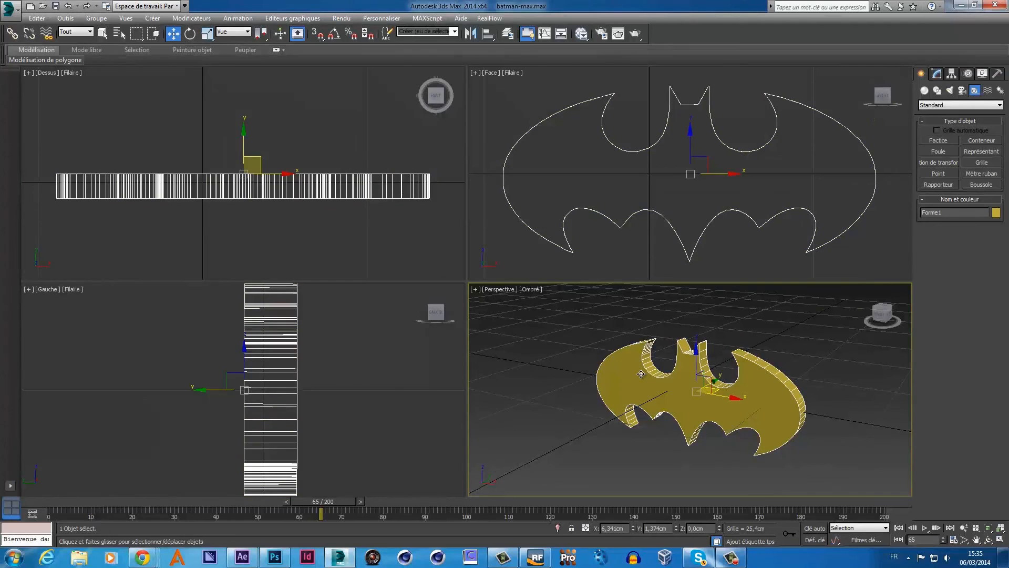
- Set up Export Selected with file name batman-obj in Desktop/batman-project
{"action": "left_click", "coordinate": [10, 9]}
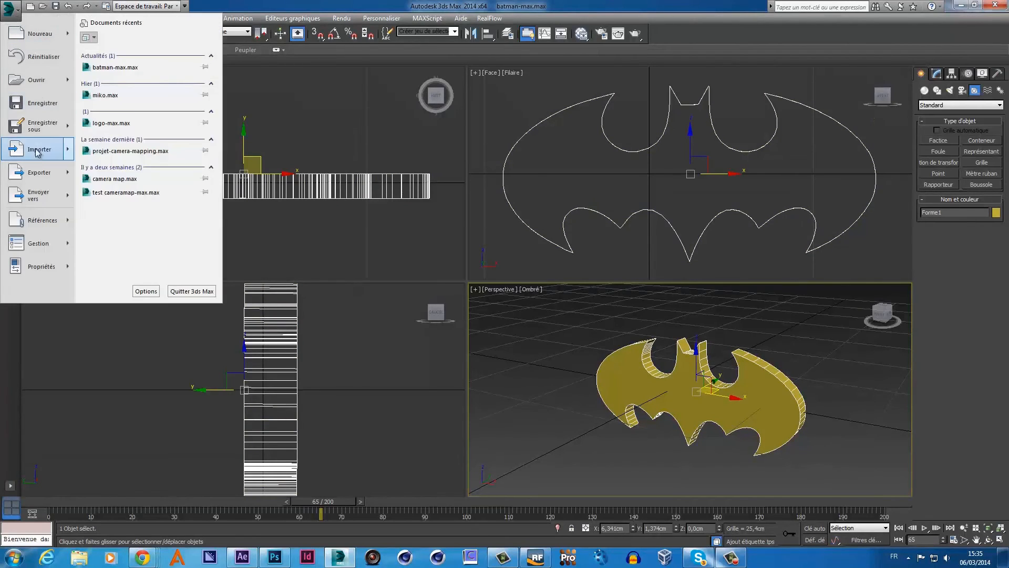
{"action": "mouse_move", "coordinate": [55, 177]}
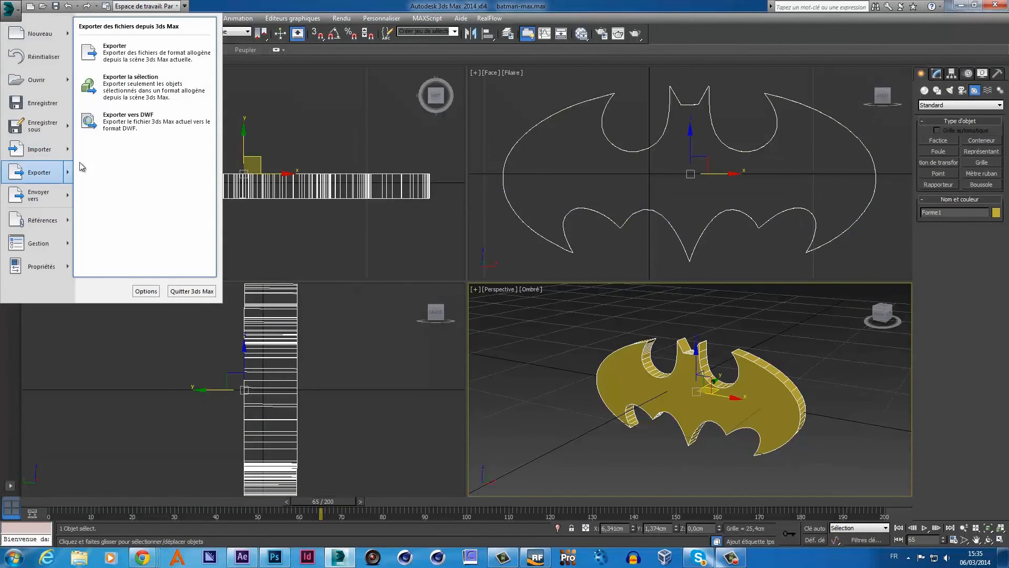
{"action": "left_click", "coordinate": [132, 87]}
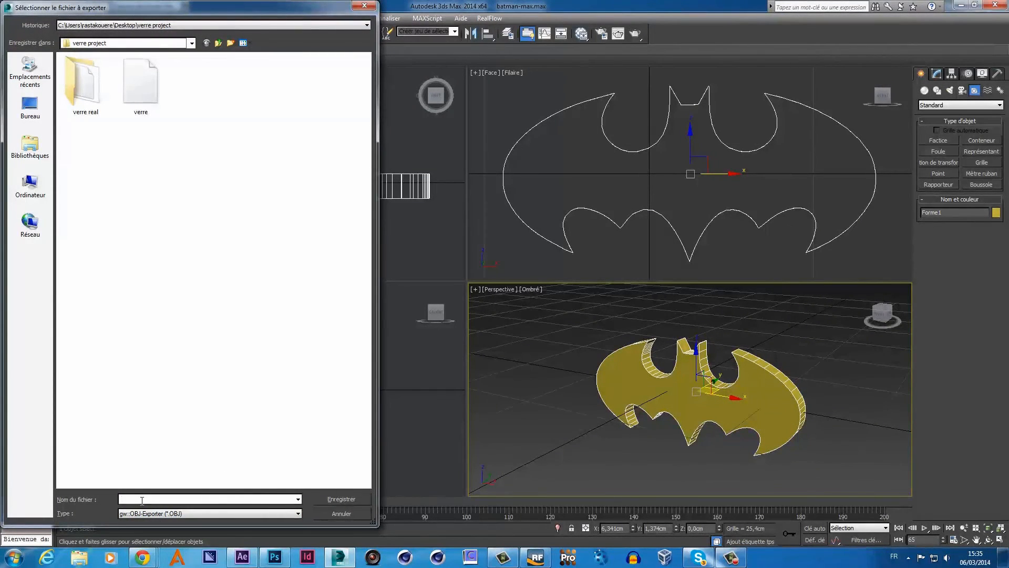
{"action": "type", "text": "batman-obj"}
{"action": "left_click", "coordinate": [28, 111]}
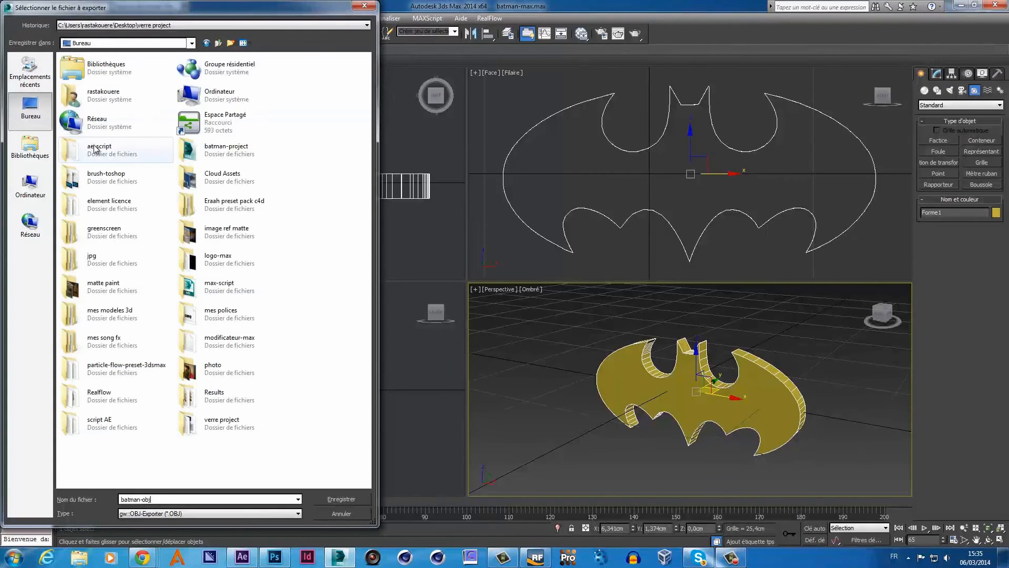
{"action": "double_click", "coordinate": [201, 157]}
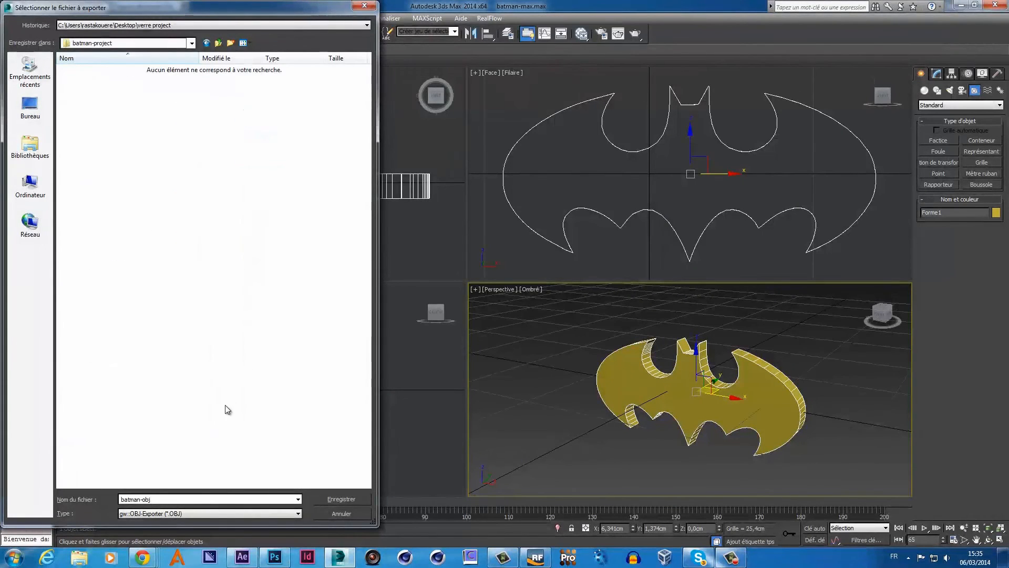
- Export batman-obj as OBJ with the Realflow preset, then minimize 3ds Max
{"action": "left_click", "coordinate": [330, 499]}
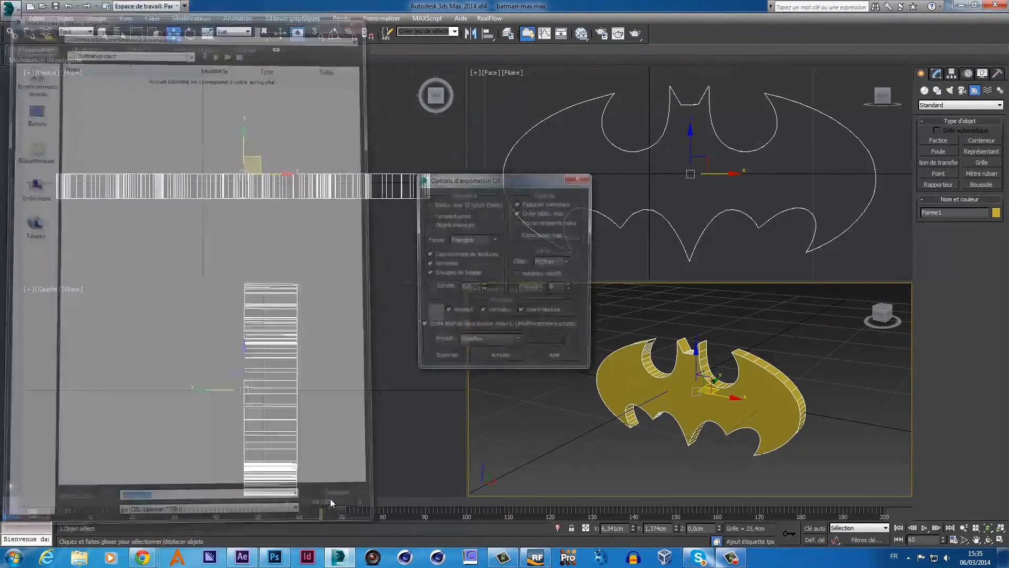
{"action": "left_click", "coordinate": [519, 343]}
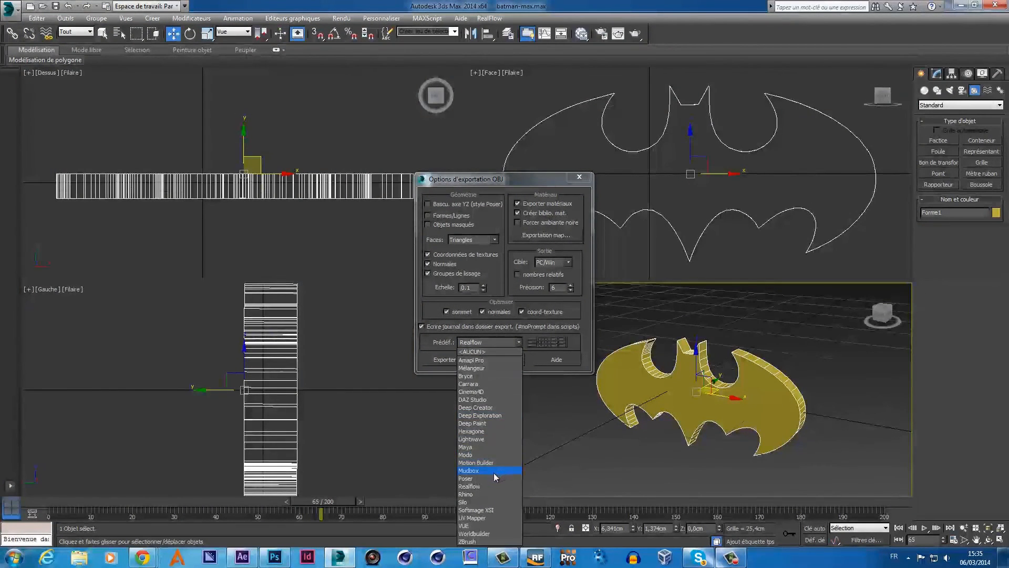
{"action": "left_click", "coordinate": [485, 484]}
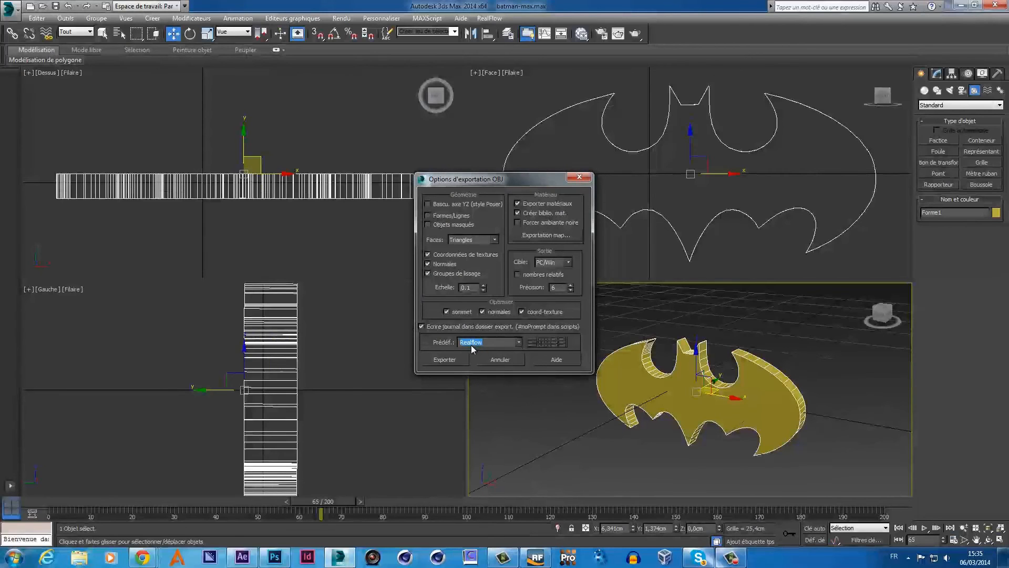
{"action": "left_click", "coordinate": [459, 360]}
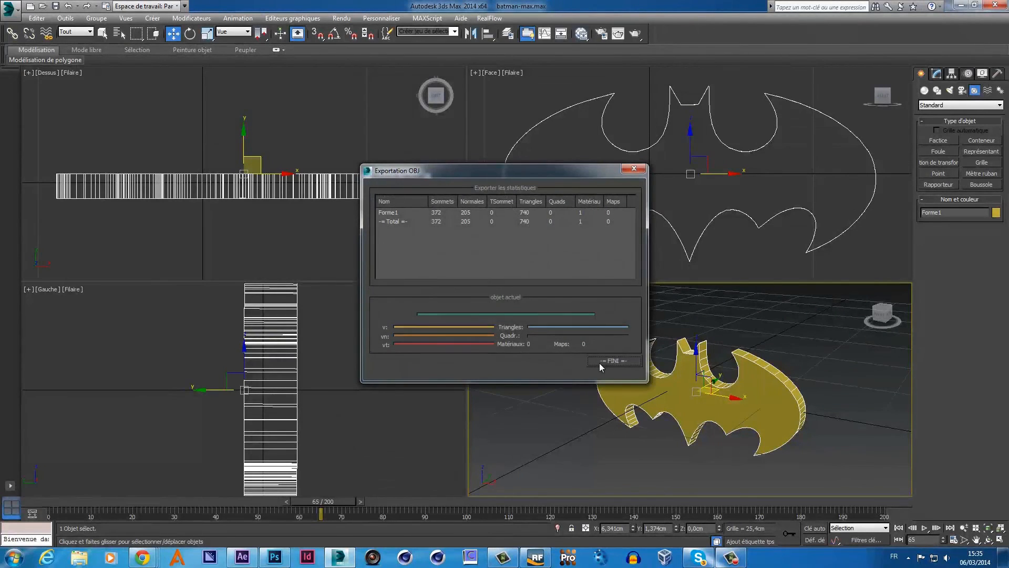
{"action": "left_click", "coordinate": [601, 363]}
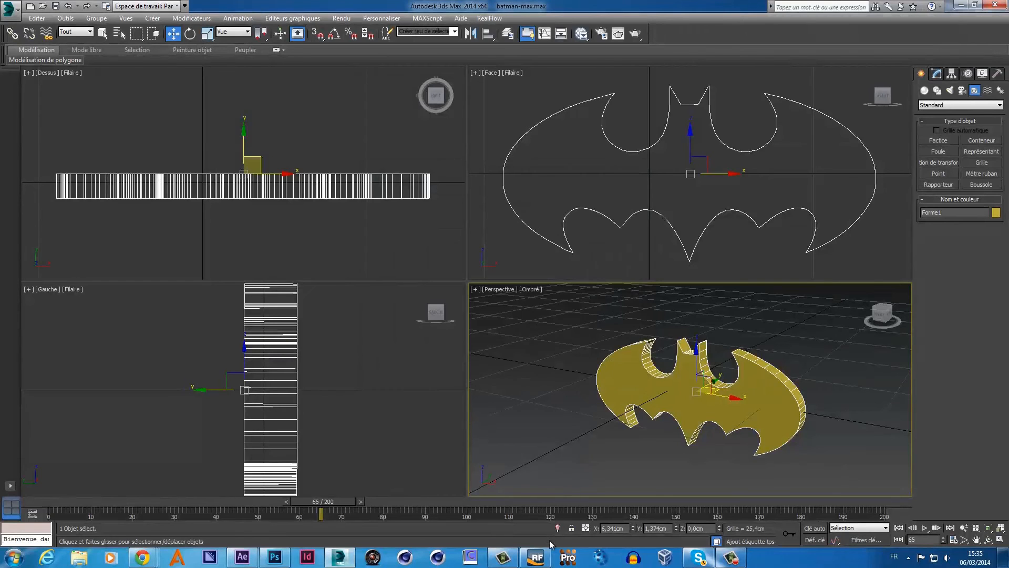
{"action": "mouse_move", "coordinate": [545, 558]}
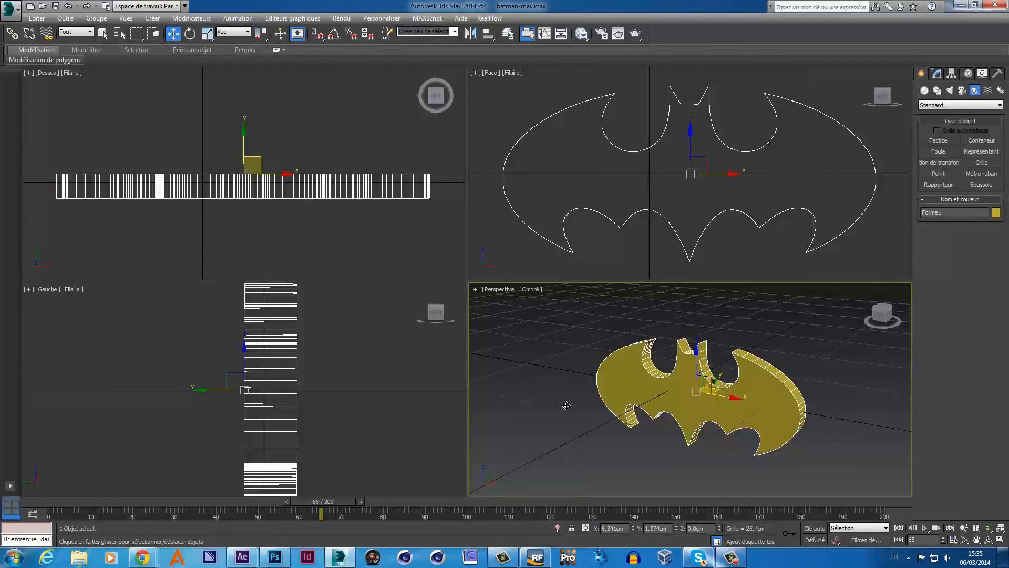
{"action": "left_click", "coordinate": [960, 6]}
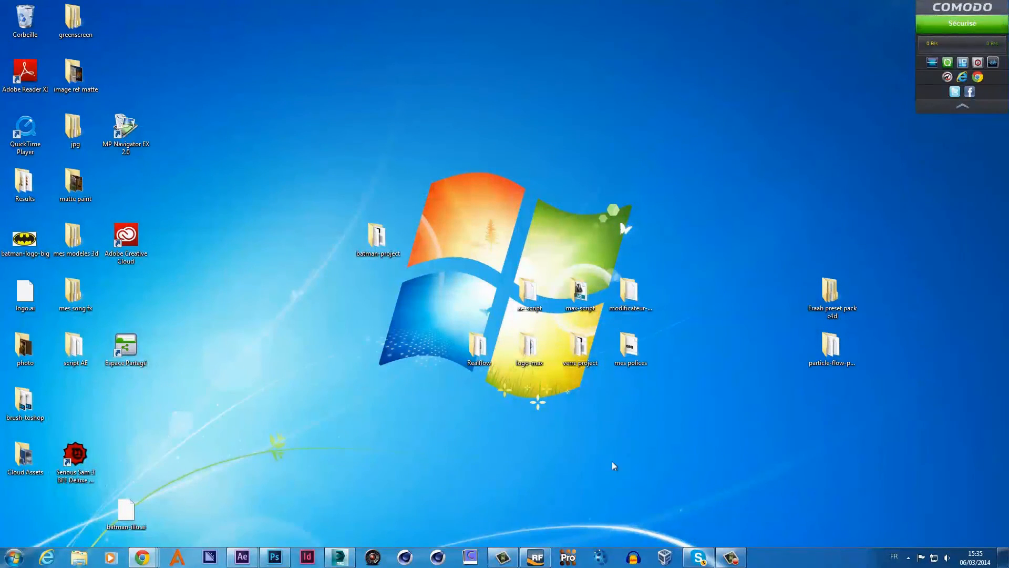
- Bring up RealFlow and start a new project, discarding all current scene data
{"action": "left_click", "coordinate": [529, 560]}
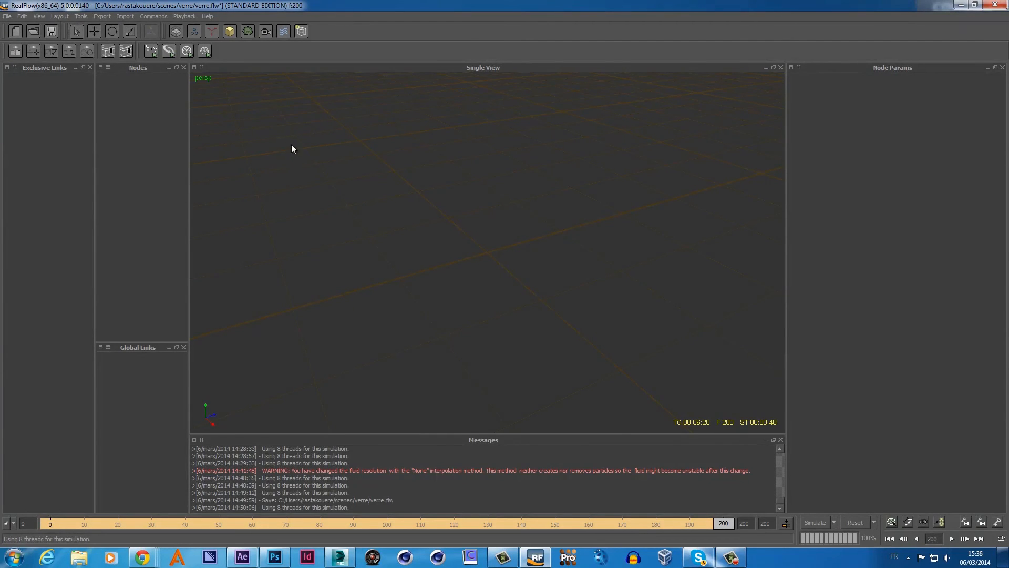
{"action": "left_click", "coordinate": [15, 32]}
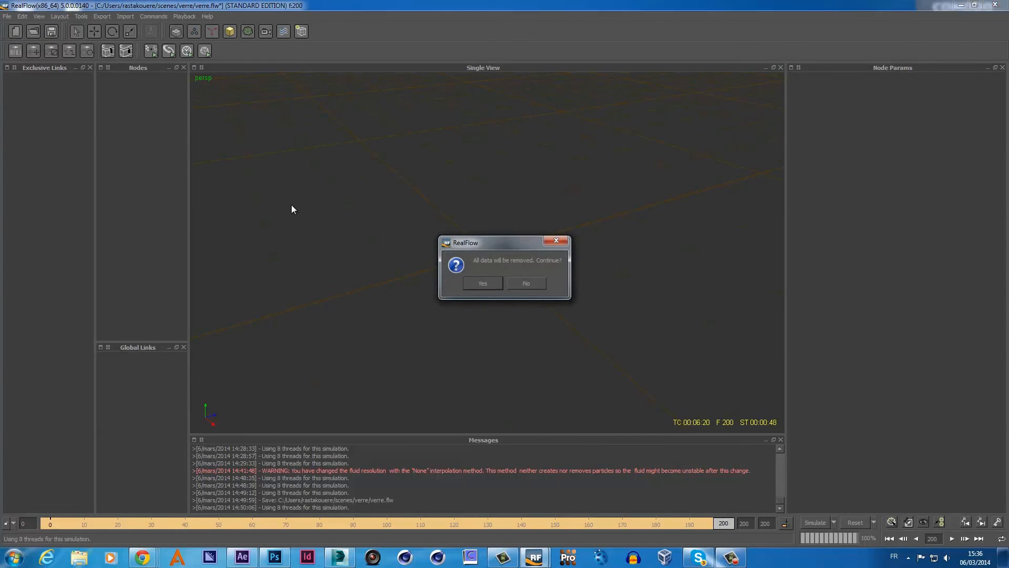
{"action": "left_click", "coordinate": [474, 278]}
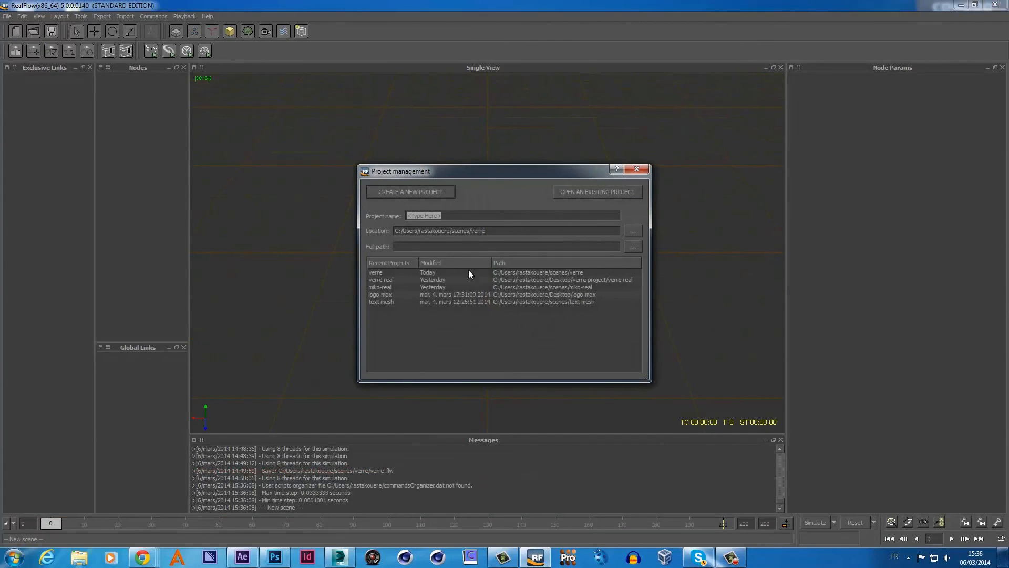
- Clear the project name, set Location to Desktop/batman-project, and create the project
{"action": "left_click", "coordinate": [460, 215]}
{"action": "key", "text": "BackSpace"}
{"action": "key", "text": "BackSpace"}
{"action": "key", "text": "BackSpace"}
{"action": "key", "text": "BackSpace"}
{"action": "key", "text": "BackSpace"}
{"action": "key", "text": "BackSpace"}
{"action": "key", "text": "BackSpace"}
{"action": "key", "text": "BackSpace"}
{"action": "key", "text": "BackSpace"}
{"action": "key", "text": "BackSpace"}
{"action": "key", "text": "BackSpace"}
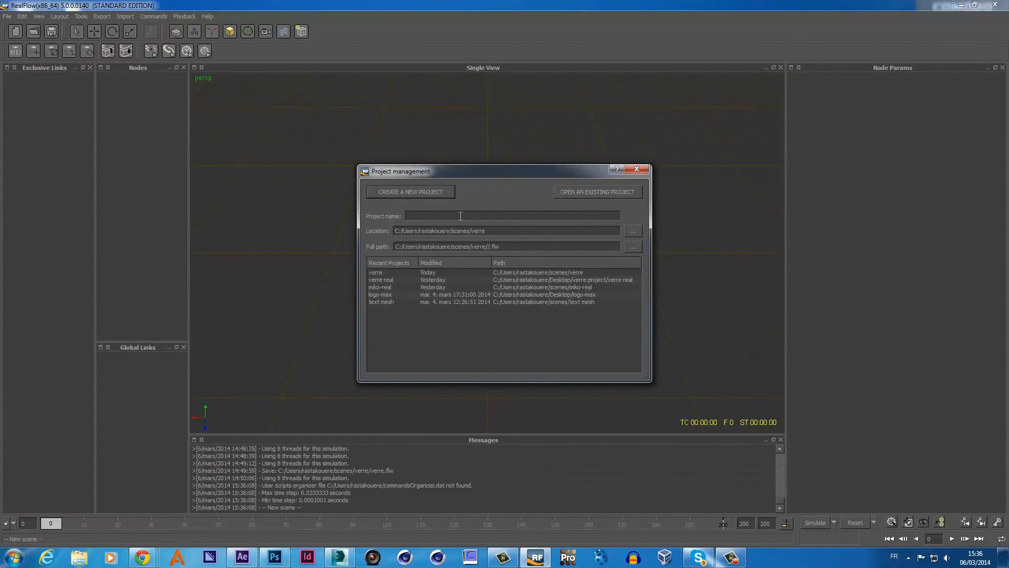
{"action": "left_click", "coordinate": [633, 231]}
{"action": "left_click", "coordinate": [469, 237]}
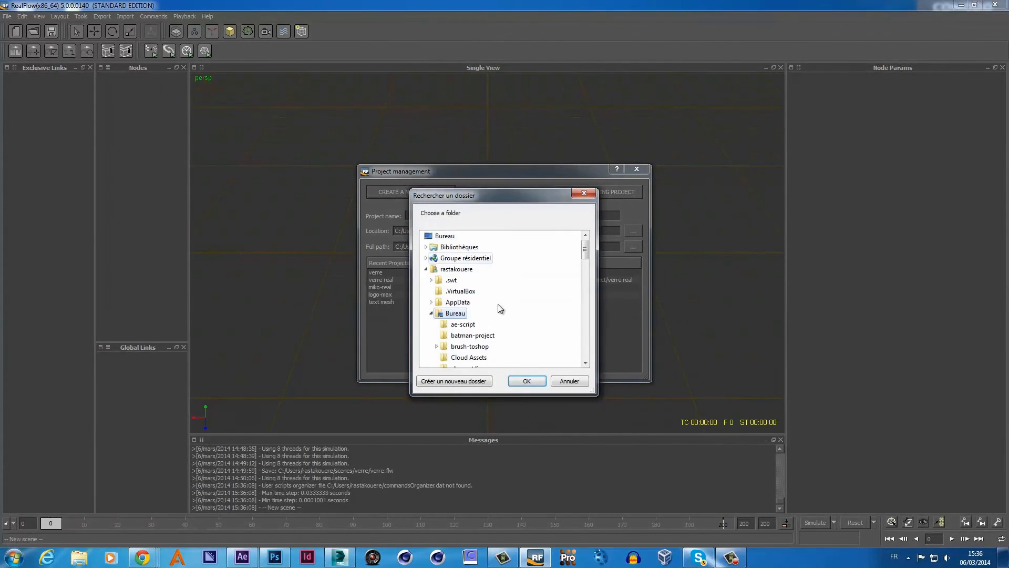
{"action": "left_click", "coordinate": [473, 335]}
{"action": "left_click", "coordinate": [526, 381]}
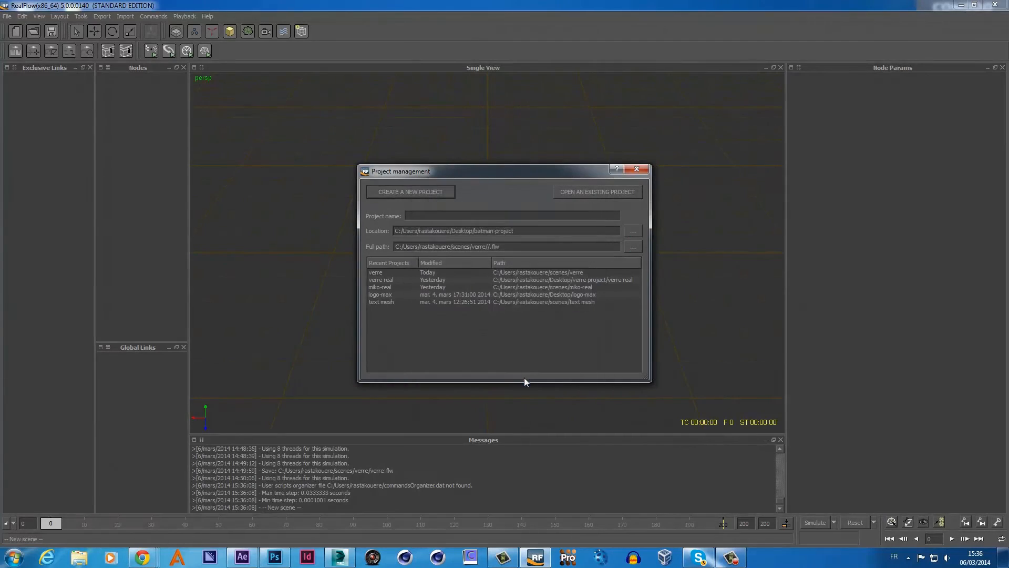
{"action": "left_click", "coordinate": [431, 193]}
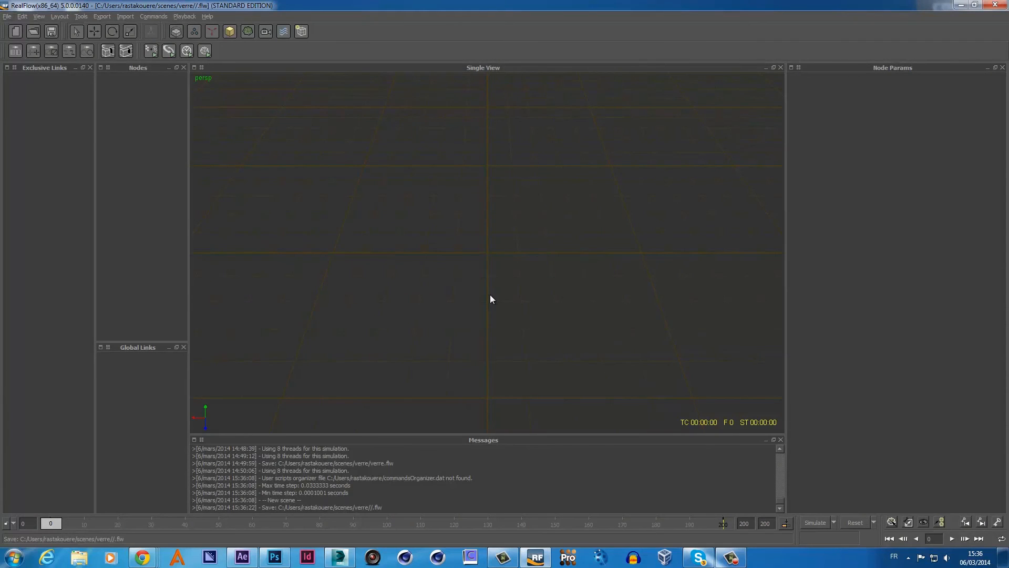
{"action": "left_click_drag", "start_coordinate": [490, 298], "coordinate": [581, 268], "text": "alt"}
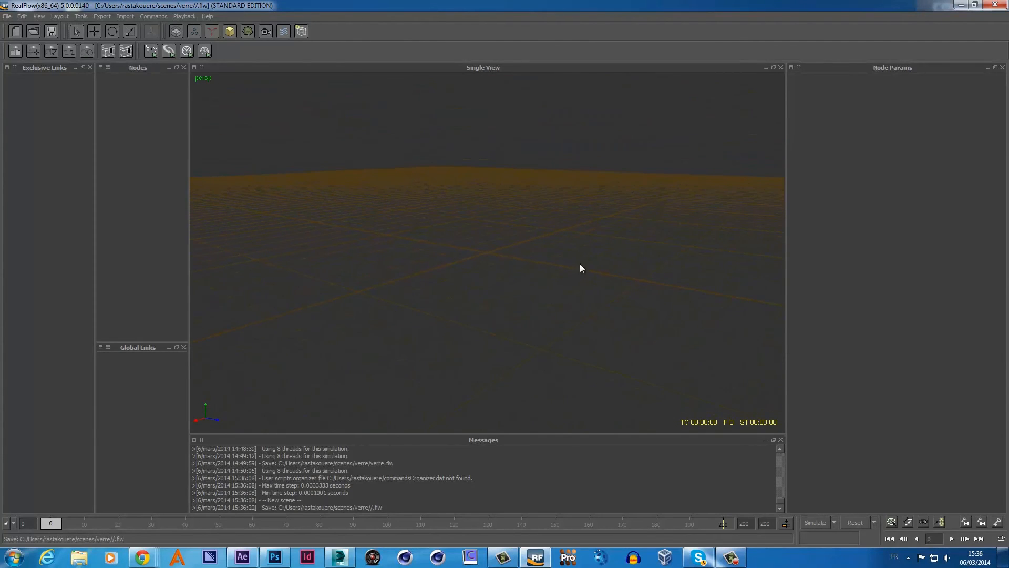
{"action": "left_click_drag", "start_coordinate": [513, 280], "coordinate": [665, 245], "text": "alt"}
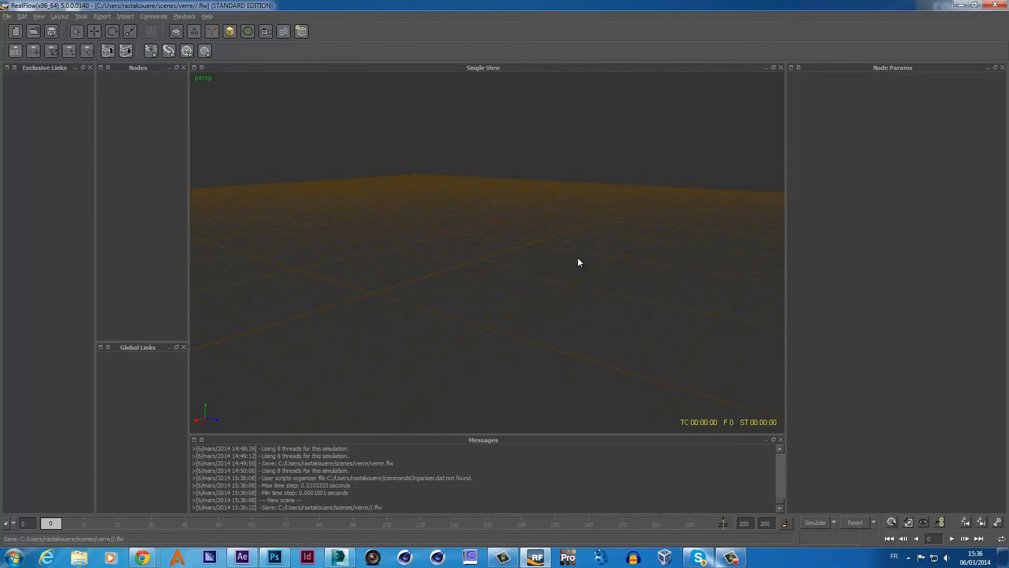
{"action": "left_click_drag", "start_coordinate": [509, 285], "coordinate": [444, 303], "text": "alt"}
{"action": "left_click_drag", "start_coordinate": [522, 294], "coordinate": [552, 292], "text": "alt"}
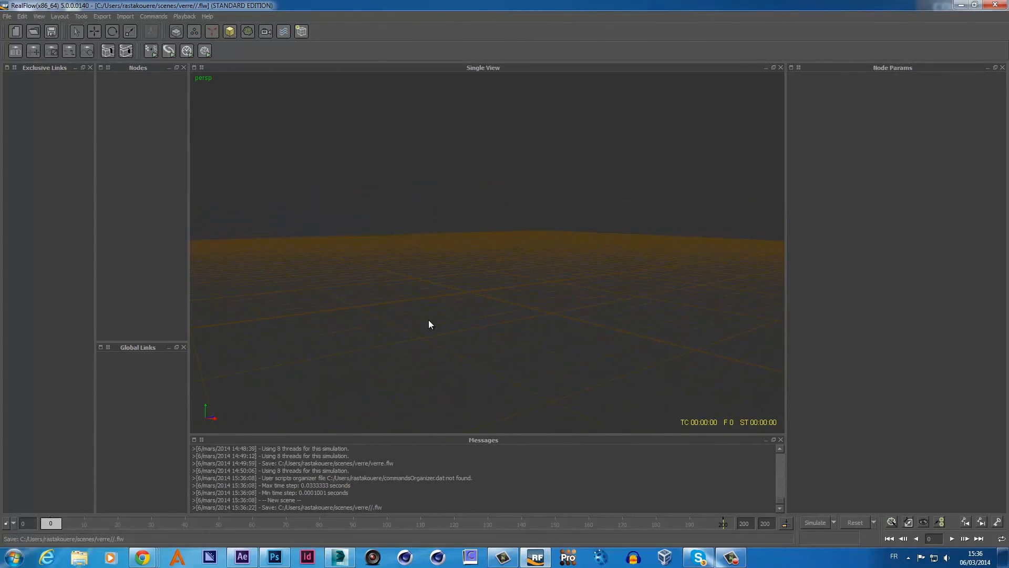
{"action": "key", "text": "1"}
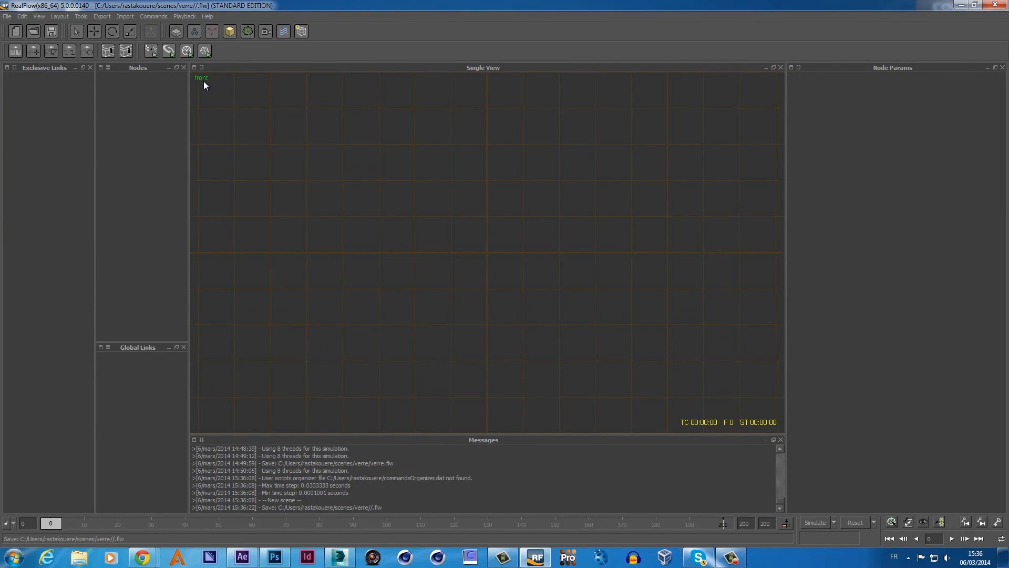
{"action": "key", "text": "4"}
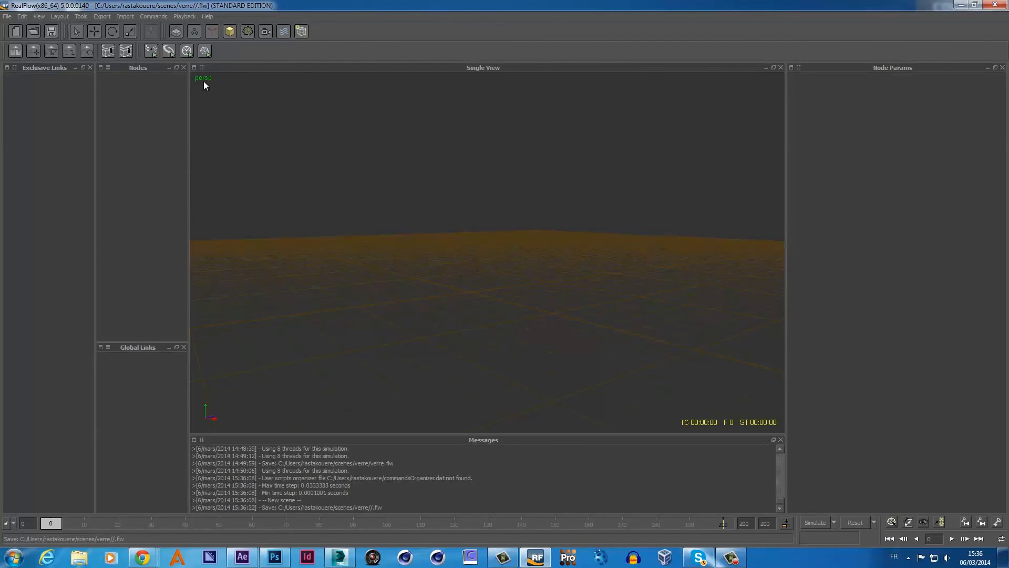
{"action": "key", "text": "3"}
{"action": "key", "text": "4"}
{"action": "left_click_drag", "start_coordinate": [516, 287], "coordinate": [527, 322], "text": "alt"}
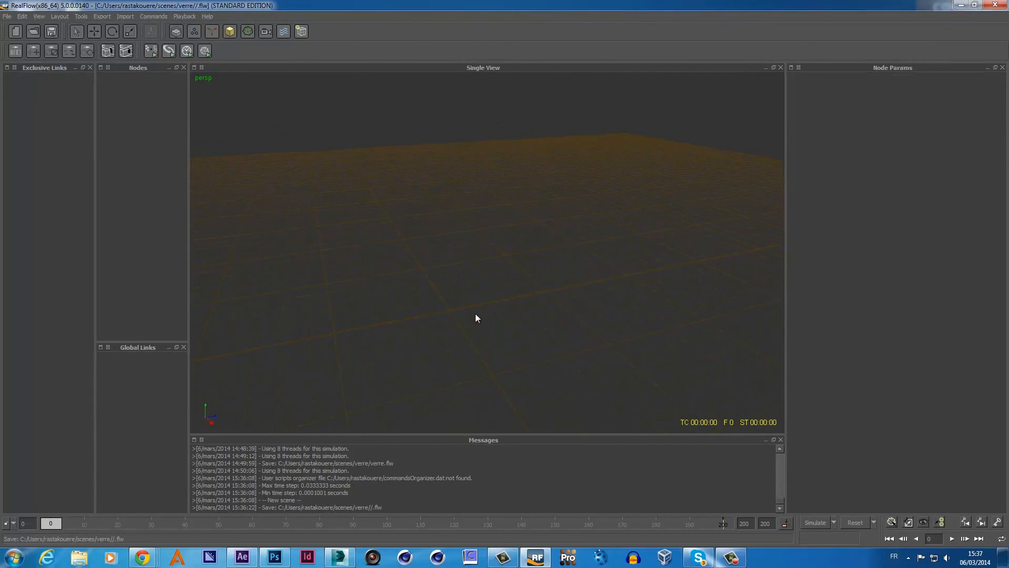
{"action": "key", "text": "3"}
{"action": "left_click_drag", "start_coordinate": [458, 253], "coordinate": [487, 256], "text": "alt"}
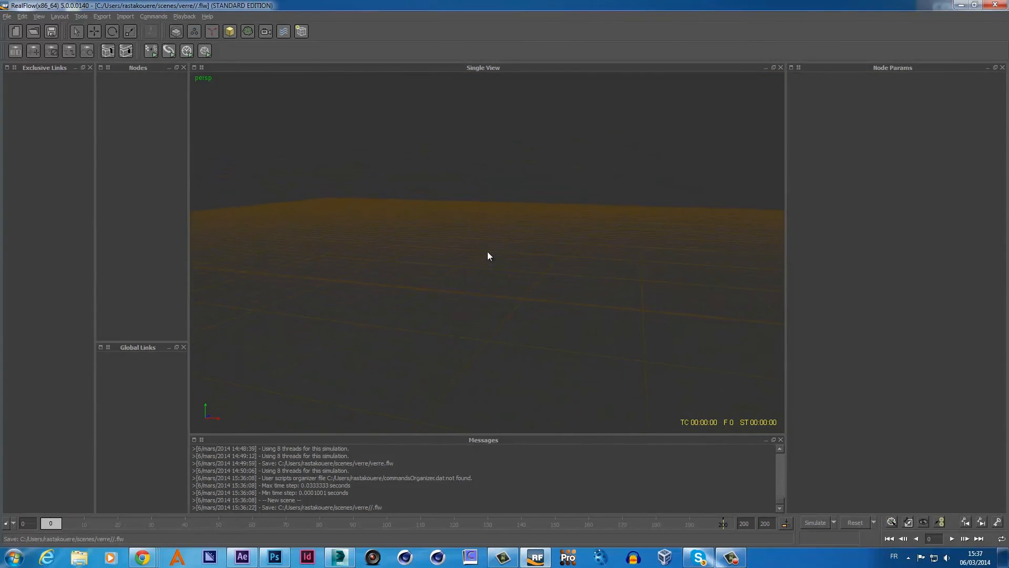
- Import the batman-obj mesh from Desktop/batman-project into the scene
{"action": "left_click", "coordinate": [126, 16]}
{"action": "left_click", "coordinate": [137, 27]}
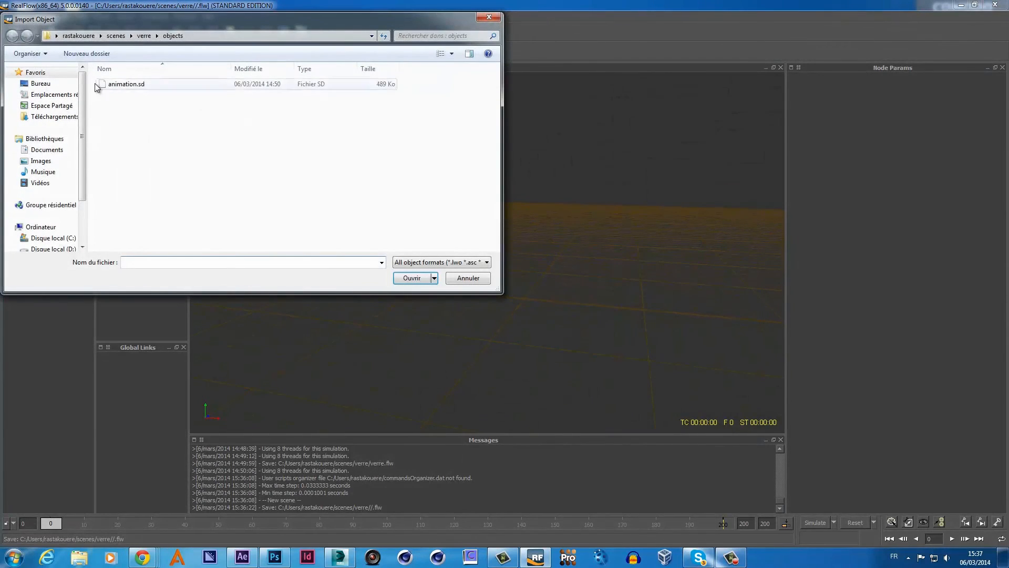
{"action": "left_click", "coordinate": [42, 84]}
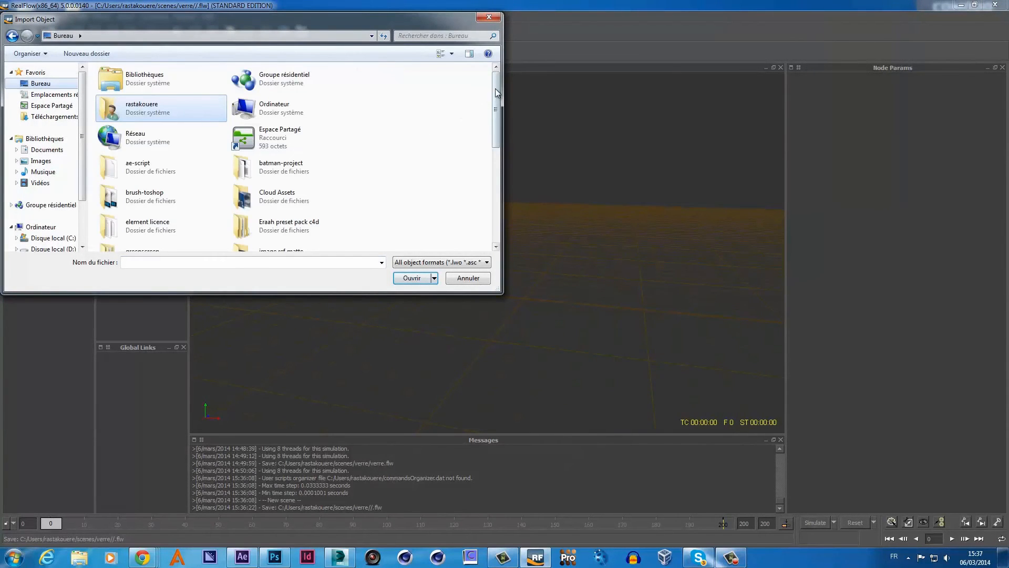
{"action": "left_click_drag", "start_coordinate": [498, 93], "coordinate": [499, 114]}
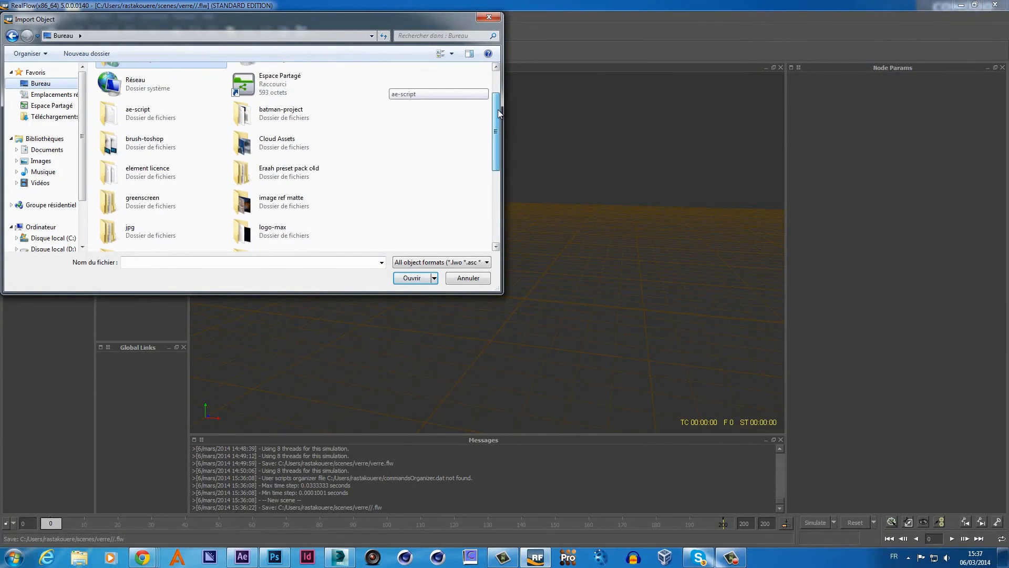
{"action": "double_click", "coordinate": [328, 122]}
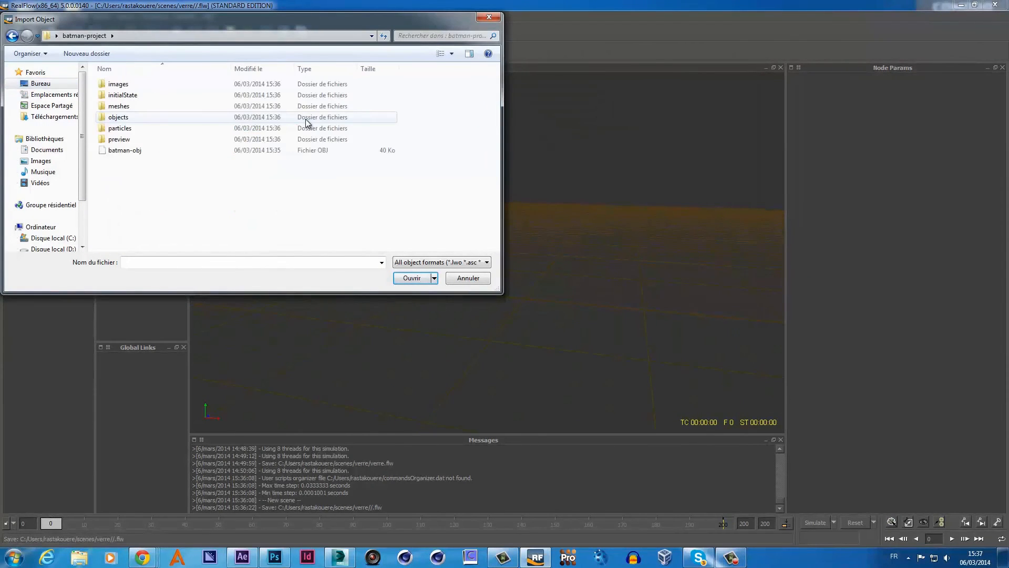
{"action": "double_click", "coordinate": [158, 150]}
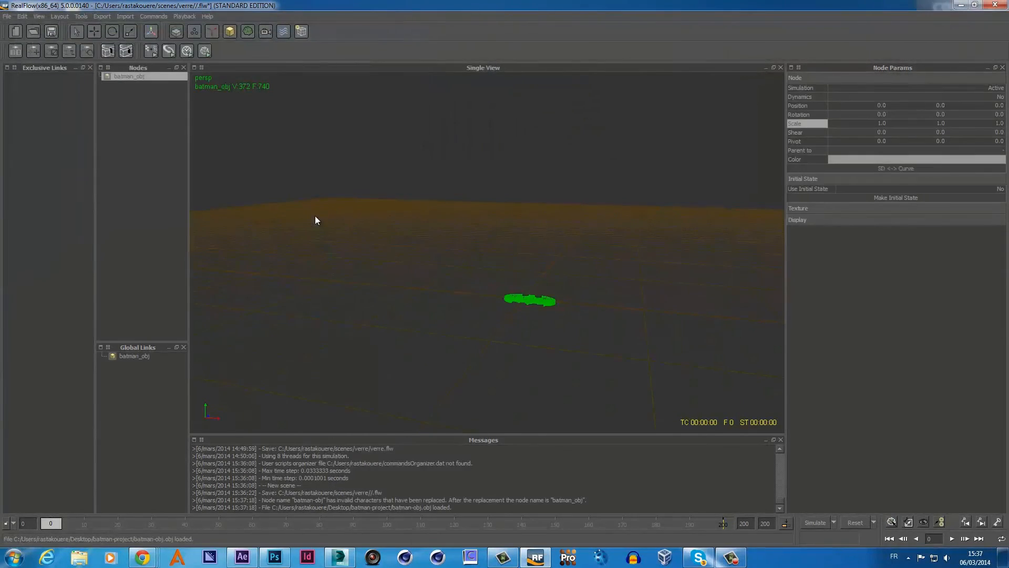
{"action": "scroll", "coordinate": [648, 316], "scroll_direction": "up", "scroll_amount": 5}
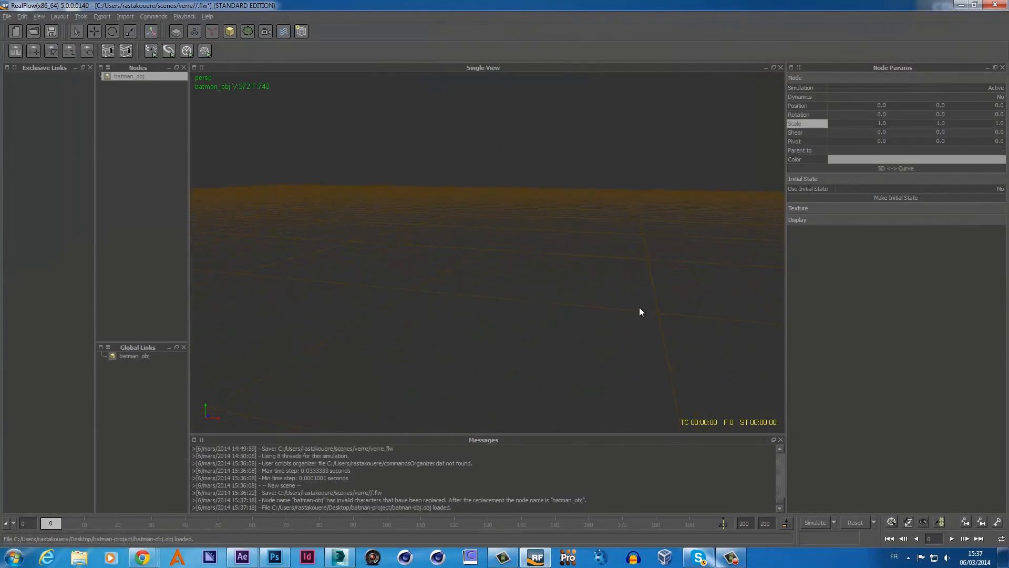
{"action": "scroll", "coordinate": [636, 323], "scroll_direction": "down", "scroll_amount": 2}
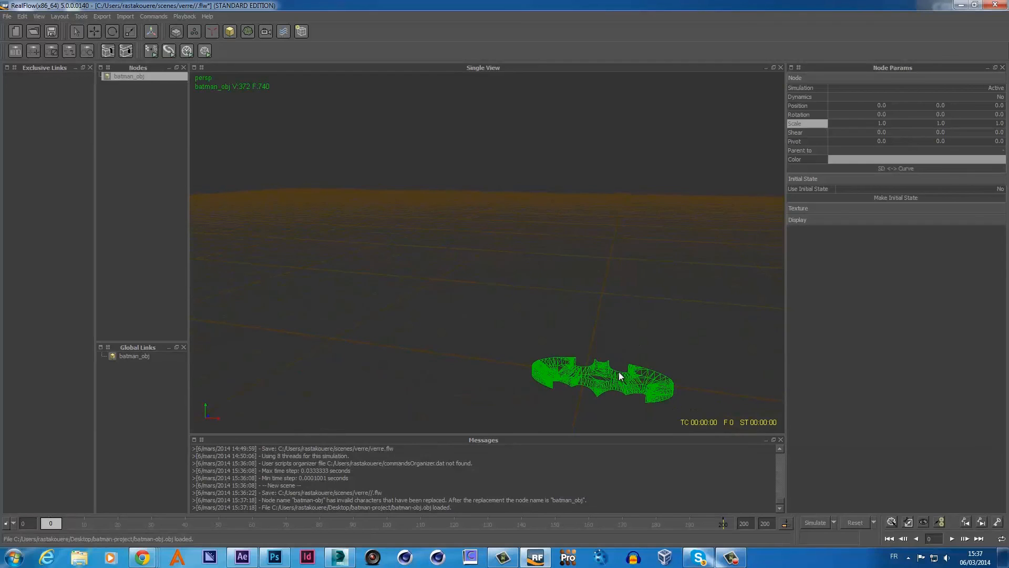
- Rotate batman_obj about X to roughly -86.47° so the logo stands upright
{"action": "left_click", "coordinate": [114, 32]}
{"action": "left_click_drag", "start_coordinate": [584, 335], "coordinate": [581, 415]}
{"action": "mouse_move", "coordinate": [458, 348]}
{"action": "right_mouse_down", "text": "alt"}
{"action": "mouse_move", "coordinate": [523, 357]}
{"action": "mouse_move", "coordinate": [445, 351]}
{"action": "right_mouse_up", "text": "alt"}
{"action": "left_click_drag", "start_coordinate": [446, 356], "coordinate": [536, 365], "text": "alt"}
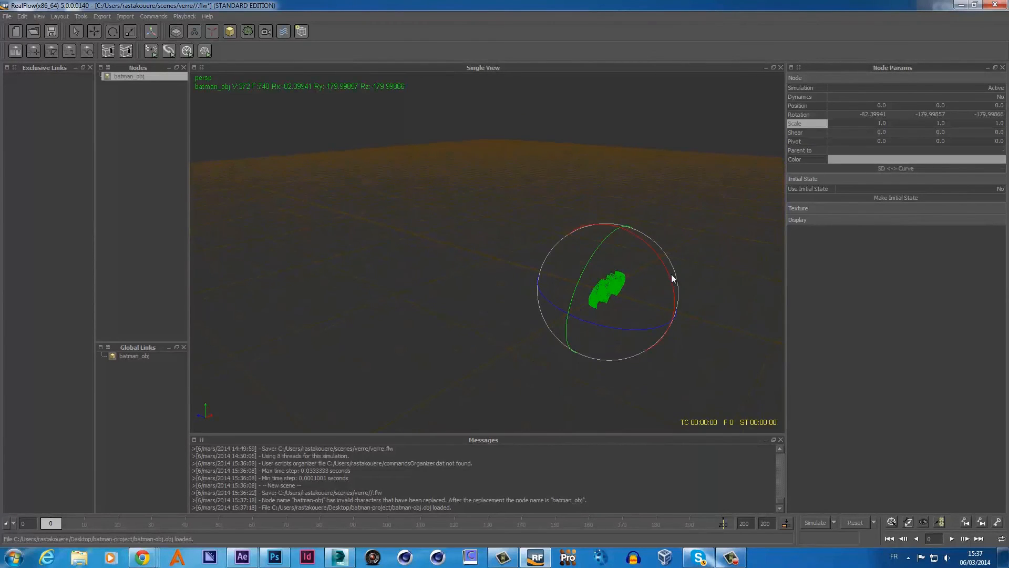
{"action": "left_click_drag", "start_coordinate": [669, 277], "coordinate": [666, 265]}
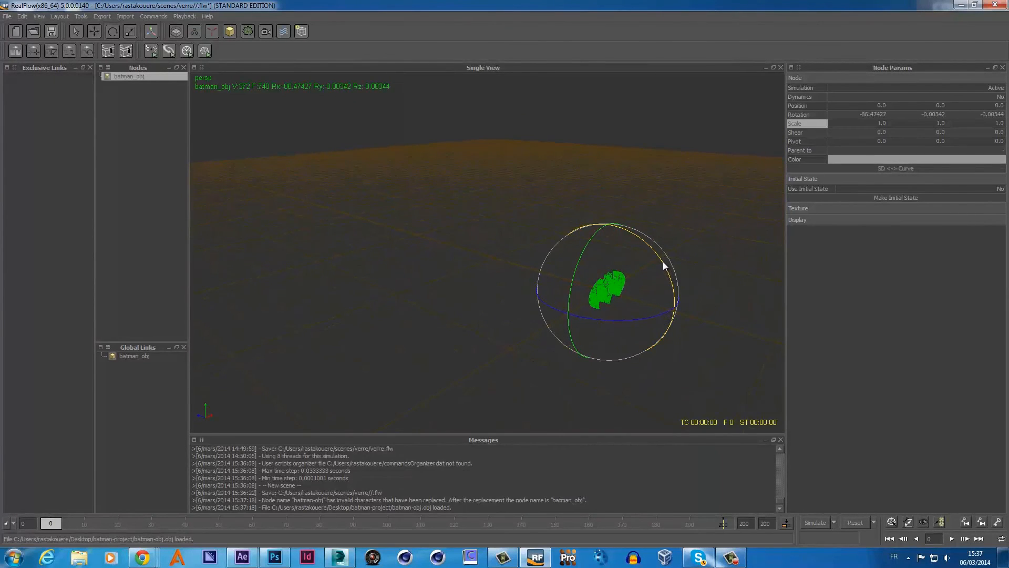
{"action": "left_click_drag", "start_coordinate": [627, 349], "coordinate": [674, 292], "text": "alt"}
{"action": "scroll", "coordinate": [674, 293], "scroll_direction": "up", "scroll_amount": 4}
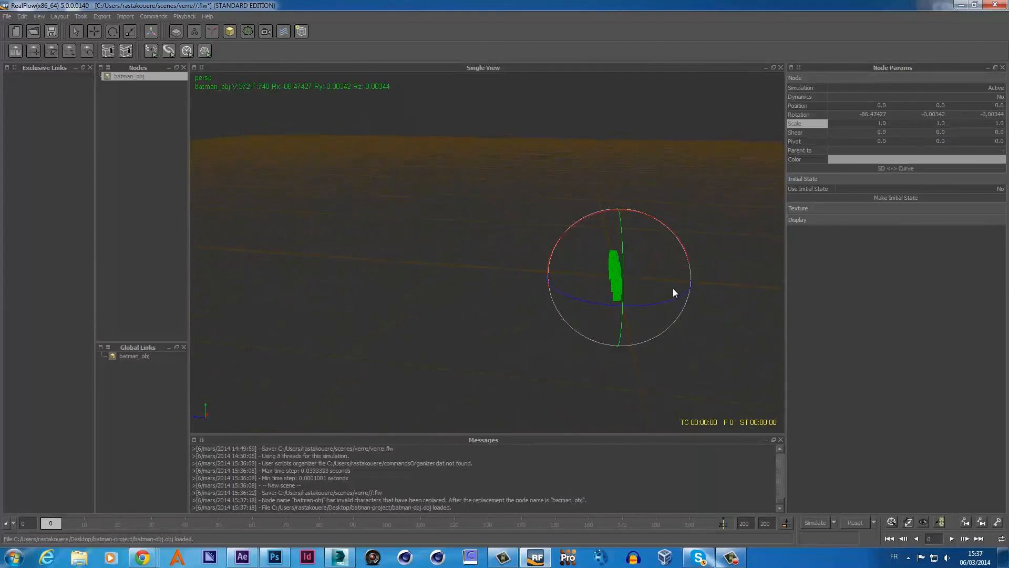
{"action": "left_click_drag", "start_coordinate": [653, 343], "coordinate": [573, 326], "text": "alt"}
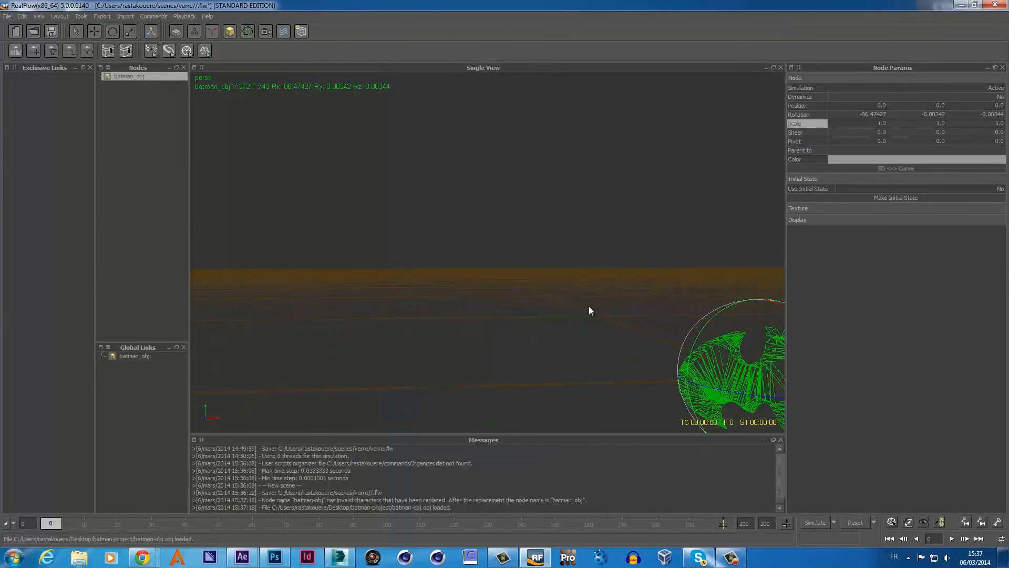
{"action": "left_click_drag", "start_coordinate": [591, 309], "coordinate": [689, 309], "text": "alt"}
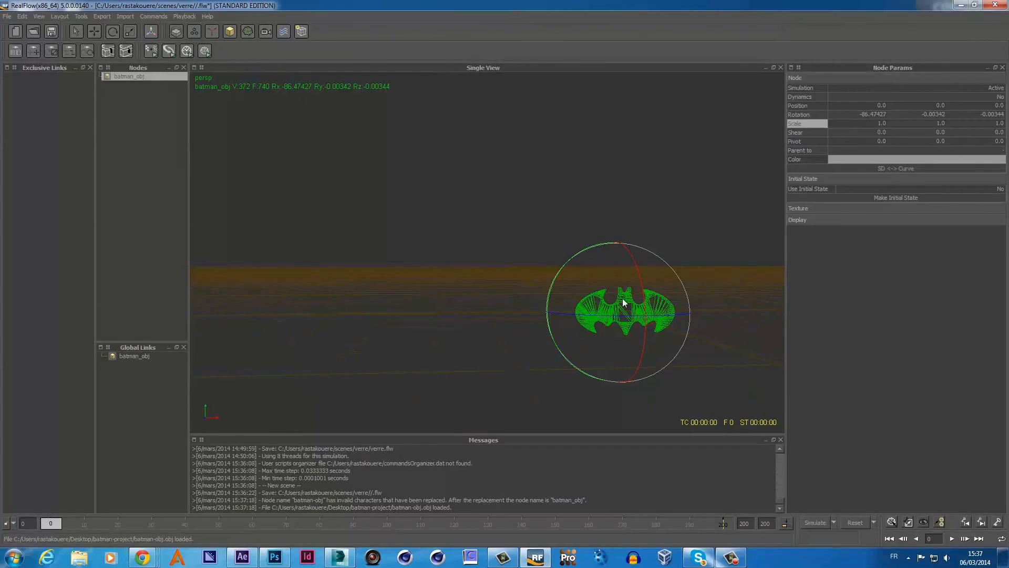
{"action": "left_click", "coordinate": [211, 31]}
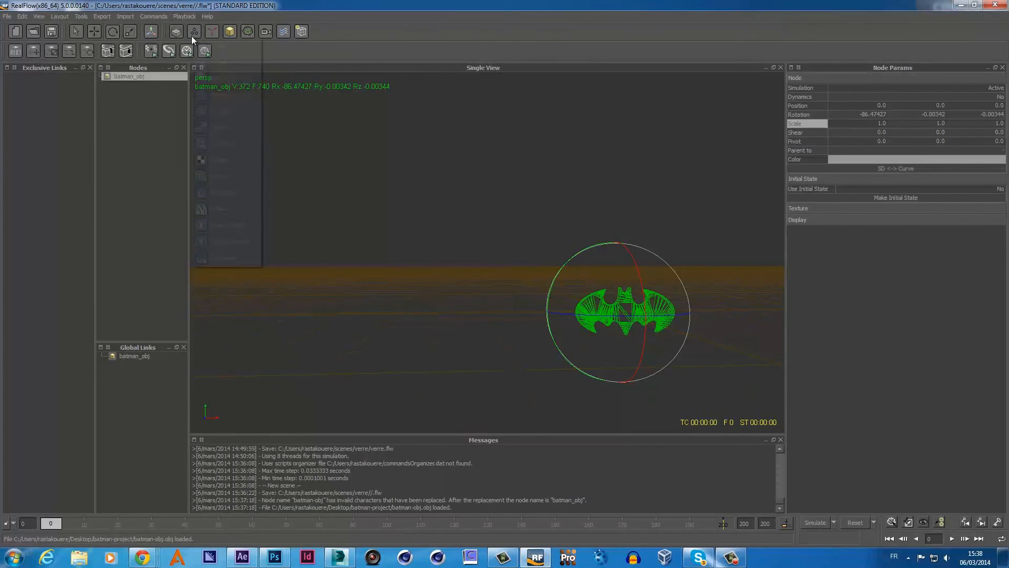
{"action": "left_click", "coordinate": [224, 192]}
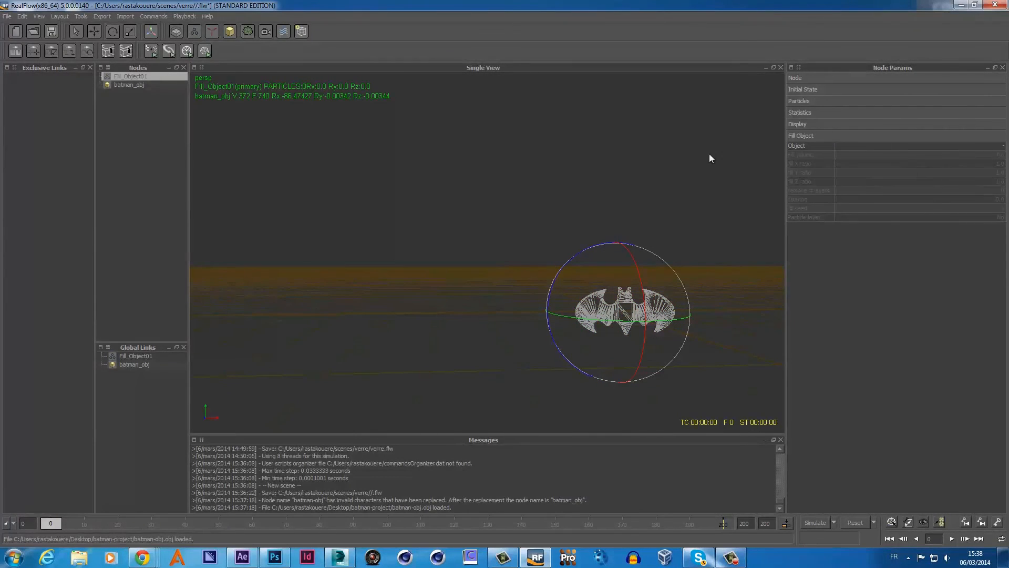
{"action": "left_click", "coordinate": [982, 146]}
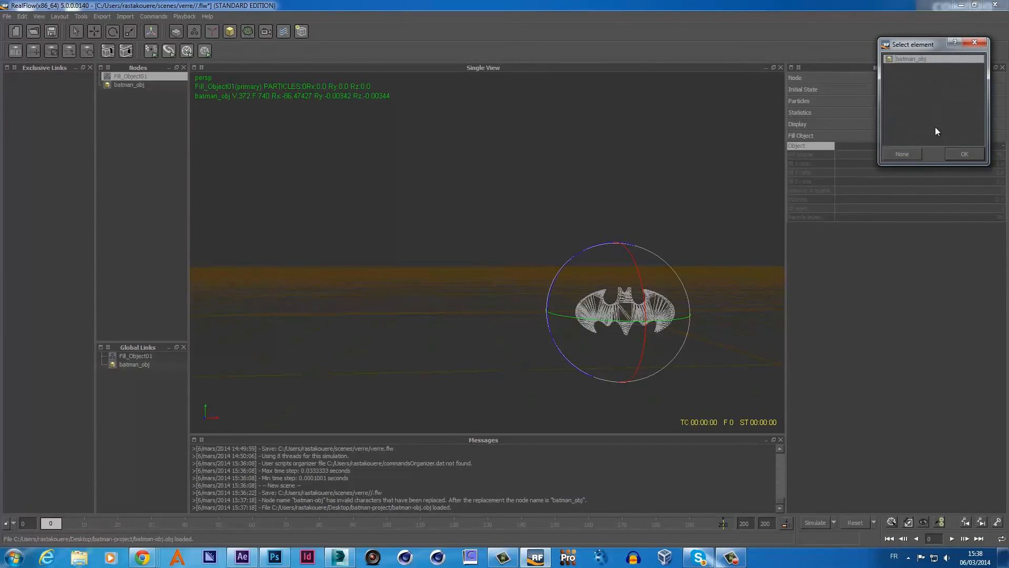
{"action": "left_click", "coordinate": [945, 153]}
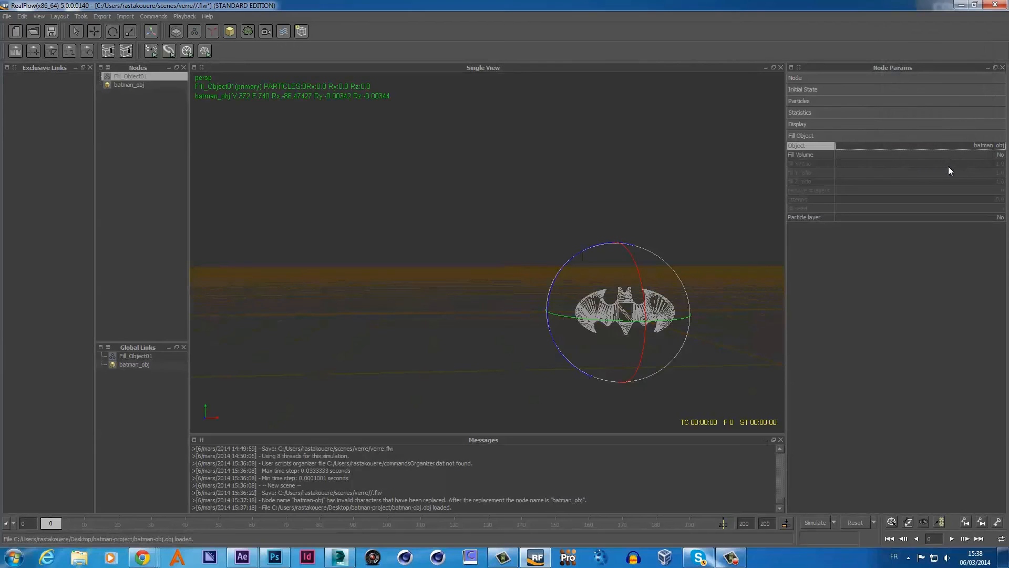
{"action": "left_click", "coordinate": [1001, 156]}
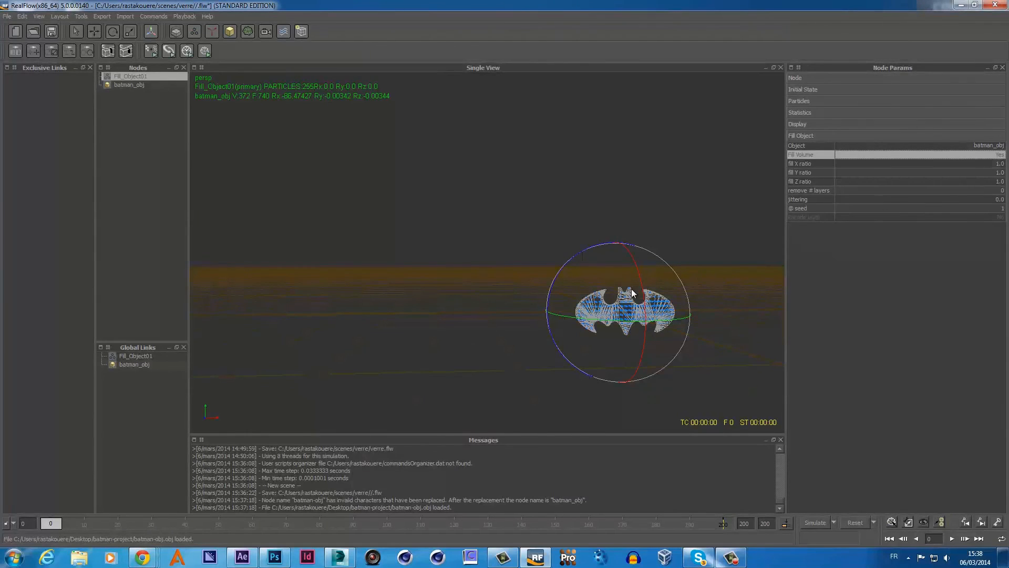
{"action": "left_click_drag", "start_coordinate": [687, 360], "coordinate": [598, 345], "text": "alt"}
{"action": "scroll", "coordinate": [598, 345], "scroll_direction": "up", "scroll_amount": 3}
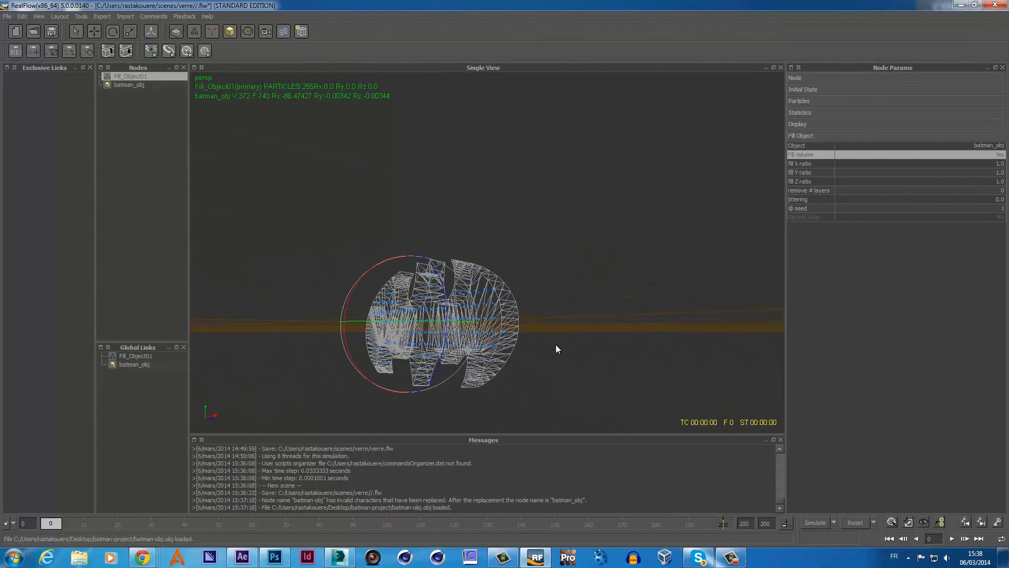
{"action": "scroll", "coordinate": [557, 344], "scroll_direction": "up", "scroll_amount": 3}
{"action": "middle_click_drag", "start_coordinate": [539, 327], "coordinate": [563, 284], "text": "alt"}
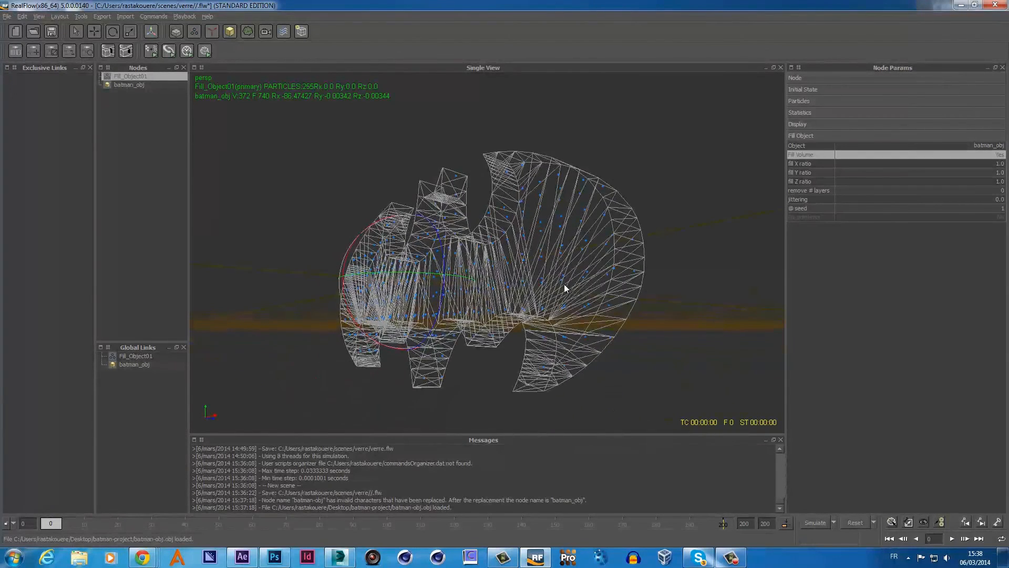
{"action": "scroll", "coordinate": [565, 304], "scroll_direction": "down", "scroll_amount": 3}
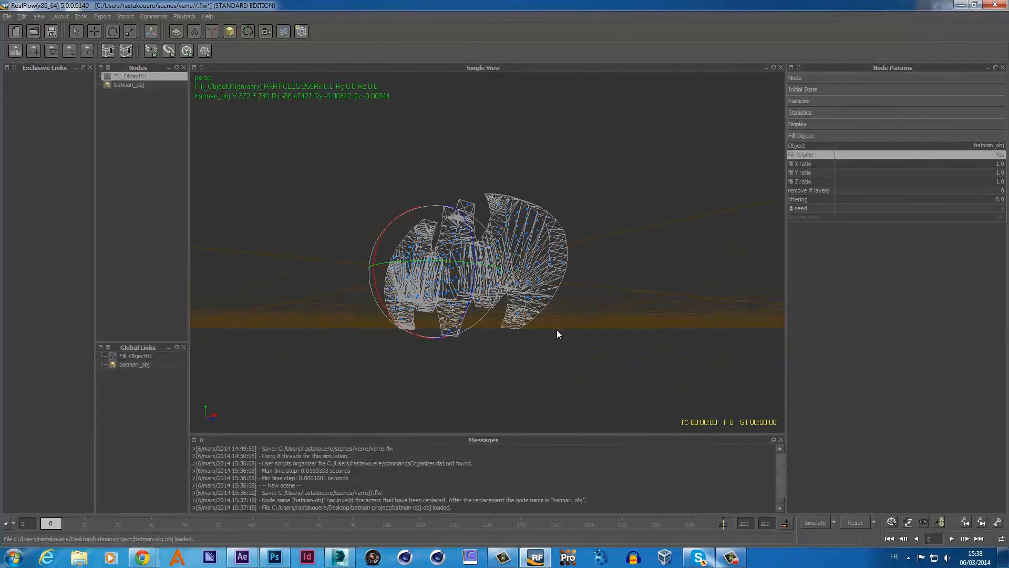
{"action": "left_click_drag", "start_coordinate": [556, 330], "coordinate": [563, 337], "text": "alt"}
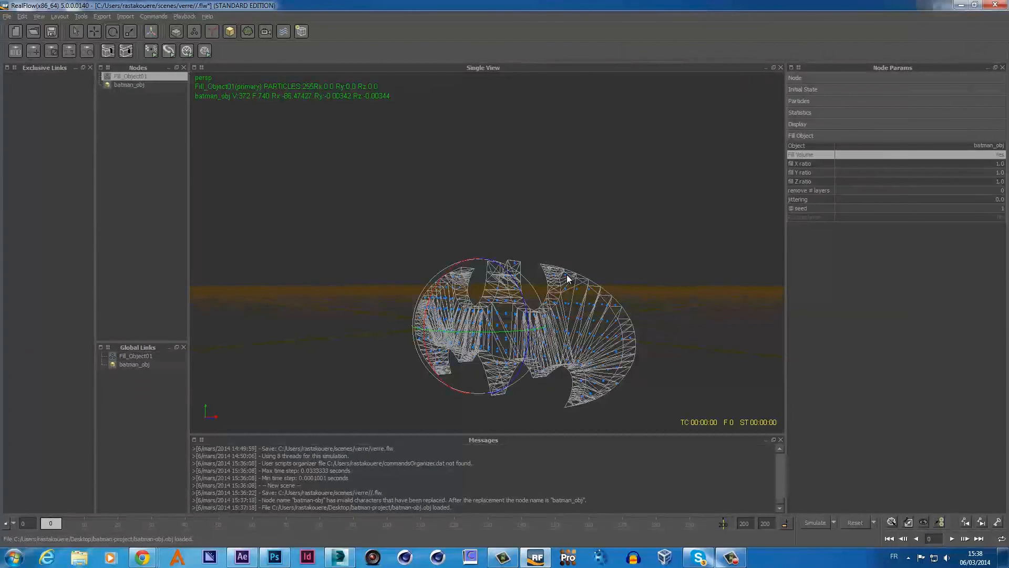
{"action": "scroll", "coordinate": [570, 275], "scroll_direction": "down", "scroll_amount": 3}
{"action": "scroll", "coordinate": [570, 277], "scroll_direction": "up", "scroll_amount": 4}
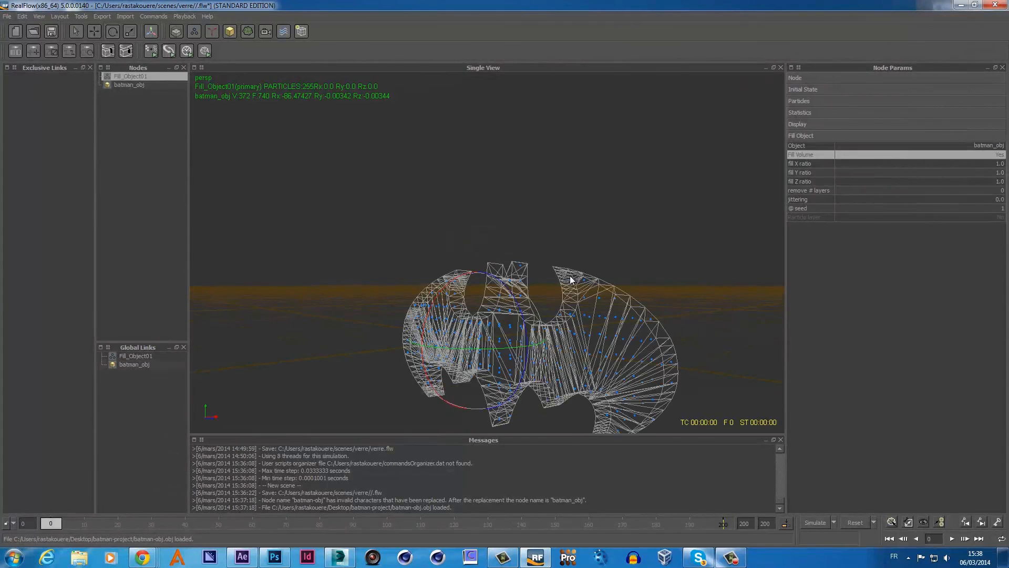
{"action": "scroll", "coordinate": [620, 287], "scroll_direction": "down", "scroll_amount": 2}
{"action": "scroll", "coordinate": [571, 267], "scroll_direction": "up", "scroll_amount": 4}
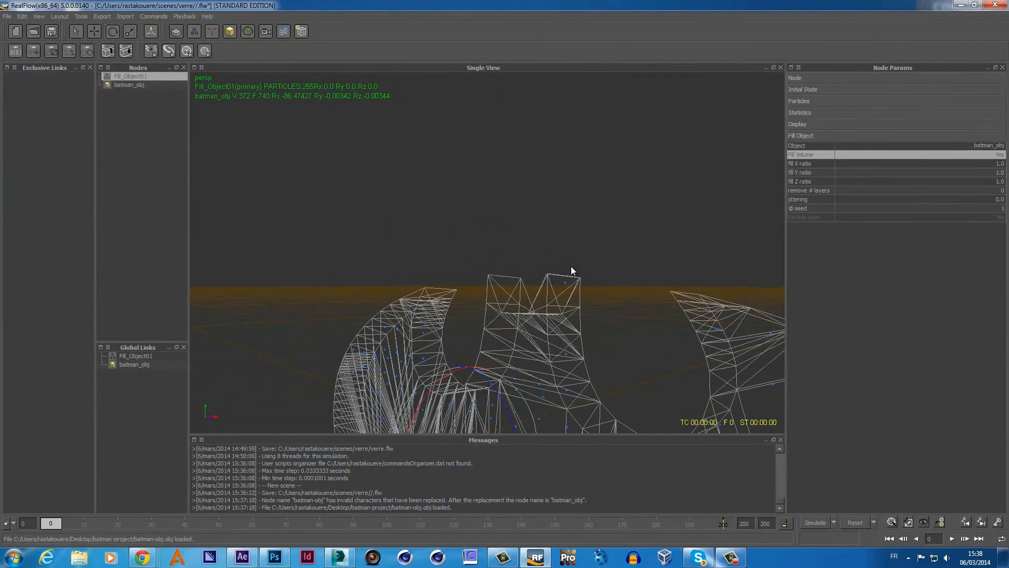
{"action": "scroll", "coordinate": [571, 268], "scroll_direction": "down", "scroll_amount": 3}
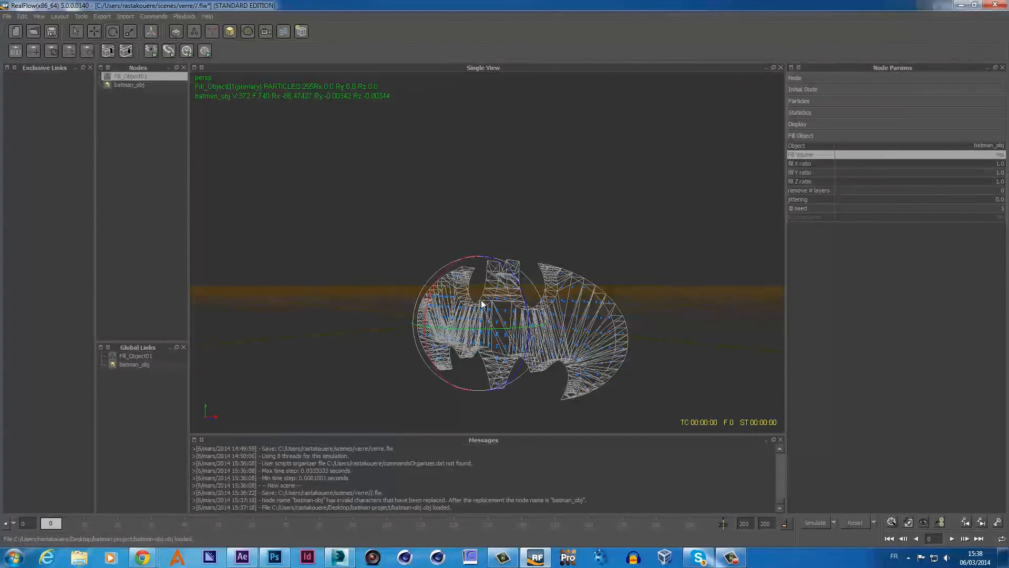
- Switch to the Move tool and set Fill_Object01's fill X ratio to 0.5
{"action": "left_click", "coordinate": [91, 32]}
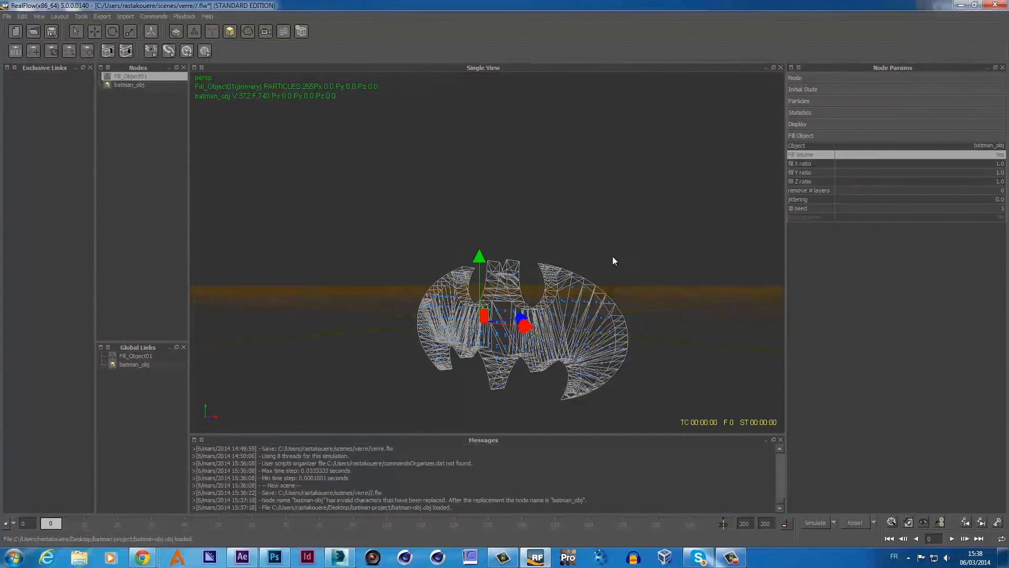
{"action": "left_click", "coordinate": [127, 86]}
{"action": "left_click", "coordinate": [128, 77]}
{"action": "double_click", "coordinate": [999, 163]}
{"action": "key", "text": "BackSpace"}
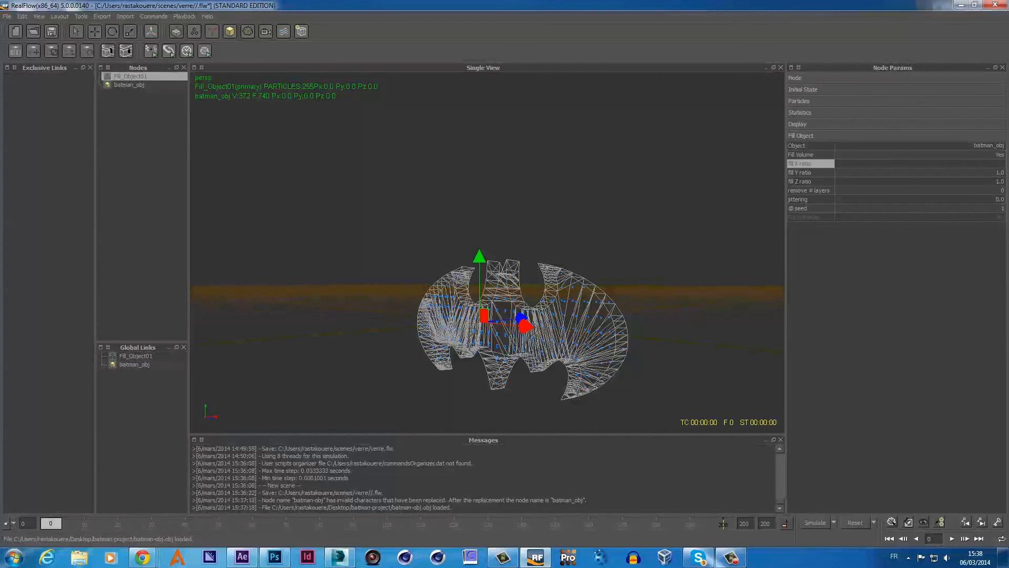
{"action": "type", "text": "0.5"}
{"action": "key", "text": "Return"}
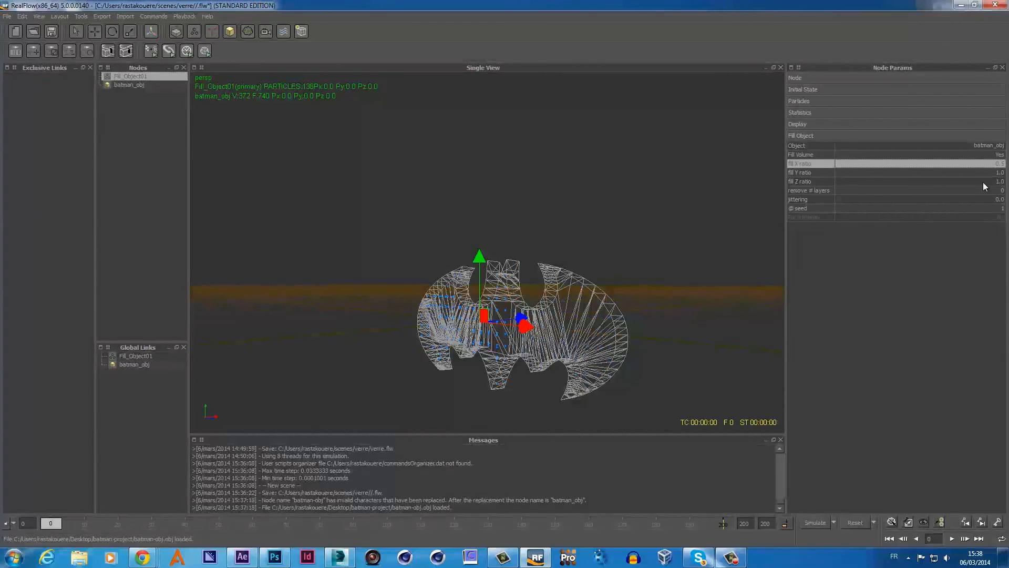
- Return Fill_Object01's fill X ratio to 1.0, restoring 255 particles
{"action": "left_click_drag", "start_coordinate": [713, 346], "coordinate": [719, 337], "text": "alt"}
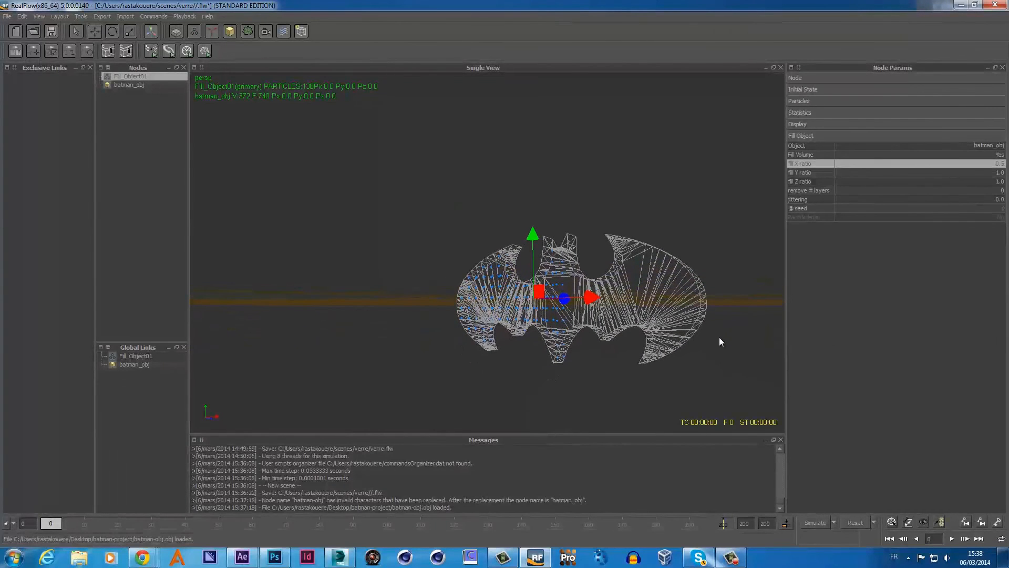
{"action": "double_click", "coordinate": [1000, 165]}
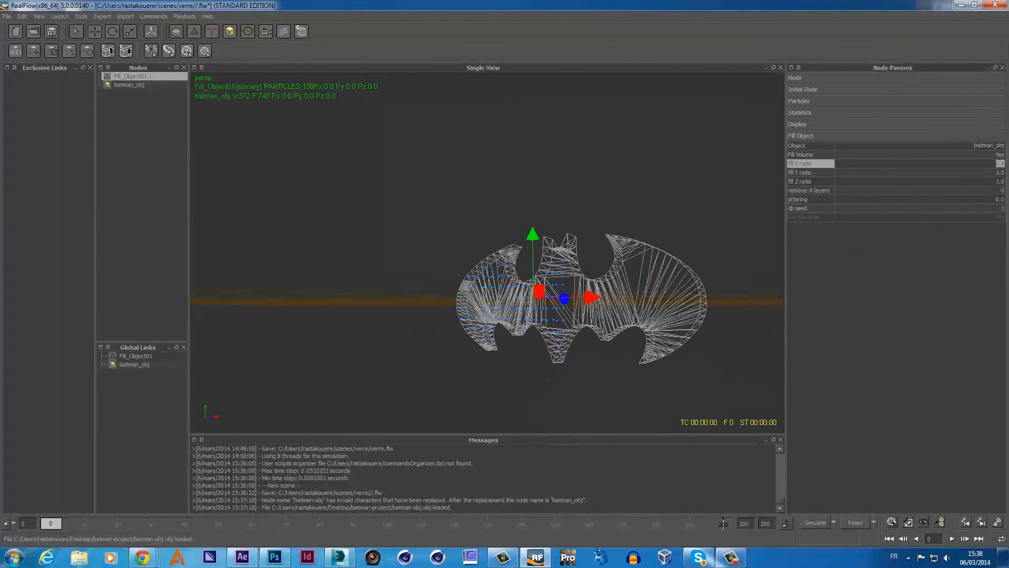
{"action": "key", "text": "BackSpace"}
{"action": "type", "text": "0.5"}
{"action": "key", "text": "BackSpace"}
{"action": "key", "text": "BackSpace"}
{"action": "type", "text": "1"}
{"action": "key", "text": "Return"}
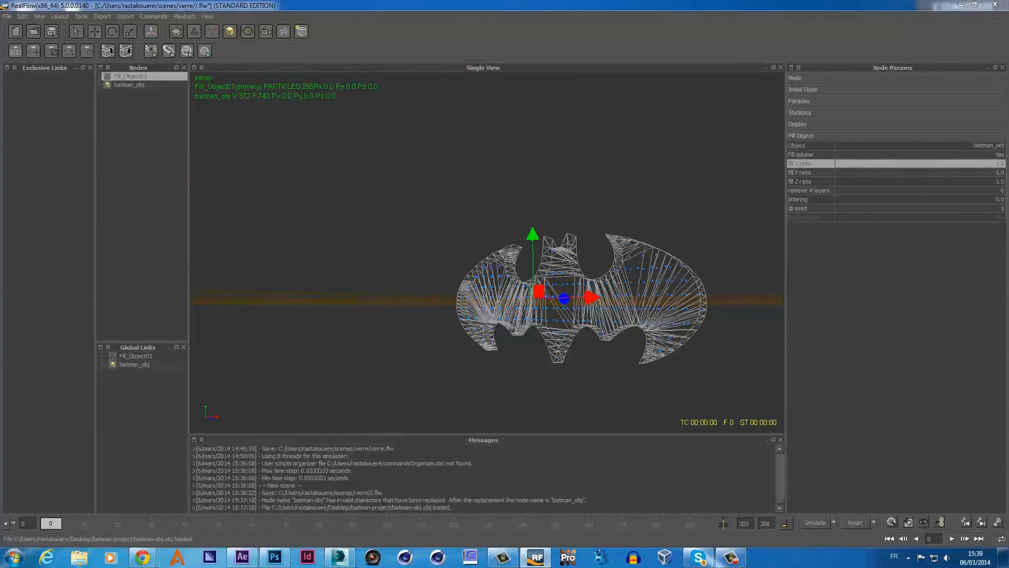
- Set batman_obj's Node Simulation mode to Inactive
{"action": "left_click", "coordinate": [127, 85]}
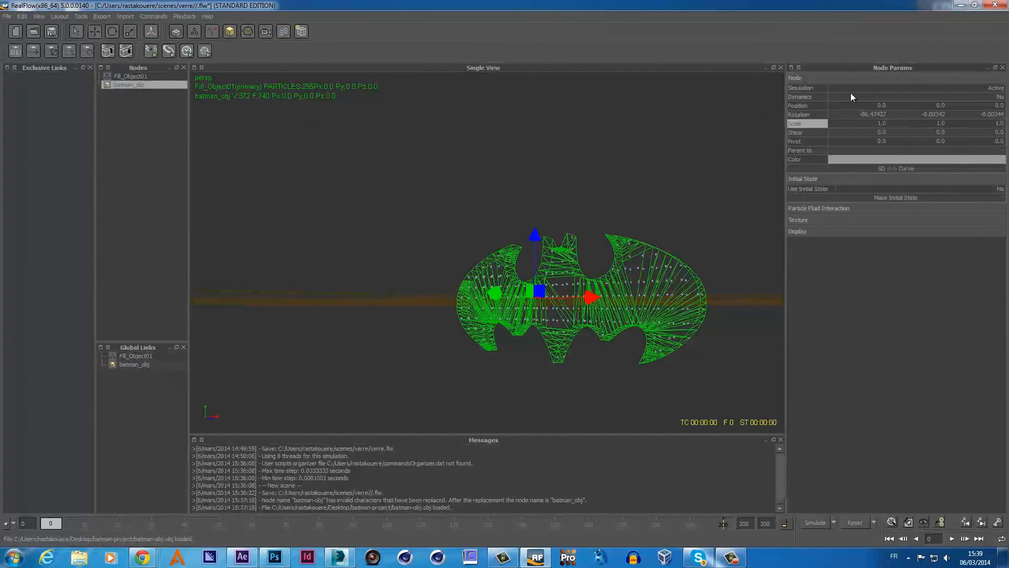
{"action": "left_click", "coordinate": [795, 79]}
{"action": "left_click", "coordinate": [799, 79]}
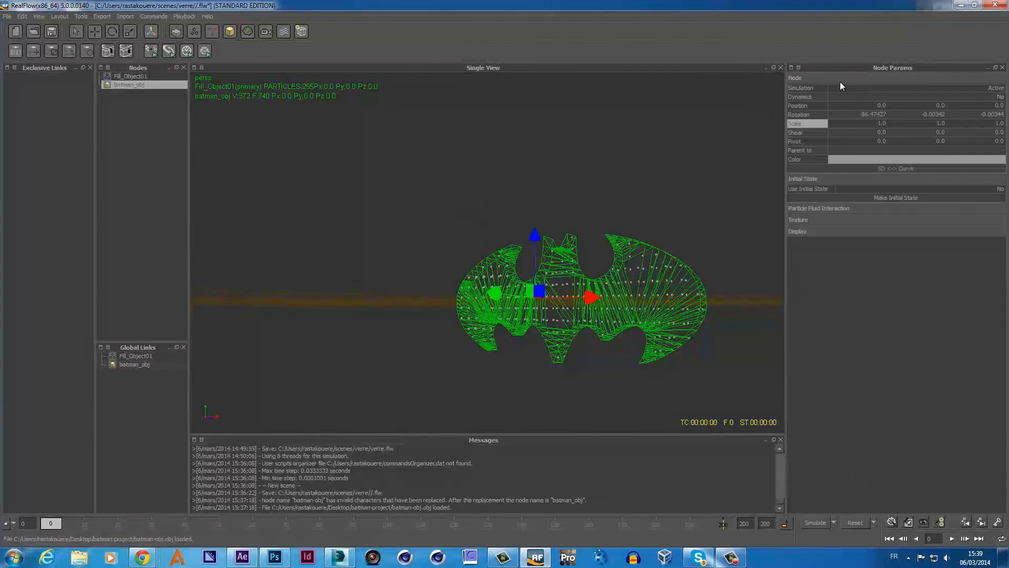
{"action": "left_click", "coordinate": [926, 87]}
{"action": "left_click", "coordinate": [893, 88]}
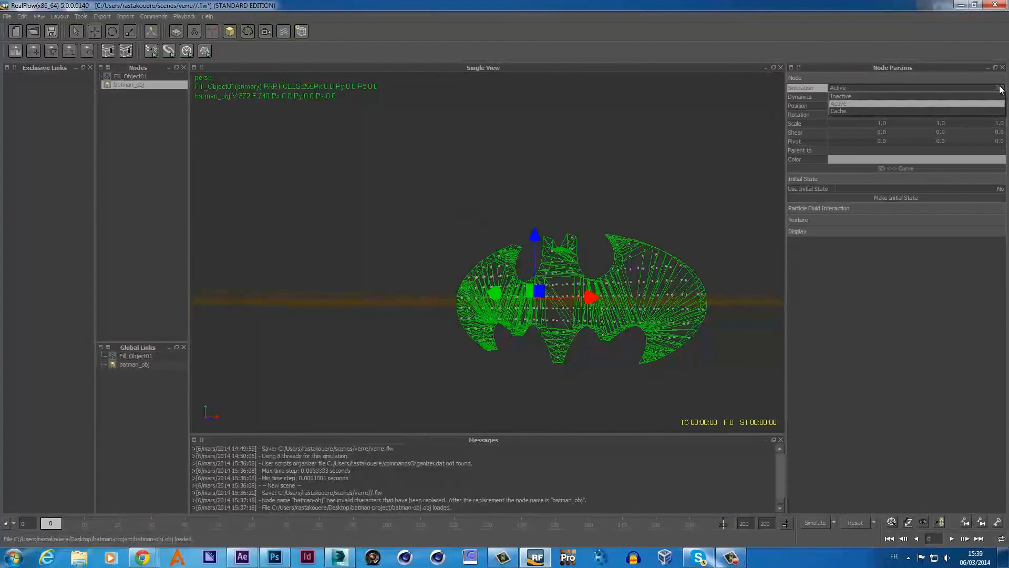
{"action": "left_click", "coordinate": [876, 98]}
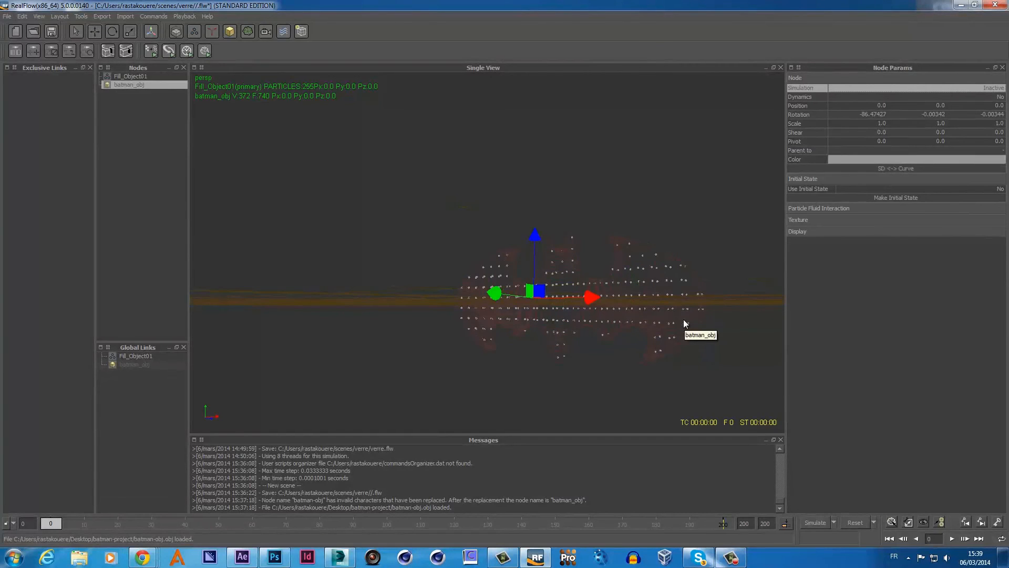
- Test-simulate the particle fill to frame 180, then reset it to frame 0
{"action": "left_click", "coordinate": [811, 522]}
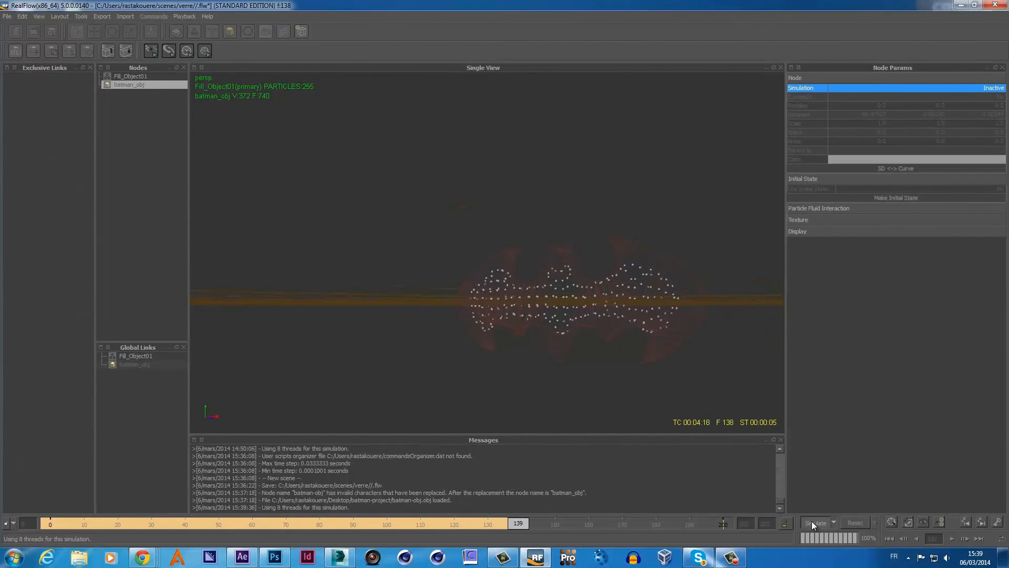
{"action": "left_click", "coordinate": [812, 522]}
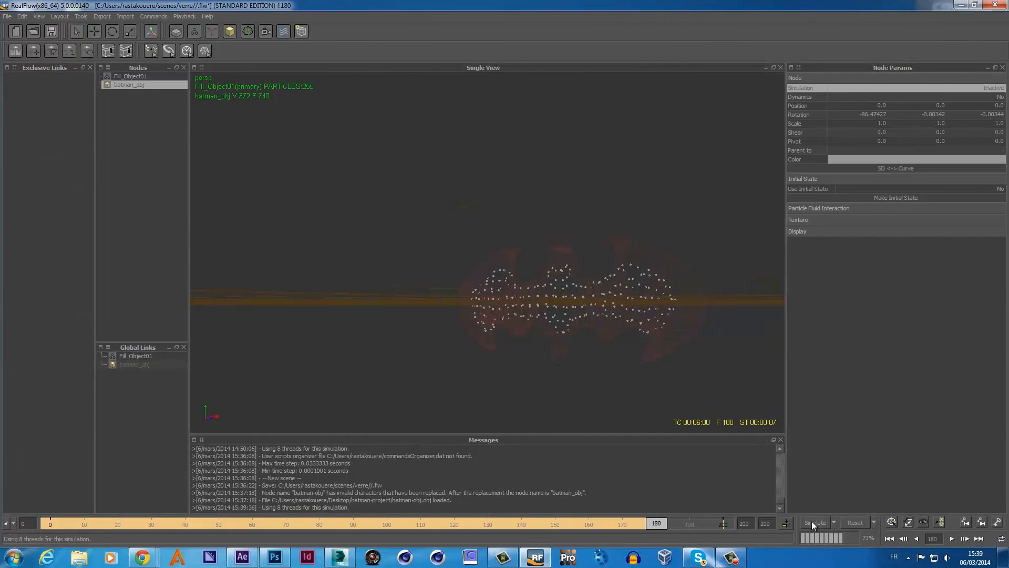
{"action": "left_click", "coordinate": [855, 522]}
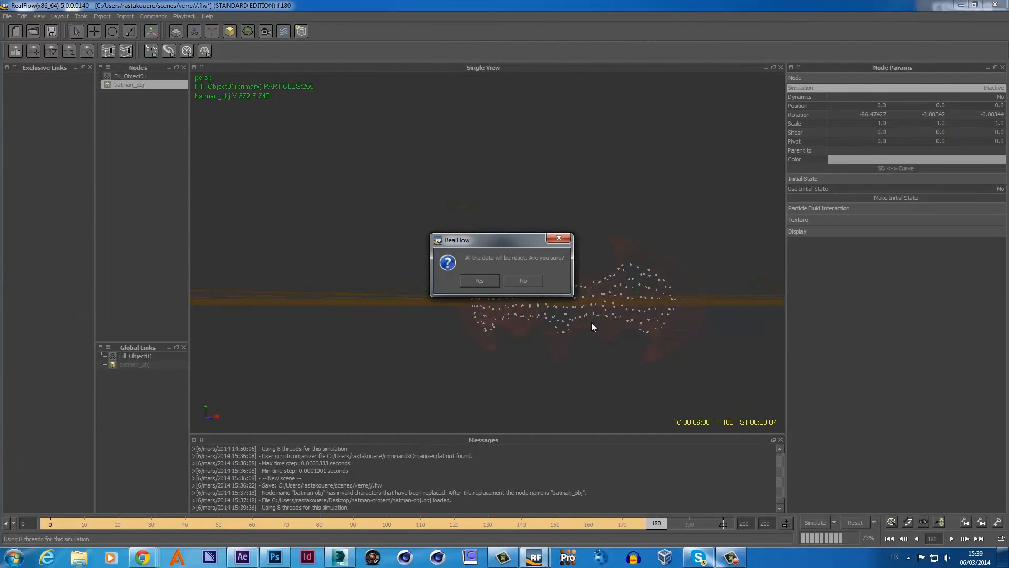
{"action": "left_click", "coordinate": [488, 282]}
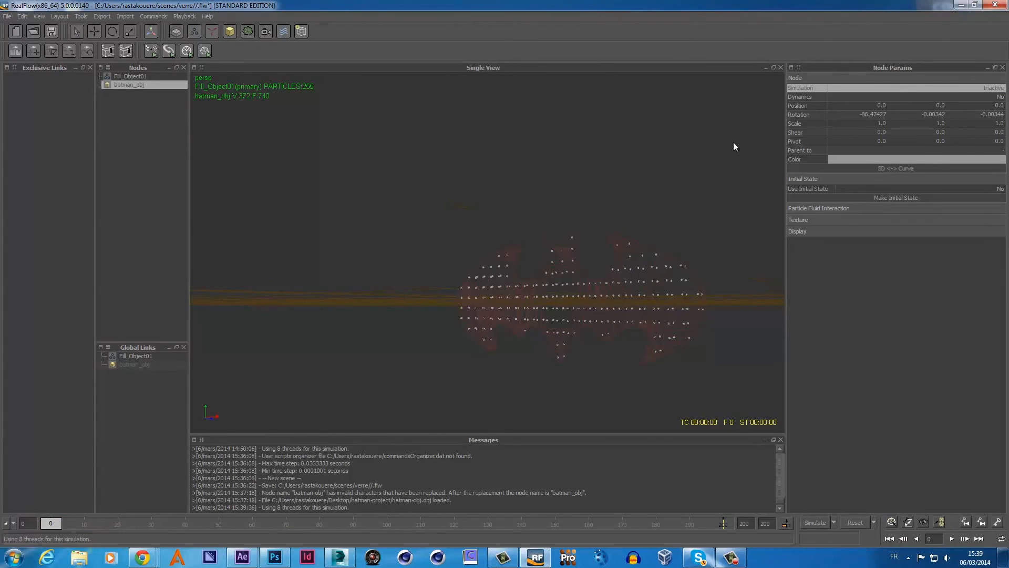
- Set Fill_Object01's particle Resolution to 10
{"action": "left_click", "coordinate": [127, 77]}
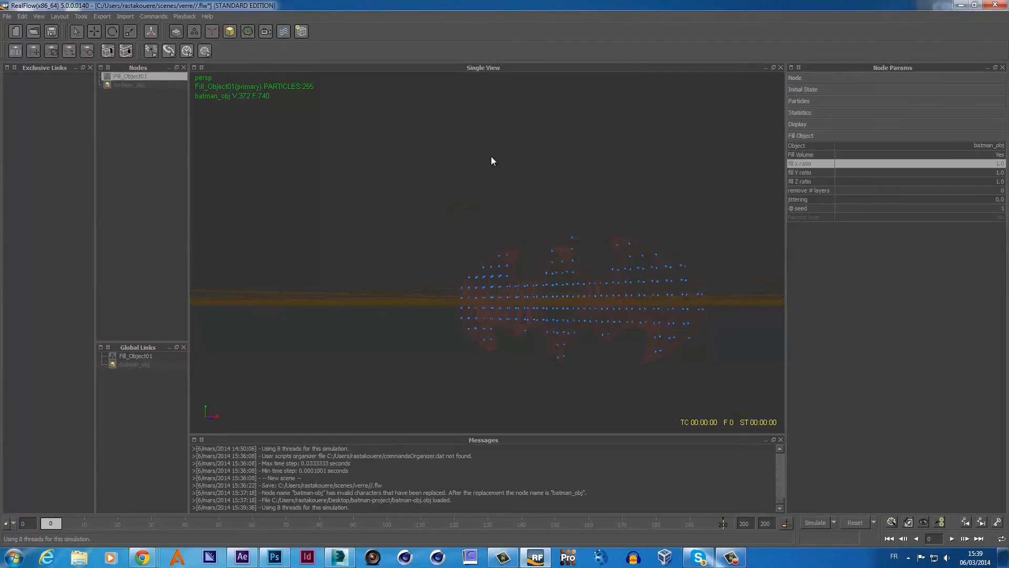
{"action": "left_click", "coordinate": [810, 135]}
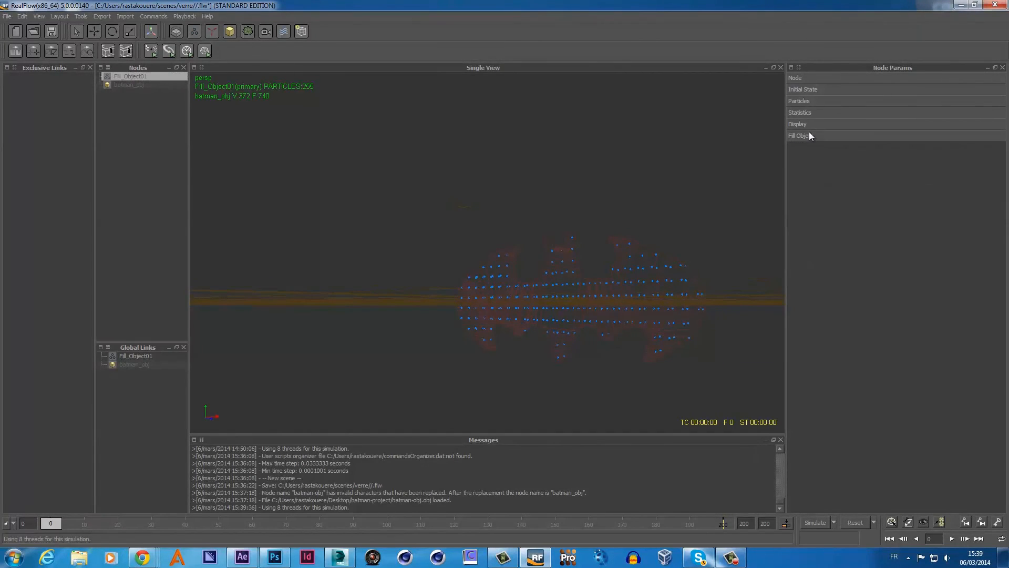
{"action": "left_click", "coordinate": [805, 100]}
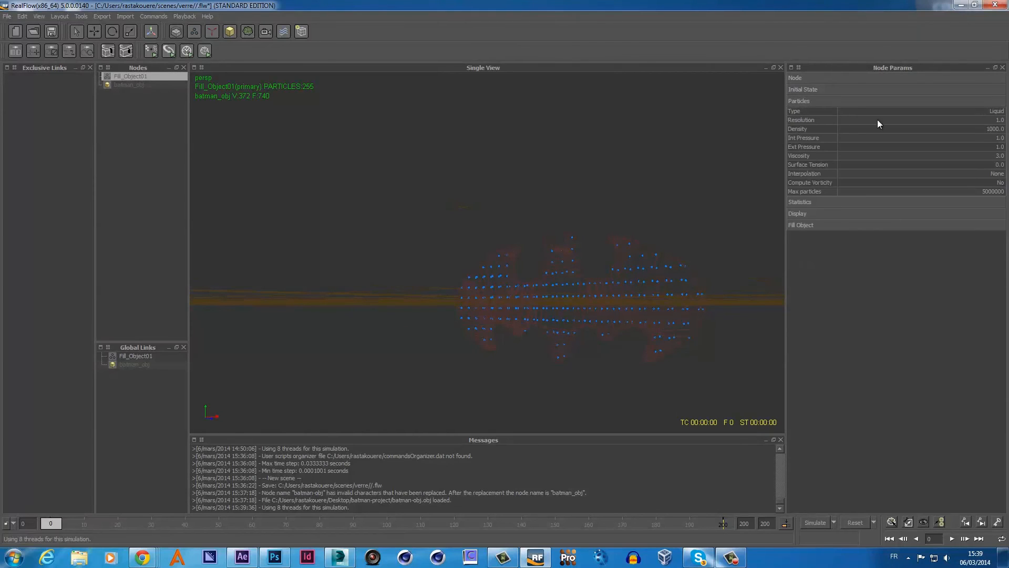
{"action": "double_click", "coordinate": [996, 120]}
{"action": "key", "text": "BackSpace"}
{"action": "type", "text": "10"}
{"action": "key", "text": "Return"}
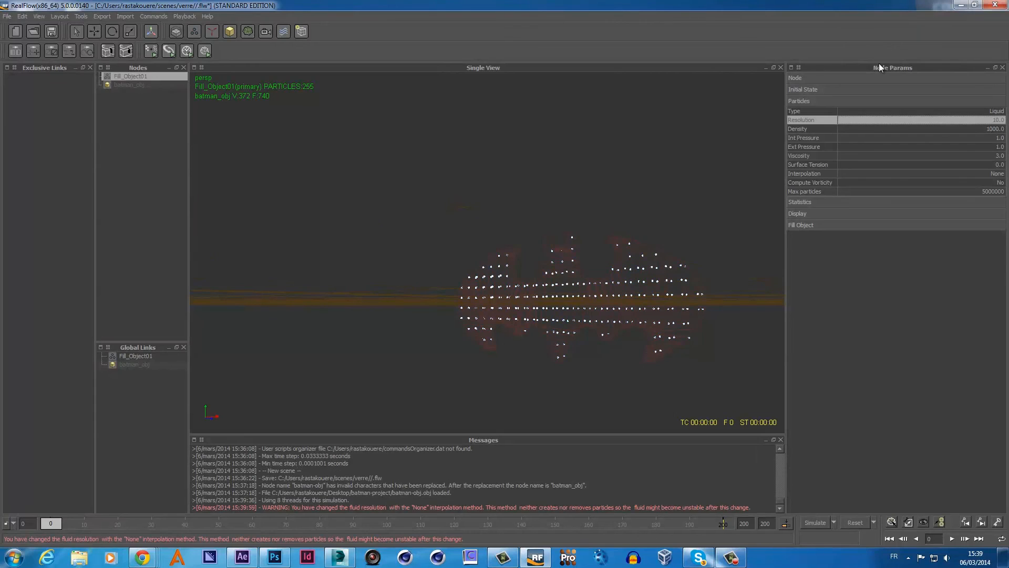
- Reset to refill, test-simulate to frame 94, then reset back to frame 0
{"action": "left_click", "coordinate": [856, 521]}
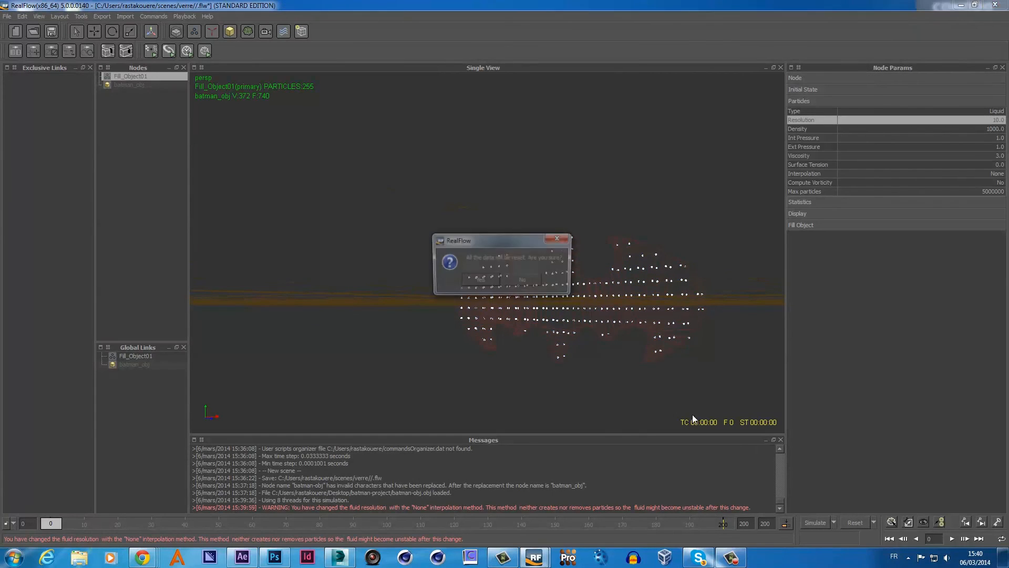
{"action": "left_click", "coordinate": [480, 281]}
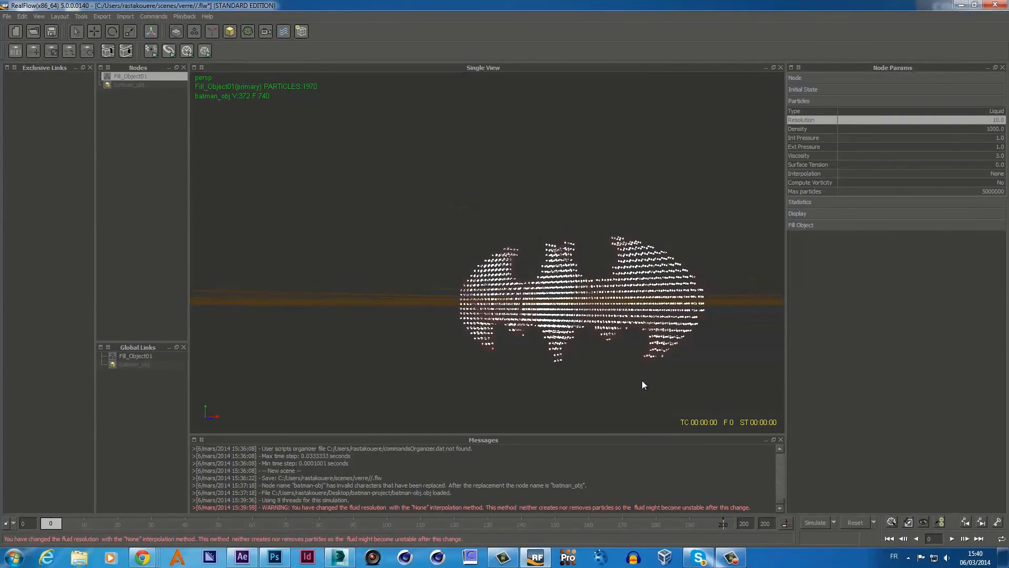
{"action": "left_click", "coordinate": [812, 521]}
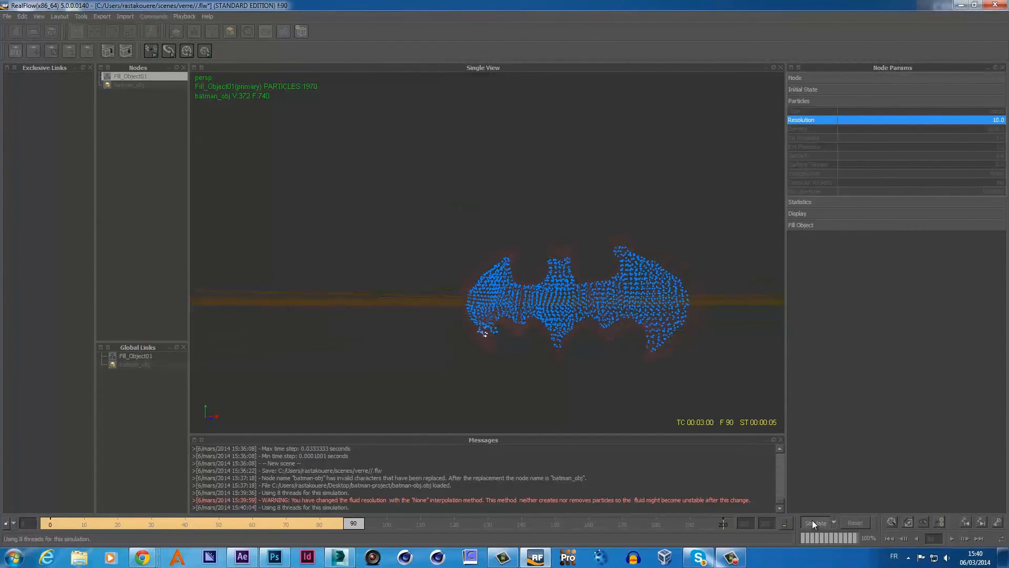
{"action": "left_click", "coordinate": [812, 523]}
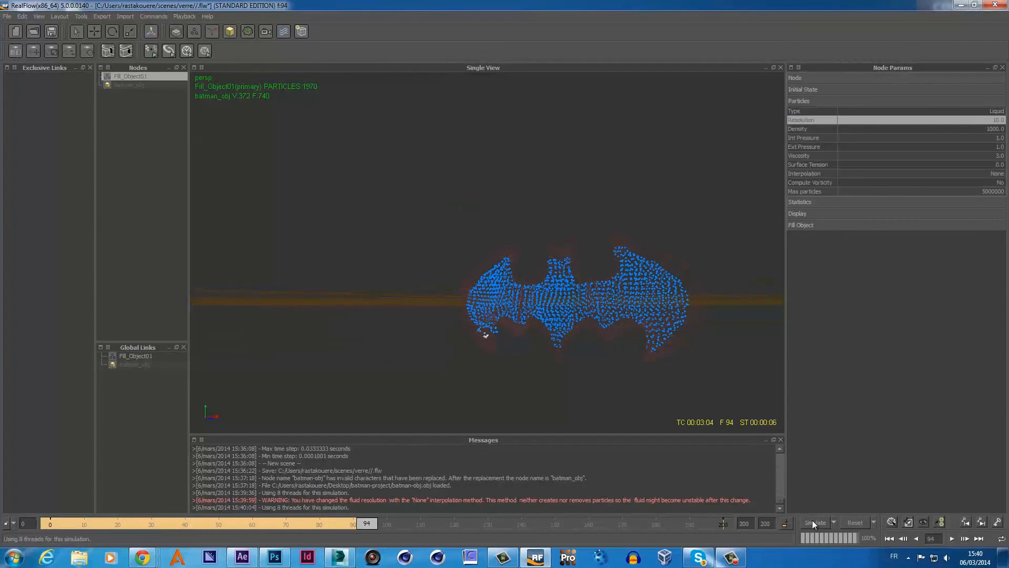
{"action": "left_click", "coordinate": [856, 523]}
{"action": "left_click", "coordinate": [500, 316]}
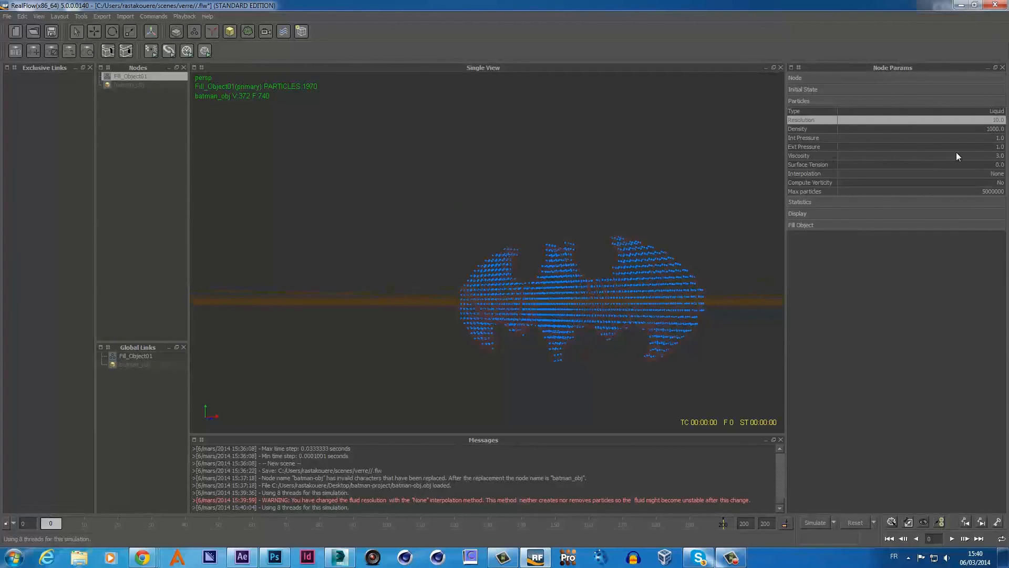
- Set the fluid's Ext Pressure to 0.1 and Surface Tension to 20
{"action": "left_click", "coordinate": [998, 147]}
{"action": "key", "text": "BackSpace"}
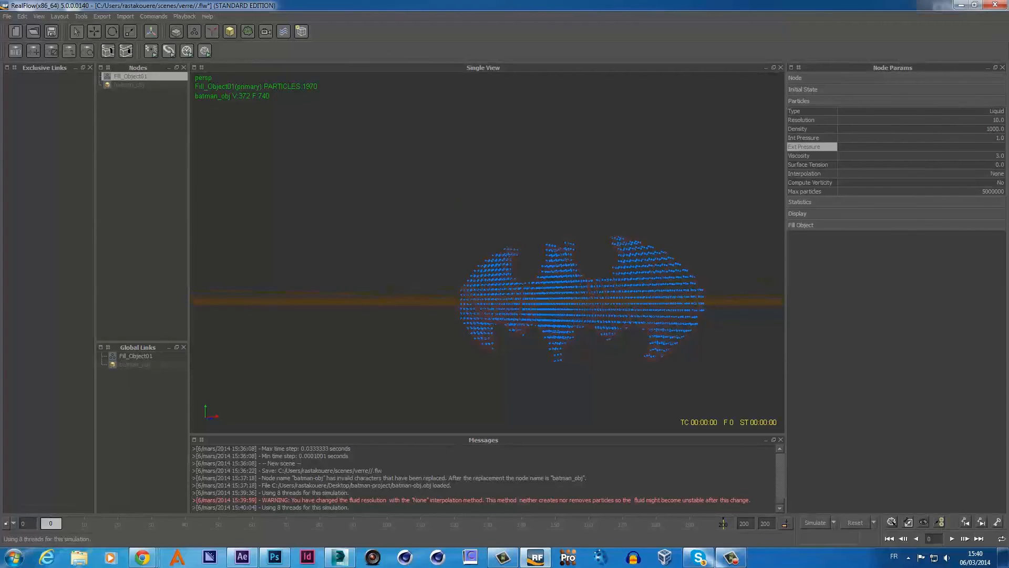
{"action": "key", "text": "Return"}
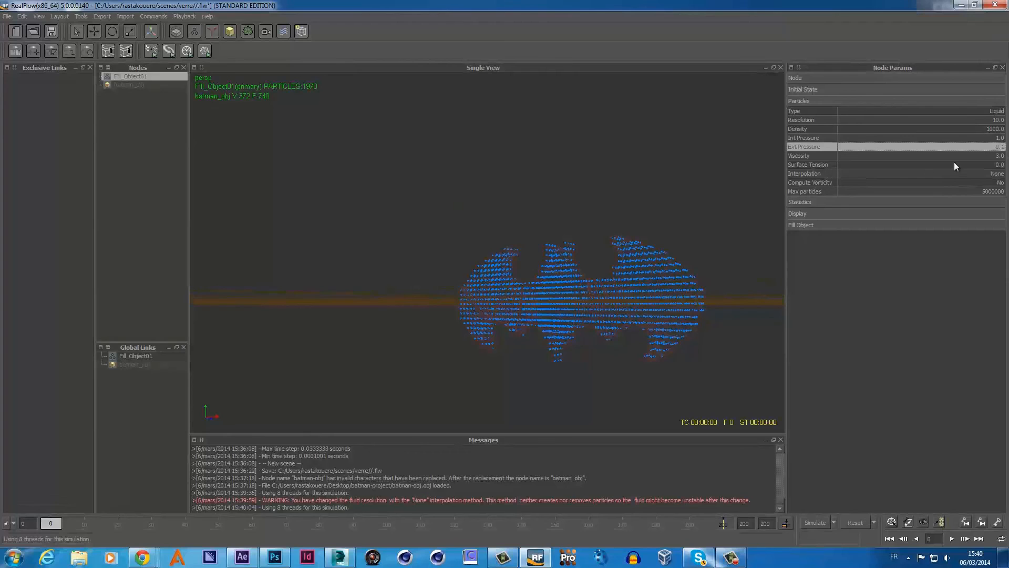
{"action": "left_click", "coordinate": [989, 165]}
{"action": "key", "text": "BackSpace"}
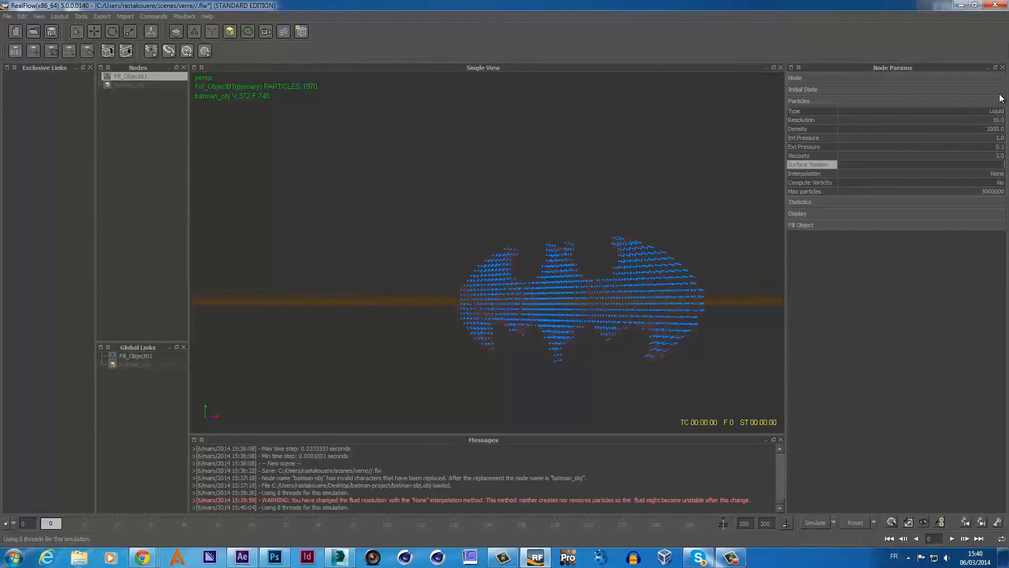
{"action": "type", "text": "20"}
{"action": "key", "text": "Return"}
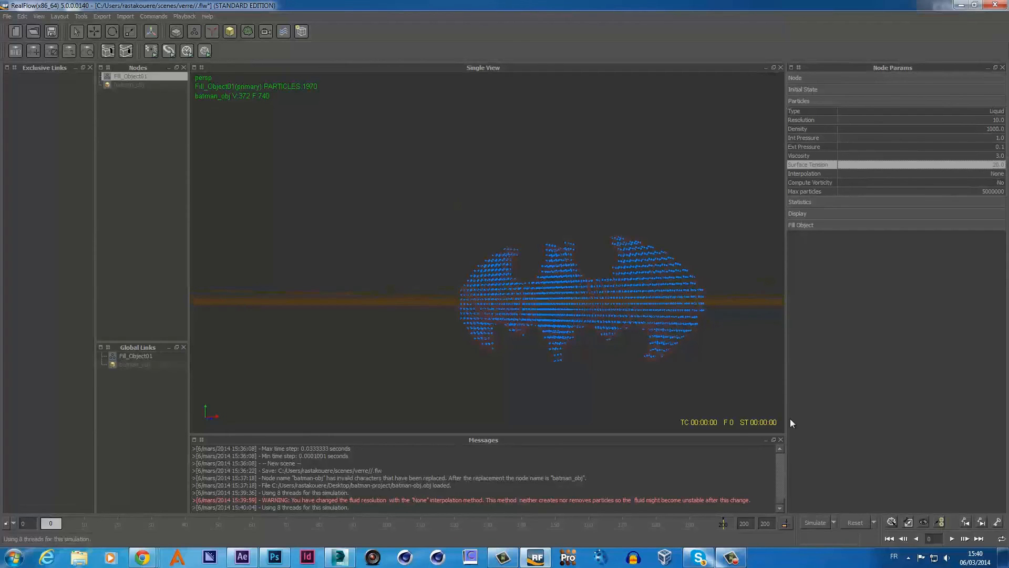
- Reset, test-simulate the fluid to frame 81, and reset to frame 0
{"action": "left_click", "coordinate": [851, 522]}
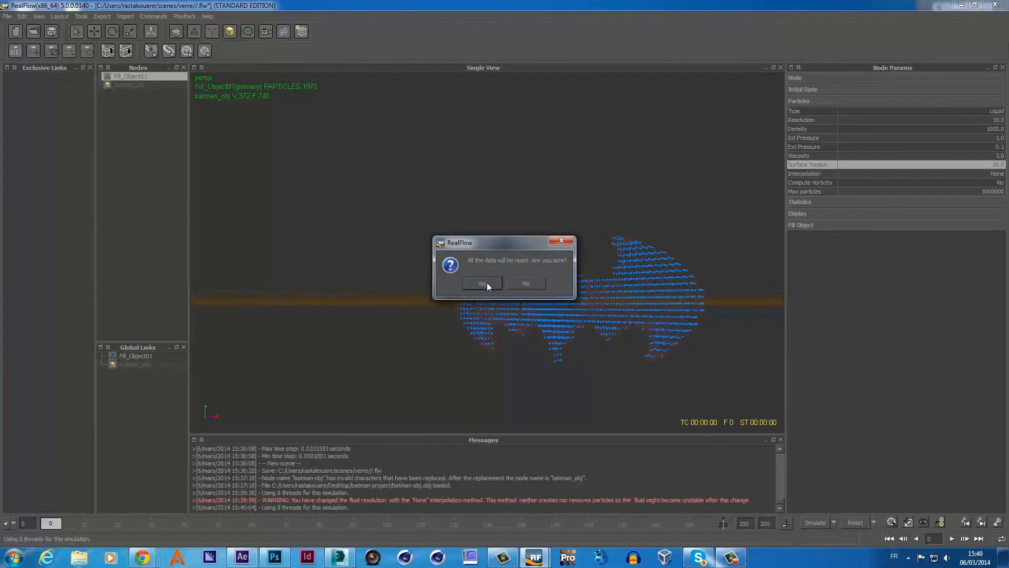
{"action": "left_click", "coordinate": [492, 286]}
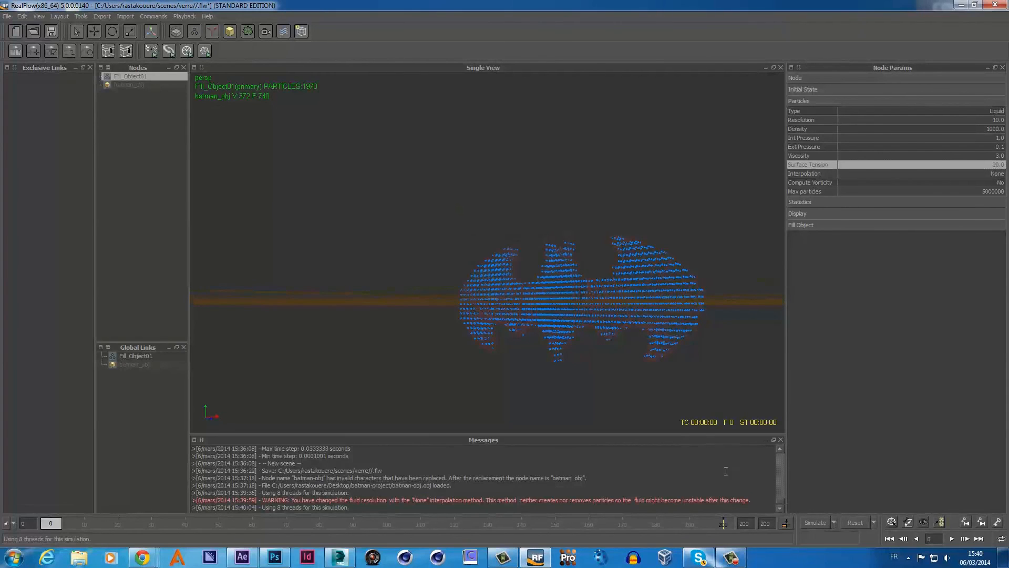
{"action": "left_click", "coordinate": [812, 524]}
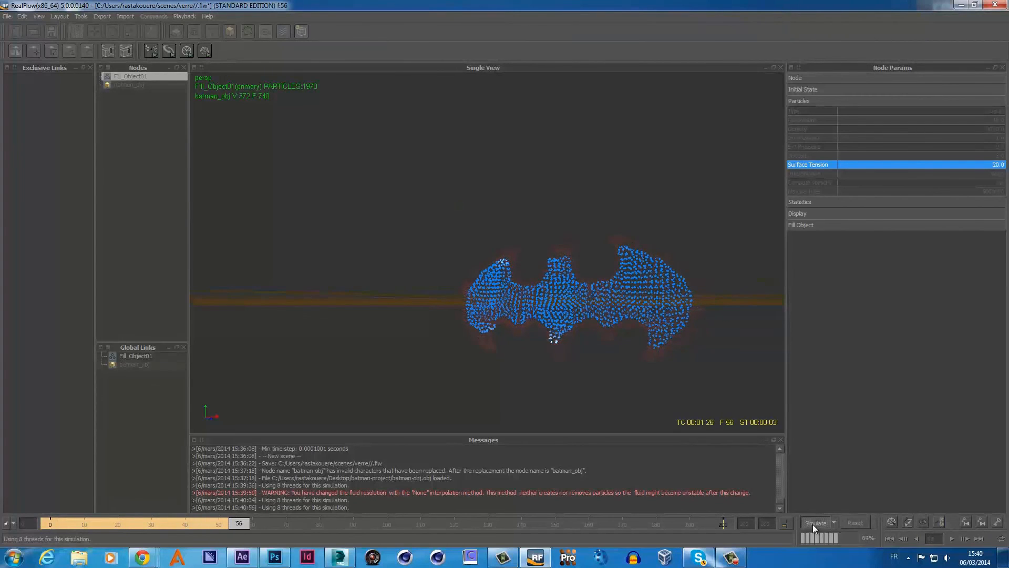
{"action": "left_click", "coordinate": [813, 524]}
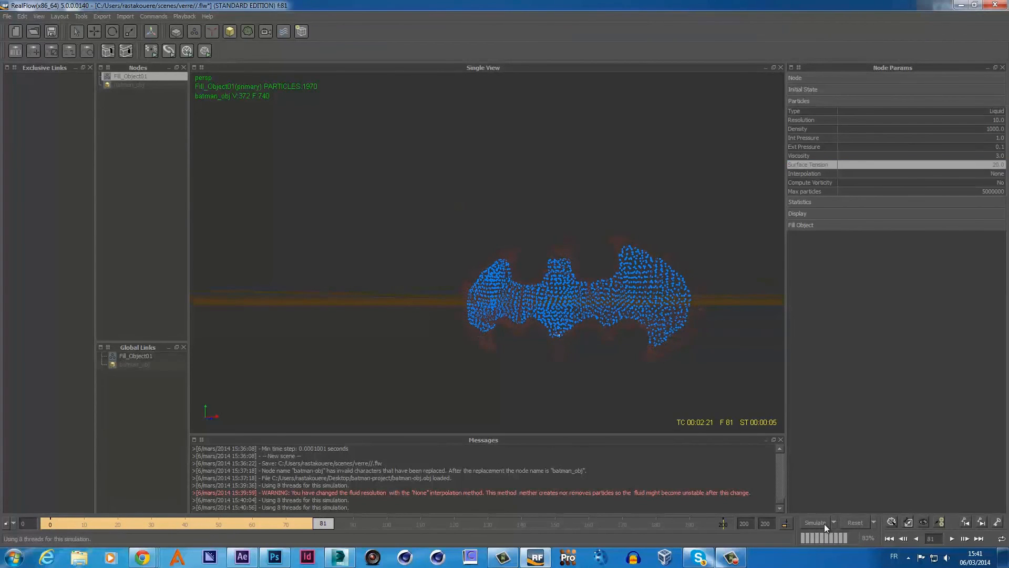
{"action": "left_click", "coordinate": [855, 523]}
{"action": "left_click", "coordinate": [488, 282]}
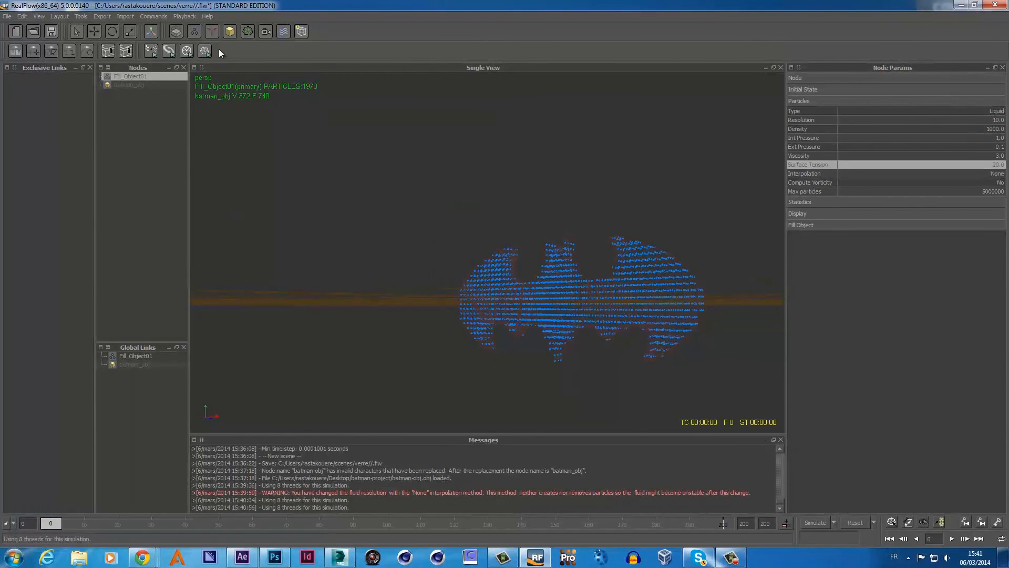
{"action": "left_click", "coordinate": [211, 34]}
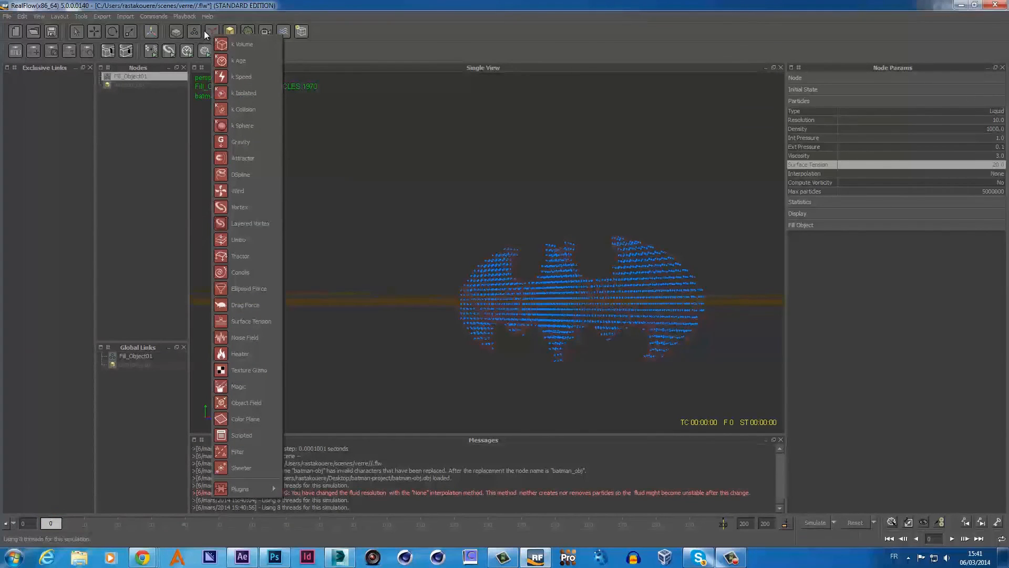
- Add a Noise Field daemon to the scene
{"action": "left_click", "coordinate": [198, 30]}
{"action": "left_click", "coordinate": [197, 30]}
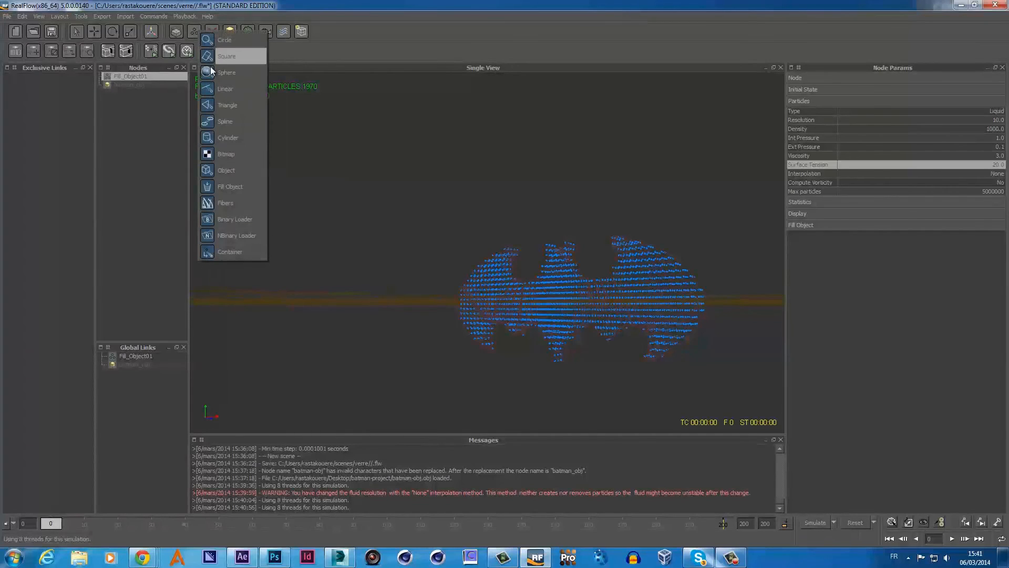
{"action": "left_click", "coordinate": [209, 33]}
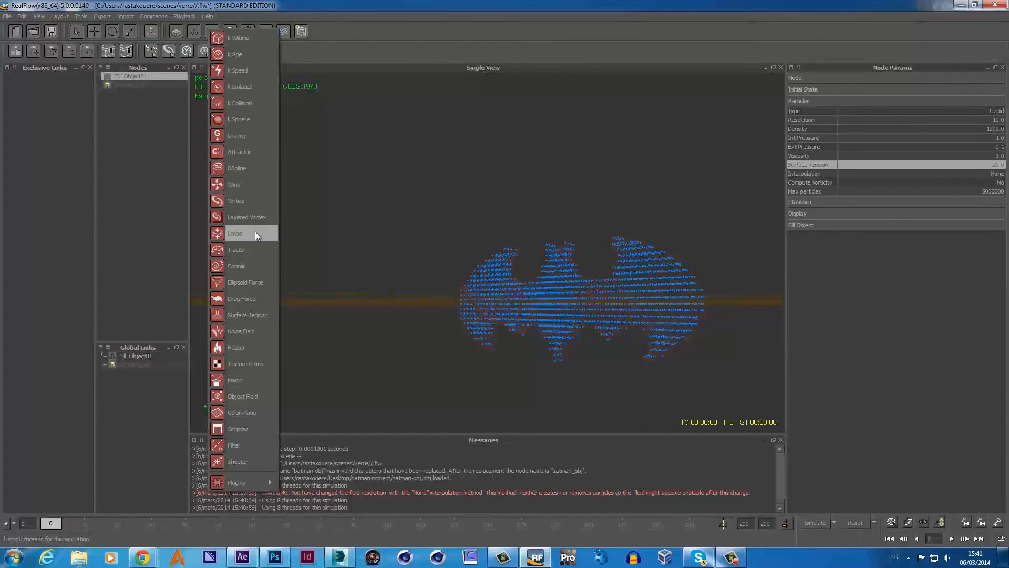
{"action": "left_click", "coordinate": [253, 331]}
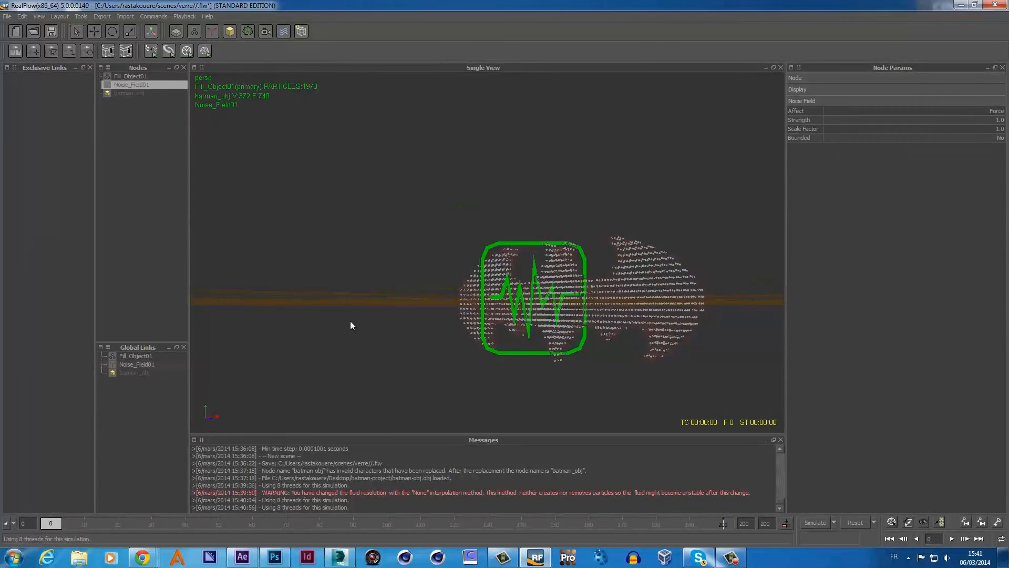
- Simulate with the noise field to frame 196, then scrub back to about frame 91
{"action": "left_click", "coordinate": [812, 523]}
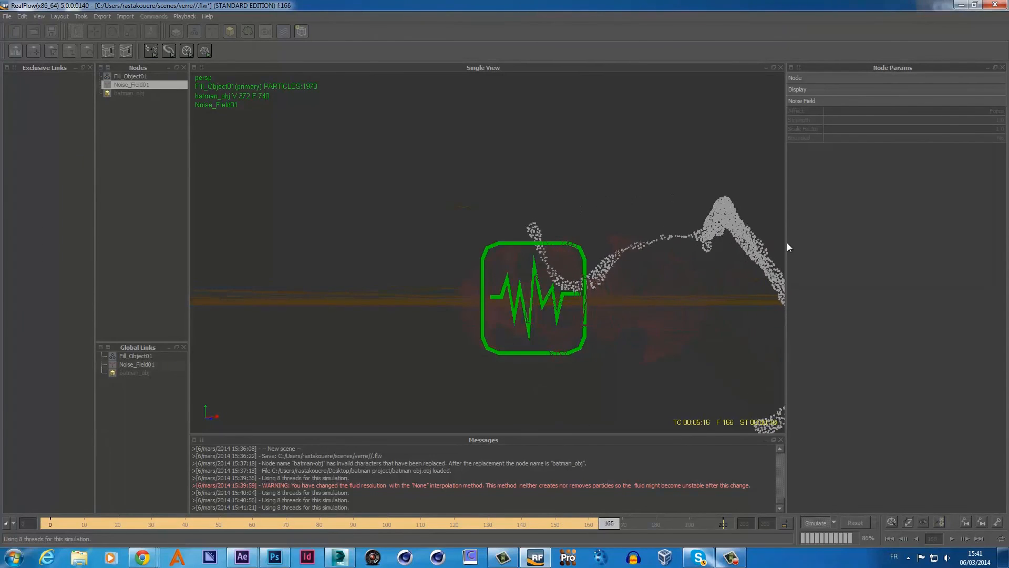
{"action": "left_click", "coordinate": [814, 521]}
{"action": "left_click_drag", "start_coordinate": [719, 524], "coordinate": [40, 522]}
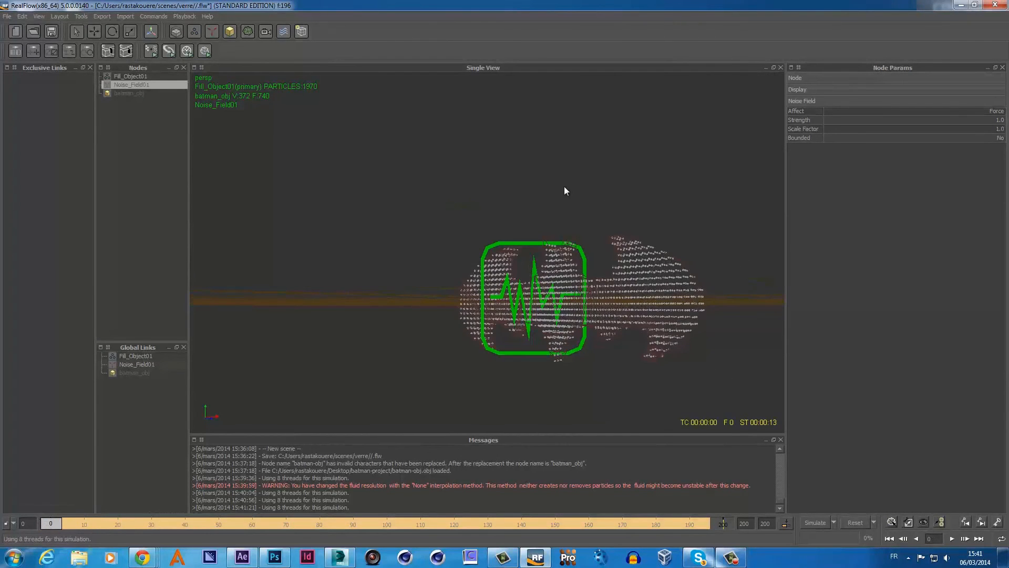
{"action": "left_click", "coordinate": [212, 32]}
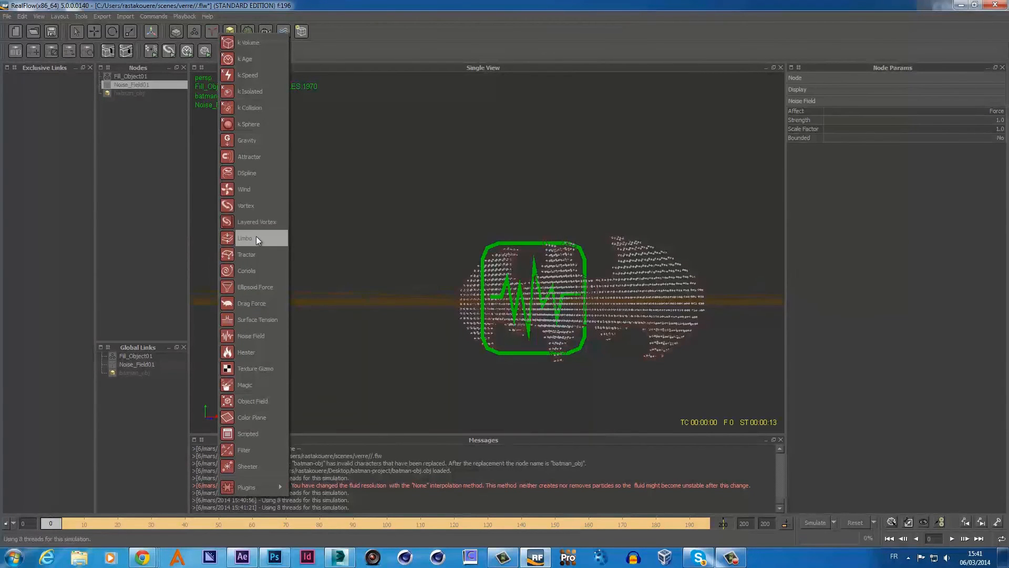
- Add an Attractor daemon and orbit to view it beside the logo
{"action": "left_click", "coordinate": [254, 158]}
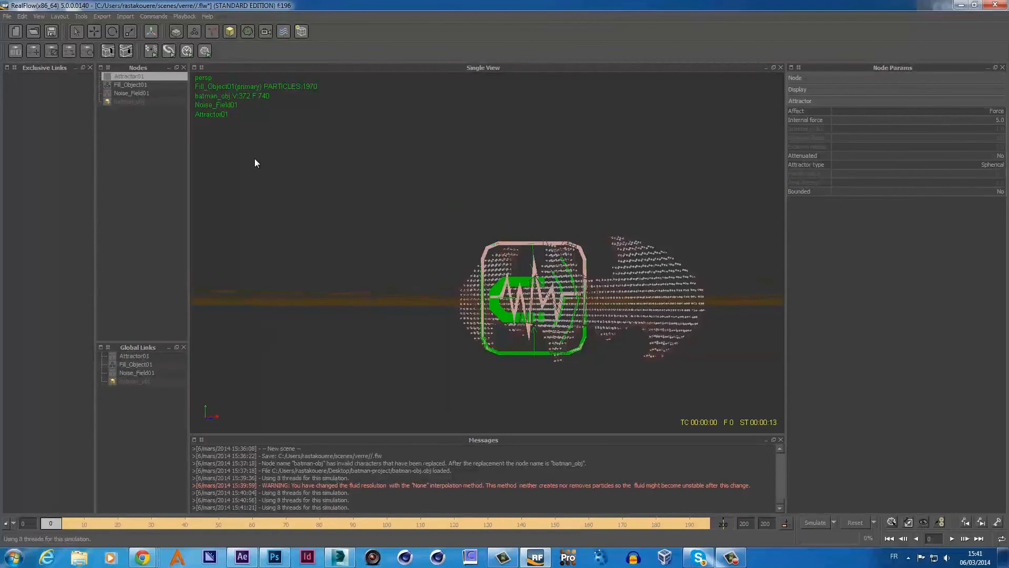
{"action": "mouse_move", "coordinate": [546, 295]}
{"action": "left_mouse_down", "text": "alt"}
{"action": "mouse_move", "coordinate": [506, 274]}
{"action": "mouse_move", "coordinate": [531, 295]}
{"action": "left_mouse_up", "text": "alt"}
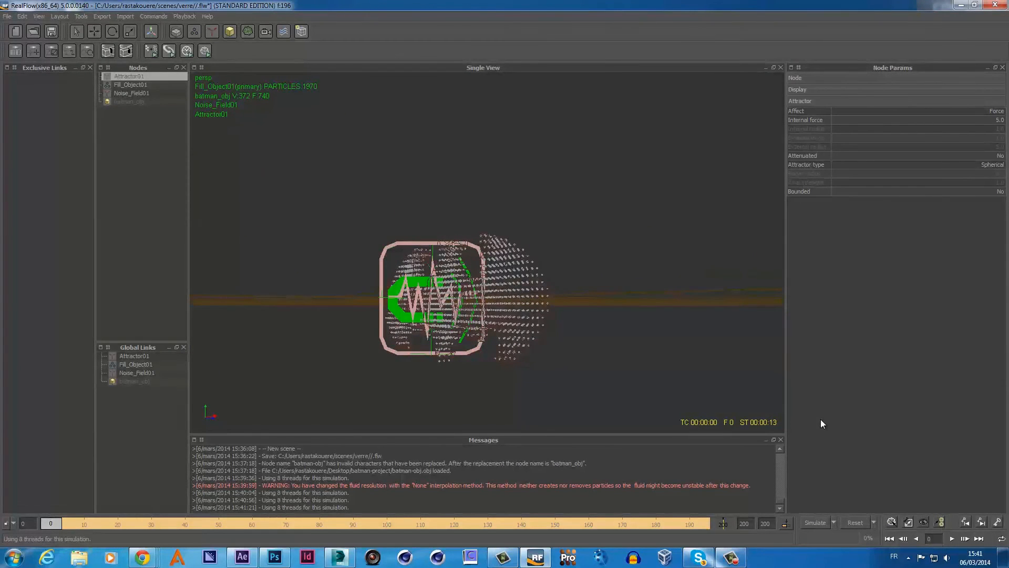
{"action": "left_click_drag", "start_coordinate": [618, 330], "coordinate": [589, 333], "text": "alt"}
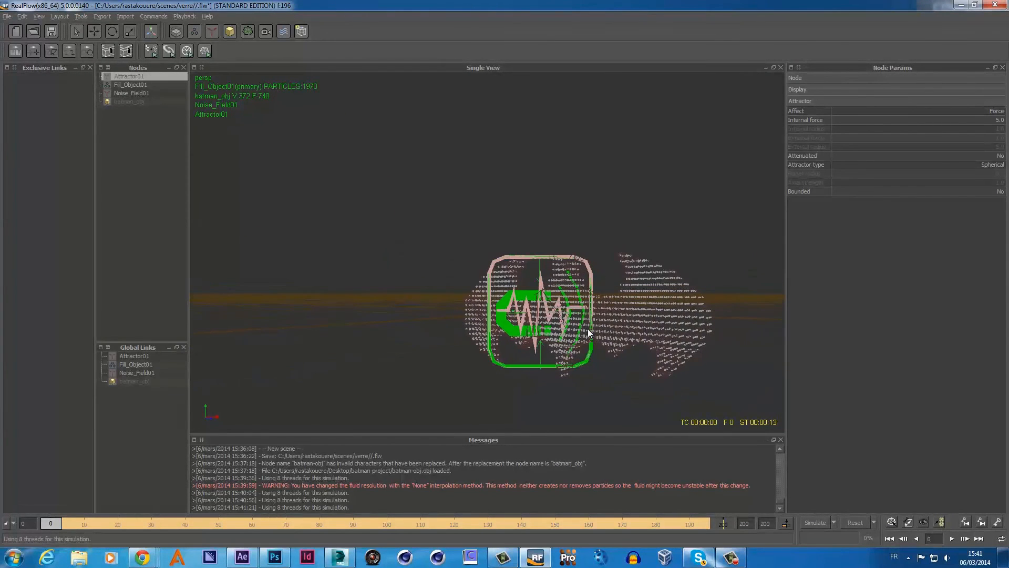
- Reset, simulate with both daemons to frame 159, then reset to frame 0
{"action": "left_click", "coordinate": [853, 522]}
{"action": "left_click", "coordinate": [493, 282]}
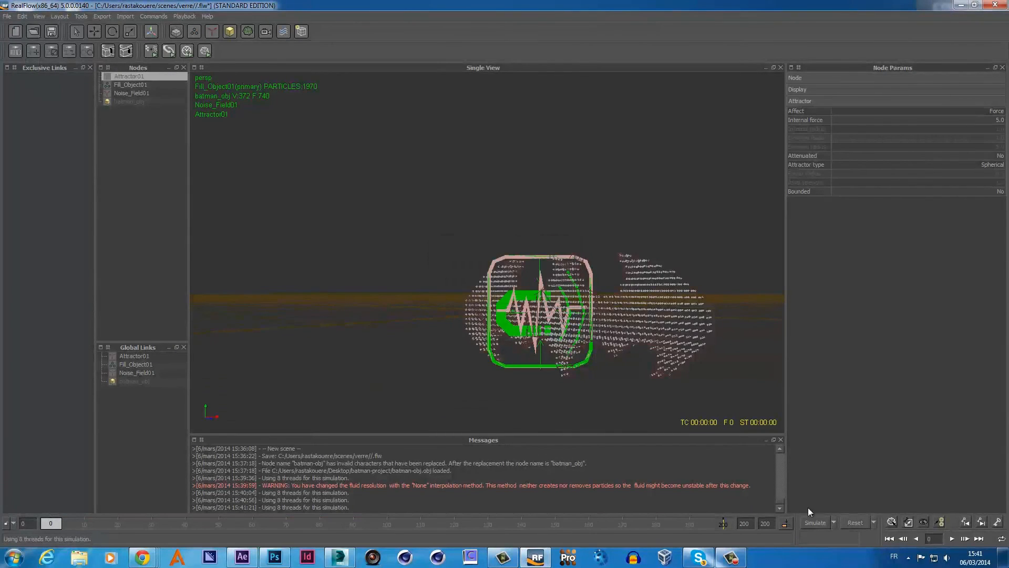
{"action": "left_click", "coordinate": [816, 522]}
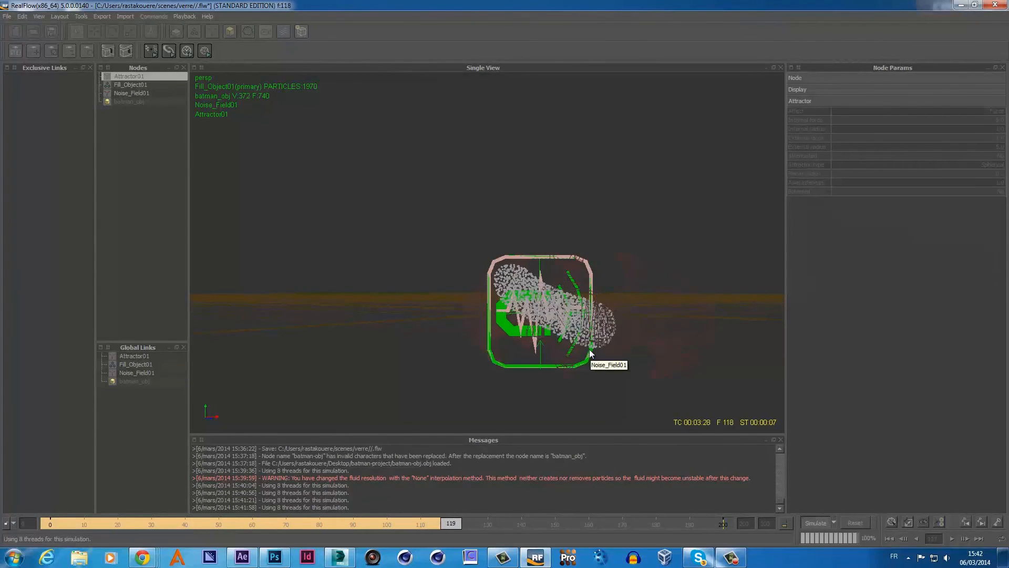
{"action": "left_click", "coordinate": [821, 521]}
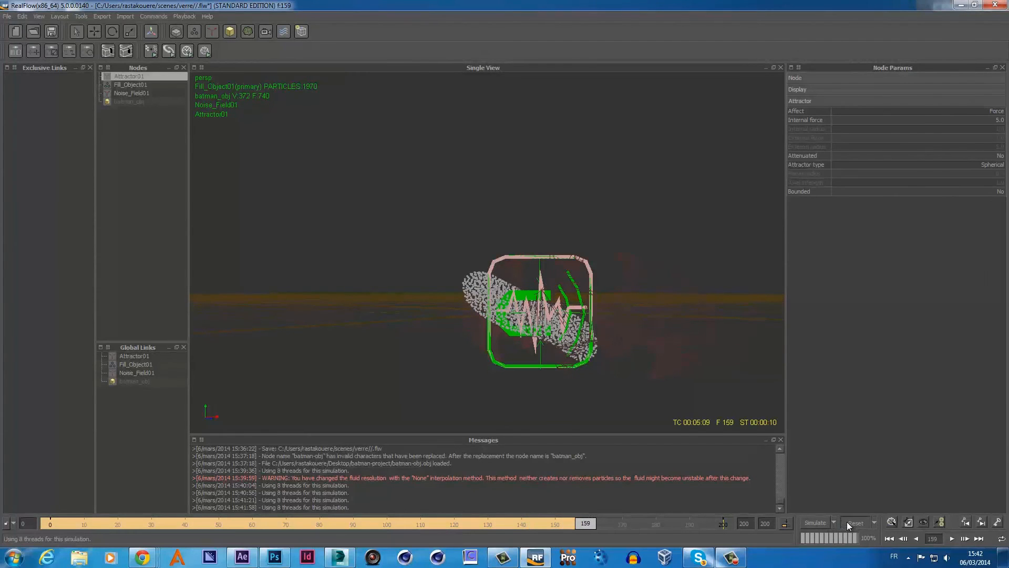
{"action": "left_click", "coordinate": [847, 522]}
{"action": "left_click", "coordinate": [487, 281]}
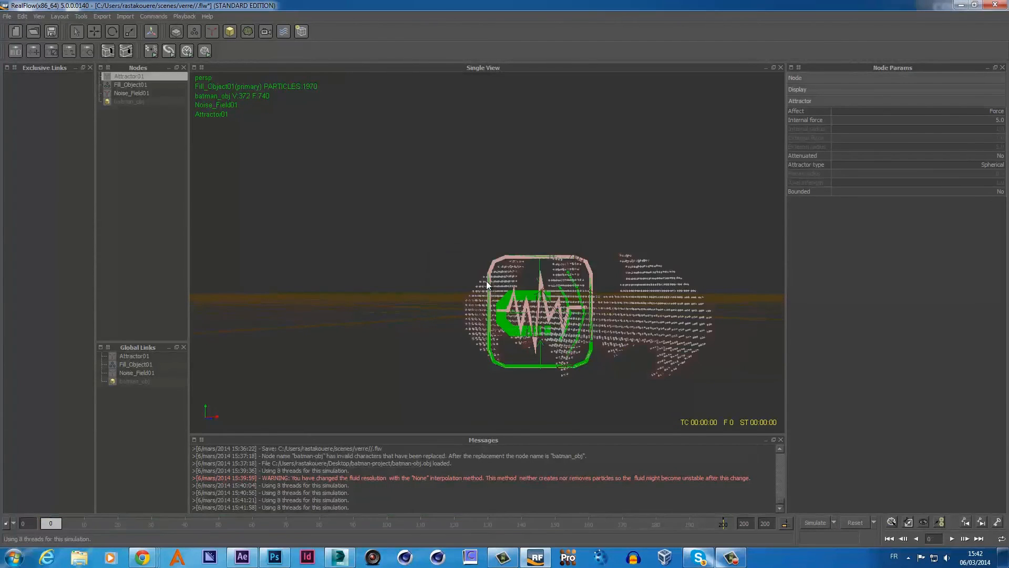
- Move Attractor01 to the left of the logo and test-simulate to frame 116
{"action": "left_click_drag", "start_coordinate": [480, 263], "coordinate": [457, 264], "text": "alt"}
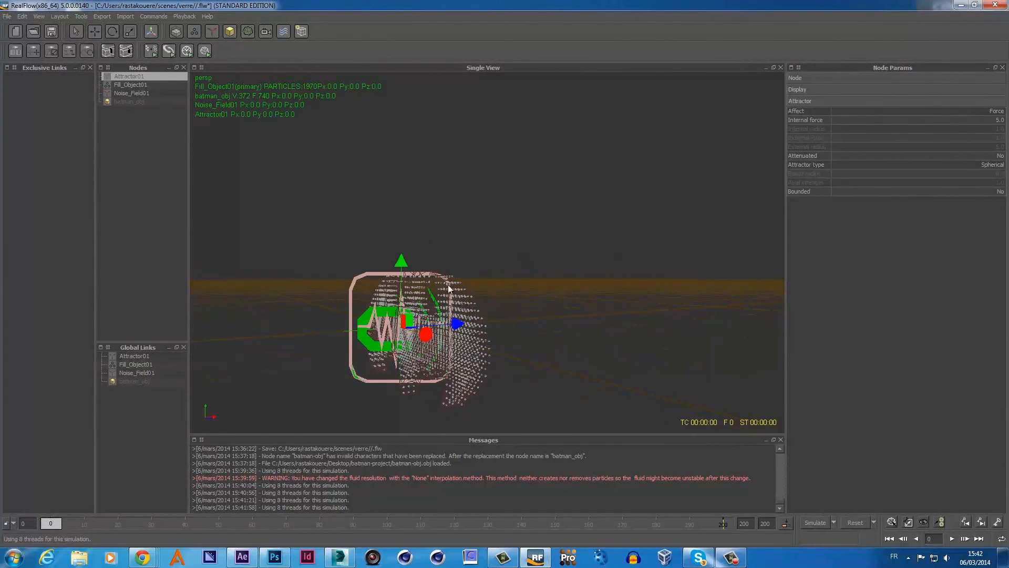
{"action": "left_click_drag", "start_coordinate": [451, 324], "coordinate": [418, 341]}
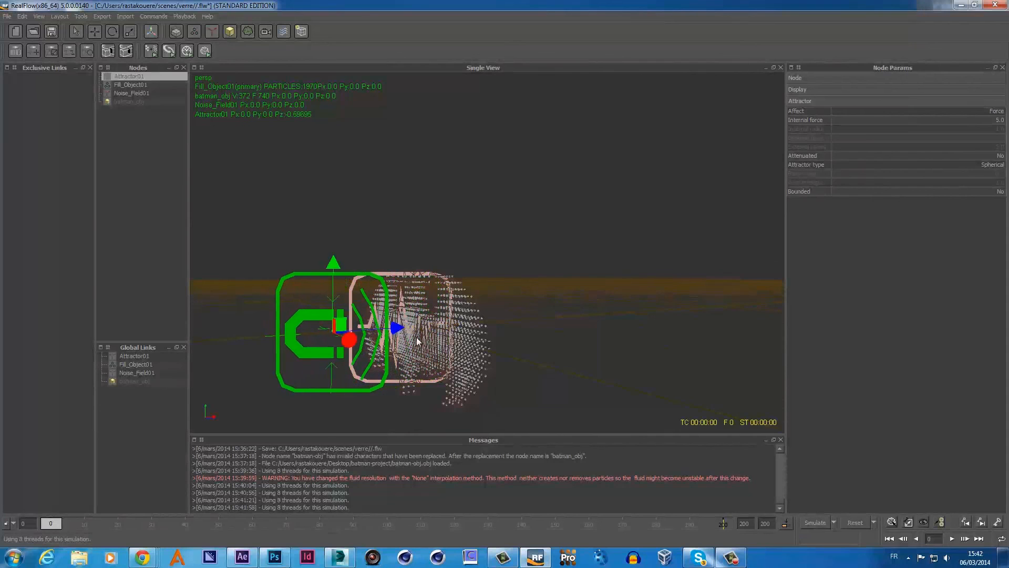
{"action": "left_click", "coordinate": [824, 524]}
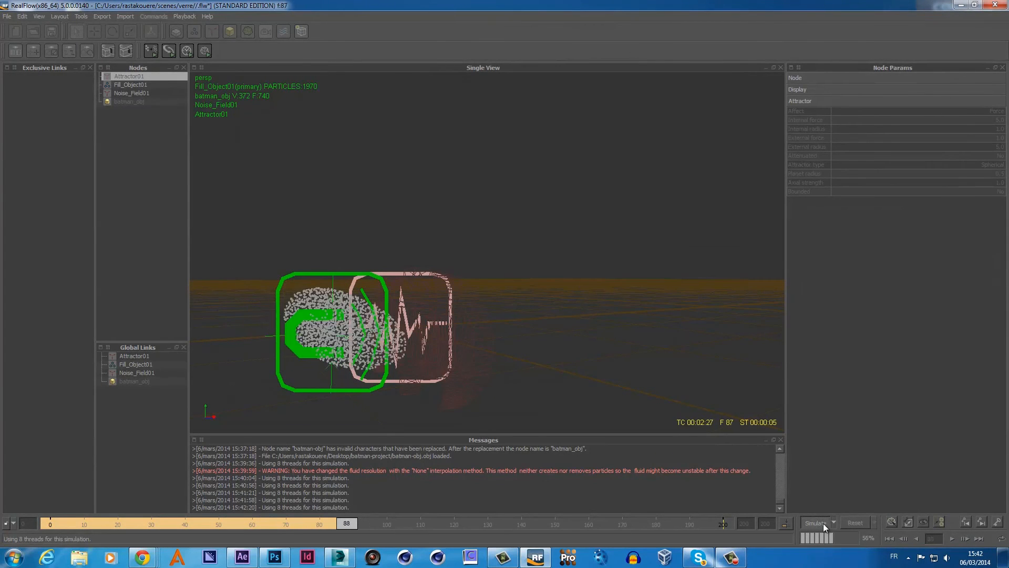
{"action": "left_click", "coordinate": [823, 523]}
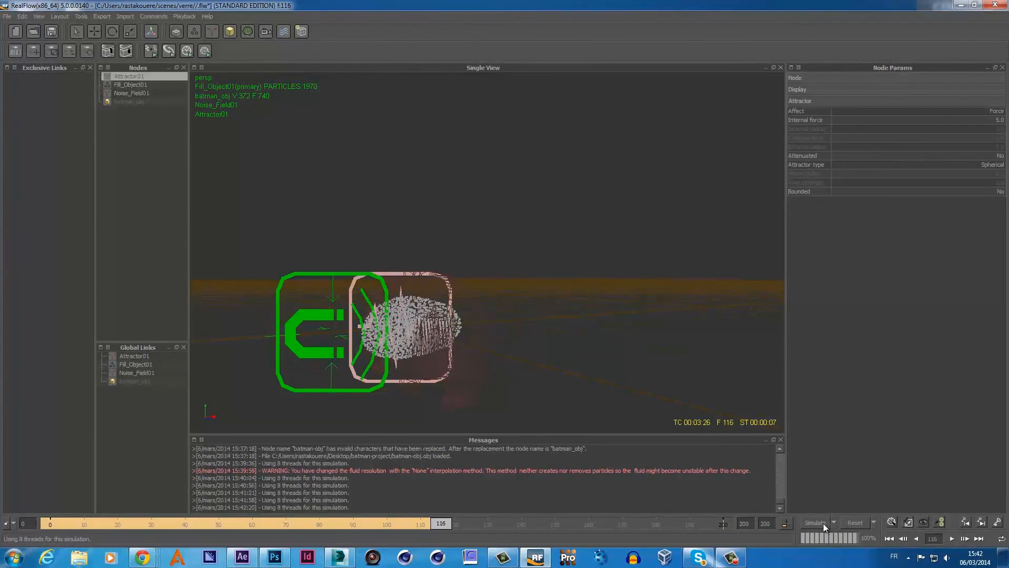
{"action": "left_click", "coordinate": [129, 94]}
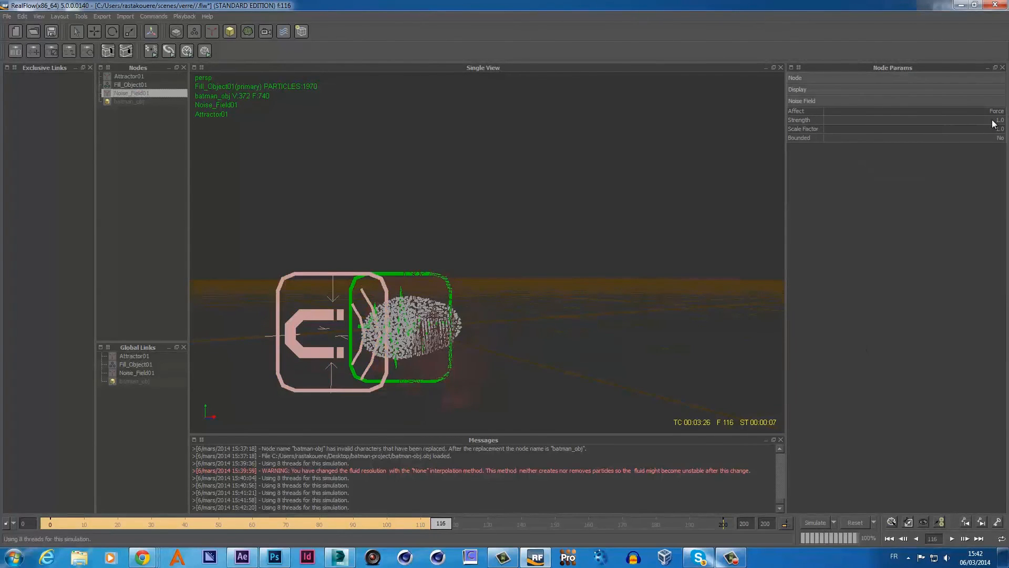
- Set noise Strength to 10, test-simulate to frame 141, then reset
{"action": "type", "text": "10"}
{"action": "key", "text": "Return"}
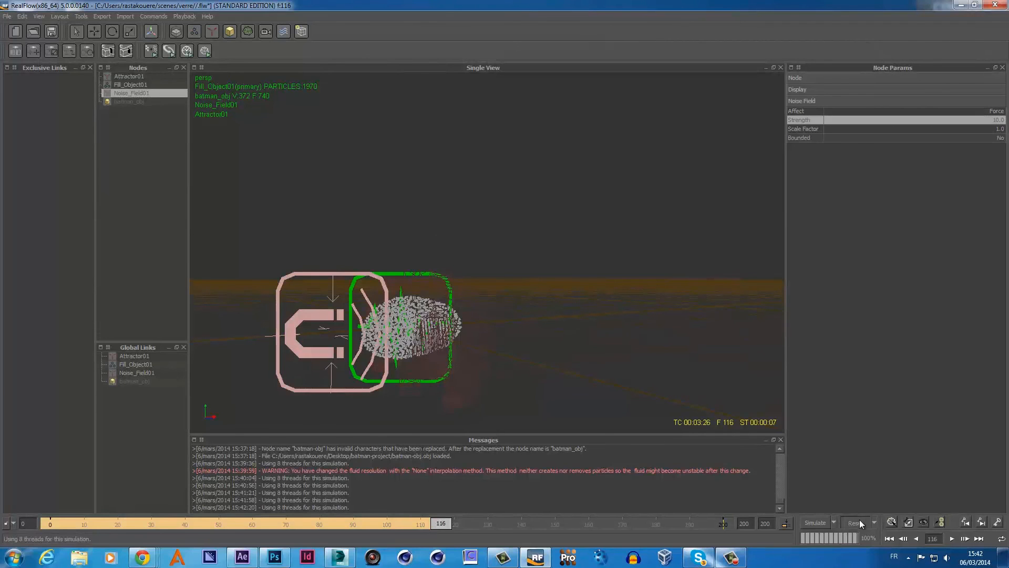
{"action": "left_click", "coordinate": [858, 522]}
{"action": "left_click", "coordinate": [468, 280]}
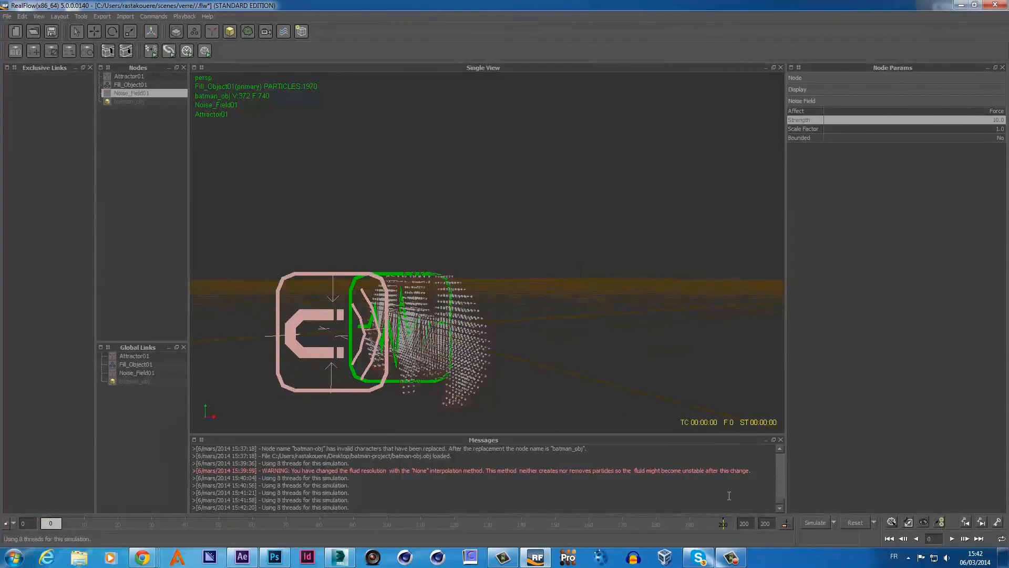
{"action": "left_click", "coordinate": [805, 522]}
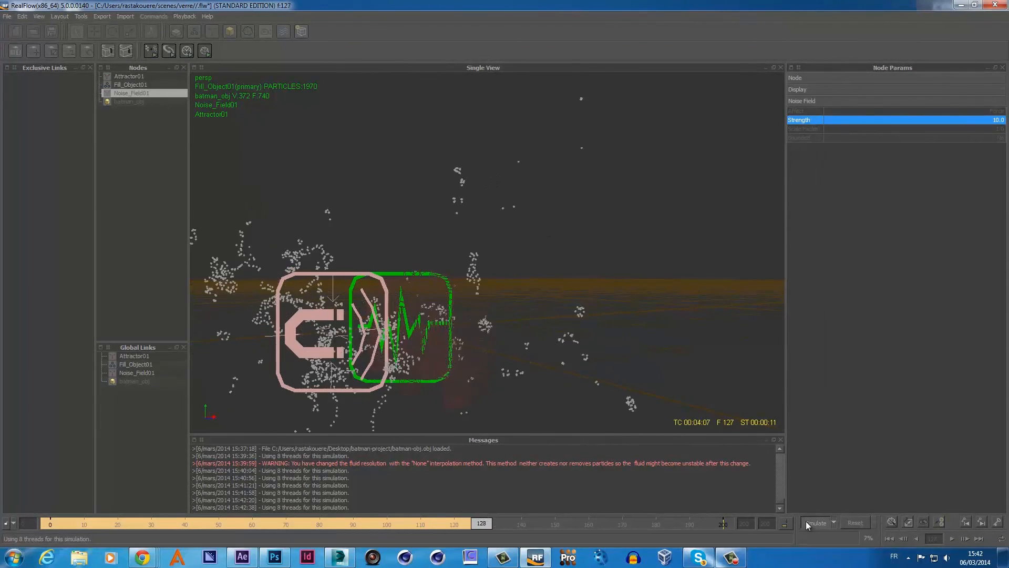
{"action": "left_click", "coordinate": [806, 522]}
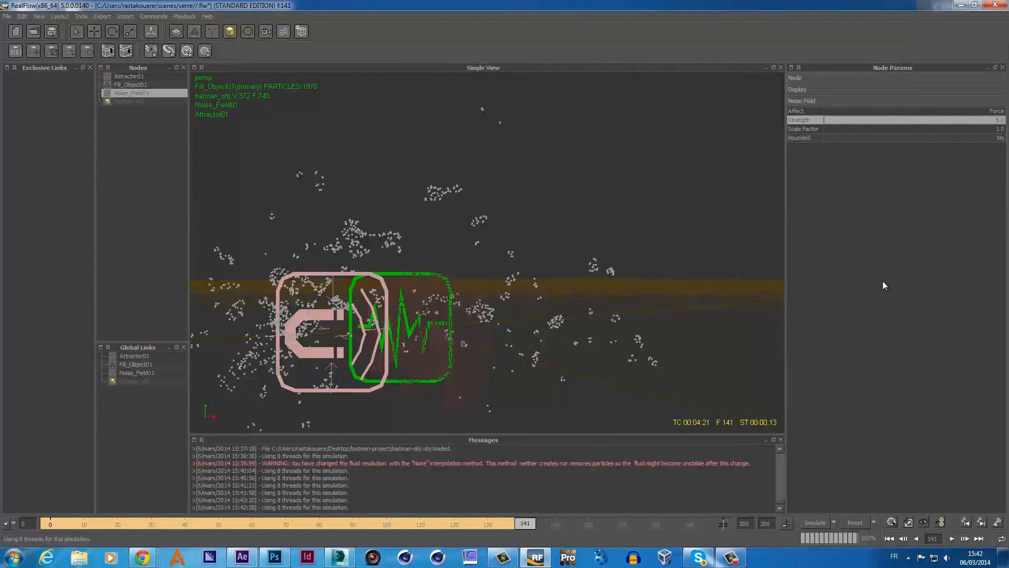
{"action": "left_click", "coordinate": [855, 521]}
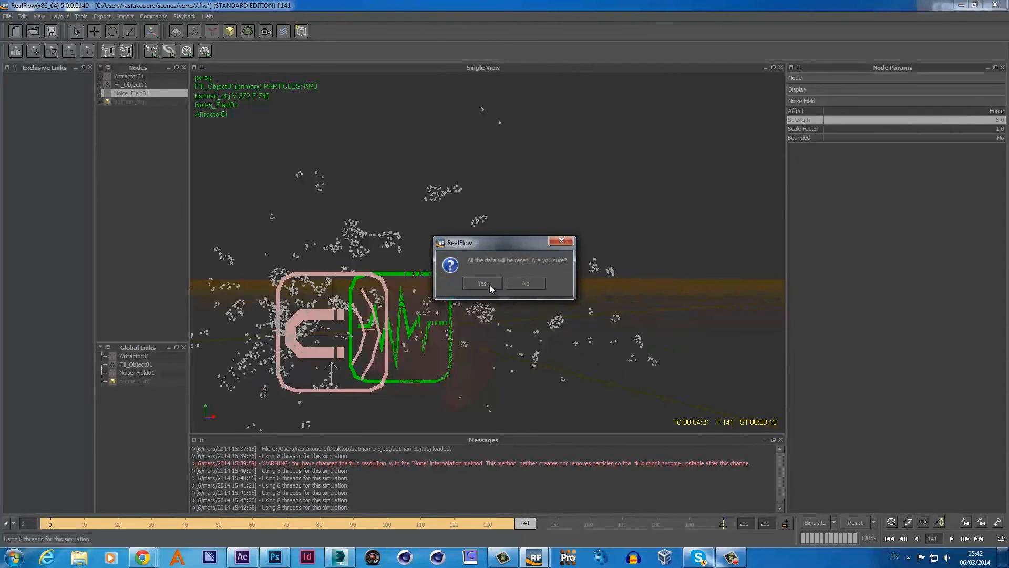
{"action": "left_click", "coordinate": [482, 283]}
- Run another test, lower noise Strength to 3.0, and reset the simulation
{"action": "left_click", "coordinate": [818, 523]}
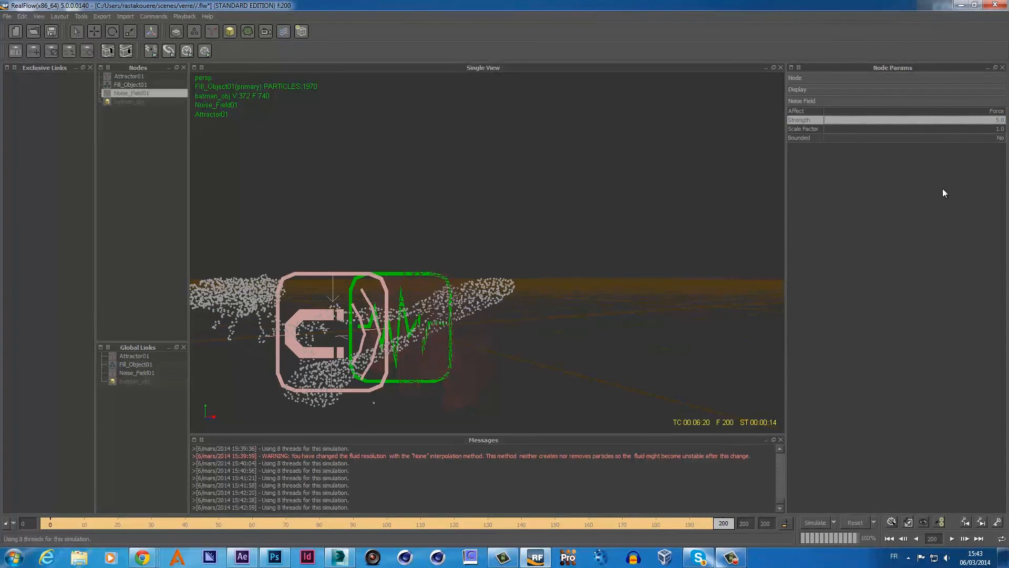
{"action": "type", "text": "3"}
{"action": "key", "text": "Return"}
{"action": "left_click", "coordinate": [857, 522]}
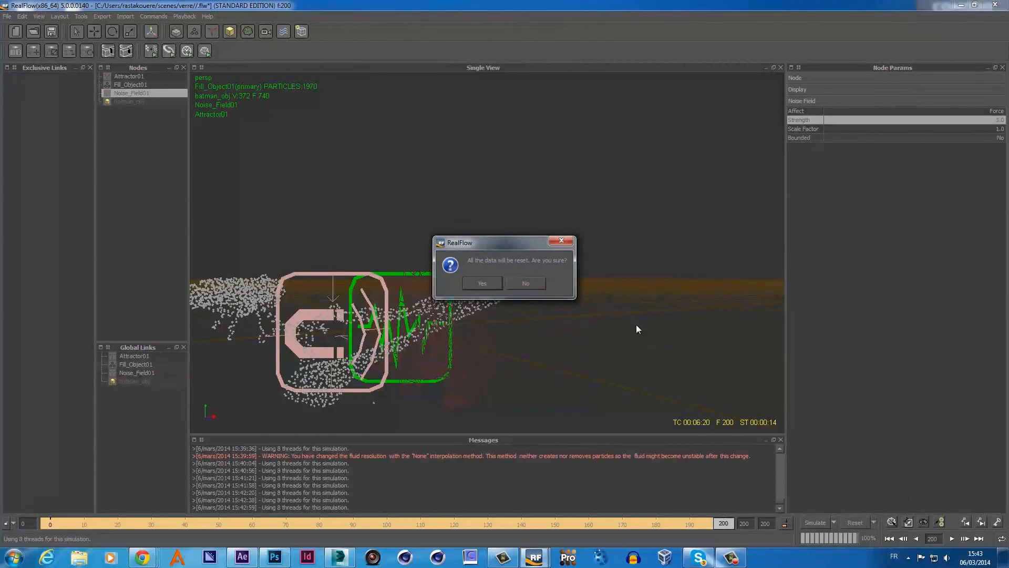
{"action": "left_click", "coordinate": [488, 285]}
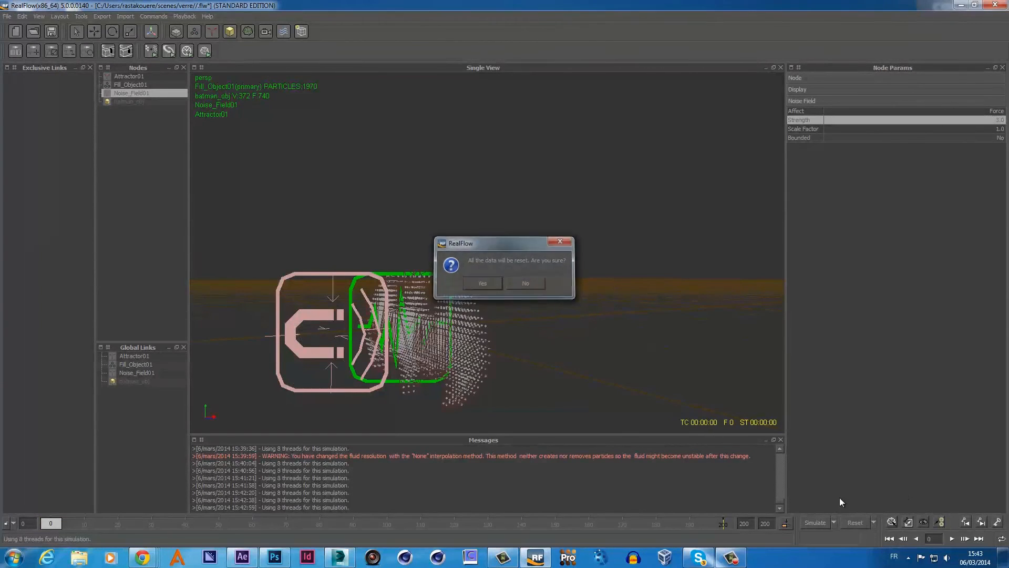
- Test-simulate with the weaker noise to frame 104, then reset to frame 0
{"action": "left_click", "coordinate": [818, 523]}
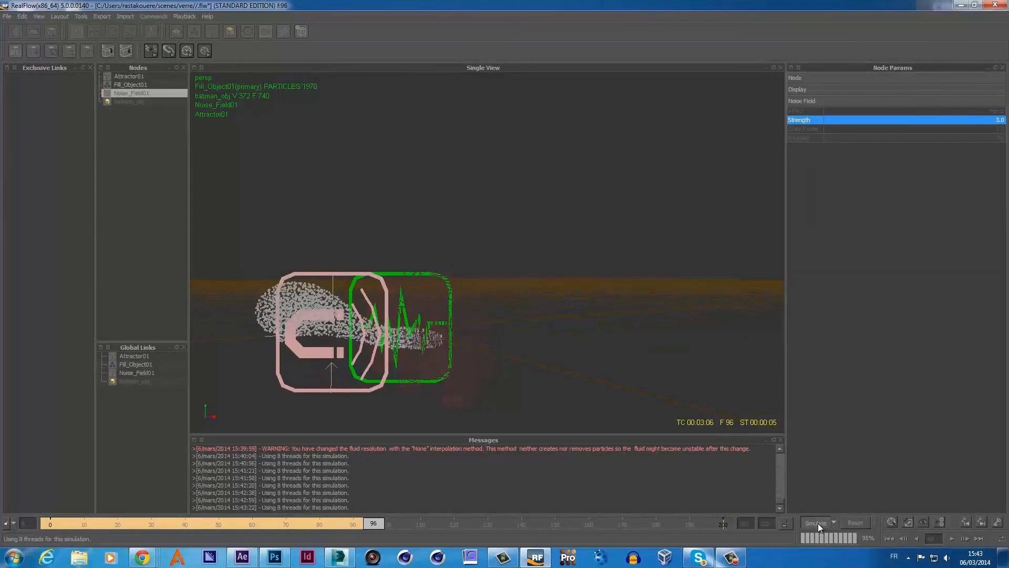
{"action": "left_click", "coordinate": [818, 523]}
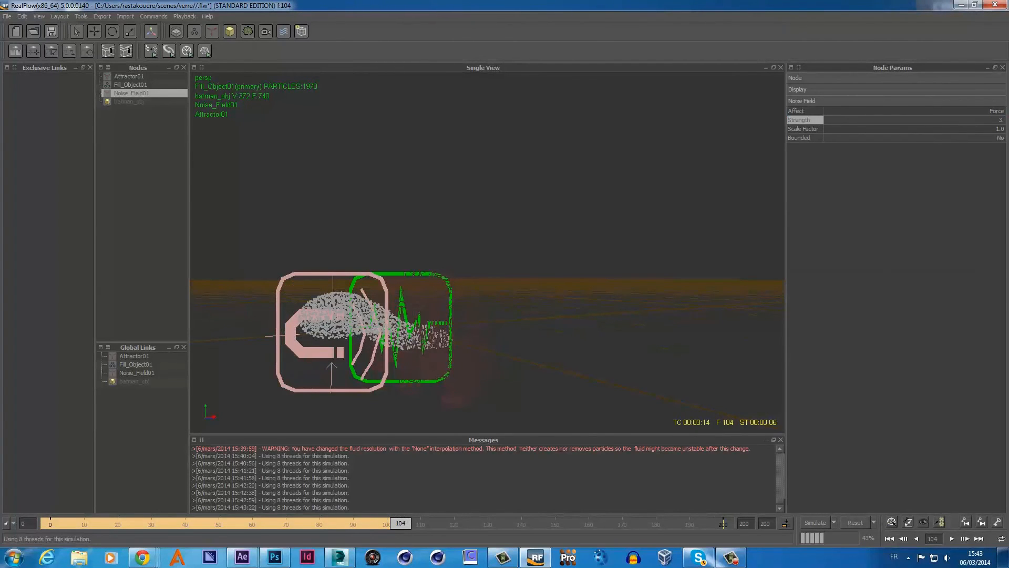
{"action": "left_click", "coordinate": [841, 522]}
{"action": "left_click", "coordinate": [484, 282]}
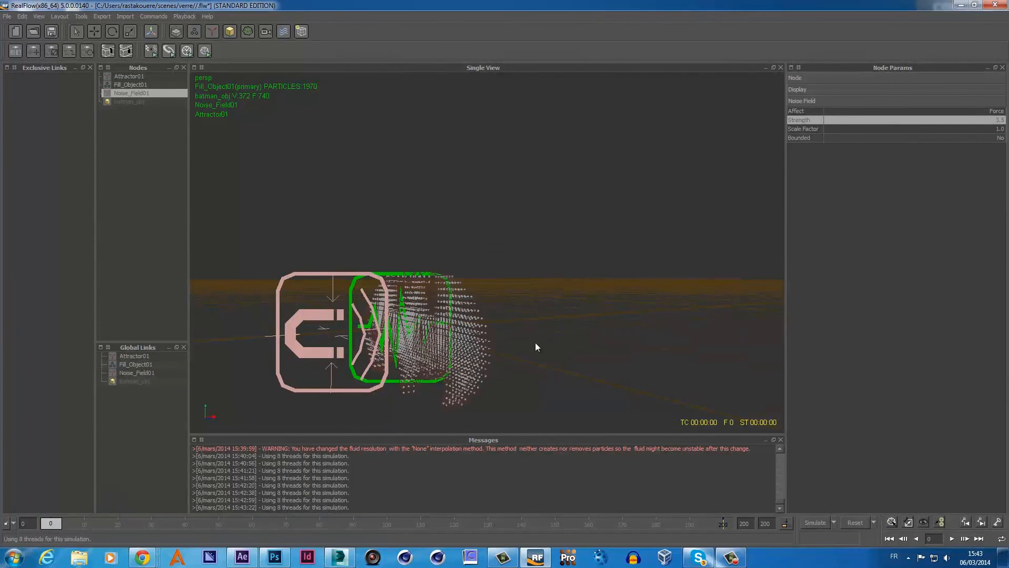
- Simulate with noise strength 3.5 up to frame 188
{"action": "left_click_drag", "start_coordinate": [547, 335], "coordinate": [597, 331], "text": "alt"}
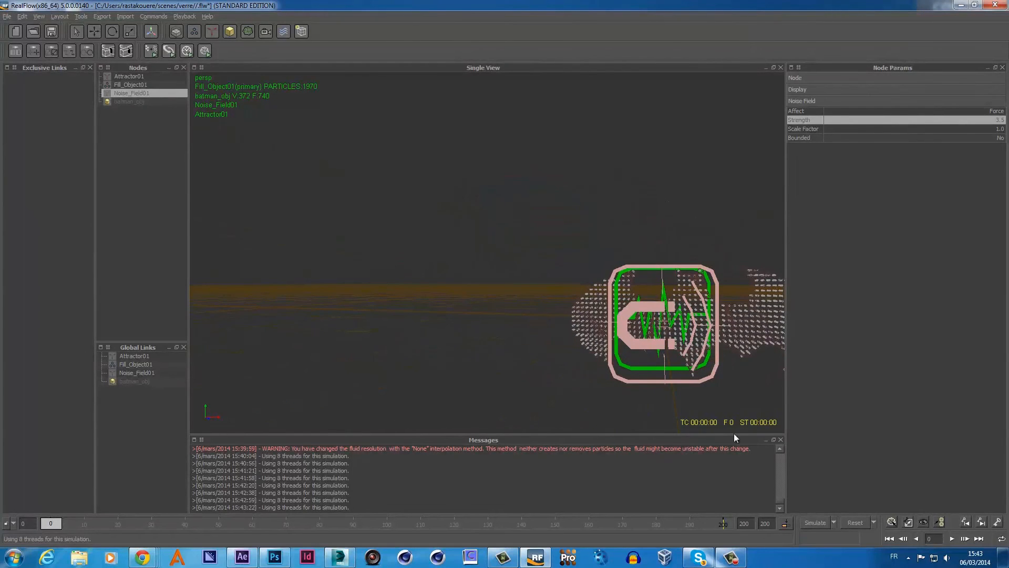
{"action": "left_click_drag", "start_coordinate": [648, 380], "coordinate": [631, 377], "text": "alt"}
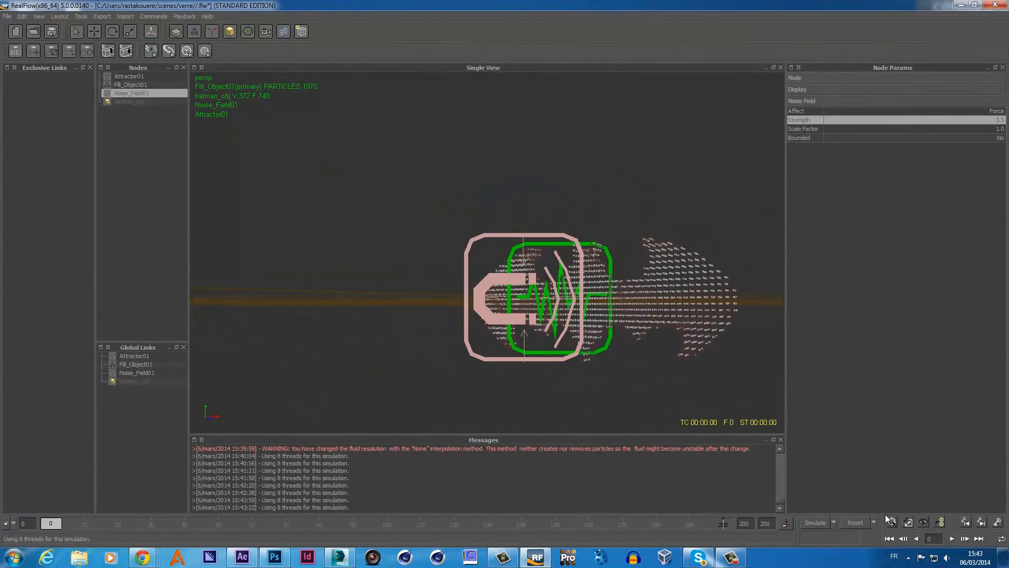
{"action": "left_click", "coordinate": [822, 522]}
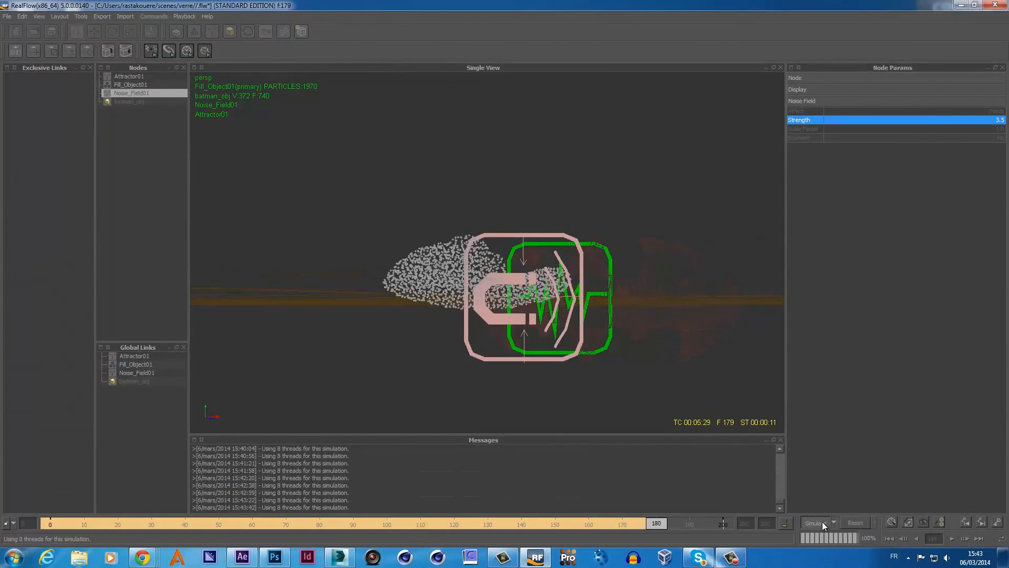
{"action": "left_click", "coordinate": [822, 522]}
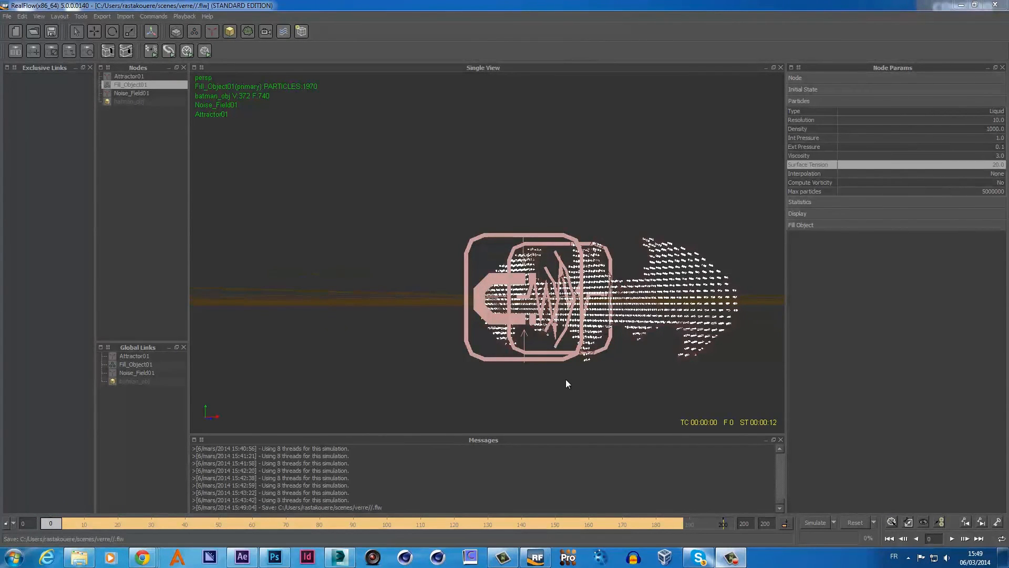
- Resimulate over the cached frames to frame 195, then reset to frame 0
{"action": "left_click_drag", "start_coordinate": [566, 379], "coordinate": [607, 361], "text": "alt"}
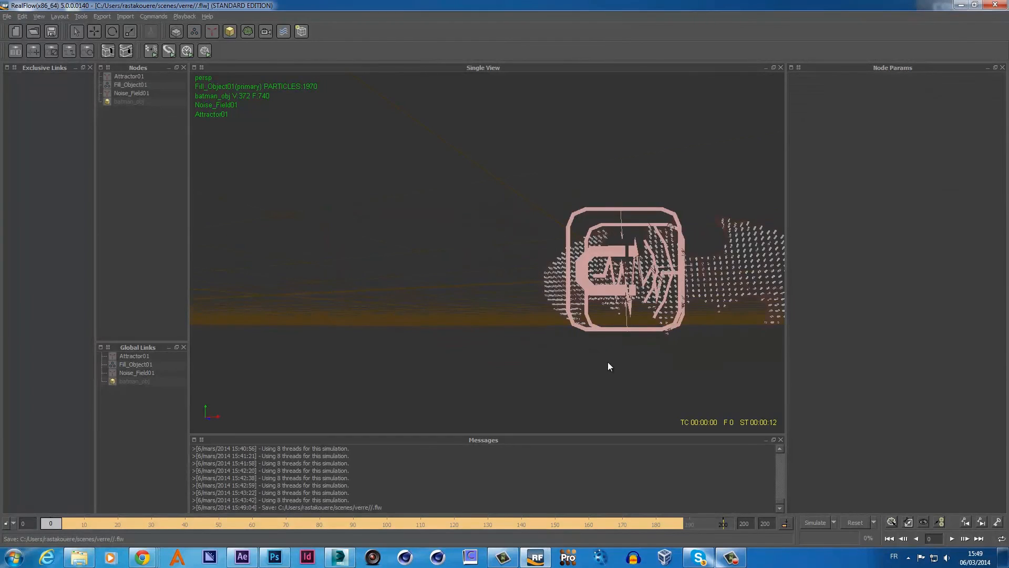
{"action": "mouse_move", "coordinate": [548, 295]}
{"action": "left_mouse_down", "text": "alt"}
{"action": "mouse_move", "coordinate": [587, 292]}
{"action": "mouse_move", "coordinate": [551, 293]}
{"action": "left_mouse_up", "text": "alt"}
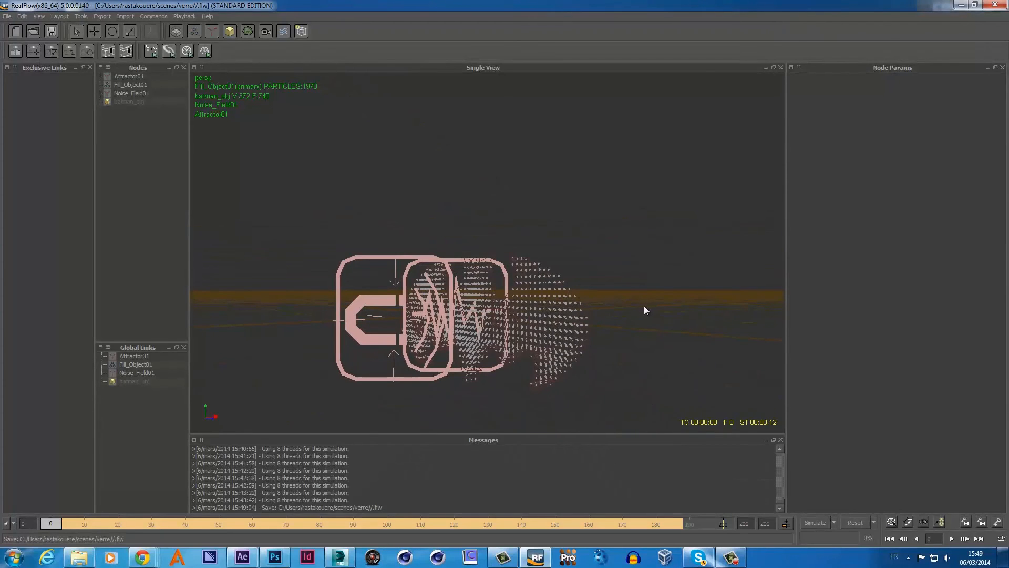
{"action": "left_click", "coordinate": [814, 524]}
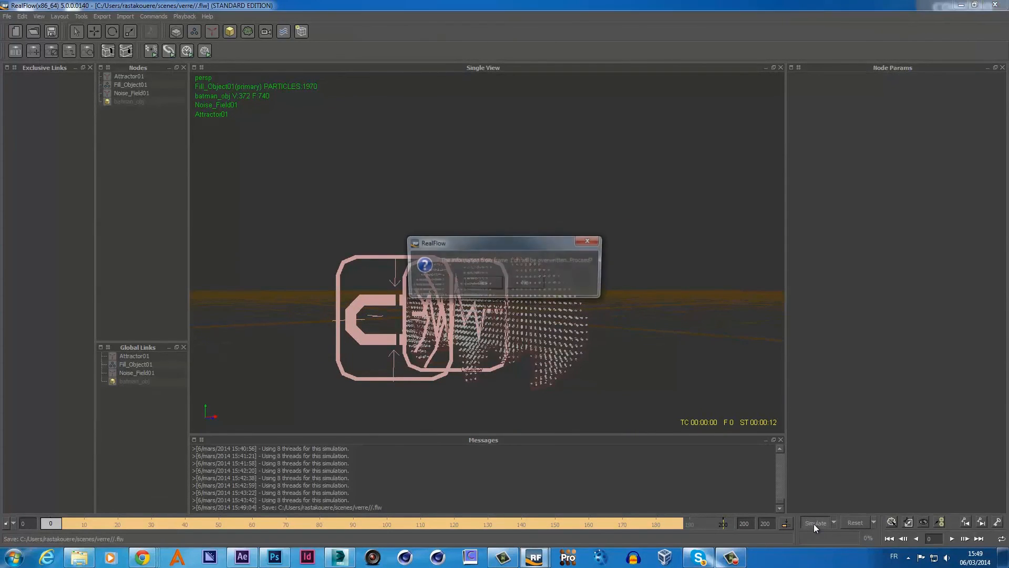
{"action": "left_click", "coordinate": [491, 283]}
{"action": "left_click", "coordinate": [457, 312]}
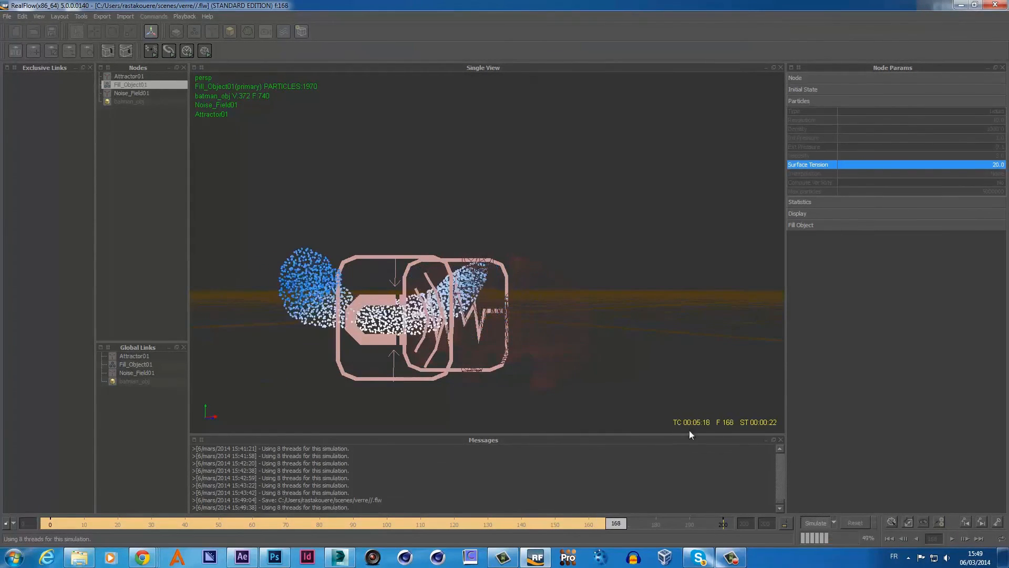
{"action": "left_click", "coordinate": [816, 522]}
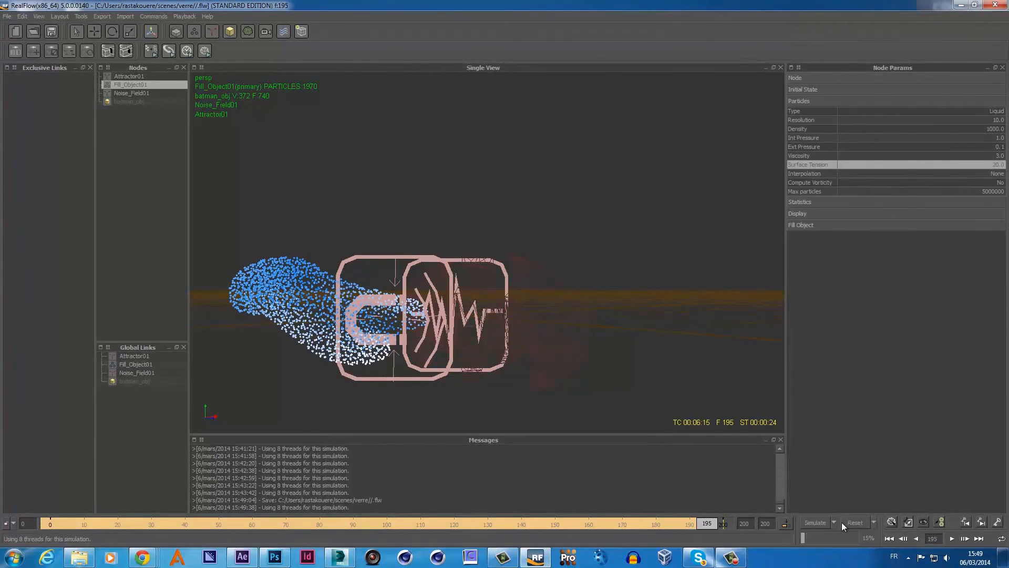
{"action": "left_click", "coordinate": [844, 521]}
- Raise Fill_Object01's Resolution to 50, refill the logo, and start a new simulation
{"action": "left_click", "coordinate": [479, 282]}
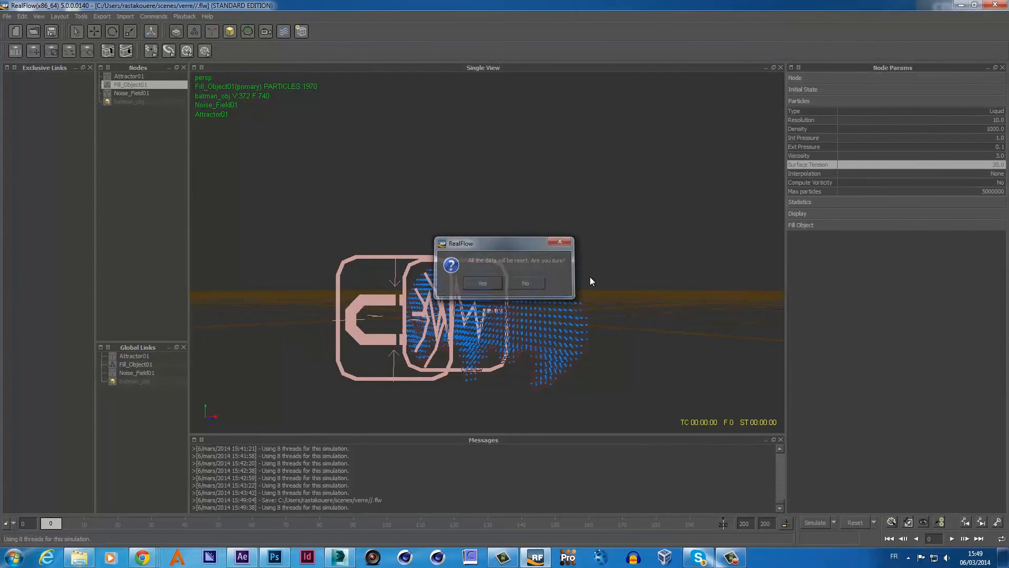
{"action": "double_click", "coordinate": [997, 121]}
{"action": "type", "text": "50"}
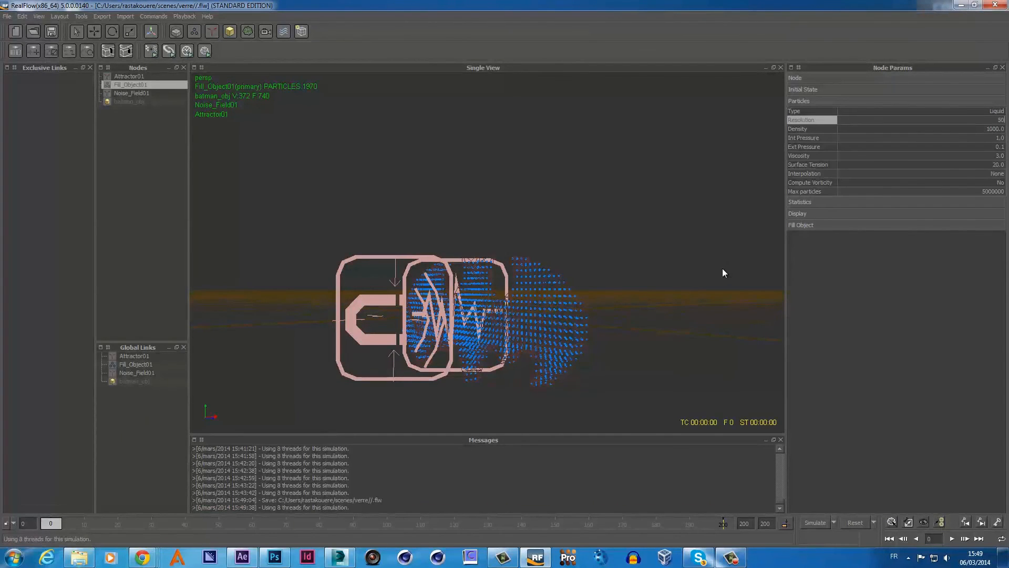
{"action": "key", "text": "Return"}
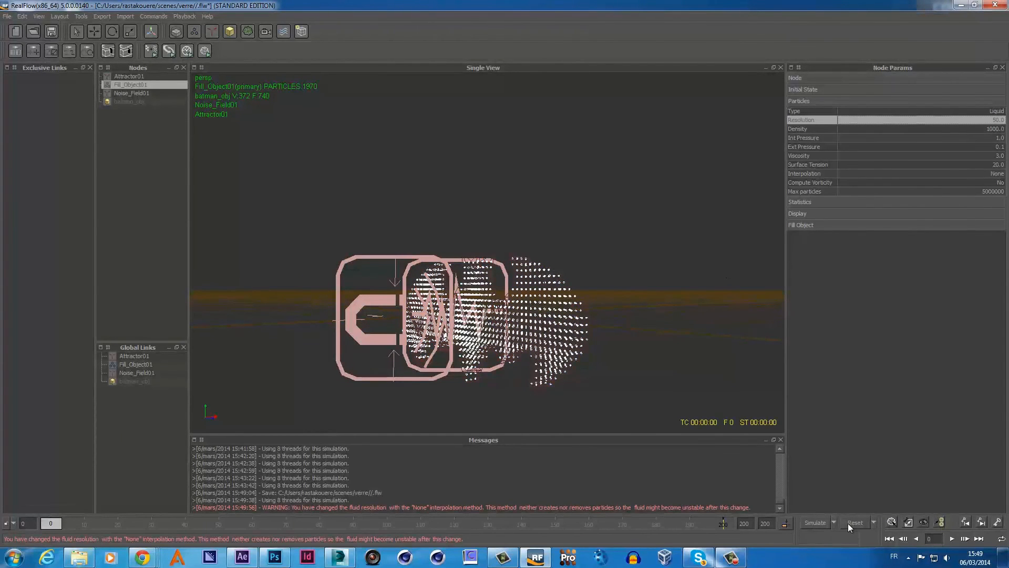
{"action": "left_click", "coordinate": [847, 523]}
{"action": "left_click", "coordinate": [494, 284]}
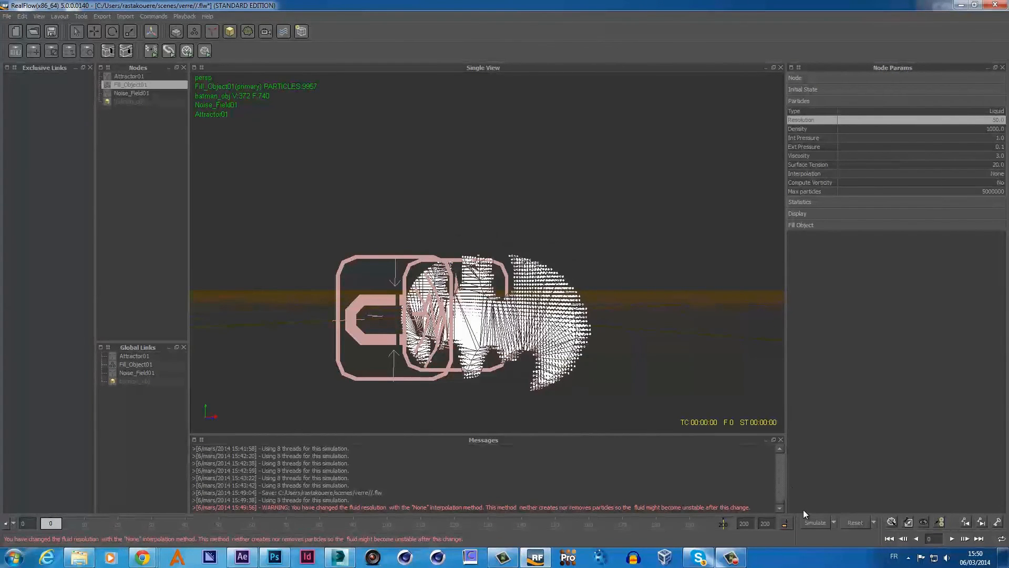
{"action": "left_click", "coordinate": [810, 523]}
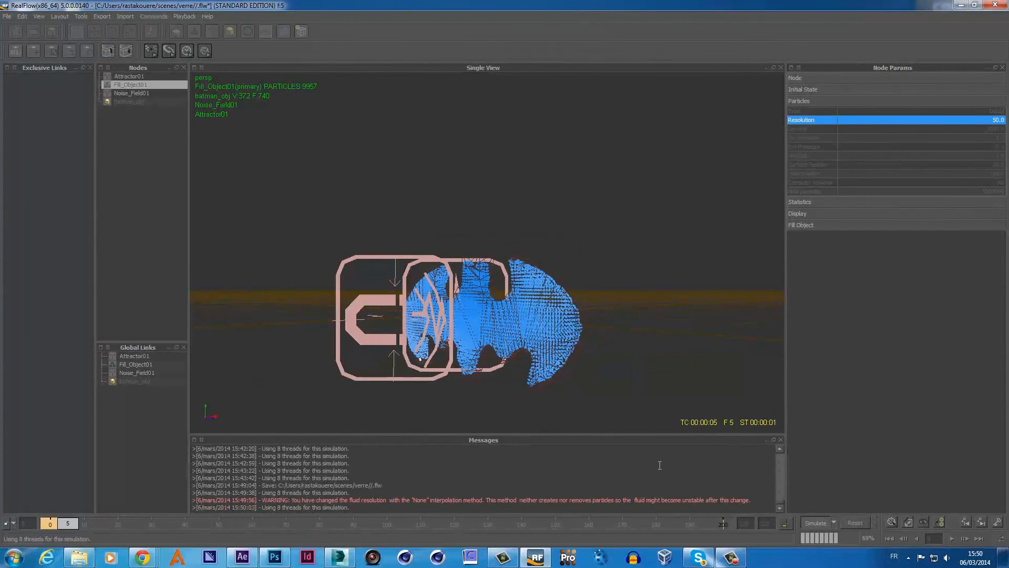
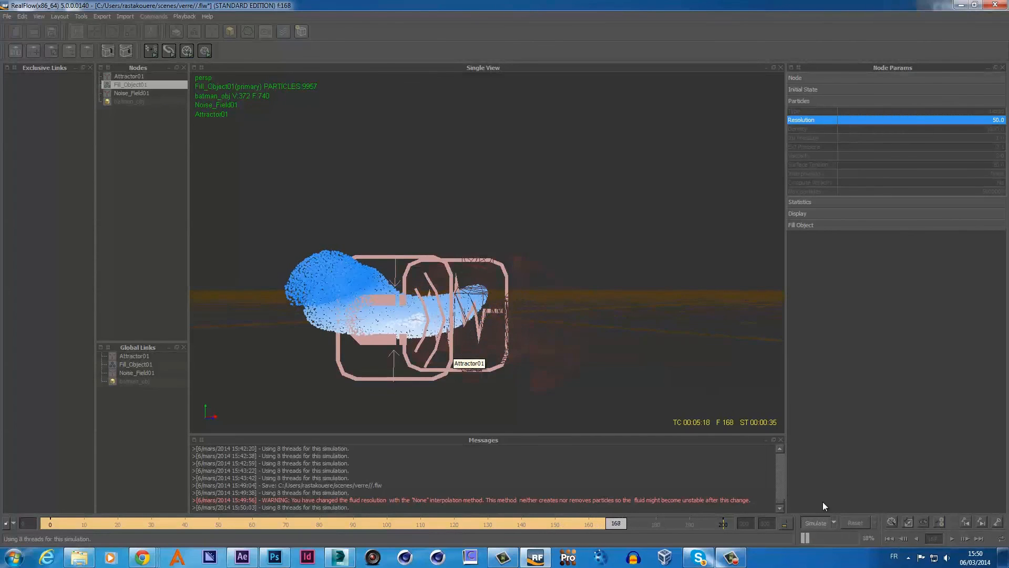
- Stop and reset the simulation, set Fill_Object01 Resolution to 100, and reset again
{"action": "left_click", "coordinate": [813, 523]}
{"action": "left_click", "coordinate": [844, 522]}
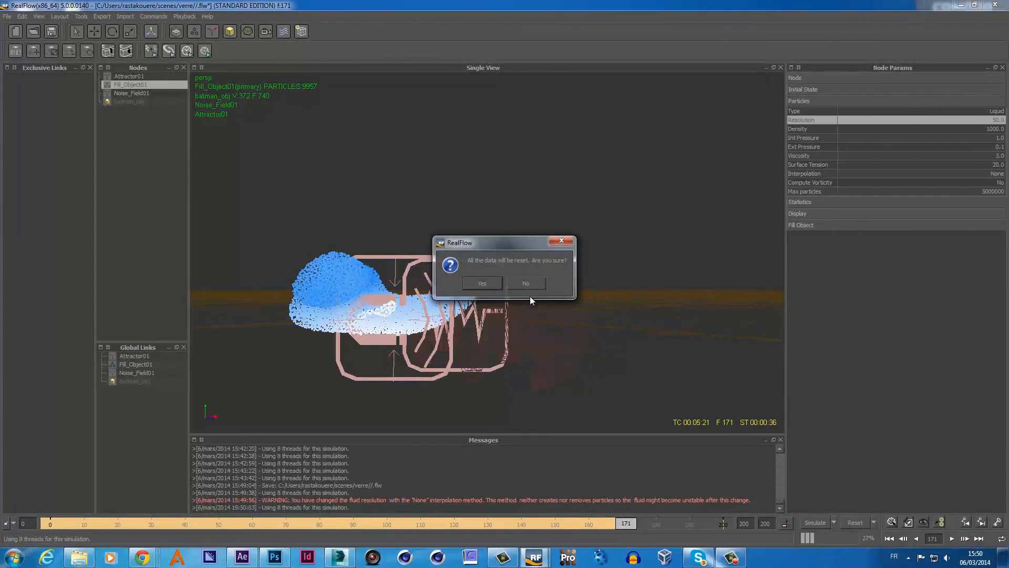
{"action": "left_click", "coordinate": [497, 280]}
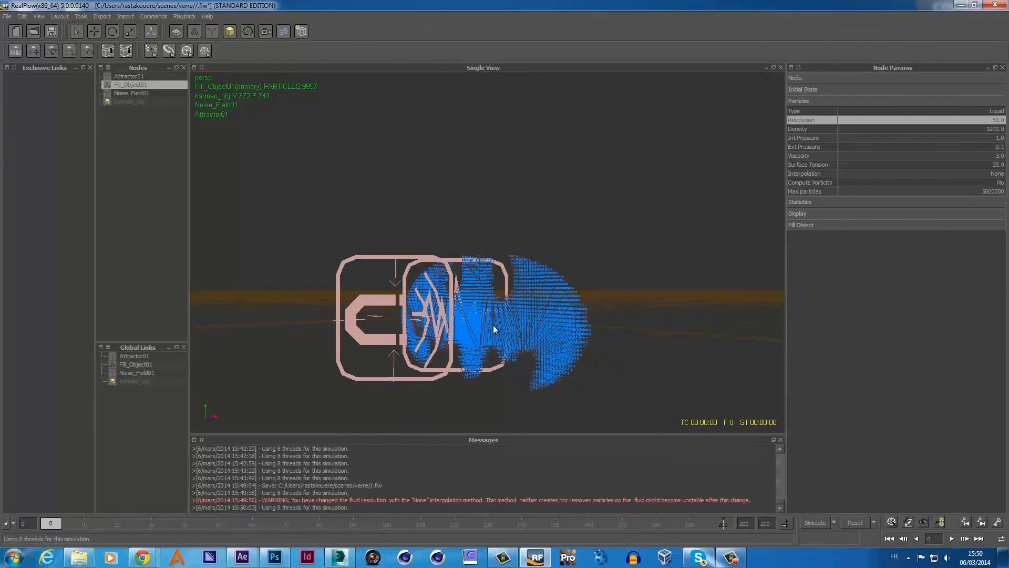
{"action": "double_click", "coordinate": [999, 120]}
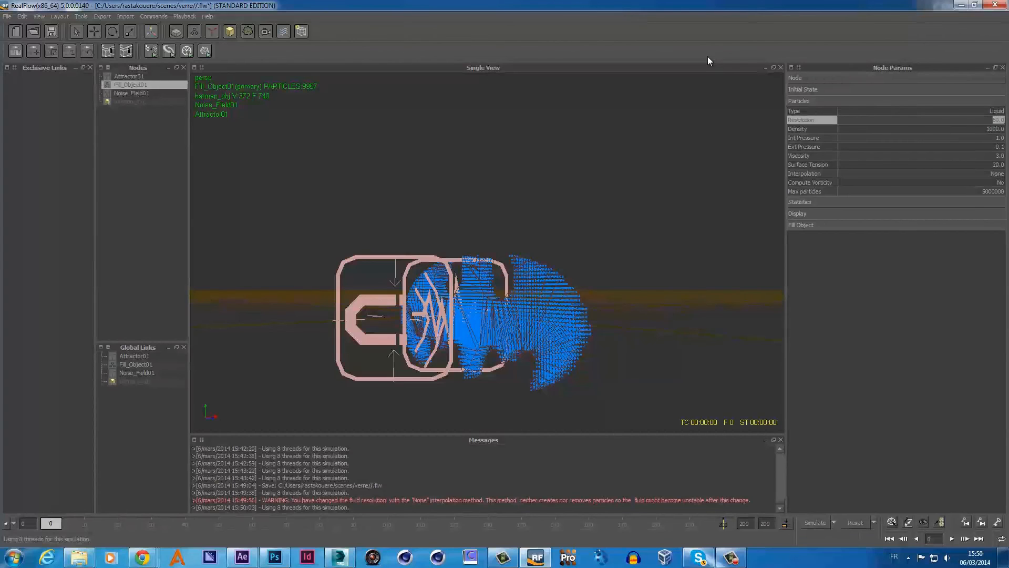
{"action": "key", "text": "BackSpace"}
{"action": "key", "text": "Return"}
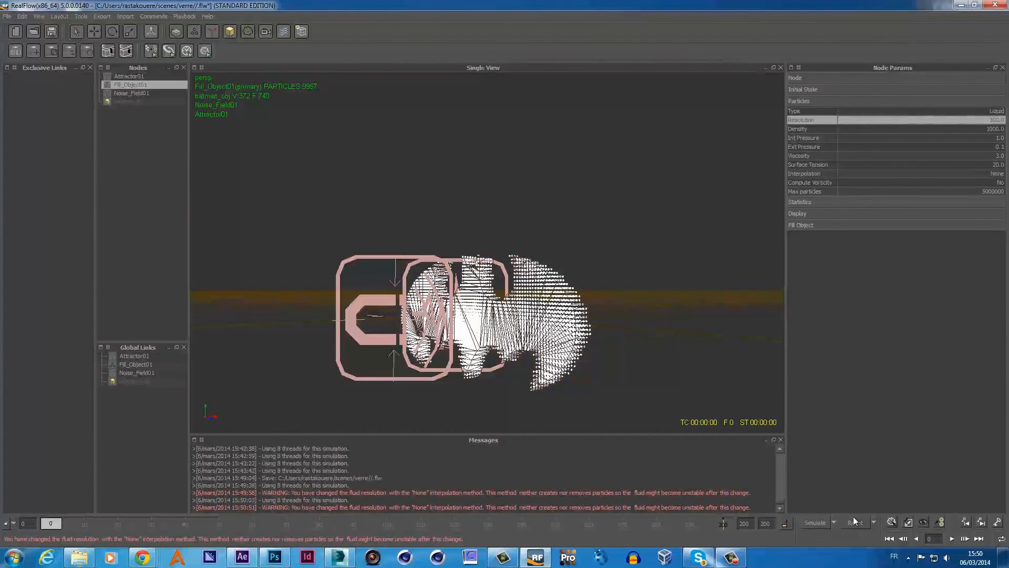
{"action": "left_click", "coordinate": [854, 521]}
{"action": "left_click", "coordinate": [488, 285]}
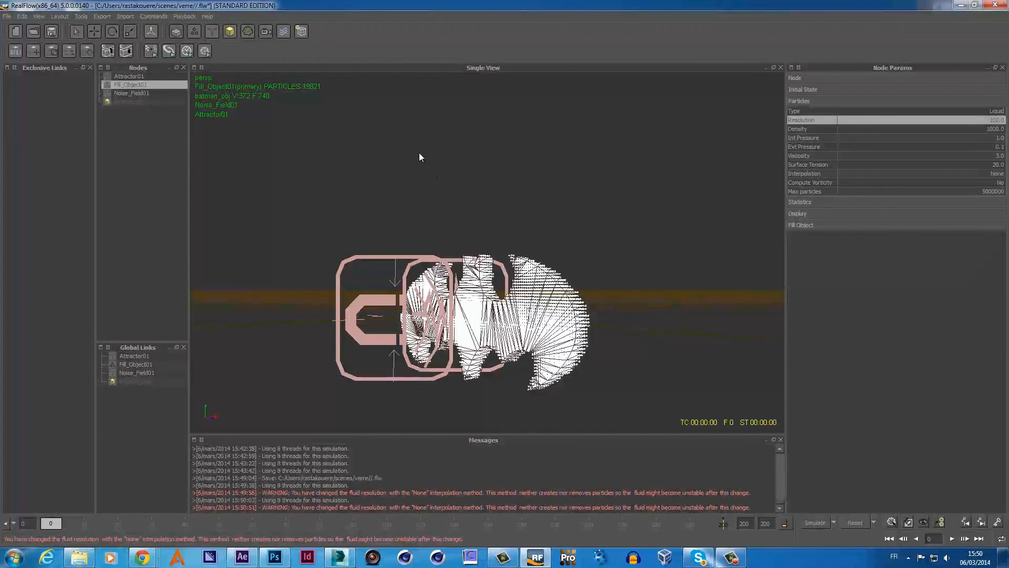
- Re-simulate to frame 39 with 19821 particles, reset to frame 0, and open Export Central
{"action": "left_click", "coordinate": [810, 522]}
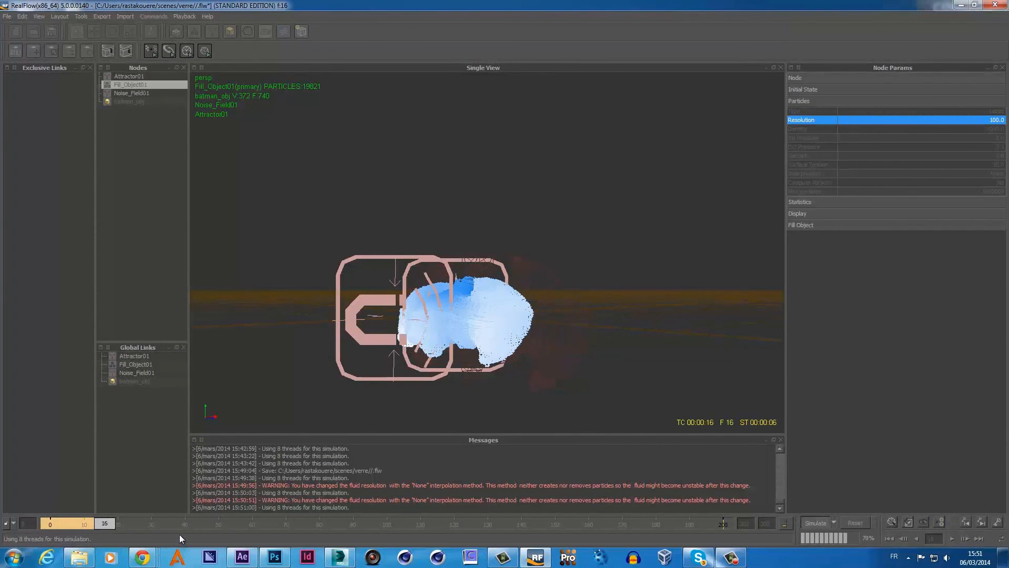
{"action": "left_click", "coordinate": [552, 376]}
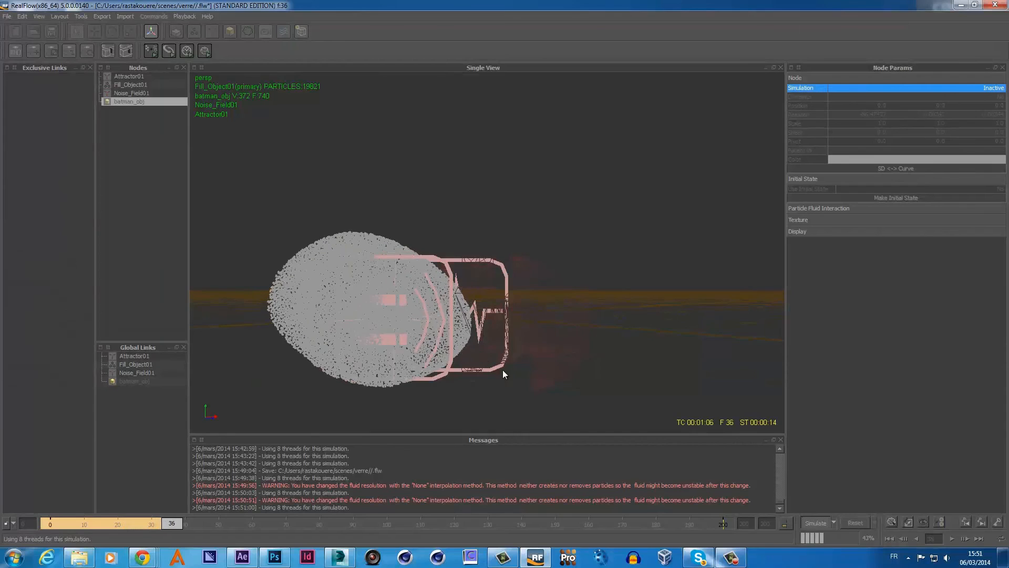
{"action": "left_click", "coordinate": [816, 522]}
{"action": "left_click", "coordinate": [855, 522]}
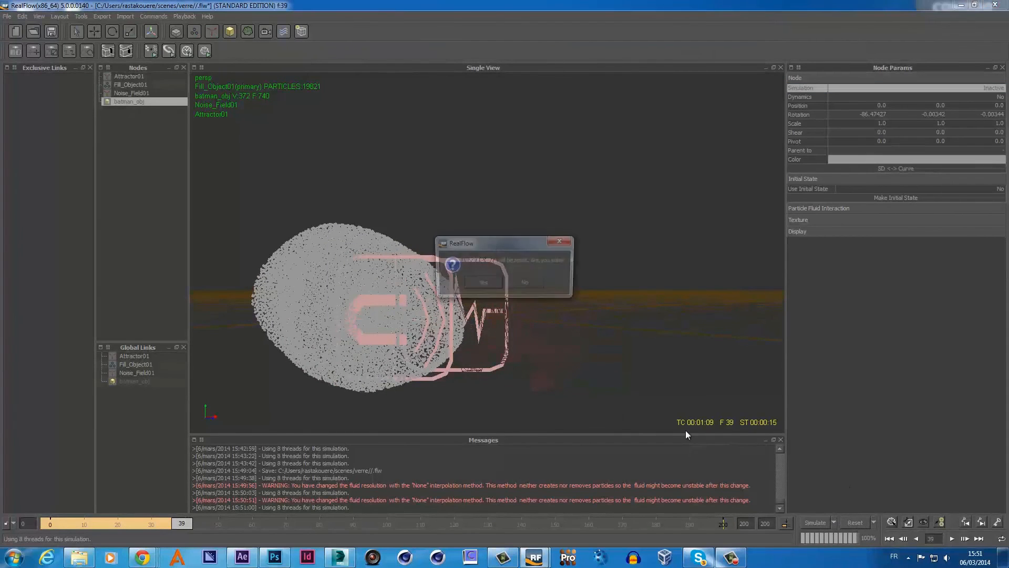
{"action": "left_click", "coordinate": [498, 283]}
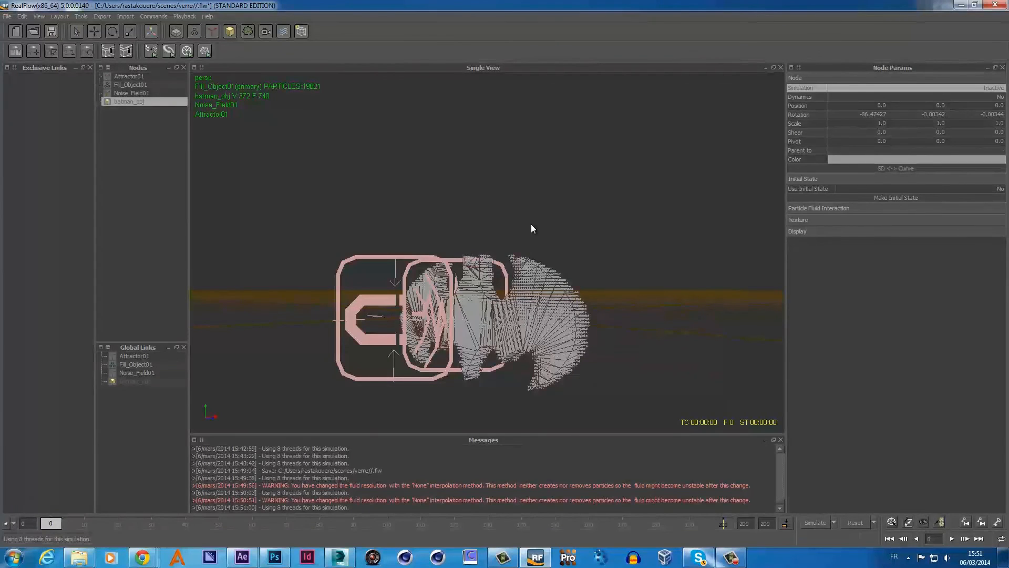
{"action": "key", "text": "F12"}
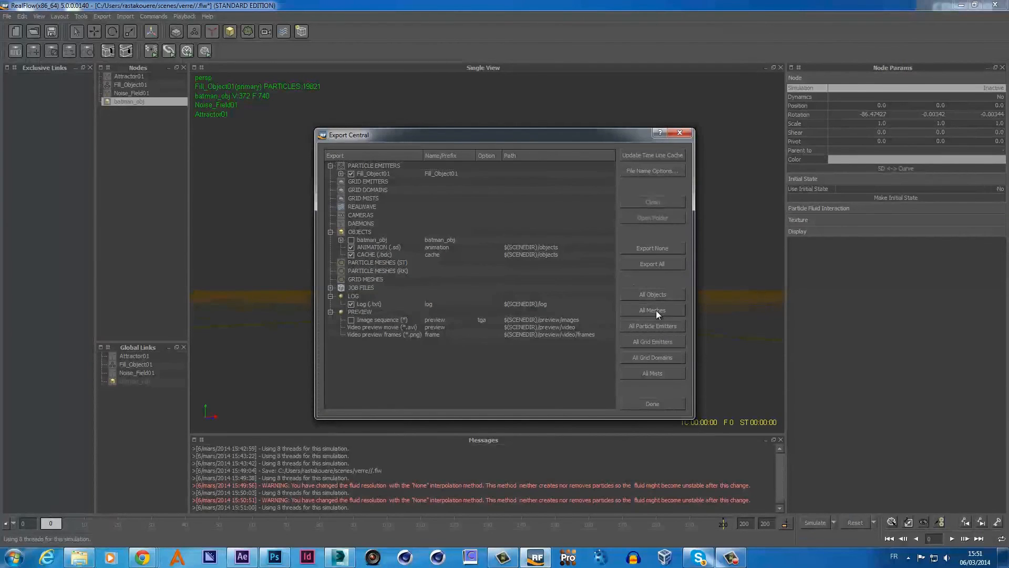
- Mark every item for export, including batman_obj and the preview, then close Export Central
{"action": "left_click", "coordinate": [663, 264]}
{"action": "left_click", "coordinate": [653, 405]}
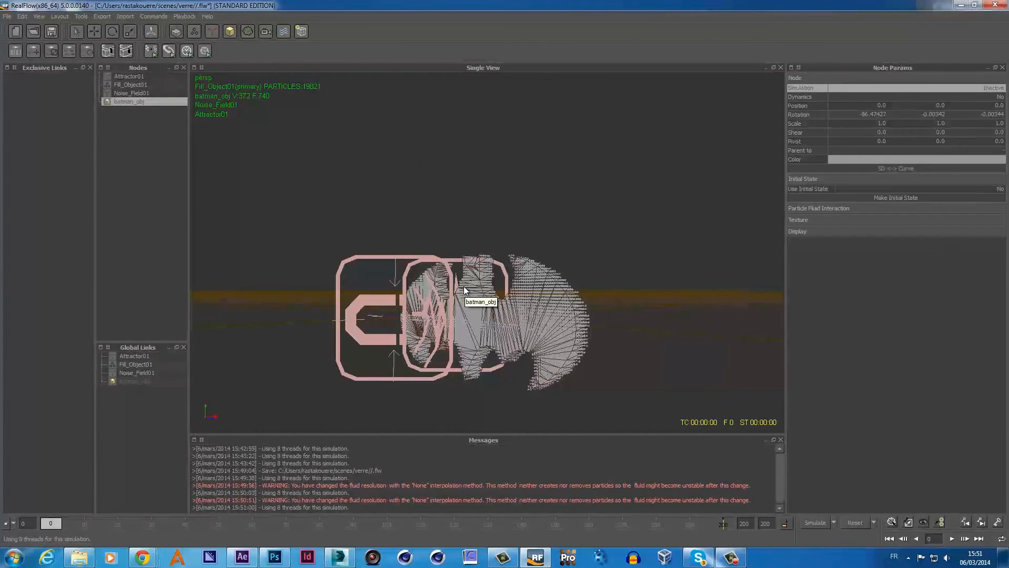
- Add a standard particle mesh ParticleMesh_ST01 and build it
{"action": "left_click", "coordinate": [249, 33]}
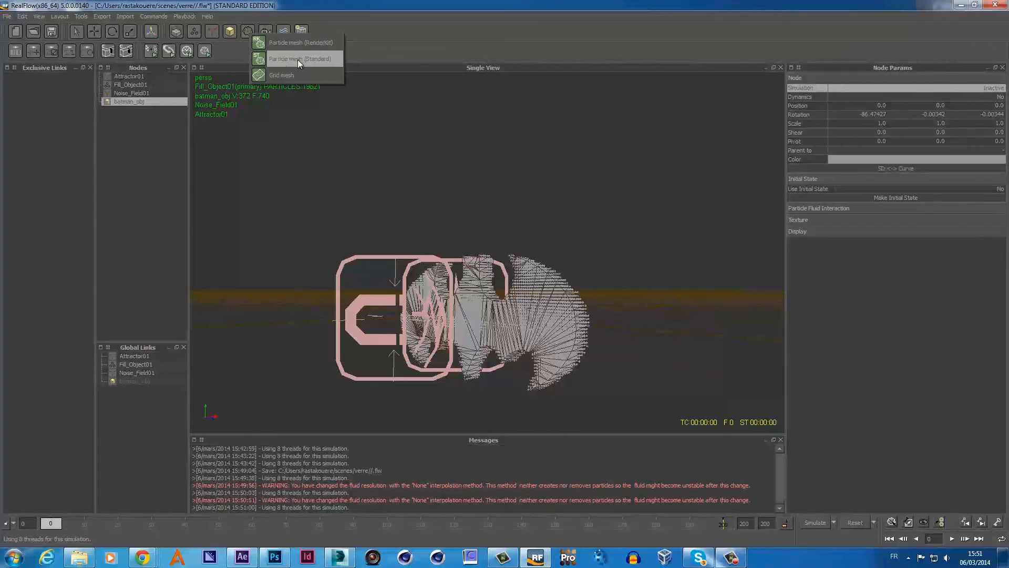
{"action": "left_click", "coordinate": [323, 60]}
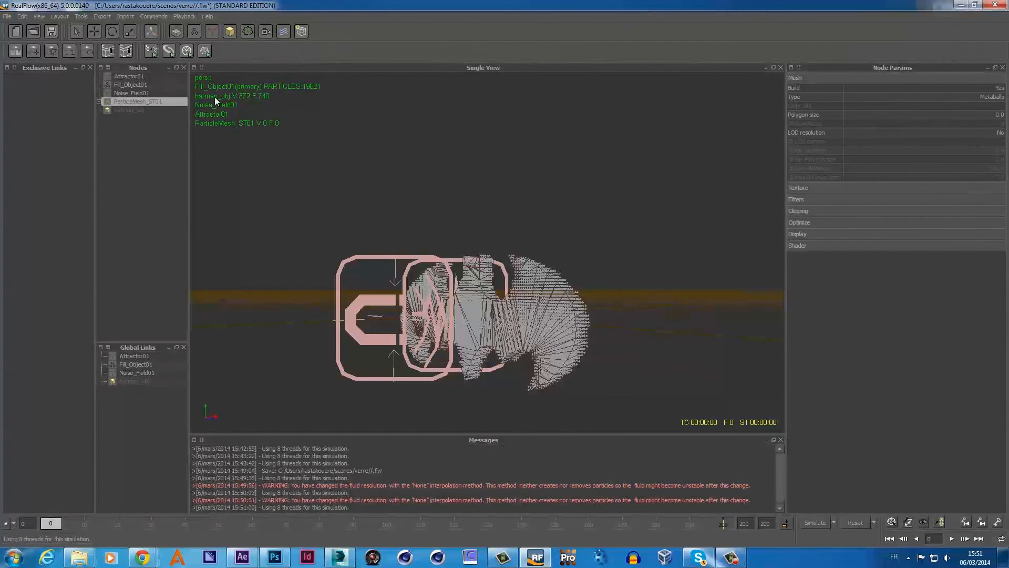
{"action": "left_click", "coordinate": [99, 102]}
{"action": "right_click", "coordinate": [148, 102]}
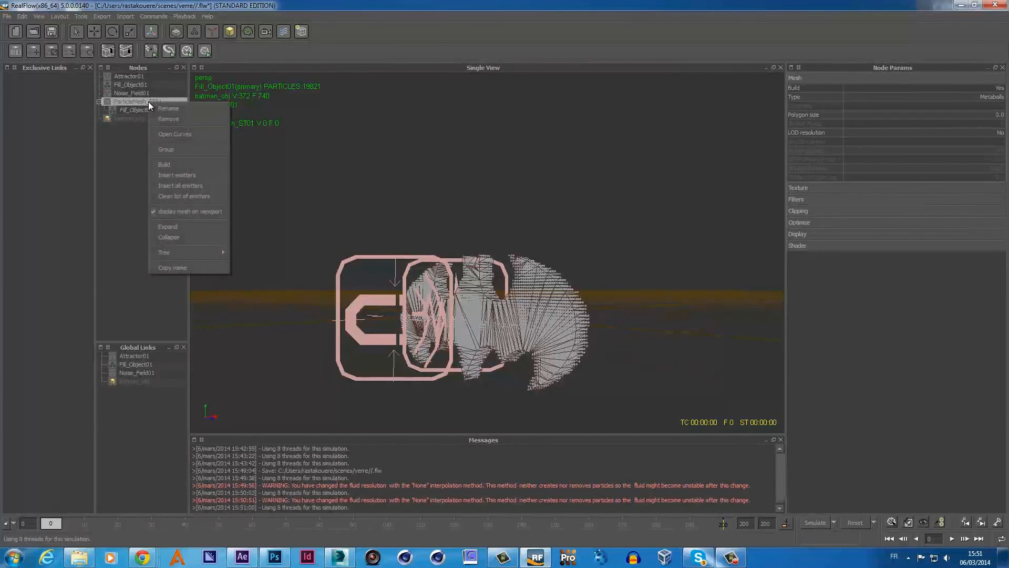
{"action": "left_click", "coordinate": [178, 165]}
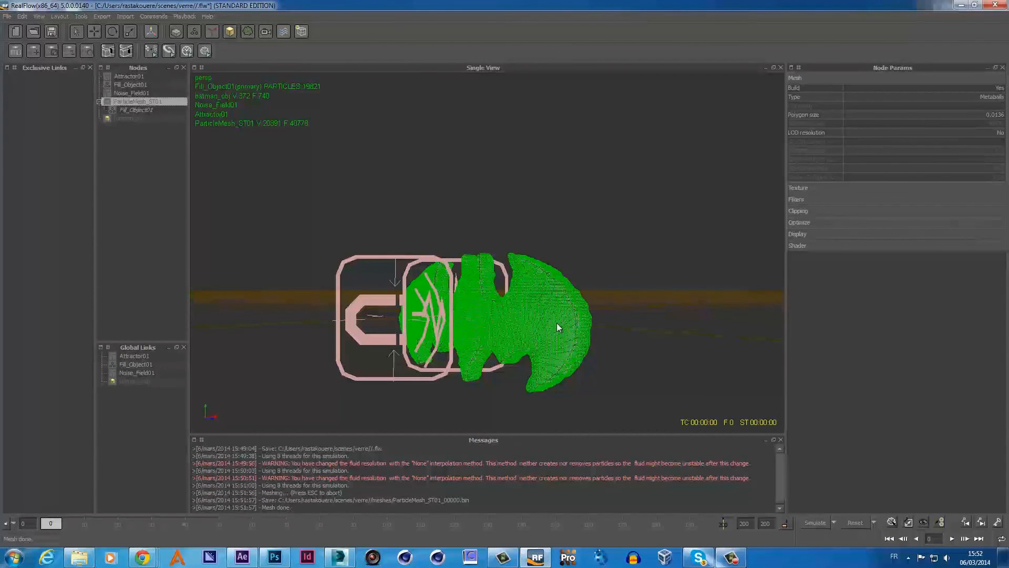
- Simulate to frame 15 to save mesh frames, then reset to frame 0
{"action": "left_click", "coordinate": [816, 522]}
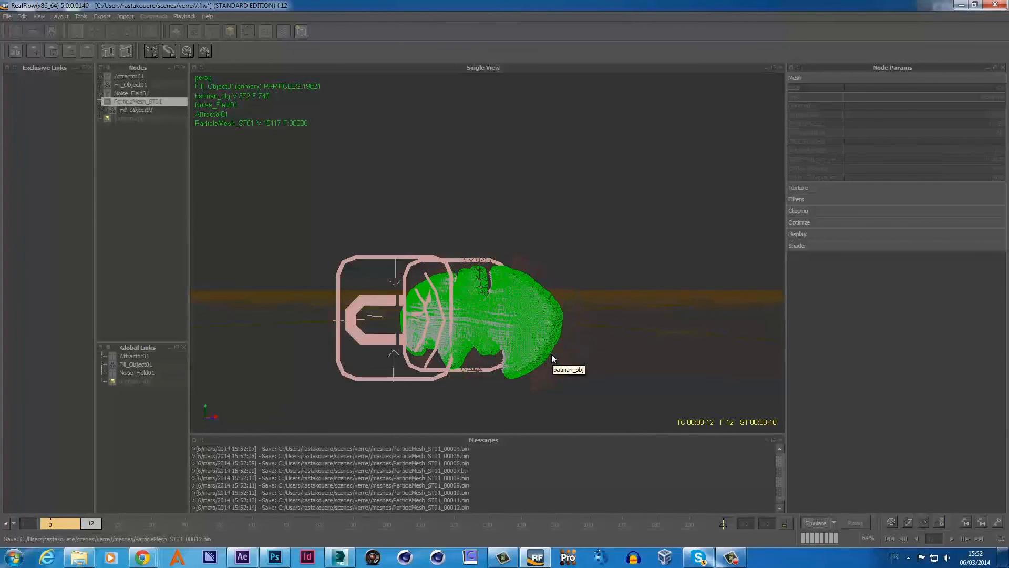
{"action": "left_click", "coordinate": [815, 523]}
{"action": "left_click", "coordinate": [853, 525]}
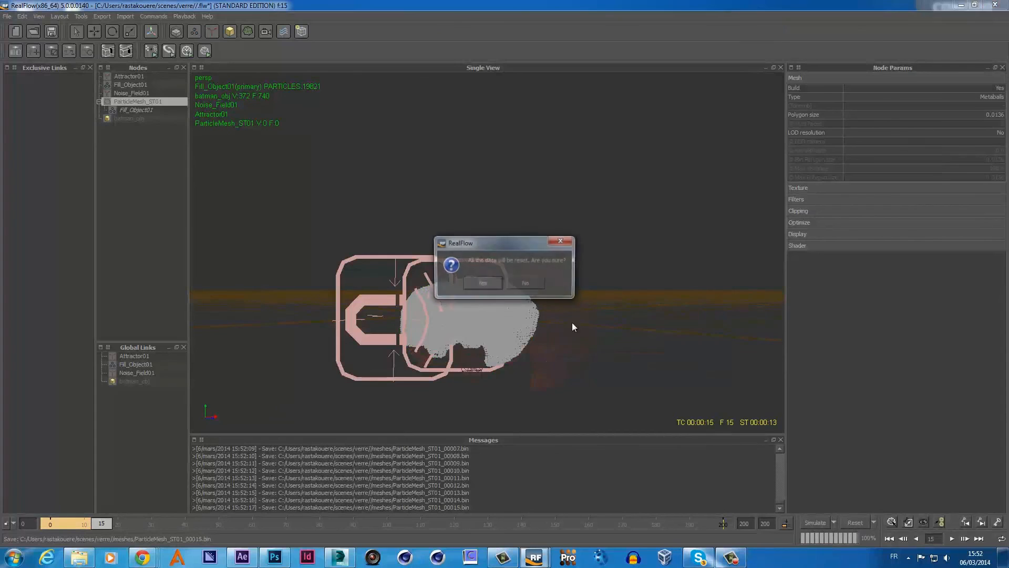
{"action": "left_click", "coordinate": [498, 283]}
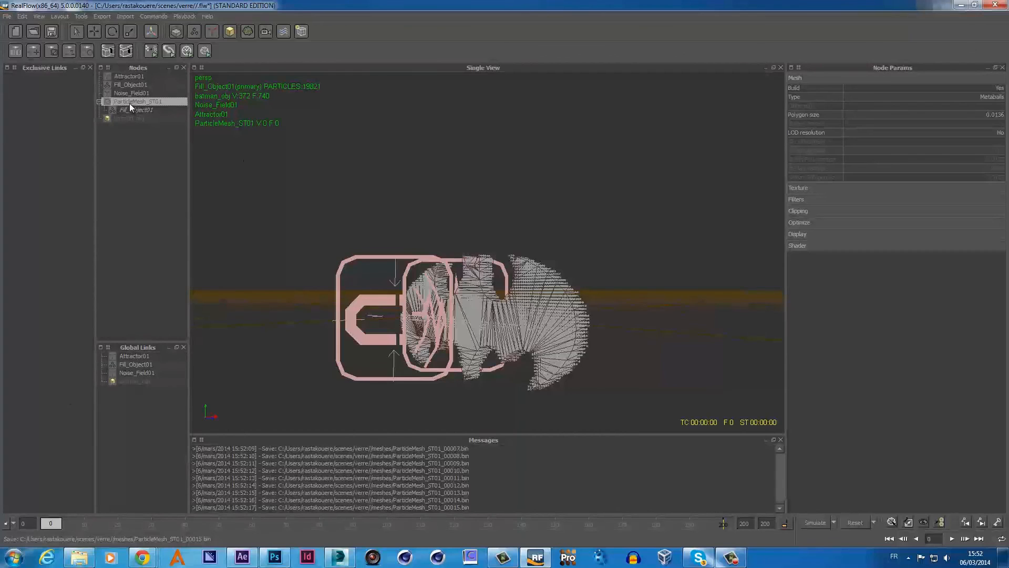
- Enable mesh filtering with Tension 0.5 and Steps 120, then simulate the smoothed mesh
{"action": "left_click", "coordinate": [815, 200]}
{"action": "left_click", "coordinate": [982, 209]}
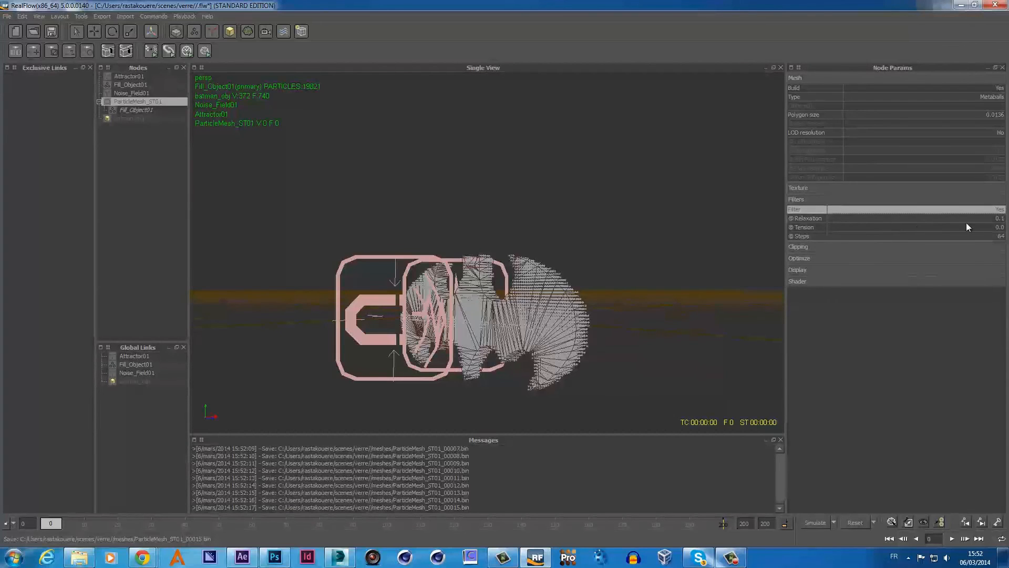
{"action": "left_click", "coordinate": [996, 227]}
{"action": "type", "text": "0.5"}
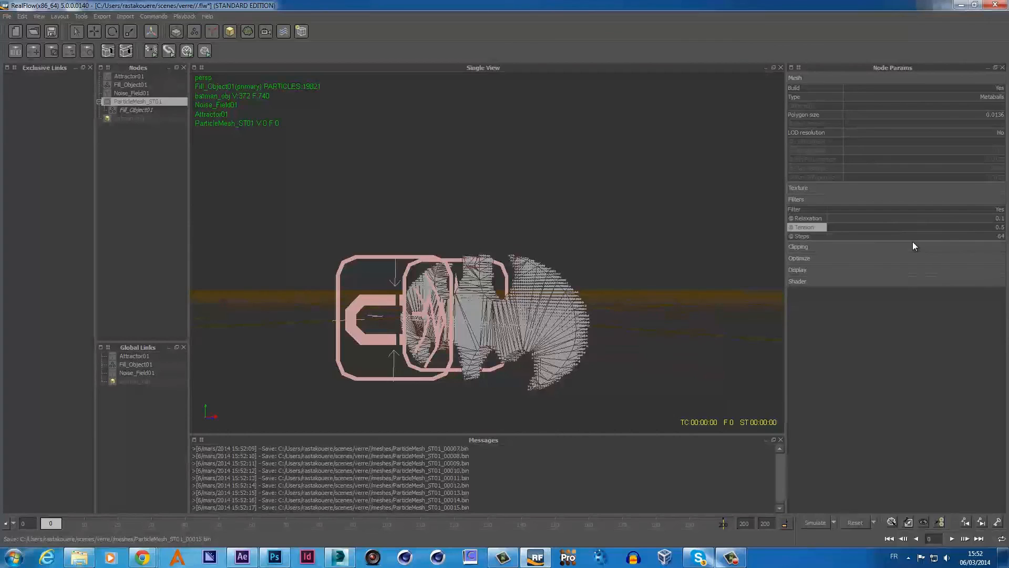
{"action": "left_click", "coordinate": [999, 237]}
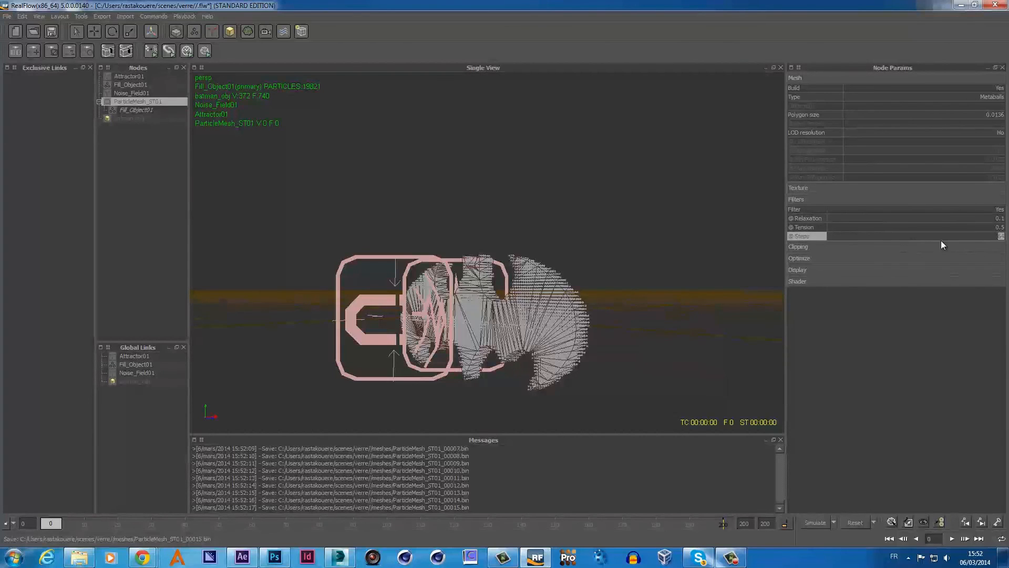
{"action": "type", "text": "1"}
{"action": "type", "text": "20"}
{"action": "key", "text": "Return"}
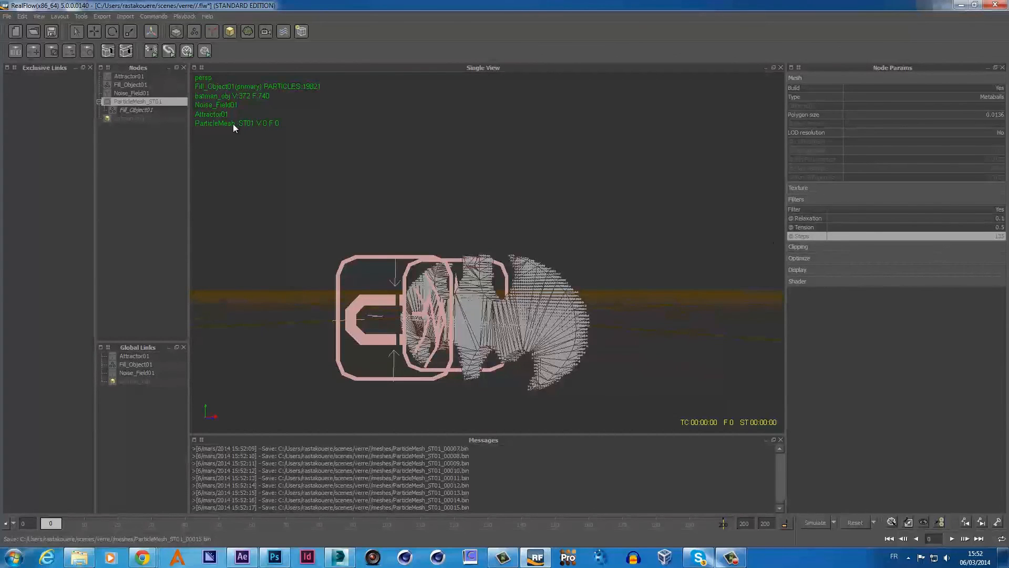
{"action": "left_click", "coordinate": [822, 520]}
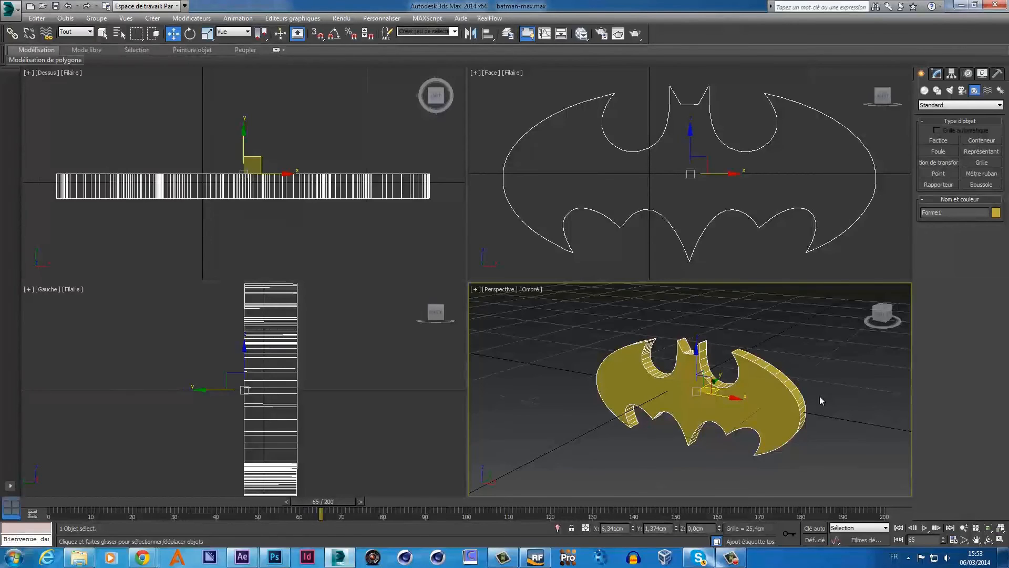
- Check the scene units setup in 3ds Max, keeping Centimètres as the display unit
{"action": "left_click", "coordinate": [381, 18]}
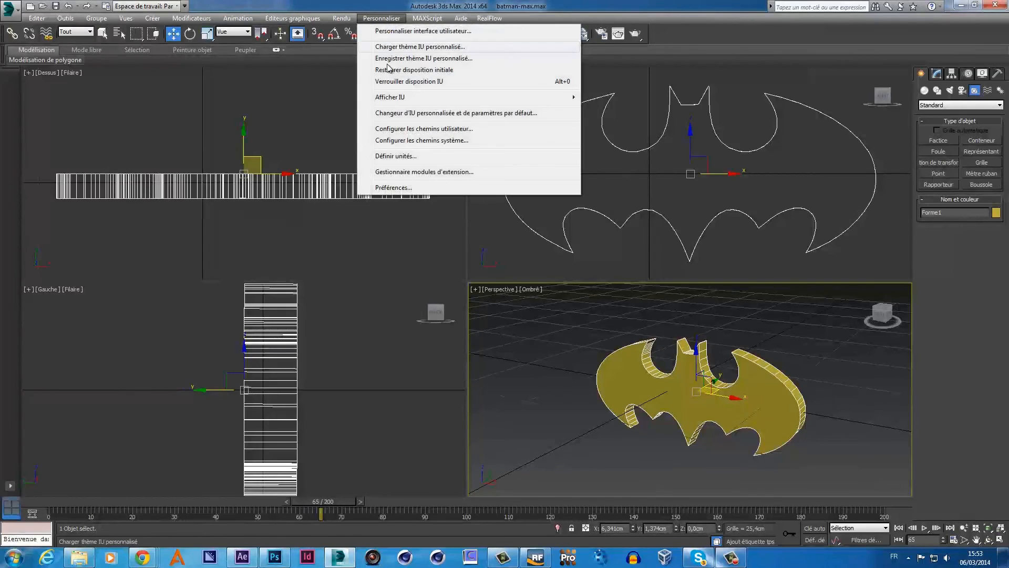
{"action": "left_click", "coordinate": [392, 156]}
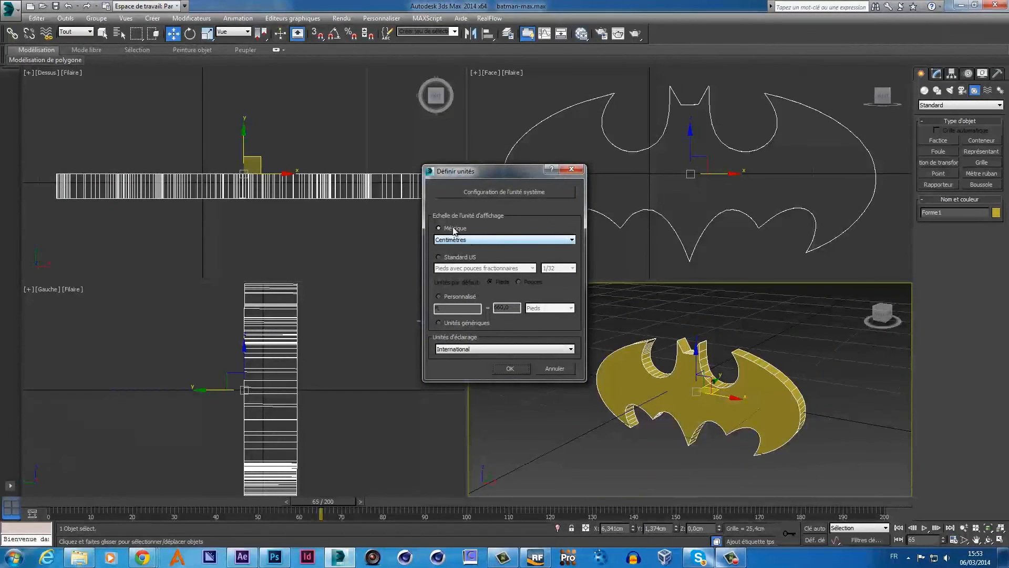
{"action": "left_click", "coordinate": [519, 240]}
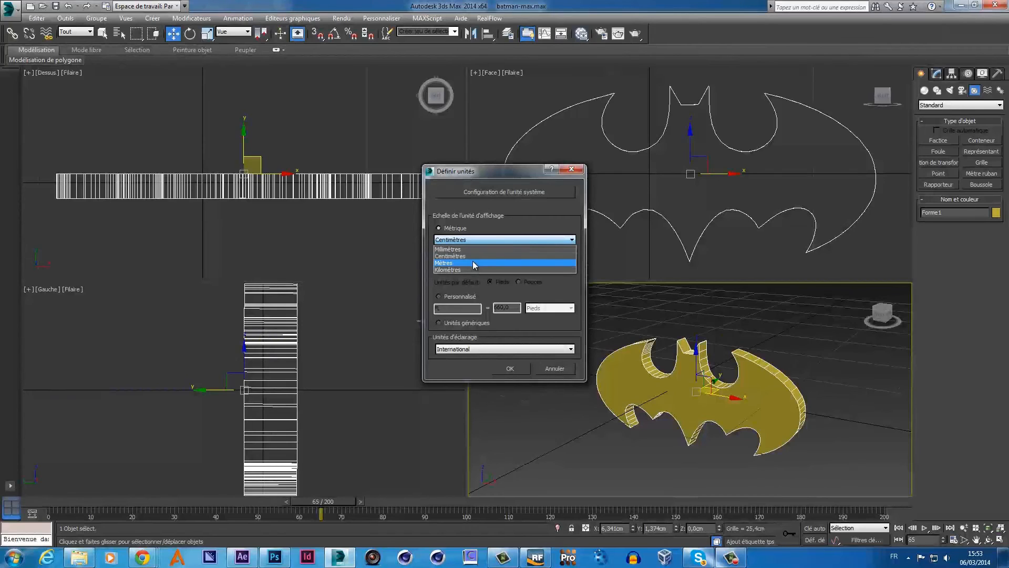
{"action": "left_click", "coordinate": [626, 302]}
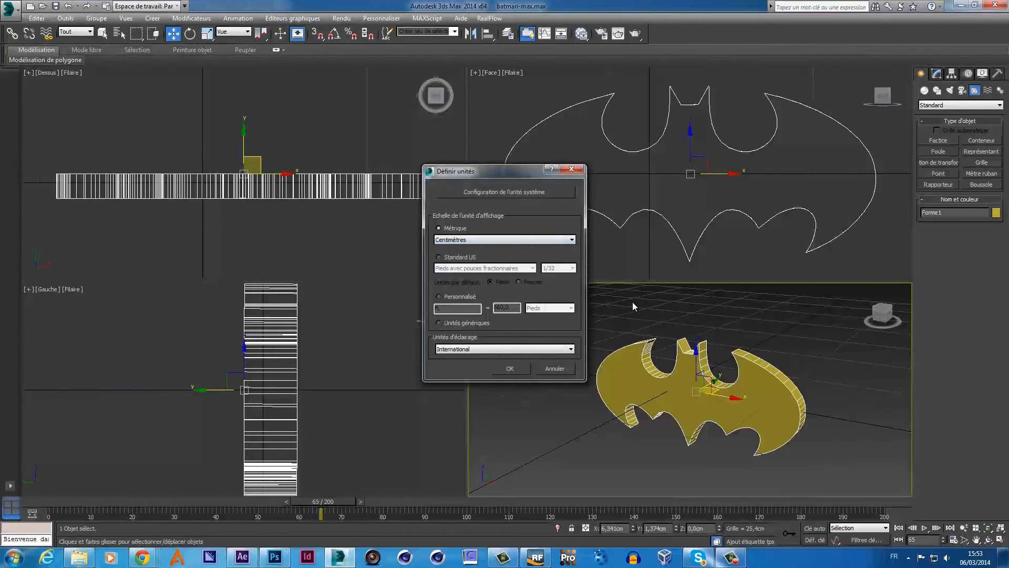
{"action": "left_click", "coordinate": [573, 170]}
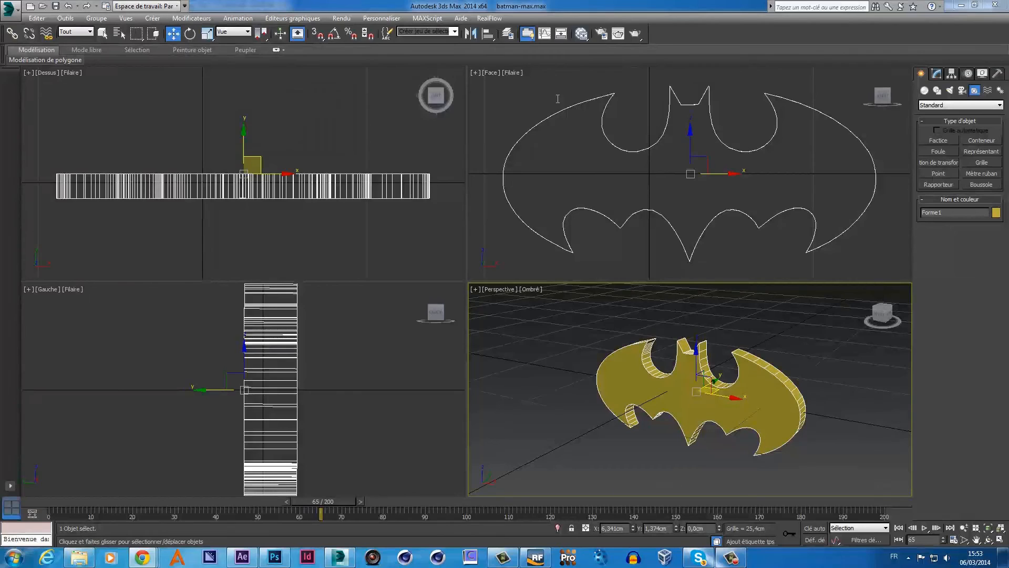
{"action": "left_click_drag", "start_coordinate": [557, 99], "coordinate": [546, 103]}
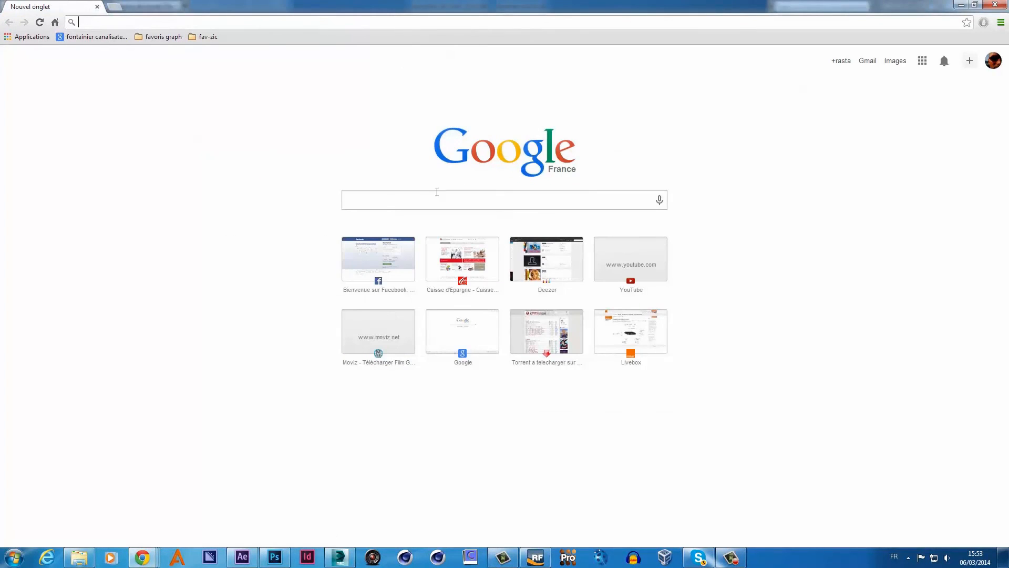
- Search Google for 'realflow' and go to the RealFlow site's download area
{"action": "left_click", "coordinate": [418, 201]}
{"action": "type", "text": "realflo"}
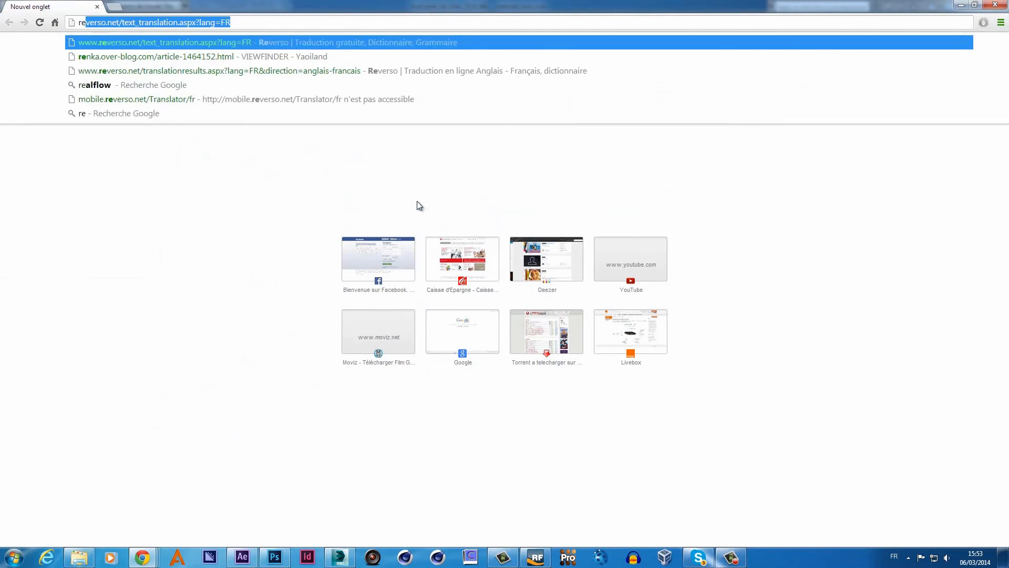
{"action": "type", "text": "w"}
{"action": "key", "text": "Return"}
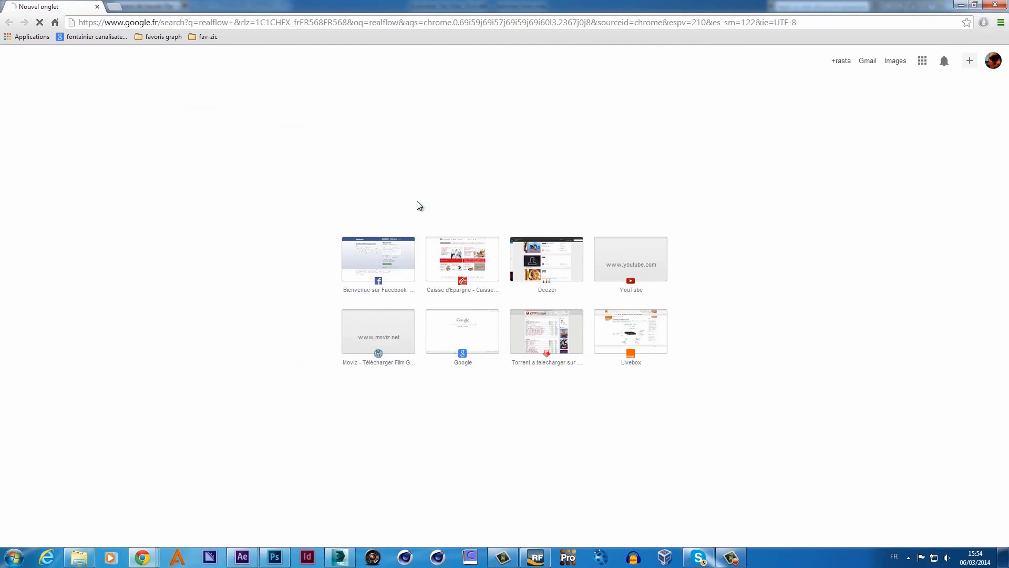
{"action": "left_click", "coordinate": [127, 141]}
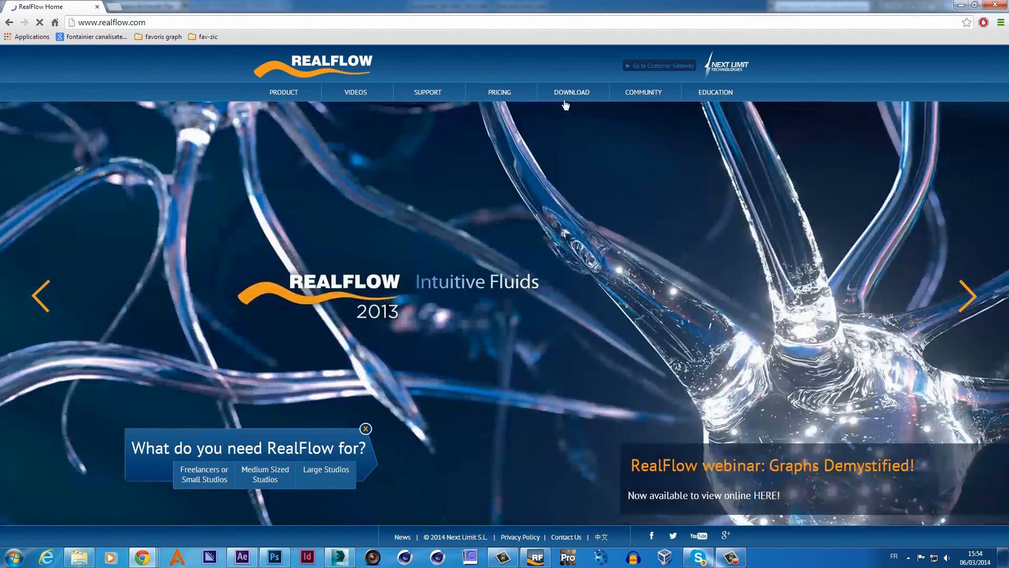
{"action": "left_click", "coordinate": [565, 103]}
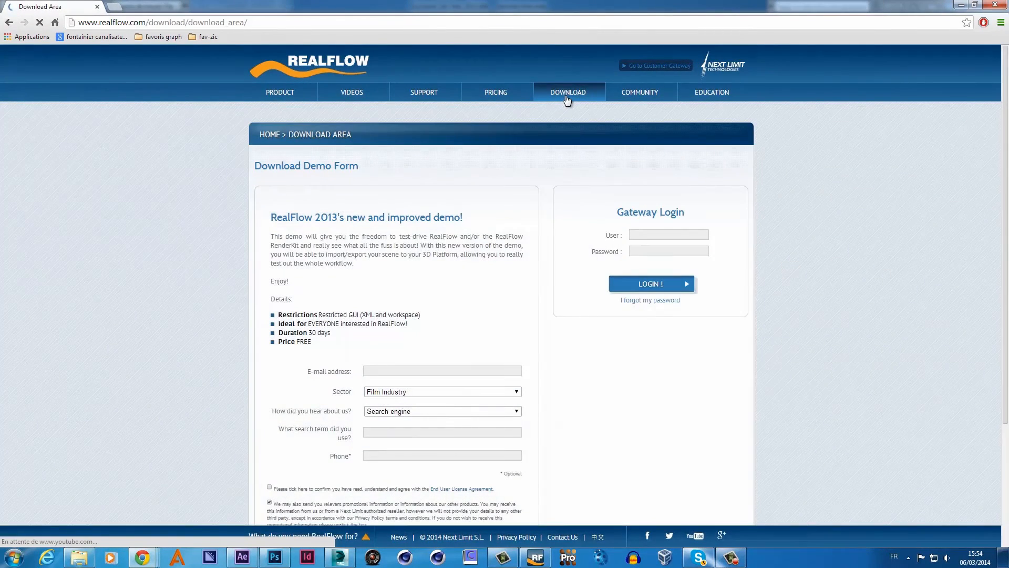
- Fill the demo form's e-mail field from autofill and enter the captcha answer
{"action": "left_click", "coordinate": [378, 369]}
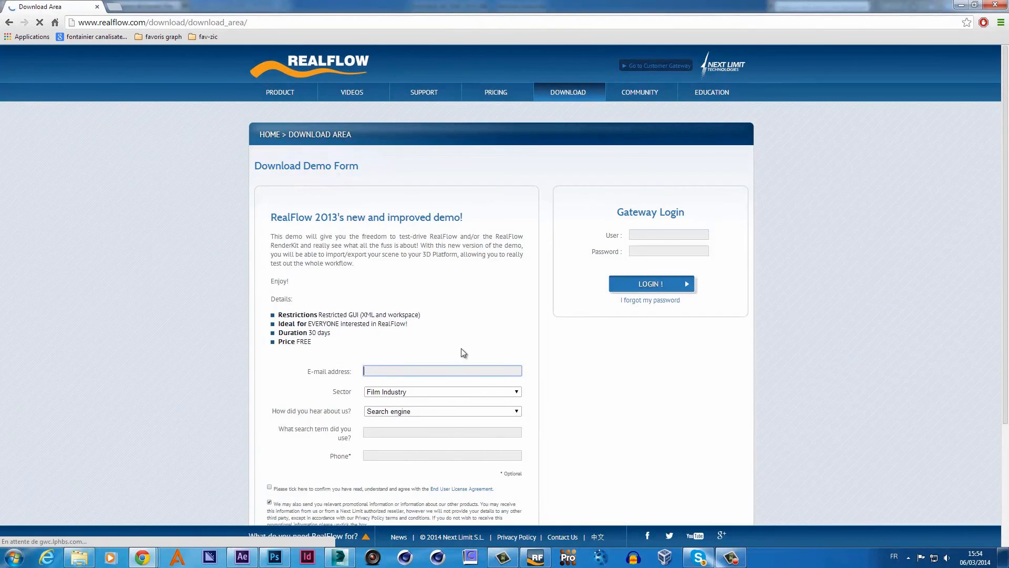
{"action": "type", "text": "r"}
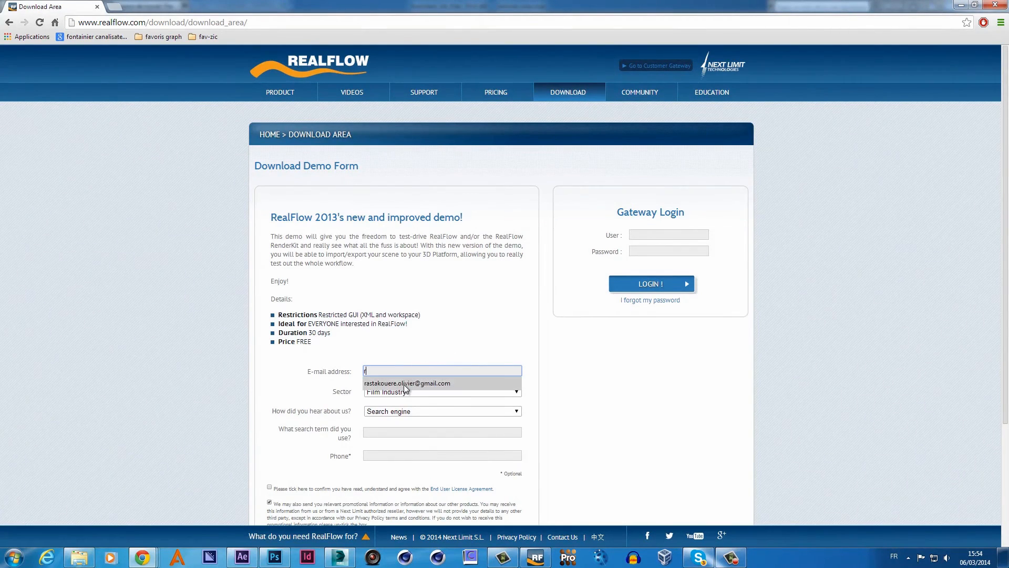
{"action": "left_click", "coordinate": [412, 383]}
{"action": "scroll", "coordinate": [392, 436], "scroll_direction": "down", "scroll_amount": 3}
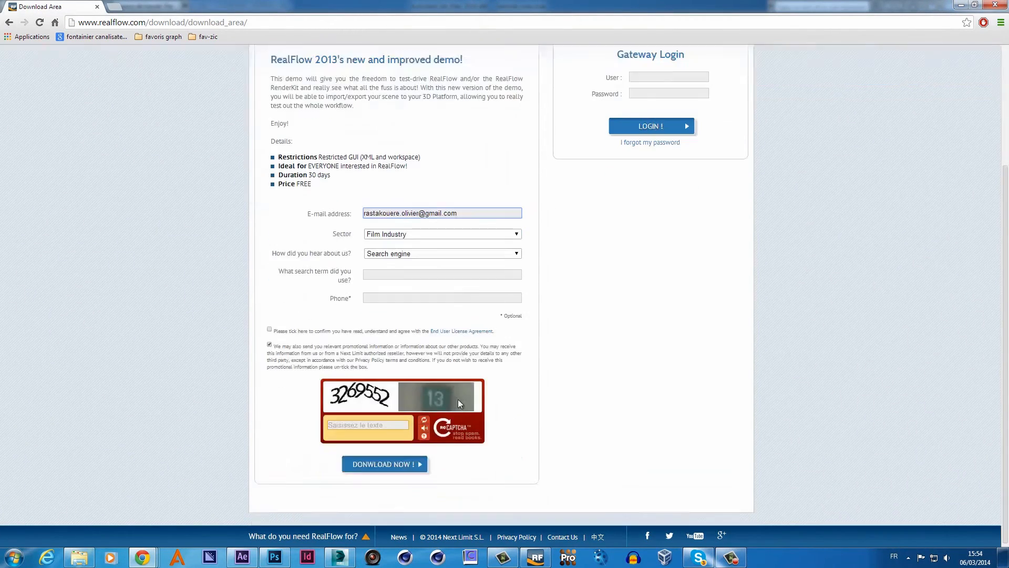
{"action": "left_click", "coordinate": [369, 424]}
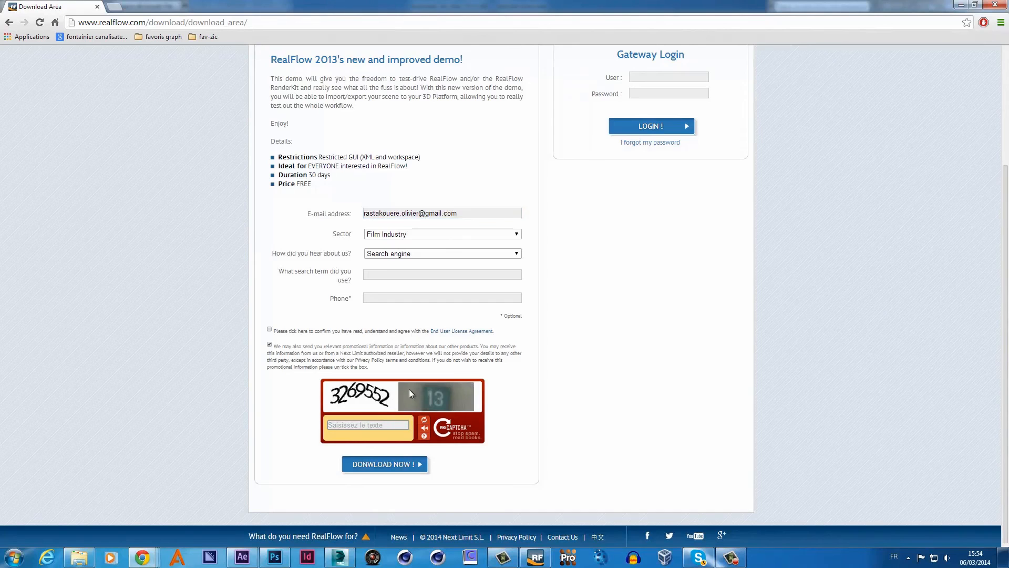
{"action": "type", "text": "326955213"}
- Accept the end user licence agreement and re-enter the captcha answer
{"action": "left_click", "coordinate": [401, 464]}
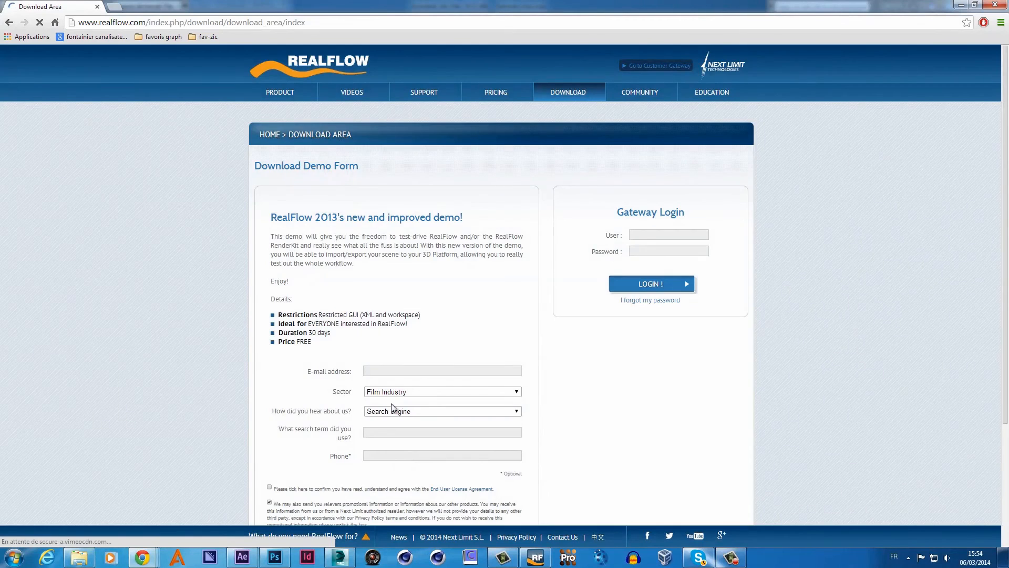
{"action": "scroll", "coordinate": [371, 408], "scroll_direction": "down", "scroll_amount": 3}
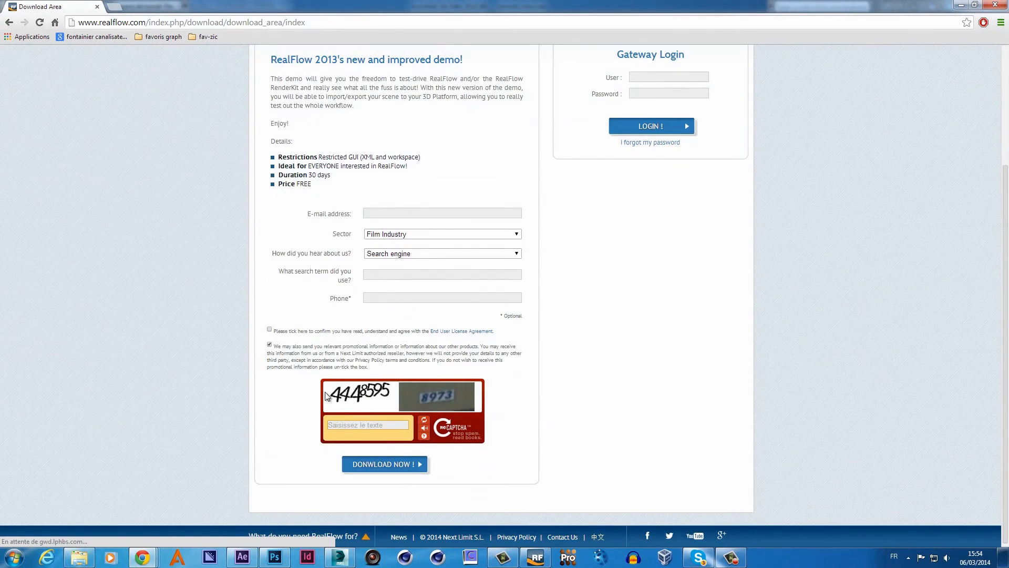
{"action": "left_click", "coordinate": [270, 330]}
{"action": "left_click", "coordinate": [363, 424]}
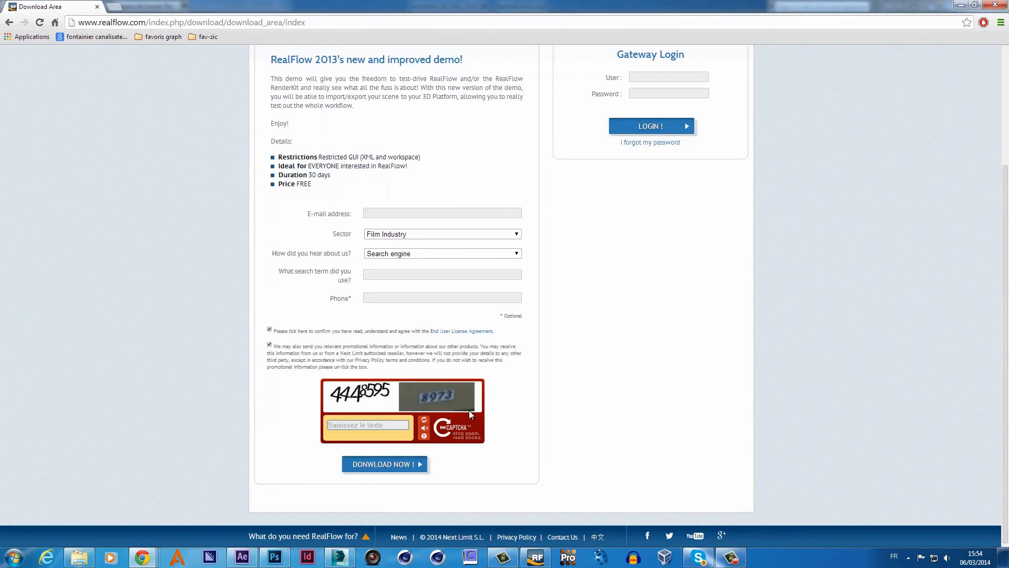
{"action": "type", "text": "44485958973"}
- Refill the e-mail field from the saved suggestion and submit the download form
{"action": "left_click", "coordinate": [476, 212]}
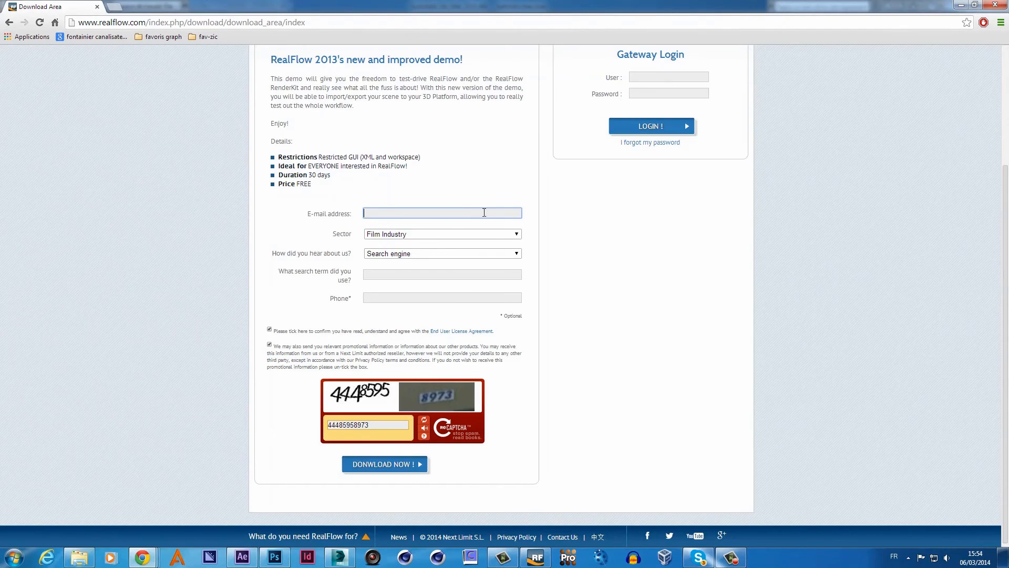
{"action": "left_click", "coordinate": [484, 213]}
{"action": "left_click", "coordinate": [469, 222]}
{"action": "left_click", "coordinate": [375, 463]}
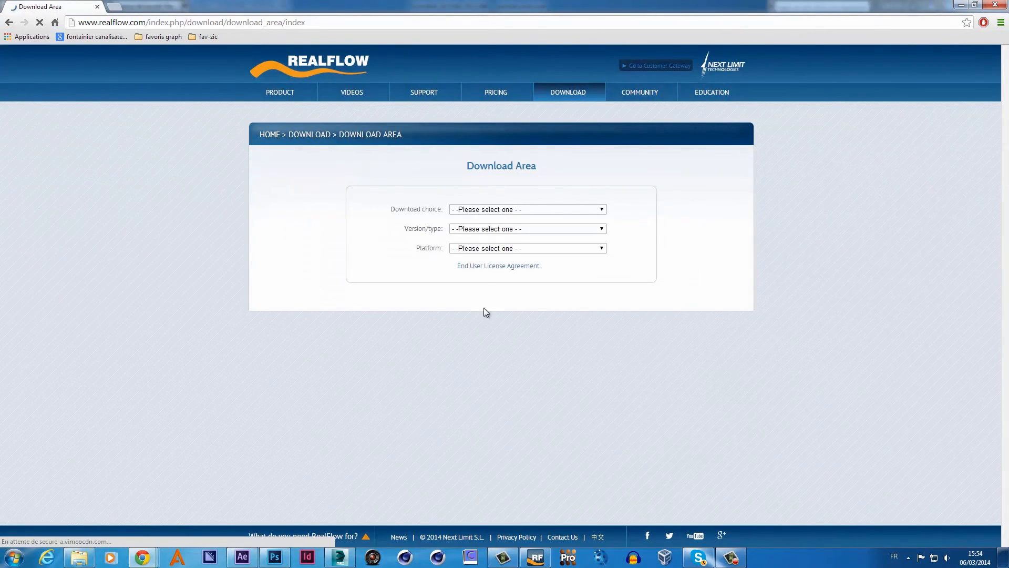
- Select Connectivity Plug-ins for 3ds Max on Windows 64, then close the browser
{"action": "left_click", "coordinate": [589, 209]}
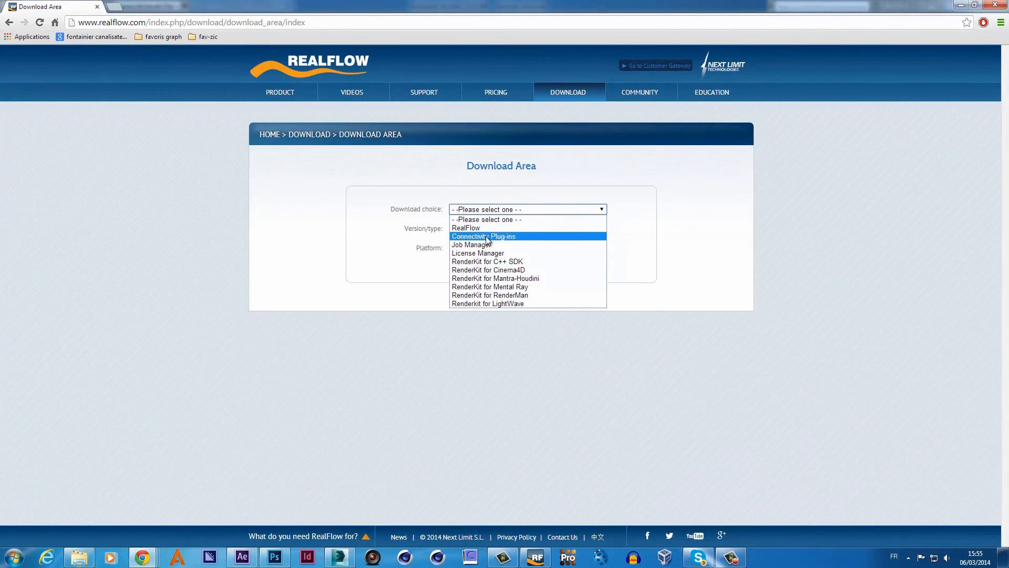
{"action": "left_click", "coordinate": [603, 237]}
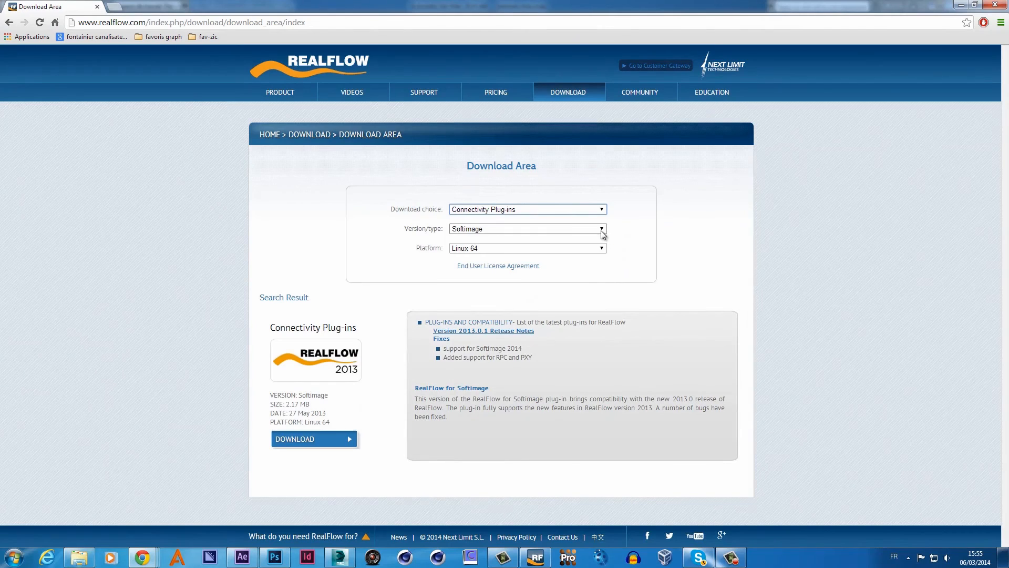
{"action": "left_click", "coordinate": [602, 230]}
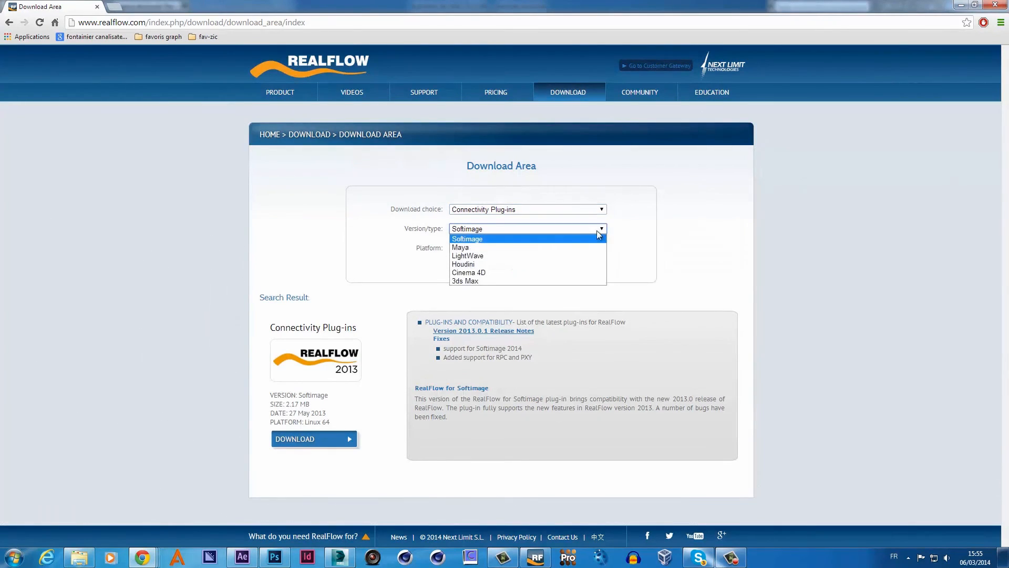
{"action": "left_click", "coordinate": [475, 282]}
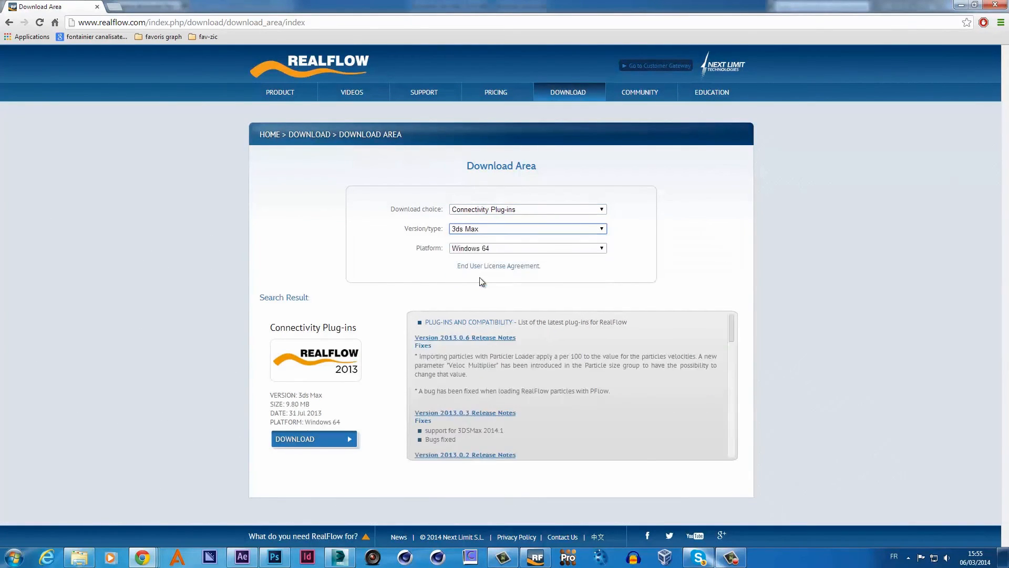
{"action": "left_click", "coordinate": [597, 250]}
{"action": "left_click", "coordinate": [596, 249]}
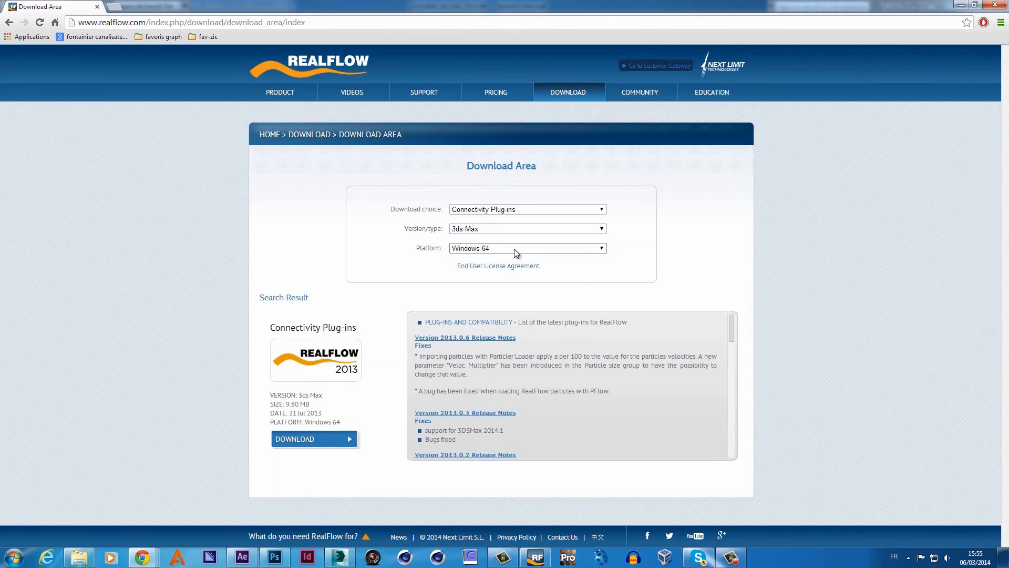
{"action": "left_click", "coordinate": [997, 5]}
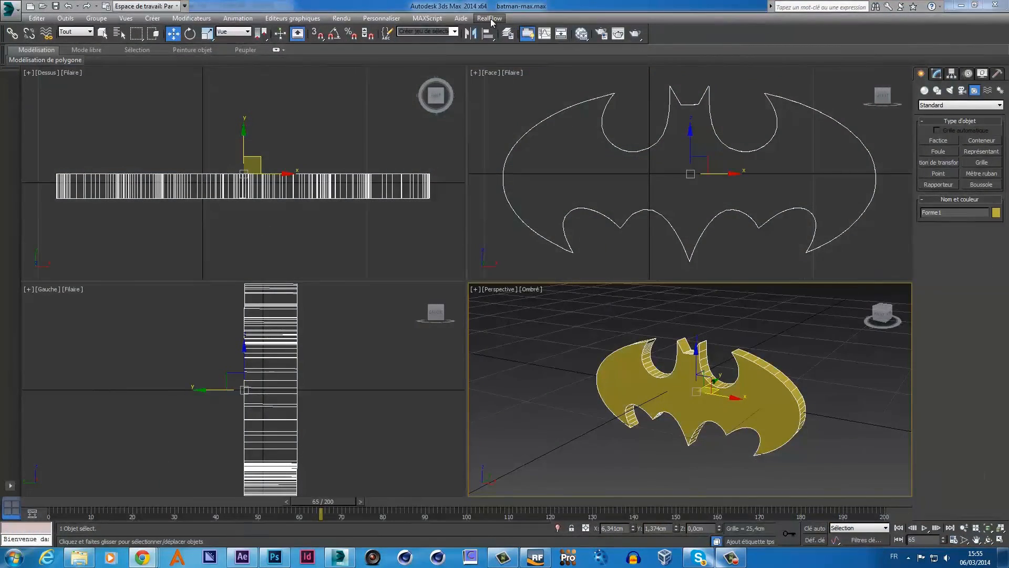
- Check the RealFlow menu in 3ds Max, clear the selection, and switch to RealFlow
{"action": "left_click", "coordinate": [490, 18]}
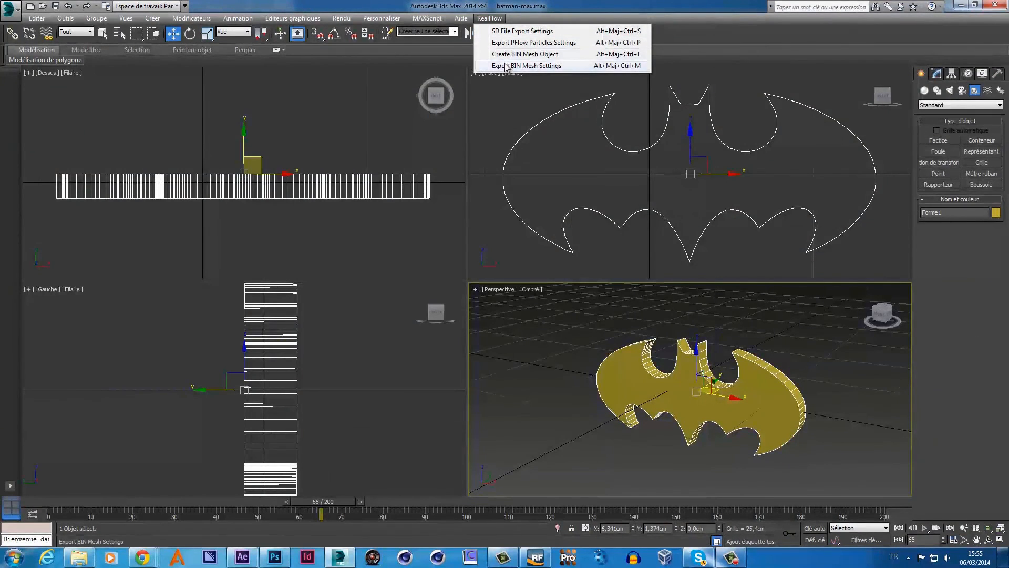
{"action": "left_click", "coordinate": [502, 107]}
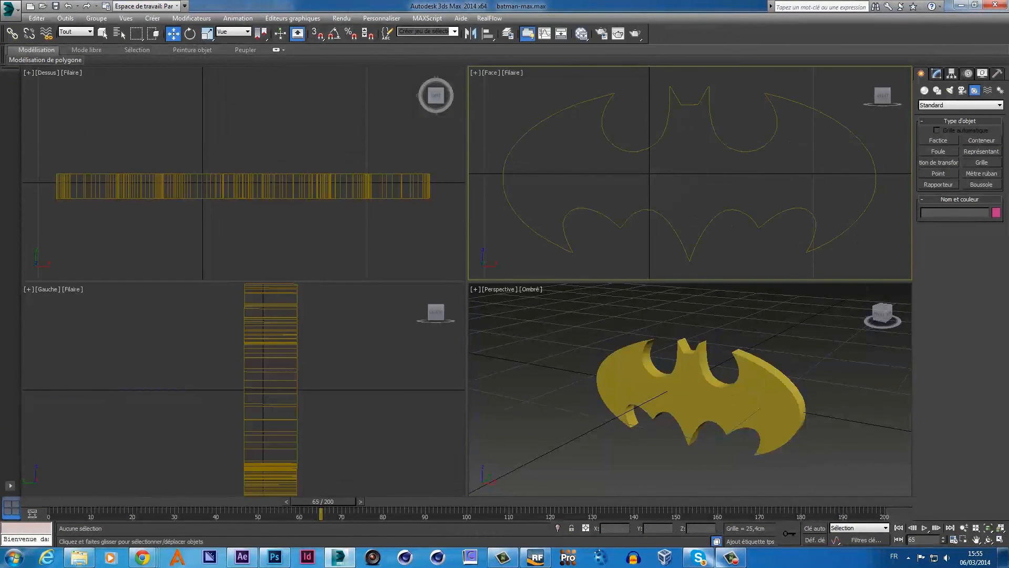
{"action": "left_click", "coordinate": [536, 558]}
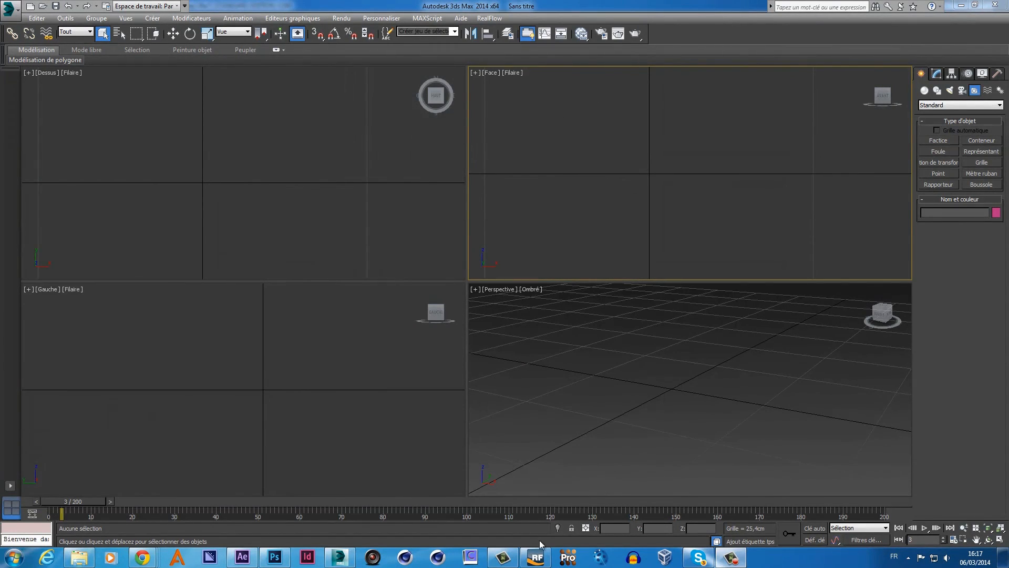
- Scrub the ParticleMesh_ST01 mesh to frame 166 and verify its 201 saved .bin files
{"action": "left_click", "coordinate": [536, 557]}
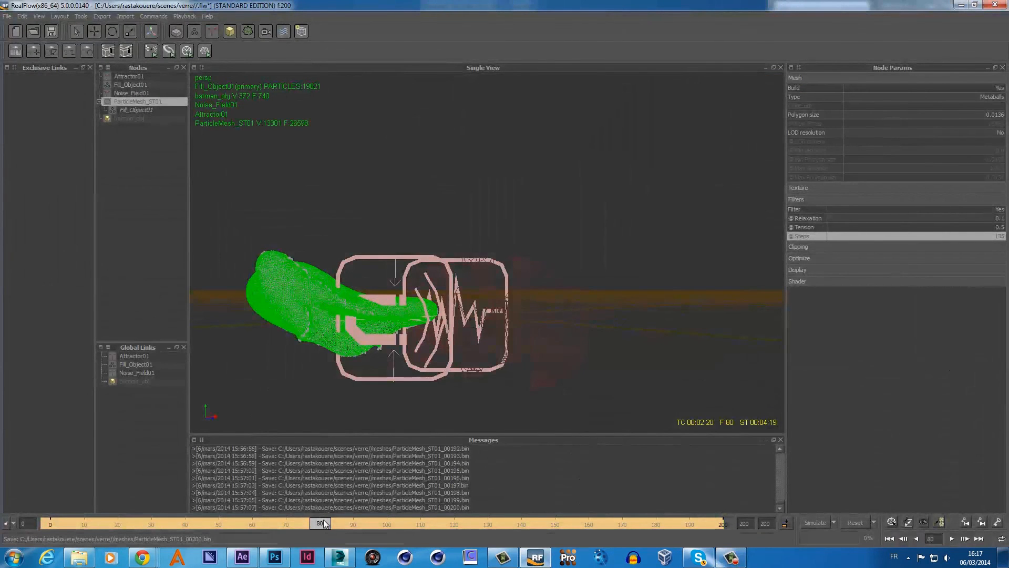
{"action": "left_click_drag", "start_coordinate": [324, 524], "coordinate": [611, 524]}
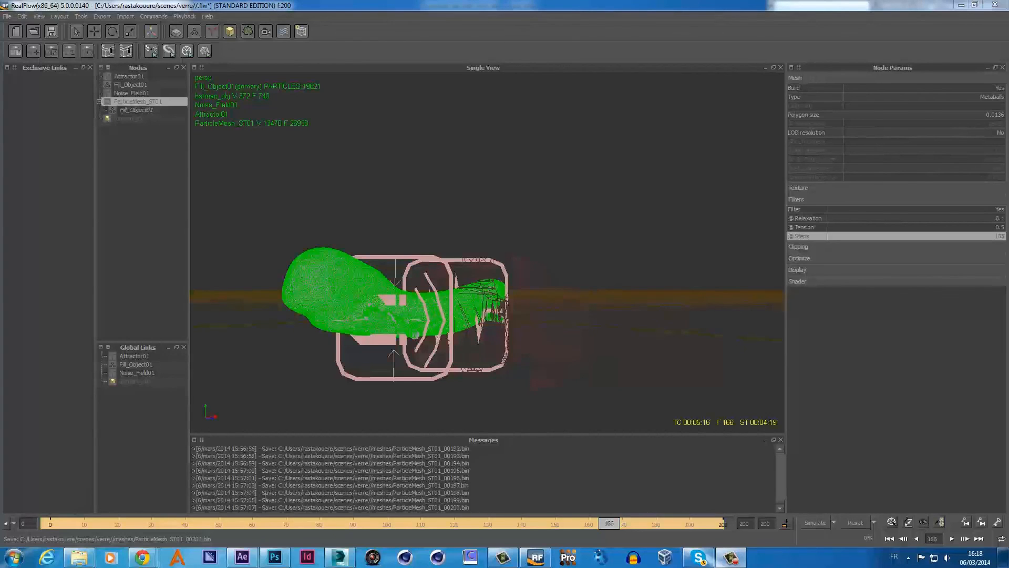
{"action": "left_click_drag", "start_coordinate": [262, 494], "coordinate": [470, 493]}
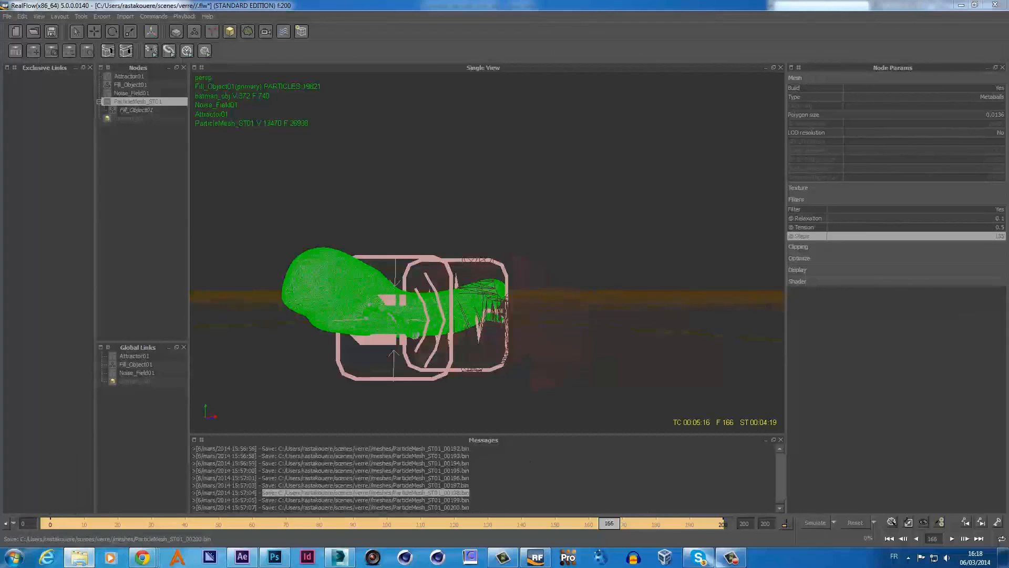
{"action": "left_click_drag", "start_coordinate": [1008, 79], "coordinate": [598, 42]}
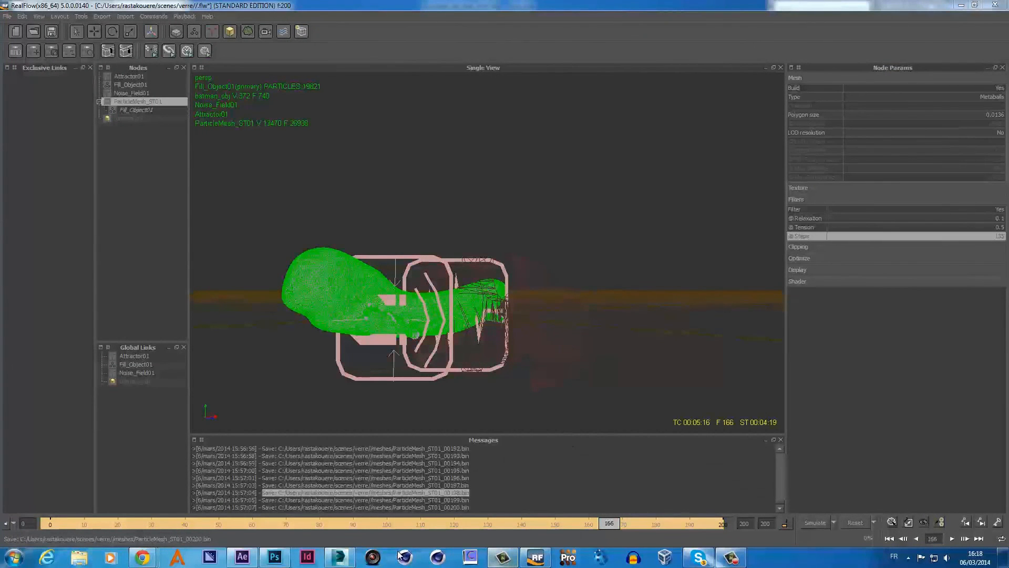
{"action": "left_click", "coordinate": [340, 559]}
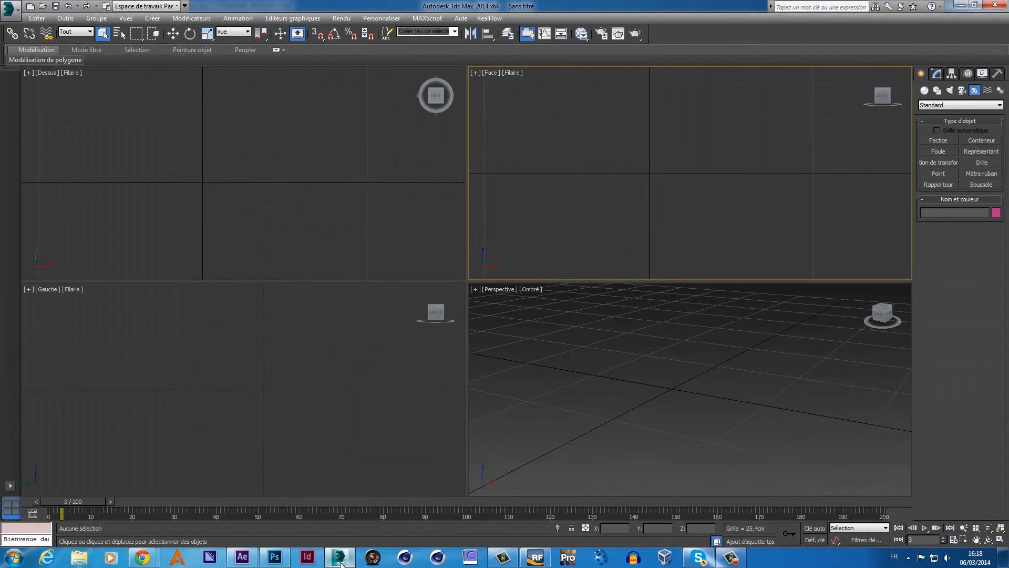
- Start a new blank scene and make the Perspective view active in the four-view layout
{"action": "left_click", "coordinate": [1001, 529]}
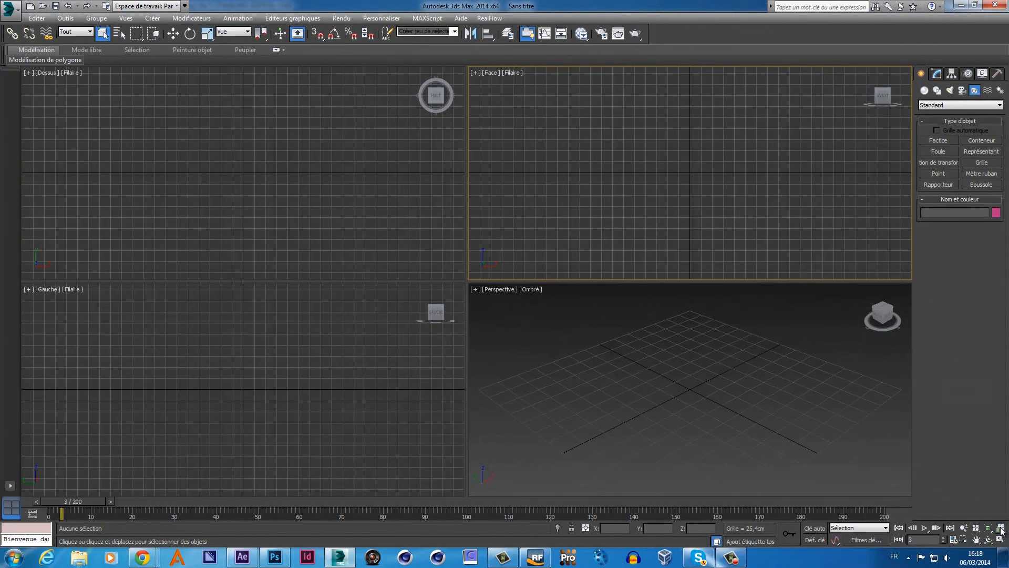
{"action": "left_click", "coordinate": [30, 8]}
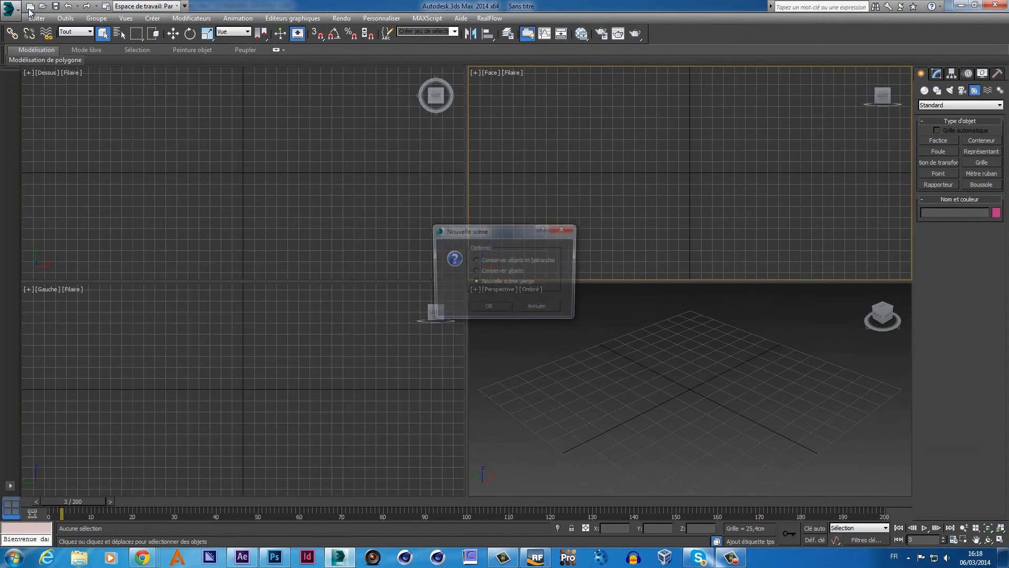
{"action": "left_click", "coordinate": [493, 307]}
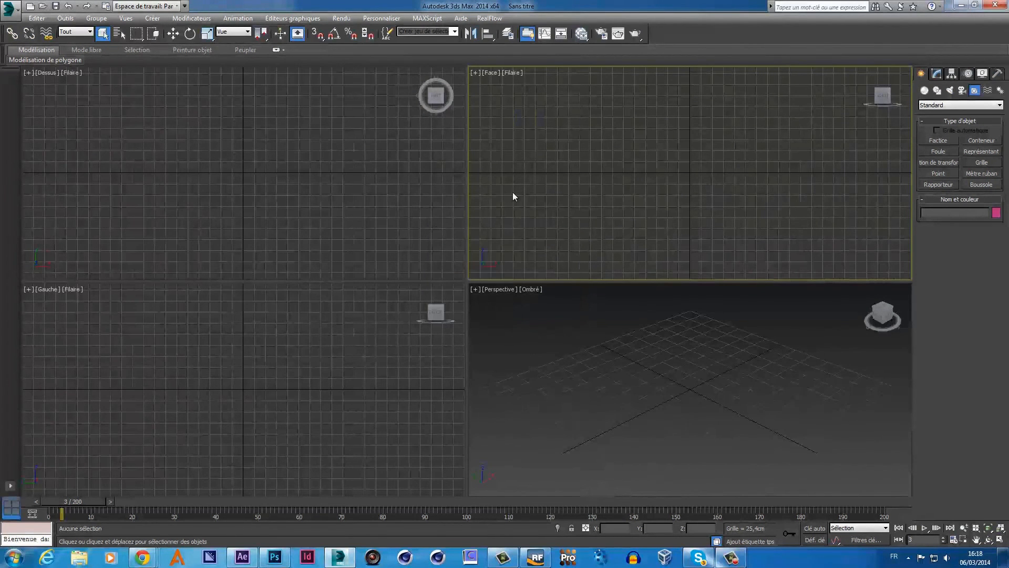
{"action": "left_click", "coordinate": [565, 319]}
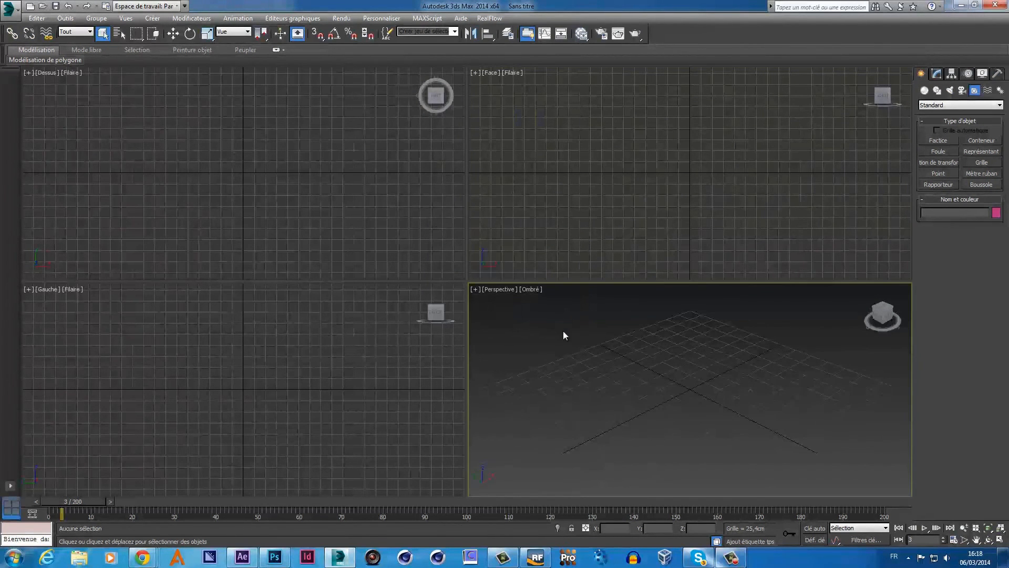
{"action": "key", "text": "alt+w"}
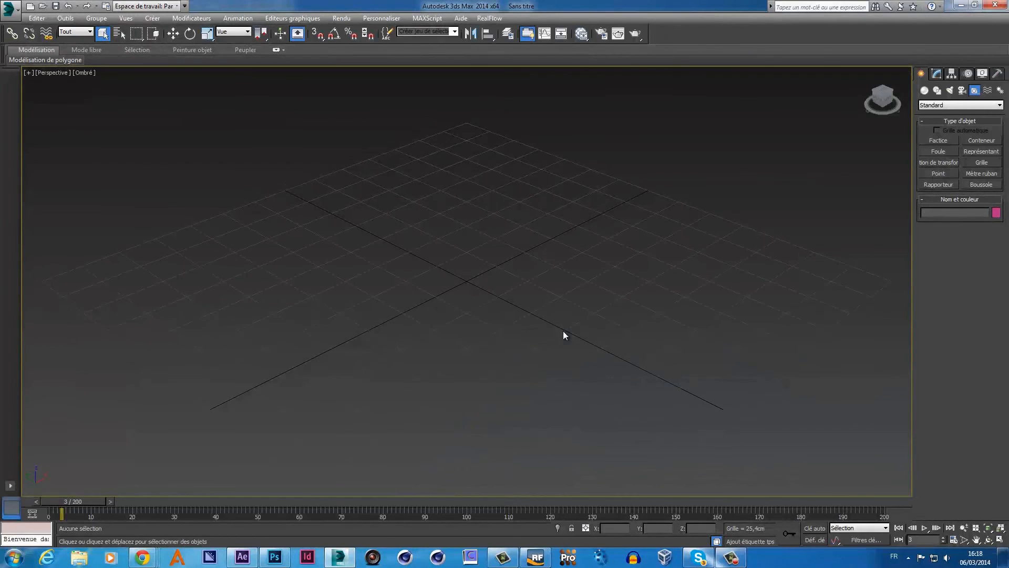
{"action": "key", "text": "alt+w"}
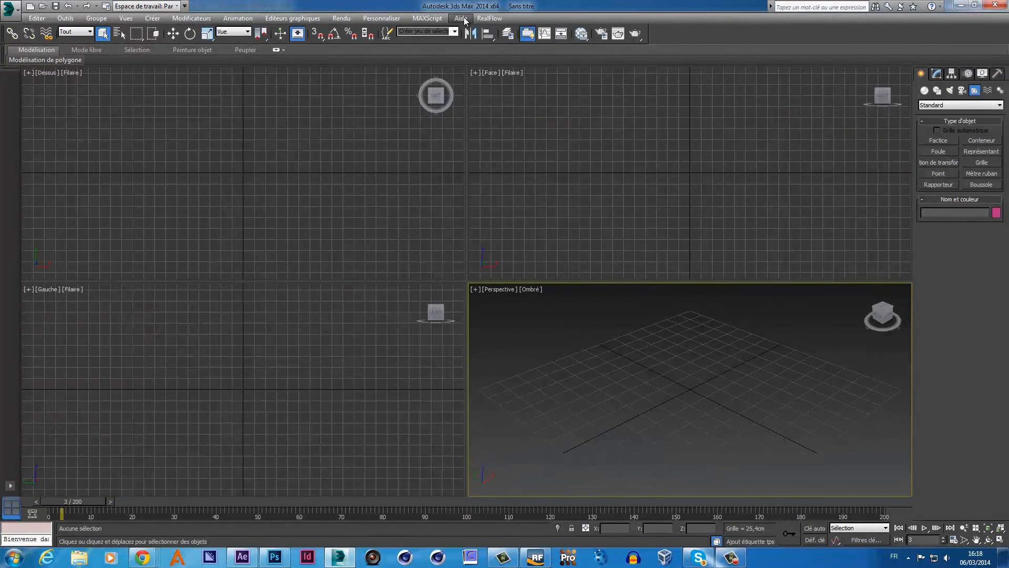
- Create a RealFlow BIN mesh object and load ParticleMesh_ST01_00000 from the meshes folder
{"action": "left_click", "coordinate": [490, 19]}
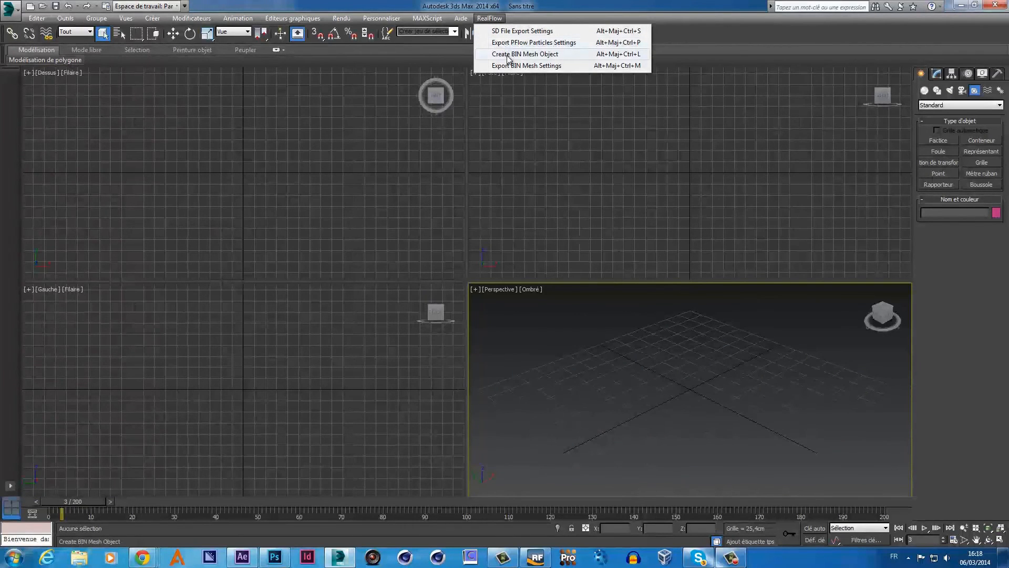
{"action": "left_click", "coordinate": [508, 56]}
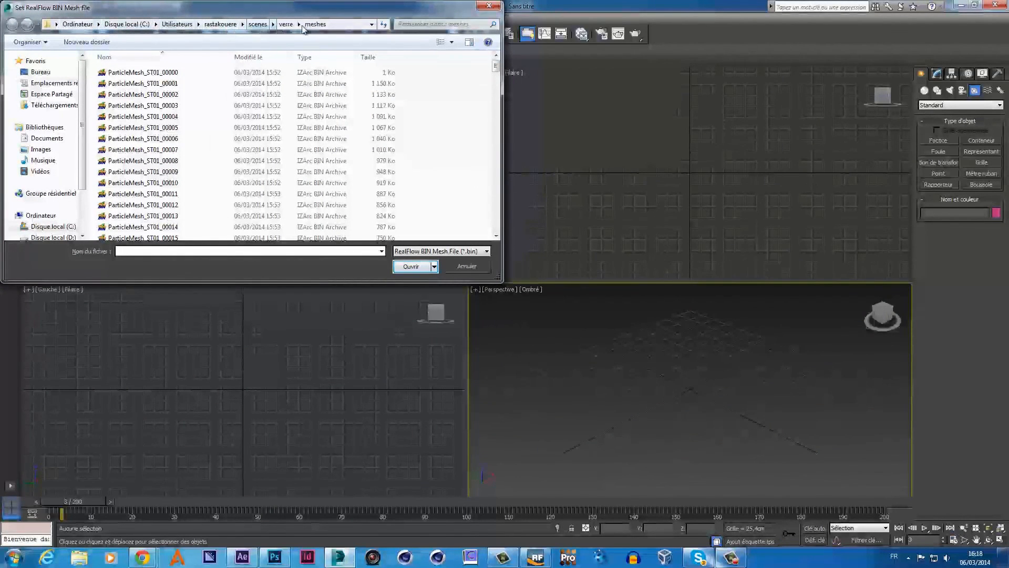
{"action": "double_click", "coordinate": [149, 74]}
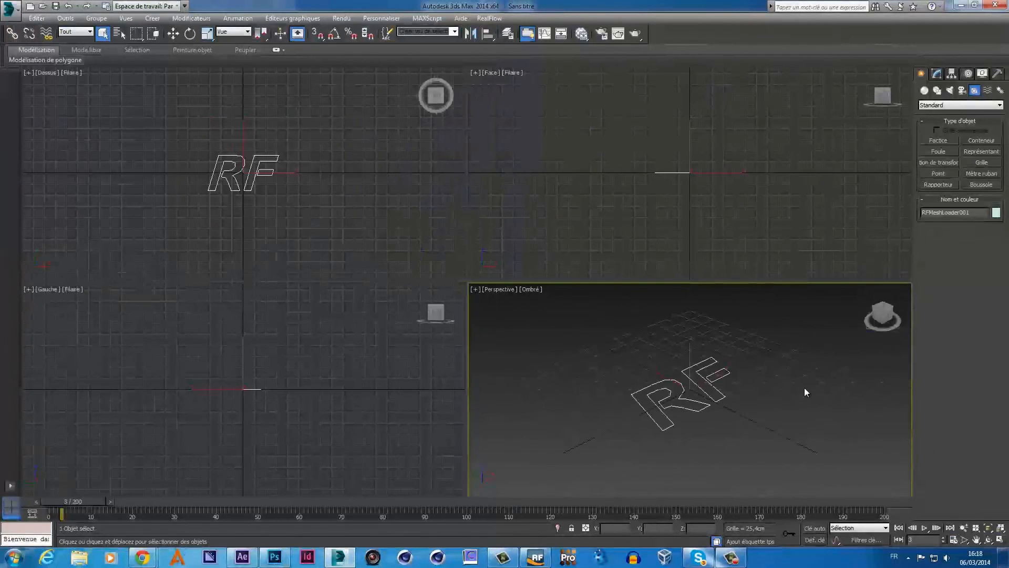
- Maximize the Perspective view, frame the fluid mesh, return to frame 1 and orbit to face the bat
{"action": "left_click", "coordinate": [805, 392]}
{"action": "key", "text": "alt+w"}
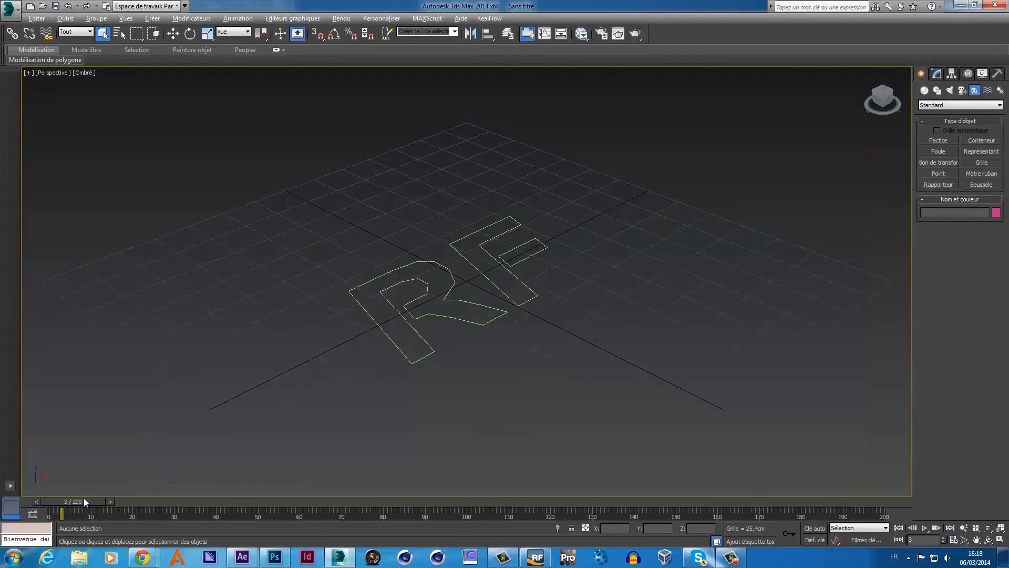
{"action": "left_click_drag", "start_coordinate": [84, 498], "coordinate": [139, 508]}
{"action": "key", "text": "q"}
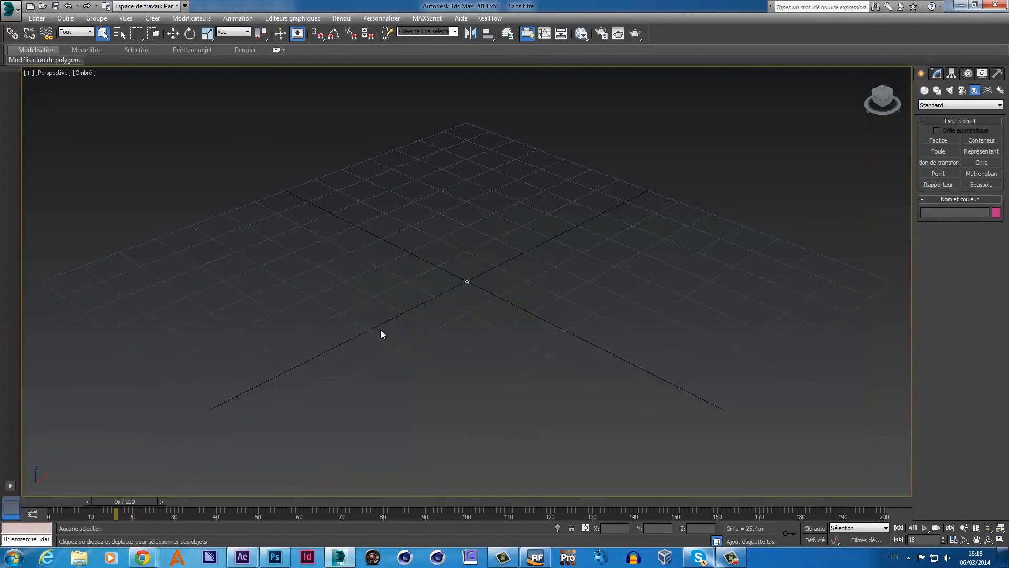
{"action": "left_click", "coordinate": [1001, 528]}
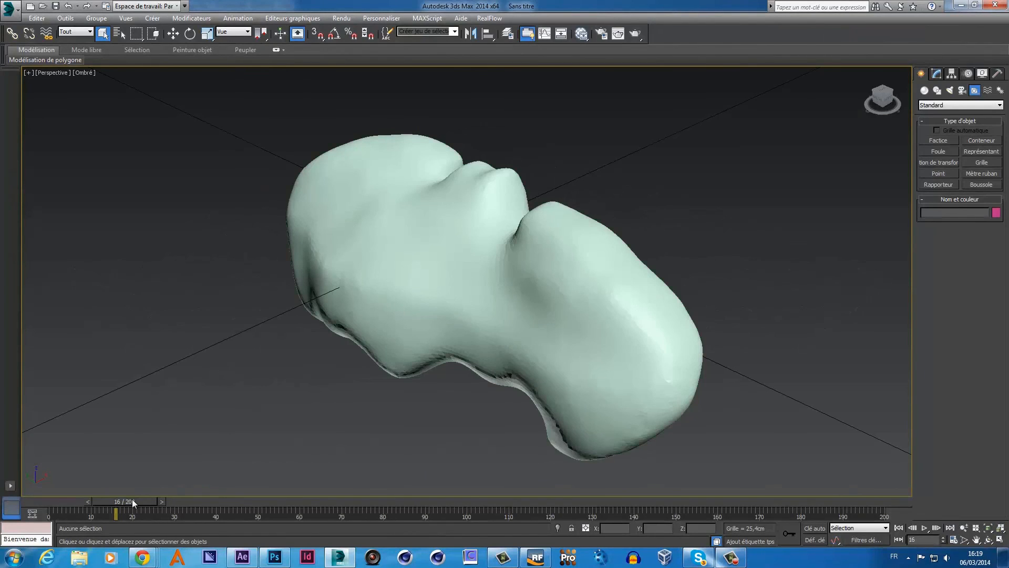
{"action": "left_click_drag", "start_coordinate": [131, 500], "coordinate": [76, 499]}
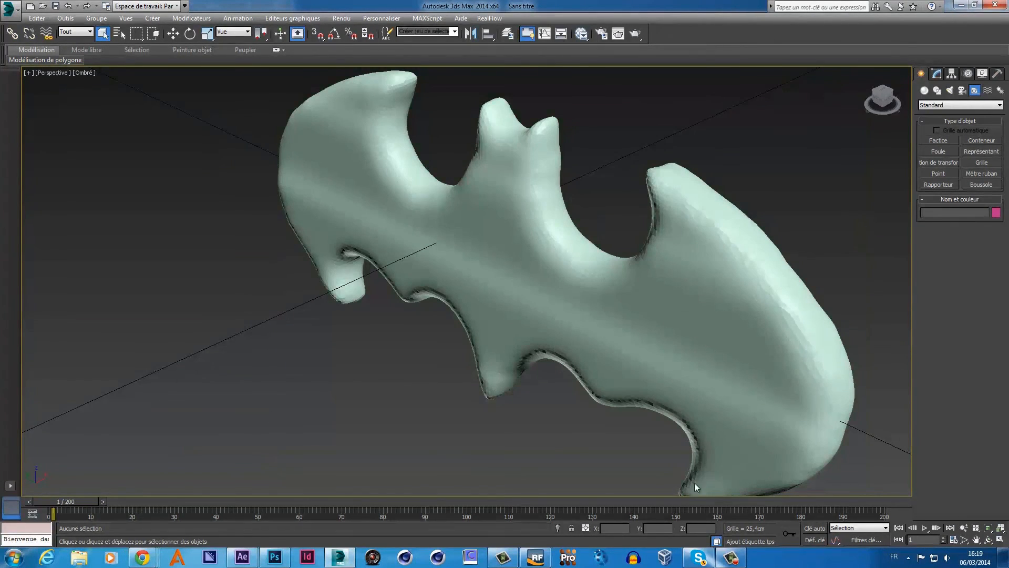
{"action": "left_click", "coordinate": [988, 540]}
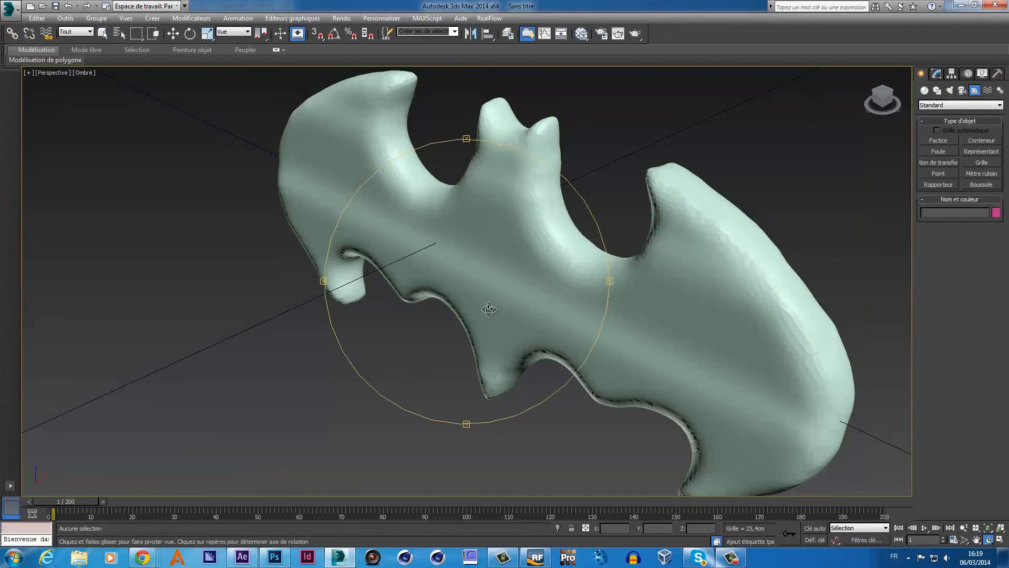
{"action": "left_click_drag", "start_coordinate": [489, 309], "coordinate": [529, 295]}
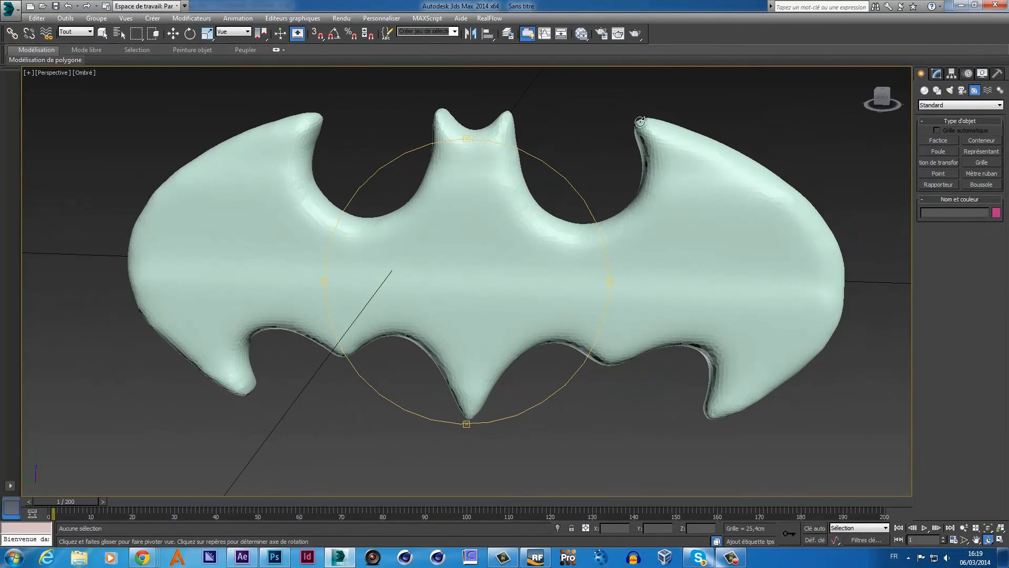
{"action": "left_click", "coordinate": [618, 34]}
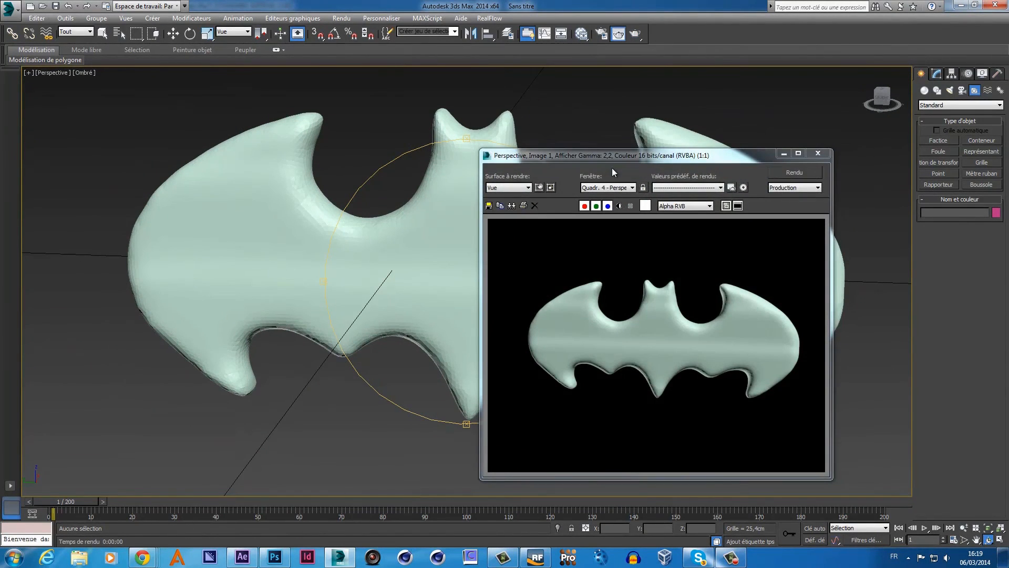
{"action": "left_click", "coordinate": [797, 153]}
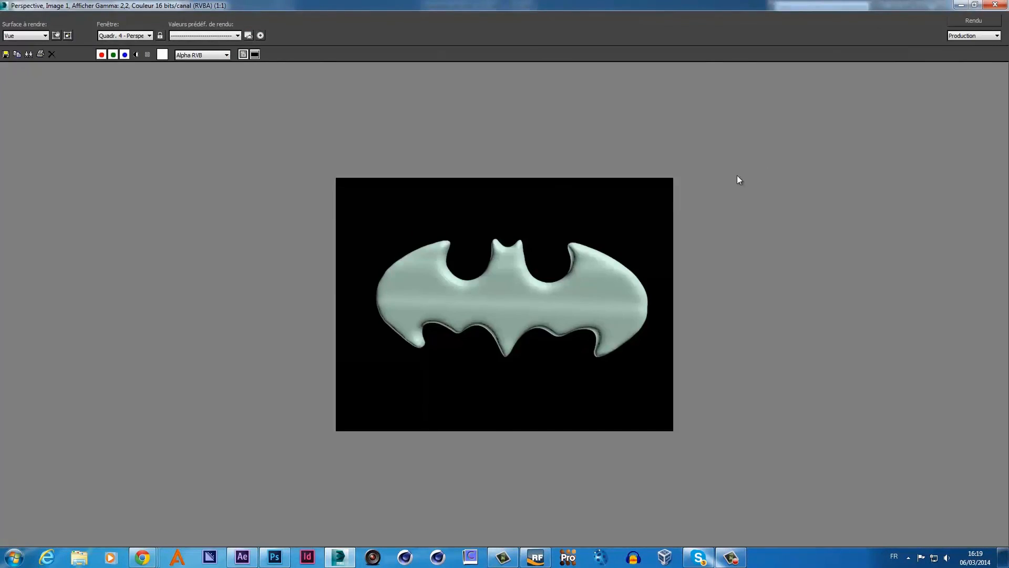
{"action": "scroll", "coordinate": [666, 275], "scroll_direction": "up", "scroll_amount": 4}
{"action": "scroll", "coordinate": [666, 275], "scroll_direction": "down", "scroll_amount": 2}
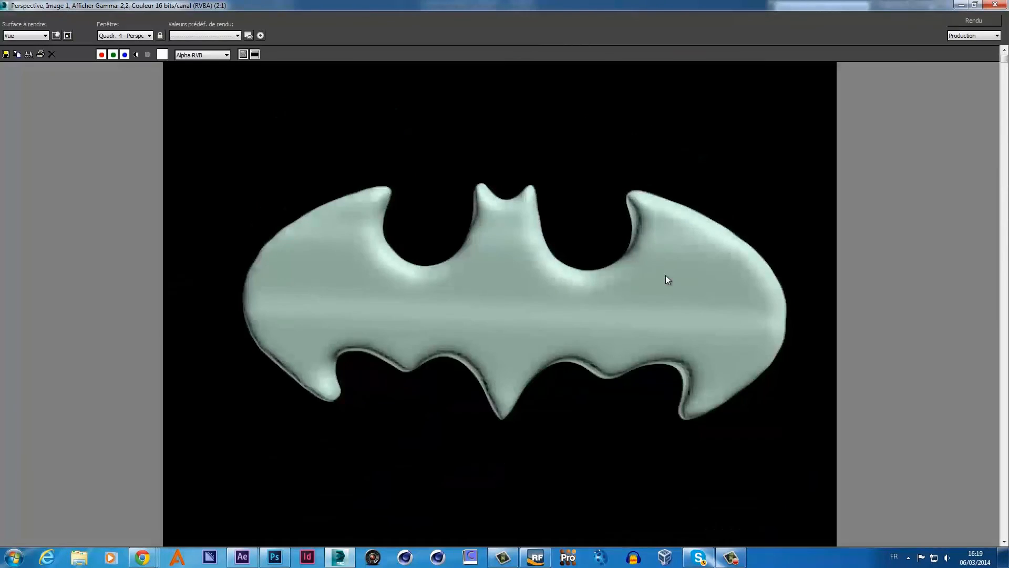
{"action": "scroll", "coordinate": [666, 276], "scroll_direction": "up", "scroll_amount": 1}
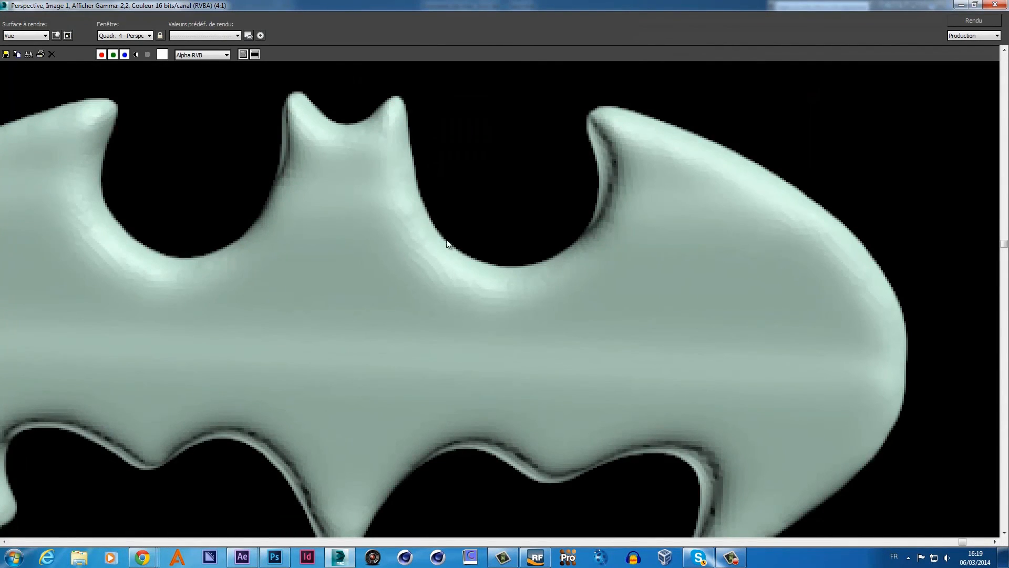
{"action": "left_click", "coordinate": [996, 5]}
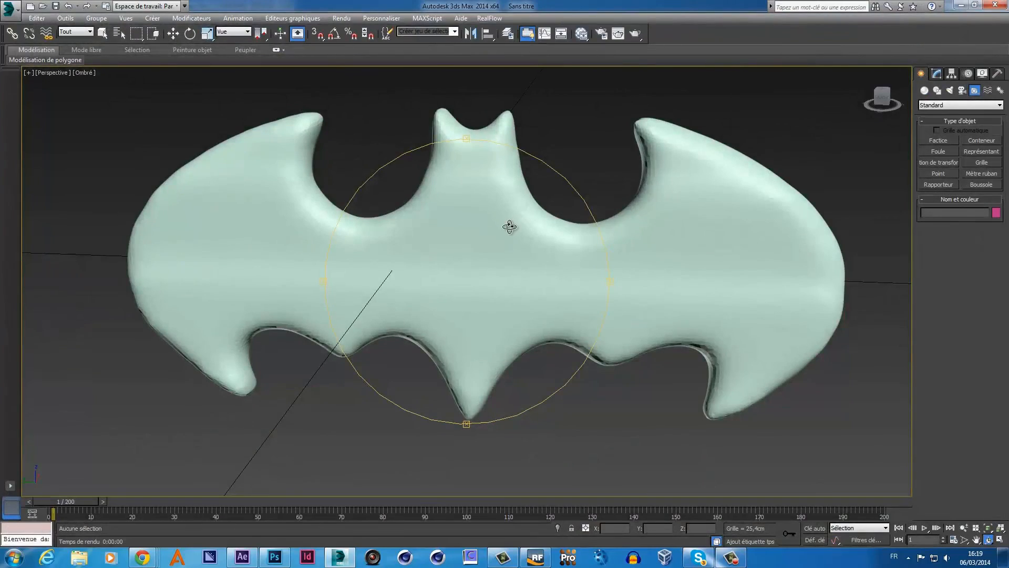
- Orbit around the bat mesh to view it from the front and bring up the modifier stack
{"action": "mouse_move", "coordinate": [502, 218]}
{"action": "left_mouse_down"}
{"action": "mouse_move", "coordinate": [489, 219]}
{"action": "mouse_move", "coordinate": [500, 215]}
{"action": "left_mouse_up"}
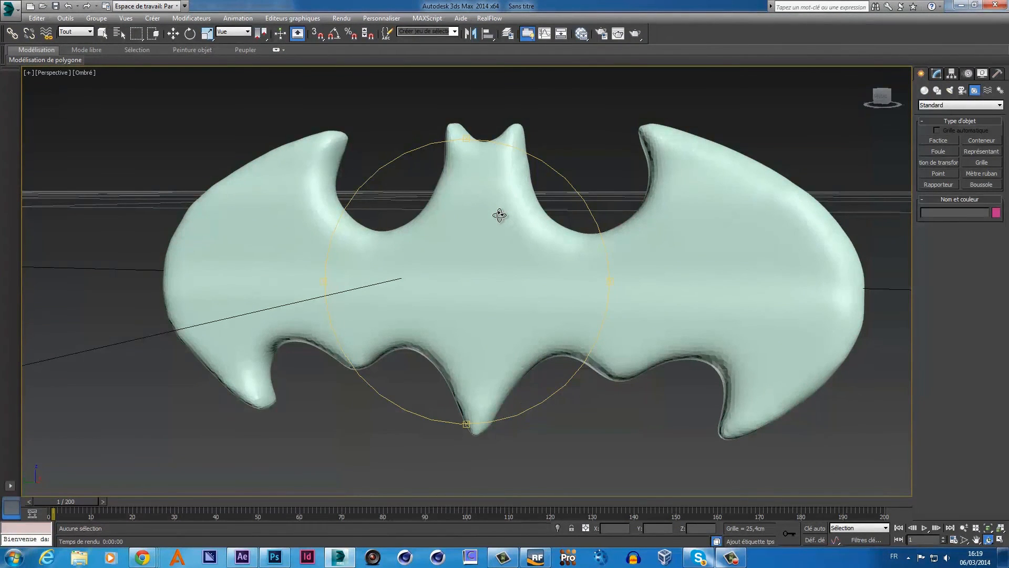
{"action": "key", "text": "q"}
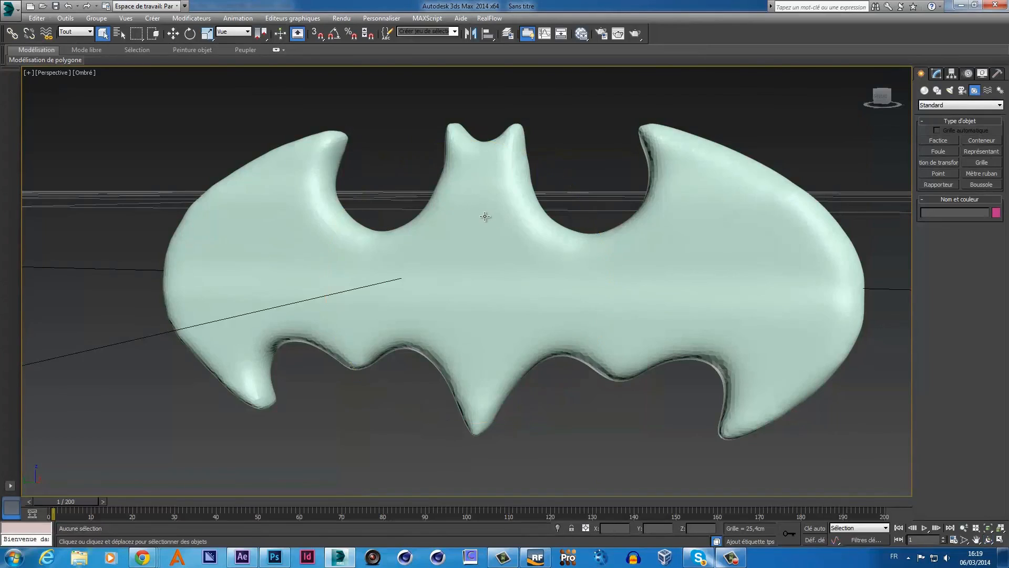
{"action": "left_click", "coordinate": [484, 215]}
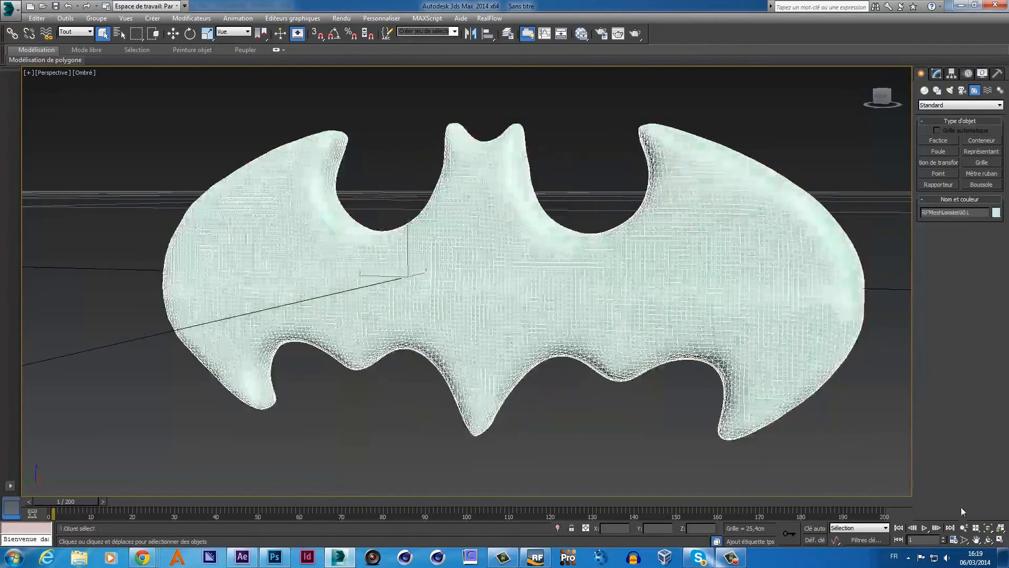
{"action": "left_click", "coordinate": [988, 540]}
{"action": "left_click_drag", "start_coordinate": [560, 282], "coordinate": [575, 291]}
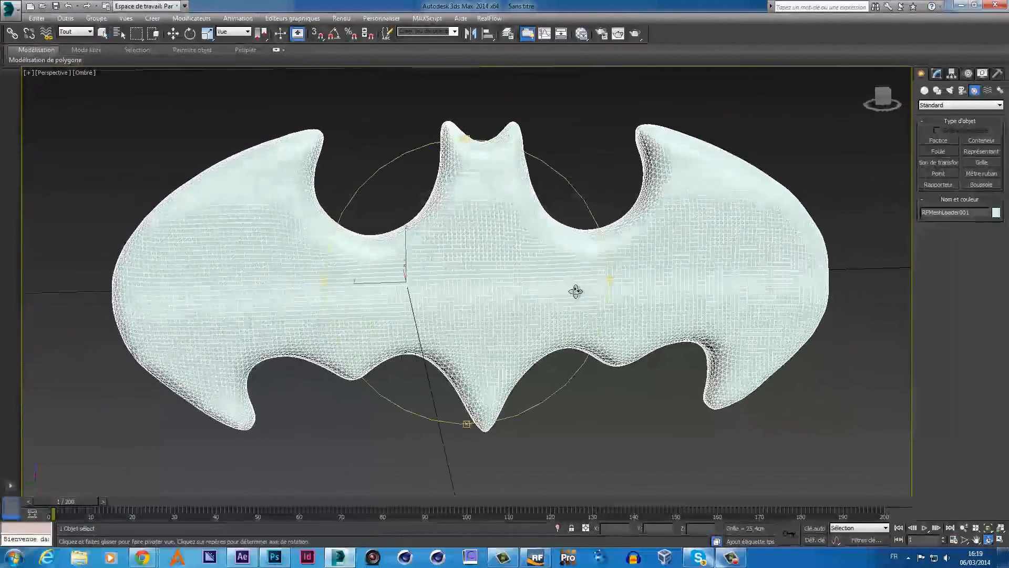
{"action": "key", "text": "Escape"}
{"action": "left_click", "coordinate": [609, 101]}
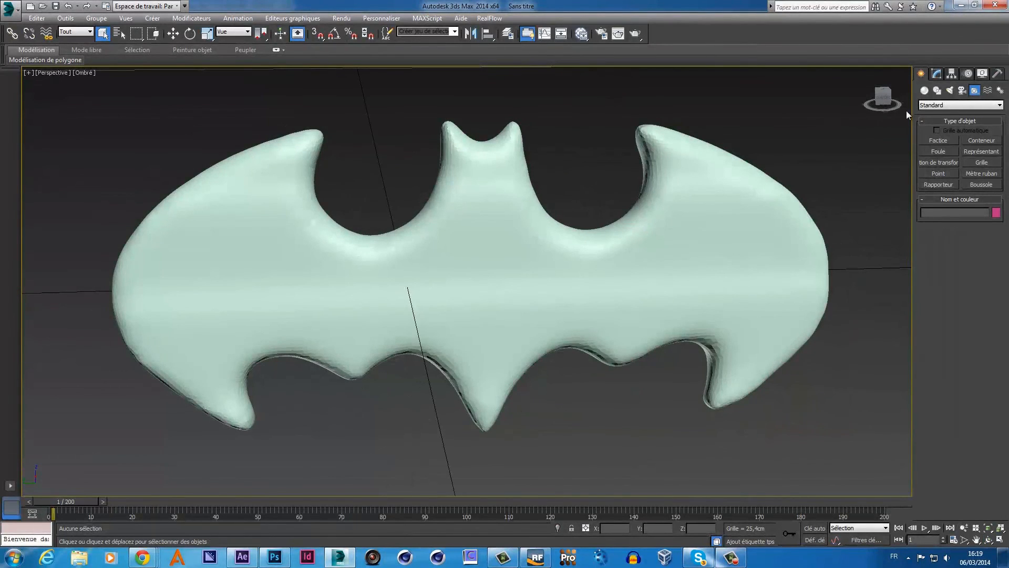
{"action": "left_click", "coordinate": [933, 77]}
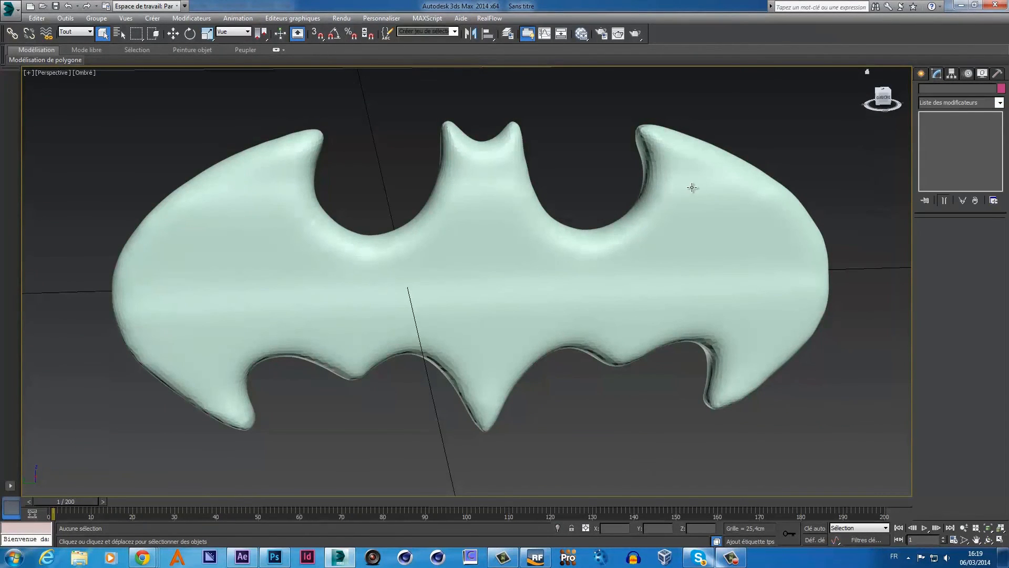
- Add a Lissage maillage modifier to the bat mesh and test-render the smoothed result
{"action": "left_click", "coordinate": [692, 187]}
{"action": "left_click", "coordinate": [1000, 103]}
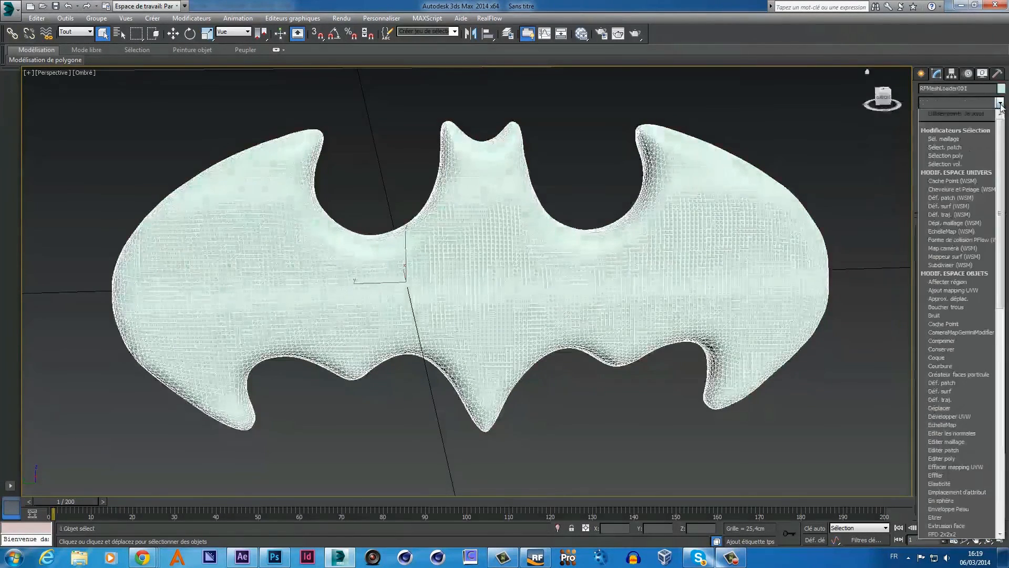
{"action": "key", "text": "l"}
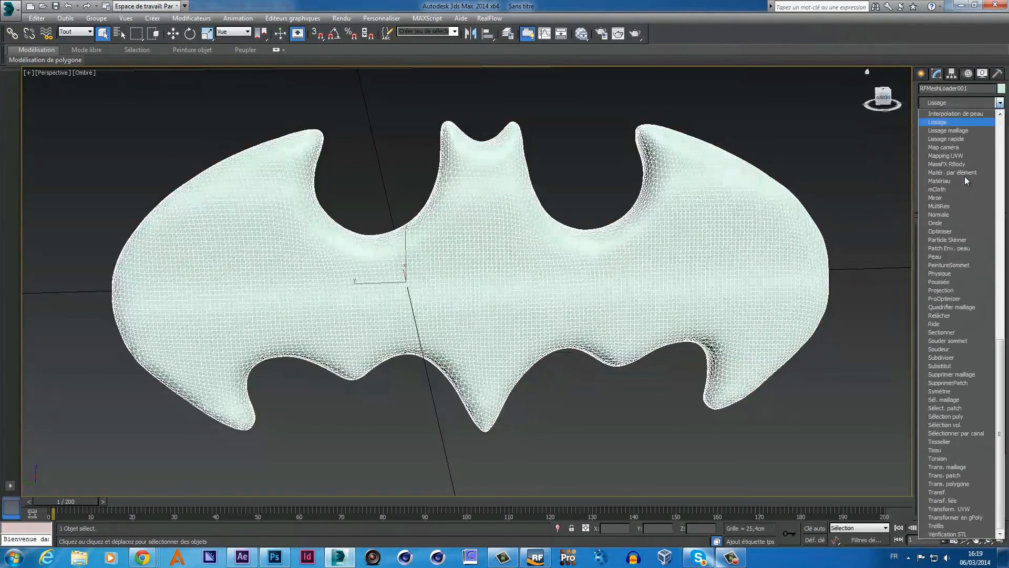
{"action": "left_click", "coordinate": [962, 131]}
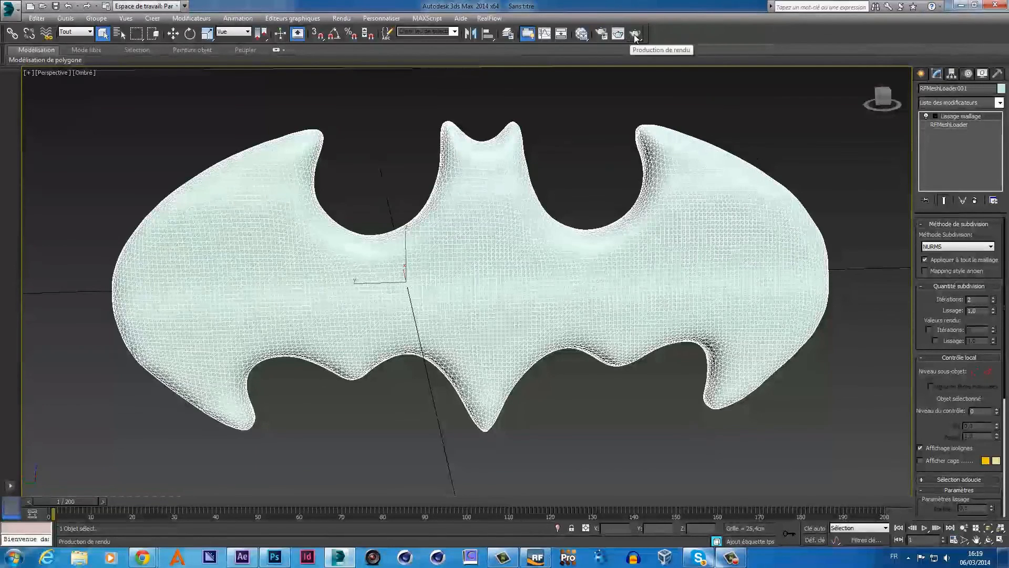
{"action": "left_click", "coordinate": [624, 35]}
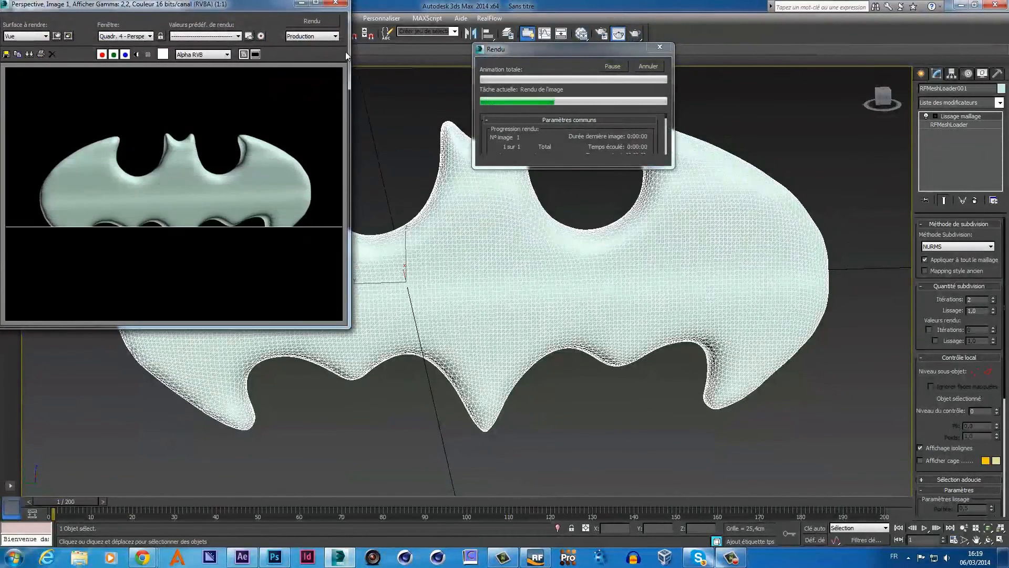
{"action": "left_click", "coordinate": [336, 4]}
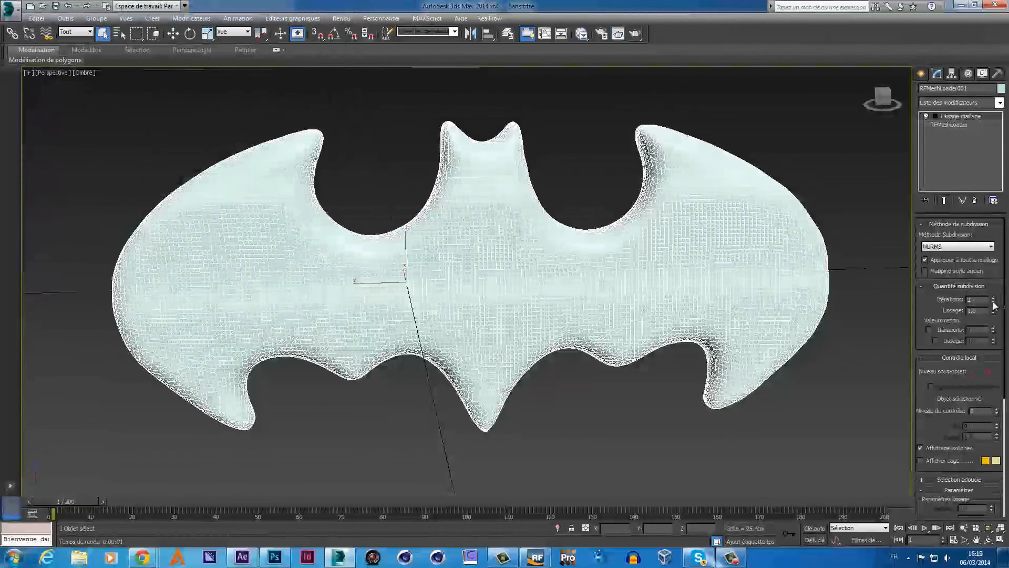
- Lower Lissage maillage iterations from 2 to 1 and test-render at the current frame and frame 58
{"action": "left_click", "coordinate": [993, 303]}
{"action": "left_click", "coordinate": [635, 34]}
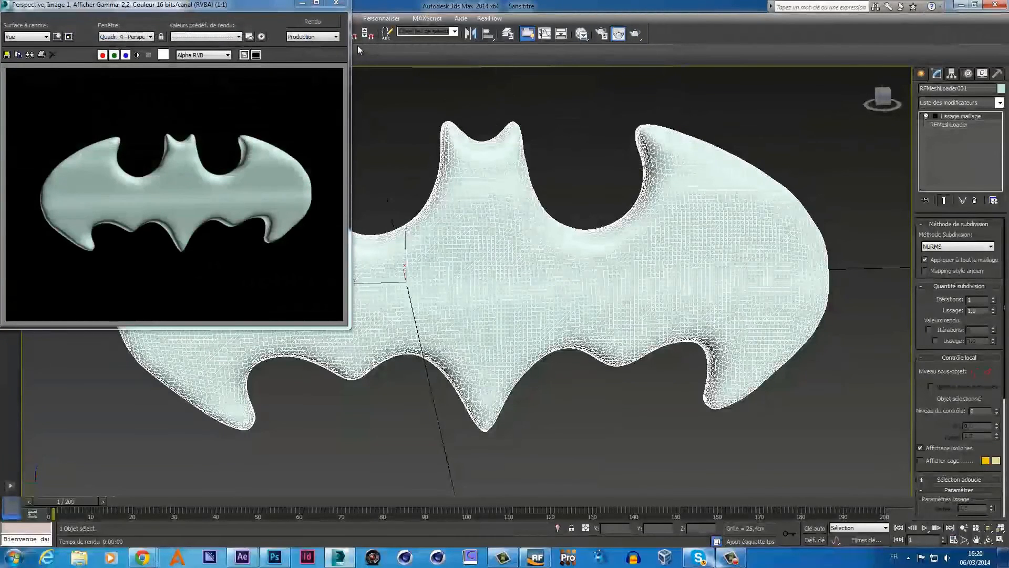
{"action": "left_click", "coordinate": [337, 3]}
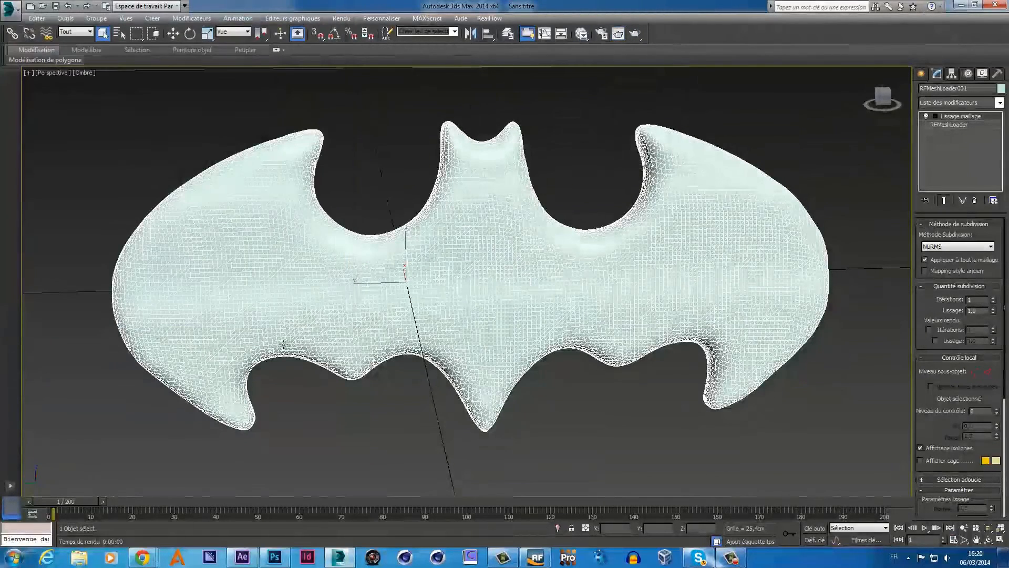
{"action": "left_click_drag", "start_coordinate": [97, 505], "coordinate": [322, 498]}
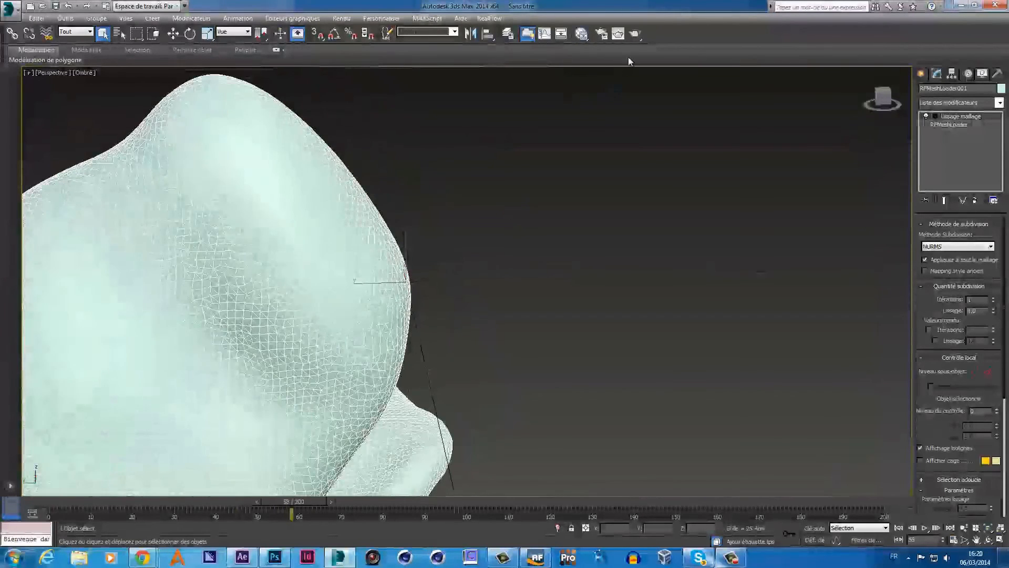
{"action": "left_click", "coordinate": [635, 35]}
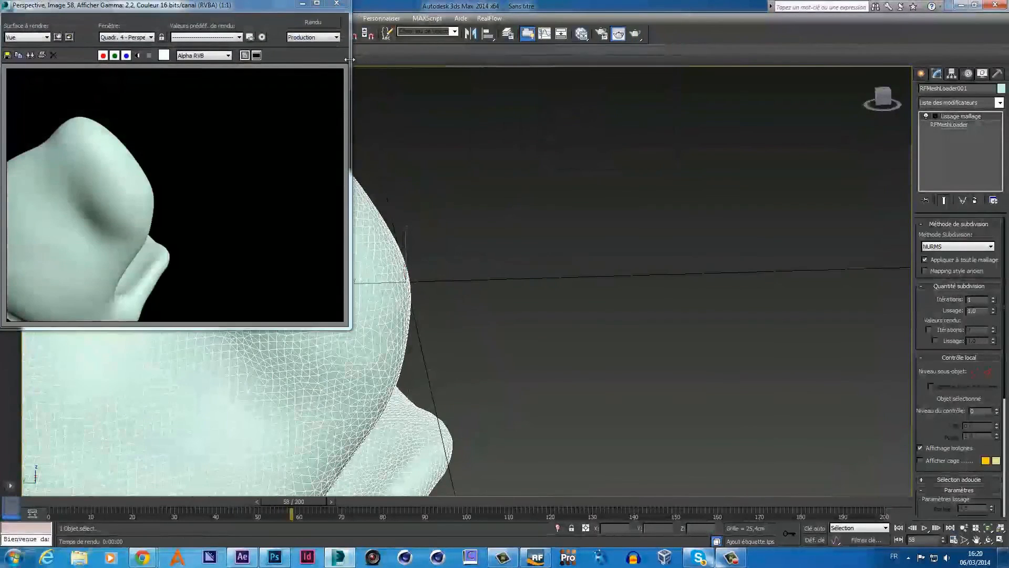
{"action": "left_click", "coordinate": [337, 4]}
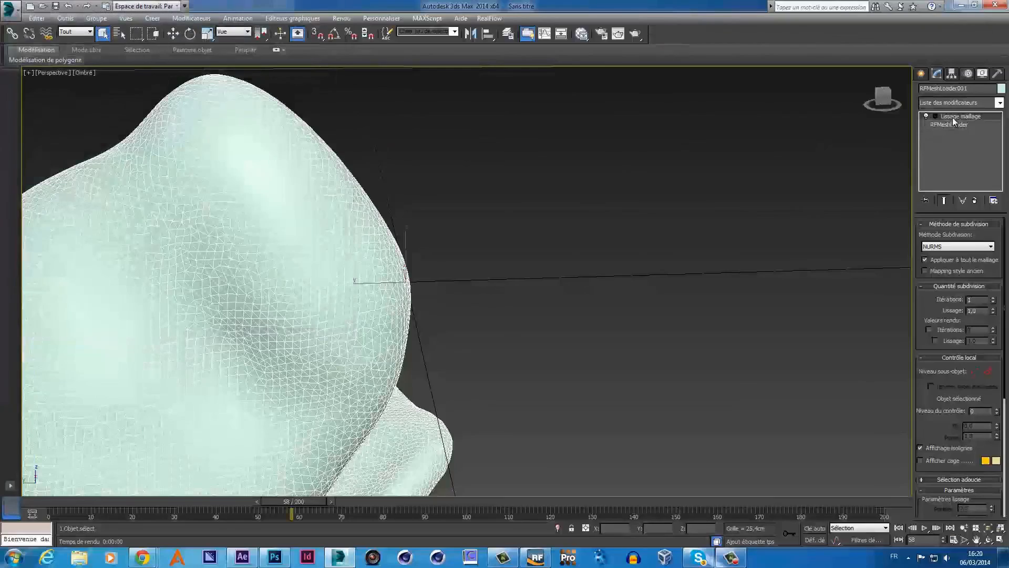
- Replace the Lissage maillage modifier with Lissage rapide, checking a later frame, then return to frame 54
{"action": "right_click", "coordinate": [954, 119]}
{"action": "left_click", "coordinate": [876, 134]}
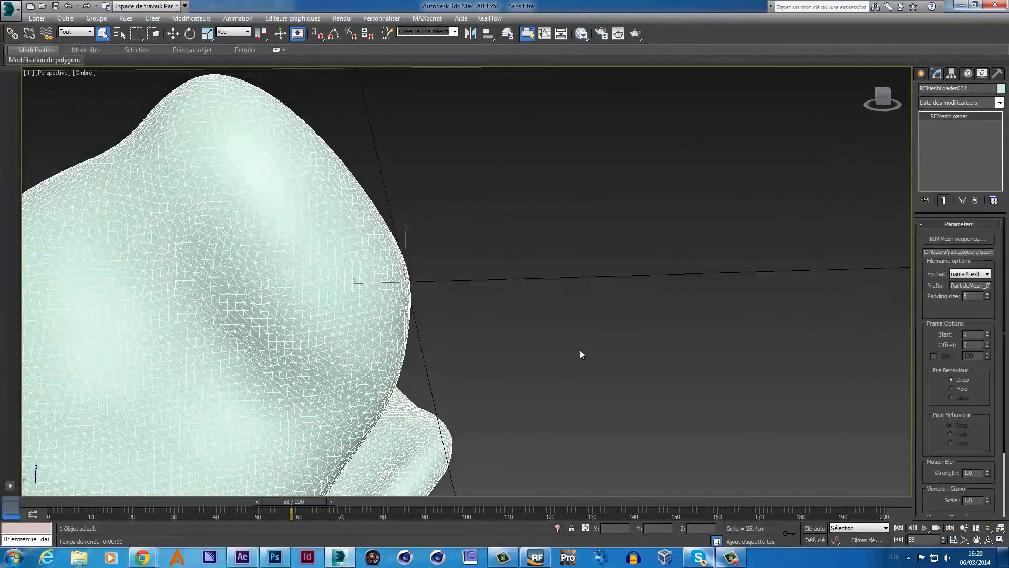
{"action": "left_click_drag", "start_coordinate": [307, 500], "coordinate": [548, 502]}
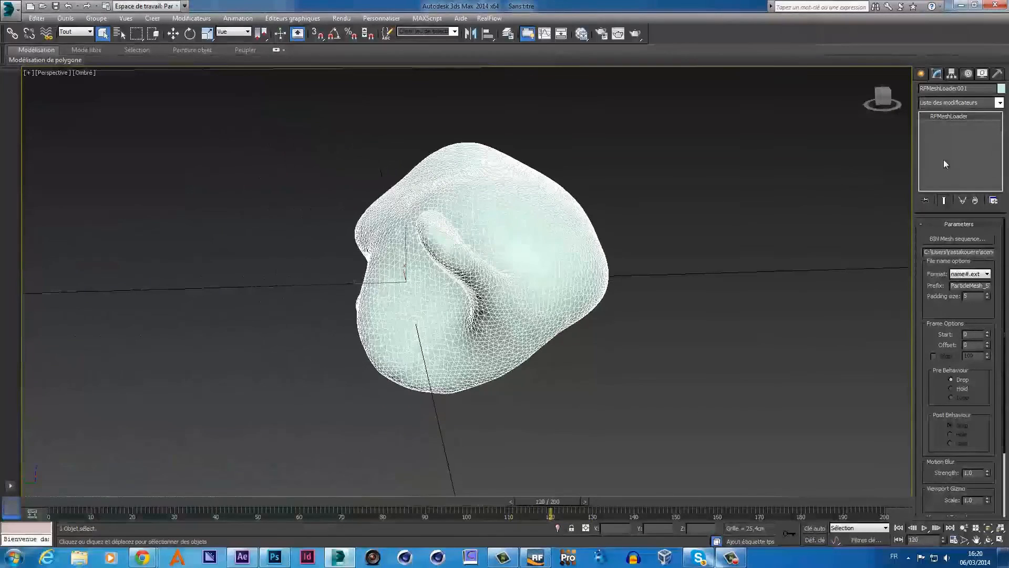
{"action": "left_click", "coordinate": [999, 103]}
{"action": "scroll", "coordinate": [954, 155], "scroll_direction": "down", "scroll_amount": 15}
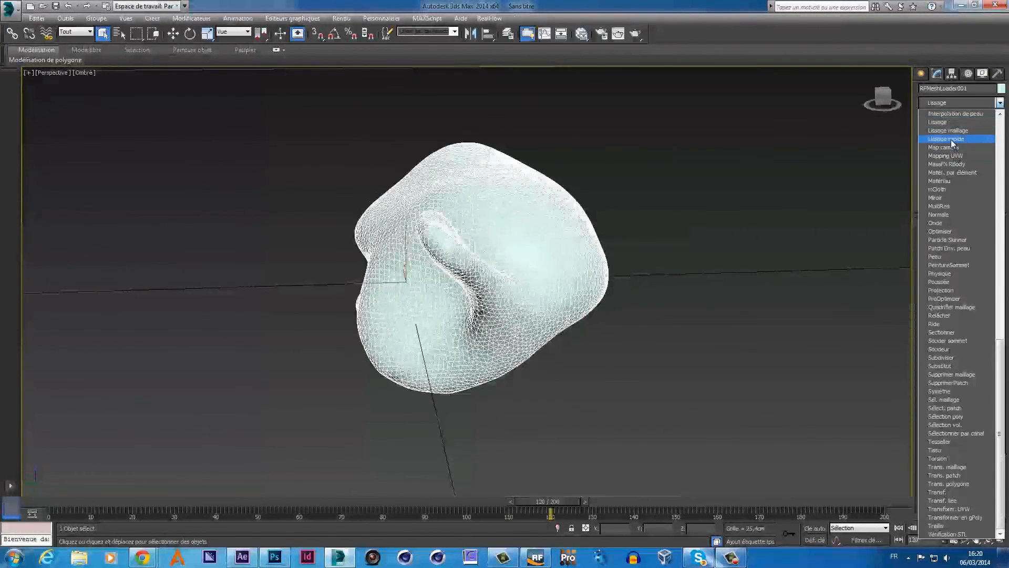
{"action": "left_click", "coordinate": [952, 138]}
{"action": "left_click_drag", "start_coordinate": [547, 499], "coordinate": [488, 514]}
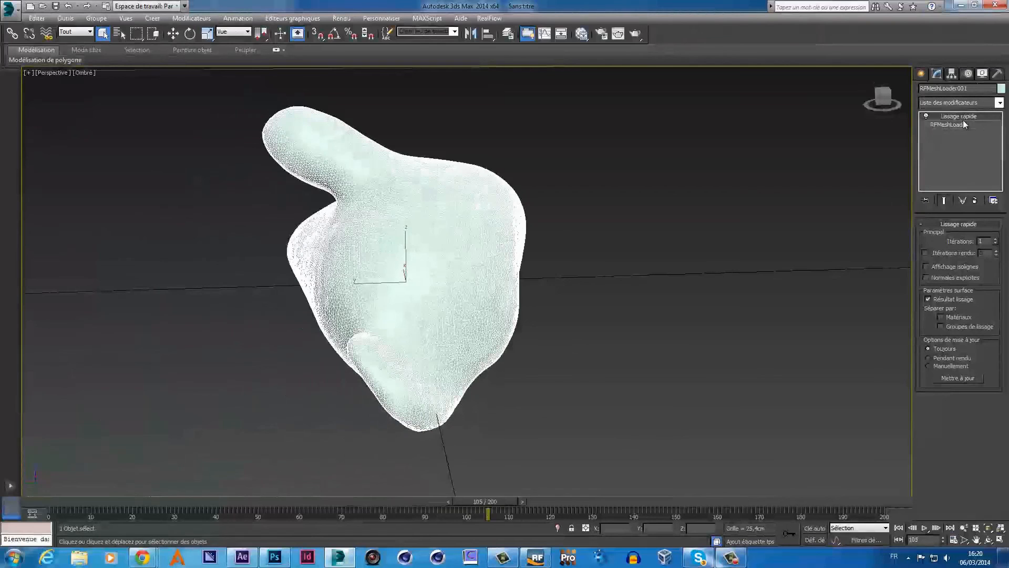
- Test-render the current frame, then scrub through the animation back to frame 2
{"action": "left_click", "coordinate": [635, 33]}
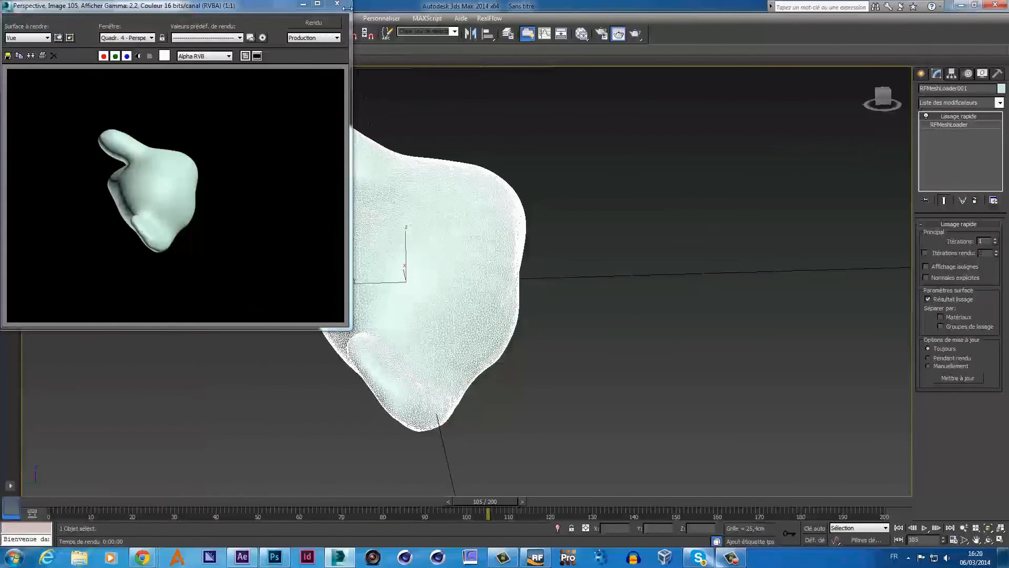
{"action": "left_click", "coordinate": [337, 4]}
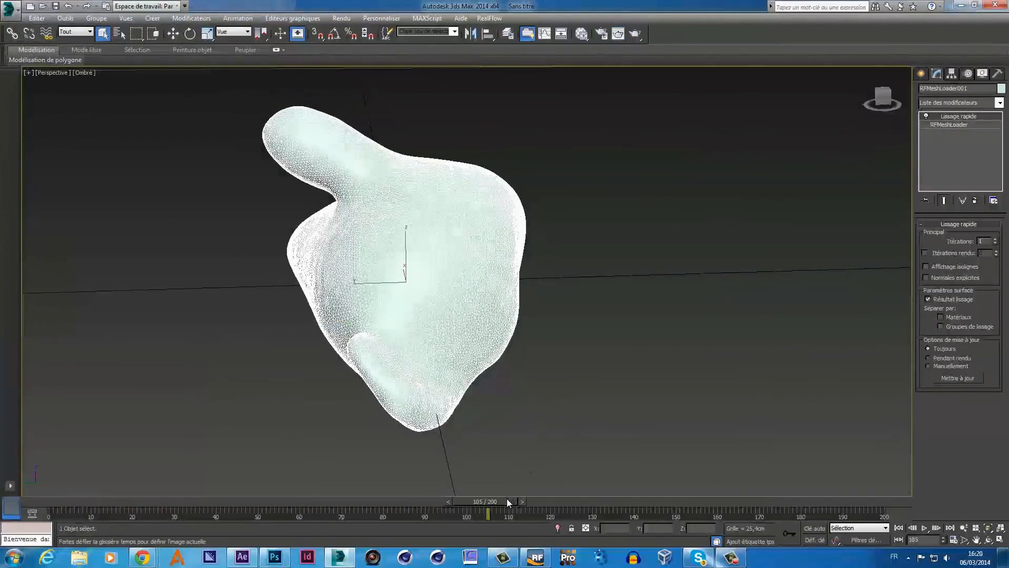
{"action": "left_click_drag", "start_coordinate": [507, 499], "coordinate": [84, 512]}
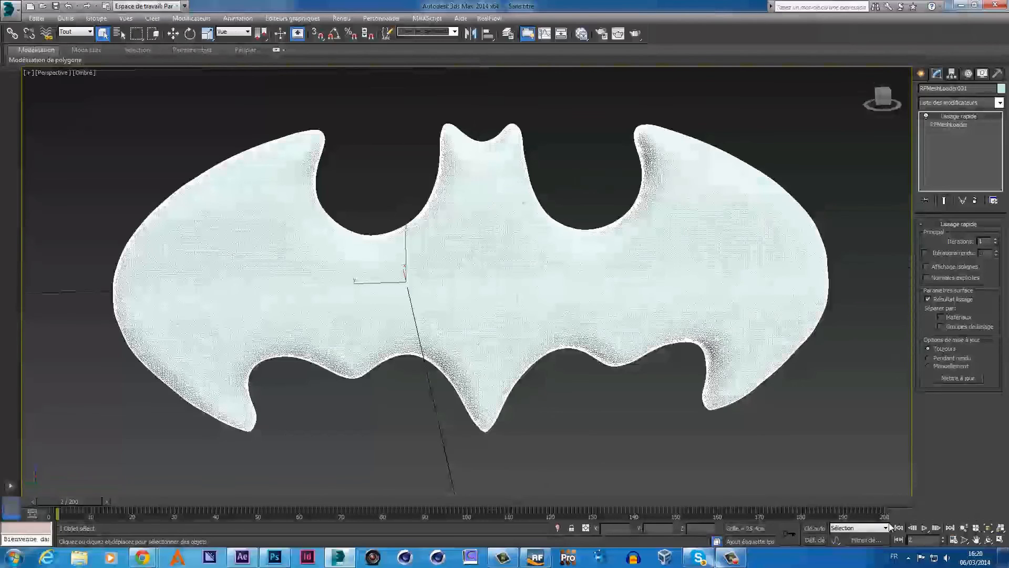
{"action": "left_click", "coordinate": [954, 542]}
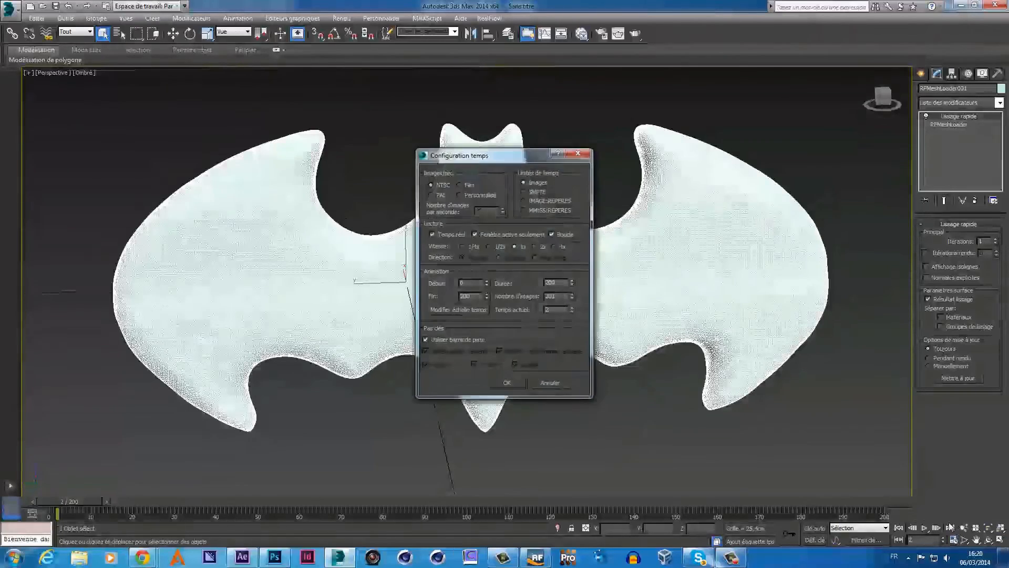
{"action": "left_click", "coordinate": [512, 385]}
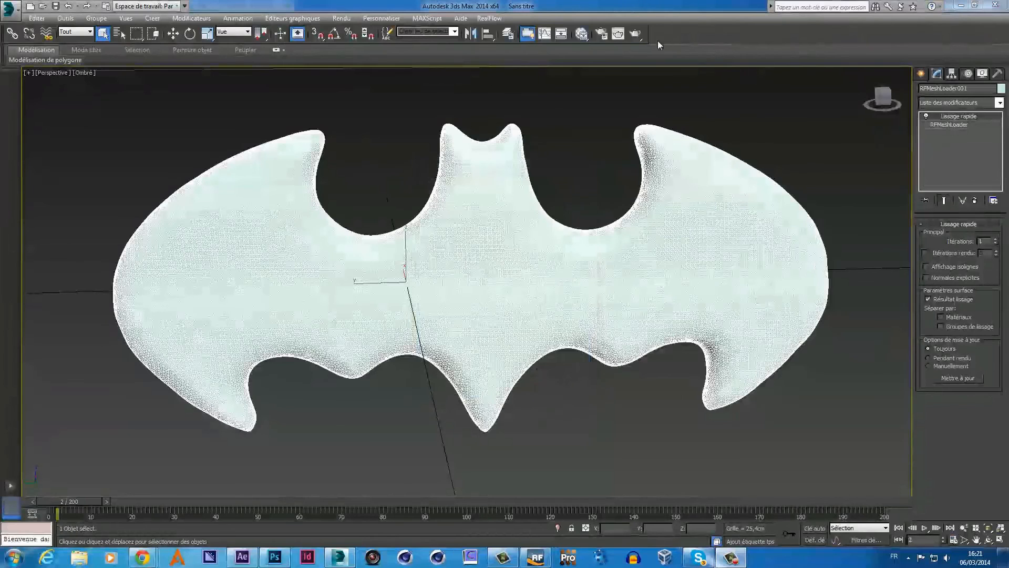
{"action": "left_click", "coordinate": [635, 35]}
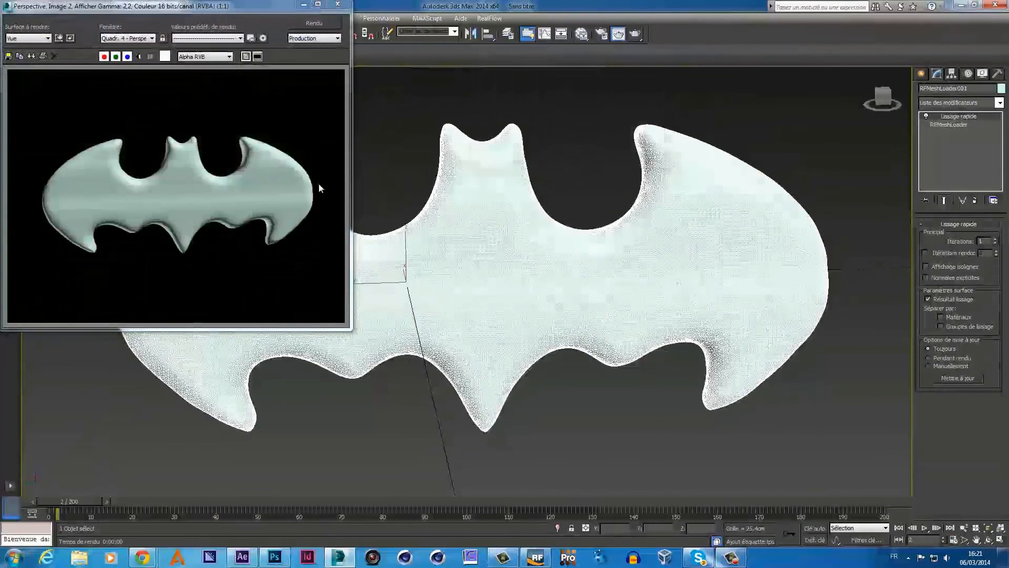
{"action": "left_click", "coordinate": [337, 5]}
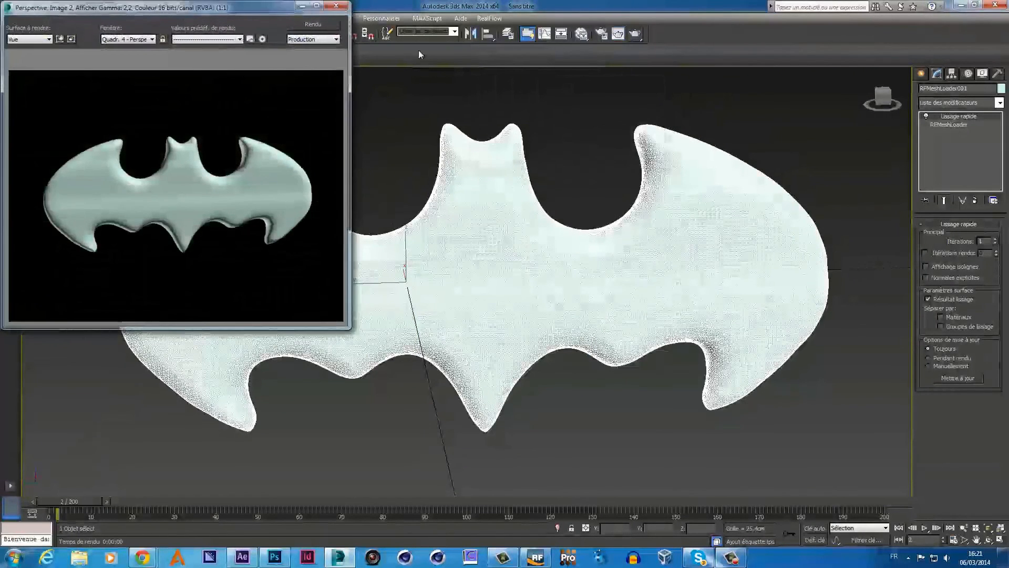
{"action": "left_click", "coordinate": [582, 34]}
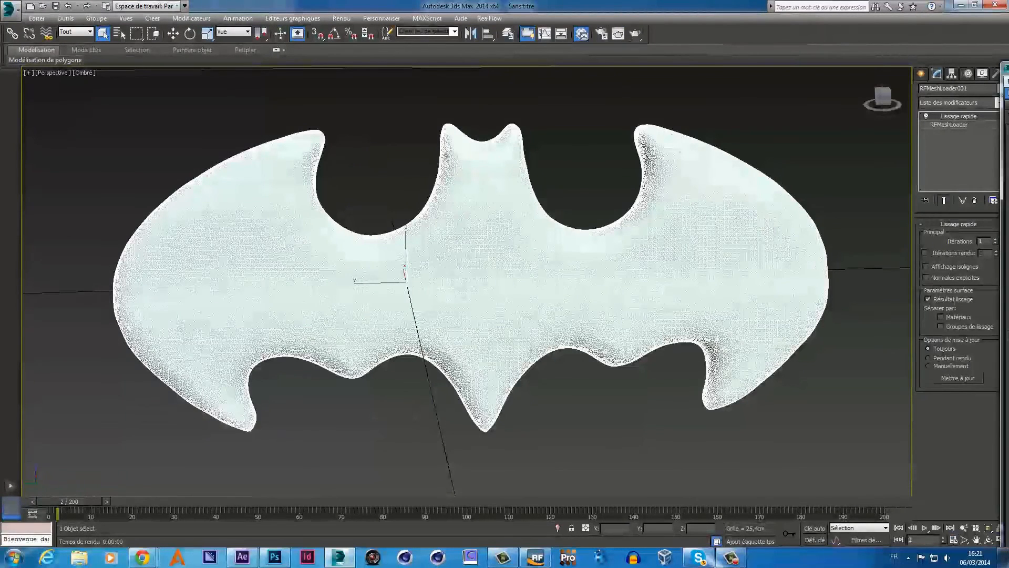
{"action": "left_click_drag", "start_coordinate": [1008, 68], "coordinate": [743, 26]}
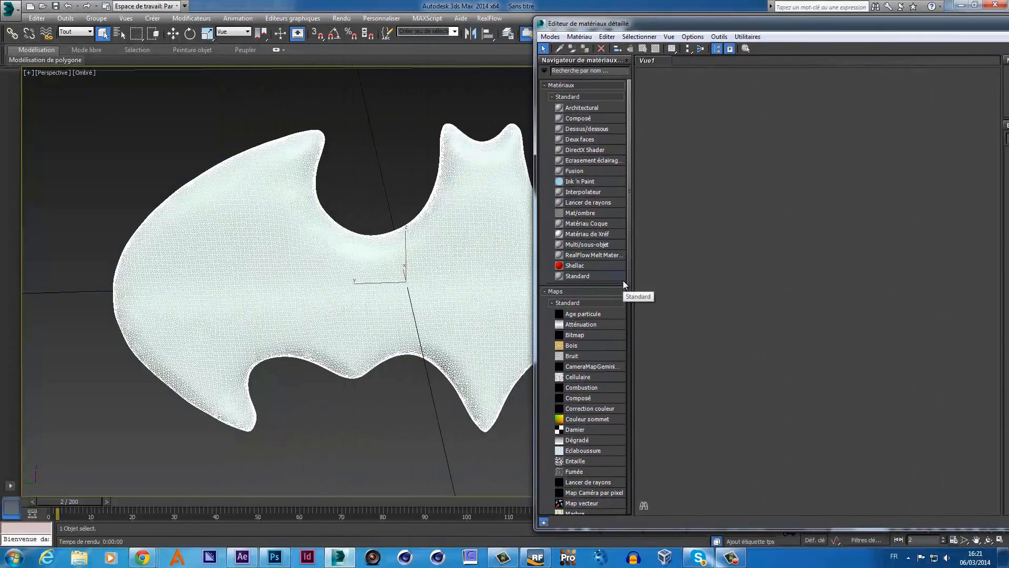
- Create Standard Material #25 in the Slate editor, assign it to the Batman mesh and show its parameters
{"action": "double_click", "coordinate": [604, 275]}
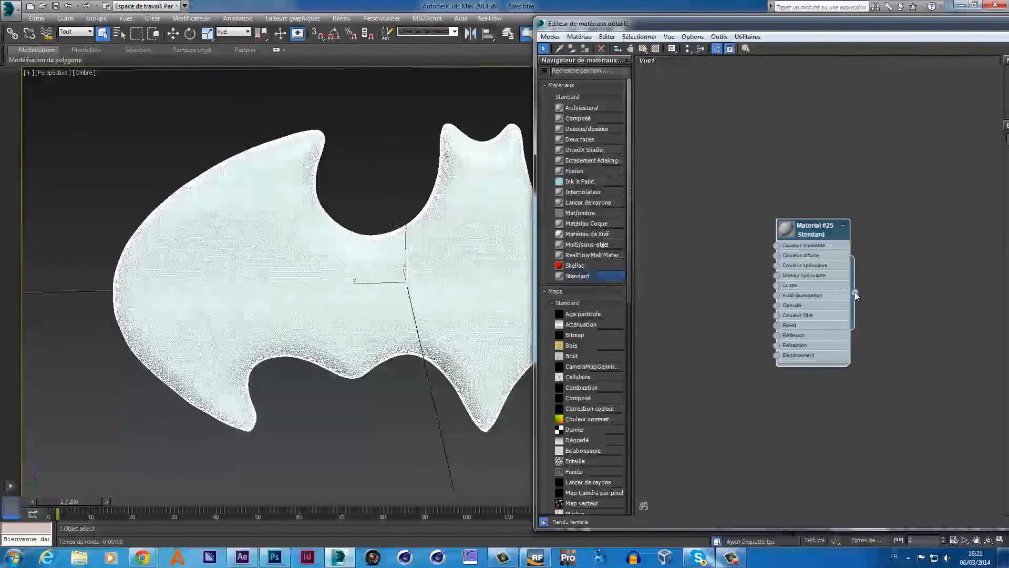
{"action": "left_click", "coordinate": [585, 48]}
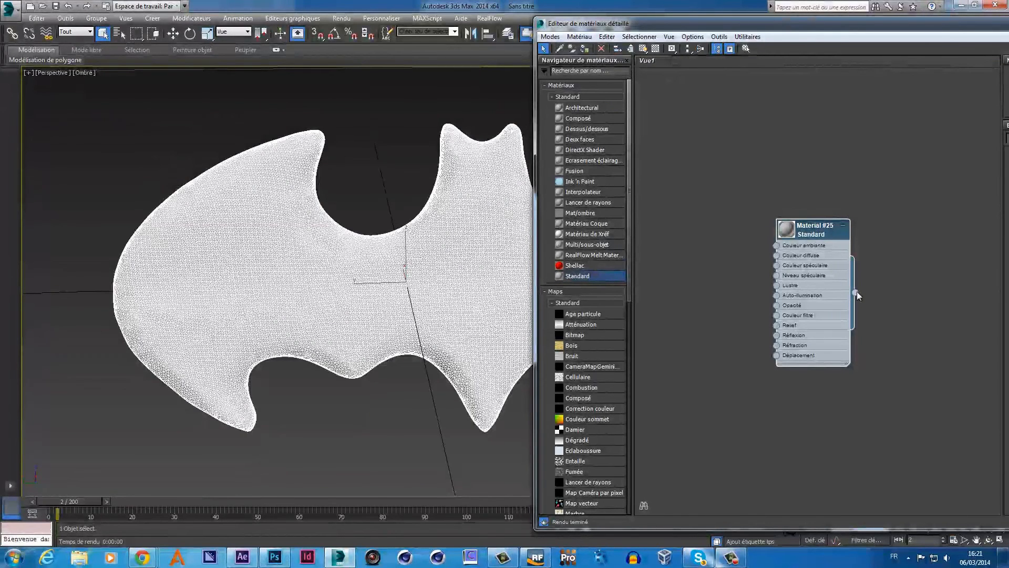
{"action": "left_click_drag", "start_coordinate": [856, 292], "coordinate": [466, 287]}
{"action": "left_click_drag", "start_coordinate": [688, 25], "coordinate": [695, 85]}
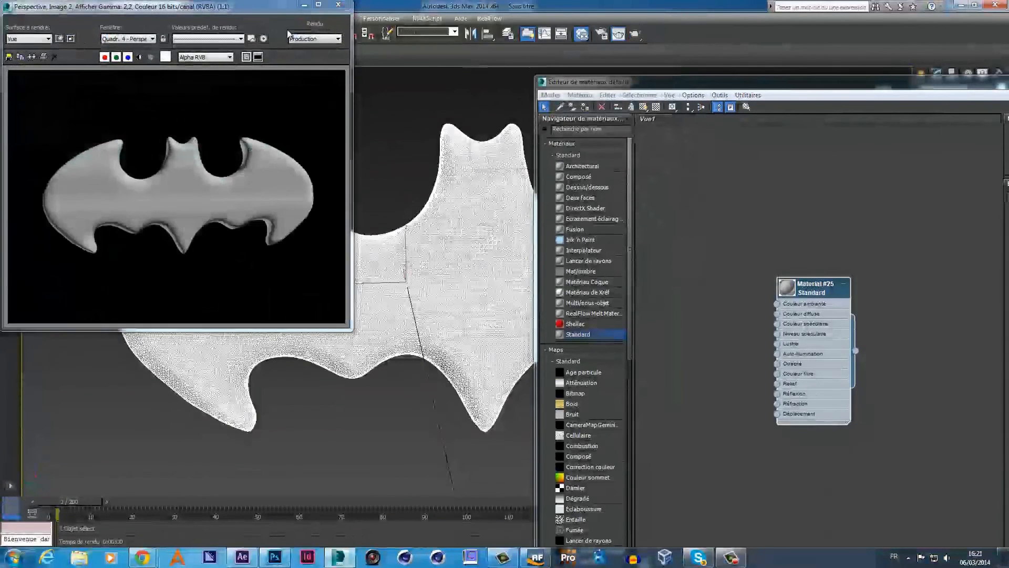
{"action": "left_click", "coordinate": [337, 5]}
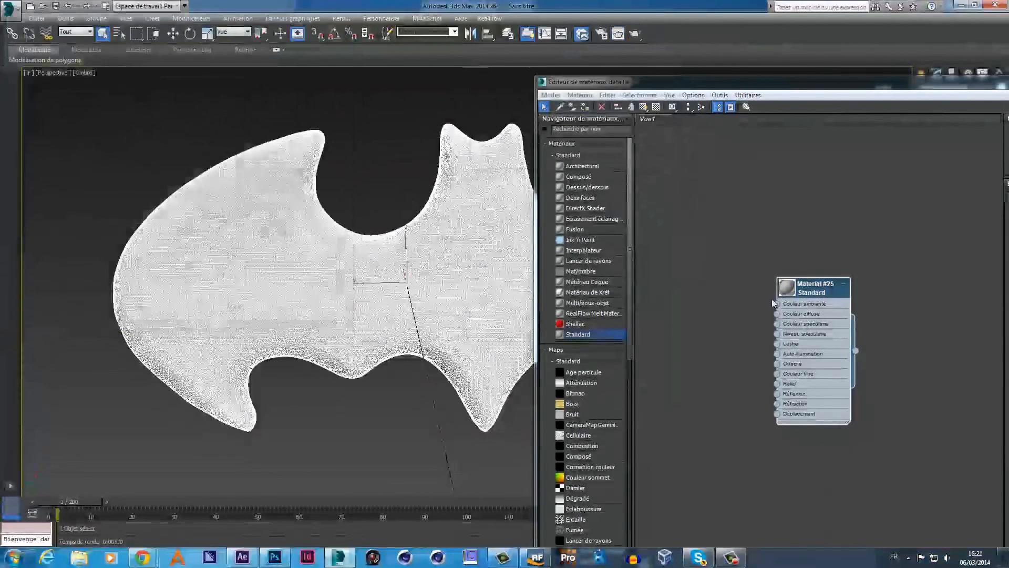
{"action": "left_click", "coordinate": [803, 317]}
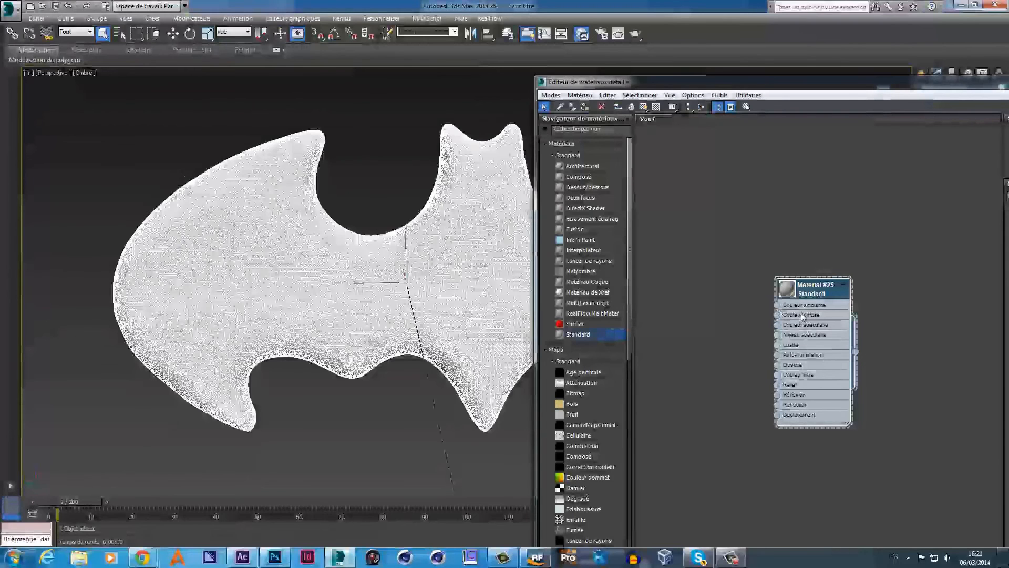
{"action": "left_click_drag", "start_coordinate": [869, 84], "coordinate": [526, 62]}
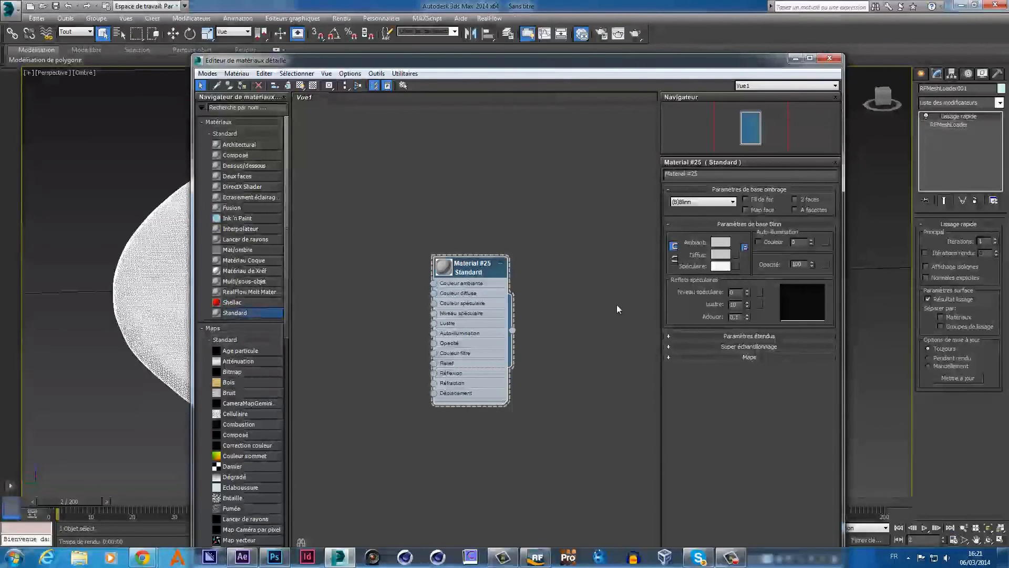
- Unlock Ambient/Diffuse, set the diffuse colour to 243 grey and test-render it
{"action": "left_click", "coordinate": [675, 246]}
{"action": "left_click", "coordinate": [721, 256]}
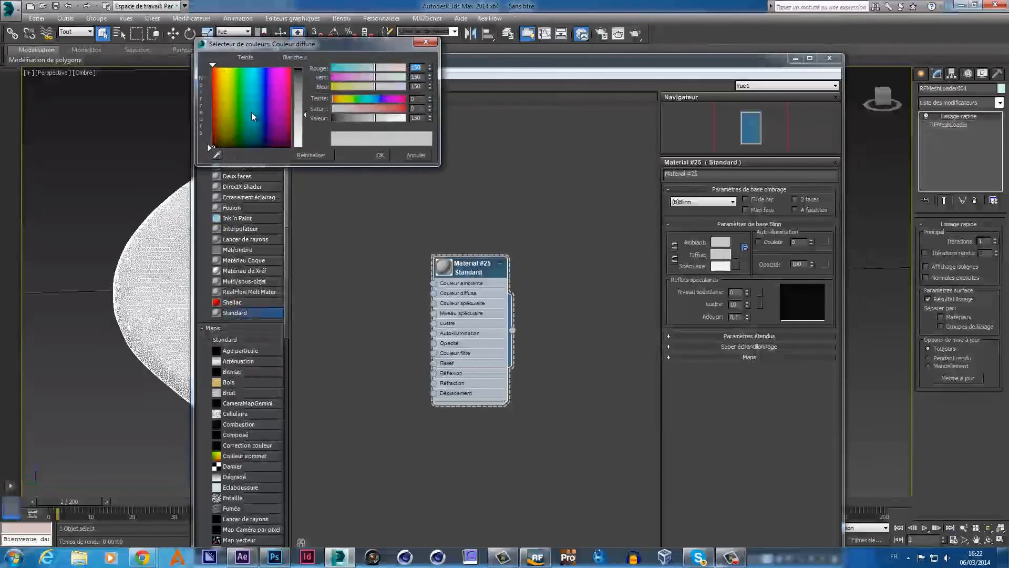
{"action": "left_click_drag", "start_coordinate": [298, 126], "coordinate": [299, 144]}
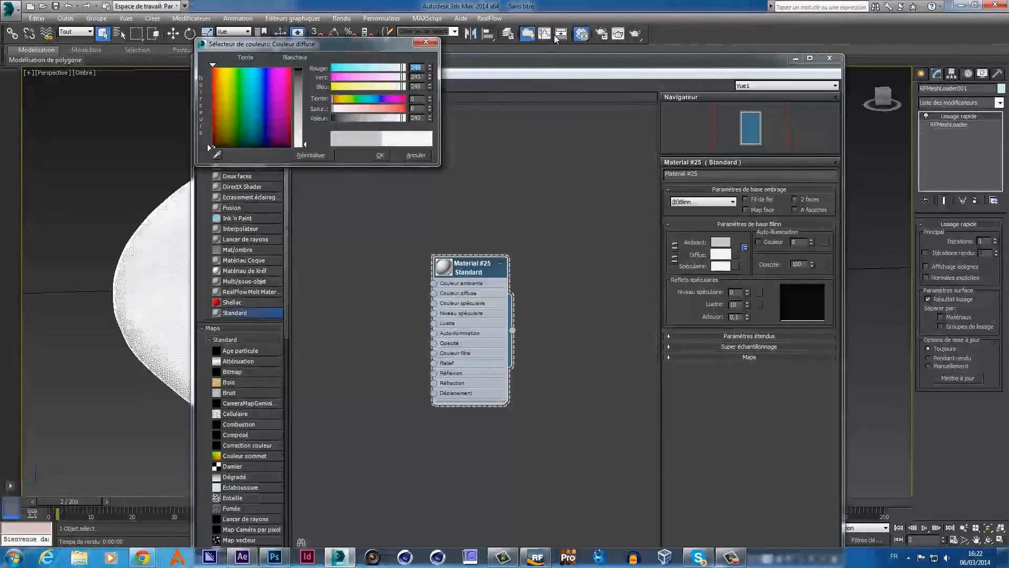
{"action": "left_click", "coordinate": [634, 35]}
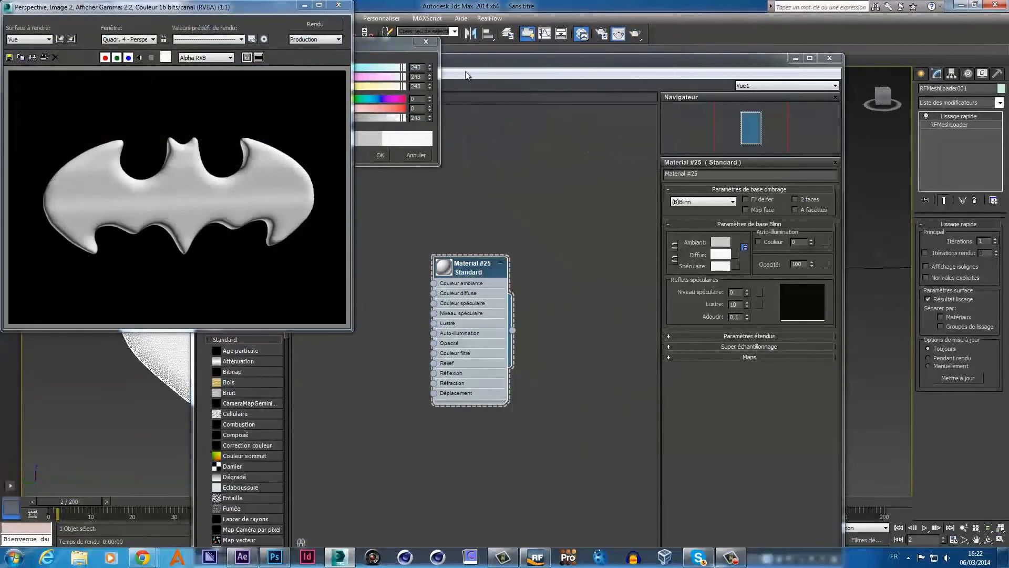
{"action": "left_click", "coordinate": [344, 6]}
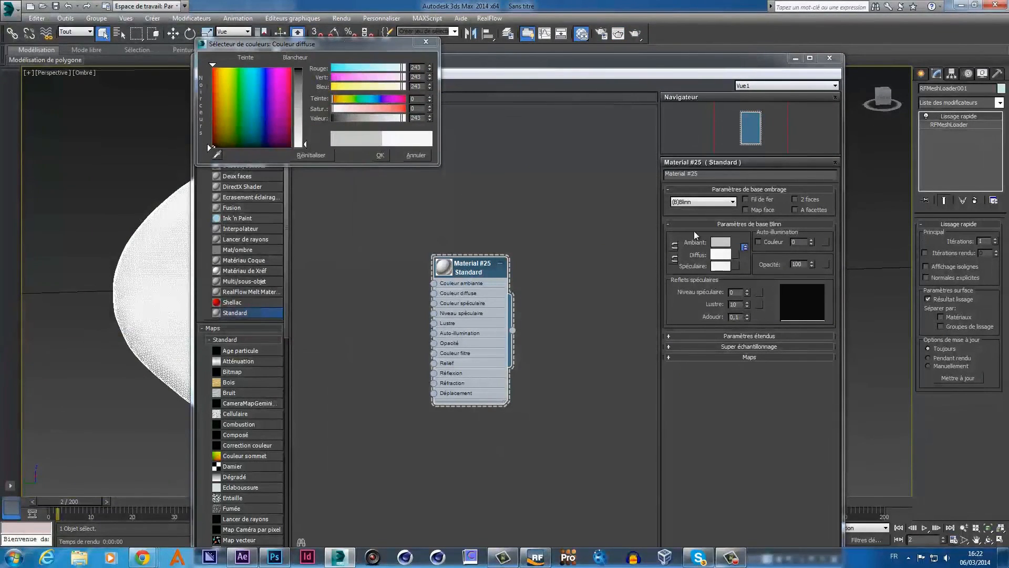
- Raise the specular level and compare test renders against a cloned render window
{"action": "left_click_drag", "start_coordinate": [748, 291], "coordinate": [750, 244]}
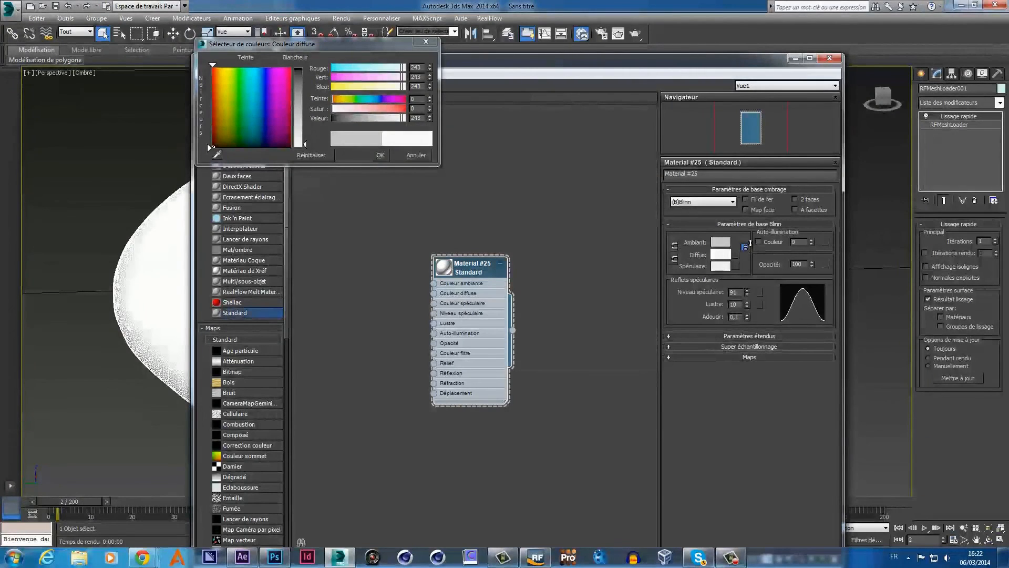
{"action": "left_click", "coordinate": [638, 36]}
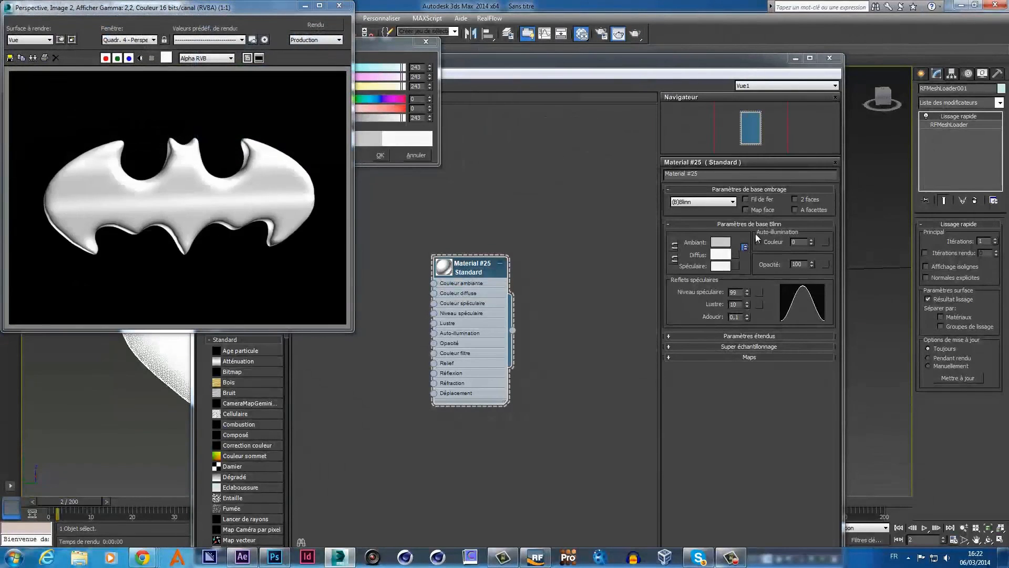
{"action": "left_click_drag", "start_coordinate": [748, 294], "coordinate": [753, 355]}
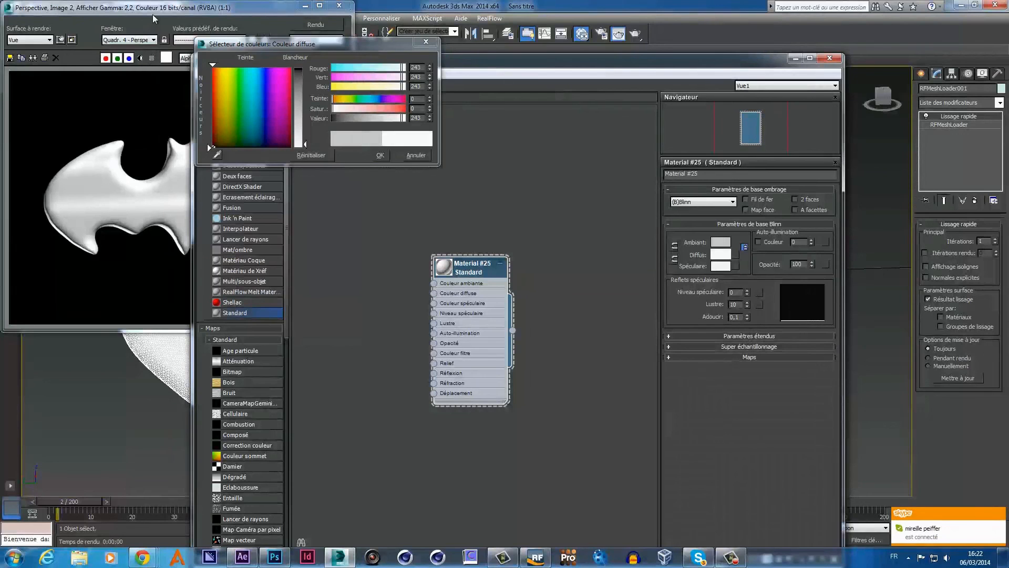
{"action": "left_click", "coordinate": [152, 14]}
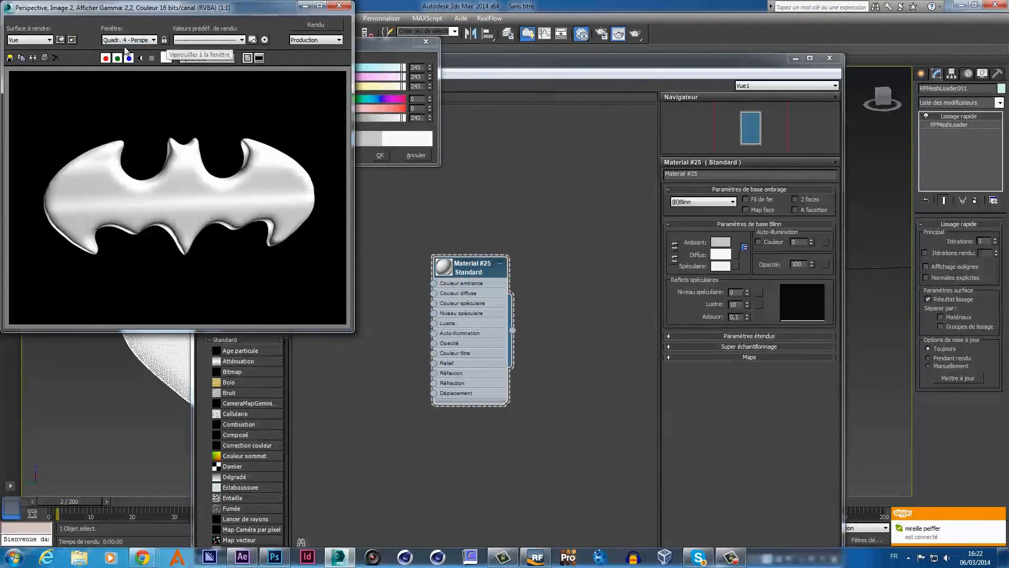
{"action": "left_click", "coordinate": [32, 59]}
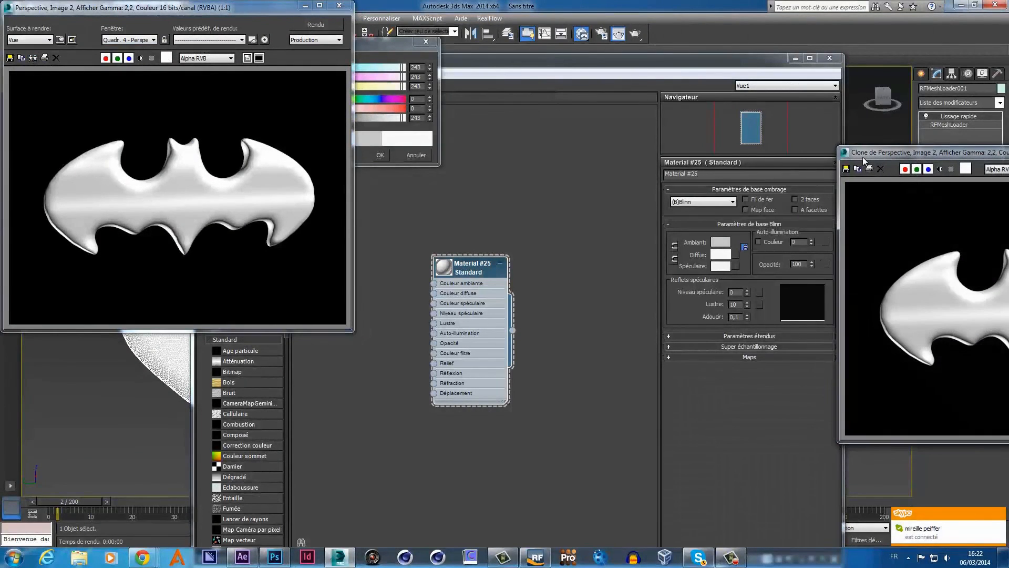
{"action": "mouse_move", "coordinate": [863, 157]}
{"action": "left_mouse_down"}
{"action": "mouse_move", "coordinate": [501, 160]}
{"action": "mouse_move", "coordinate": [447, 119]}
{"action": "mouse_move", "coordinate": [445, 133]}
{"action": "mouse_move", "coordinate": [152, 191]}
{"action": "left_mouse_up"}
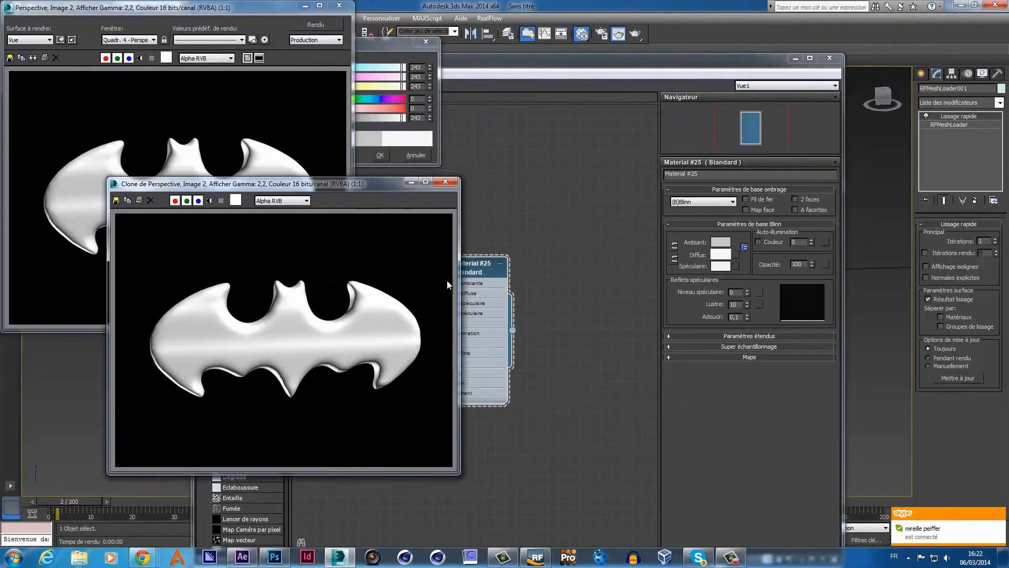
{"action": "left_click", "coordinate": [636, 36]}
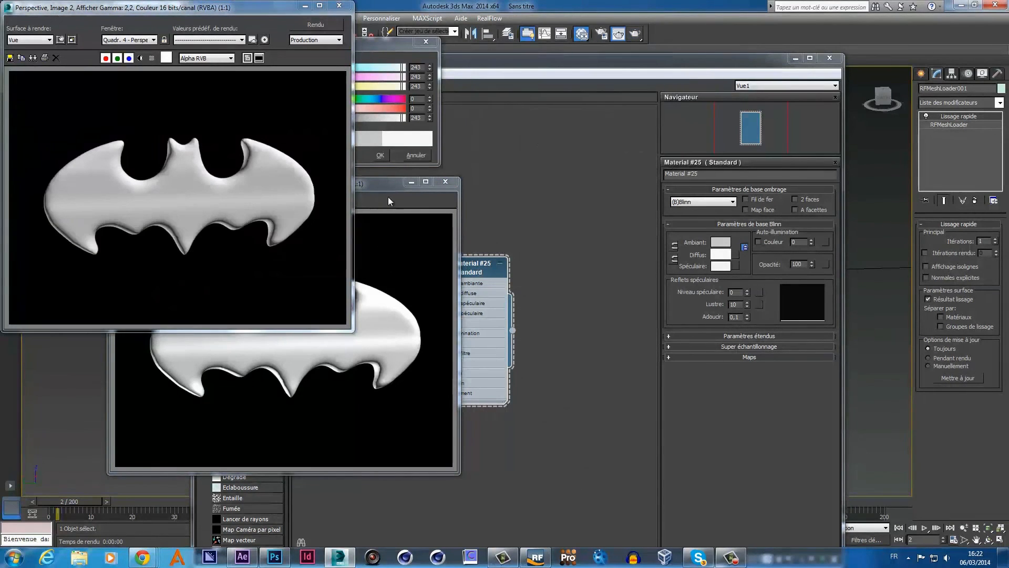
{"action": "left_click_drag", "start_coordinate": [382, 190], "coordinate": [405, 195]}
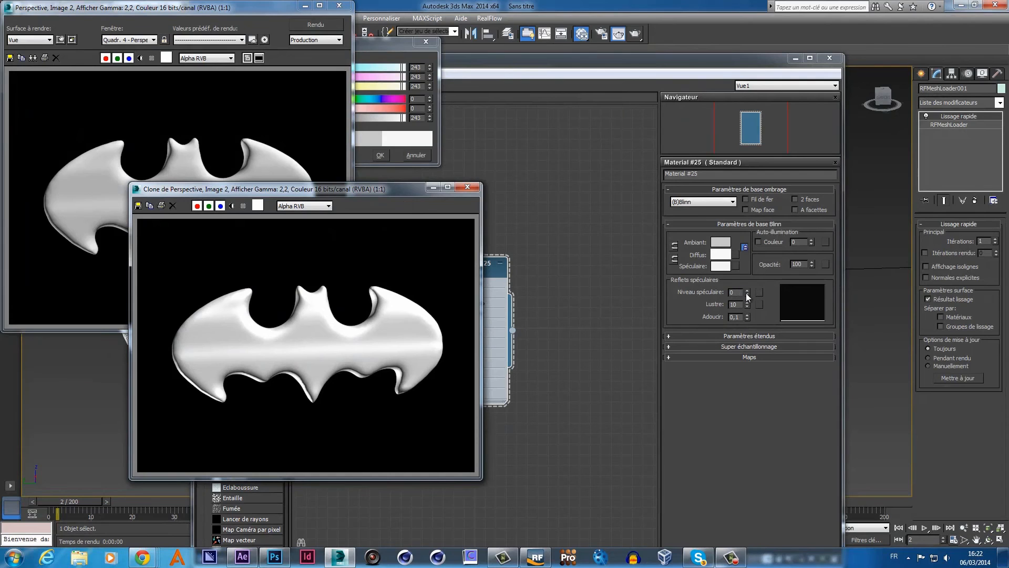
{"action": "left_click", "coordinate": [629, 37]}
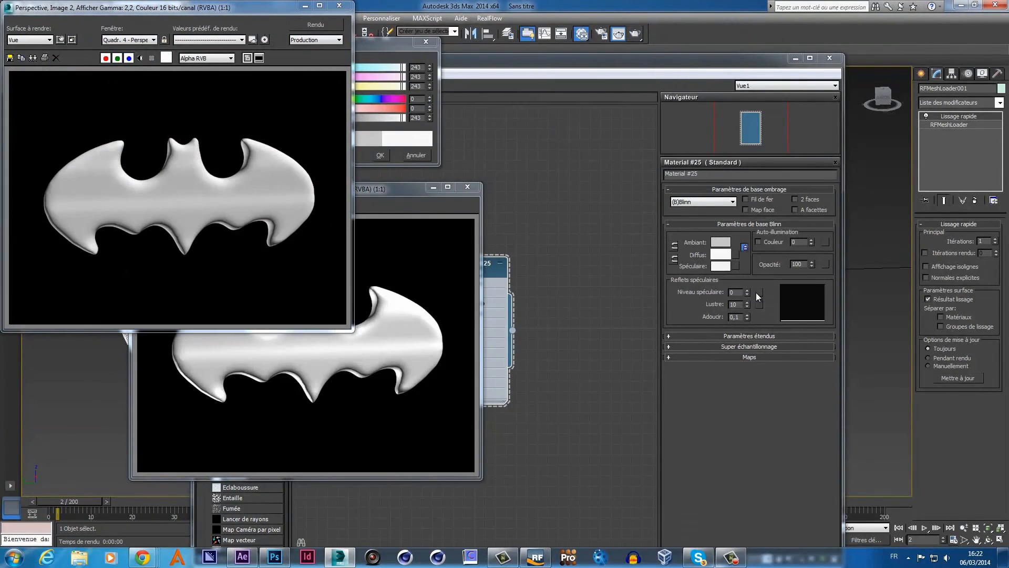
- Settle on specular level 63 and glossiness 29, render the result, and close the colour picker
{"action": "left_click_drag", "start_coordinate": [749, 291], "coordinate": [748, 260]}
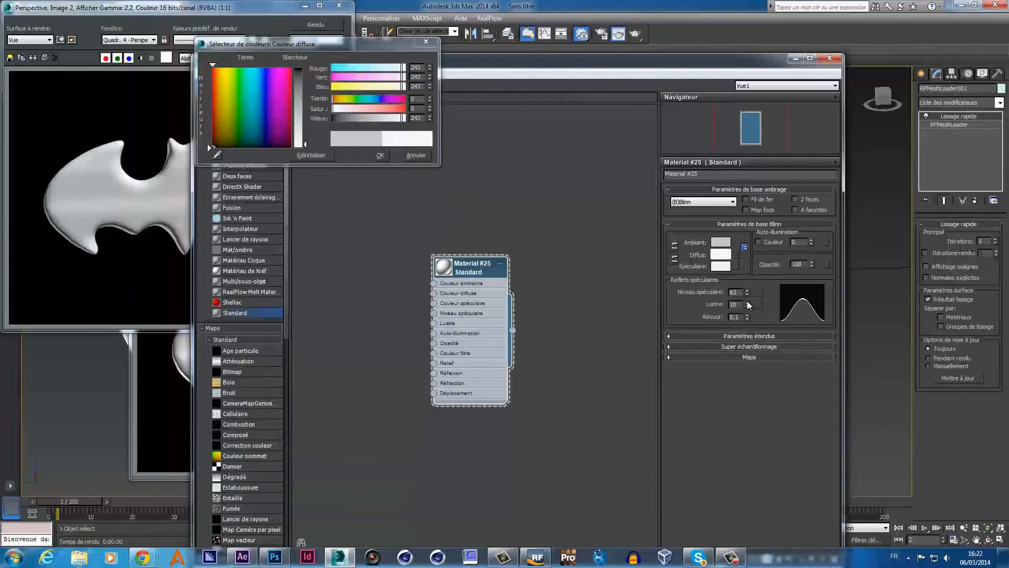
{"action": "left_click_drag", "start_coordinate": [747, 304], "coordinate": [749, 293]}
{"action": "left_click", "coordinate": [635, 32]}
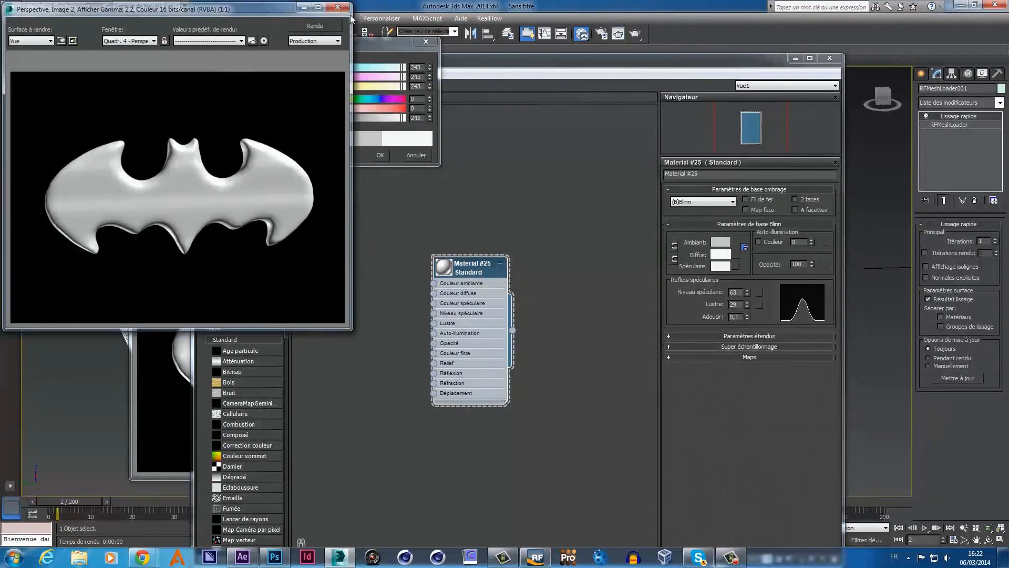
{"action": "left_click", "coordinate": [341, 7]}
{"action": "left_click", "coordinate": [424, 43]}
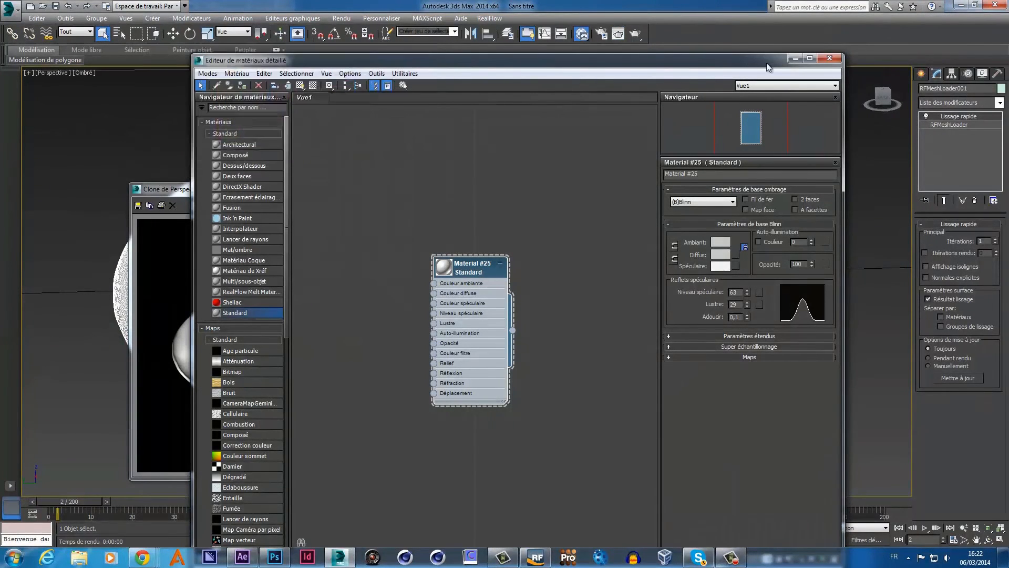
- Close the material editor and cloned render, and return to the four-view layout
{"action": "left_click", "coordinate": [836, 62]}
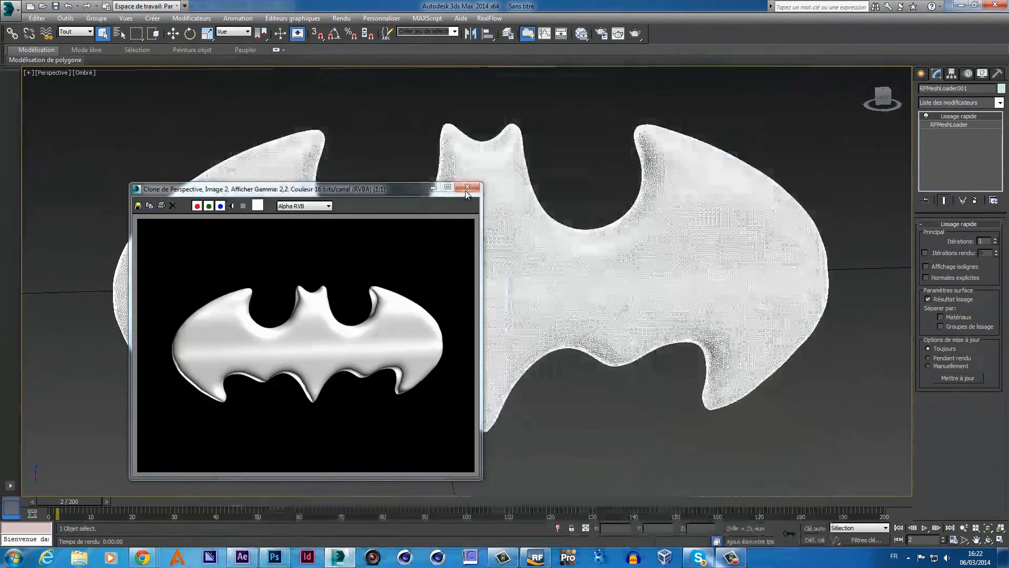
{"action": "left_click", "coordinate": [468, 190]}
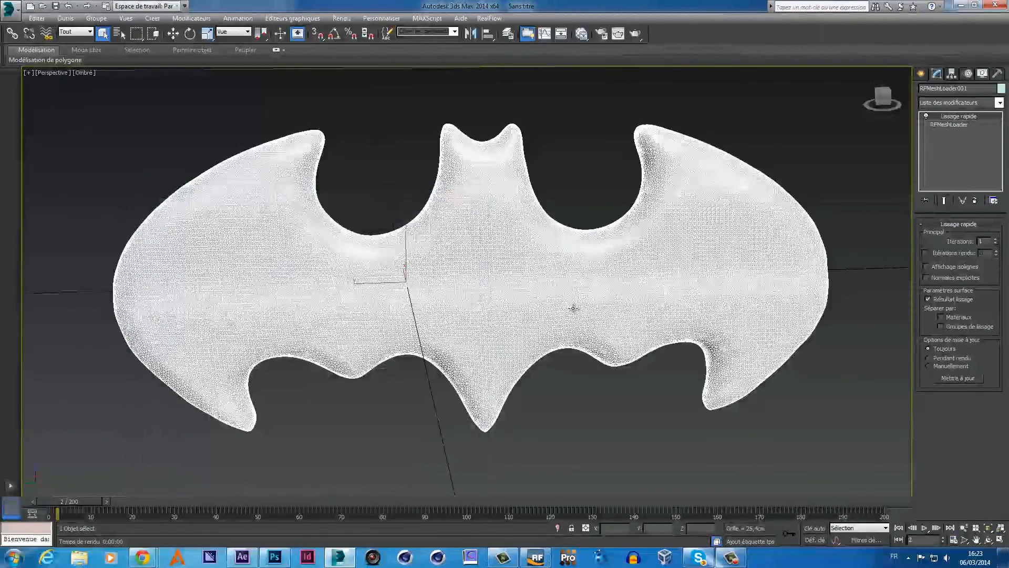
{"action": "key", "text": "alt+w"}
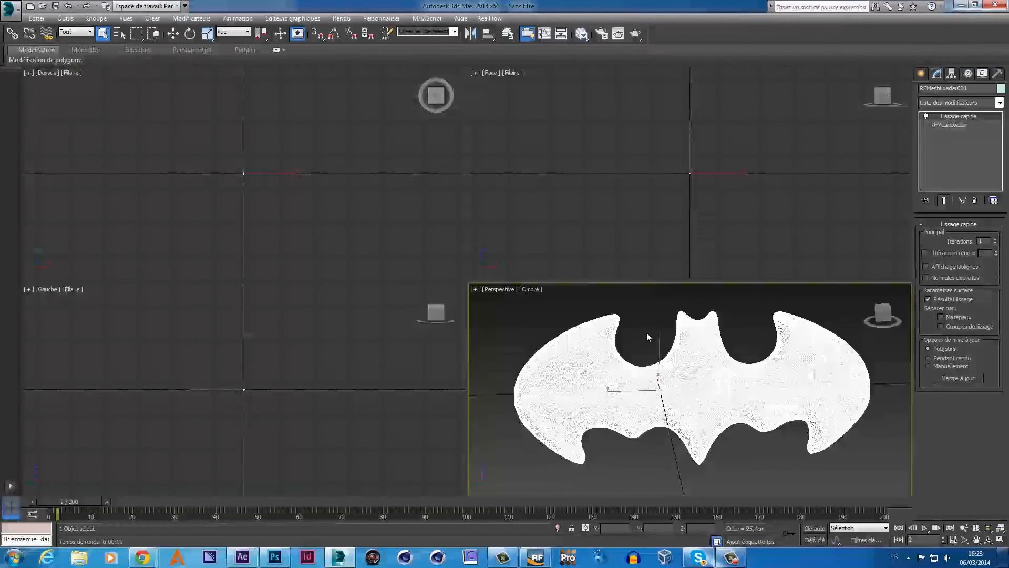
{"action": "right_click", "coordinate": [663, 237]}
{"action": "key", "text": "alt+w"}
{"action": "key", "text": "alt+w"}
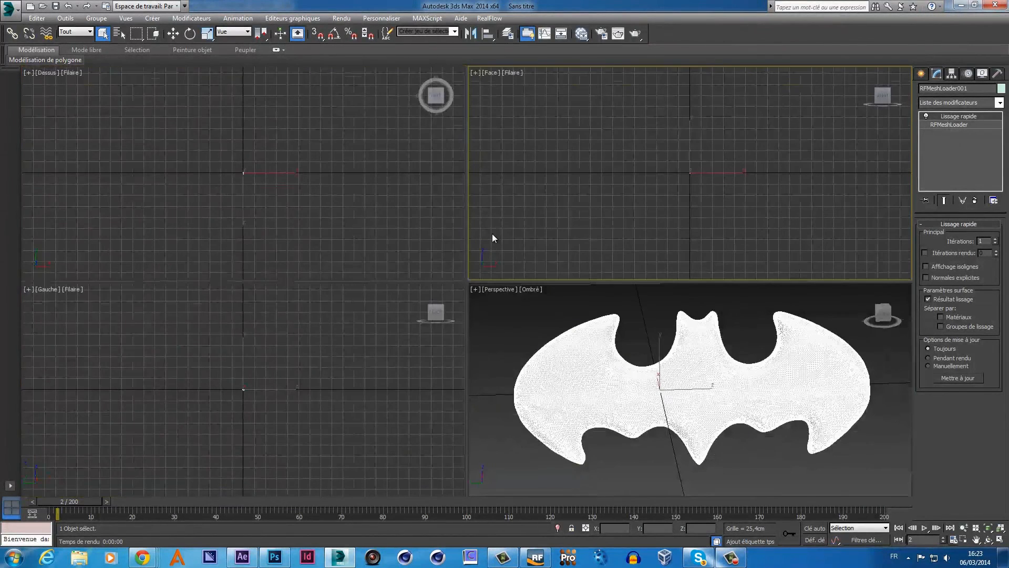
- Zoom extents in all views and pan the Left view to show the whole bat
{"action": "left_click", "coordinate": [1000, 528]}
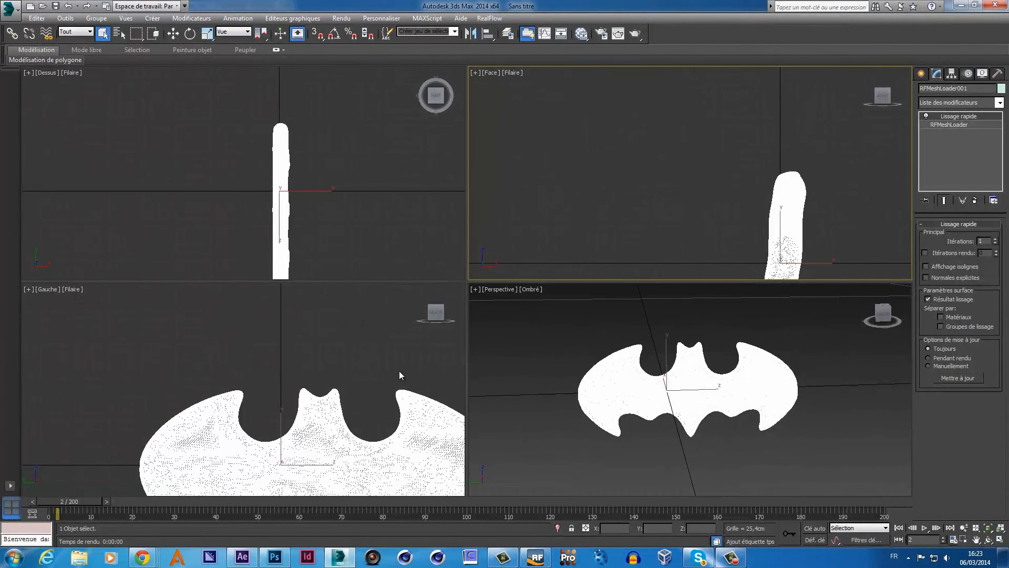
{"action": "left_click", "coordinate": [976, 541]}
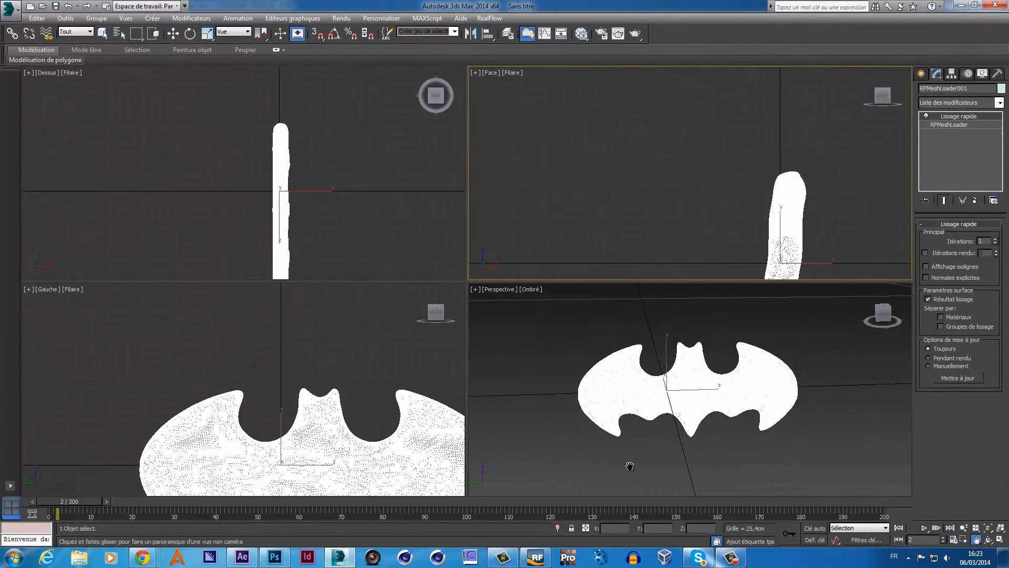
{"action": "left_click_drag", "start_coordinate": [358, 422], "coordinate": [288, 351]}
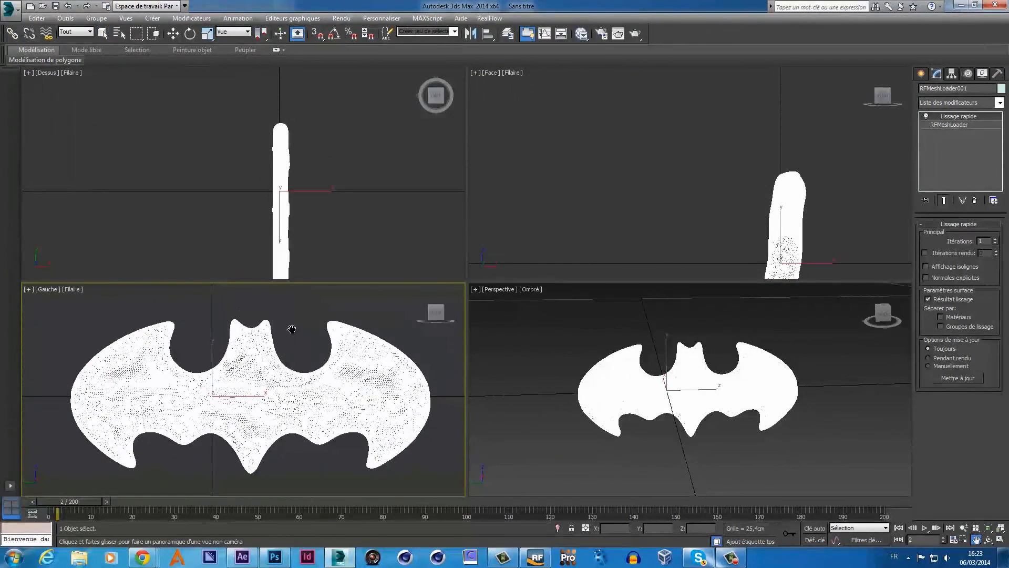
{"action": "right_click", "coordinate": [292, 329]}
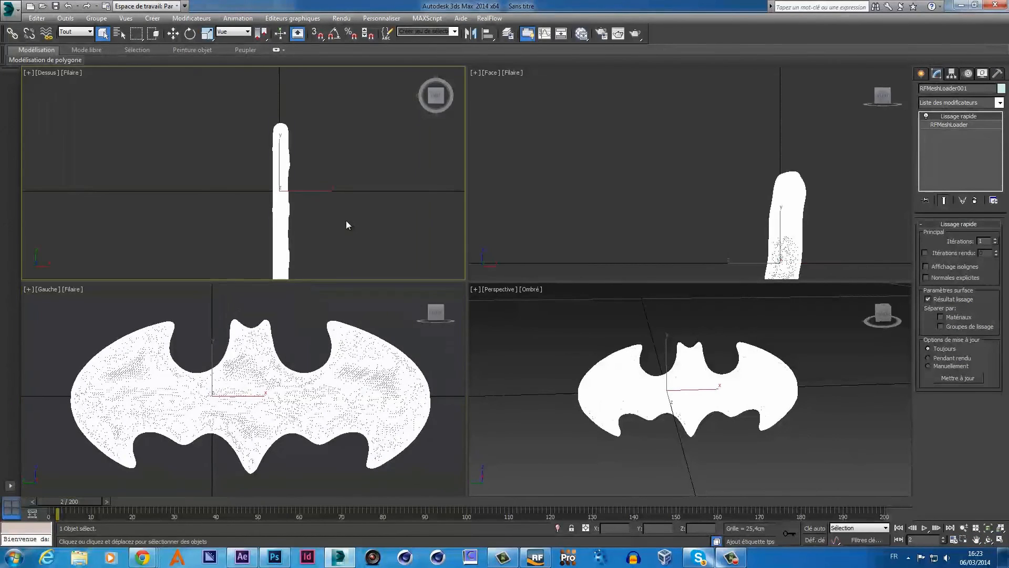
{"action": "scroll", "coordinate": [347, 223], "scroll_direction": "down", "scroll_amount": 3}
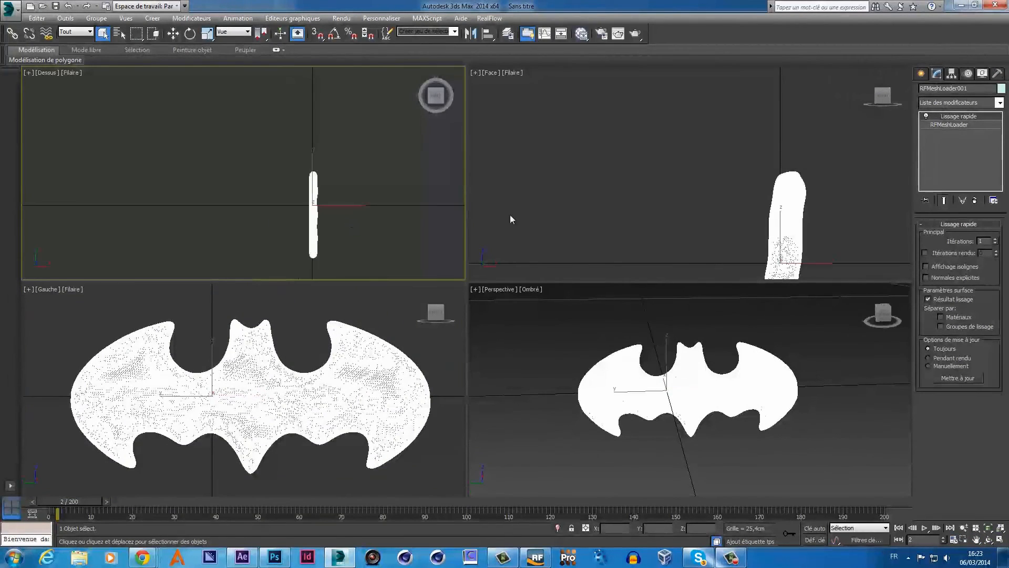
- Create a target camera in the Top view aimed at the bat logo
{"action": "left_click", "coordinate": [925, 77]}
{"action": "left_click", "coordinate": [962, 90]}
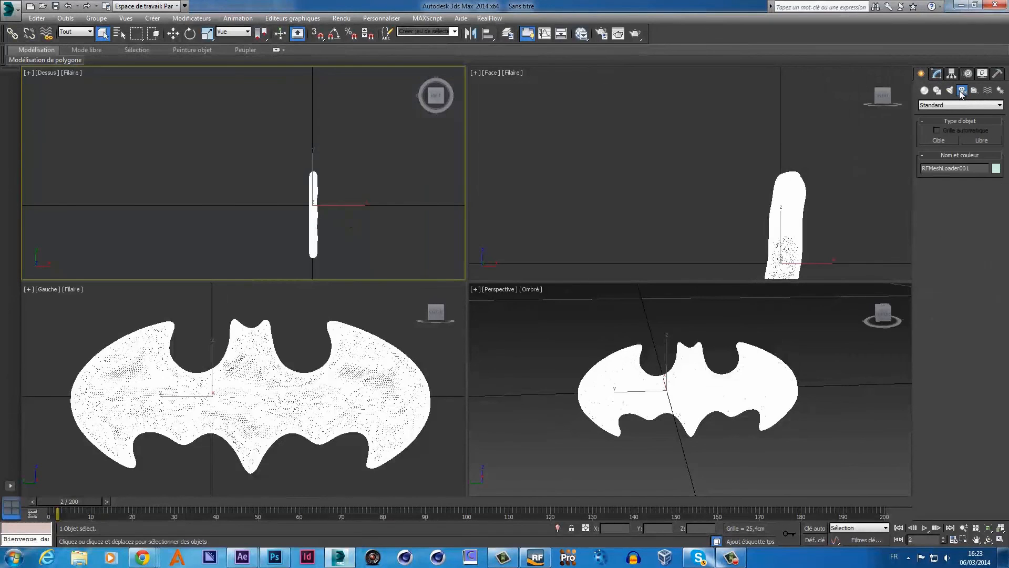
{"action": "left_click", "coordinate": [939, 141]}
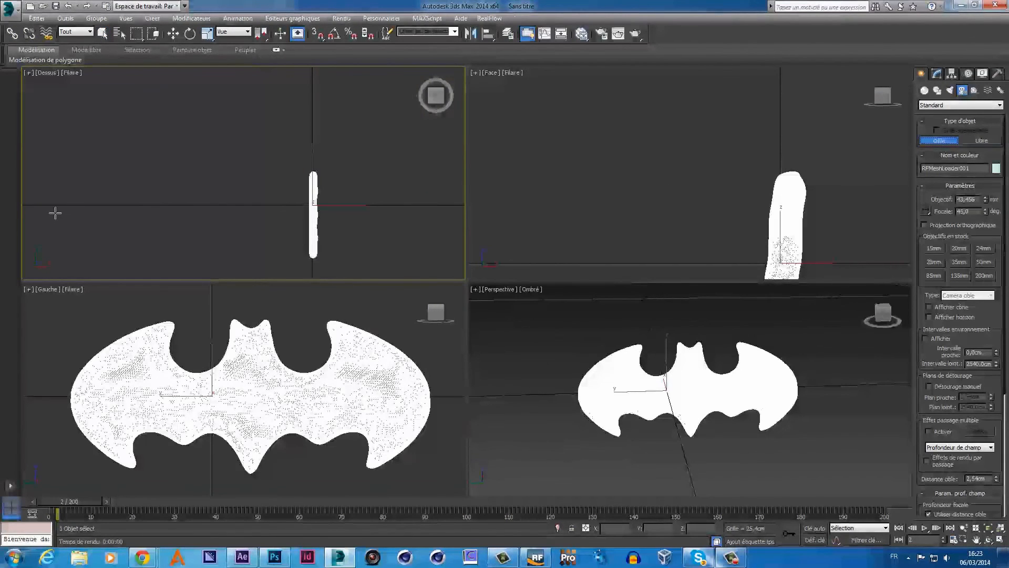
{"action": "left_click_drag", "start_coordinate": [55, 213], "coordinate": [305, 212]}
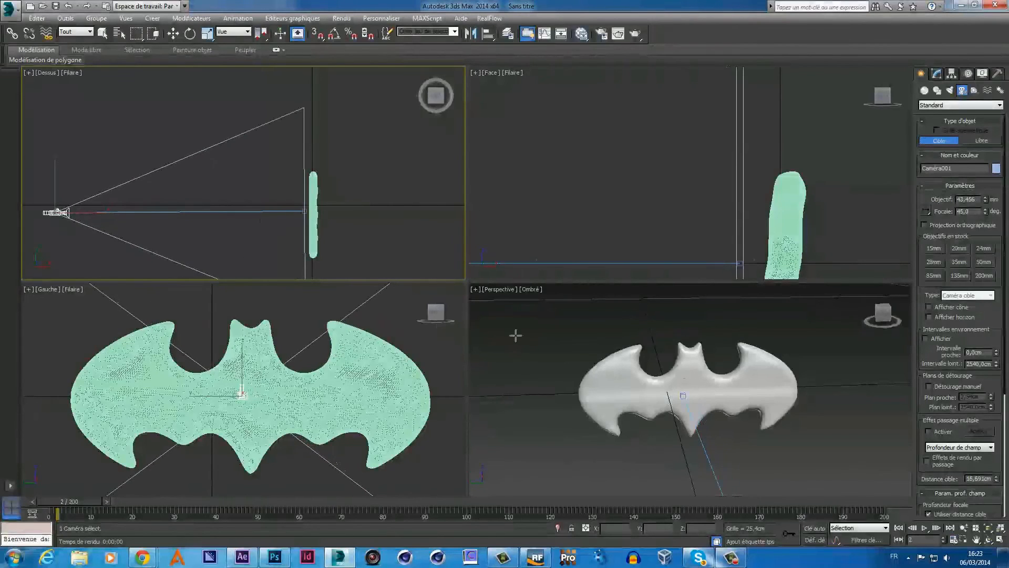
- Switch the Perspective view to look through Caméra001
{"action": "left_click", "coordinate": [504, 289]}
{"action": "left_click", "coordinate": [496, 294]}
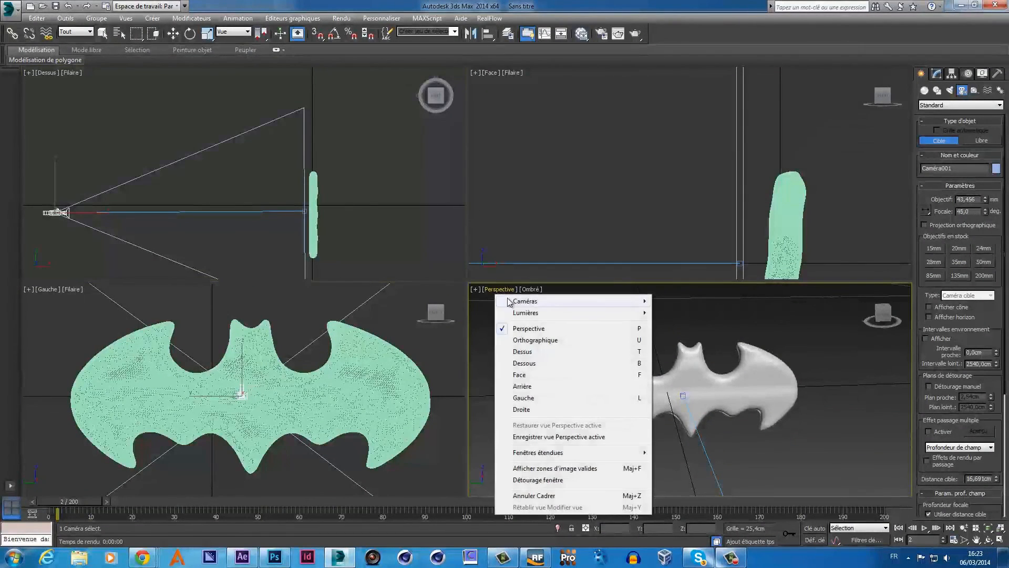
{"action": "mouse_move", "coordinate": [509, 301]}
{"action": "left_click", "coordinate": [452, 301]}
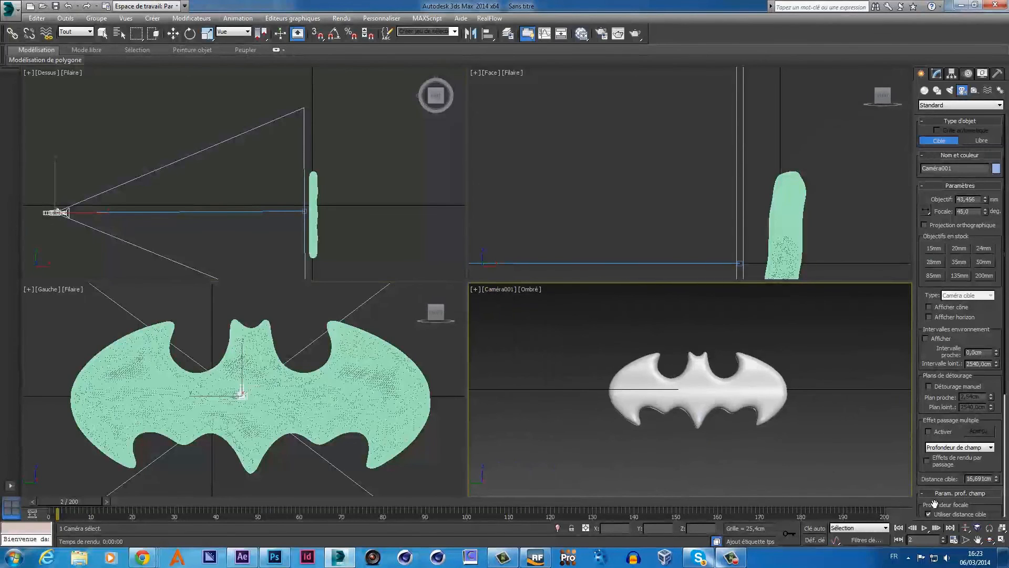
- Truck and dolly Caméra001 closer so the bat logo fills its view
{"action": "left_click", "coordinate": [978, 540]}
{"action": "mouse_move", "coordinate": [752, 440]}
{"action": "left_mouse_down"}
{"action": "mouse_move", "coordinate": [703, 384]}
{"action": "mouse_move", "coordinate": [766, 457]}
{"action": "mouse_move", "coordinate": [790, 451]}
{"action": "mouse_move", "coordinate": [750, 435]}
{"action": "mouse_move", "coordinate": [741, 442]}
{"action": "left_mouse_up"}
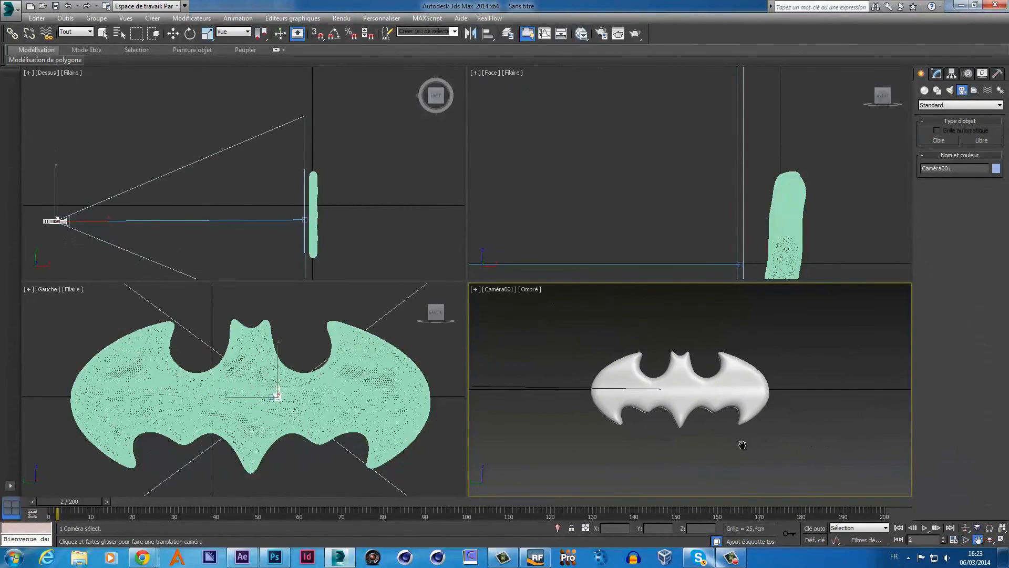
{"action": "left_click", "coordinate": [966, 528]}
{"action": "left_click_drag", "start_coordinate": [737, 412], "coordinate": [732, 384]}
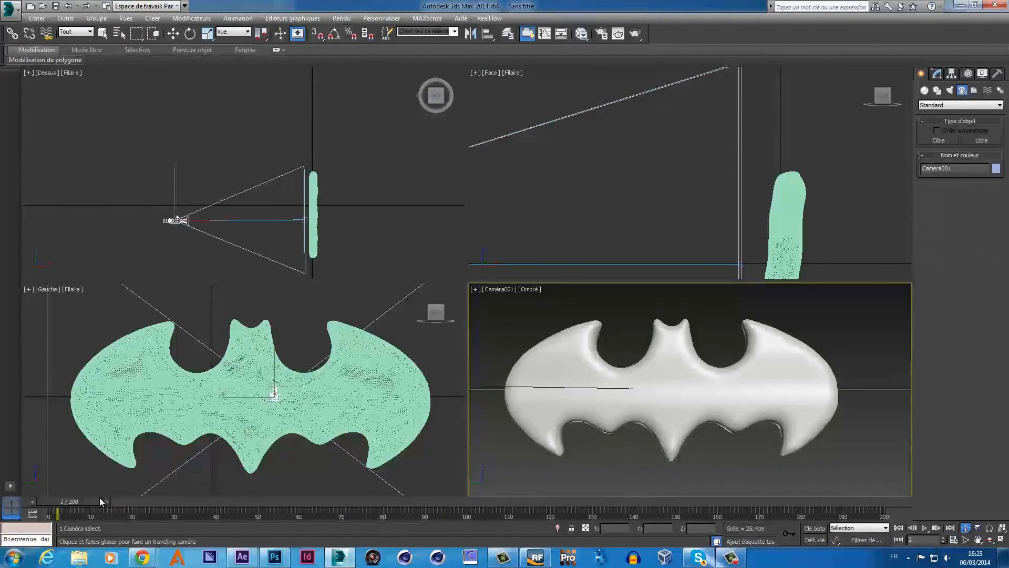
- Scrub the timeline to the last frame, 200, and turn on Auto Key
{"action": "left_click_drag", "start_coordinate": [102, 501], "coordinate": [74, 504]}
{"action": "left_click", "coordinate": [965, 527]}
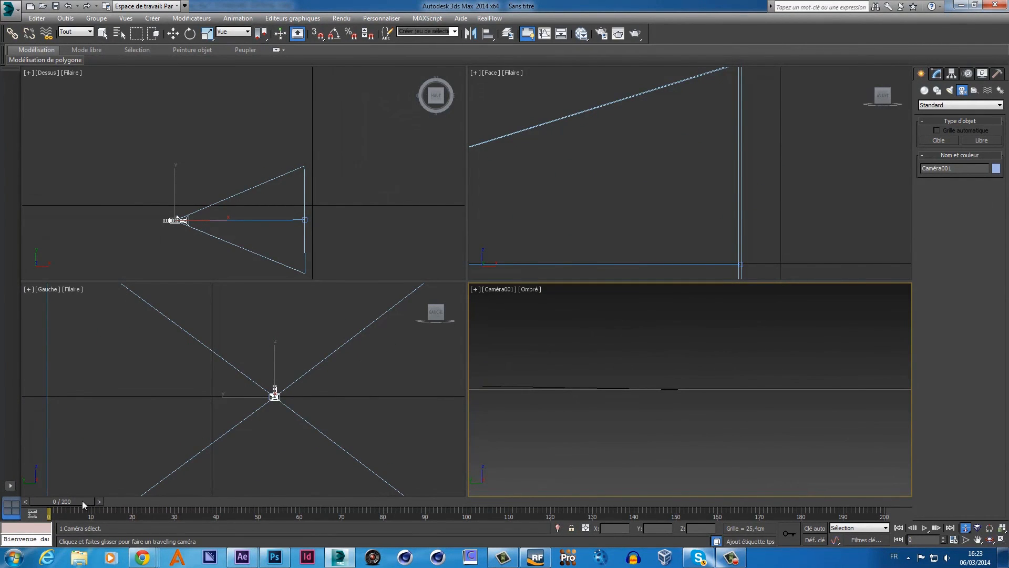
{"action": "left_click_drag", "start_coordinate": [82, 500], "coordinate": [893, 518]}
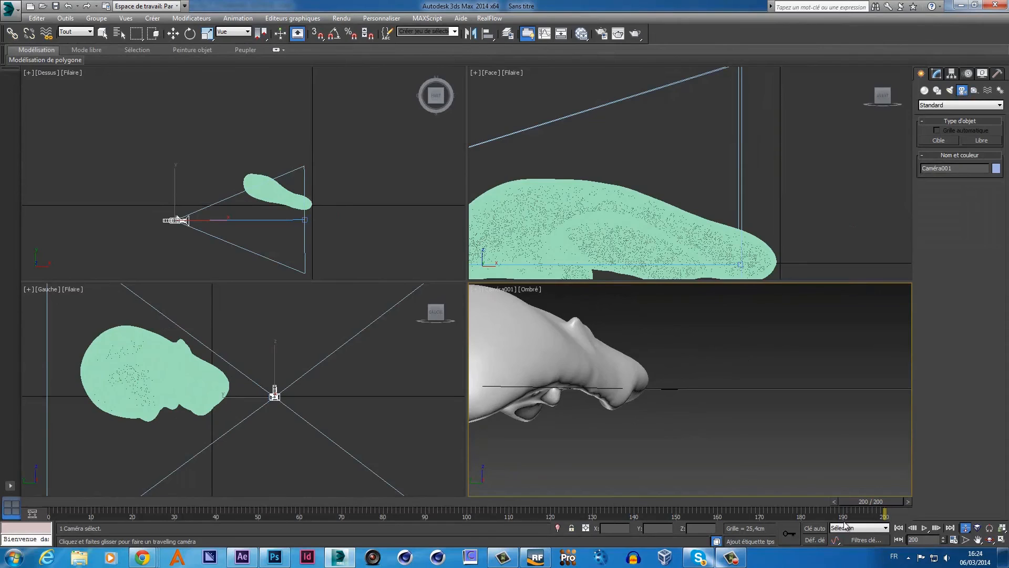
{"action": "left_click", "coordinate": [814, 529]}
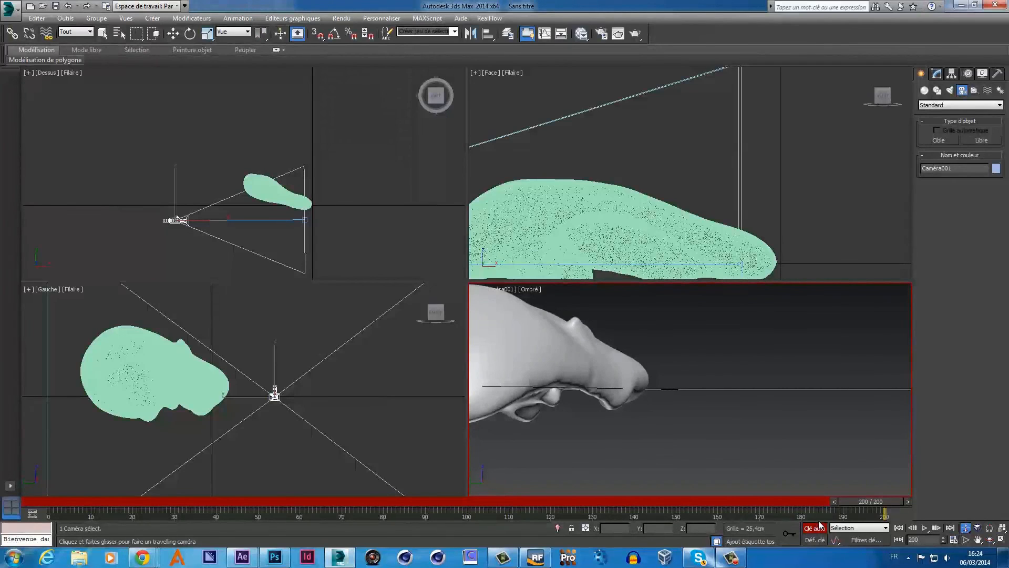
- At frames 181 and 176, truck Caméra001 to keep the fluid blob in frame
{"action": "left_click_drag", "start_coordinate": [856, 501], "coordinate": [753, 512]}
{"action": "left_click", "coordinate": [965, 527]}
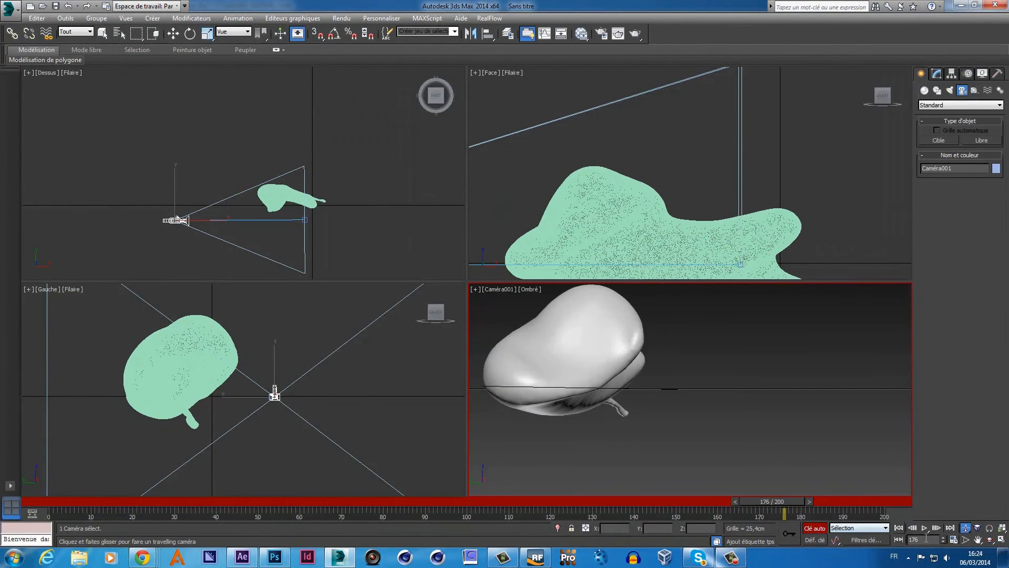
{"action": "left_click_drag", "start_coordinate": [625, 380], "coordinate": [631, 383]}
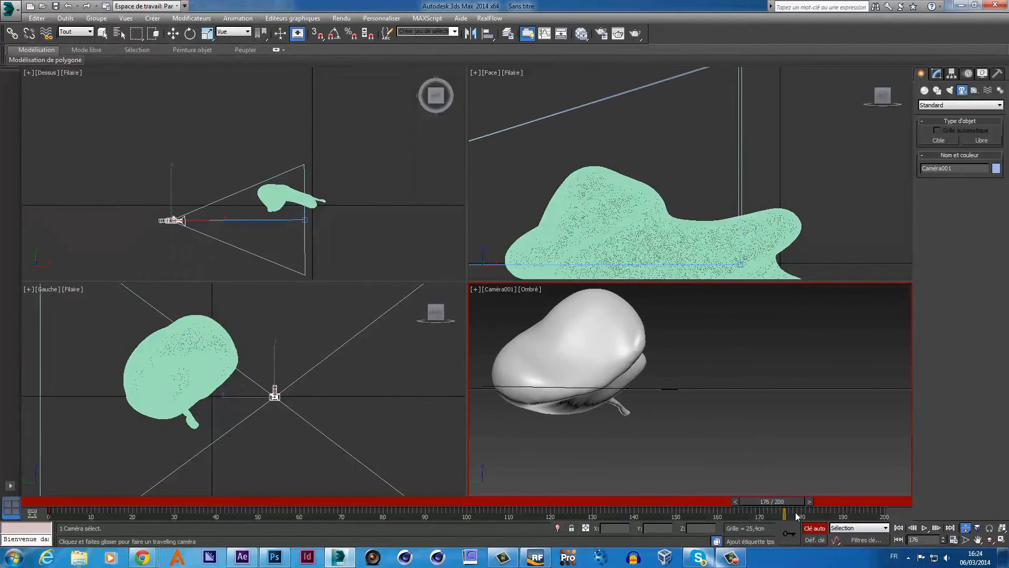
{"action": "mouse_move", "coordinate": [787, 502]}
{"action": "left_mouse_down"}
{"action": "mouse_move", "coordinate": [826, 497]}
{"action": "mouse_move", "coordinate": [771, 501]}
{"action": "left_mouse_up"}
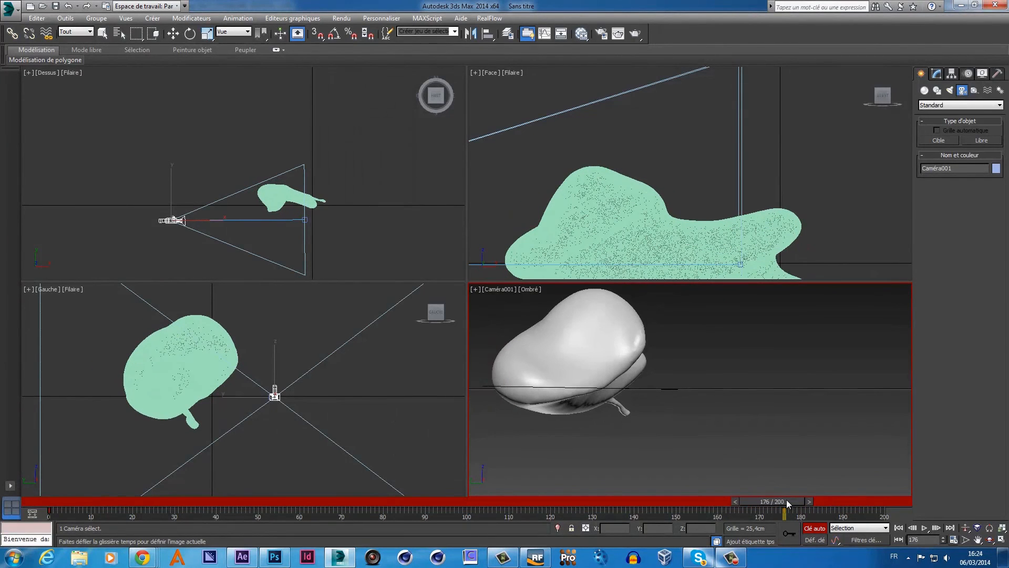
{"action": "left_click", "coordinate": [978, 540]}
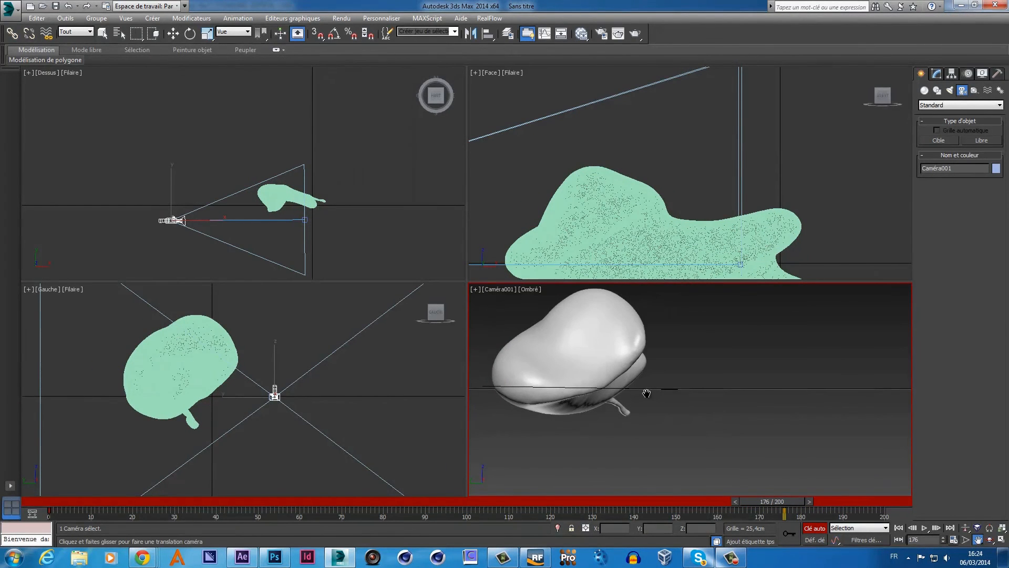
{"action": "left_click_drag", "start_coordinate": [647, 394], "coordinate": [673, 411]}
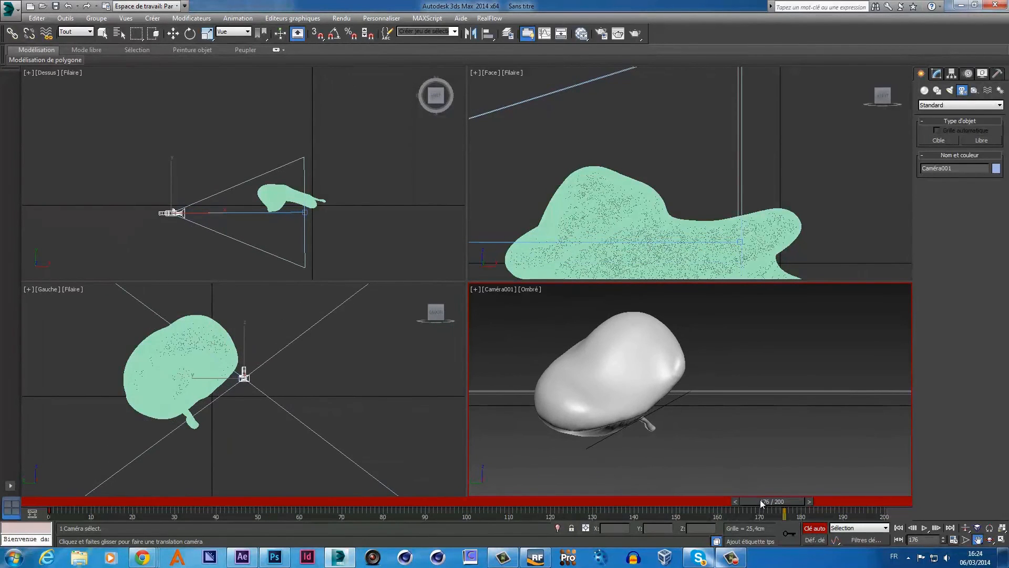
- At frame 174, dolly Caméra001 closer and truck it to recentre the blob
{"action": "left_click_drag", "start_coordinate": [760, 499], "coordinate": [756, 499]}
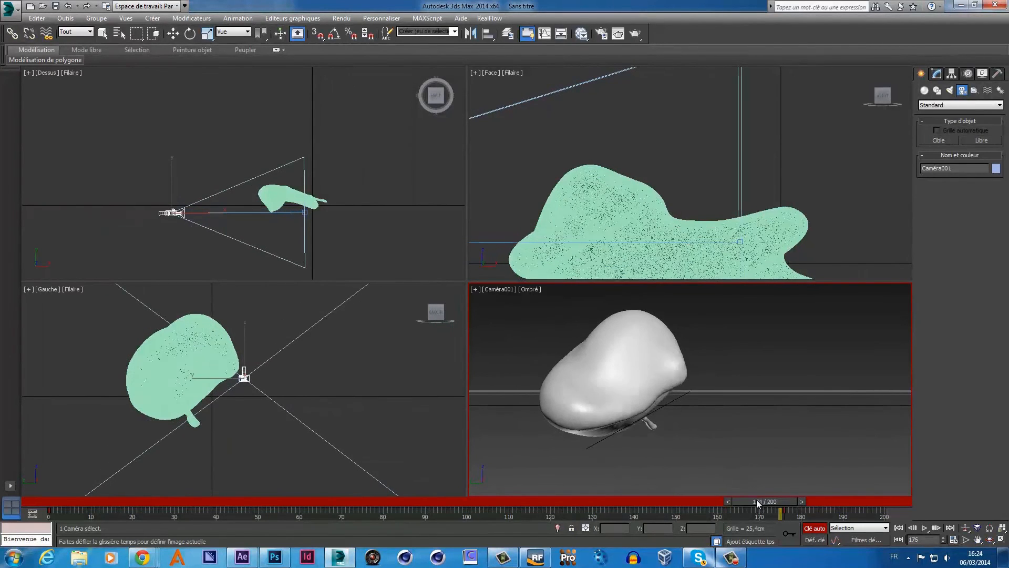
{"action": "left_click", "coordinate": [965, 527]}
{"action": "left_click_drag", "start_coordinate": [743, 410], "coordinate": [735, 400]}
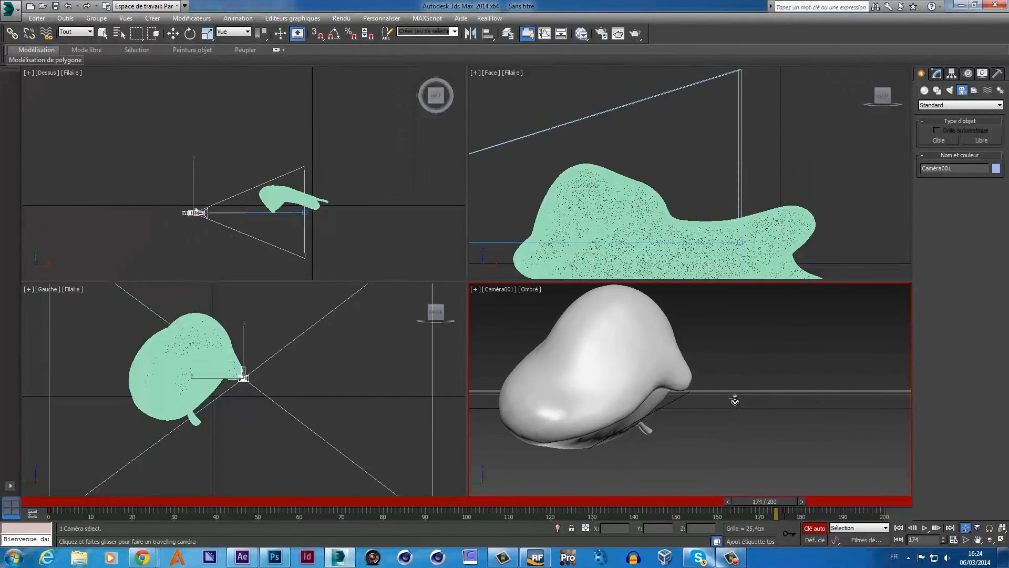
{"action": "mouse_move", "coordinate": [781, 501]}
{"action": "left_mouse_down"}
{"action": "mouse_move", "coordinate": [886, 507]}
{"action": "mouse_move", "coordinate": [770, 512]}
{"action": "left_mouse_up"}
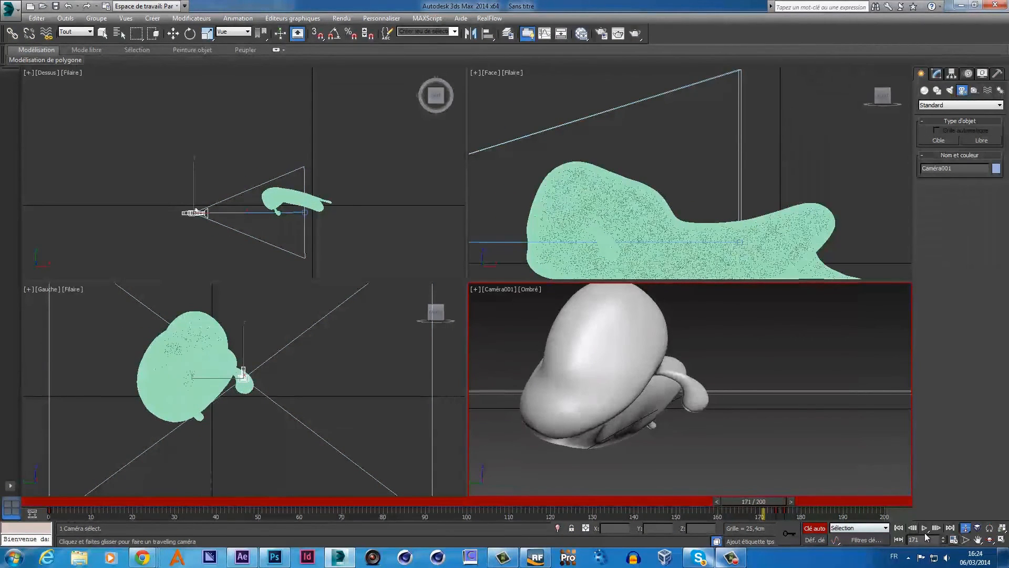
{"action": "left_click", "coordinate": [977, 540]}
{"action": "left_click_drag", "start_coordinate": [728, 421], "coordinate": [773, 415]}
- Near frame 154, dolly Caméra001 closer to the fluid and open the viewport label menu
{"action": "left_click", "coordinate": [965, 527]}
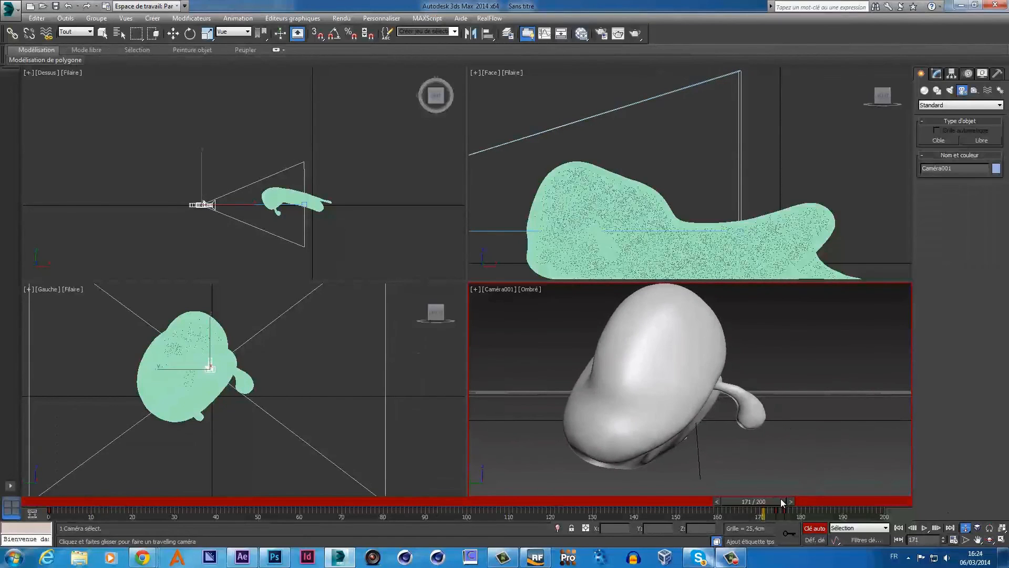
{"action": "left_click_drag", "start_coordinate": [780, 498], "coordinate": [711, 500]}
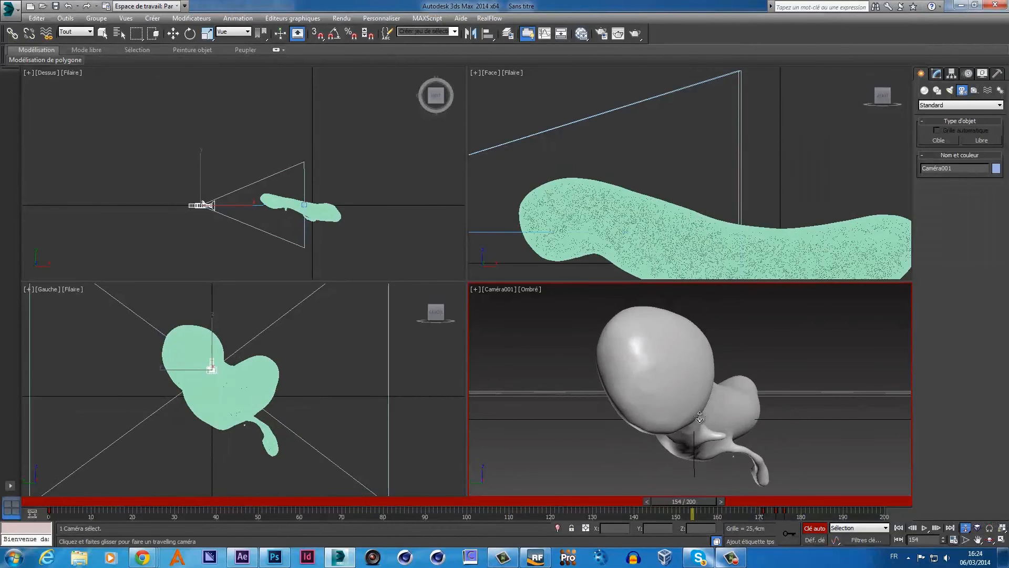
{"action": "left_click_drag", "start_coordinate": [700, 417], "coordinate": [699, 414]}
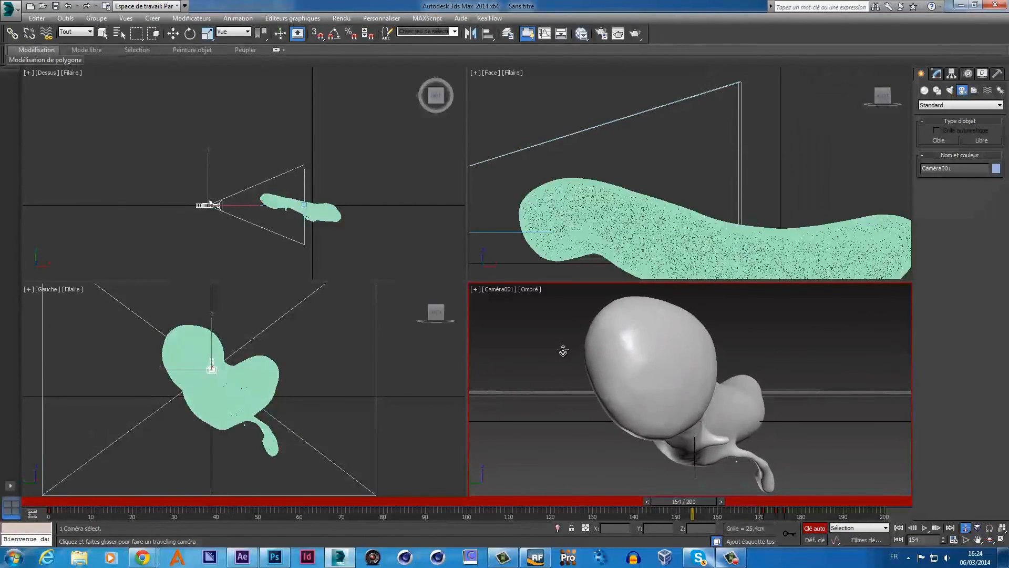
{"action": "left_click", "coordinate": [498, 292]}
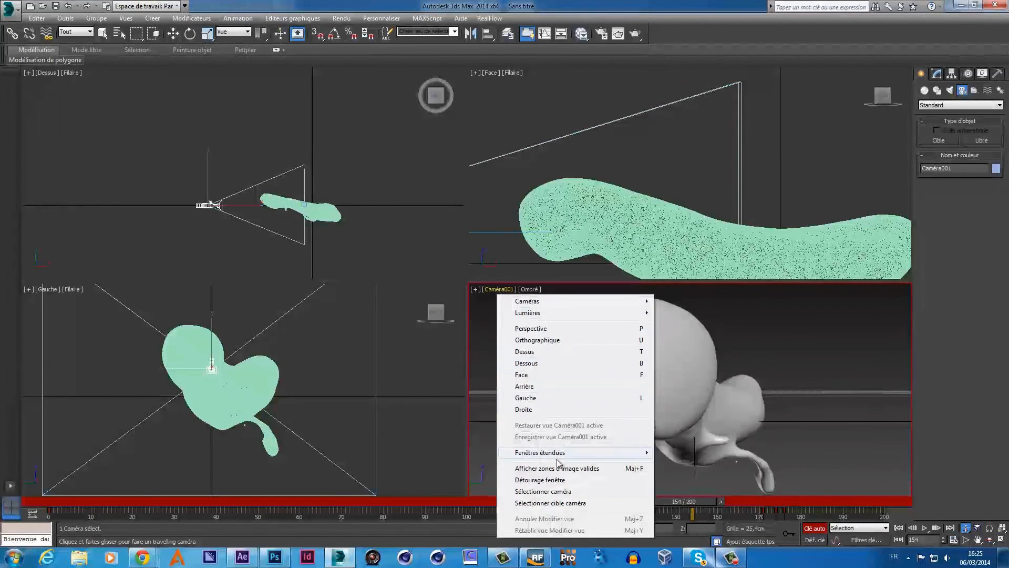
- Show Safe Frame in the camera view and dolly Caméra001 closer at a later frame
{"action": "left_click", "coordinate": [499, 290]}
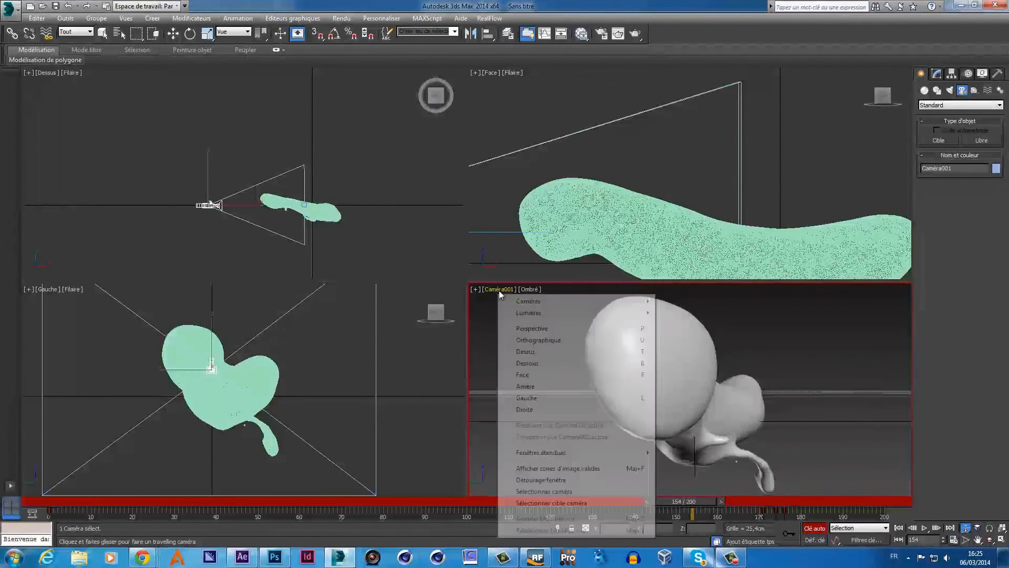
{"action": "left_click", "coordinate": [555, 470]}
{"action": "left_click_drag", "start_coordinate": [669, 501], "coordinate": [571, 514]}
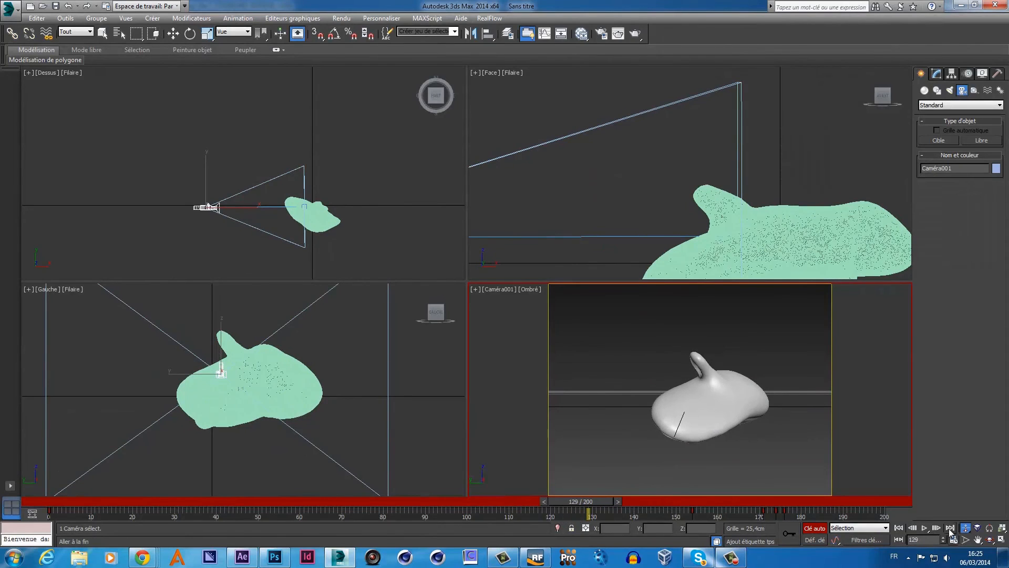
{"action": "left_click_drag", "start_coordinate": [754, 401], "coordinate": [736, 412]}
{"action": "left_click_drag", "start_coordinate": [598, 501], "coordinate": [507, 503]}
- At frames 105 and 100, truck and dolly Caméra001 to reframe the fluid
{"action": "left_click", "coordinate": [966, 528]}
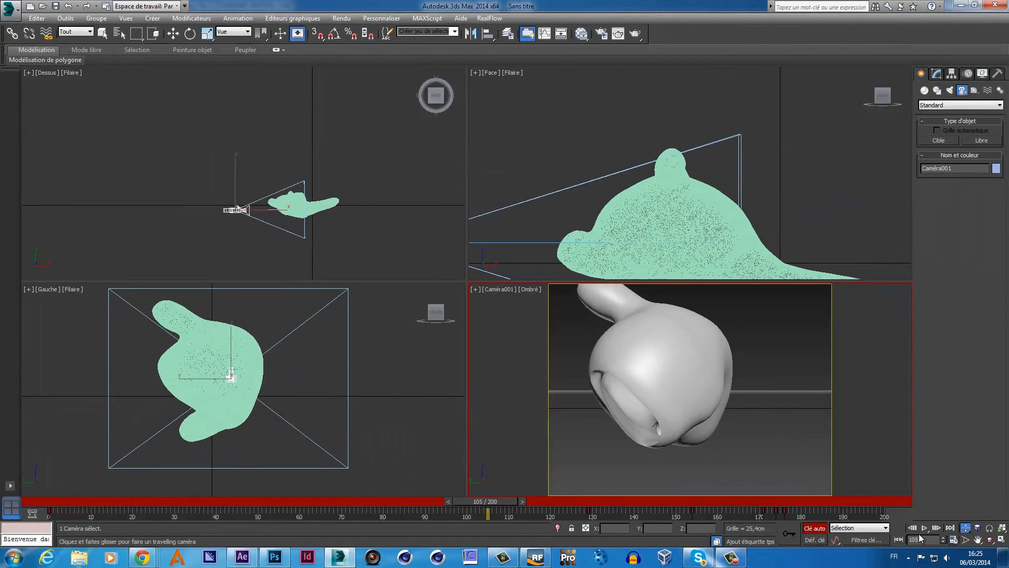
{"action": "left_click", "coordinate": [978, 539]}
{"action": "left_click_drag", "start_coordinate": [711, 400], "coordinate": [733, 416]}
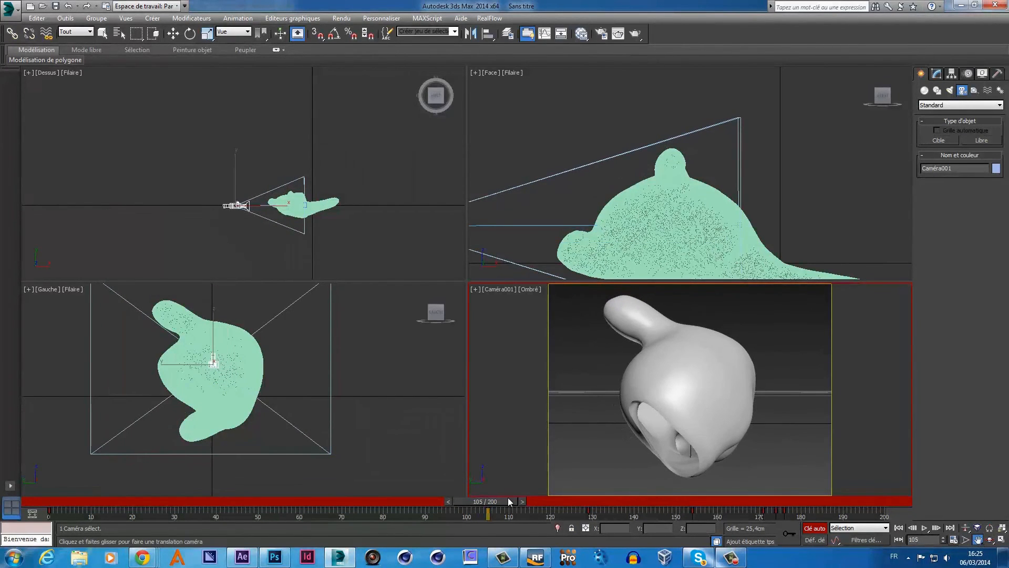
{"action": "left_click_drag", "start_coordinate": [508, 497], "coordinate": [487, 497]}
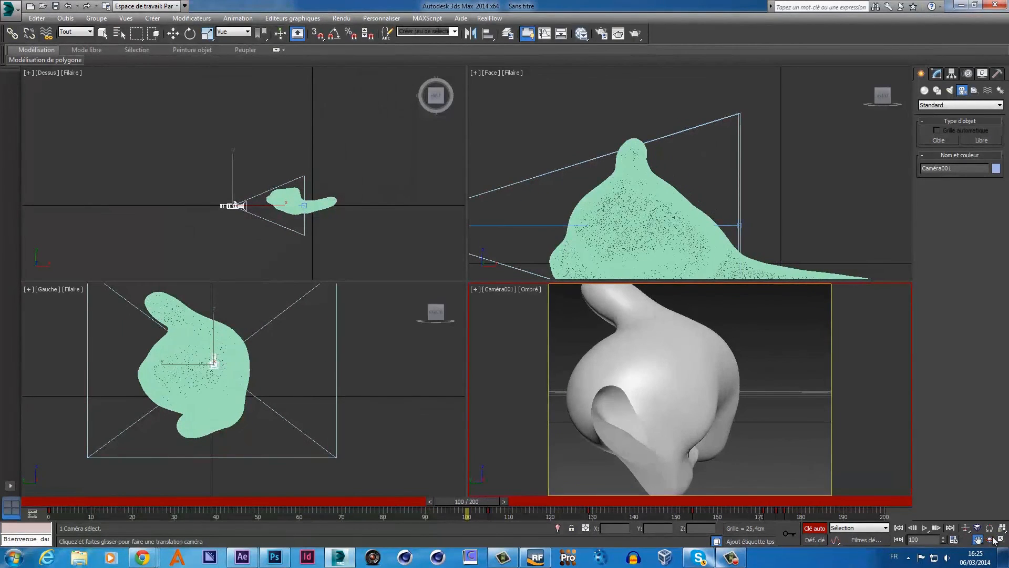
{"action": "left_click", "coordinate": [965, 527]}
{"action": "left_click_drag", "start_coordinate": [673, 383], "coordinate": [672, 372]}
- From frame 88 back toward frame 0, truck Caméra001 to keep the fluid centred
{"action": "left_click_drag", "start_coordinate": [465, 502], "coordinate": [414, 495]}
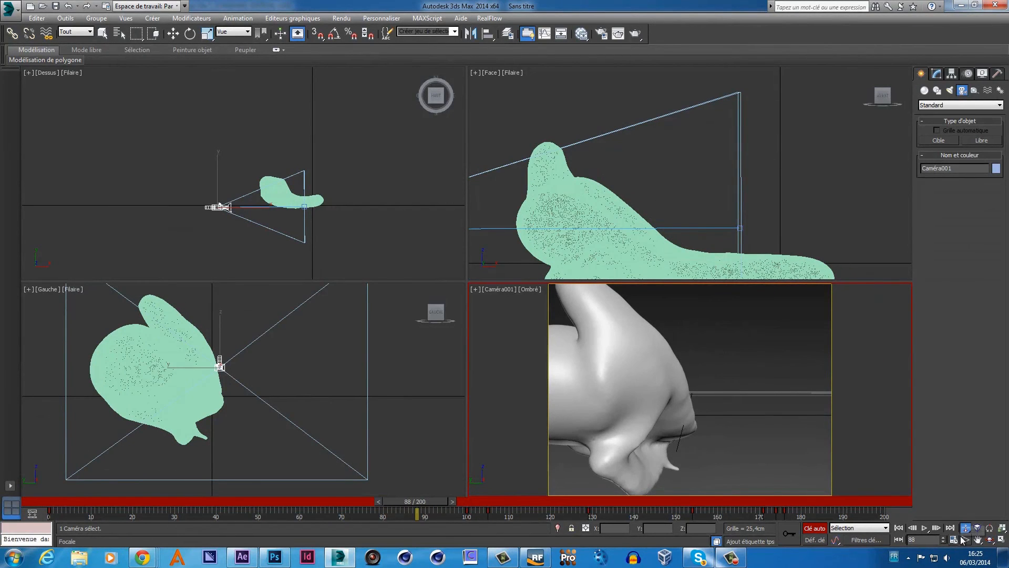
{"action": "left_click", "coordinate": [978, 540]}
{"action": "left_click_drag", "start_coordinate": [695, 421], "coordinate": [747, 433]}
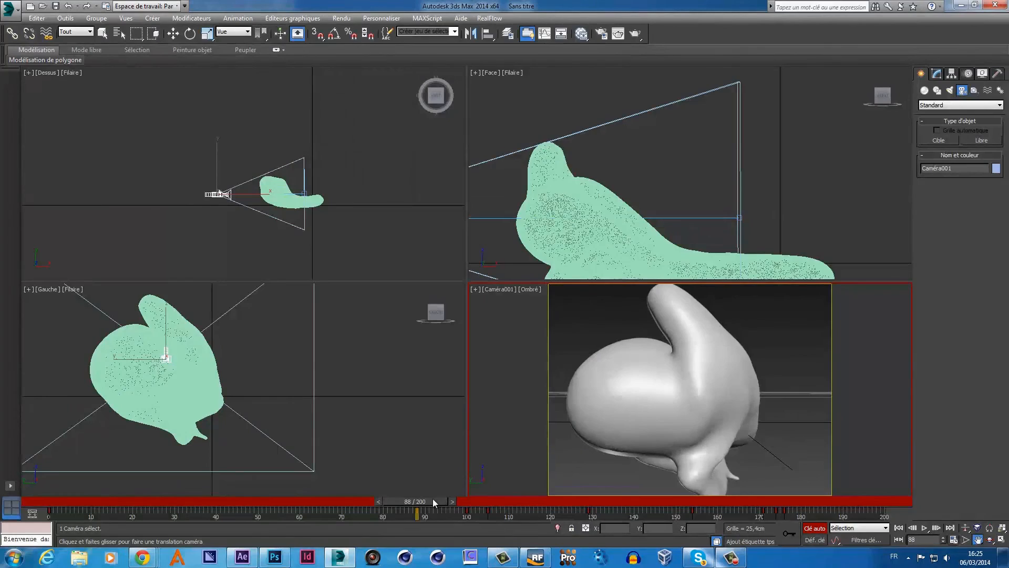
{"action": "left_click_drag", "start_coordinate": [433, 498], "coordinate": [329, 489]}
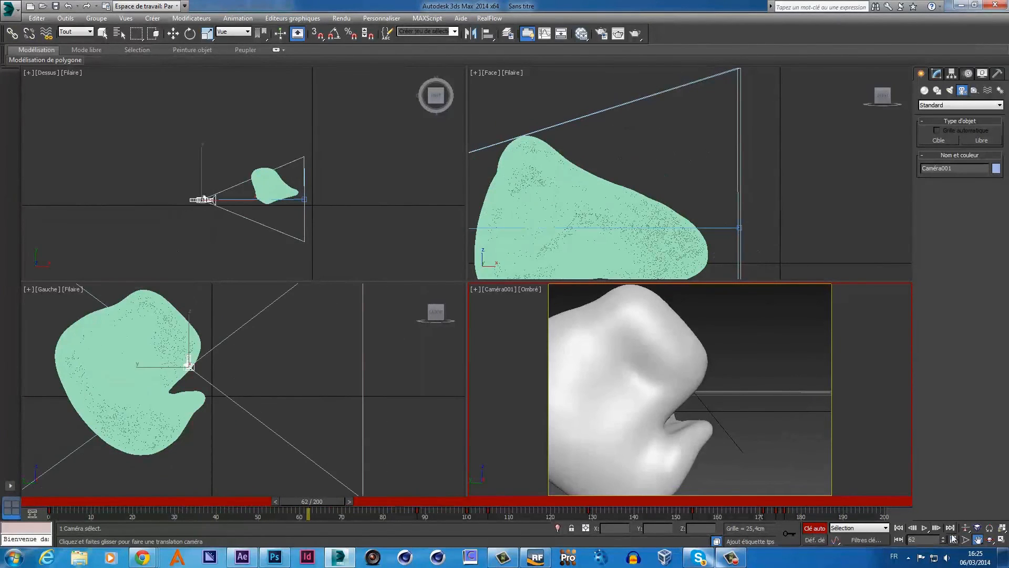
{"action": "left_click_drag", "start_coordinate": [715, 437], "coordinate": [745, 446]}
{"action": "left_click", "coordinate": [967, 528]}
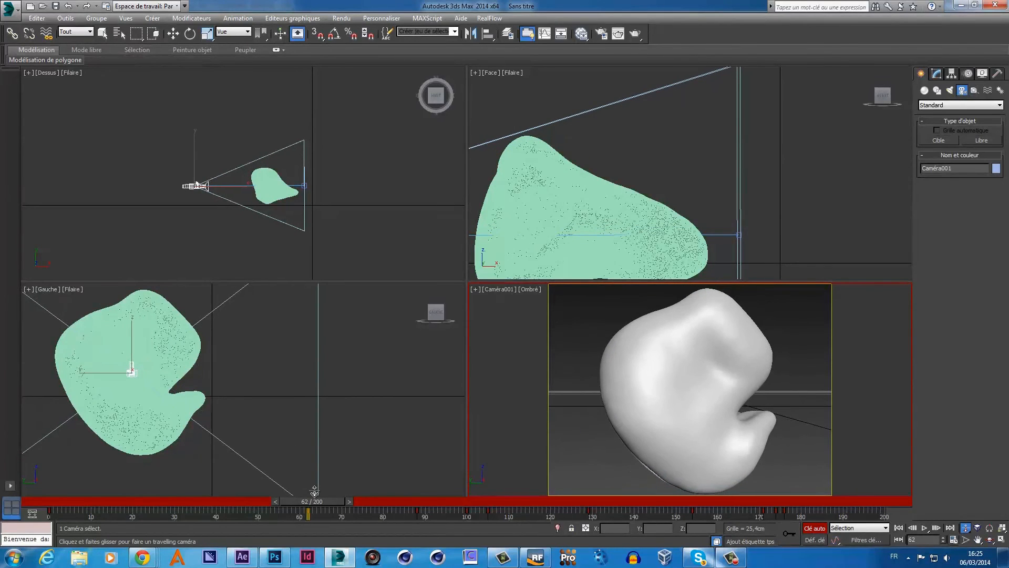
{"action": "left_click_drag", "start_coordinate": [311, 500], "coordinate": [44, 498]}
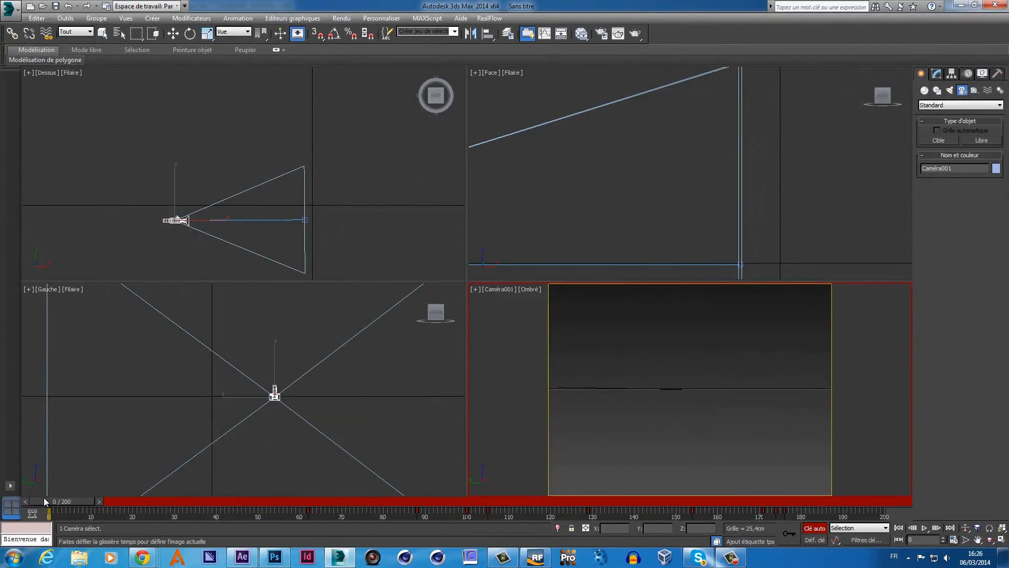
- Step to frame 2 and truck the camera to centre the Batman logo
{"action": "left_click", "coordinate": [101, 503]}
{"action": "left_click", "coordinate": [103, 504]}
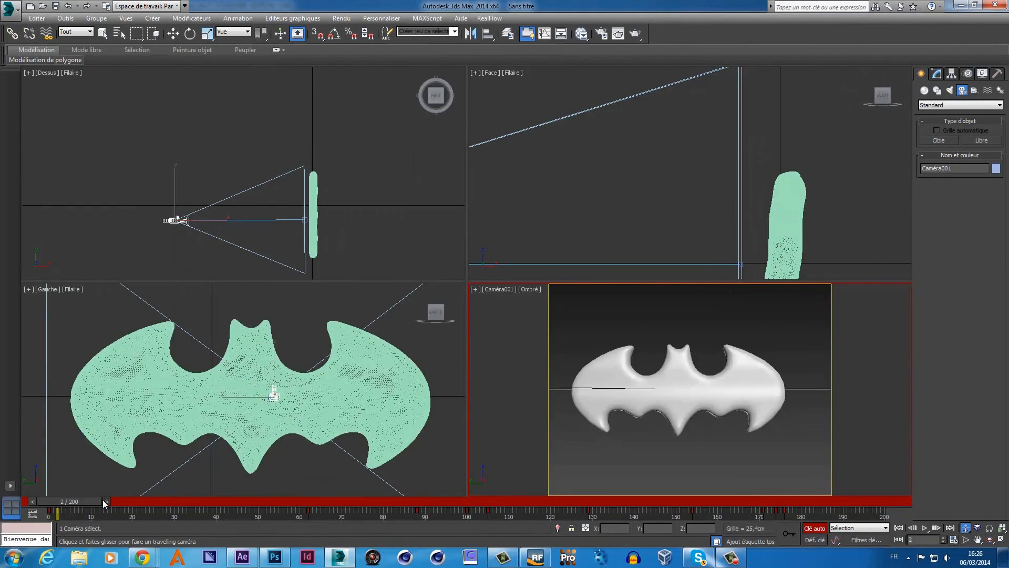
{"action": "left_click", "coordinate": [978, 540]}
{"action": "left_click_drag", "start_coordinate": [700, 387], "coordinate": [711, 387]}
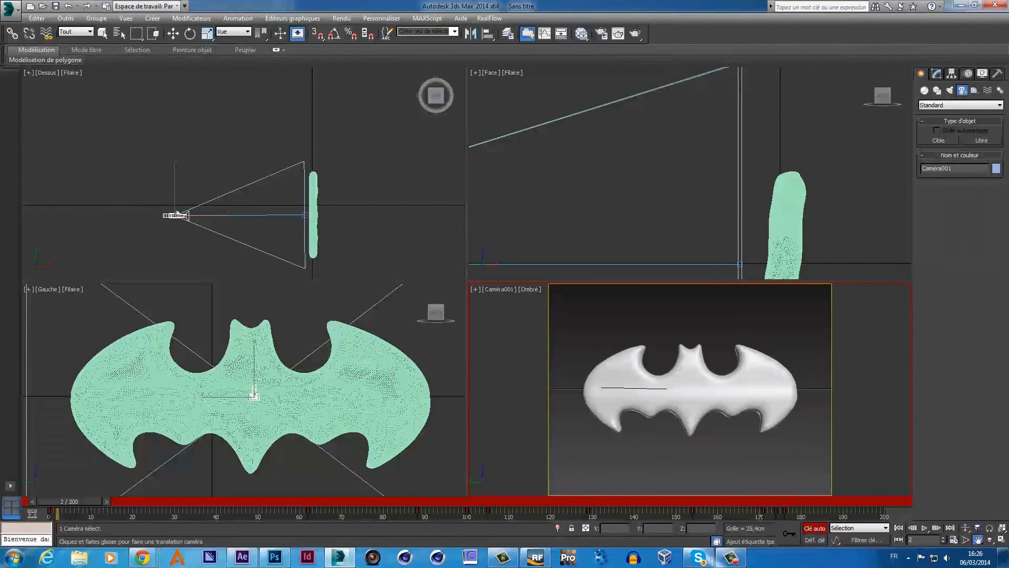
- Turn Auto Key off and scrub to frame 7 to check the framing
{"action": "left_click", "coordinate": [815, 529]}
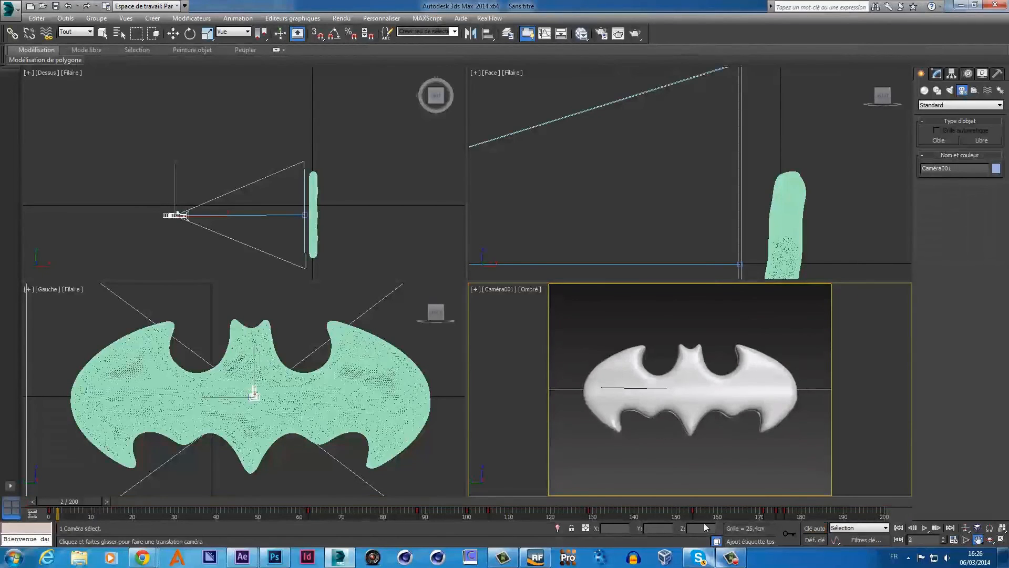
{"action": "left_click_drag", "start_coordinate": [75, 499], "coordinate": [97, 503]}
{"action": "left_click", "coordinate": [977, 540]}
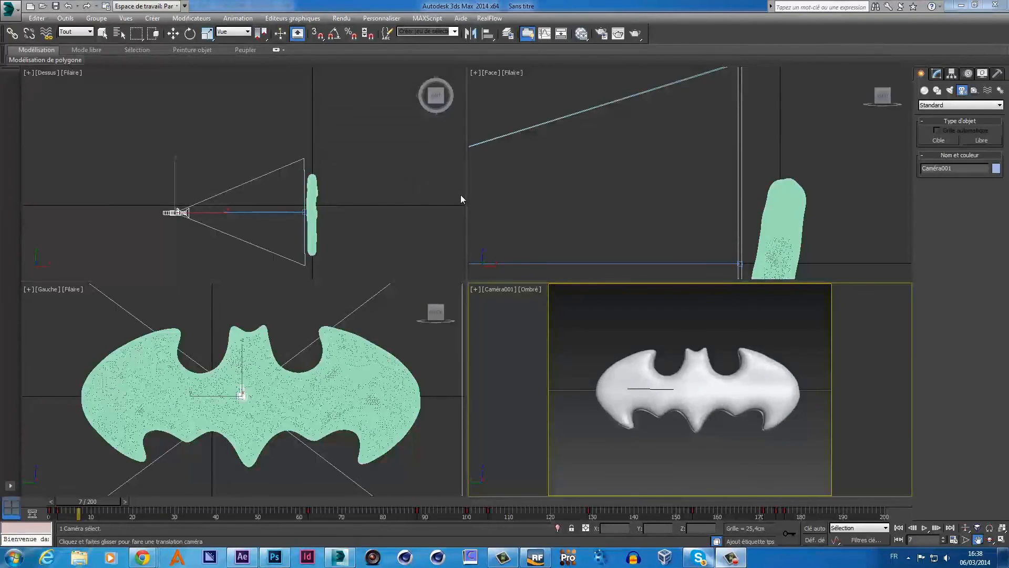
- Minimize 3ds Max and RealFlow and open the batman-project folder from the desktop
{"action": "left_click", "coordinate": [961, 5]}
{"action": "left_click", "coordinate": [960, 4]}
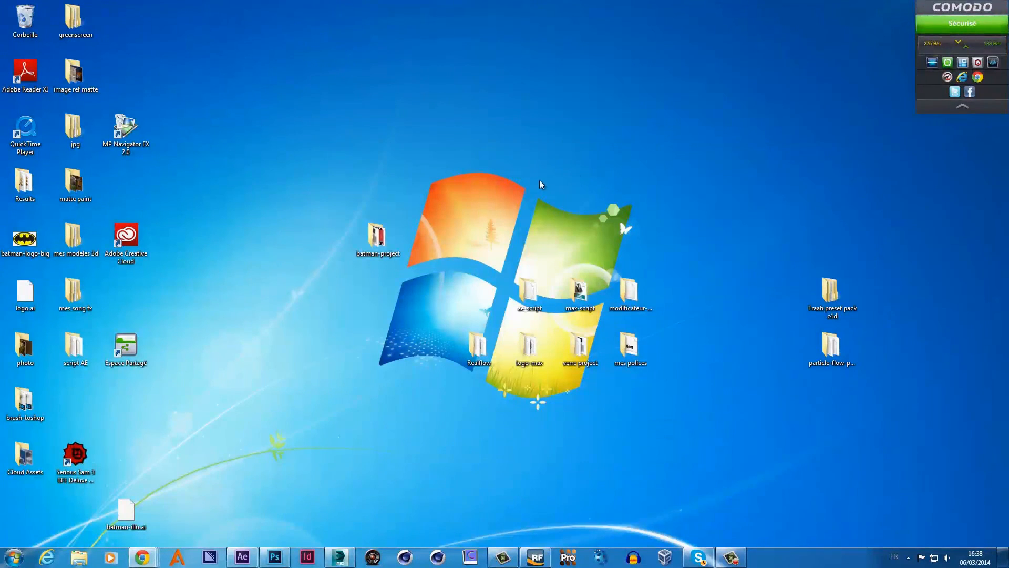
{"action": "double_click", "coordinate": [377, 237]}
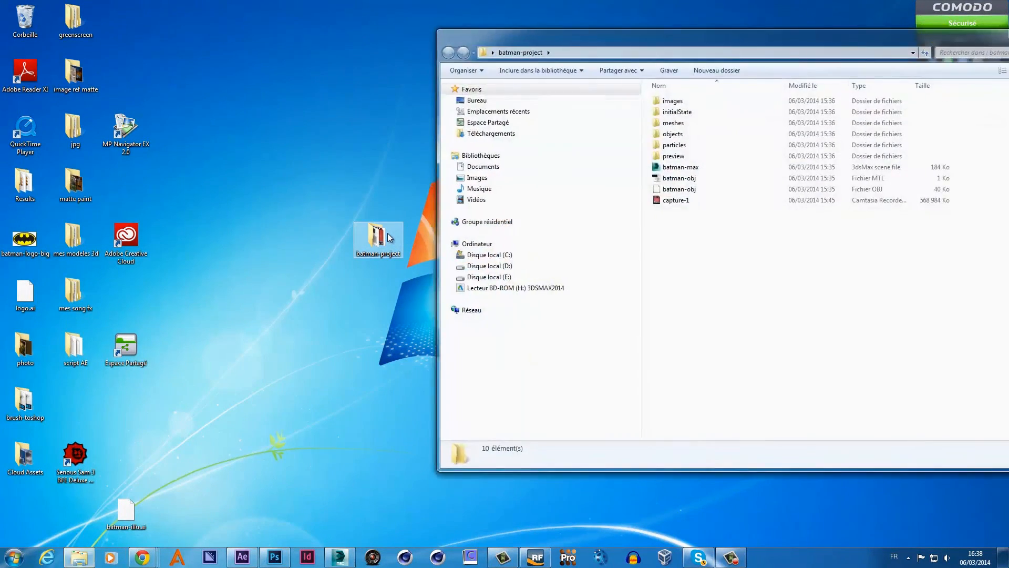
{"action": "left_click_drag", "start_coordinate": [767, 45], "coordinate": [677, 36]}
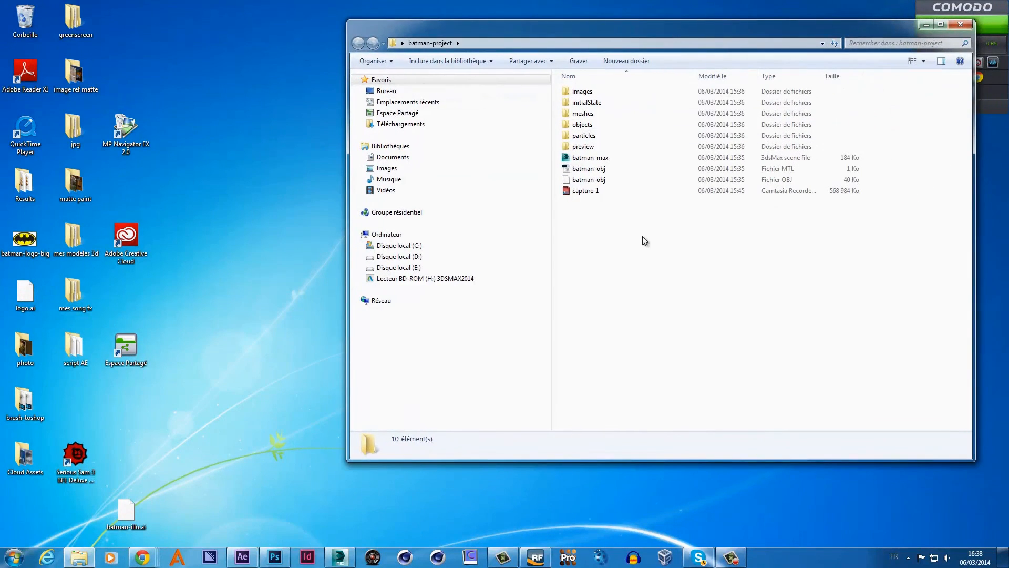
- Create a new folder named rendu-max-png in batman-project, then close the window
{"action": "right_click", "coordinate": [640, 240]}
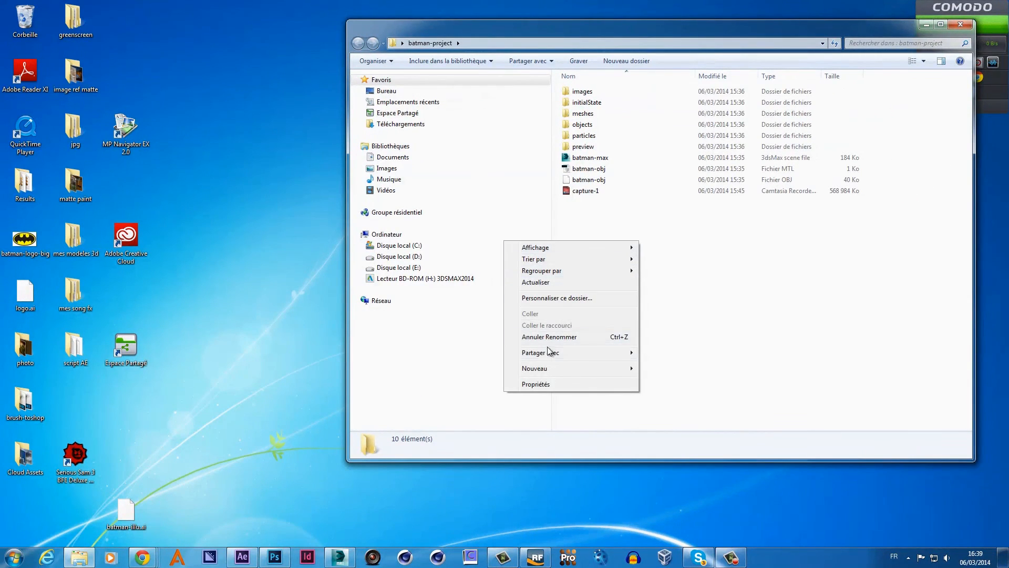
{"action": "mouse_move", "coordinate": [558, 368]}
{"action": "left_click", "coordinate": [490, 368]}
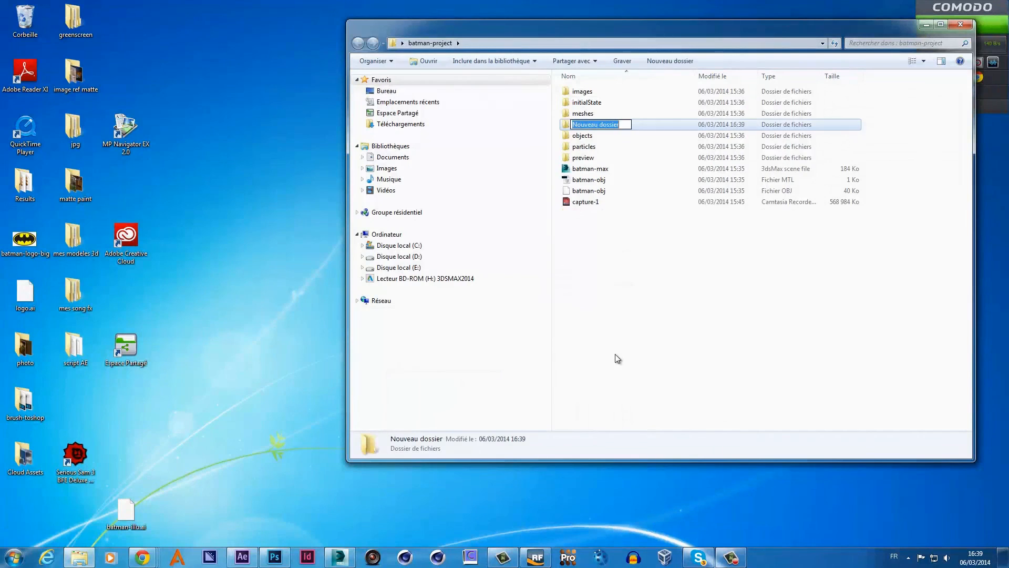
{"action": "key", "text": "BackSpace"}
{"action": "key", "text": "Return"}
{"action": "left_click", "coordinate": [620, 359]}
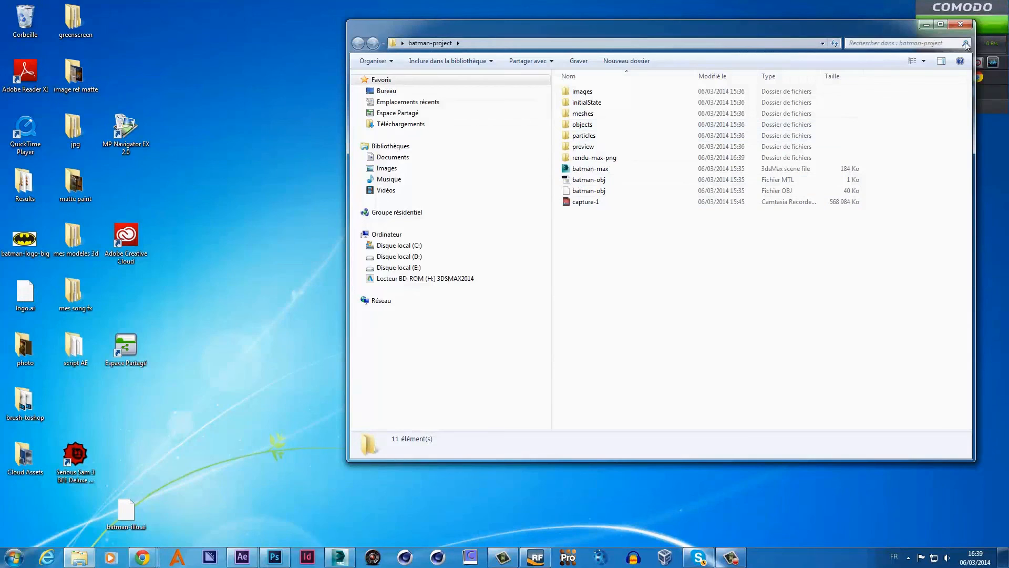
{"action": "left_click", "coordinate": [962, 25]}
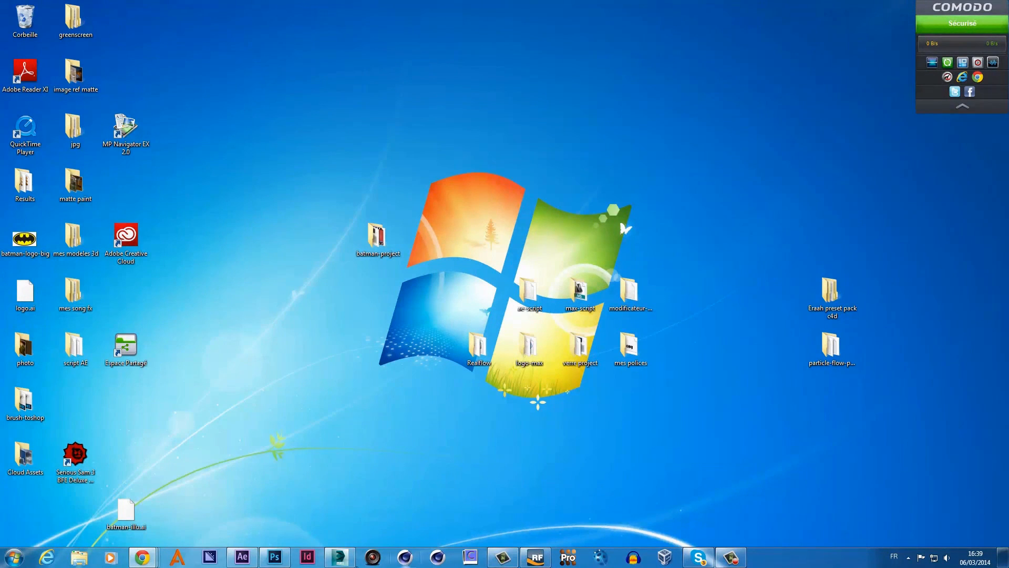
- Restore 3ds Max, open Rendu > Configuration Rendu, and review the Commun tab's 640 x 480 output
{"action": "left_click", "coordinate": [339, 557]}
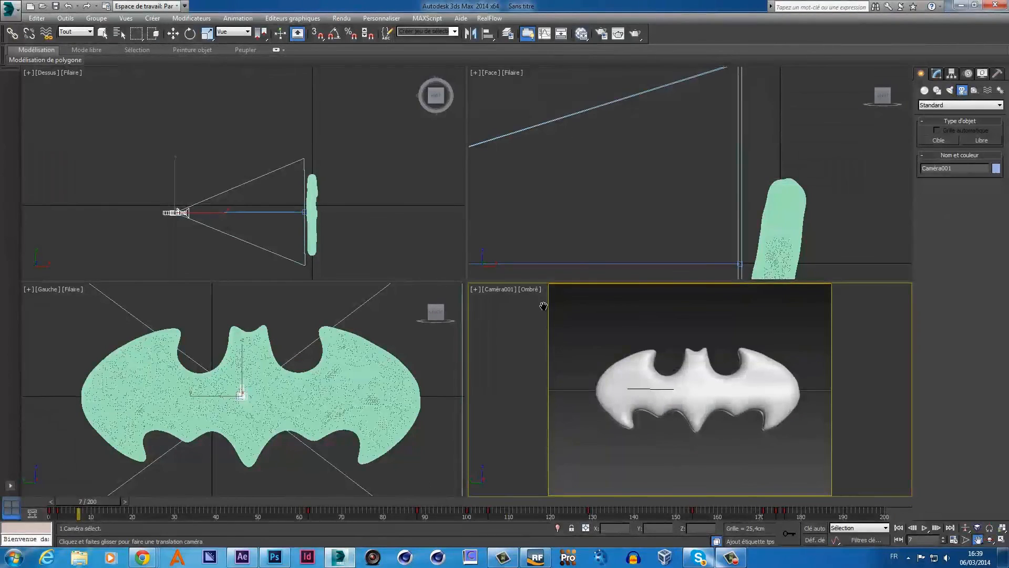
{"action": "left_click", "coordinate": [341, 18]}
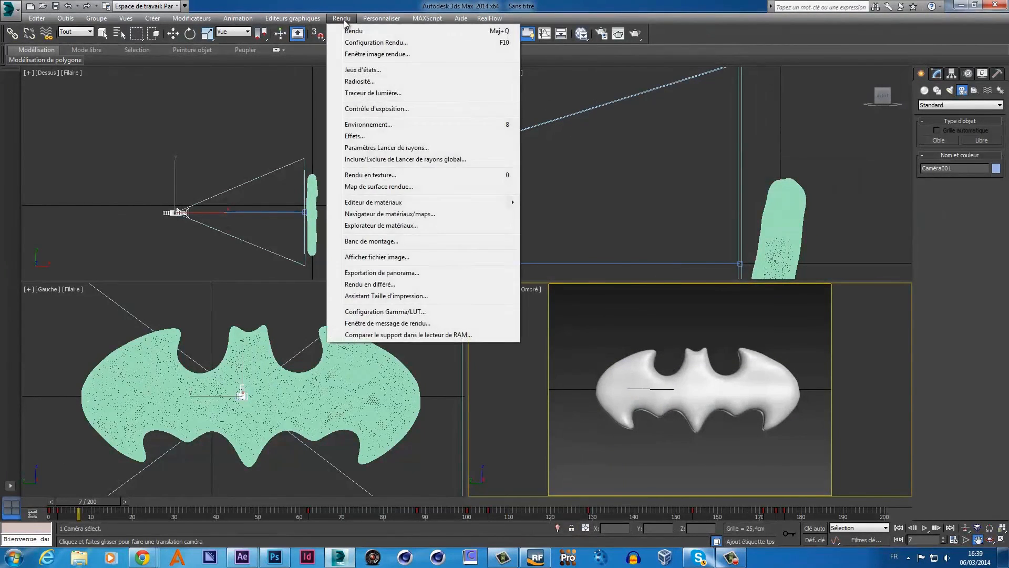
{"action": "left_click", "coordinate": [357, 43]}
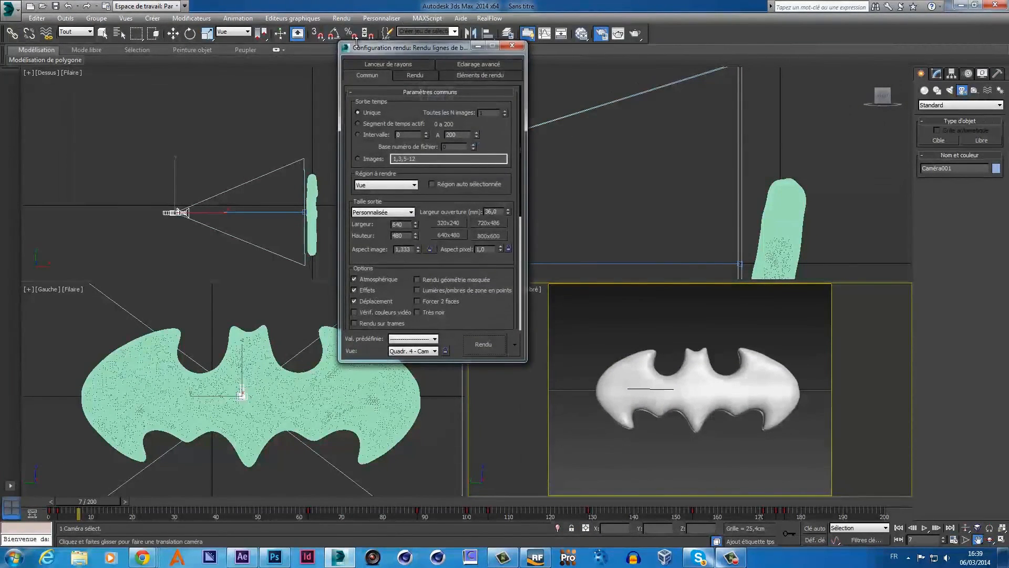
{"action": "left_click_drag", "start_coordinate": [500, 309], "coordinate": [497, 116]}
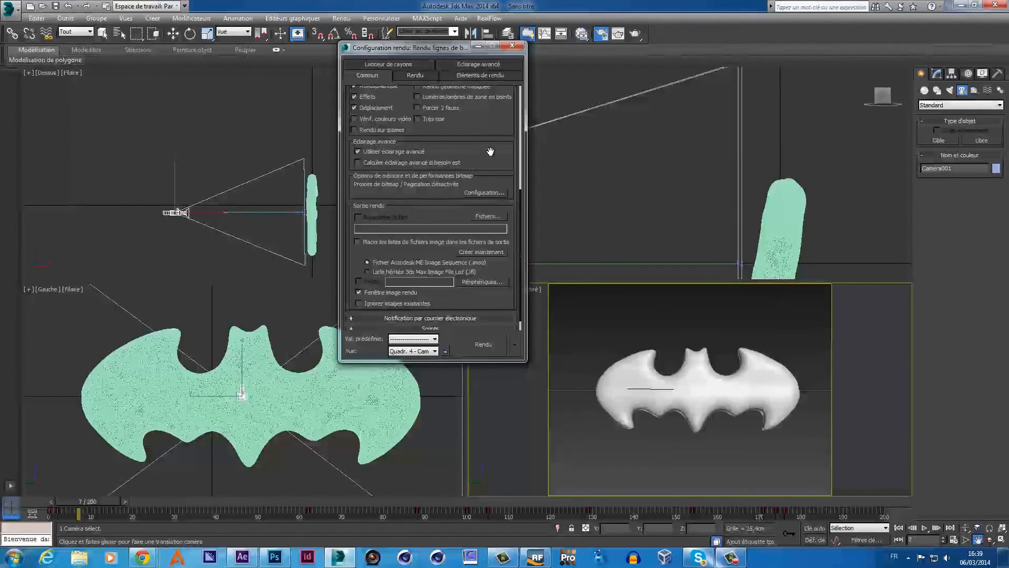
{"action": "left_click_drag", "start_coordinate": [490, 152], "coordinate": [481, 303]}
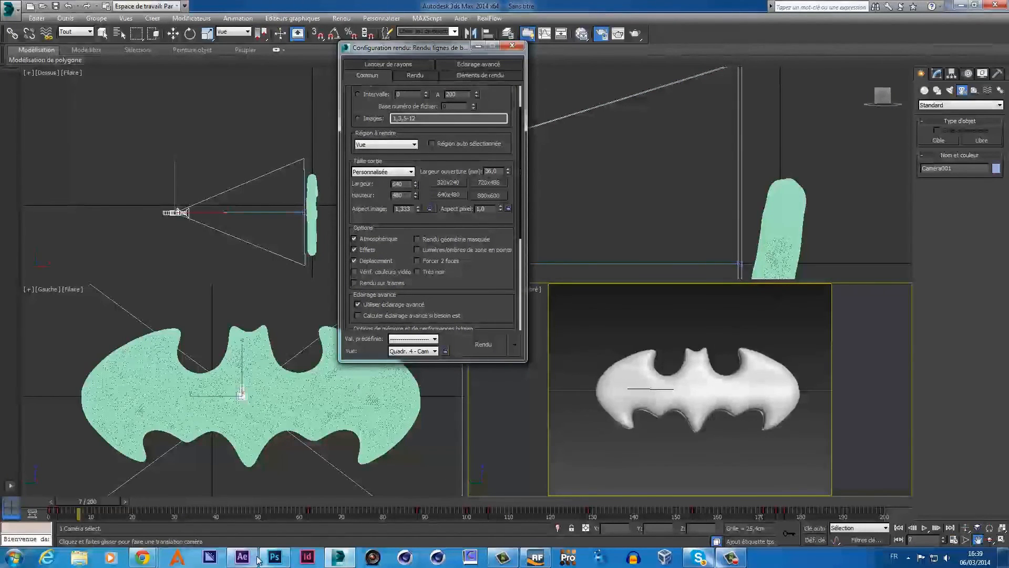
{"action": "left_click", "coordinate": [273, 559]}
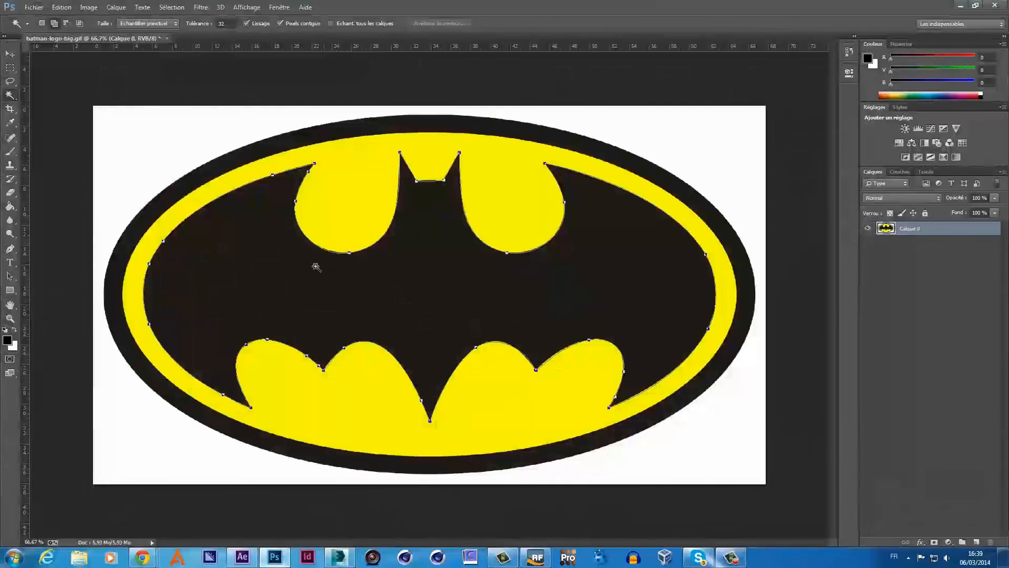
{"action": "left_click", "coordinate": [88, 7]}
{"action": "left_click", "coordinate": [108, 82]}
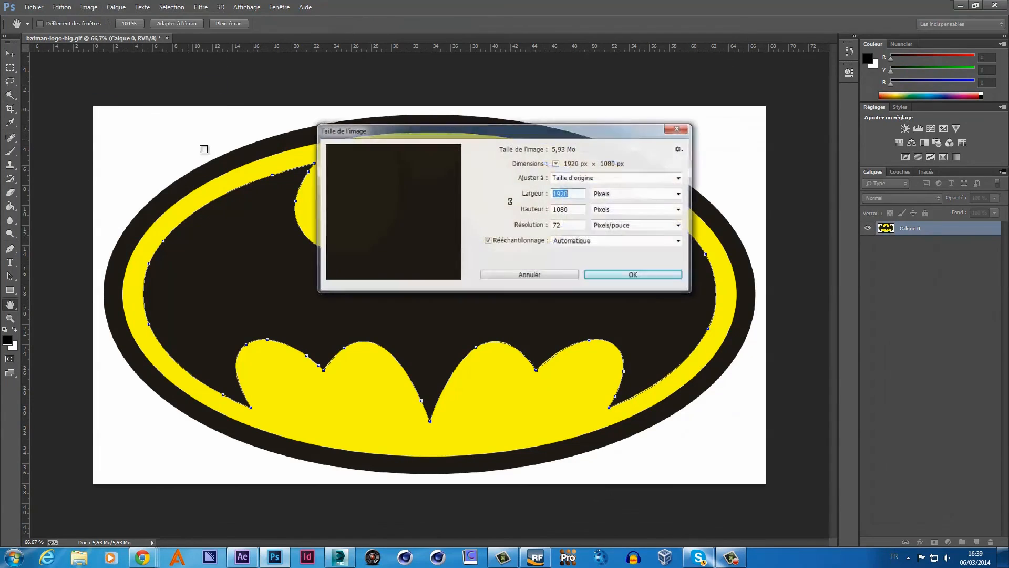
{"action": "left_click", "coordinate": [608, 276]}
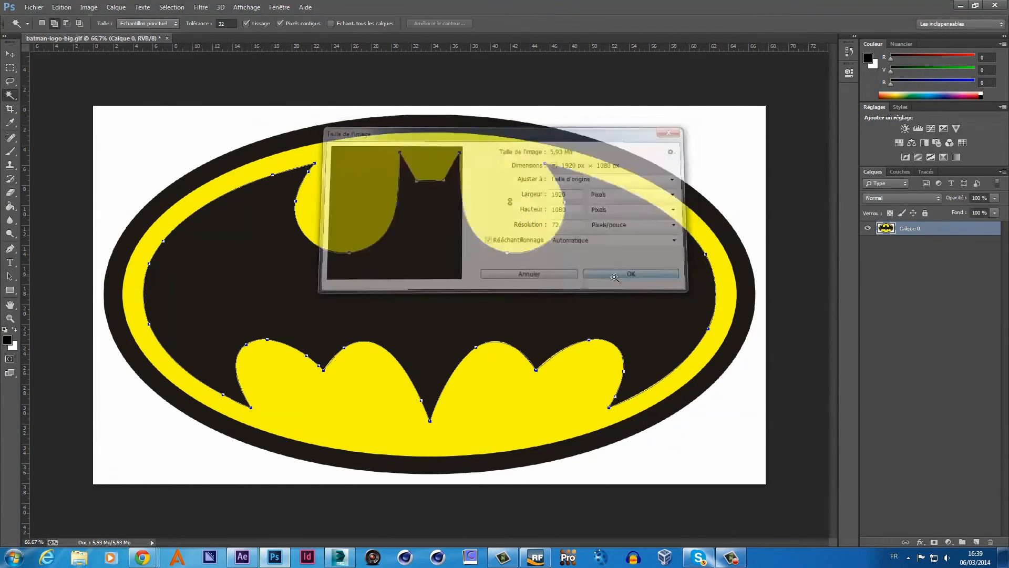
{"action": "left_click", "coordinate": [339, 557]}
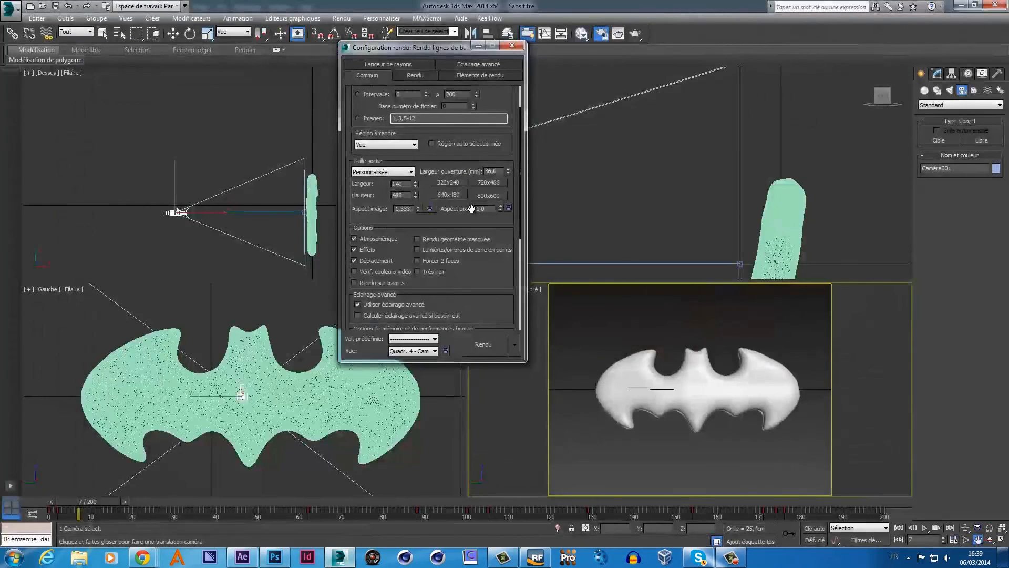
- Set the output size preset to HDTV (vidéo) 1920x1080 and render a test frame
{"action": "left_click", "coordinate": [410, 174]}
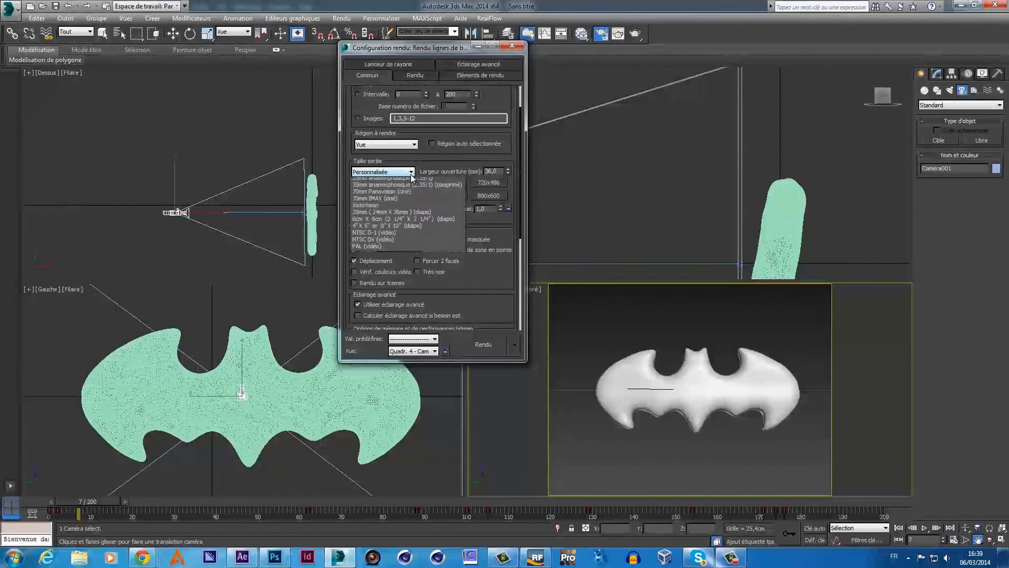
{"action": "left_click", "coordinate": [379, 305]}
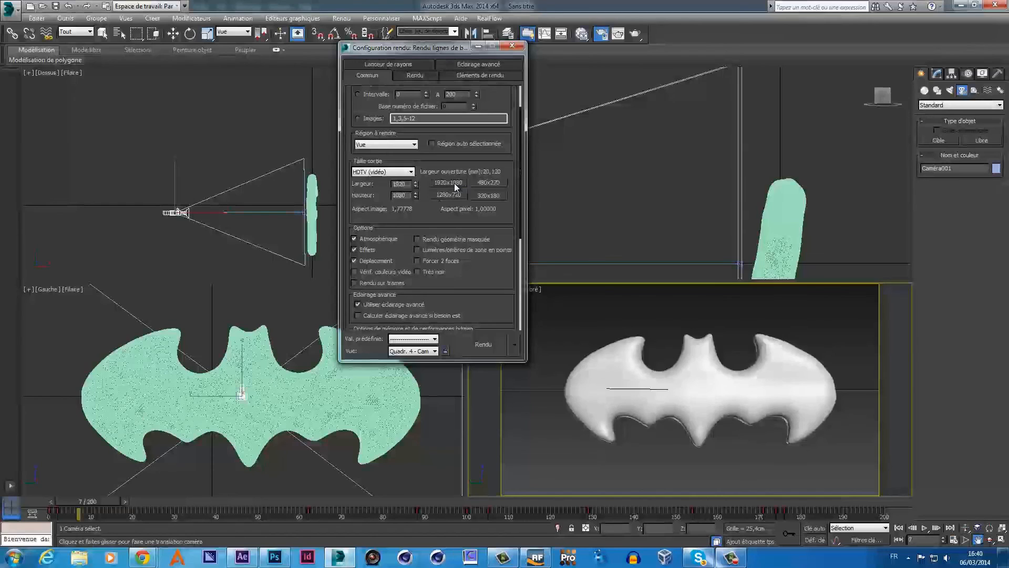
{"action": "left_click", "coordinate": [481, 348]}
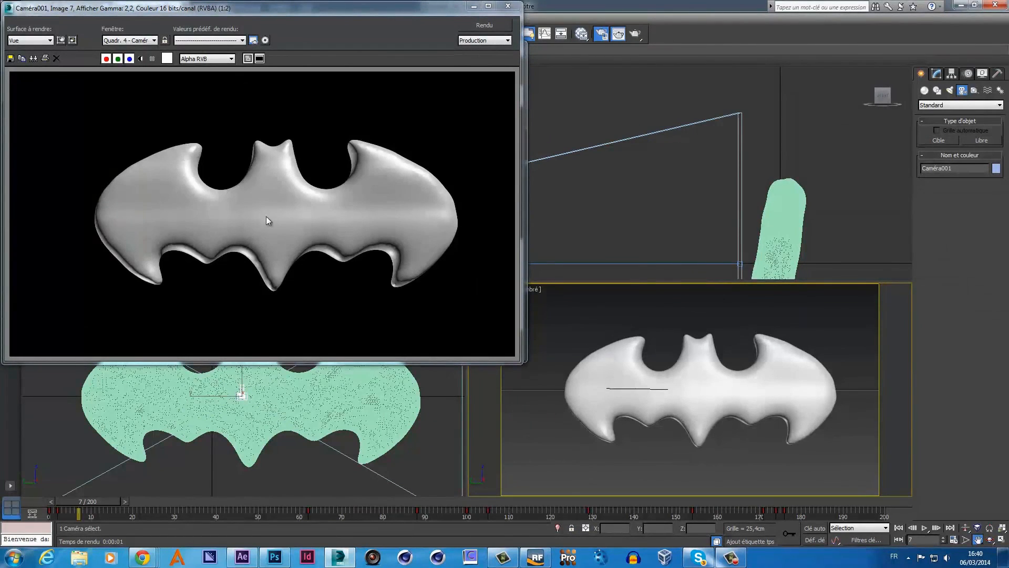
{"action": "left_click", "coordinate": [508, 7]}
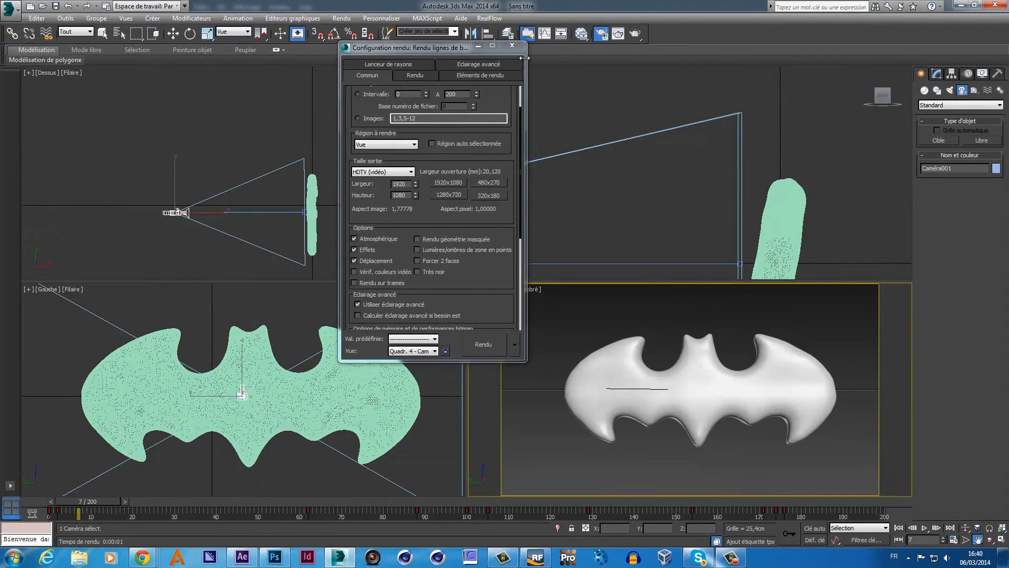
{"action": "left_click_drag", "start_coordinate": [493, 259], "coordinate": [495, 127]}
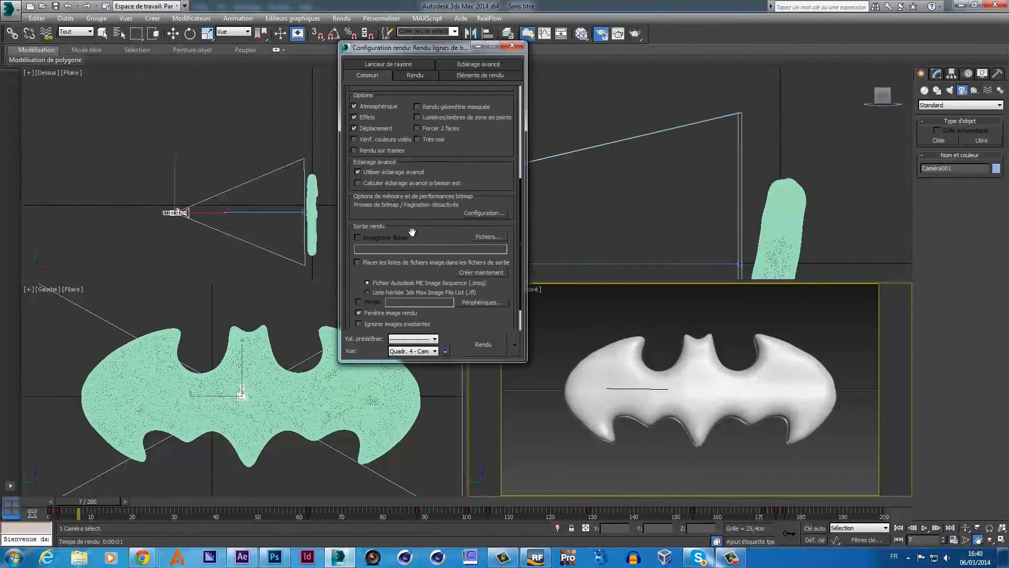
- Save render output as batman.png in batman-project\rendu-max-png, PNG format with alpha
{"action": "left_click", "coordinate": [474, 236]}
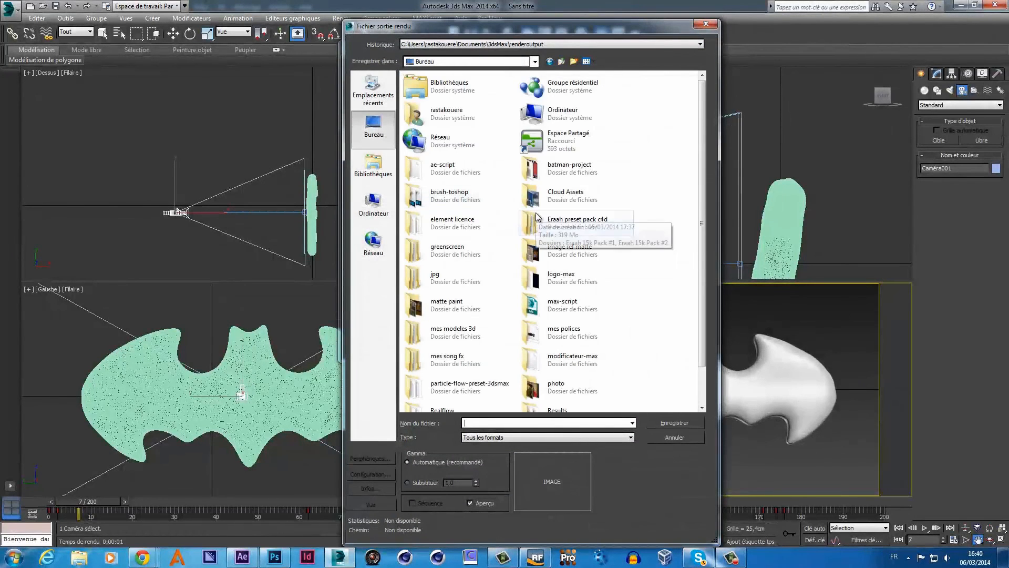
{"action": "double_click", "coordinate": [571, 174]}
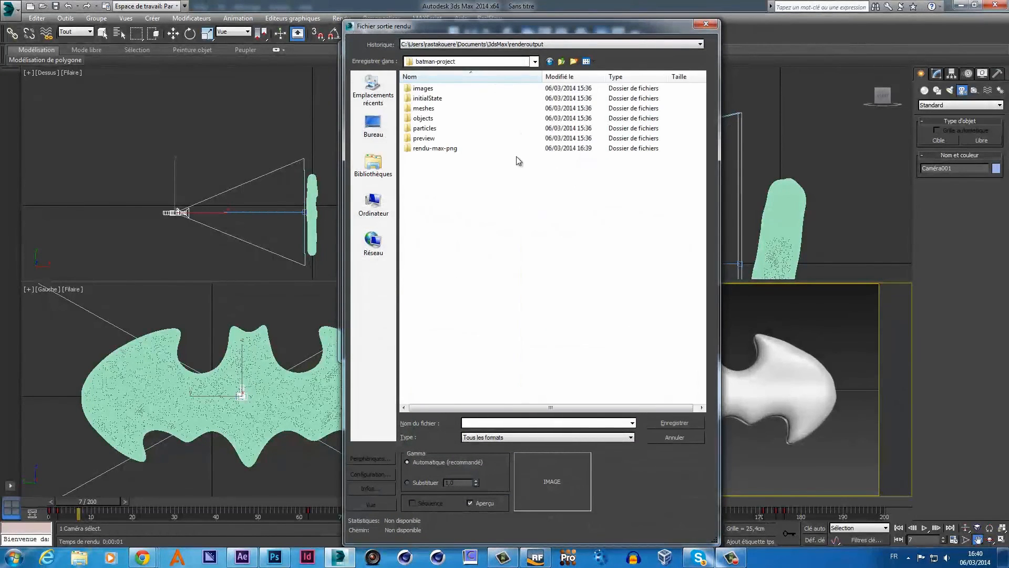
{"action": "double_click", "coordinate": [436, 148]}
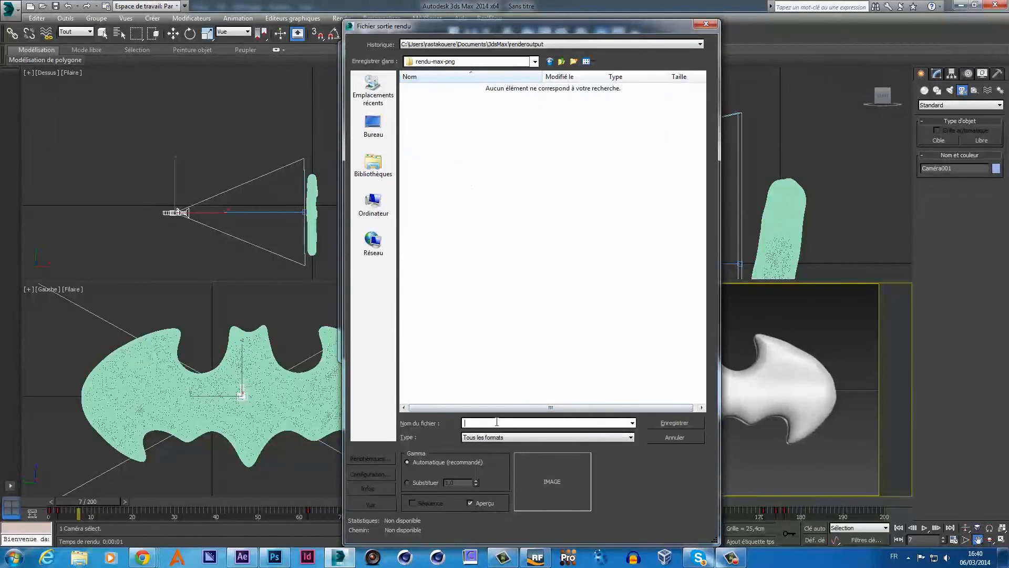
{"action": "type", "text": "batman"}
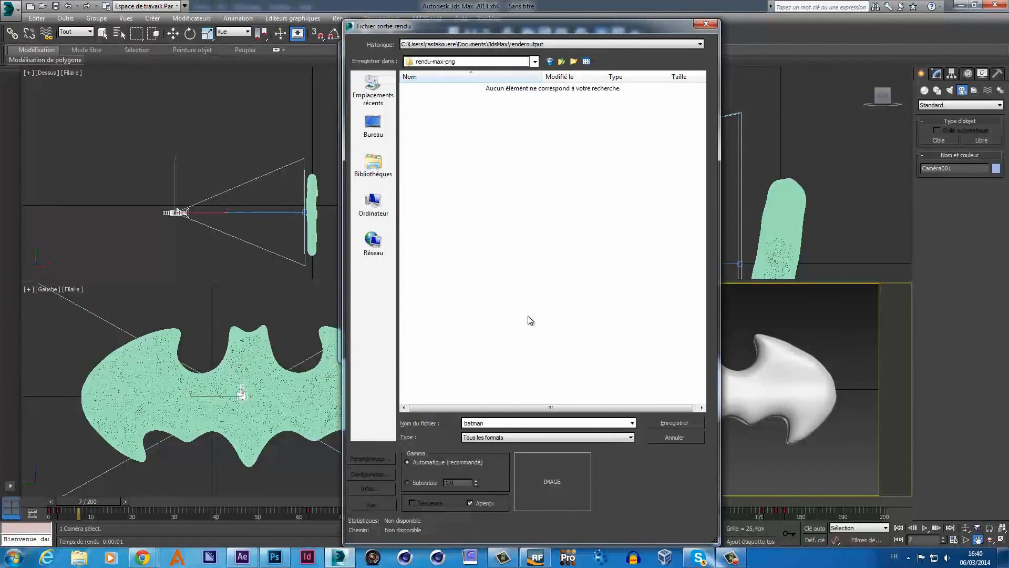
{"action": "left_click", "coordinate": [584, 437]}
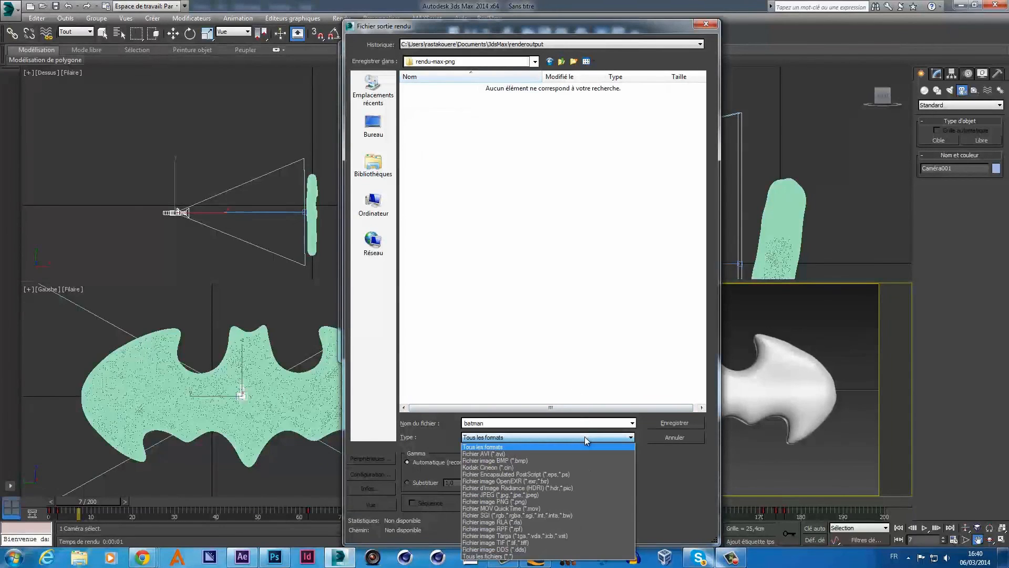
{"action": "left_click", "coordinate": [506, 501]}
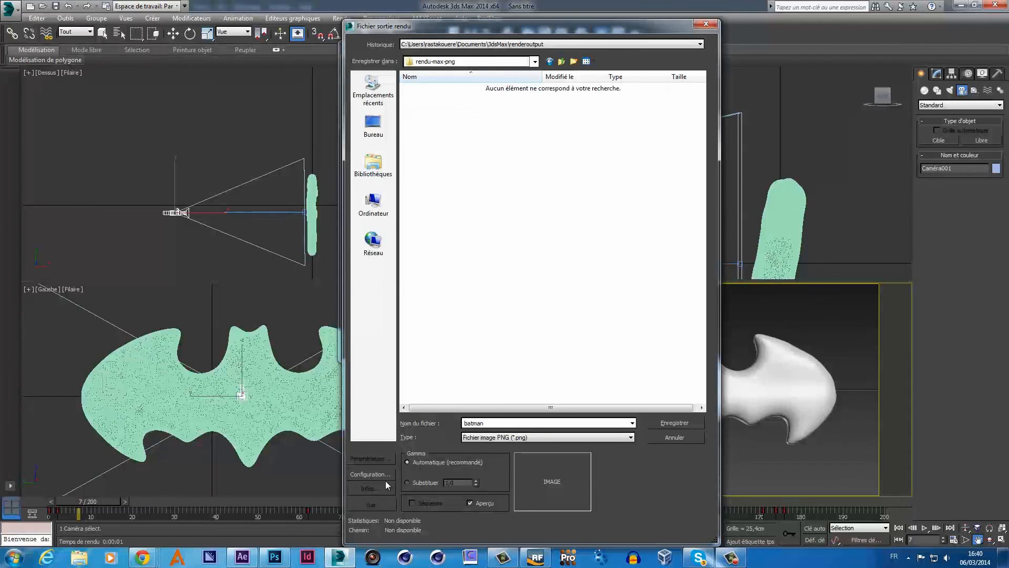
{"action": "left_click", "coordinate": [380, 474]}
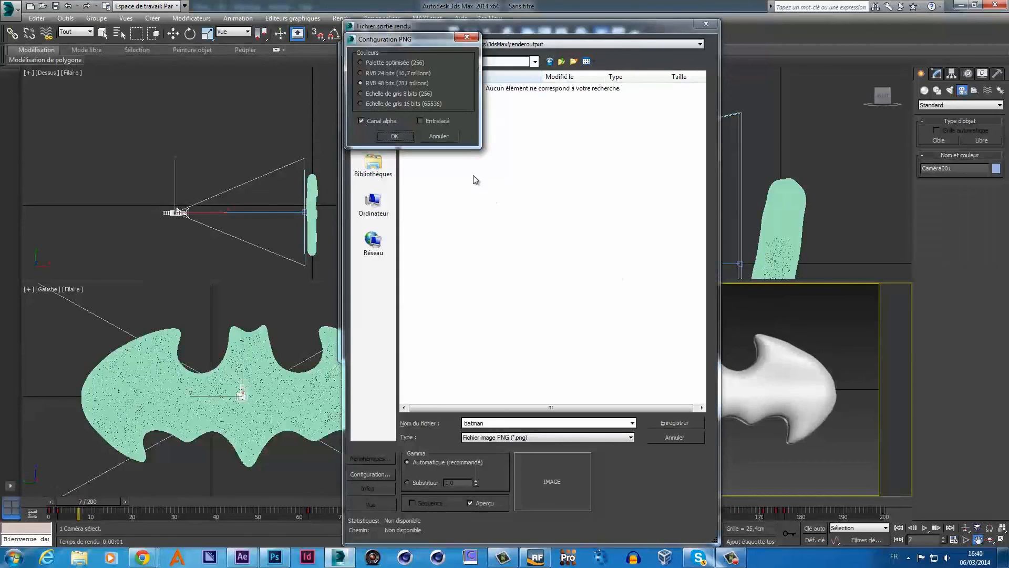
{"action": "left_click", "coordinate": [394, 136]}
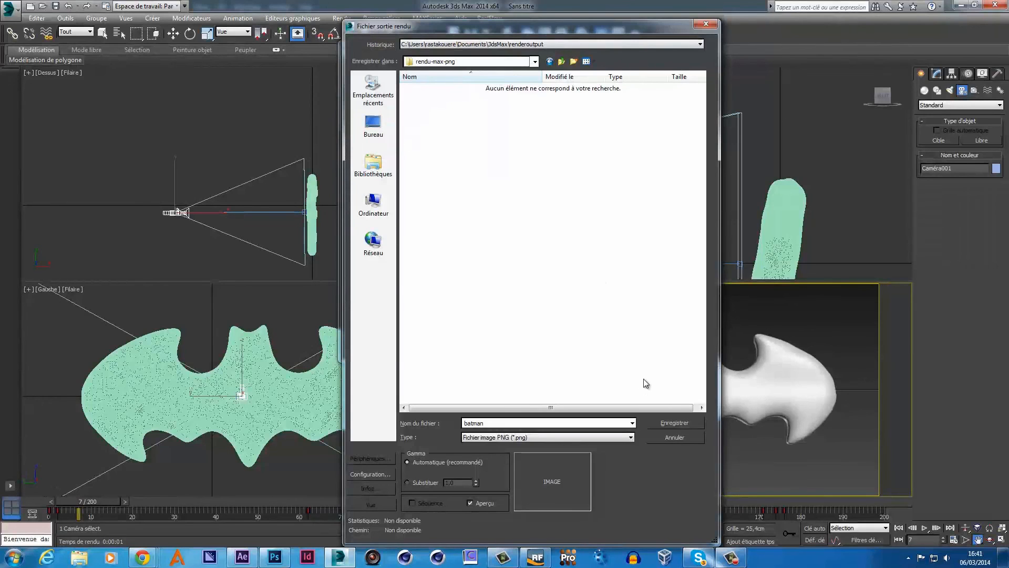
{"action": "left_click", "coordinate": [670, 423]}
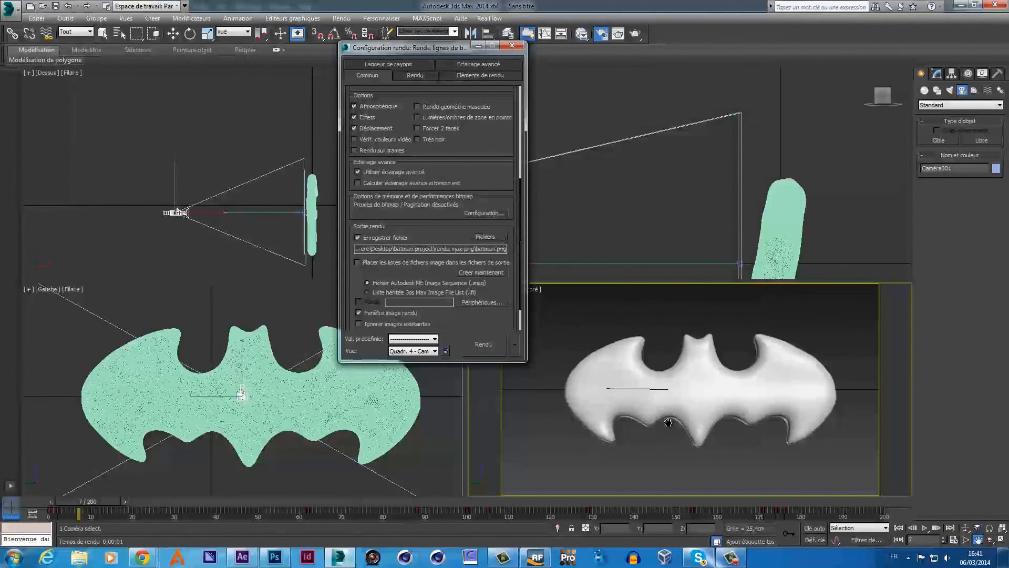
- Render the Active Time Segment, frames 0–200, then close the frame window and Render Setup
{"action": "left_click_drag", "start_coordinate": [504, 182], "coordinate": [502, 300]}
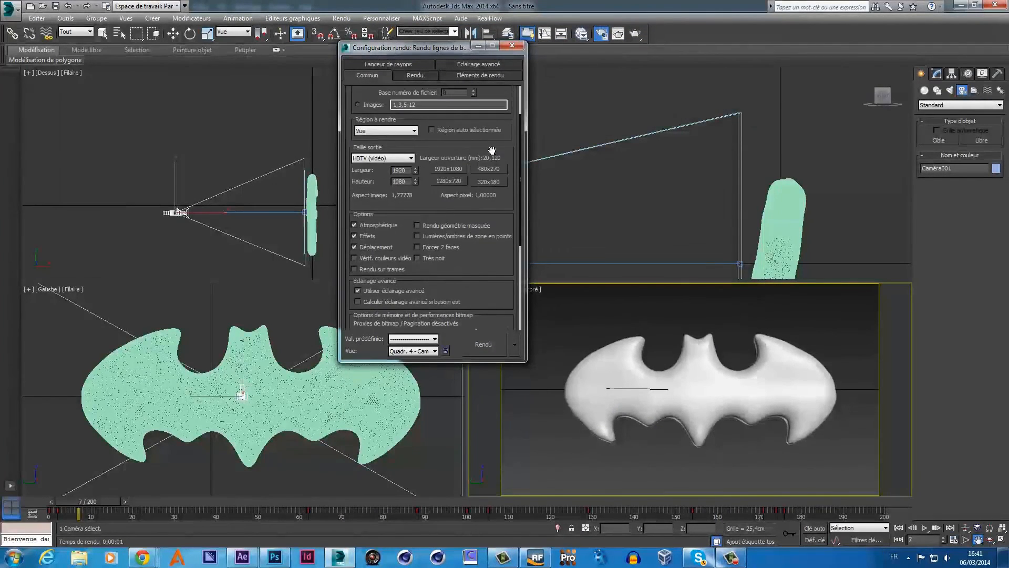
{"action": "left_click_drag", "start_coordinate": [491, 151], "coordinate": [486, 306]}
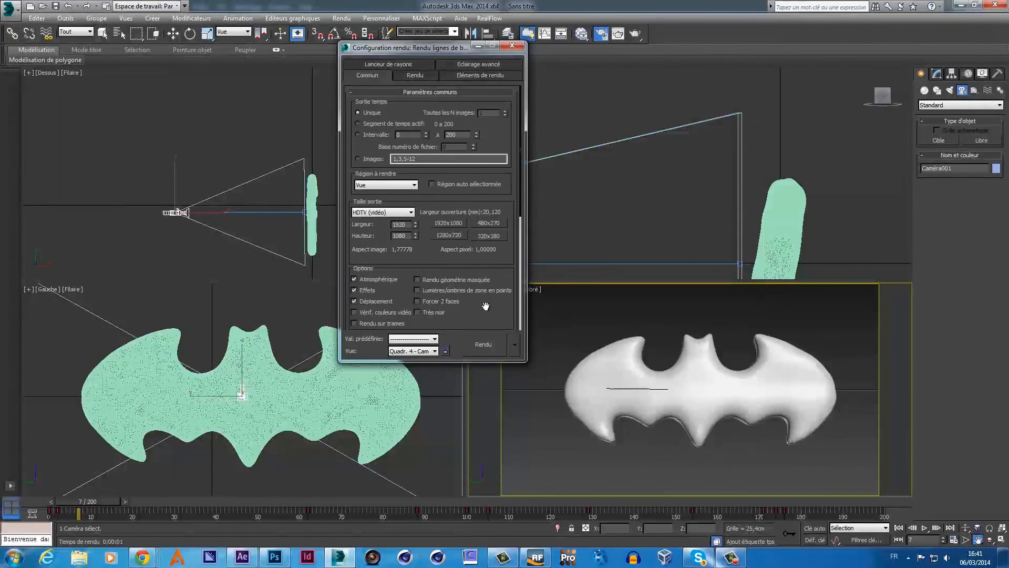
{"action": "left_click", "coordinate": [358, 124]}
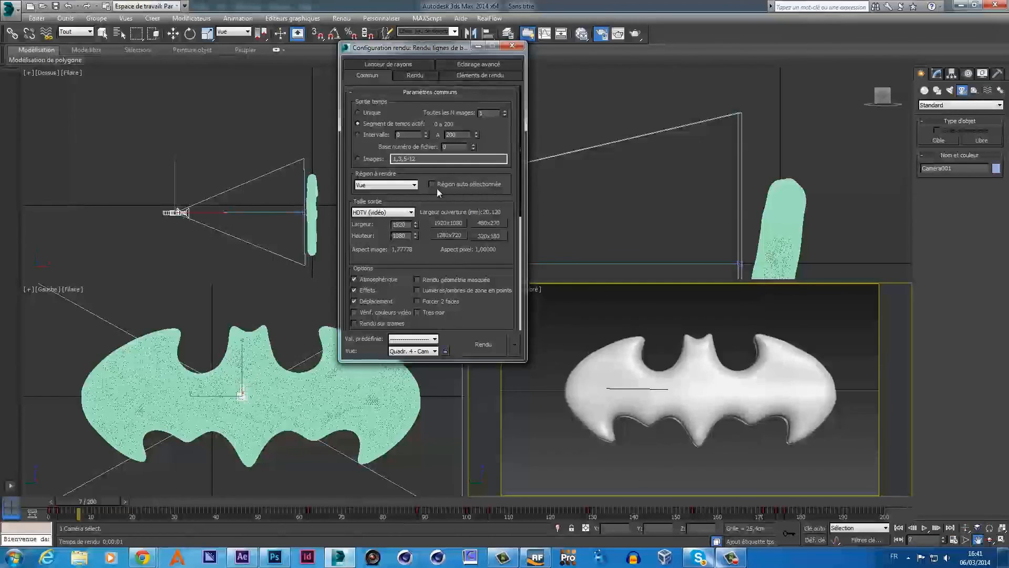
{"action": "left_click", "coordinate": [479, 347]}
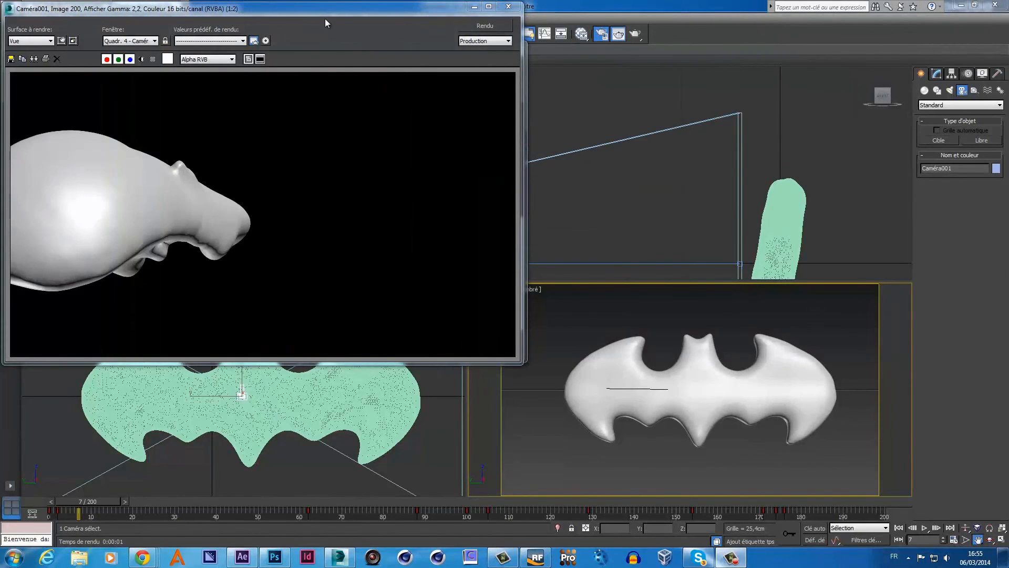
{"action": "left_click_drag", "start_coordinate": [273, 10], "coordinate": [433, 74]}
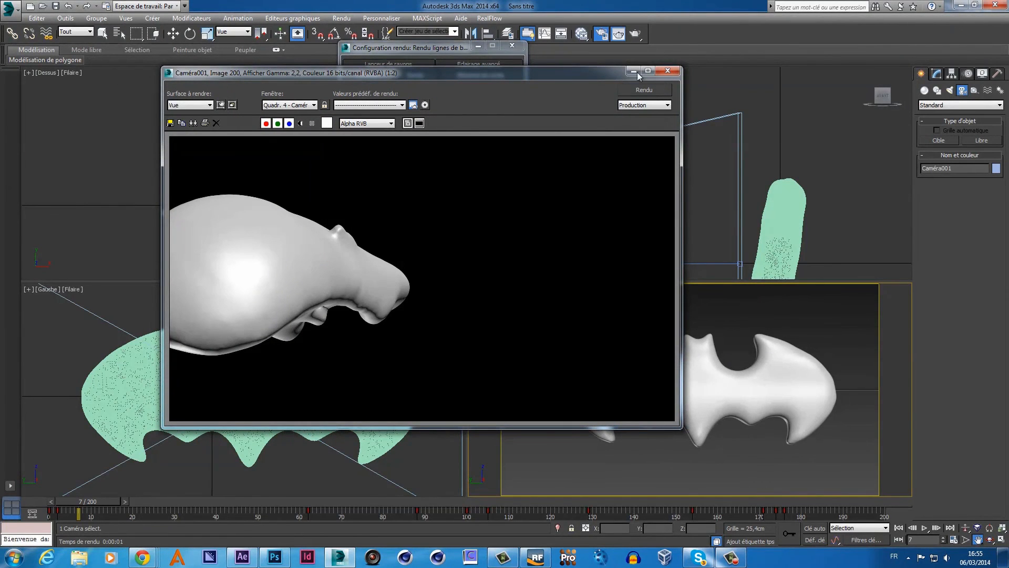
{"action": "left_click", "coordinate": [671, 71]}
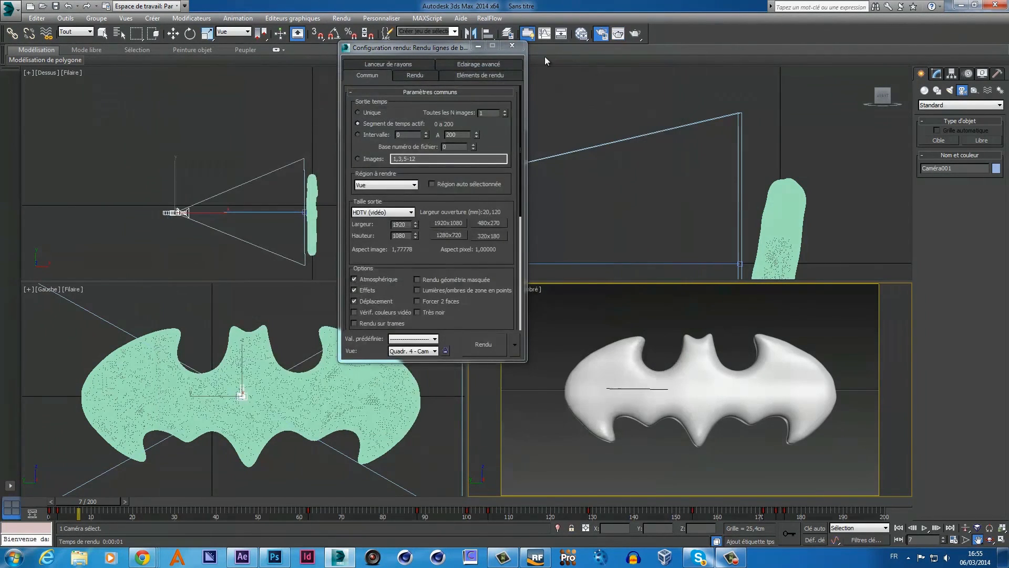
{"action": "left_click", "coordinate": [512, 46]}
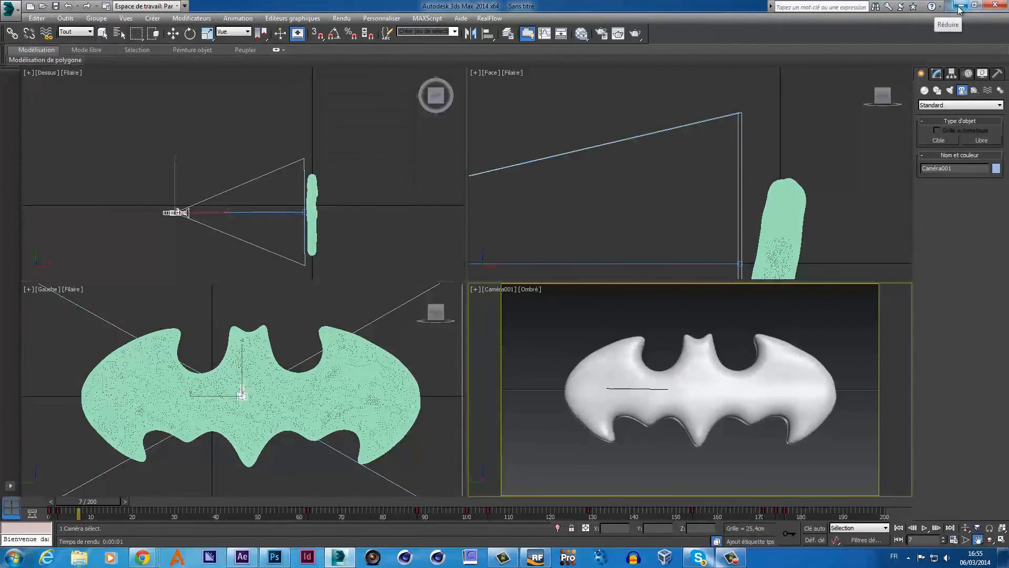
- Minimize 3ds Max and open batman-project > rendu-max-png to list the rendered frames
{"action": "left_click", "coordinate": [961, 5]}
{"action": "double_click", "coordinate": [377, 236]}
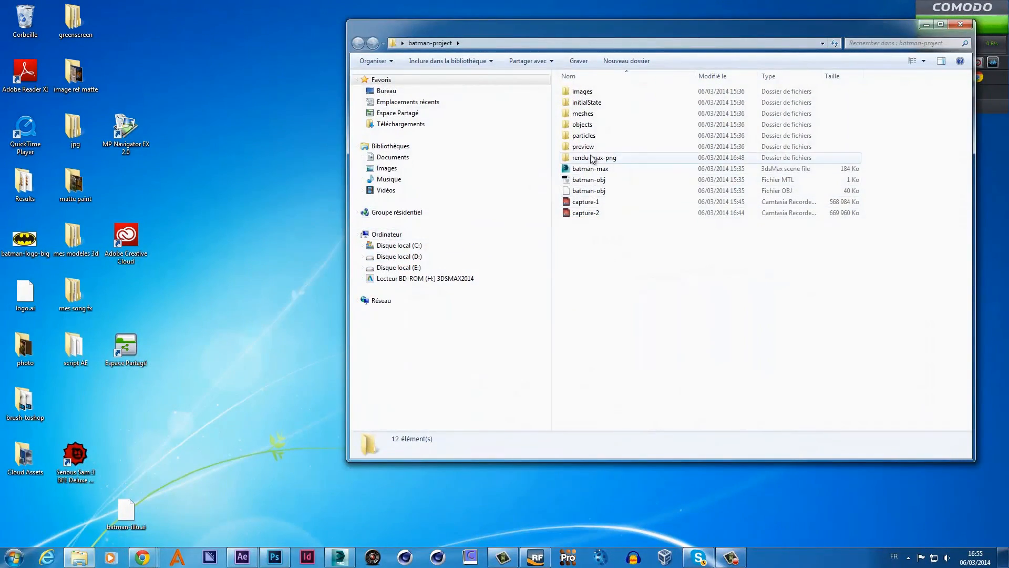
{"action": "double_click", "coordinate": [593, 157]}
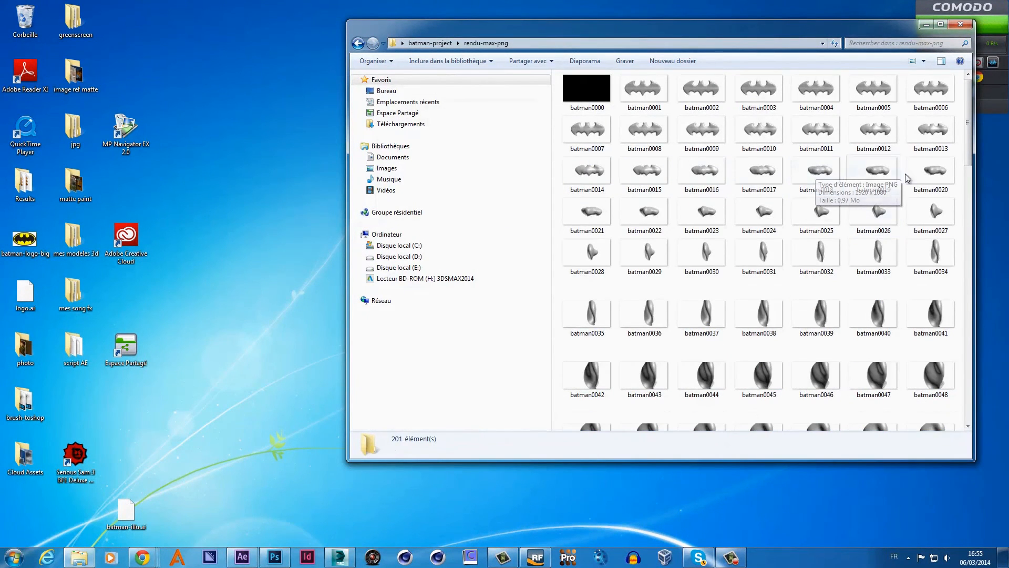
{"action": "left_click_drag", "start_coordinate": [970, 130], "coordinate": [980, 400]}
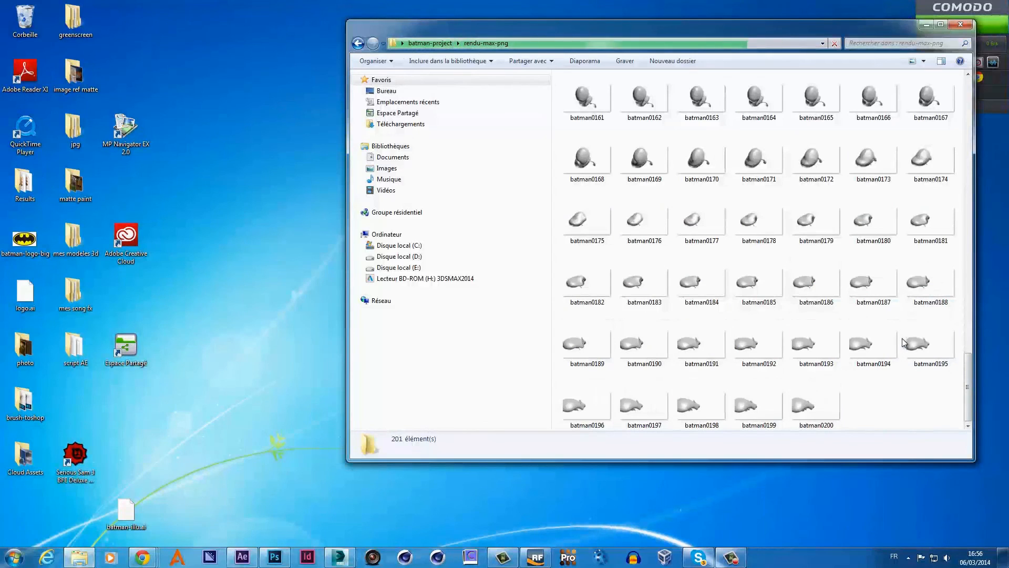
- Preview frames batman0163, batman0172 and batman0168, then close the viewer and folder window
{"action": "double_click", "coordinate": [684, 114]}
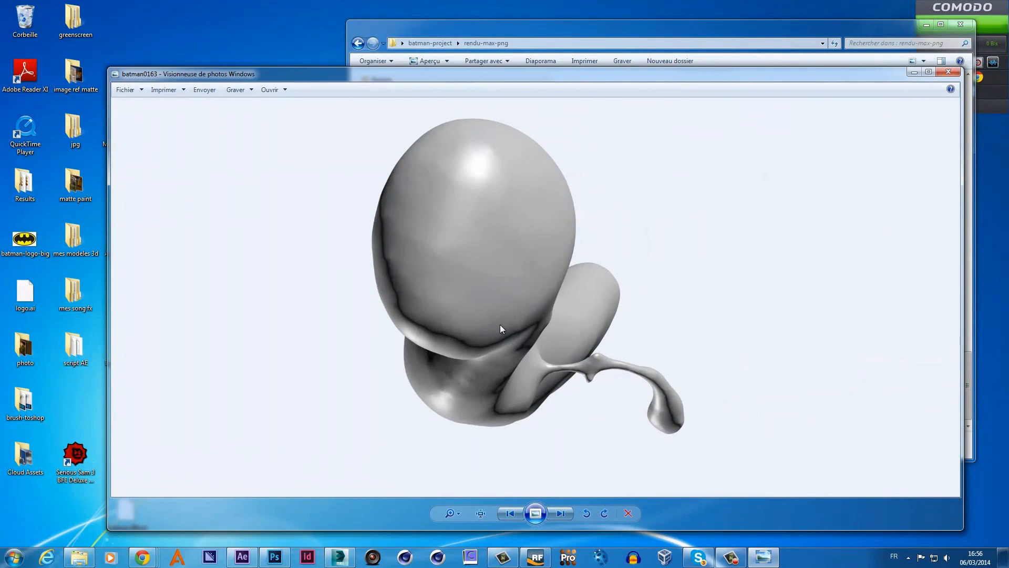
{"action": "left_click", "coordinate": [948, 72]}
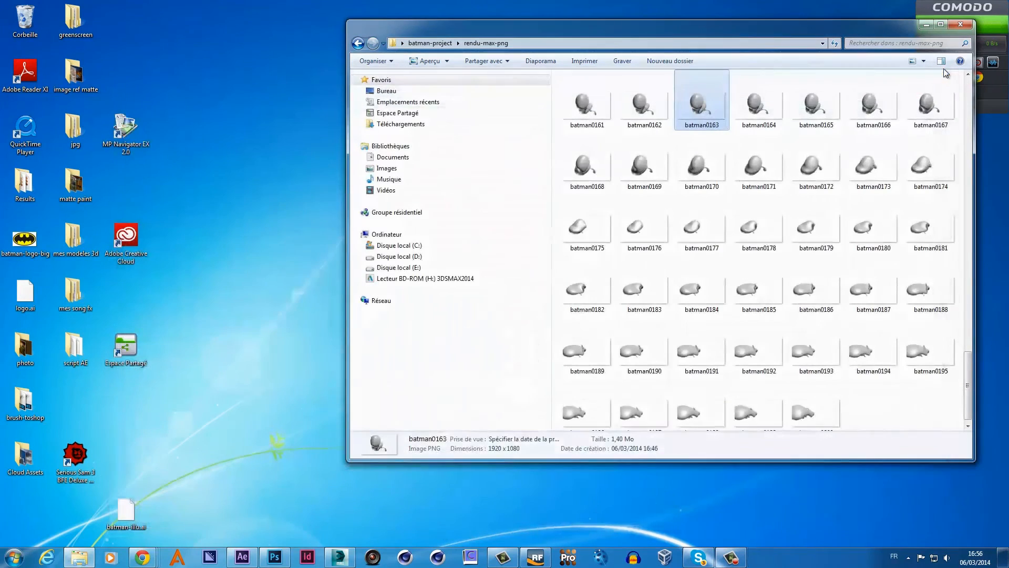
{"action": "double_click", "coordinate": [812, 166]}
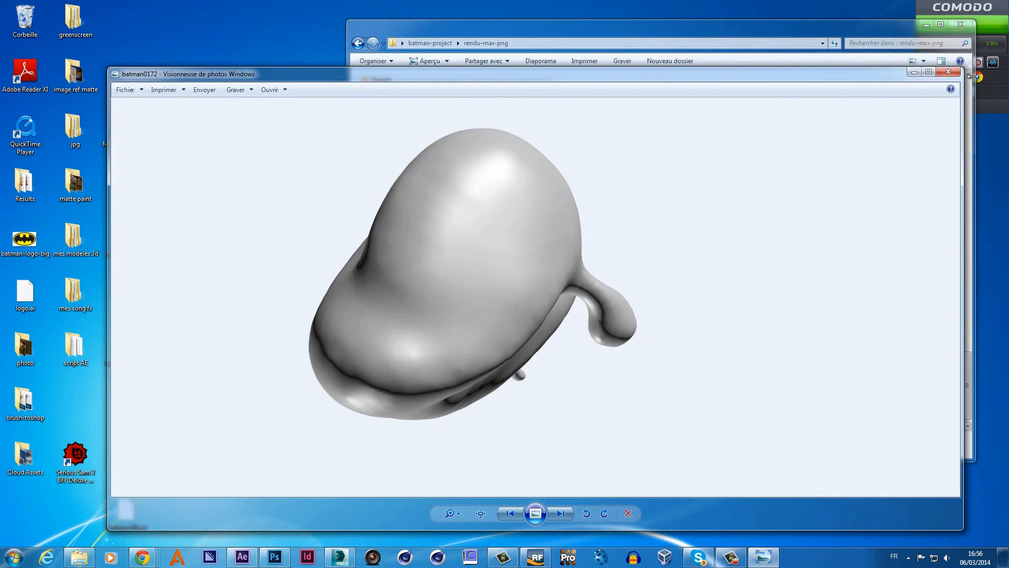
{"action": "left_click", "coordinate": [954, 72]}
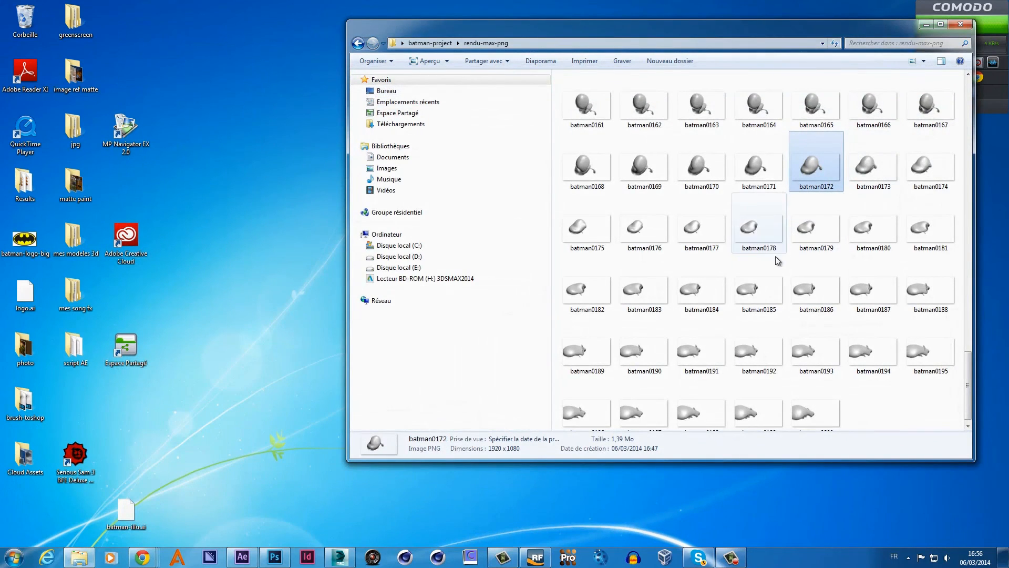
{"action": "double_click", "coordinate": [582, 174]}
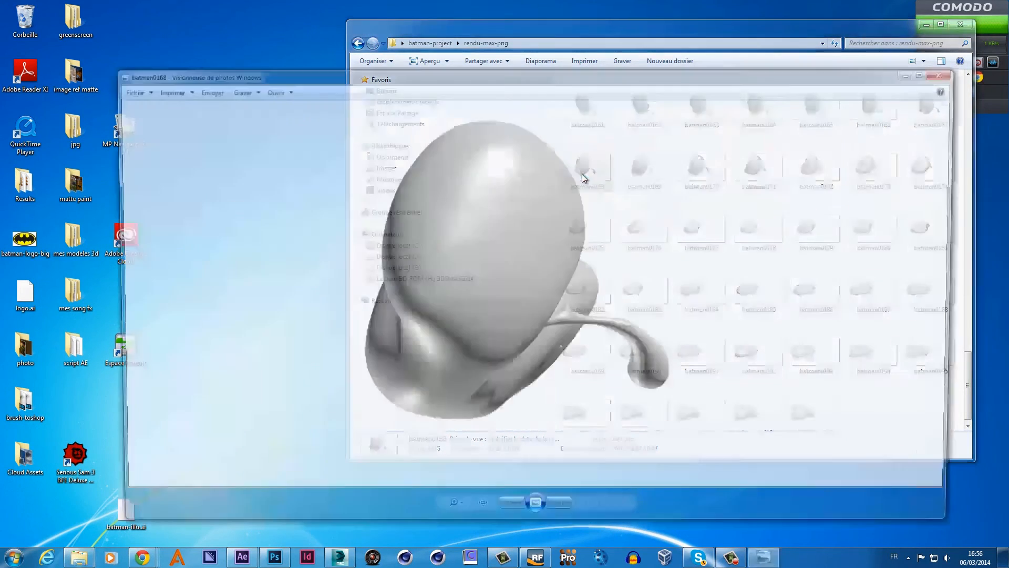
{"action": "left_click", "coordinate": [948, 72]}
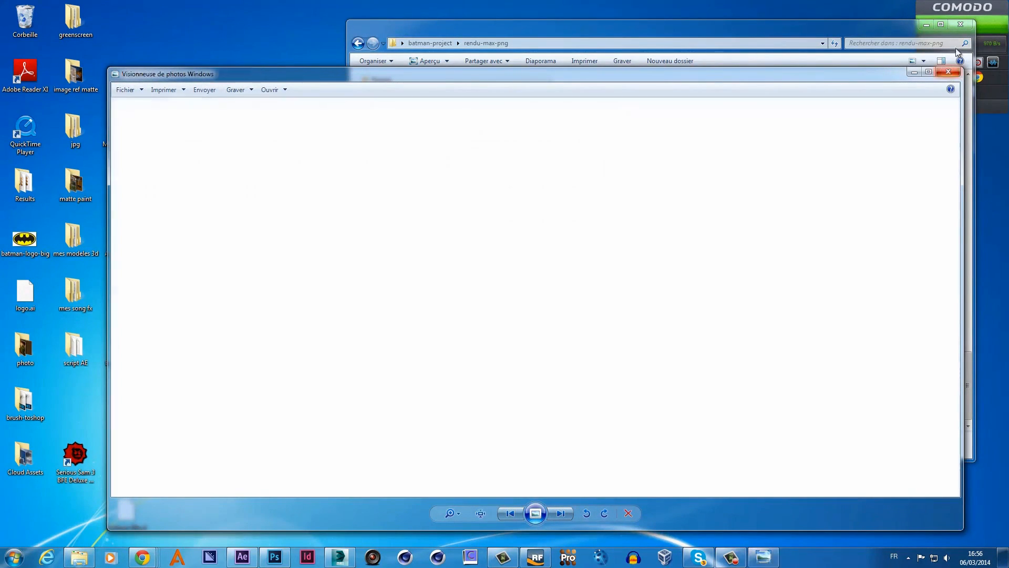
{"action": "left_click", "coordinate": [961, 25]}
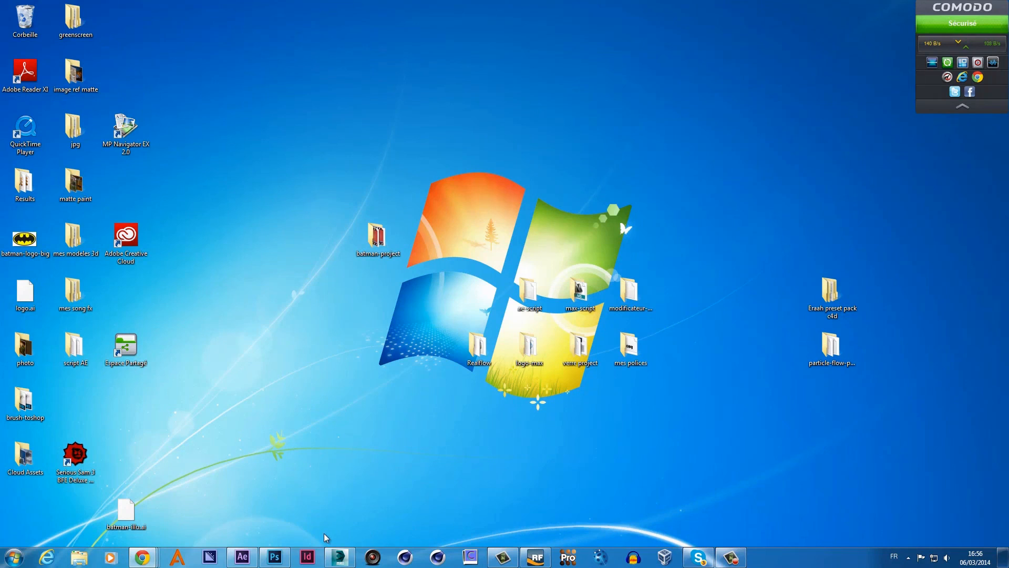
- Briefly restore 3ds Max, minimize it back to the desktop, and launch After Effects
{"action": "left_click", "coordinate": [340, 557]}
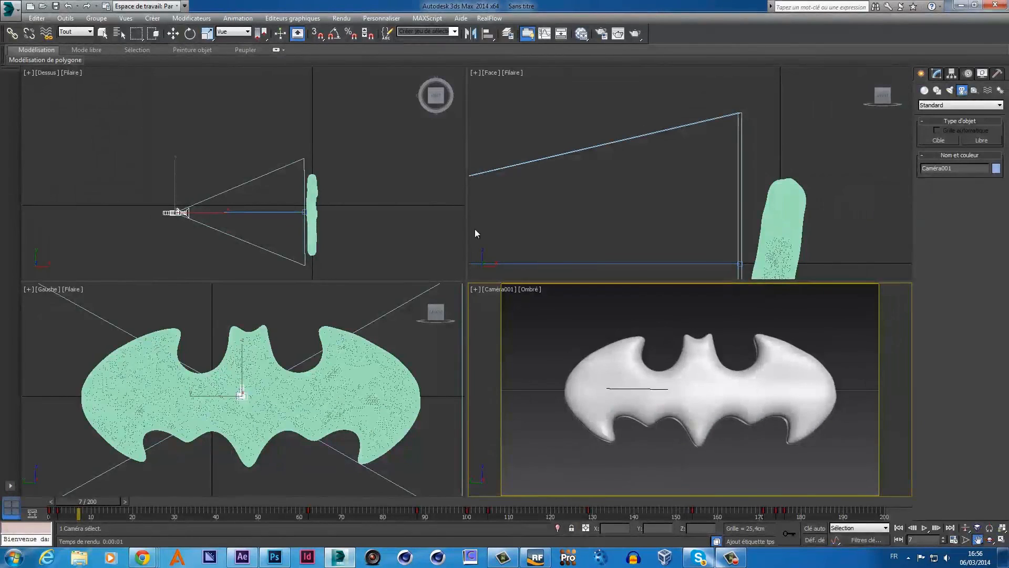
{"action": "left_click", "coordinate": [961, 4]}
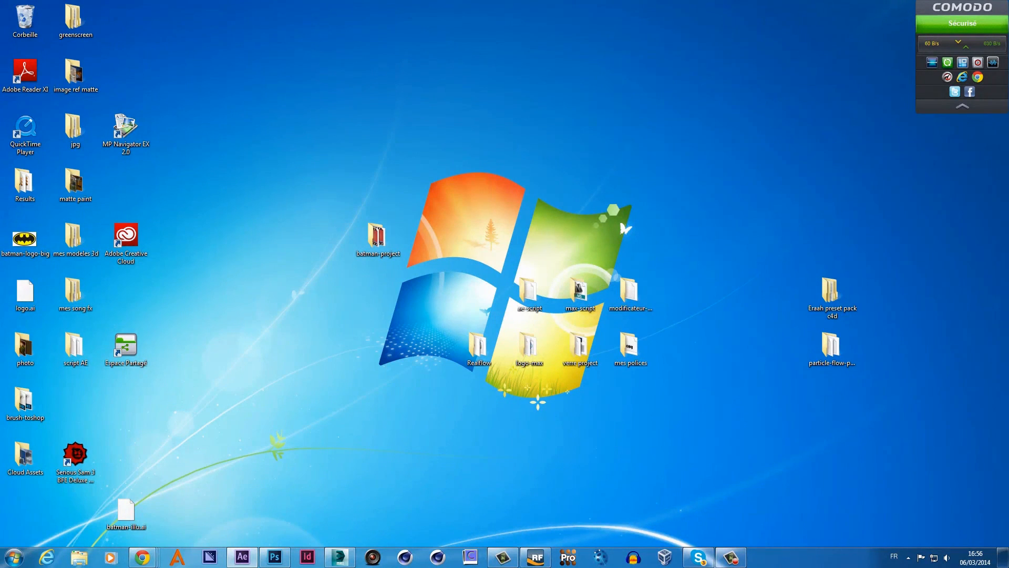
{"action": "left_click", "coordinate": [254, 549]}
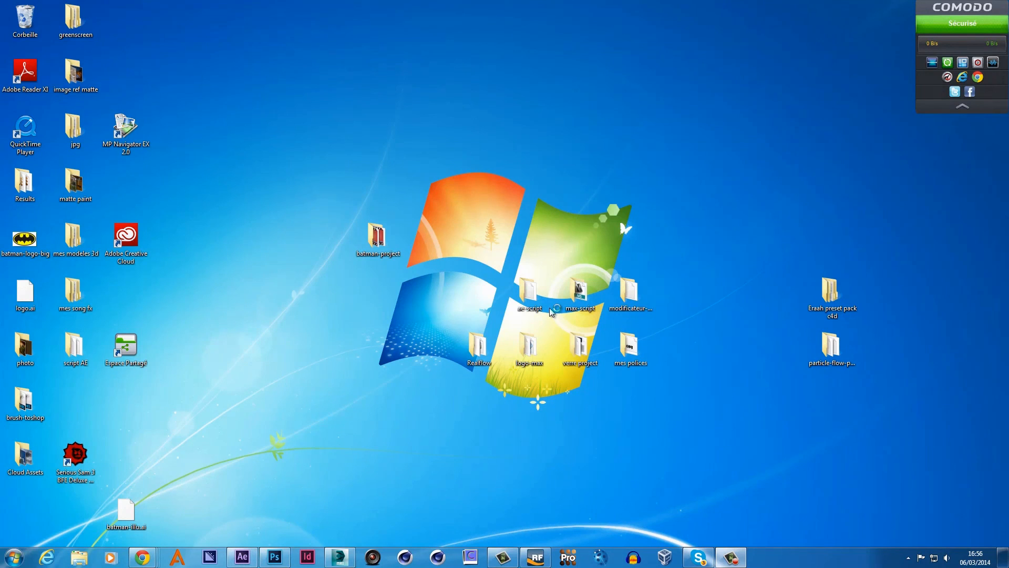
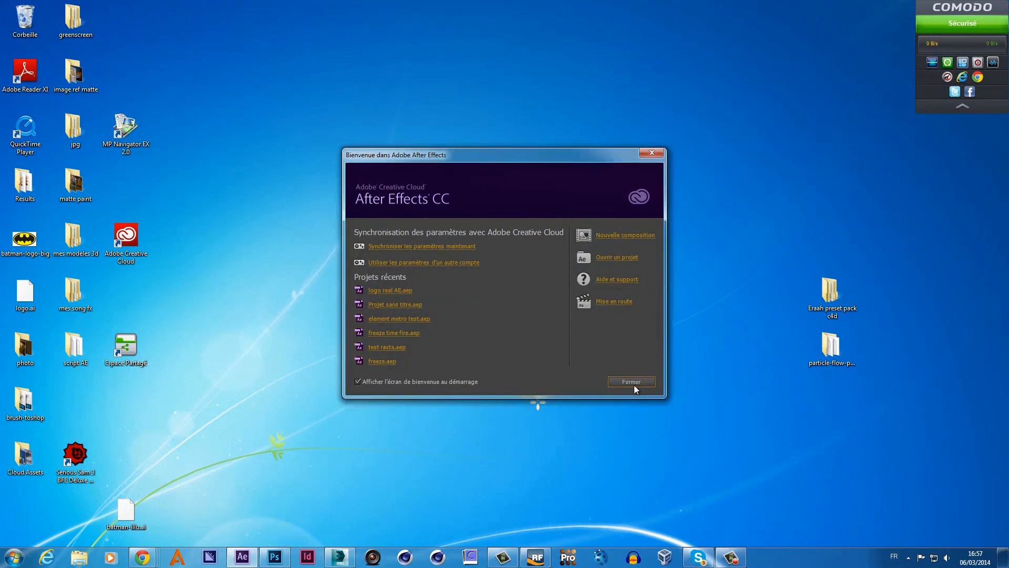
- Close the welcome screen and import the rendu-max-png image sequence into the Project panel
{"action": "left_click", "coordinate": [633, 383]}
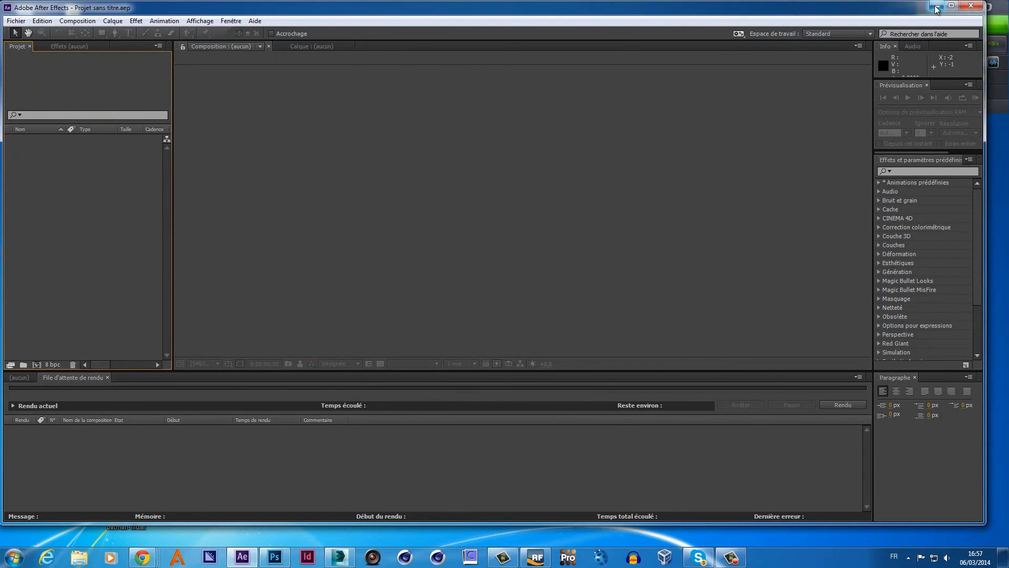
{"action": "left_click_drag", "start_coordinate": [585, 14], "coordinate": [666, 298]}
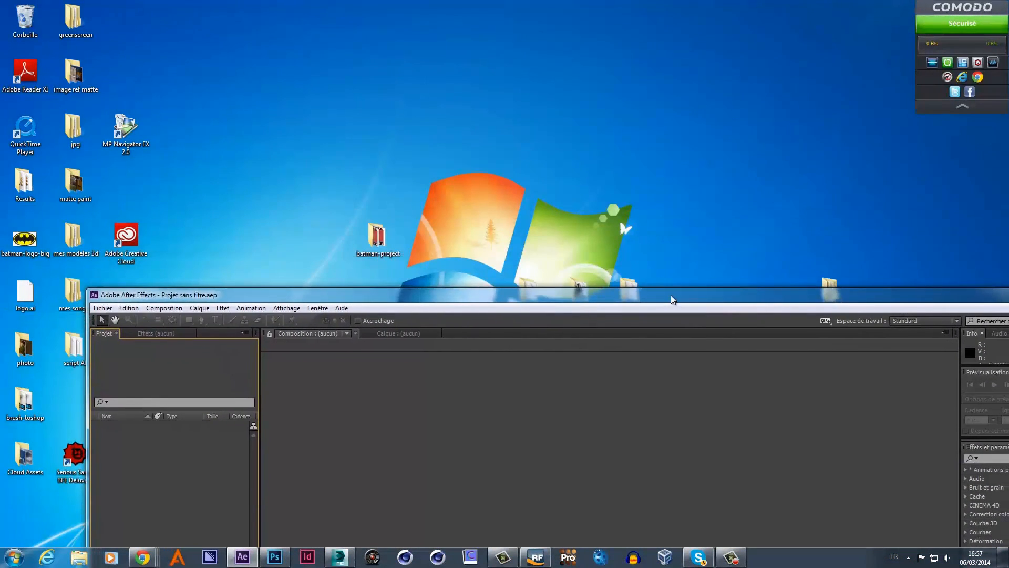
{"action": "double_click", "coordinate": [390, 254]}
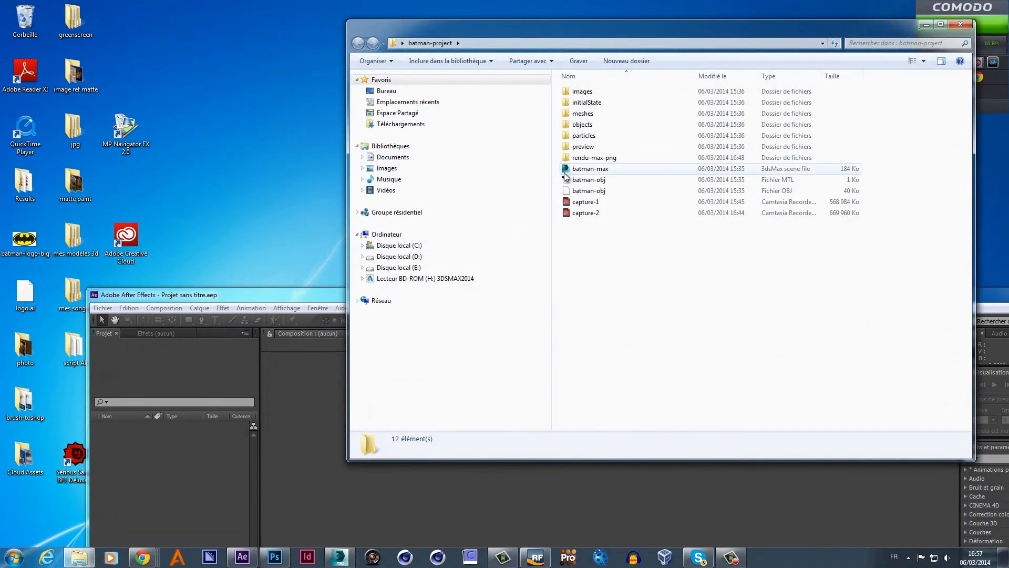
{"action": "left_click_drag", "start_coordinate": [305, 290], "coordinate": [487, 189]}
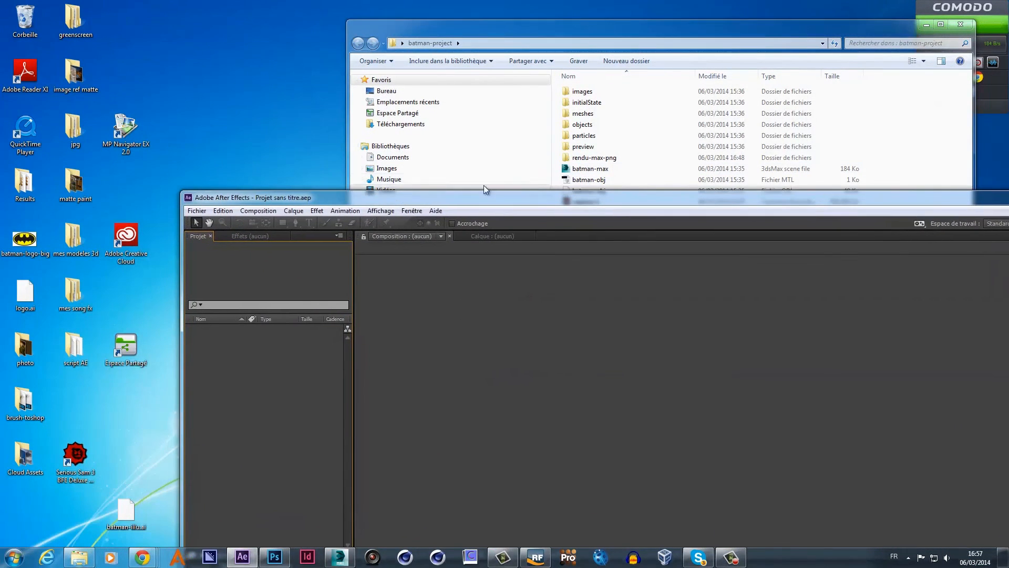
{"action": "left_click_drag", "start_coordinate": [590, 161], "coordinate": [269, 389]}
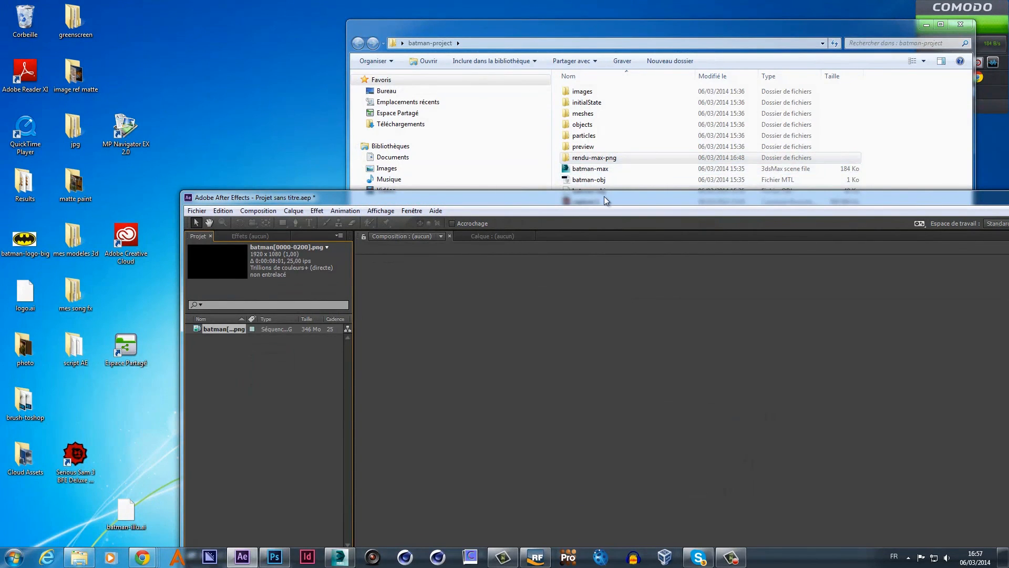
- Maximize After Effects and build a 'batman' composition from the batman[0000-0200].png sequence
{"action": "left_click_drag", "start_coordinate": [604, 197], "coordinate": [482, 55]}
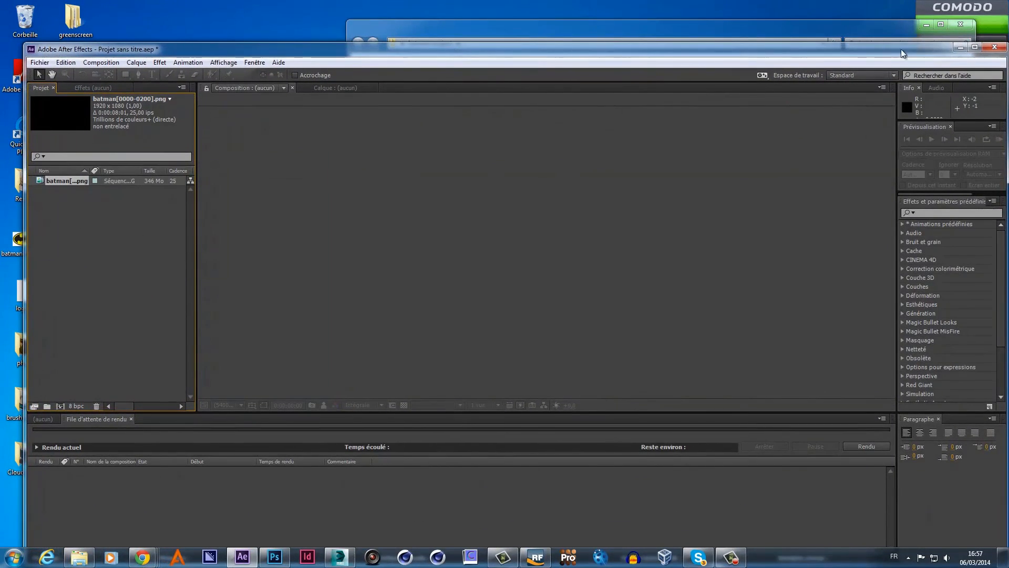
{"action": "left_click", "coordinate": [977, 45]}
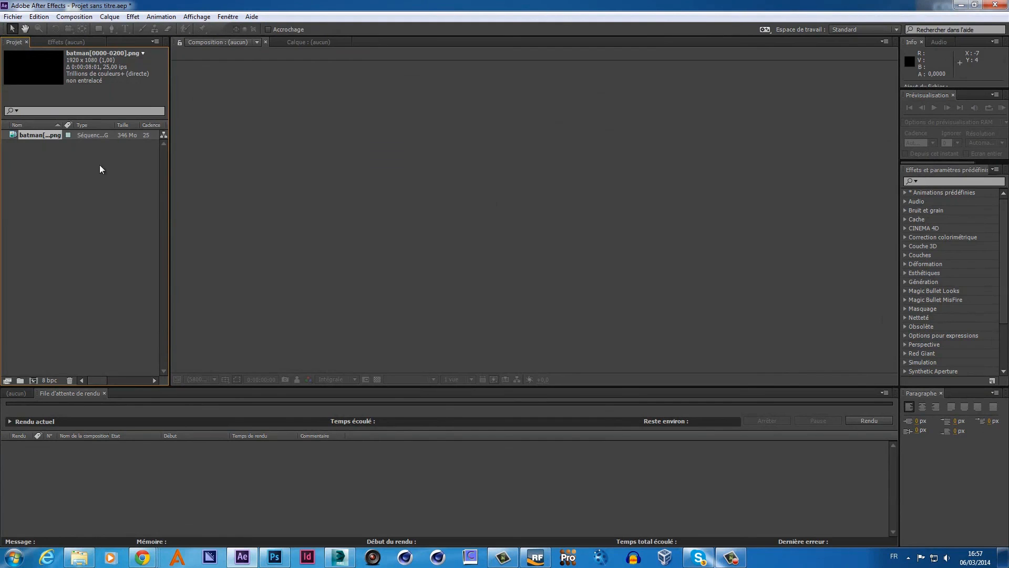
{"action": "left_click_drag", "start_coordinate": [47, 133], "coordinate": [34, 378]}
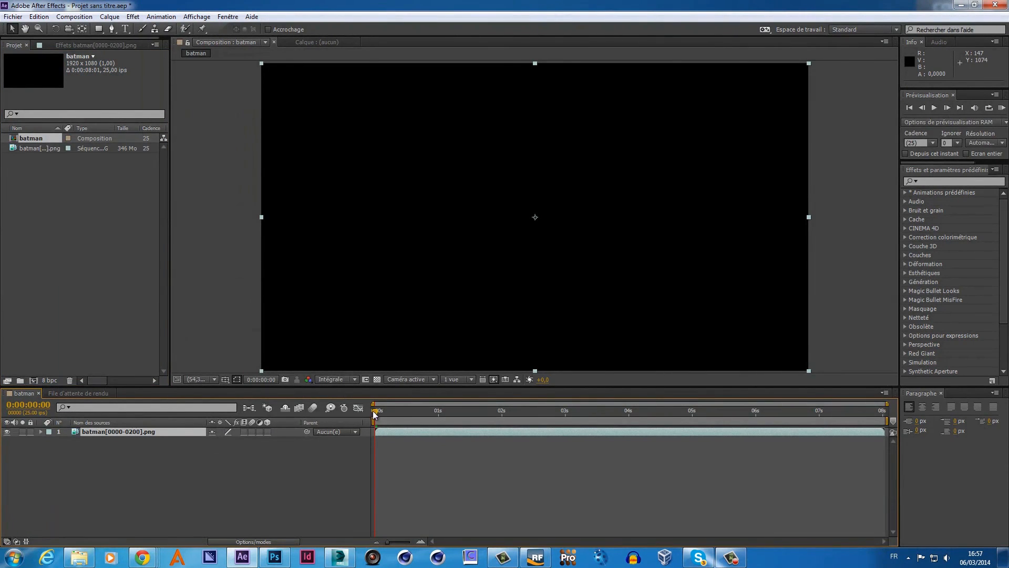
- Shift the batman layer one frame earlier so frame 0 shows the logo
{"action": "left_click_drag", "start_coordinate": [375, 414], "coordinate": [369, 435]}
{"action": "key", "text": "Page_Down"}
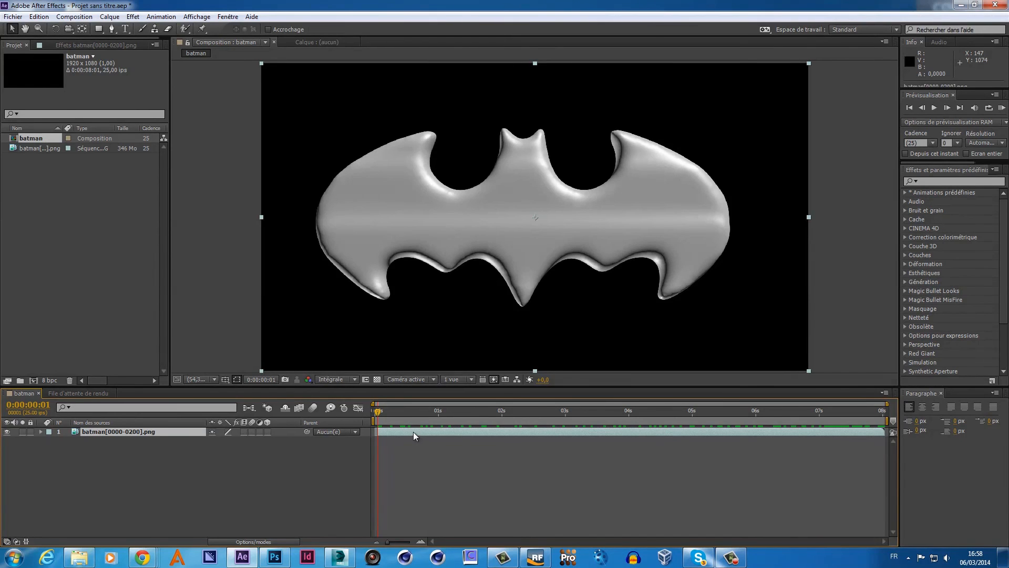
{"action": "left_click_drag", "start_coordinate": [413, 431], "coordinate": [411, 431]}
{"action": "key", "text": "Page_Up"}
{"action": "key", "text": "Page_Up"}
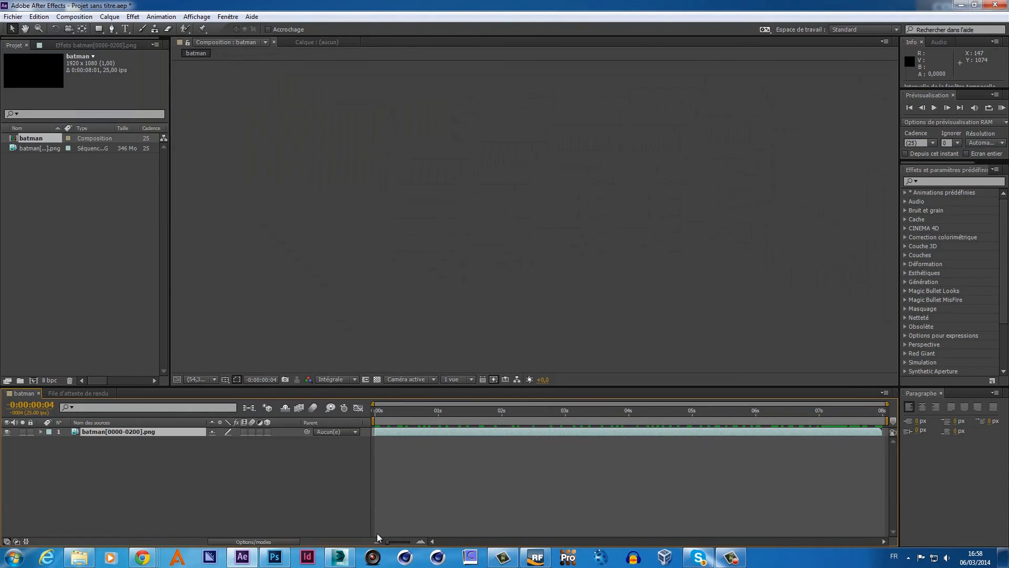
{"action": "key", "text": "Page_Down"}
{"action": "key", "text": "Page_Down"}
{"action": "key", "text": "Page_Down"}
{"action": "key", "text": "Page_Down"}
{"action": "key", "text": "Page_Down"}
{"action": "key", "text": "Page_Down"}
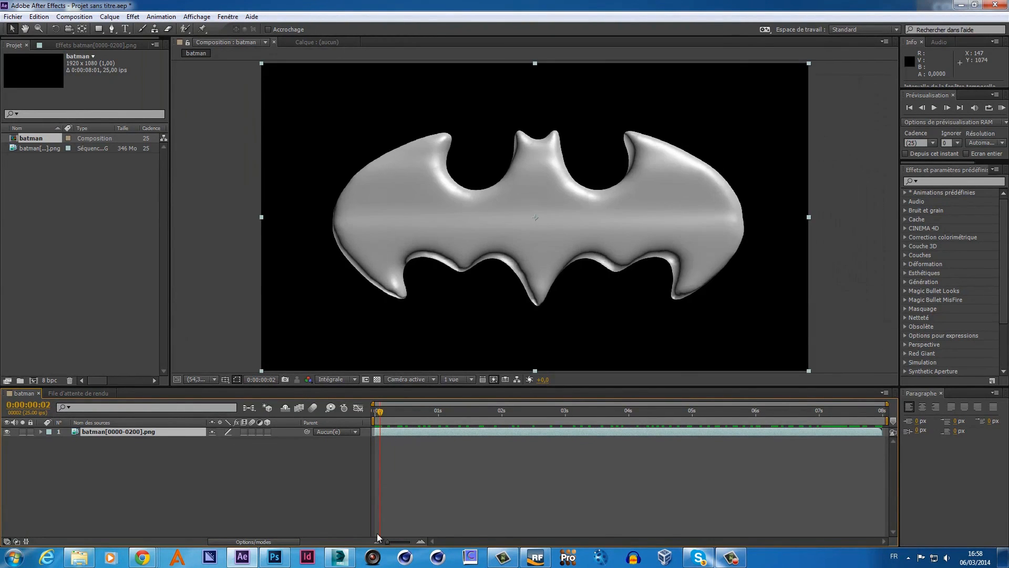
{"action": "key", "text": "Page_Up"}
{"action": "key", "text": "Page_Up"}
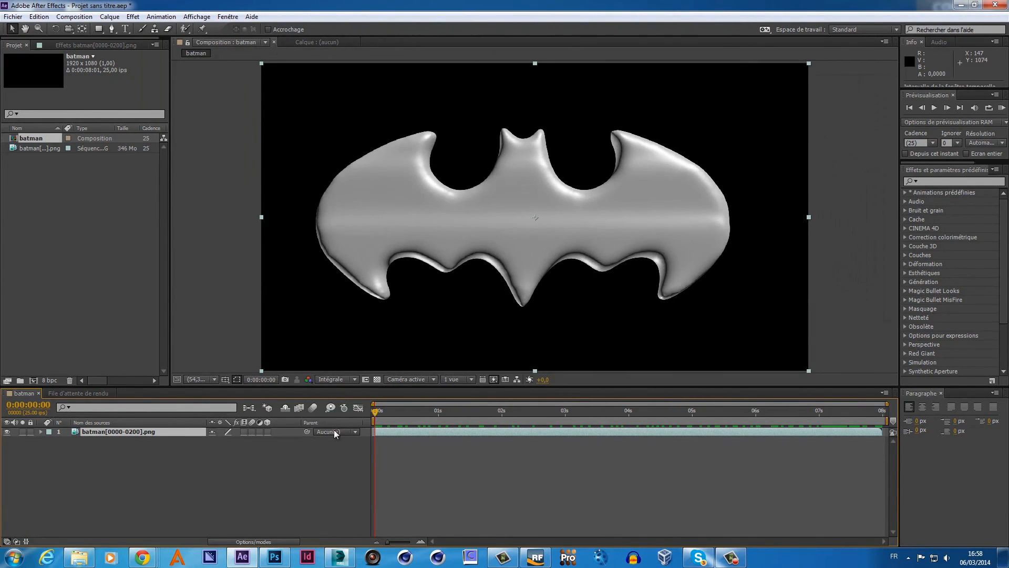
- Check frames 4 through 16 of the animation, then return to the start
{"action": "mouse_move", "coordinate": [376, 415]}
{"action": "left_mouse_down"}
{"action": "mouse_move", "coordinate": [384, 419]}
{"action": "mouse_move", "coordinate": [374, 416]}
{"action": "left_mouse_up"}
{"action": "left_click", "coordinate": [399, 418]}
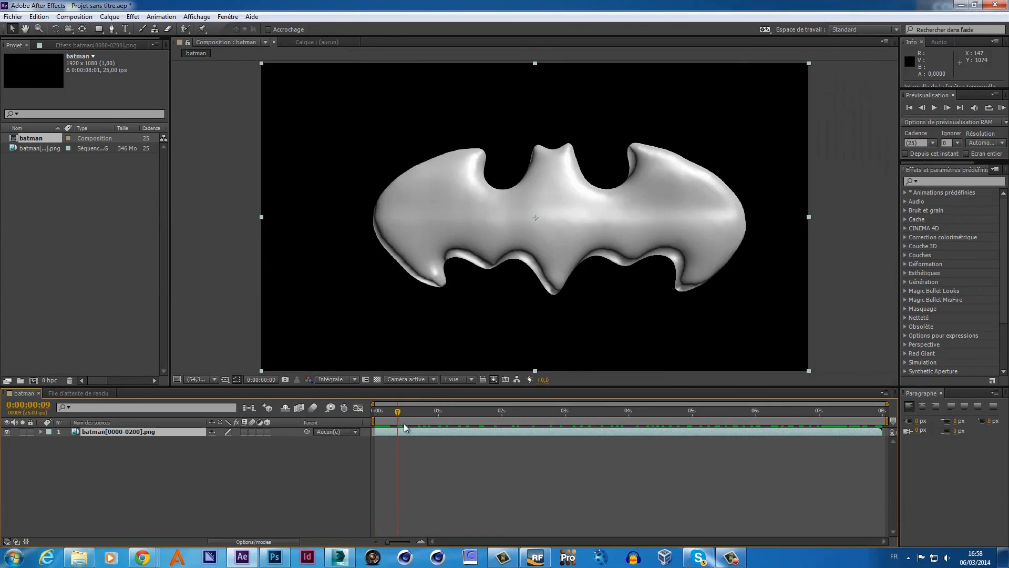
{"action": "left_click", "coordinate": [416, 426]}
{"action": "left_click", "coordinate": [428, 421]}
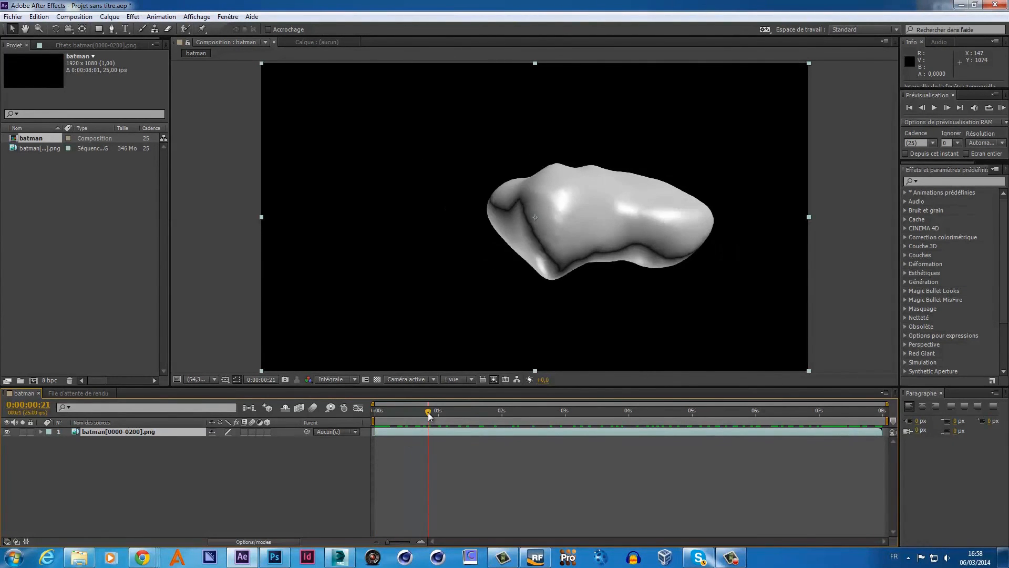
{"action": "left_click", "coordinate": [409, 415]}
{"action": "left_click_drag", "start_coordinate": [407, 414], "coordinate": [377, 417]}
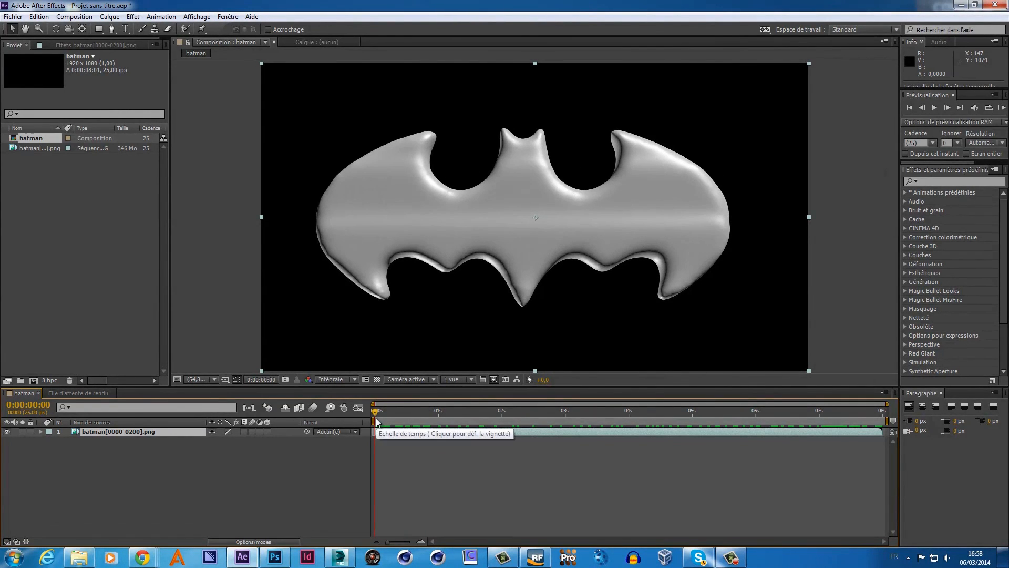
- Reverse the batman layer's playback with Time > Reverse Layer and preview later frames
{"action": "right_click", "coordinate": [398, 433]}
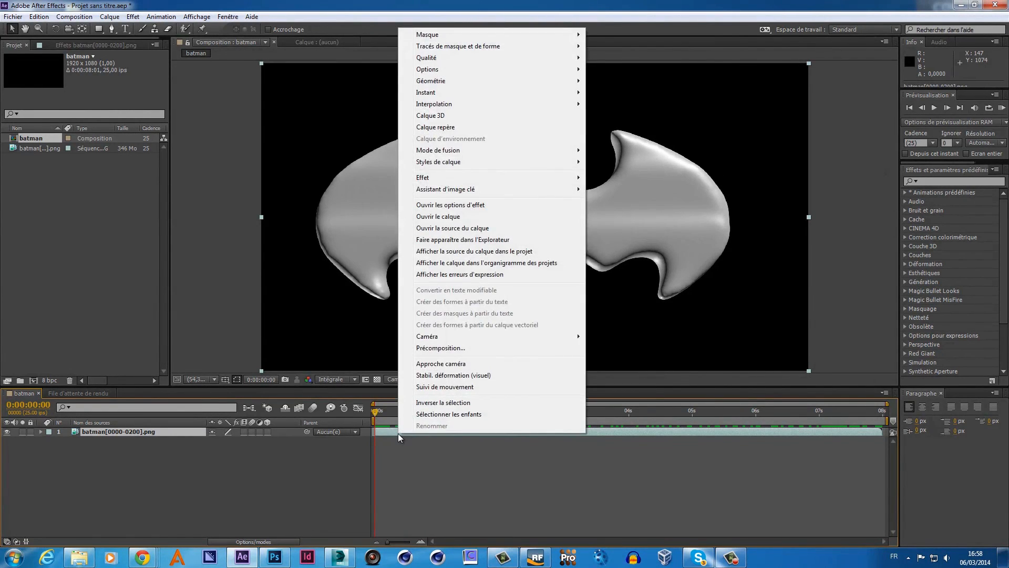
{"action": "mouse_move", "coordinate": [441, 92]}
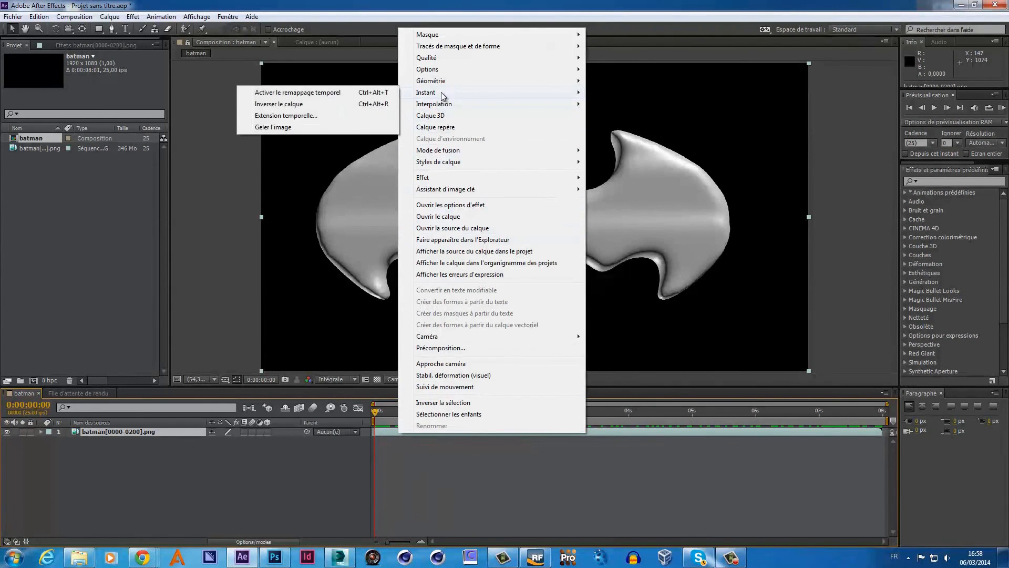
{"action": "left_click", "coordinate": [317, 103]}
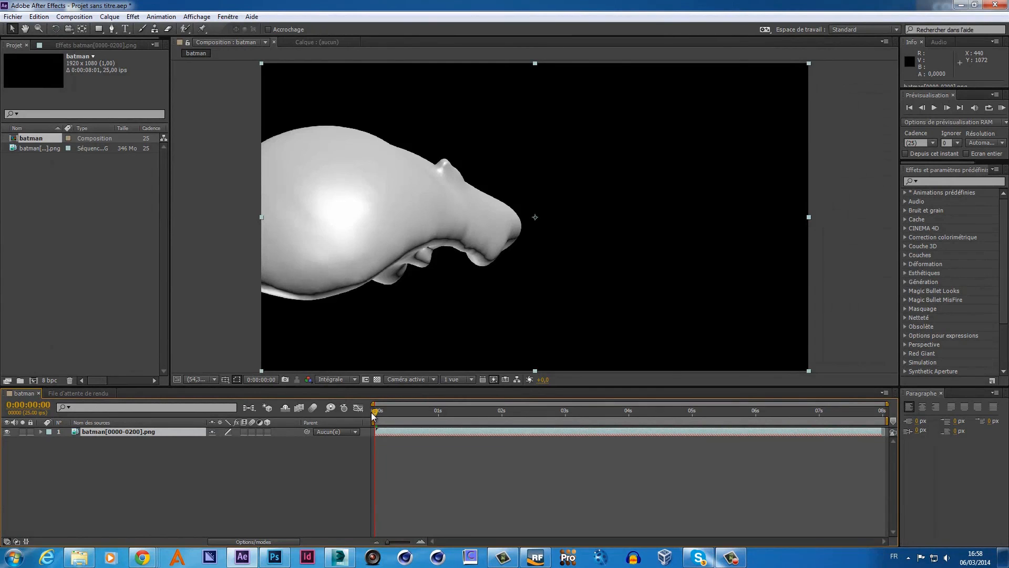
{"action": "left_click_drag", "start_coordinate": [375, 415], "coordinate": [882, 426]}
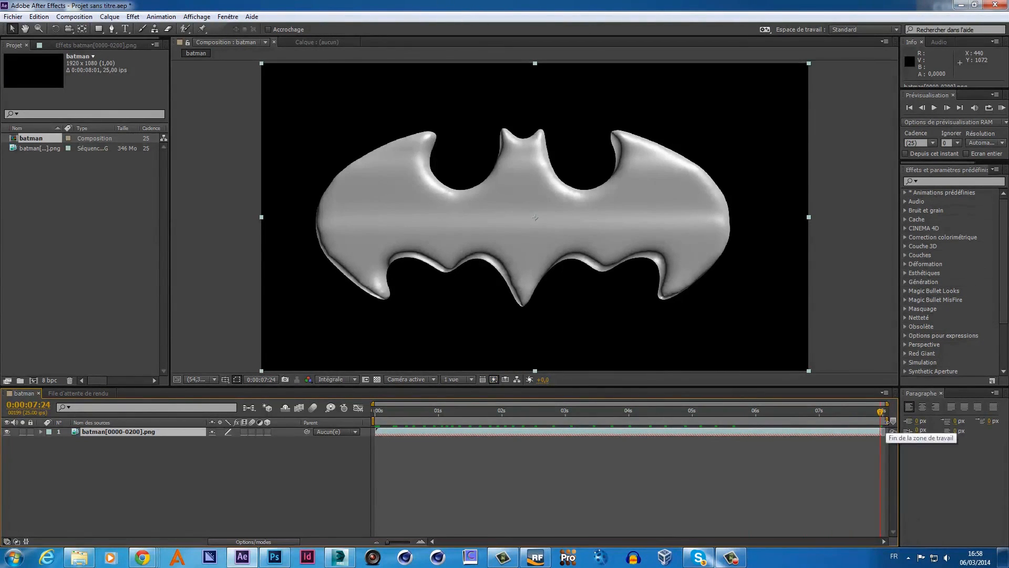
- Trim the composition to the work area, ending at 0:00:07:23, and play it from the start
{"action": "left_click_drag", "start_coordinate": [883, 421], "coordinate": [881, 421]}
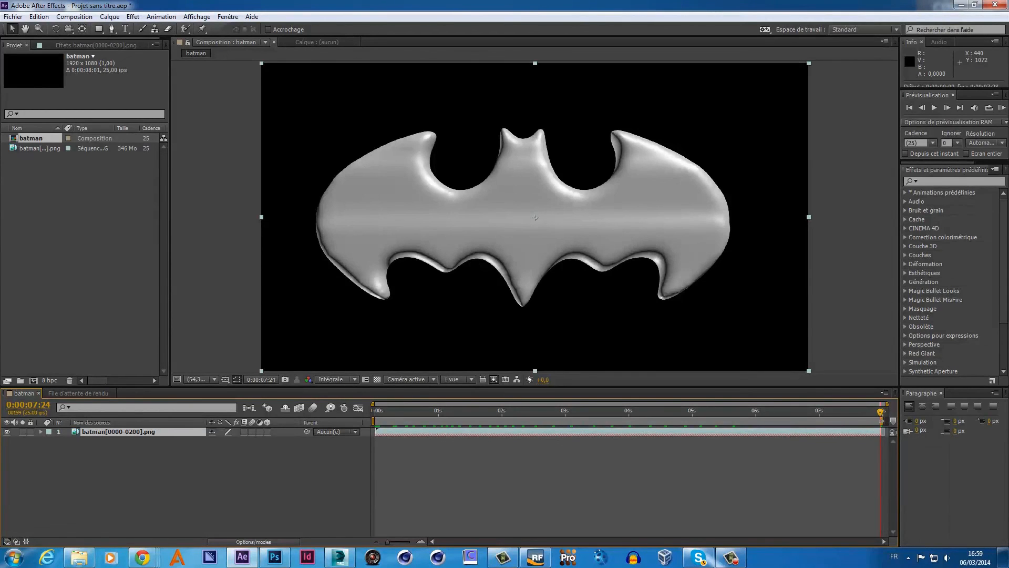
{"action": "right_click", "coordinate": [790, 422]}
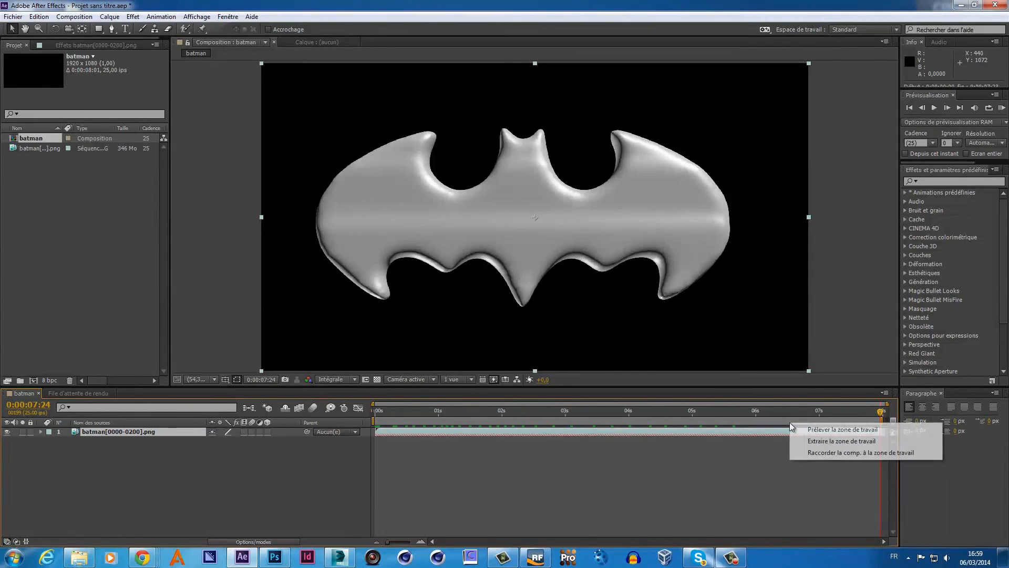
{"action": "left_click", "coordinate": [844, 455]}
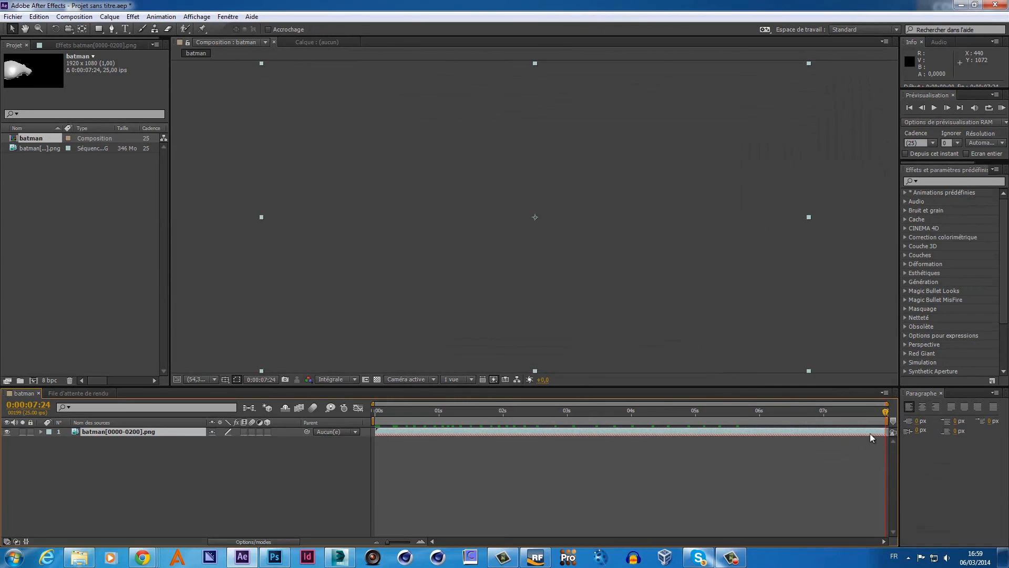
{"action": "left_click", "coordinate": [883, 416]}
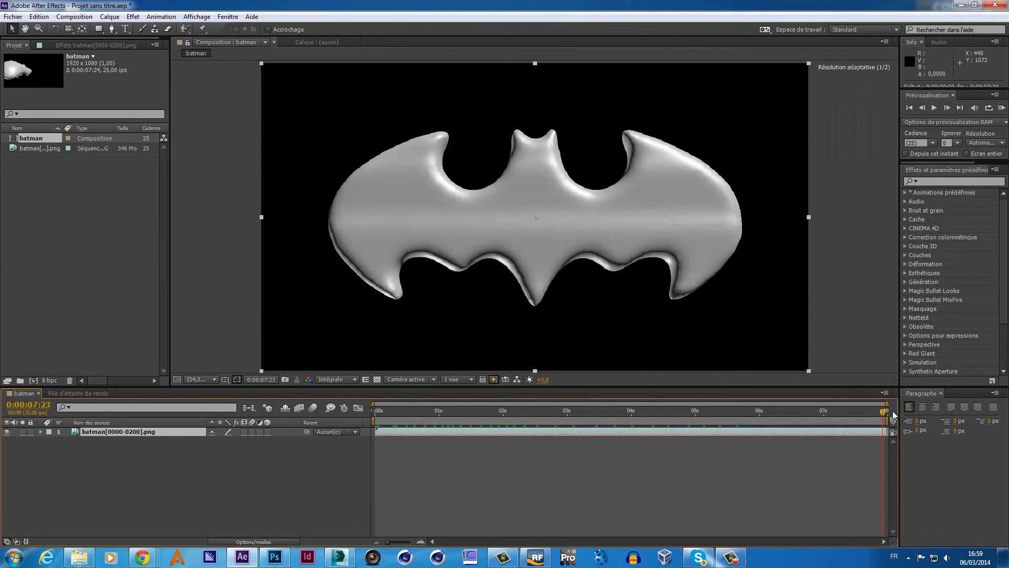
{"action": "left_click_drag", "start_coordinate": [884, 412], "coordinate": [360, 419]}
{"action": "key", "text": "KP_0"}
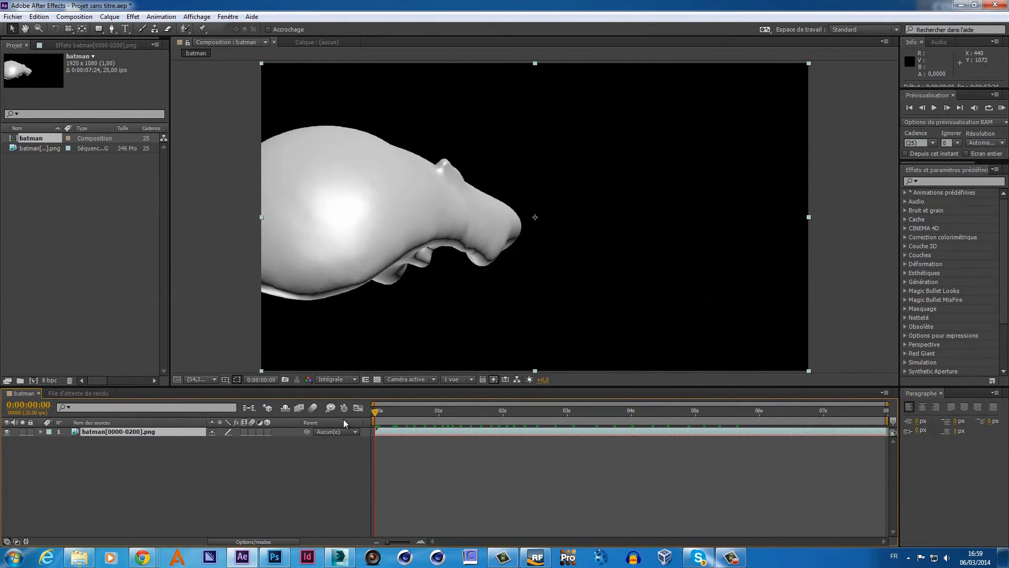
- Create a dark grey (373737) solid named bg and place it beneath the batman layer
{"action": "right_click", "coordinate": [173, 469]}
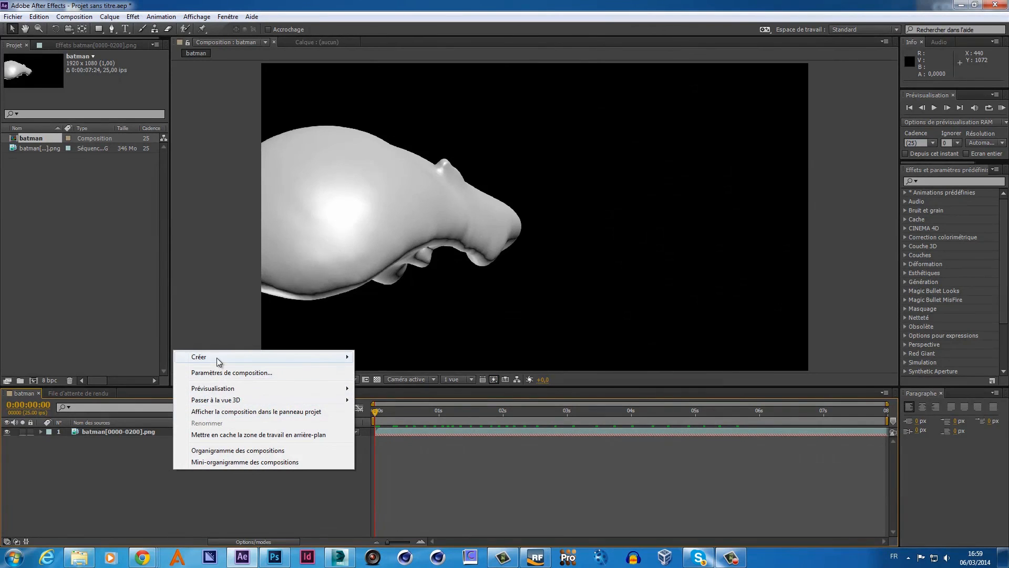
{"action": "mouse_move", "coordinate": [217, 357]}
{"action": "left_click", "coordinate": [84, 384]}
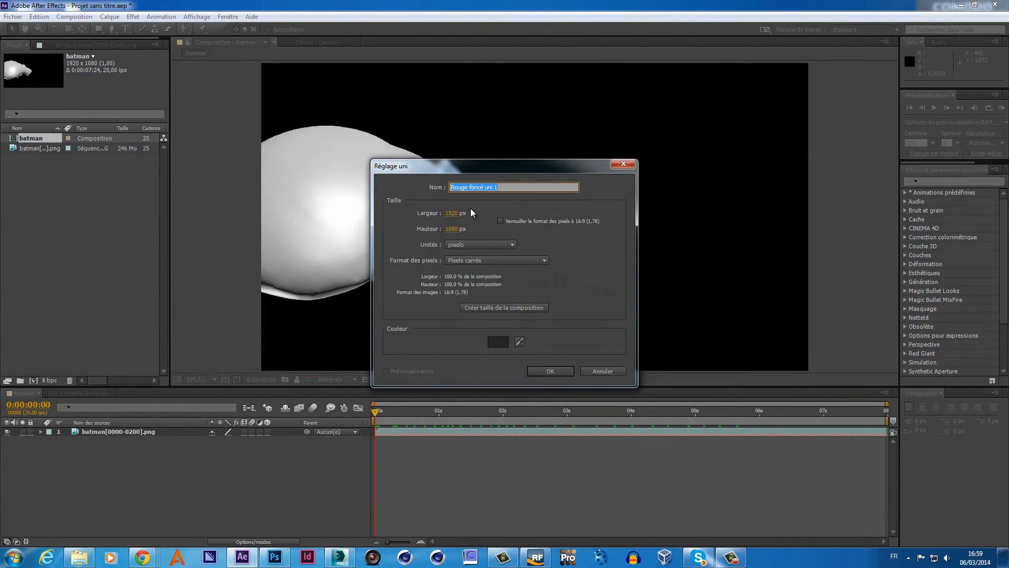
{"action": "left_click", "coordinate": [497, 342]}
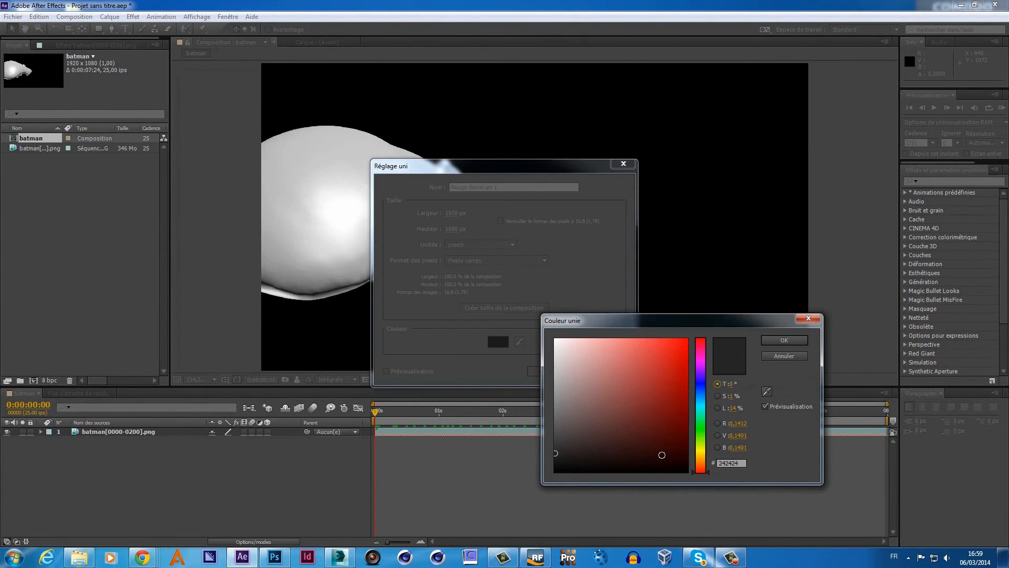
{"action": "mouse_move", "coordinate": [555, 453]}
{"action": "left_mouse_down"}
{"action": "mouse_move", "coordinate": [582, 449]}
{"action": "mouse_move", "coordinate": [558, 436]}
{"action": "mouse_move", "coordinate": [552, 451]}
{"action": "left_mouse_up"}
{"action": "left_click", "coordinate": [766, 341]}
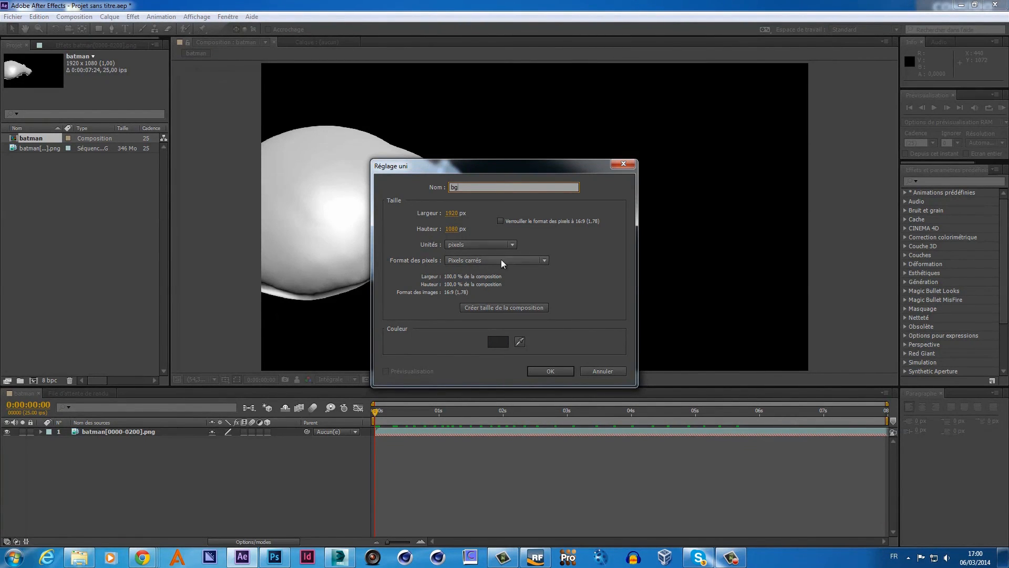
{"action": "left_click", "coordinate": [544, 368]}
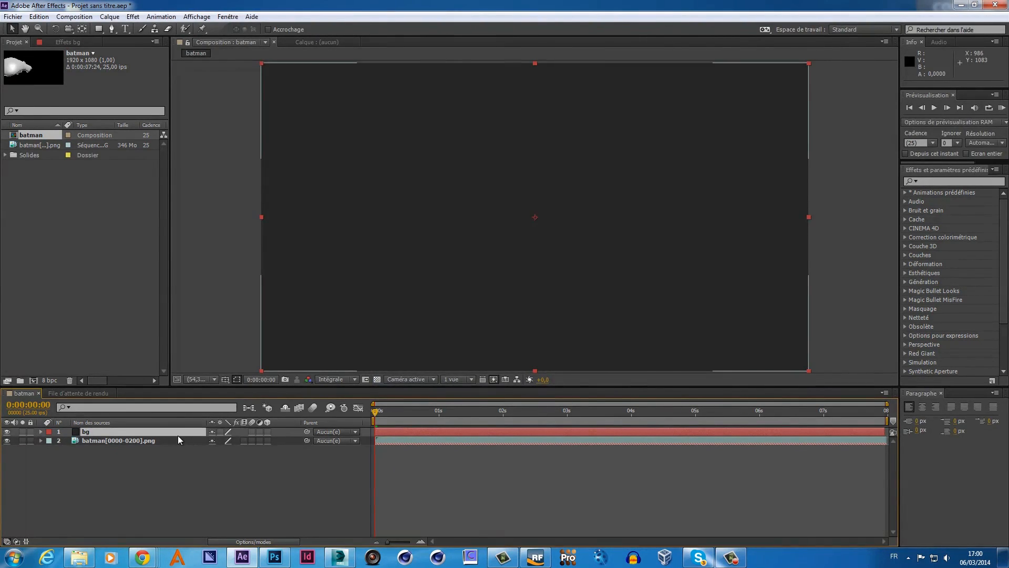
{"action": "left_click_drag", "start_coordinate": [171, 431], "coordinate": [168, 445]}
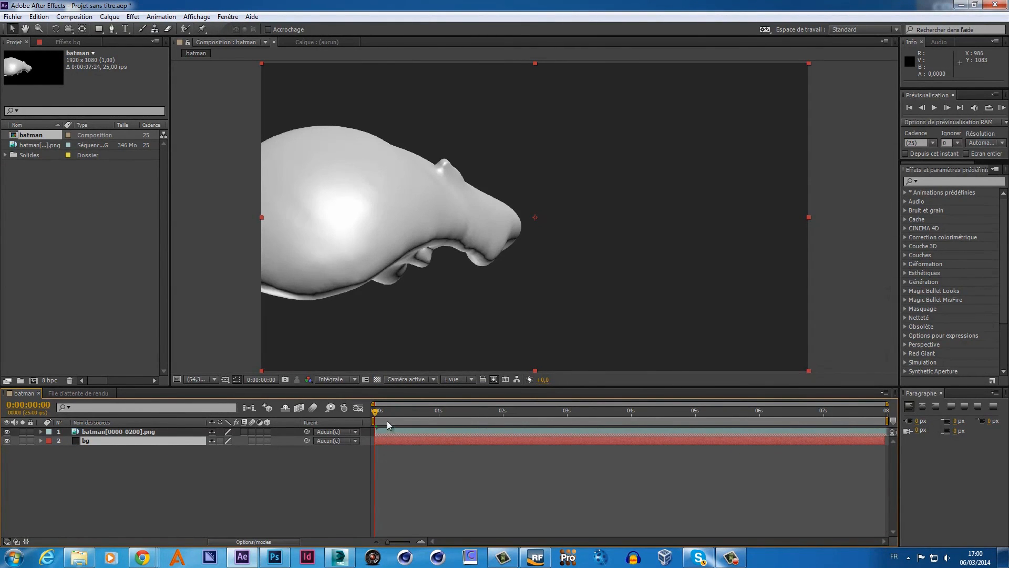
- Draw a wide elliptical mask across the bg layer with the Ellipse tool
{"action": "left_click_drag", "start_coordinate": [374, 412], "coordinate": [495, 407]}
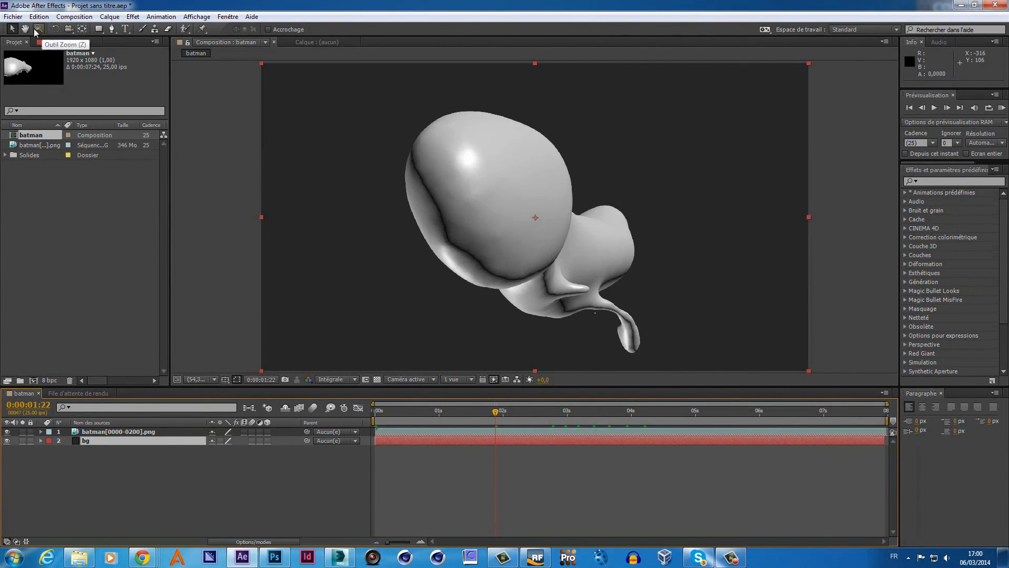
{"action": "left_click_drag", "start_coordinate": [98, 29], "coordinate": [124, 52]}
{"action": "left_click_drag", "start_coordinate": [260, 151], "coordinate": [815, 354]}
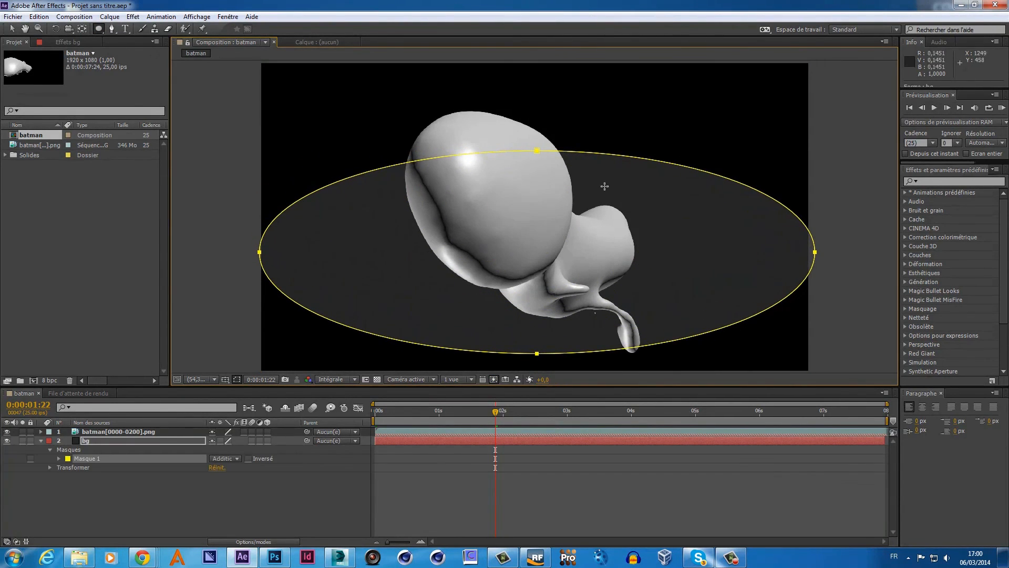
- Nudge the bg ellipse mask up-left and feather Masque 1 to 400 pixels
{"action": "left_click", "coordinate": [13, 29]}
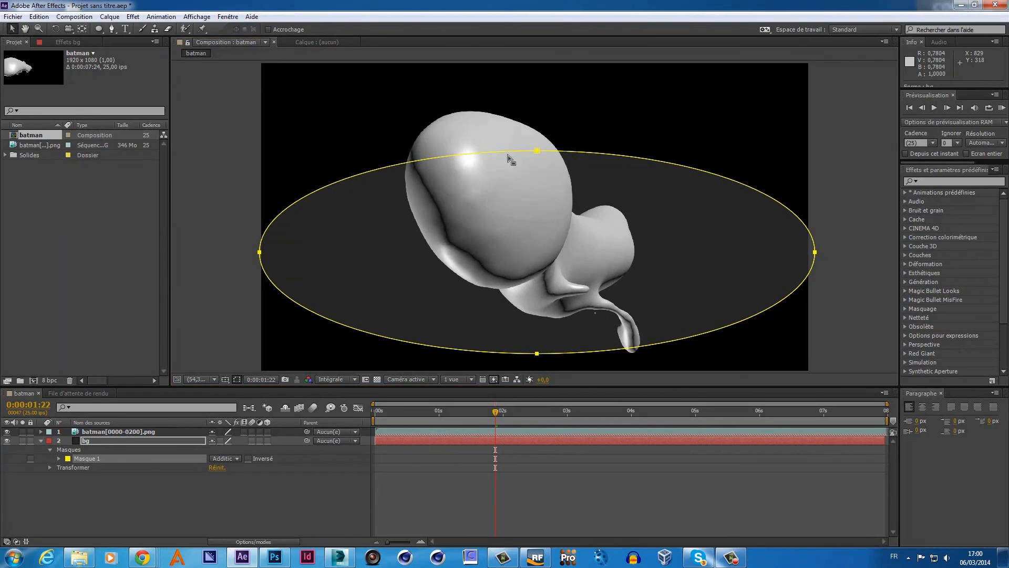
{"action": "left_click_drag", "start_coordinate": [538, 151], "coordinate": [532, 129]}
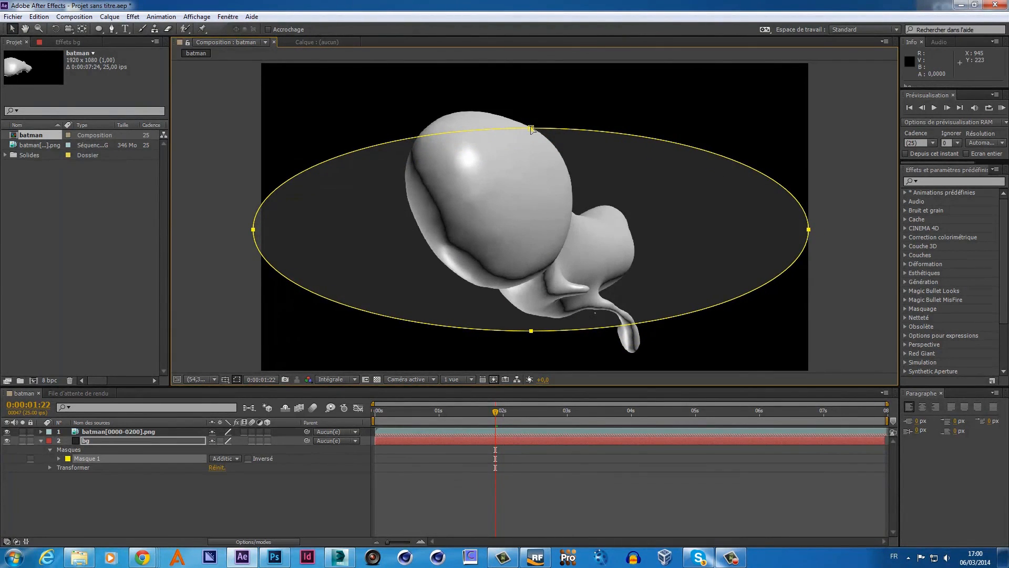
{"action": "left_click", "coordinate": [59, 458]}
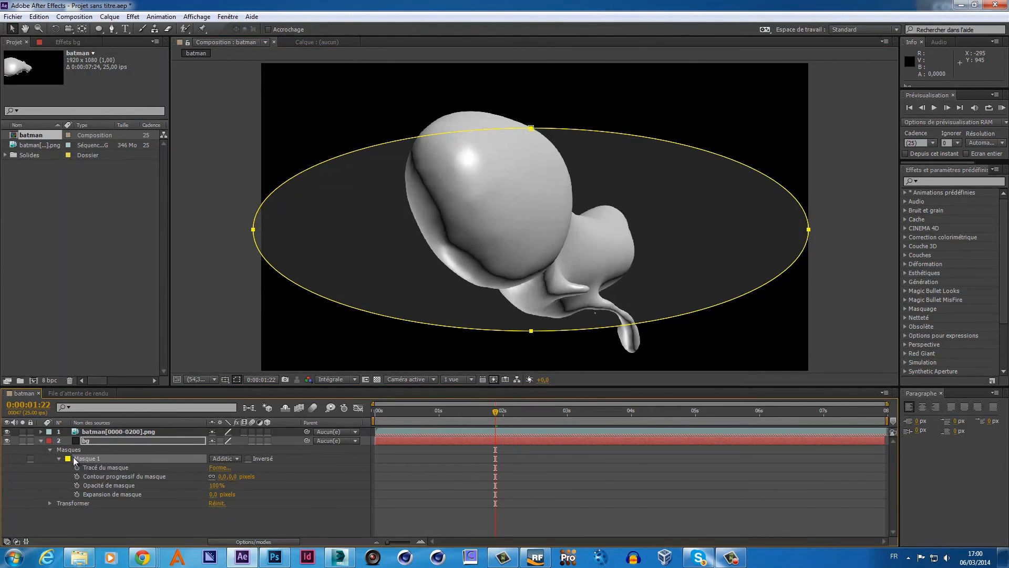
{"action": "left_click_drag", "start_coordinate": [222, 476], "coordinate": [327, 473]}
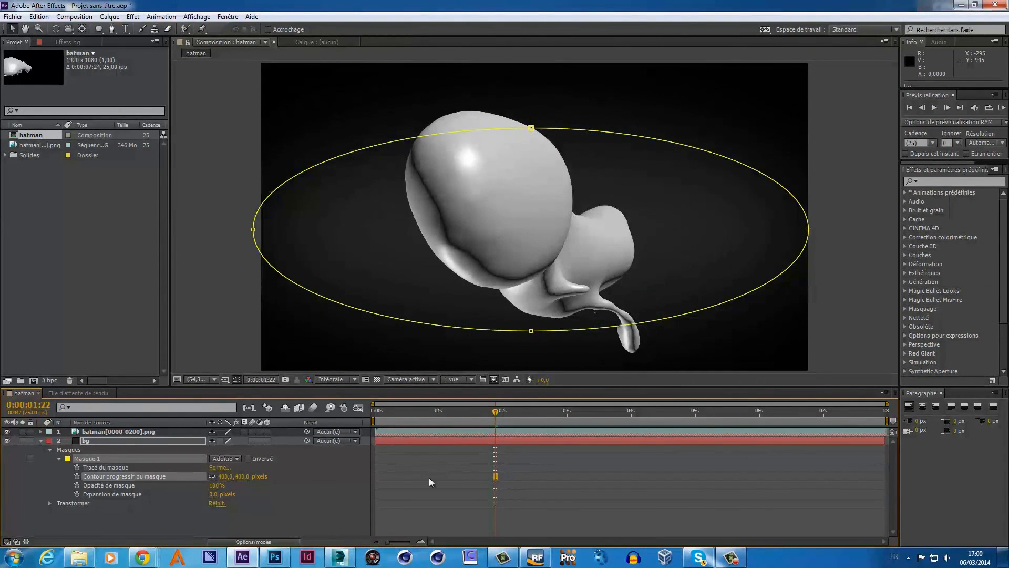
{"action": "left_click", "coordinate": [116, 440]}
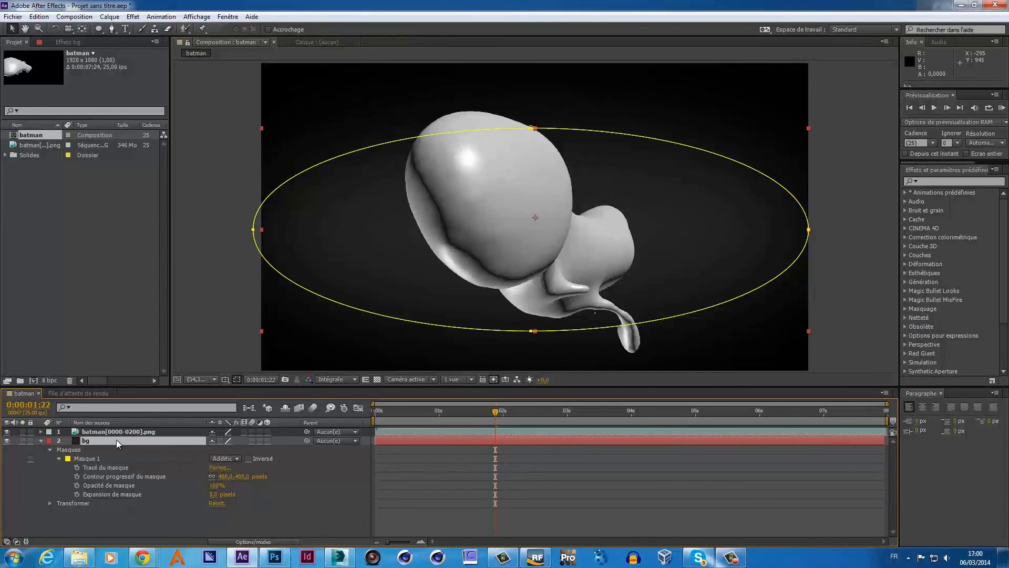
- Recolour the bg solid, trying dark red and dark blue before settling on near-black 151515
{"action": "left_click", "coordinate": [110, 17]}
{"action": "left_click", "coordinate": [79, 40]}
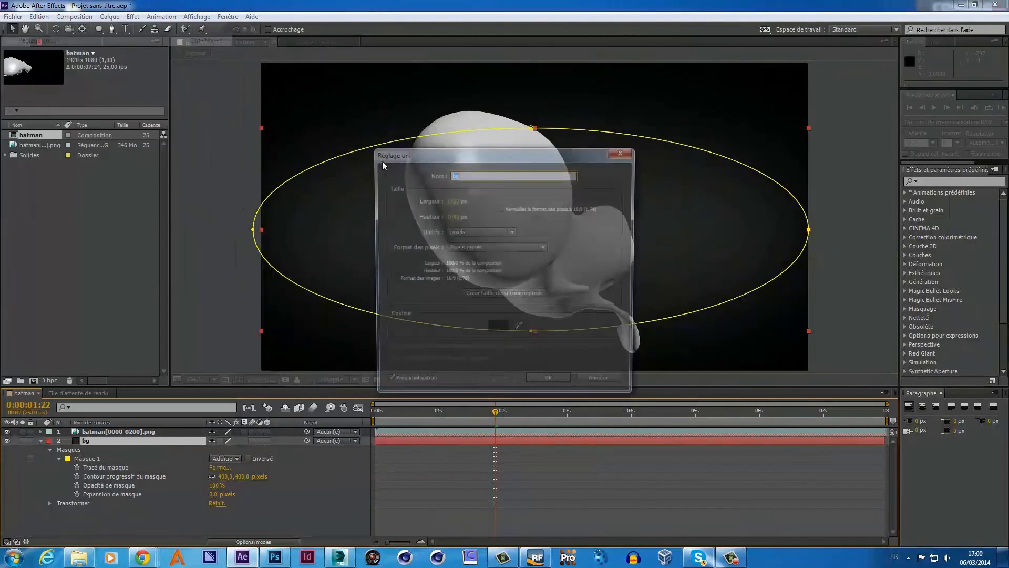
{"action": "left_click_drag", "start_coordinate": [489, 153], "coordinate": [790, 119]}
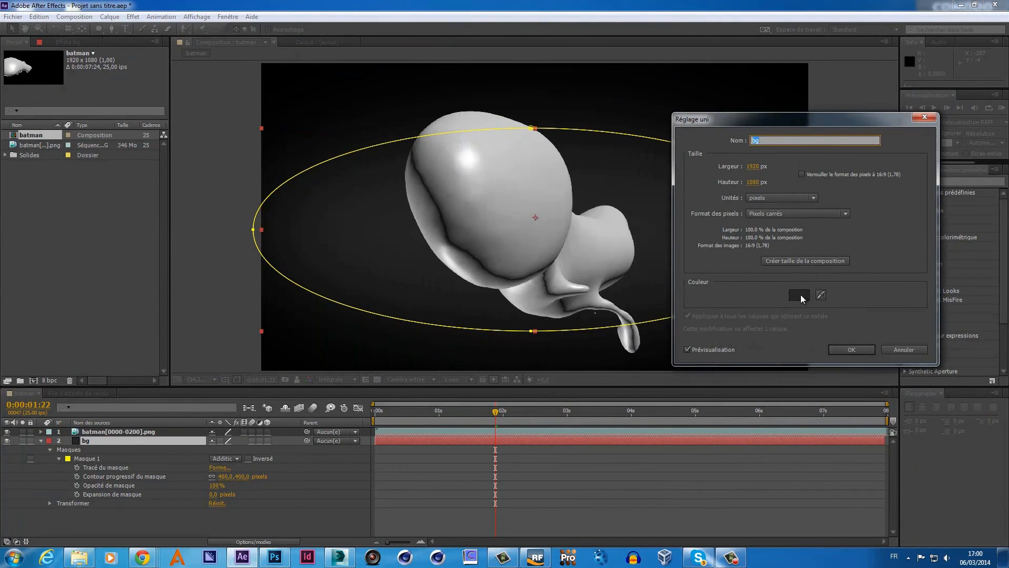
{"action": "left_click", "coordinate": [800, 294]}
{"action": "left_click_drag", "start_coordinate": [668, 379], "coordinate": [654, 451]}
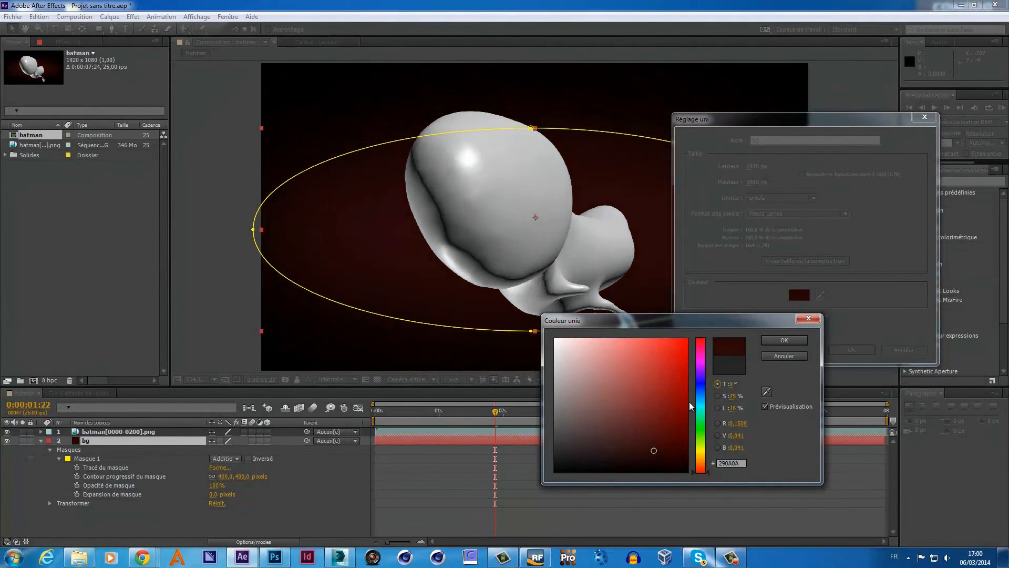
{"action": "left_click_drag", "start_coordinate": [699, 406], "coordinate": [699, 392]}
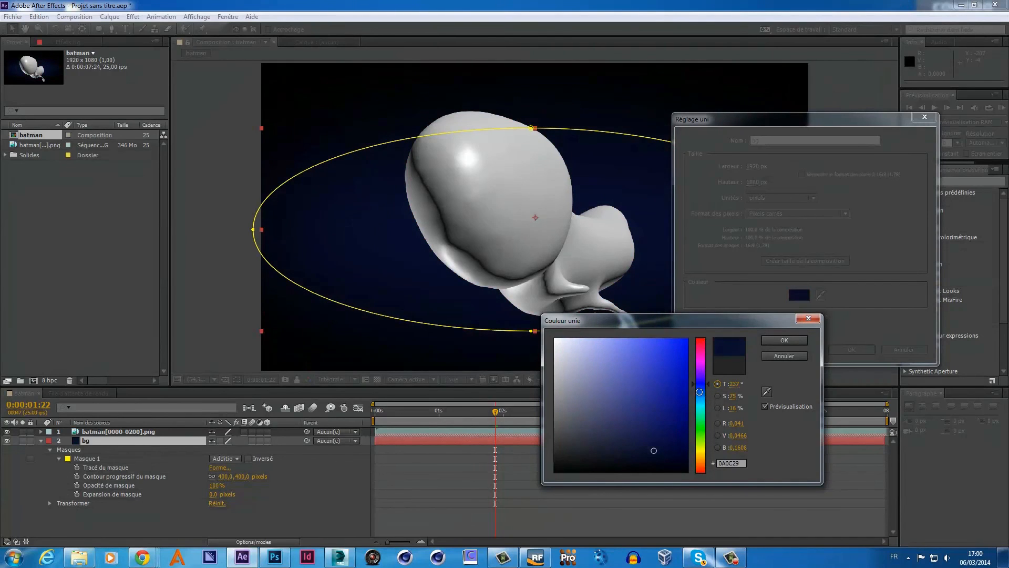
{"action": "mouse_move", "coordinate": [656, 450]}
{"action": "left_mouse_down"}
{"action": "mouse_move", "coordinate": [668, 465]}
{"action": "mouse_move", "coordinate": [553, 448]}
{"action": "mouse_move", "coordinate": [553, 461]}
{"action": "left_mouse_up"}
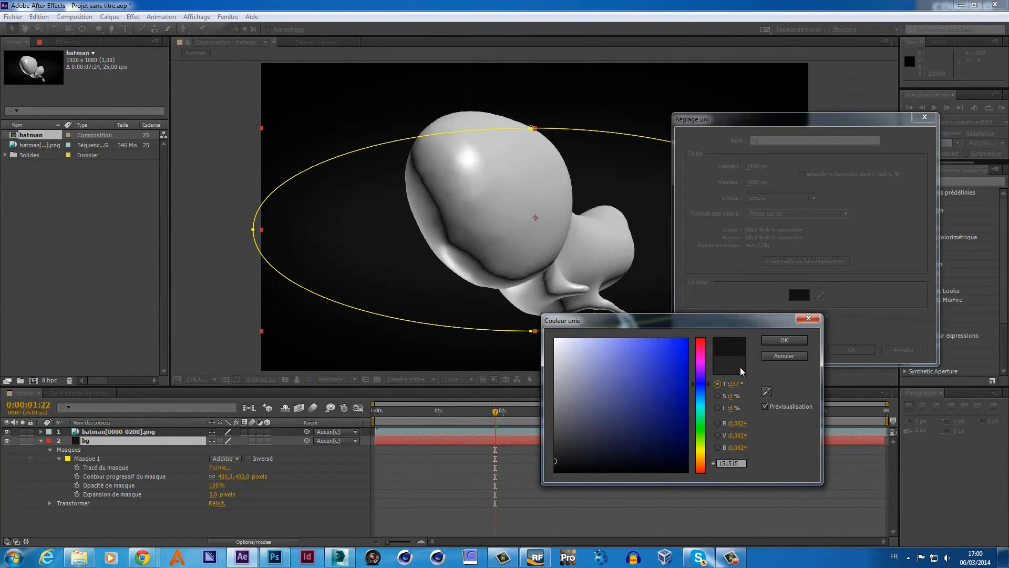
{"action": "left_click", "coordinate": [783, 341]}
- Apply the new solid colour and collapse the bg layer's mask properties
{"action": "left_click", "coordinate": [847, 349]}
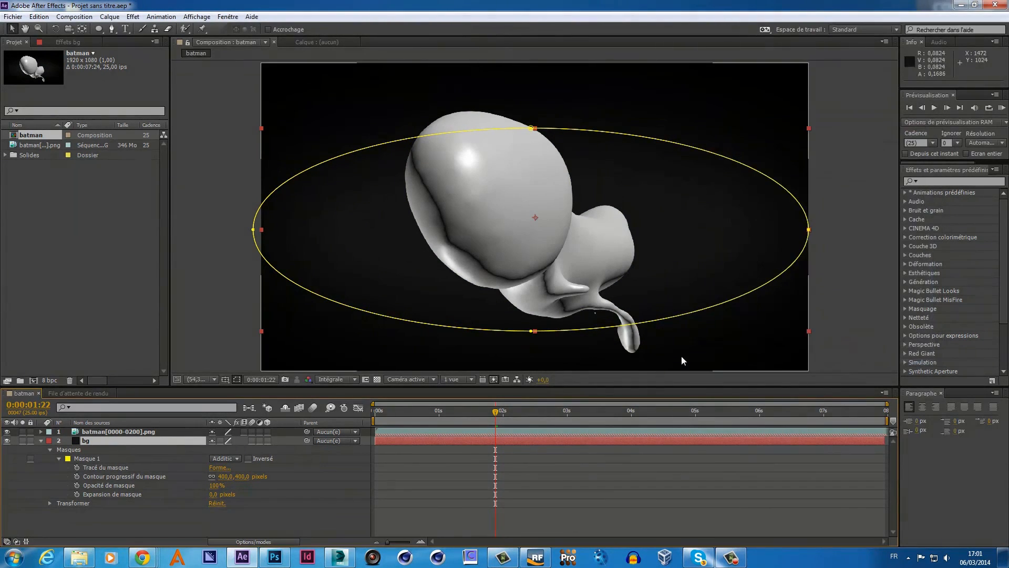
{"action": "left_click", "coordinate": [566, 465]}
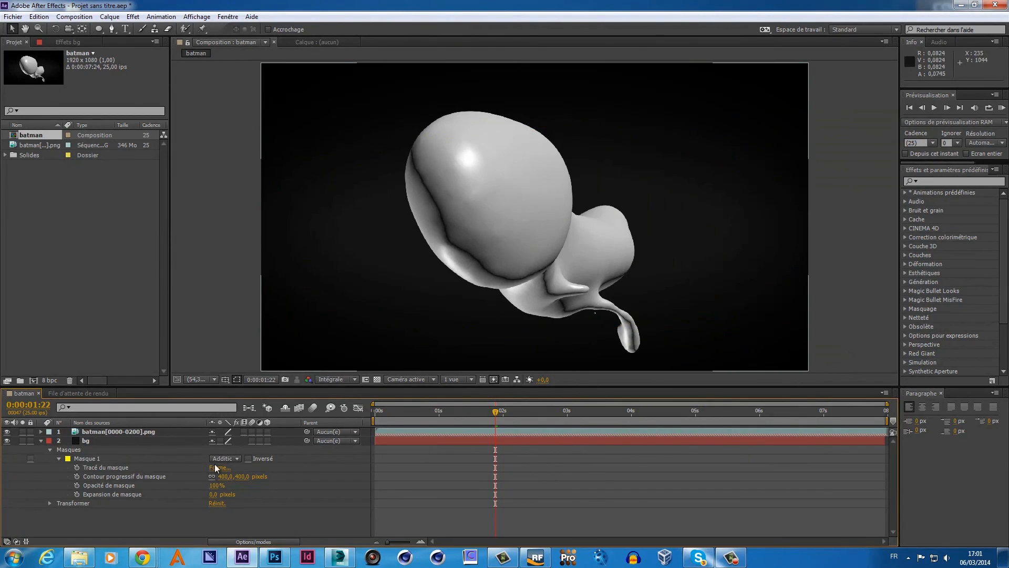
{"action": "left_click", "coordinate": [41, 440]}
{"action": "left_click", "coordinate": [85, 440]}
- Add the Magic Bullet Looks effect to bg and open its editor
{"action": "right_click", "coordinate": [86, 440]}
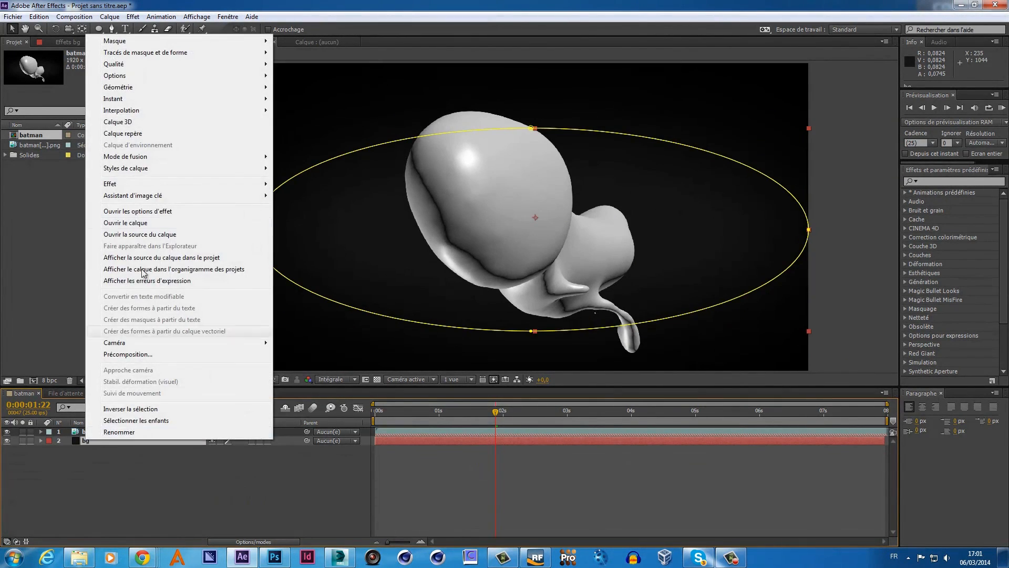
{"action": "mouse_move", "coordinate": [181, 185]}
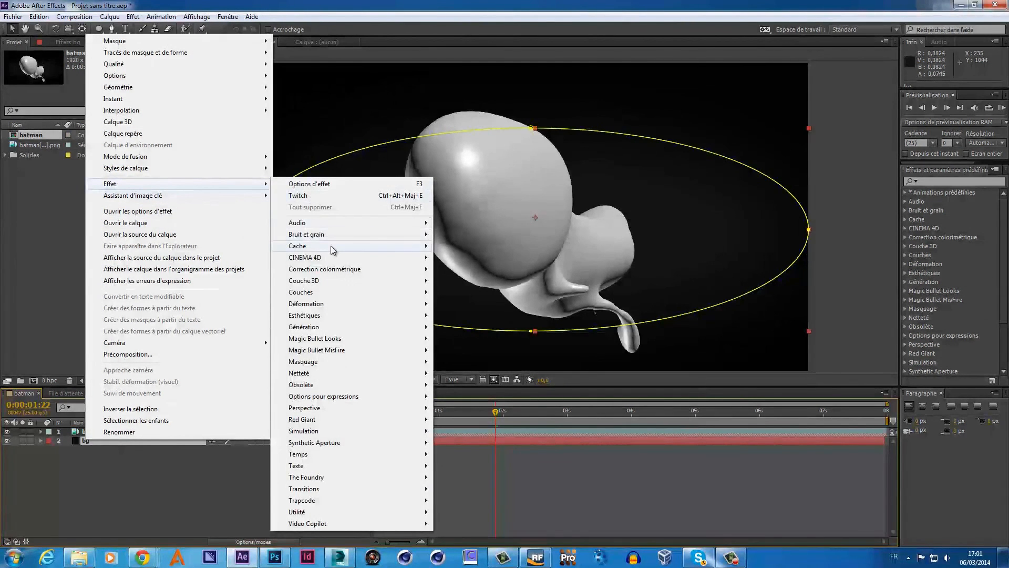
{"action": "mouse_move", "coordinate": [348, 269]}
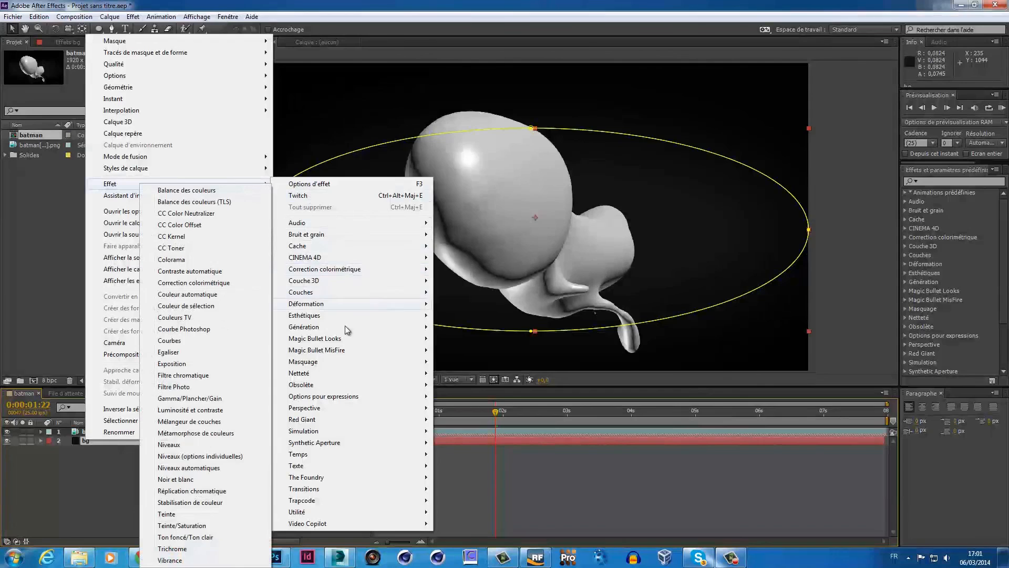
{"action": "mouse_move", "coordinate": [398, 339]}
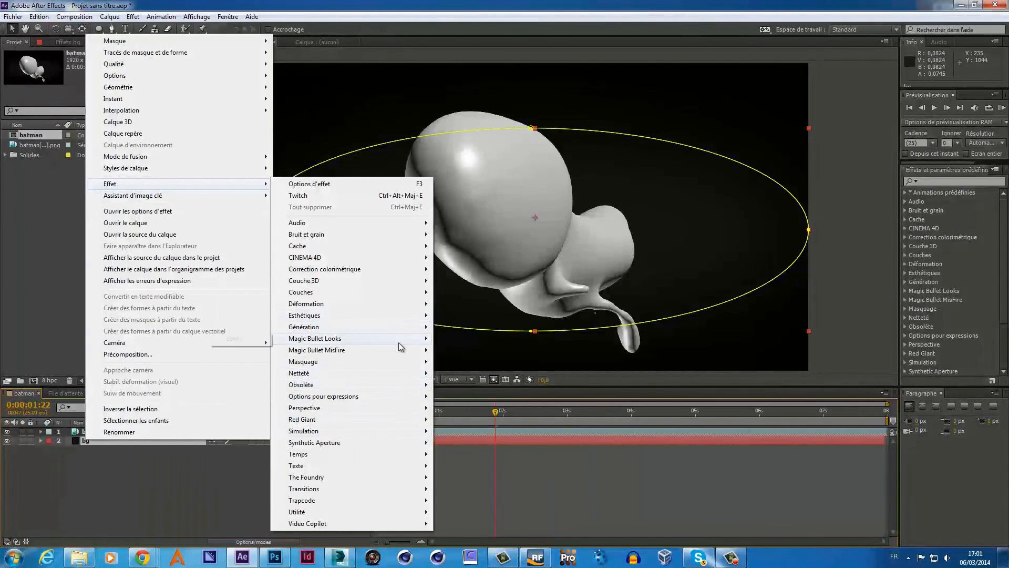
{"action": "left_click", "coordinate": [244, 340]}
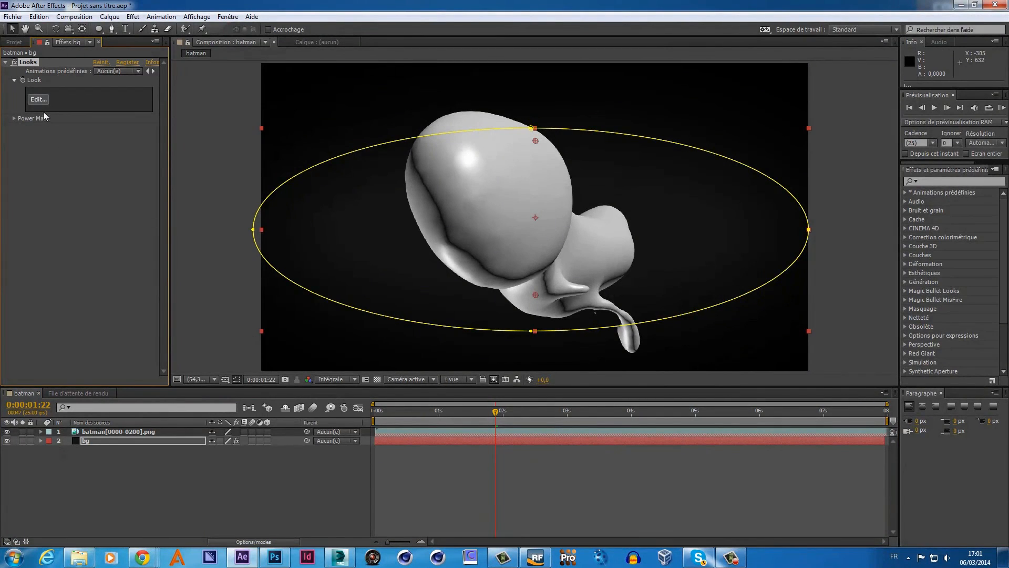
{"action": "left_click_drag", "start_coordinate": [497, 411], "coordinate": [464, 418]}
{"action": "left_click", "coordinate": [38, 99]}
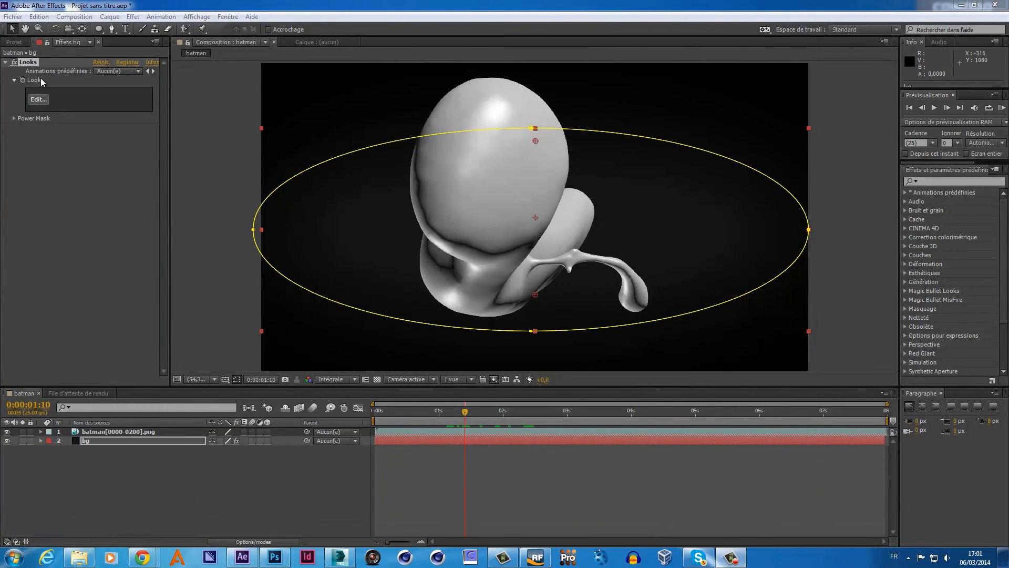
- Remove Looks from bg, apply it to the batman layer instead, and open its editor
{"action": "left_click", "coordinate": [33, 64]}
{"action": "key", "text": "Delete"}
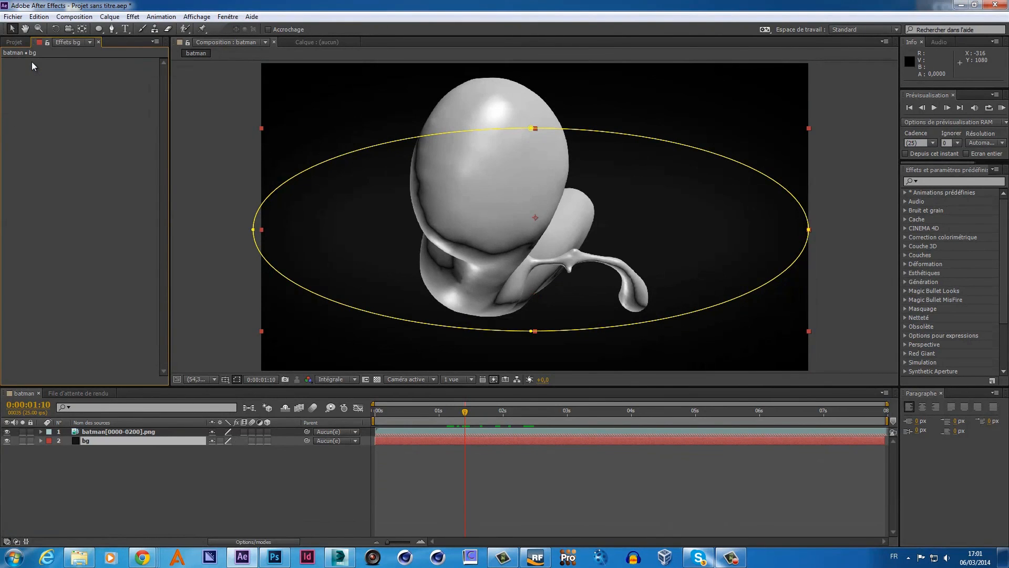
{"action": "left_click", "coordinate": [100, 430]}
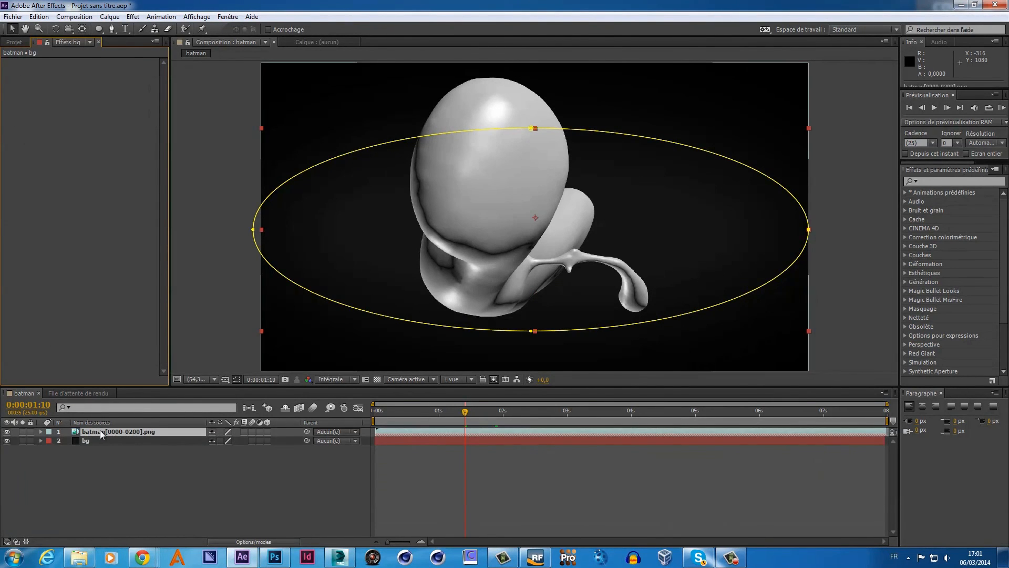
{"action": "right_click", "coordinate": [100, 430]}
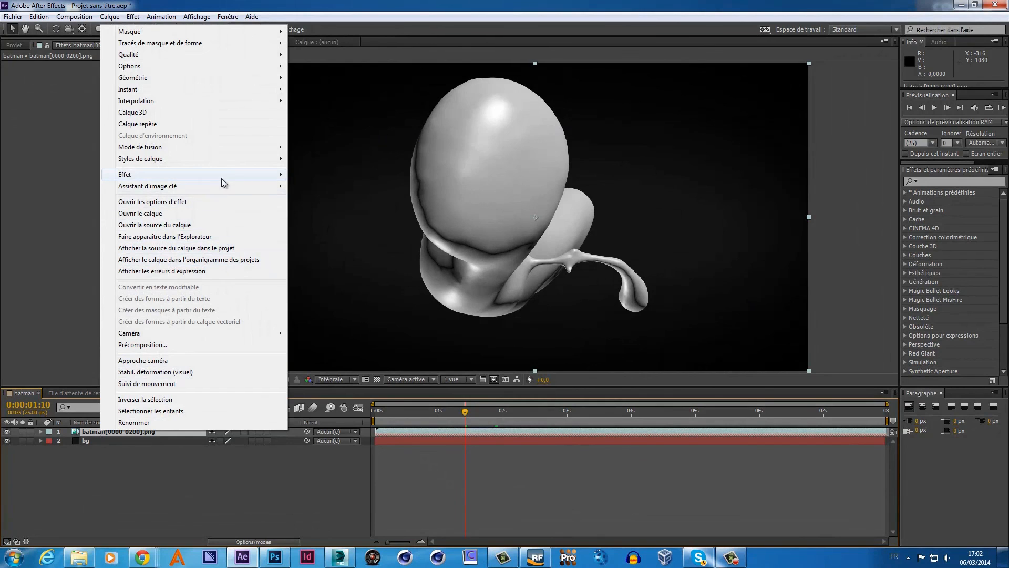
{"action": "mouse_move", "coordinate": [222, 178]}
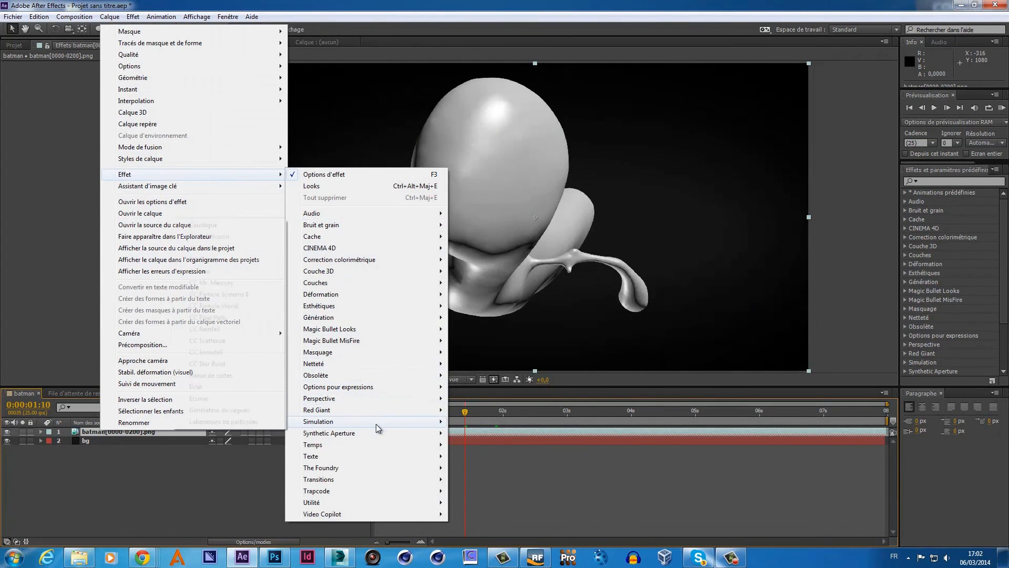
{"action": "mouse_move", "coordinate": [370, 329]}
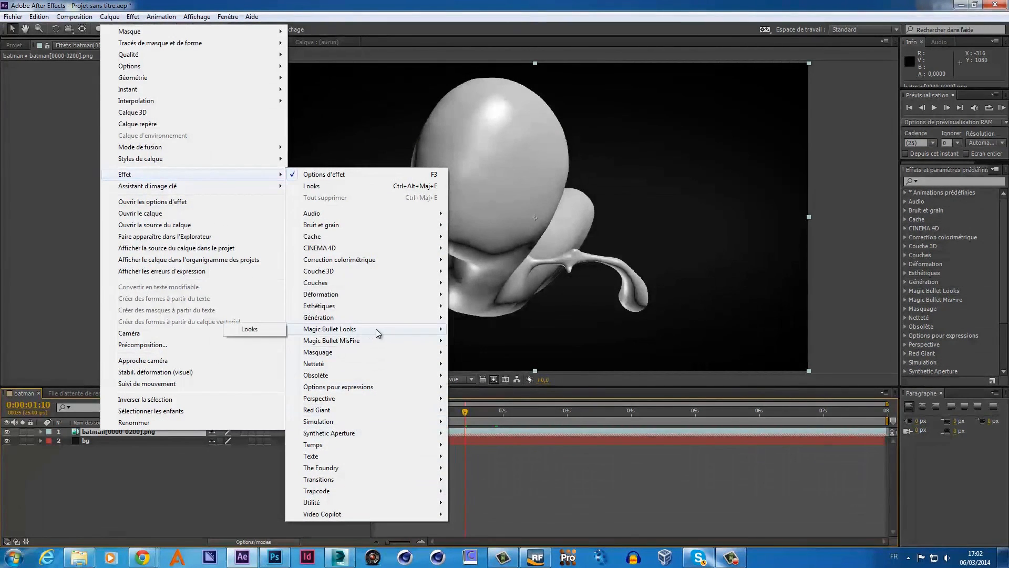
{"action": "left_click", "coordinate": [274, 330]}
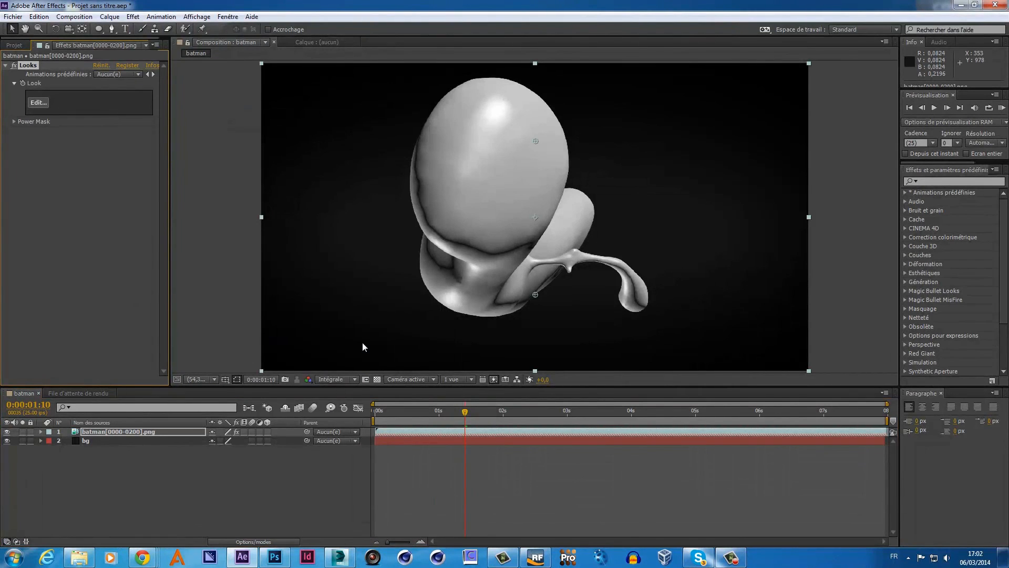
{"action": "left_click", "coordinate": [38, 102]}
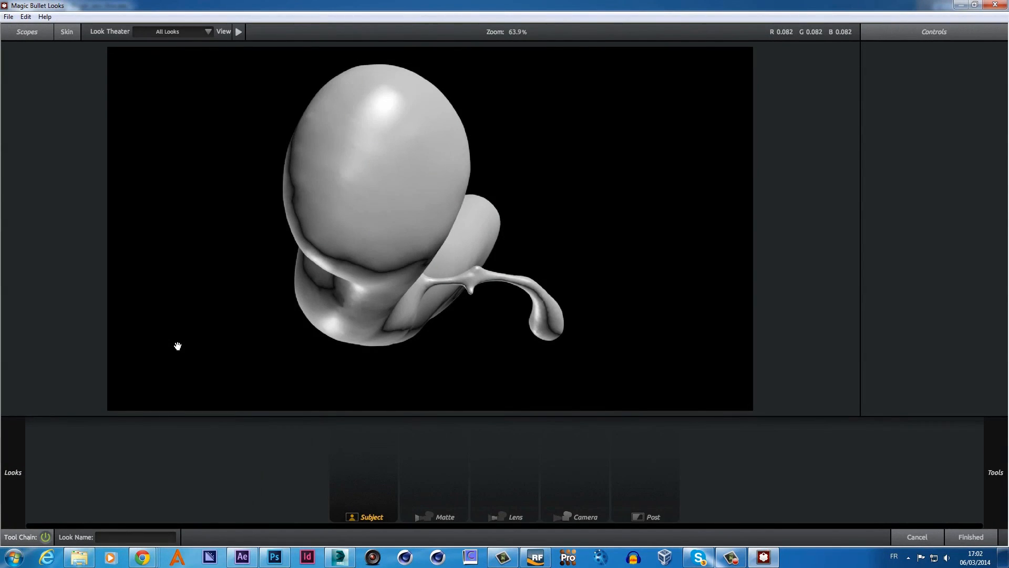
- Preview the Blockbuster, Epic, Mexicali and Action looks, then apply Invasion
{"action": "mouse_move", "coordinate": [1, 322]}
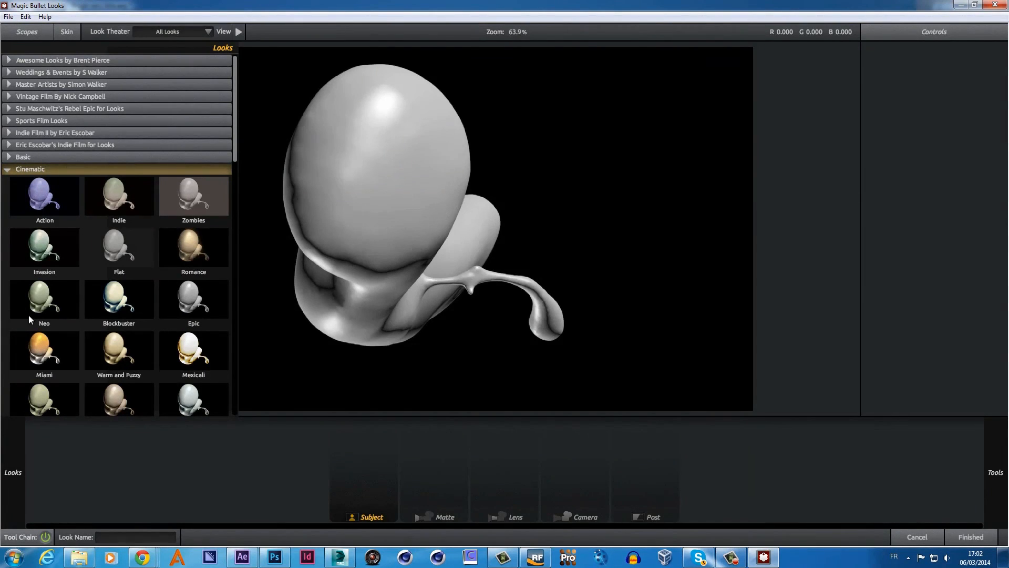
{"action": "left_click", "coordinate": [120, 307]}
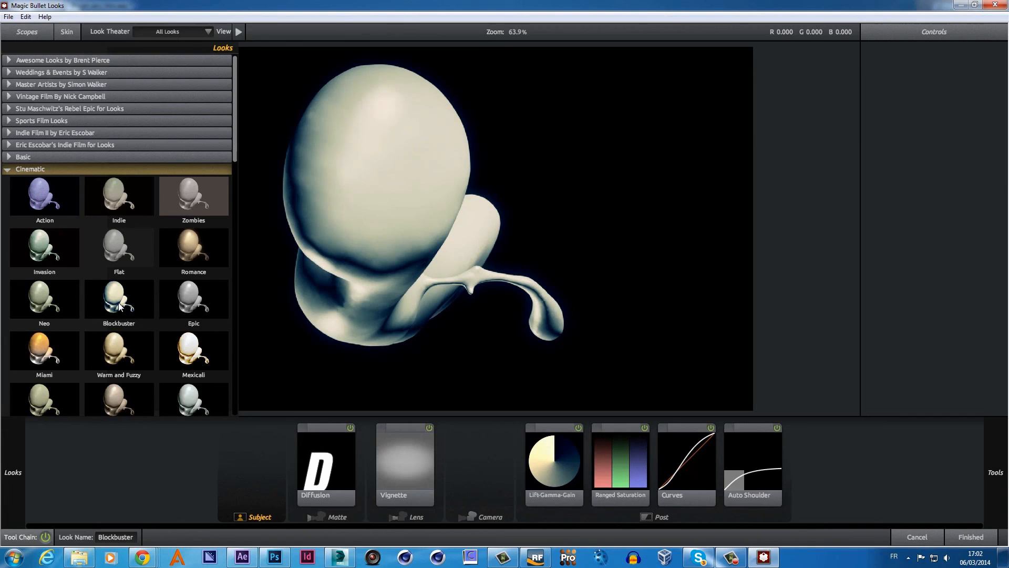
{"action": "left_click", "coordinate": [203, 306]}
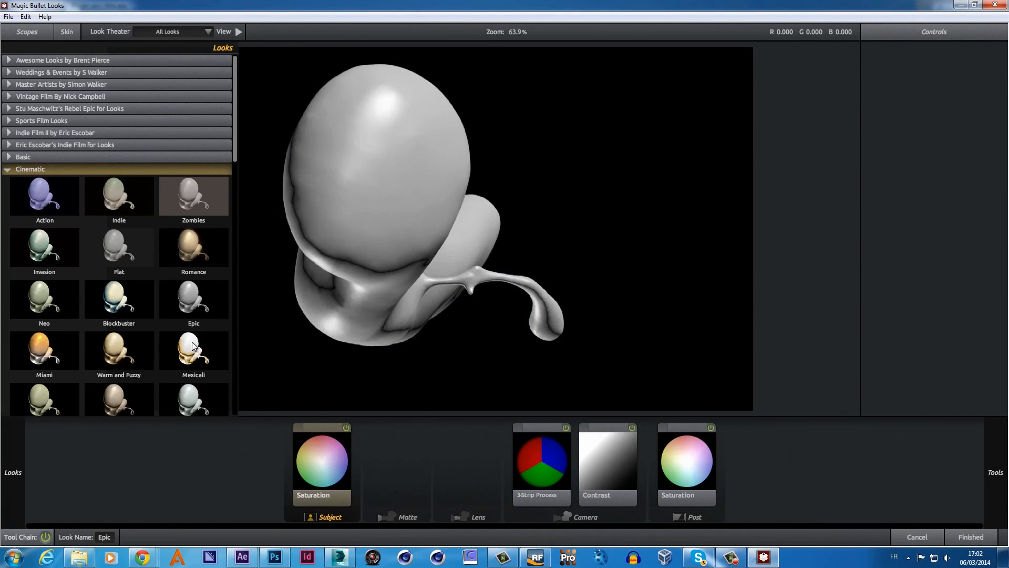
{"action": "left_click", "coordinate": [193, 345]}
{"action": "left_click", "coordinate": [37, 187]}
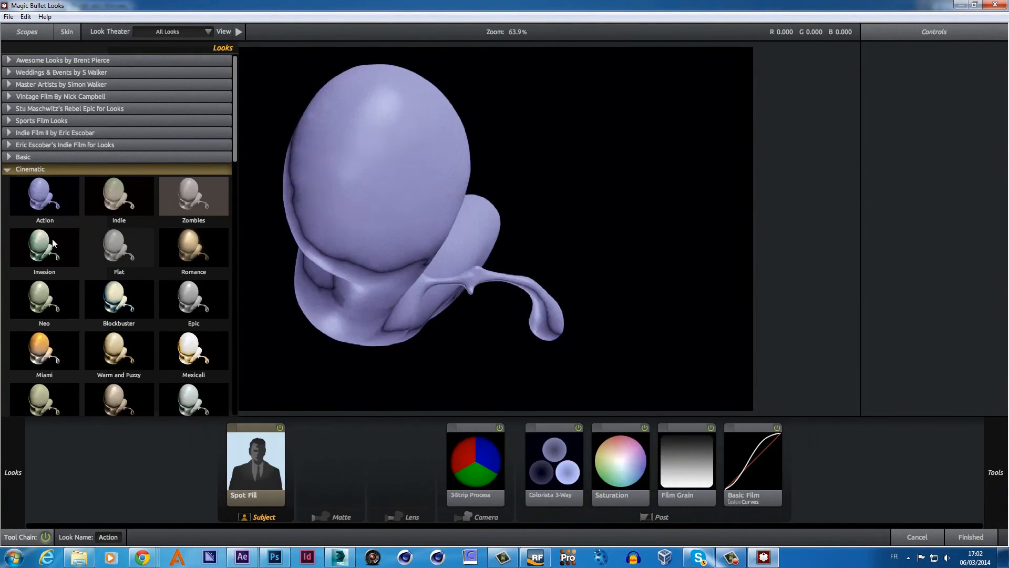
{"action": "left_click", "coordinate": [53, 244]}
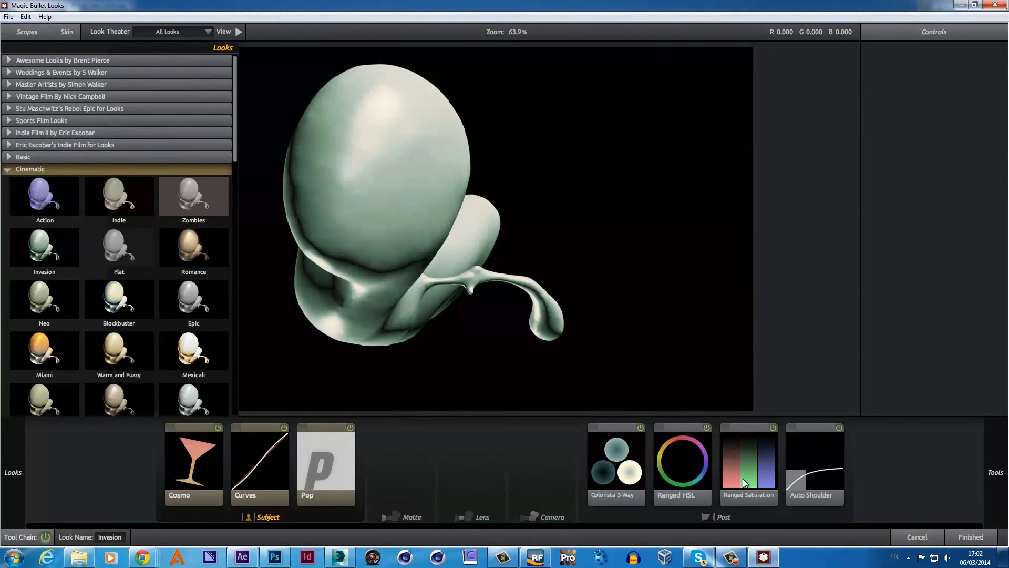
- Close the Looks editor and scrub the batman composition back to an earlier frame
{"action": "left_click", "coordinate": [936, 536]}
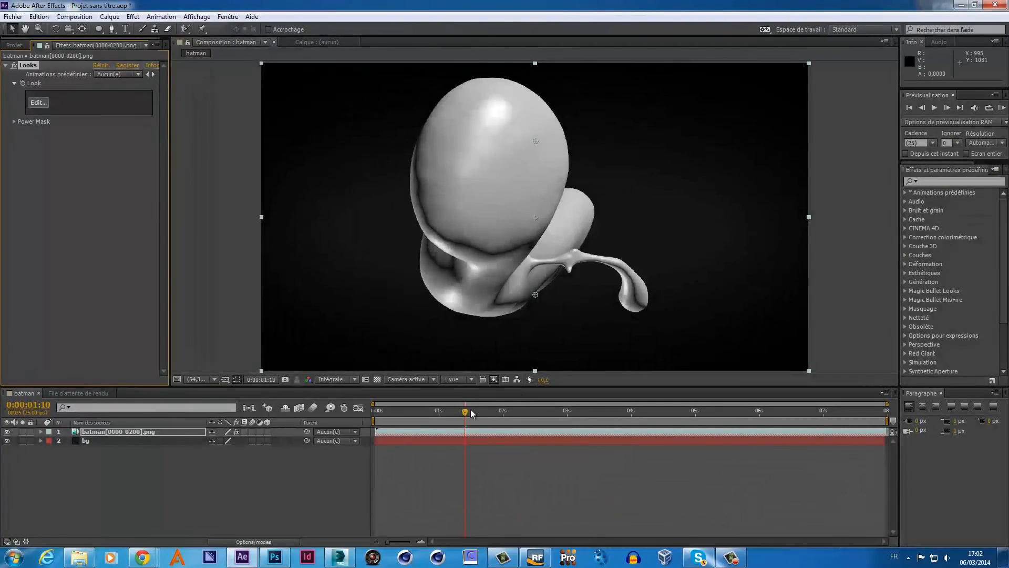
{"action": "left_click_drag", "start_coordinate": [488, 411], "coordinate": [424, 414]}
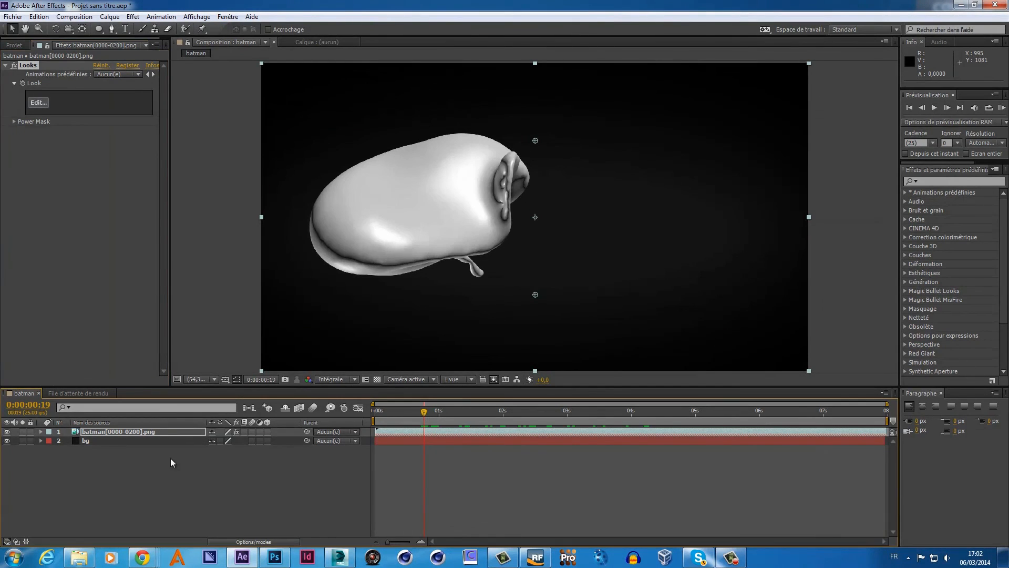
- Reopen the Looks editor and preview Blockbuster, Epic, and Basic looks like Cool, Sharpen and Contrast
{"action": "left_click", "coordinate": [39, 103]}
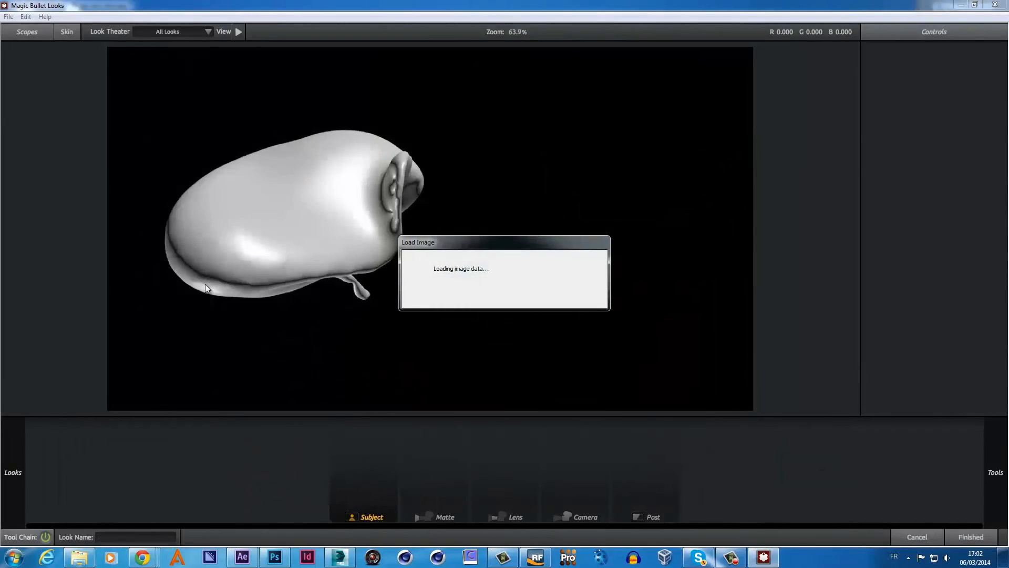
{"action": "mouse_move", "coordinate": [15, 477]}
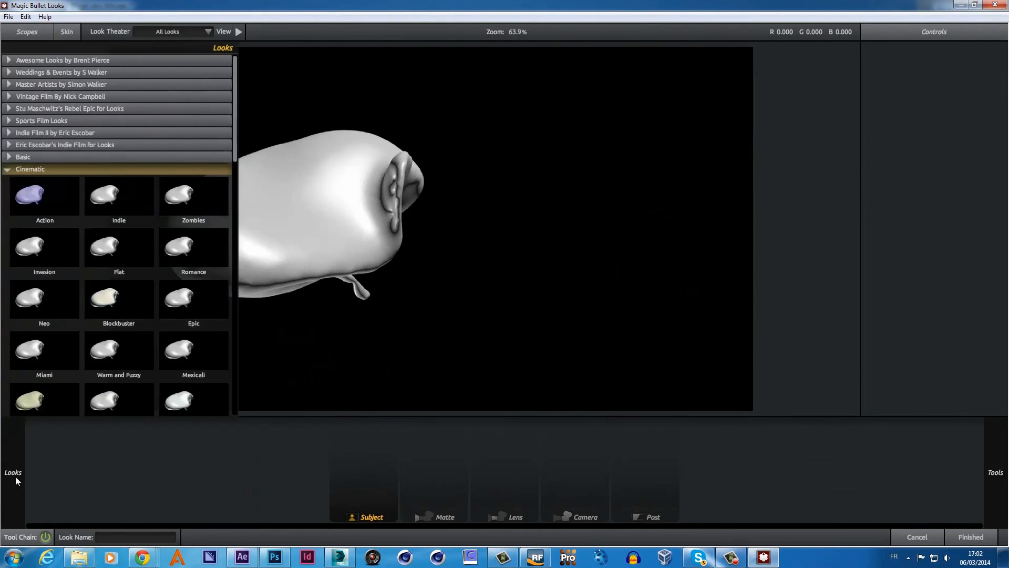
{"action": "left_click", "coordinate": [115, 298]}
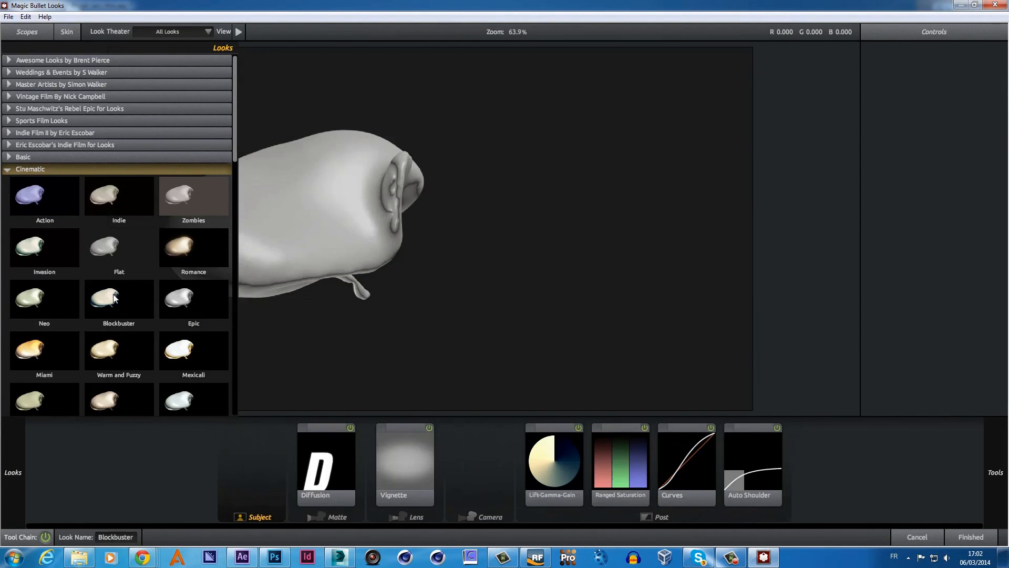
{"action": "left_click", "coordinate": [191, 301]}
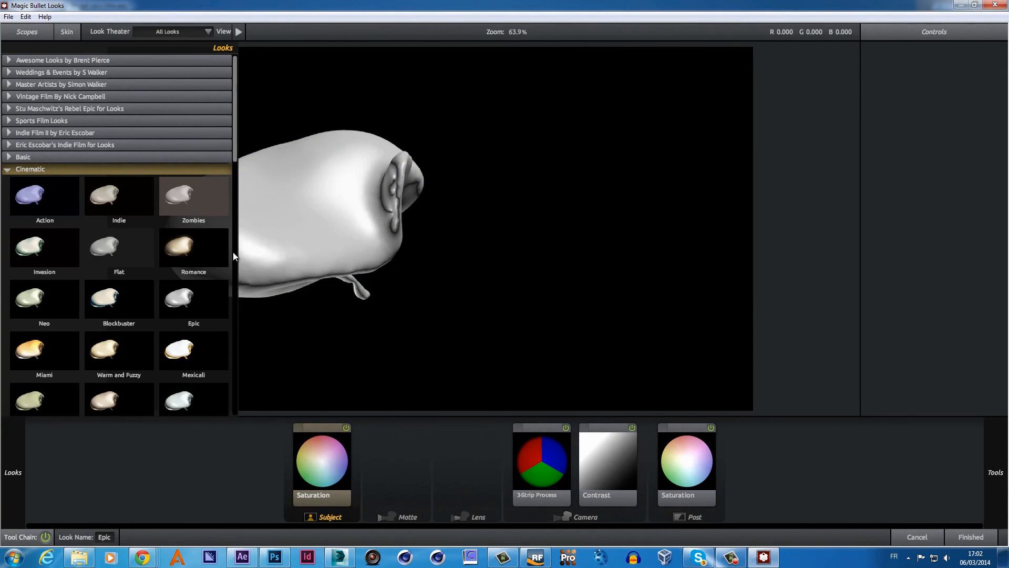
{"action": "left_click", "coordinate": [9, 156]}
{"action": "left_click", "coordinate": [34, 184]}
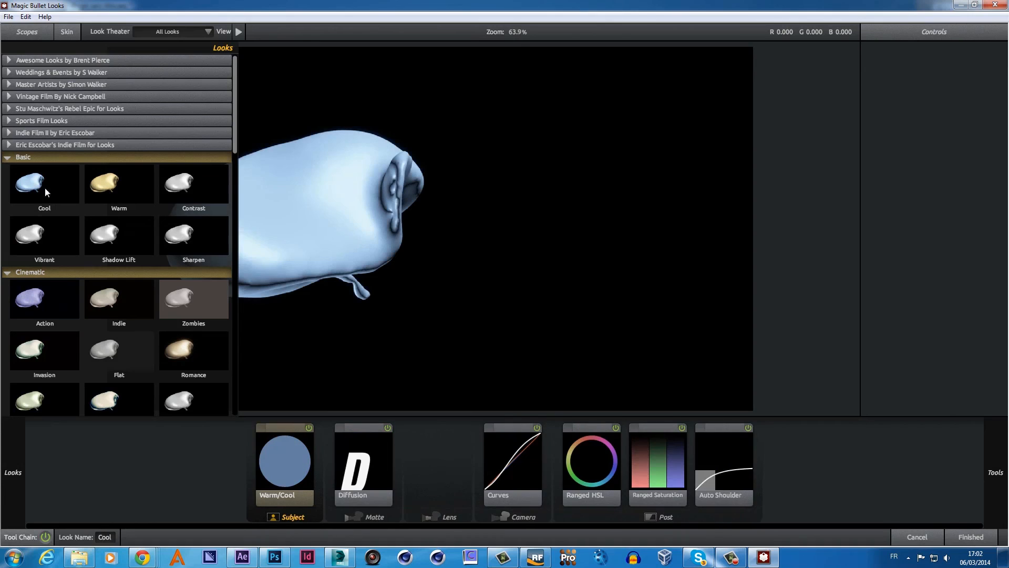
{"action": "left_click", "coordinate": [224, 216]}
{"action": "left_click", "coordinate": [118, 232]}
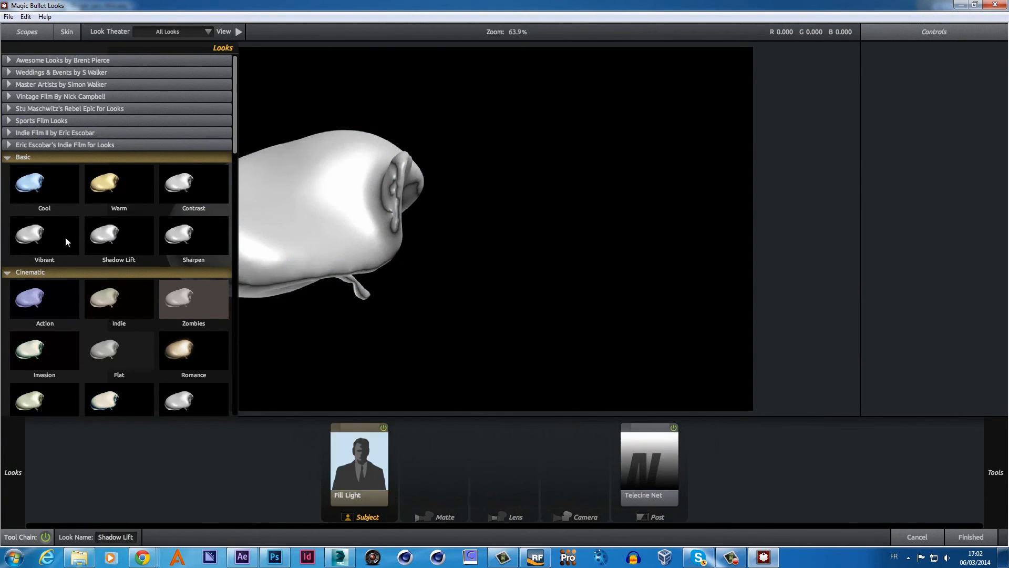
{"action": "left_click", "coordinate": [36, 240]}
{"action": "left_click", "coordinate": [176, 189]}
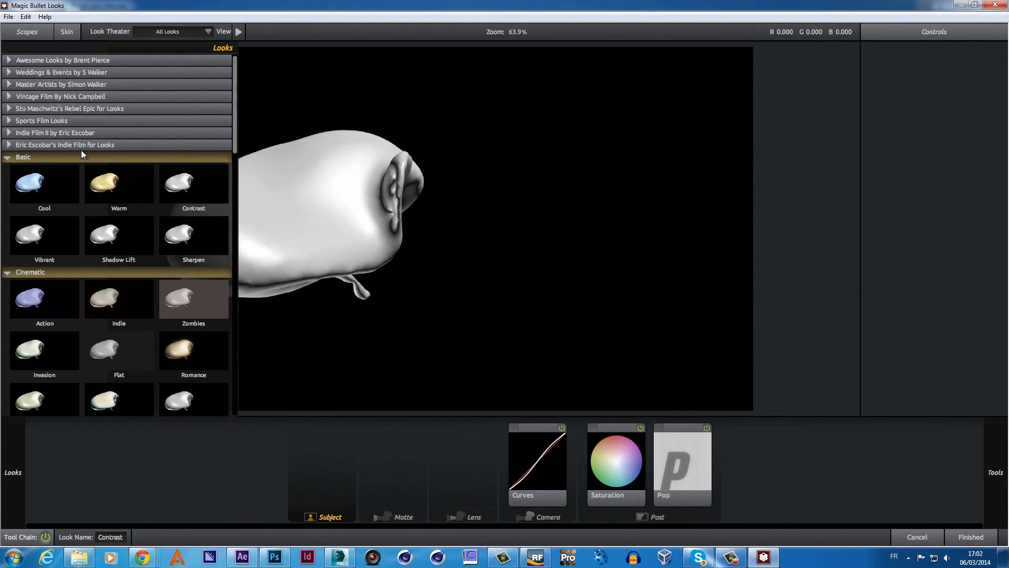
- Preview Indie Film looks Gus, Ryan, In The Bedroom, Rose Glasses and Actors Friend
{"action": "left_click", "coordinate": [10, 144]}
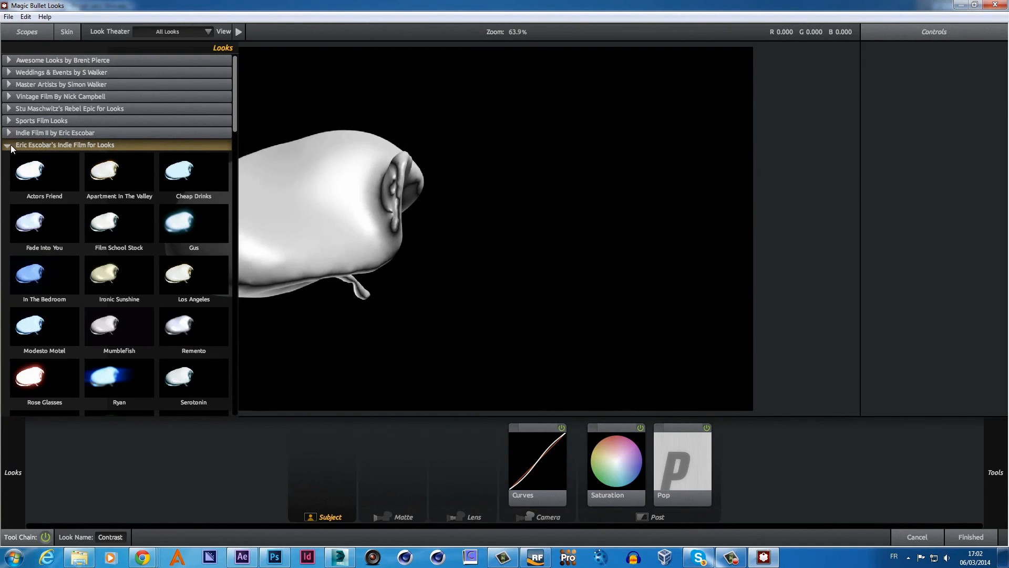
{"action": "left_click", "coordinate": [182, 220]}
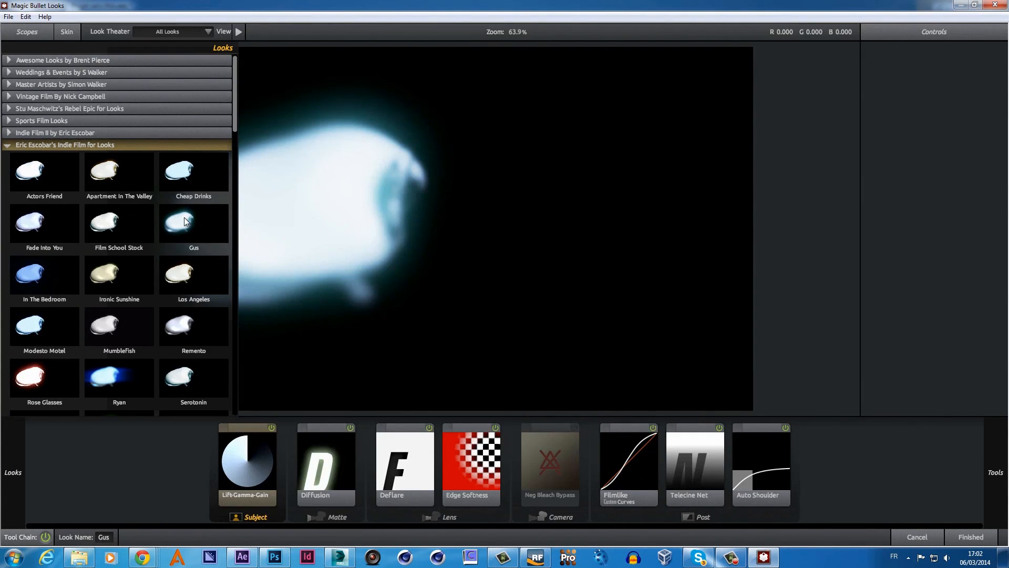
{"action": "left_click", "coordinate": [118, 377]}
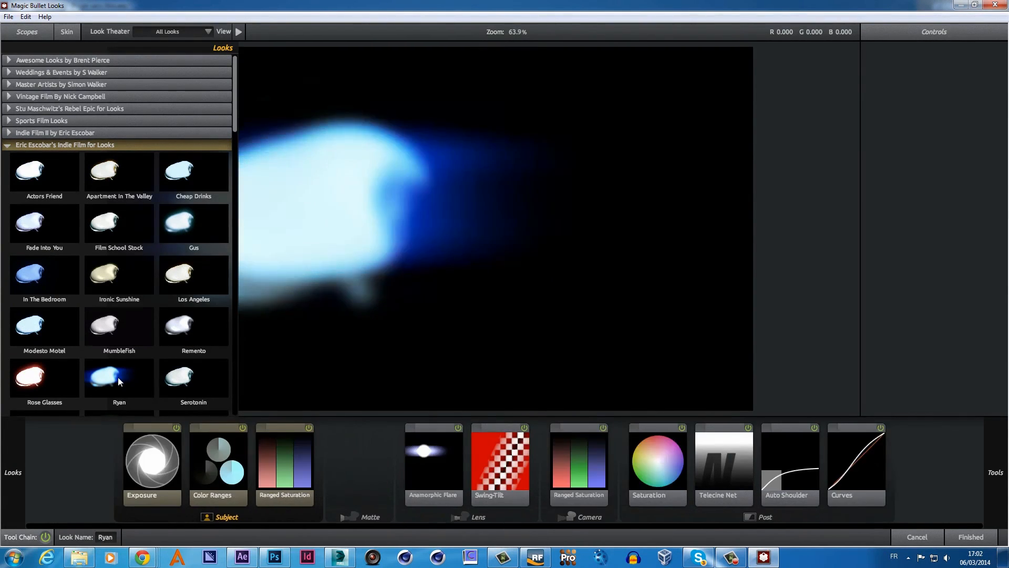
{"action": "left_click", "coordinate": [37, 274]}
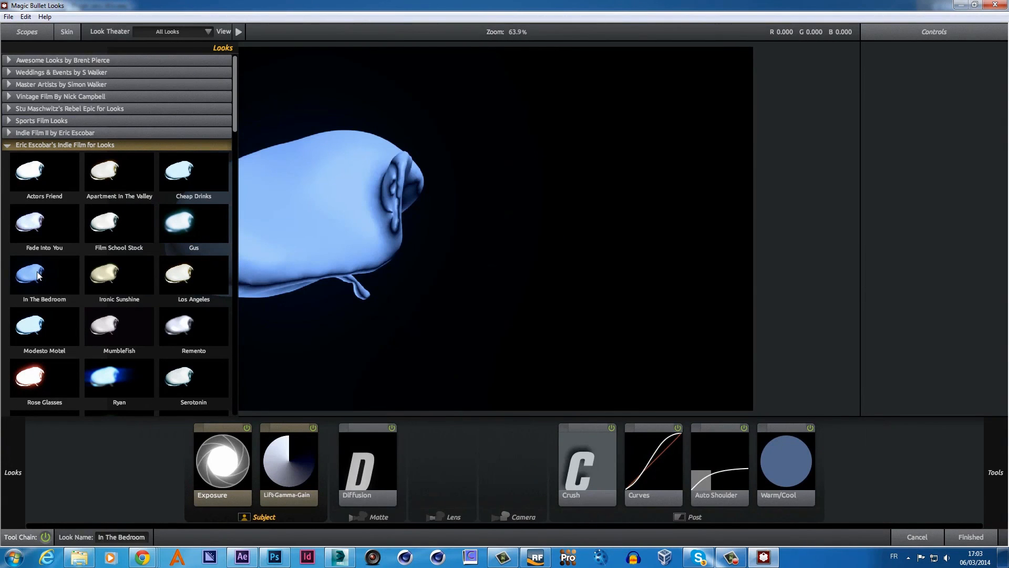
{"action": "left_click", "coordinate": [38, 372]}
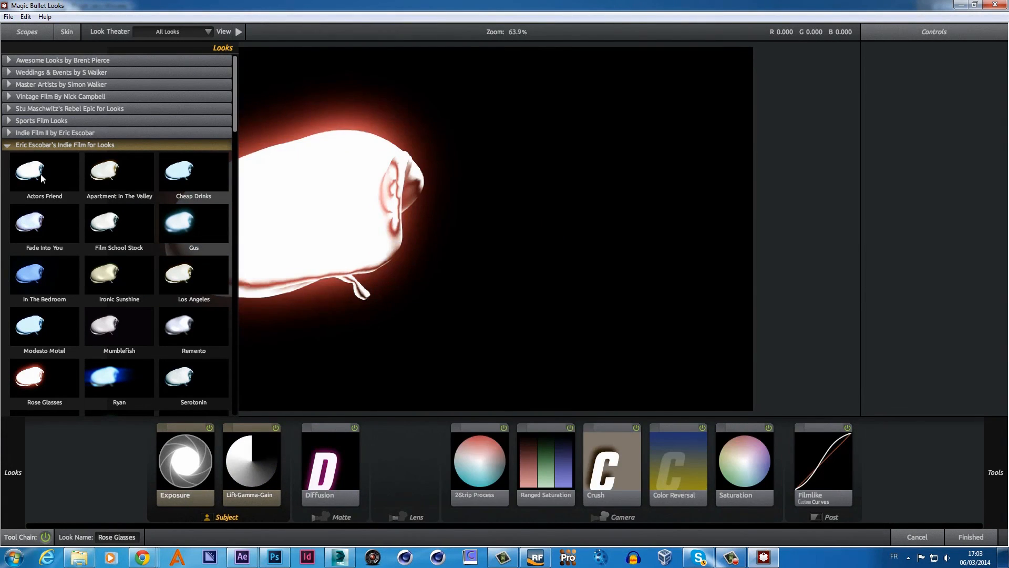
{"action": "left_click", "coordinate": [40, 174]}
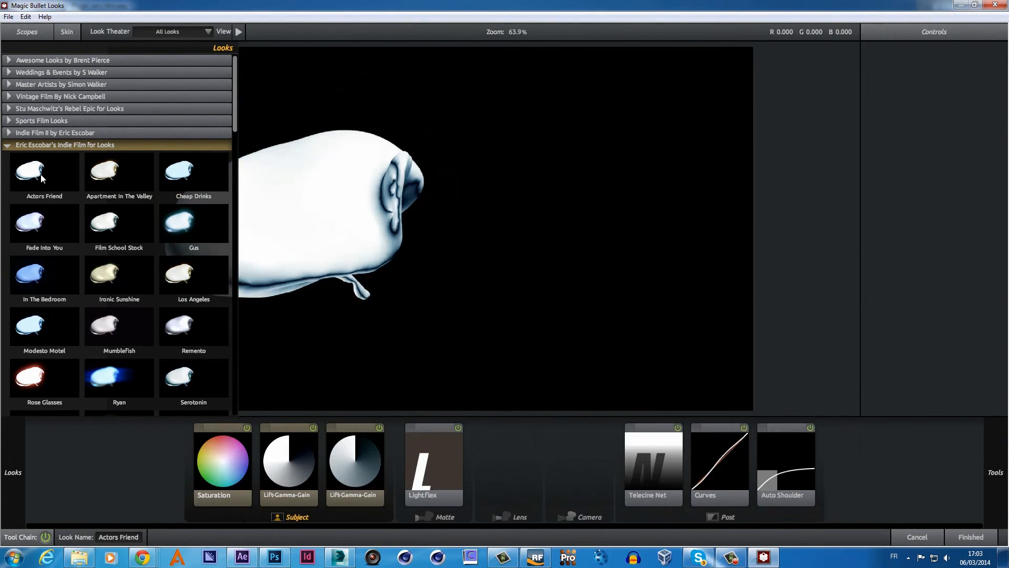
- Try Wong Kar Days and Nights, then apply the Cinematic Ohio look and finish
{"action": "left_click", "coordinate": [11, 133]}
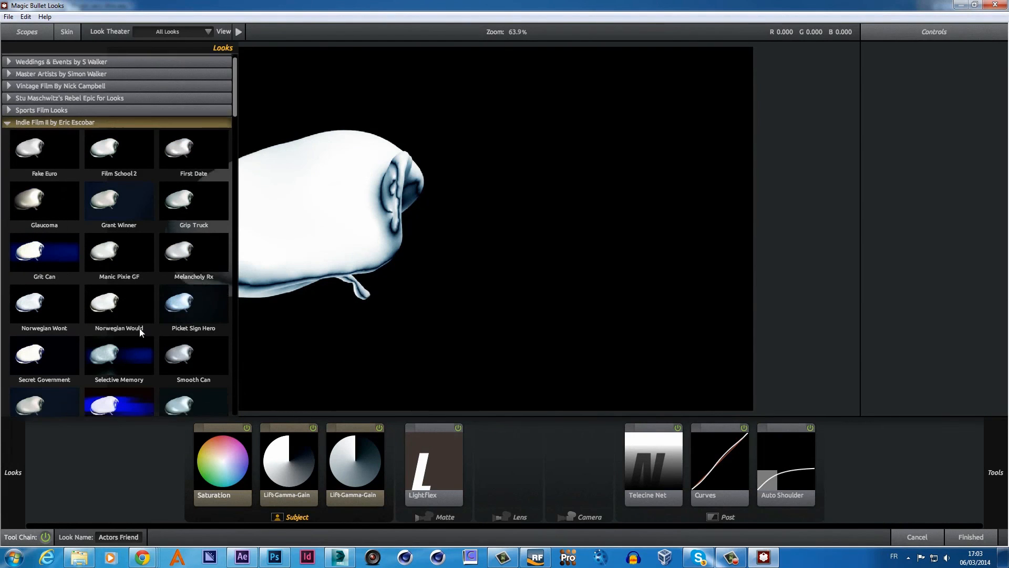
{"action": "scroll", "coordinate": [165, 348], "scroll_direction": "down", "scroll_amount": 5}
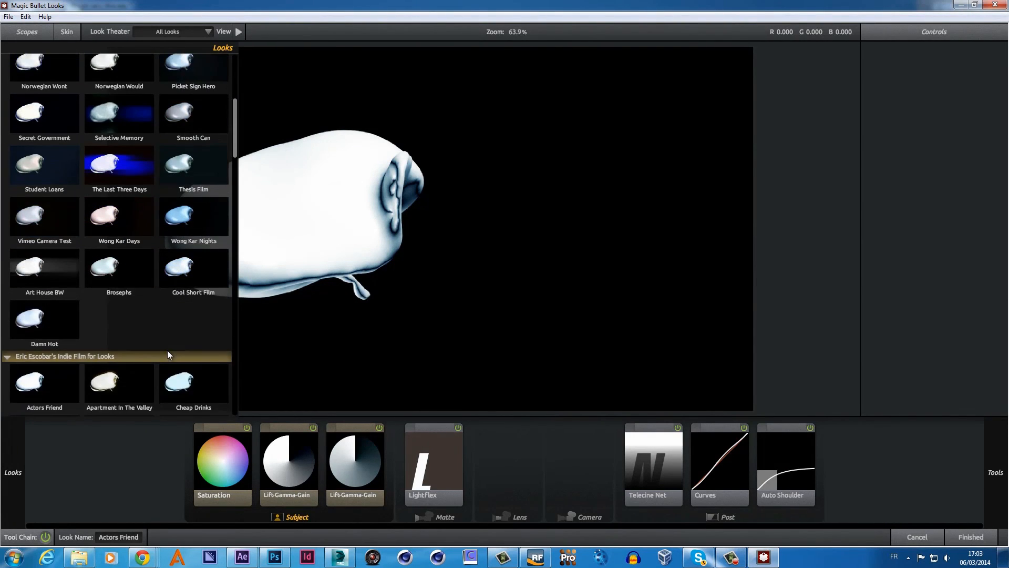
{"action": "scroll", "coordinate": [167, 350], "scroll_direction": "down", "scroll_amount": 3}
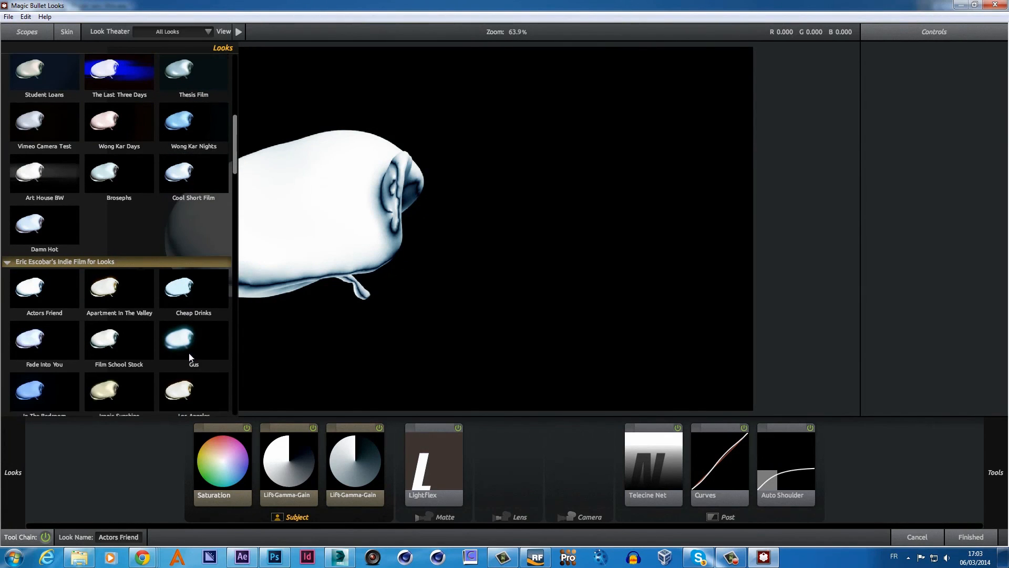
{"action": "left_click", "coordinate": [115, 121]}
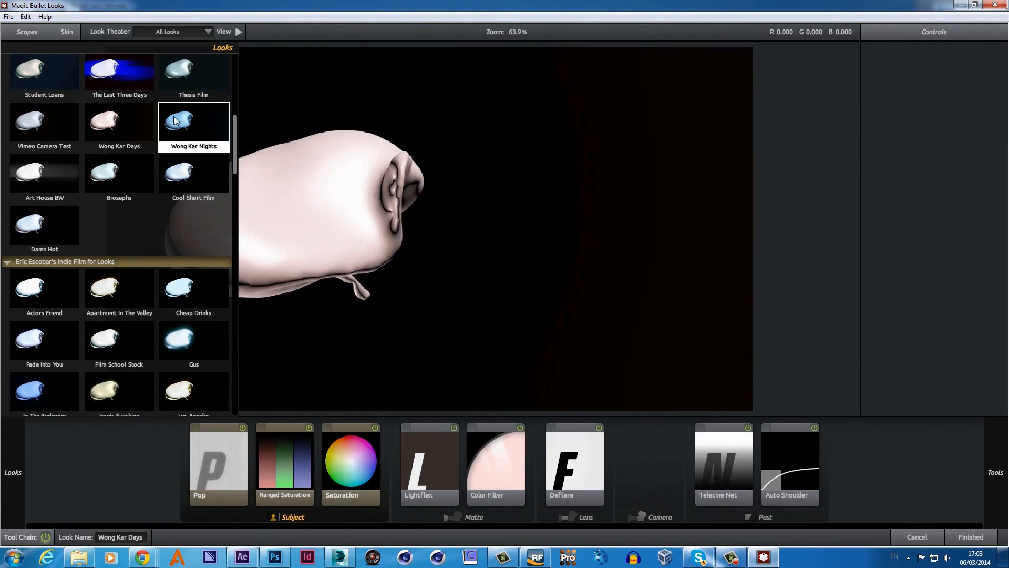
{"action": "left_click", "coordinate": [175, 121]}
{"action": "scroll", "coordinate": [159, 226], "scroll_direction": "down", "scroll_amount": 3}
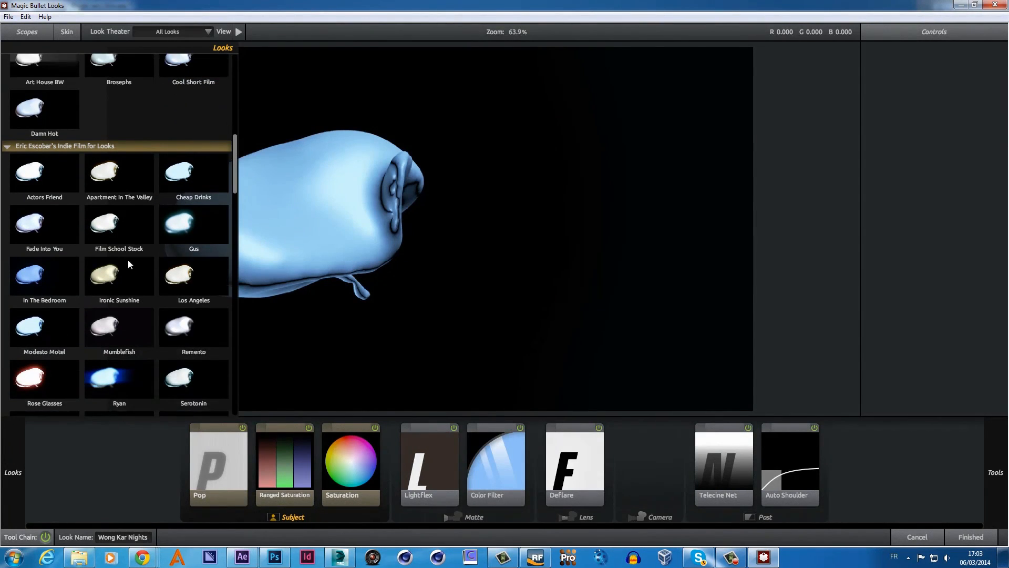
{"action": "scroll", "coordinate": [128, 263], "scroll_direction": "down", "scroll_amount": 6}
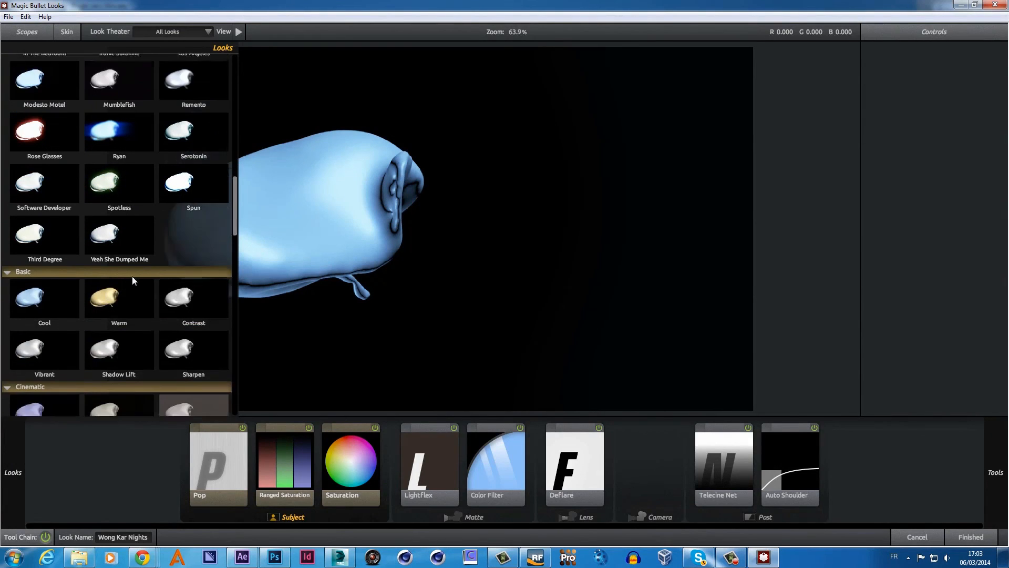
{"action": "scroll", "coordinate": [133, 282], "scroll_direction": "down", "scroll_amount": 2}
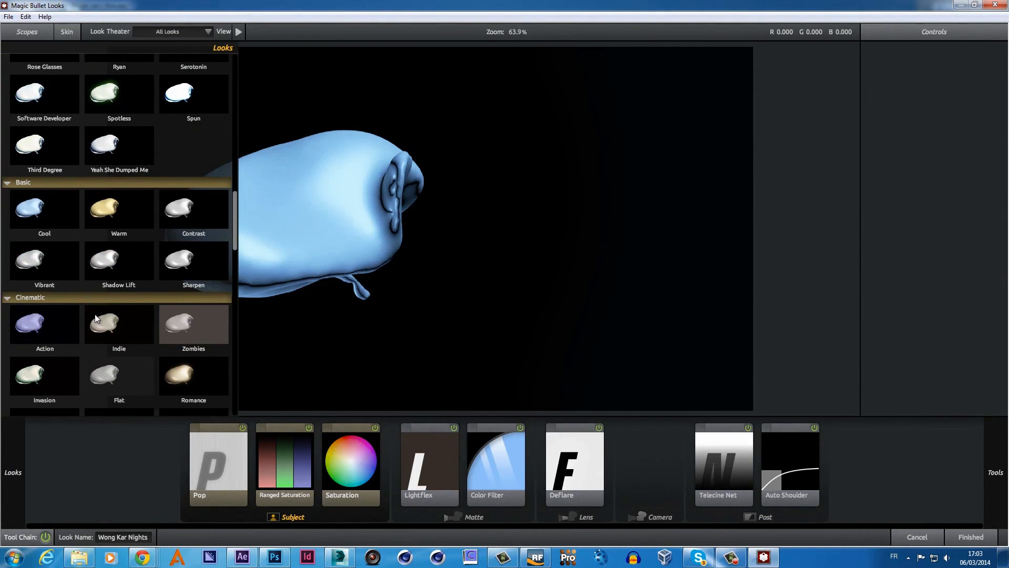
{"action": "scroll", "coordinate": [211, 308], "scroll_direction": "down", "scroll_amount": 3}
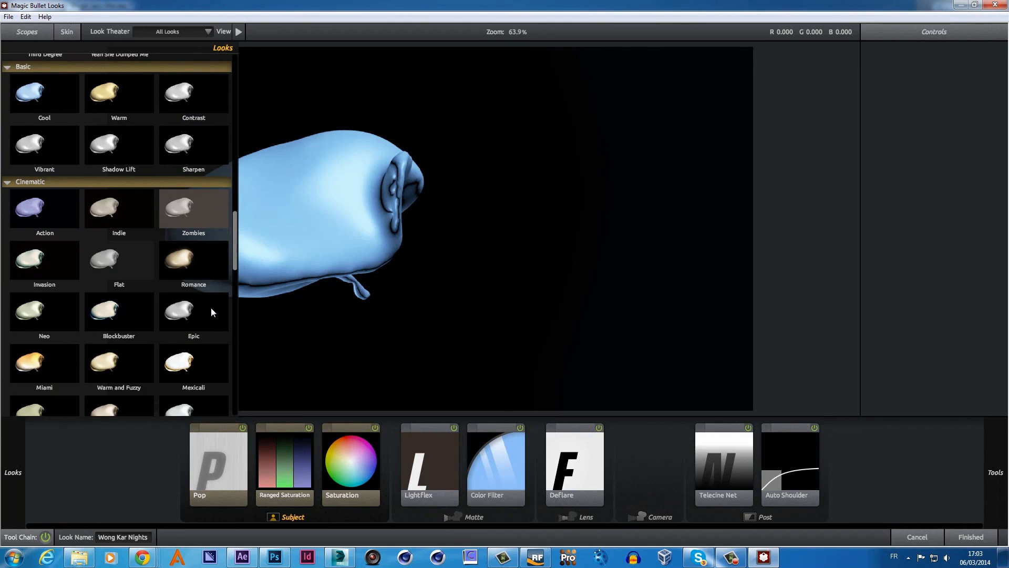
{"action": "scroll", "coordinate": [211, 308], "scroll_direction": "down", "scroll_amount": 2}
{"action": "left_click", "coordinate": [124, 352]}
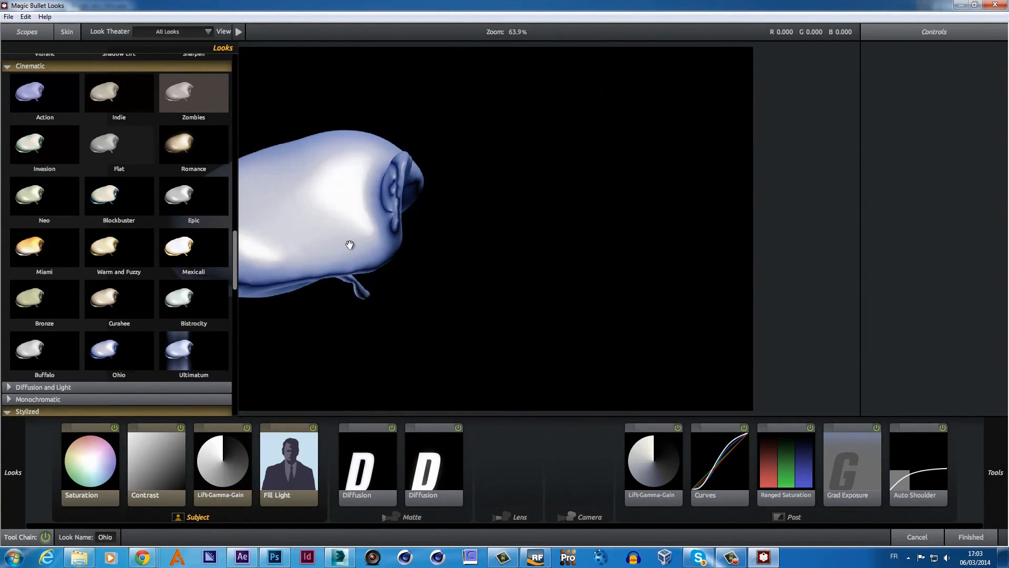
{"action": "left_click", "coordinate": [958, 538]}
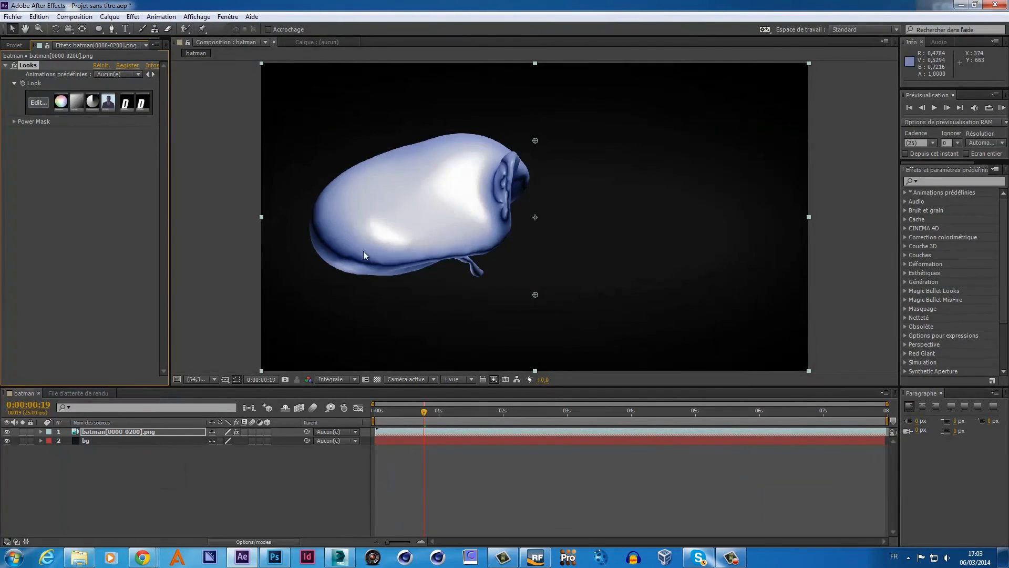
- Add a new adjustment layer, Calque d'effets 1, above the batman layer
{"action": "right_click", "coordinate": [141, 455]}
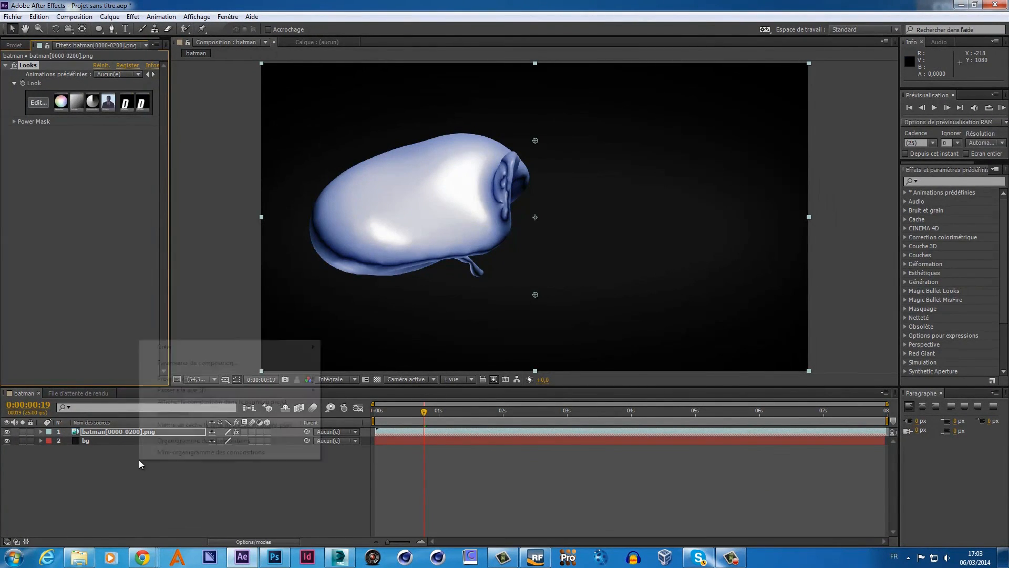
{"action": "mouse_move", "coordinate": [197, 352]}
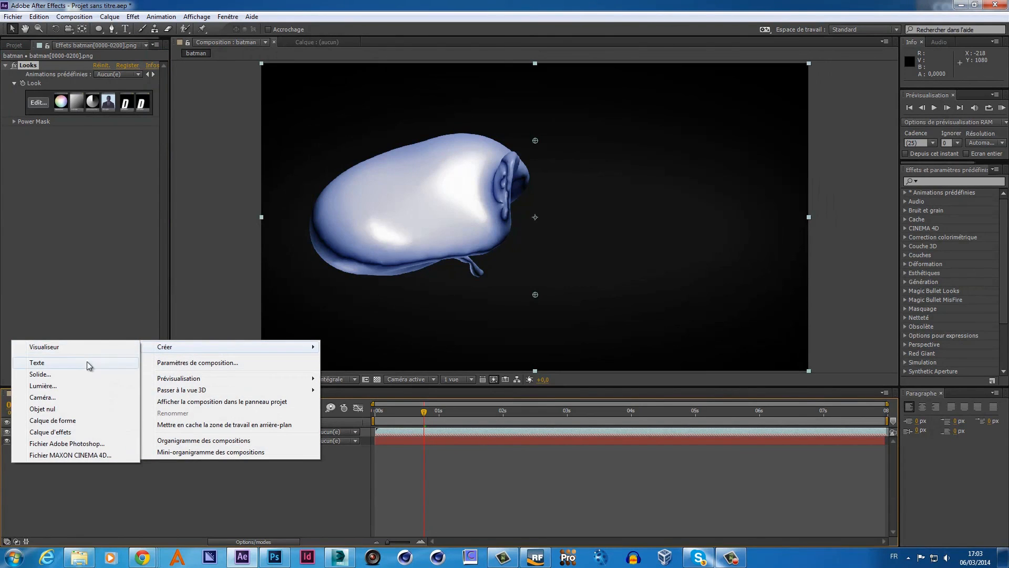
{"action": "left_click", "coordinate": [66, 432]}
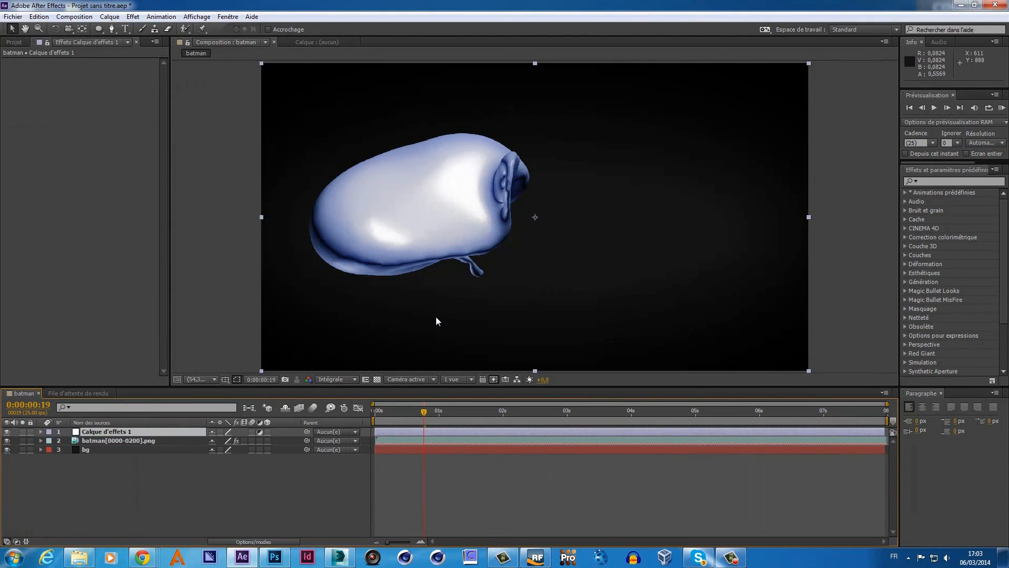
- Bring up the Effet > Trapcode list for Calque d'effets 1
{"action": "right_click", "coordinate": [150, 431]}
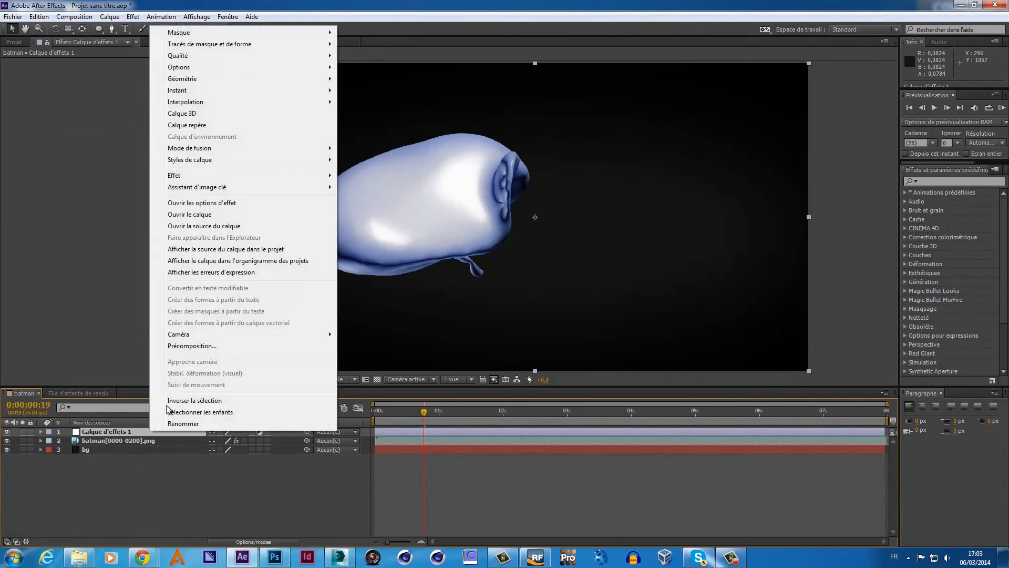
{"action": "mouse_move", "coordinate": [208, 182]}
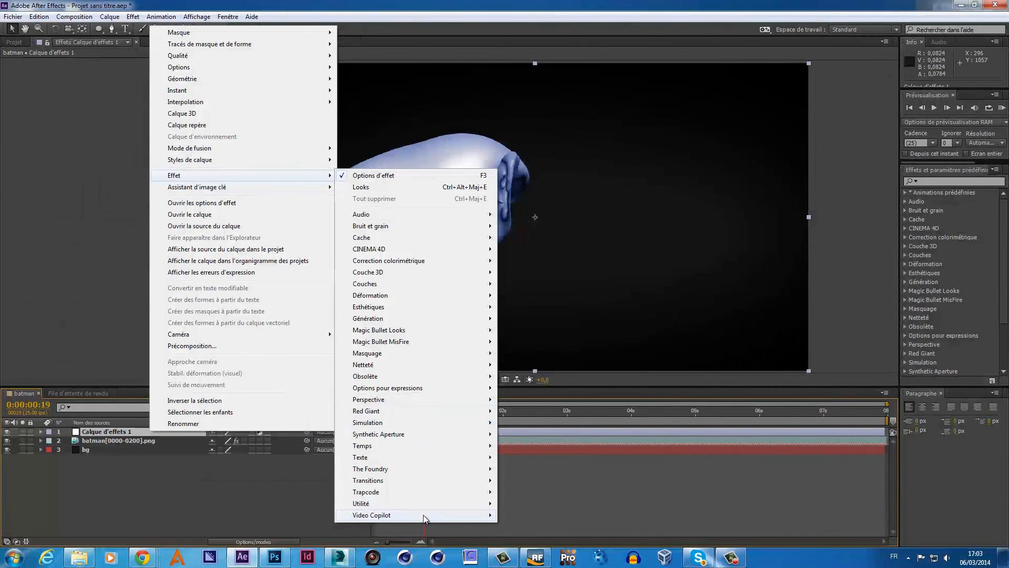
{"action": "mouse_move", "coordinate": [424, 515]}
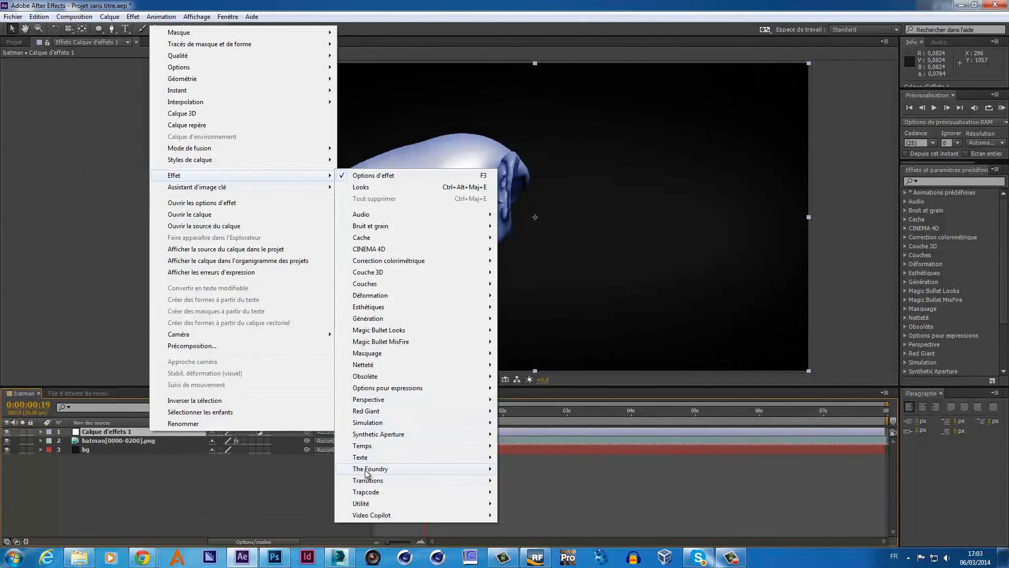
- Apply Trapcode Starglow to the adjustment layer and check it at frame 0:00:01:24
{"action": "mouse_move", "coordinate": [368, 492]}
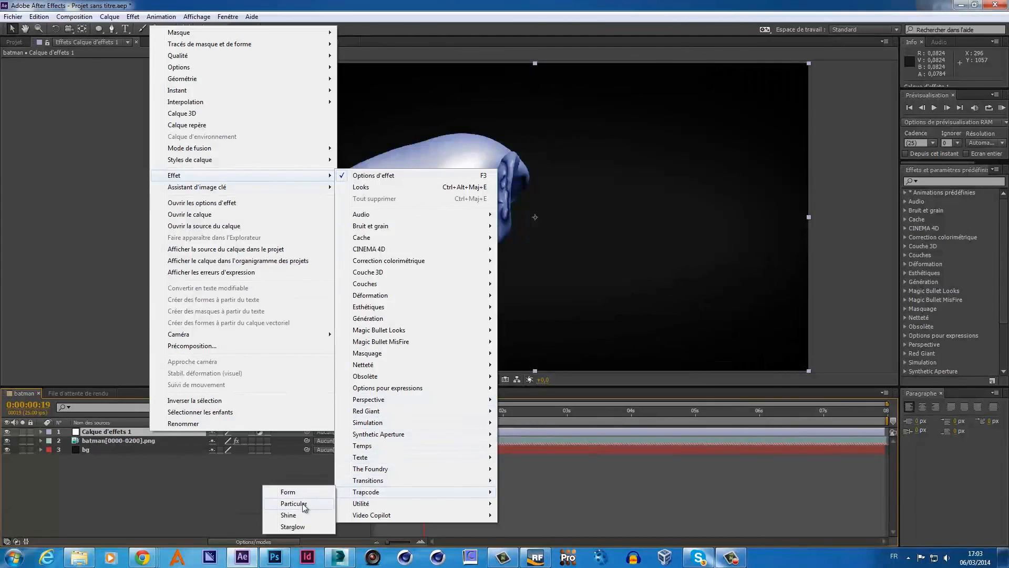
{"action": "left_click", "coordinate": [292, 526]}
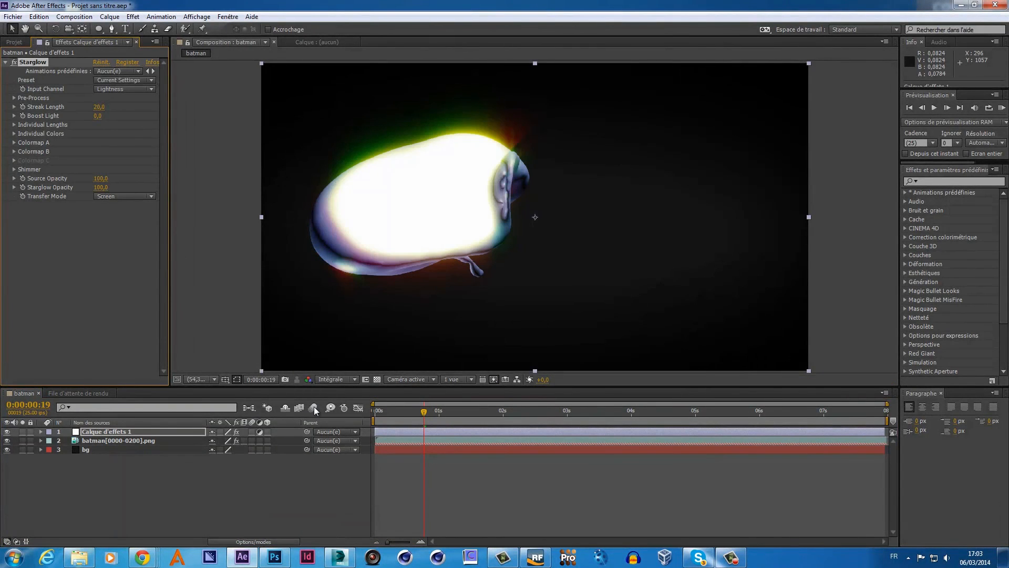
{"action": "left_click_drag", "start_coordinate": [423, 412], "coordinate": [519, 406]}
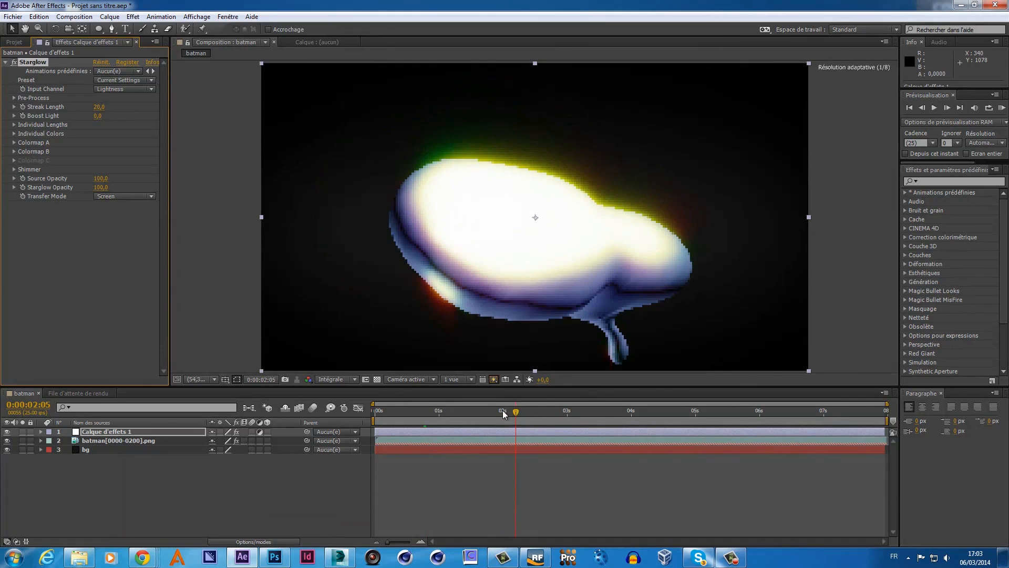
{"action": "left_click", "coordinate": [502, 411]}
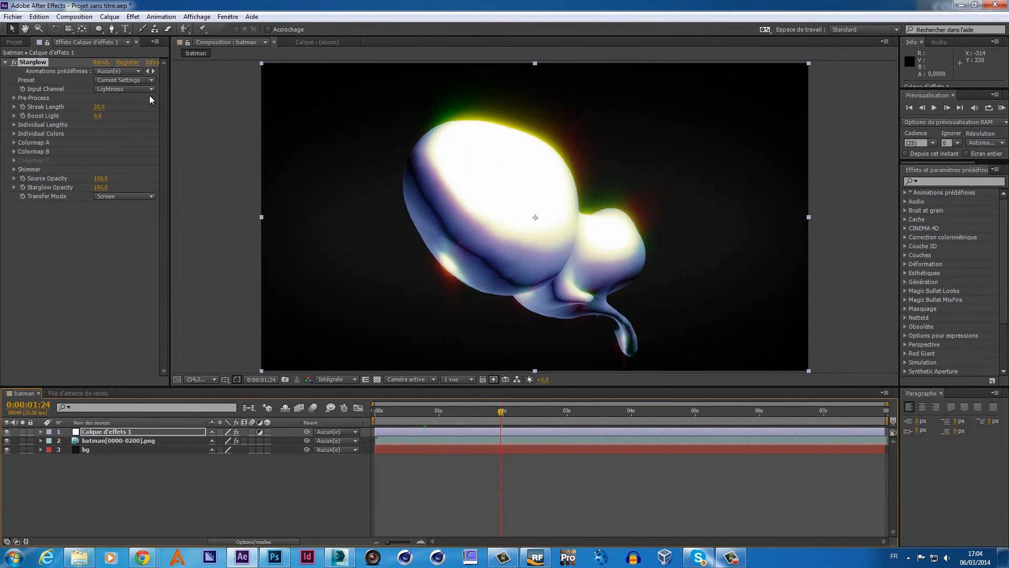
- Set the Starglow preset to White Star and preview the glow across later frames
{"action": "left_click", "coordinate": [148, 88]}
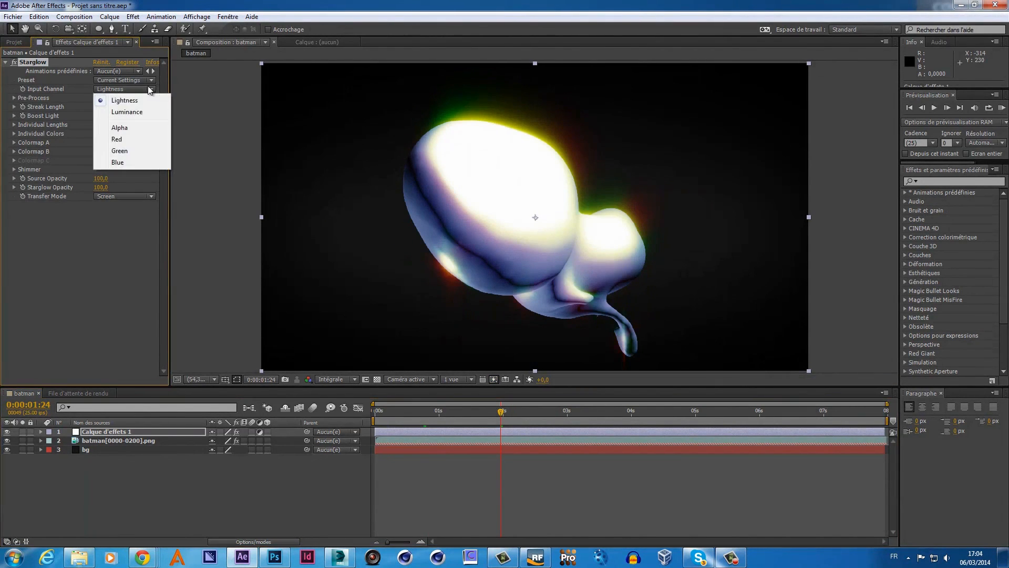
{"action": "left_click", "coordinate": [148, 81]}
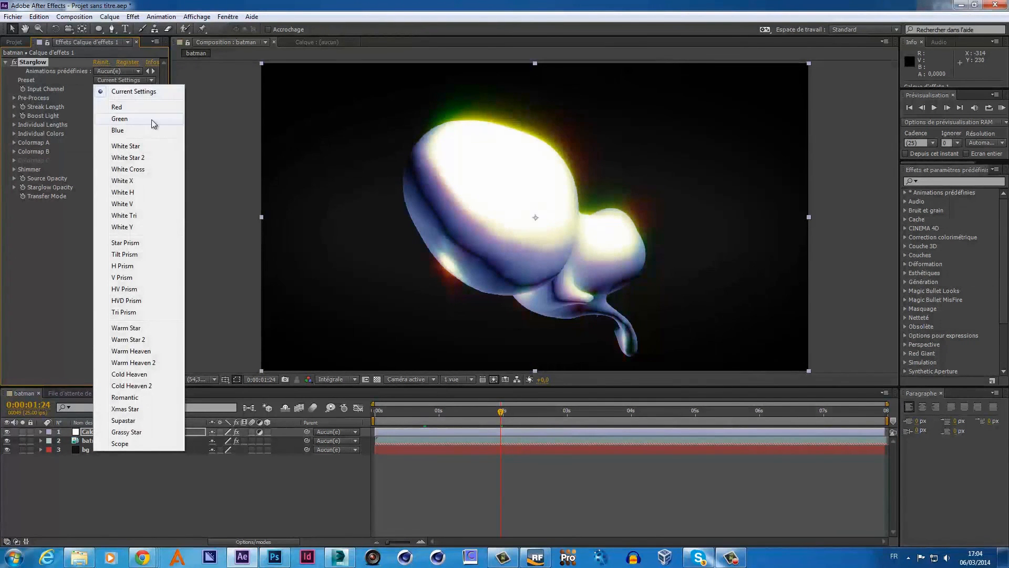
{"action": "left_click", "coordinate": [143, 147]}
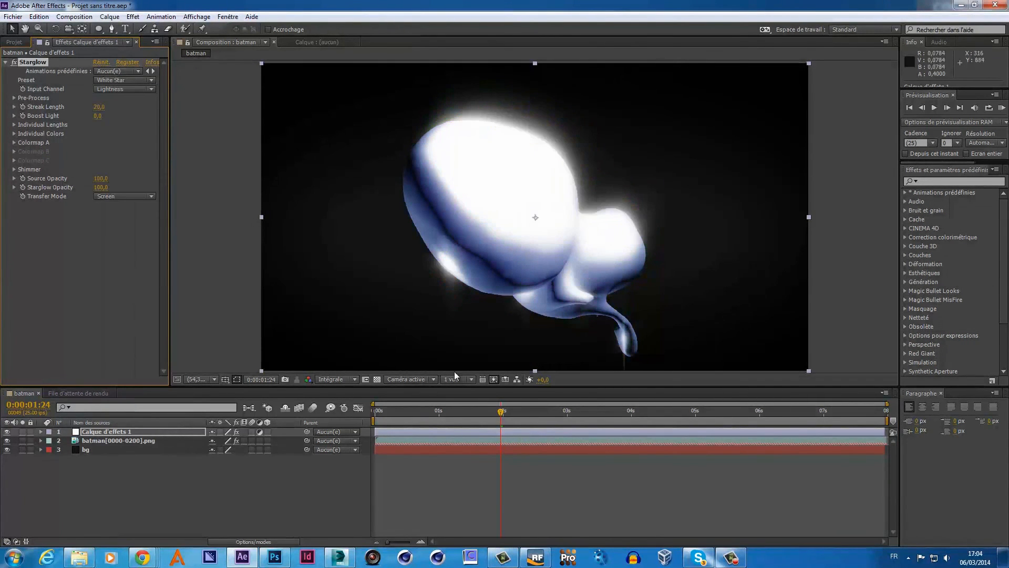
{"action": "left_click_drag", "start_coordinate": [501, 413], "coordinate": [897, 409]}
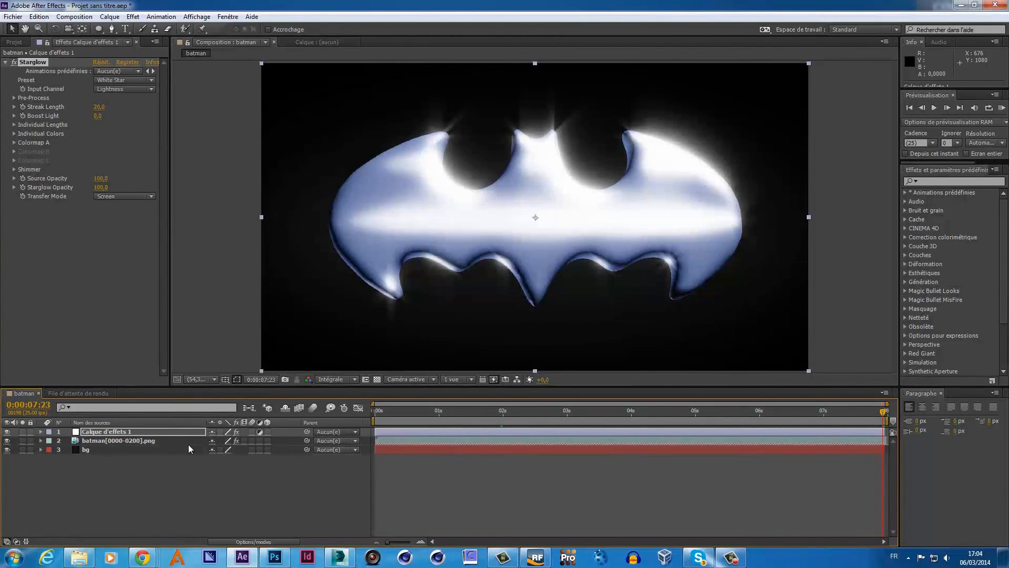
- Add a second adjustment layer, Calque d'effets 2, to the batman composition
{"action": "right_click", "coordinate": [154, 474]}
{"action": "mouse_move", "coordinate": [203, 359]}
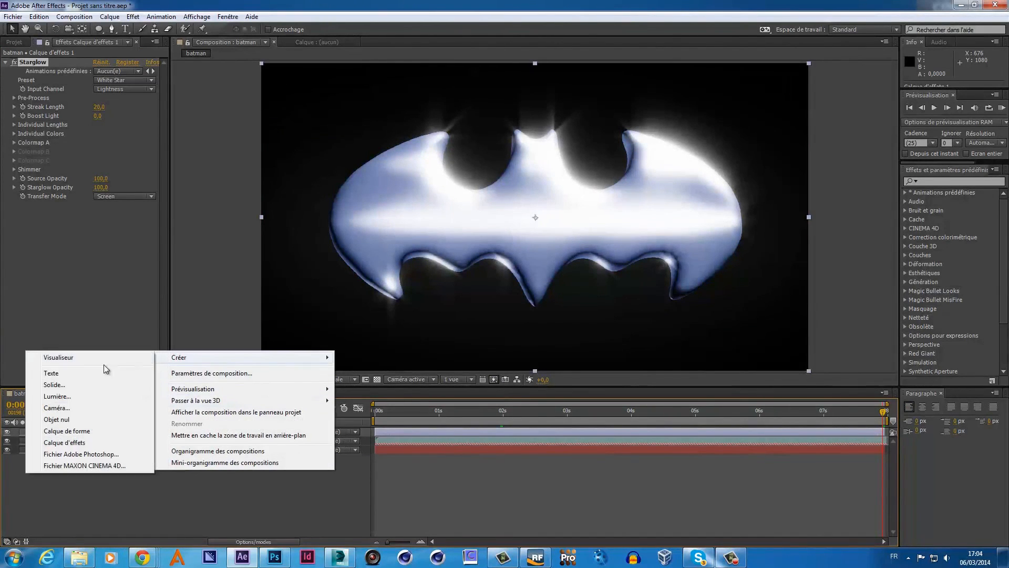
{"action": "left_click", "coordinate": [64, 442]}
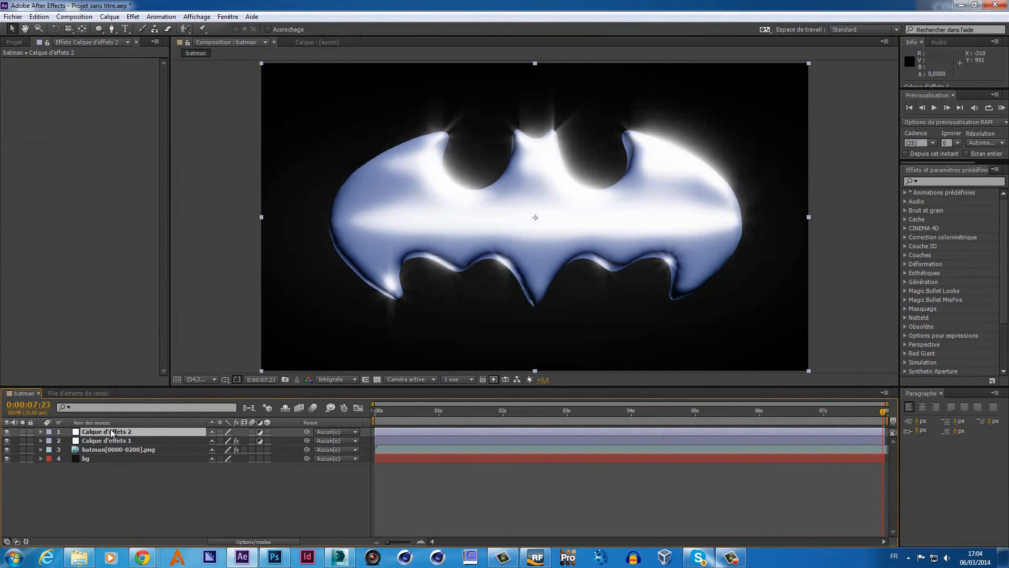
- Apply Trapcode Shine to Calque d'effets 2
{"action": "right_click", "coordinate": [111, 432]}
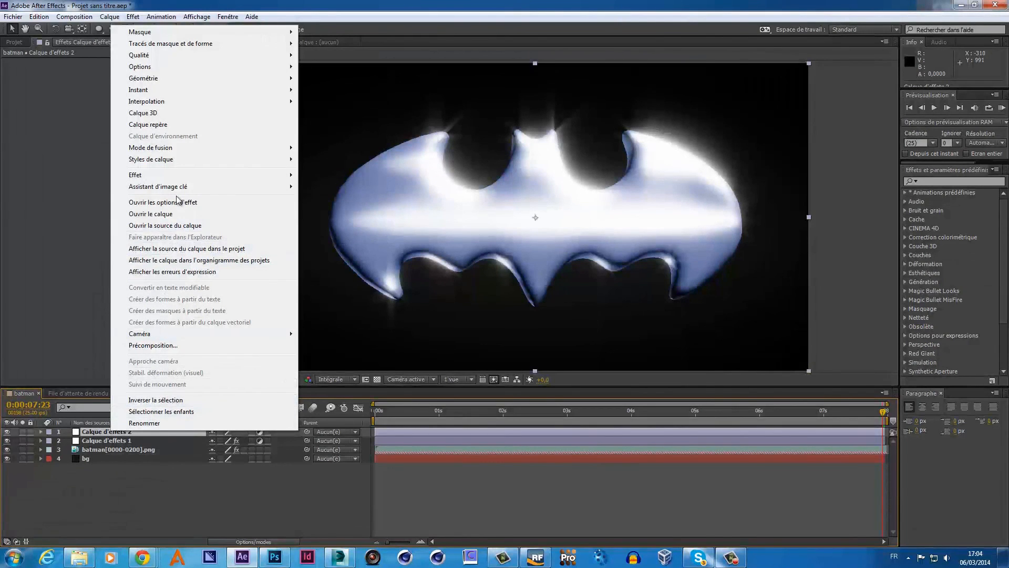
{"action": "mouse_move", "coordinate": [184, 177]}
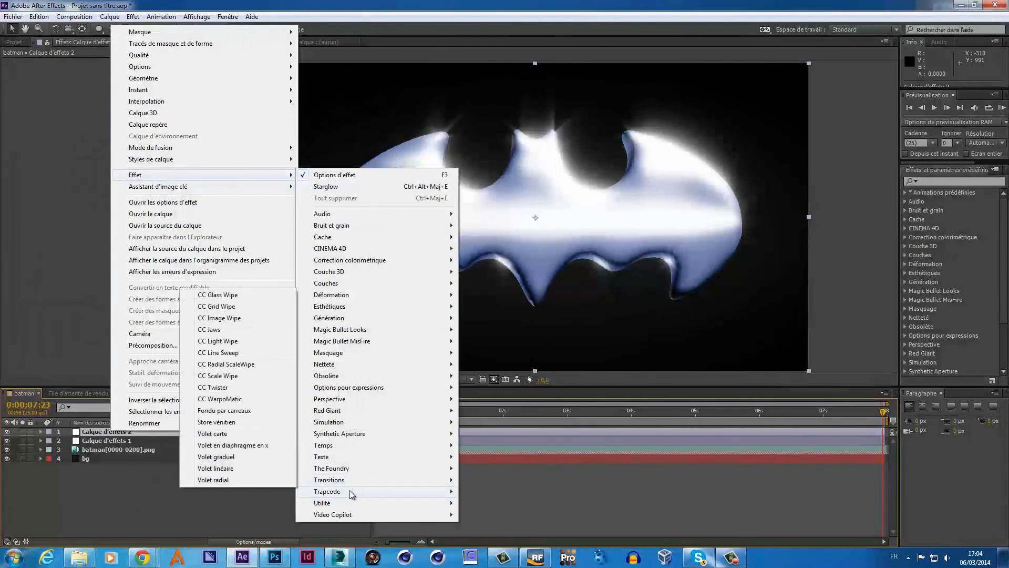
{"action": "mouse_move", "coordinate": [349, 491]}
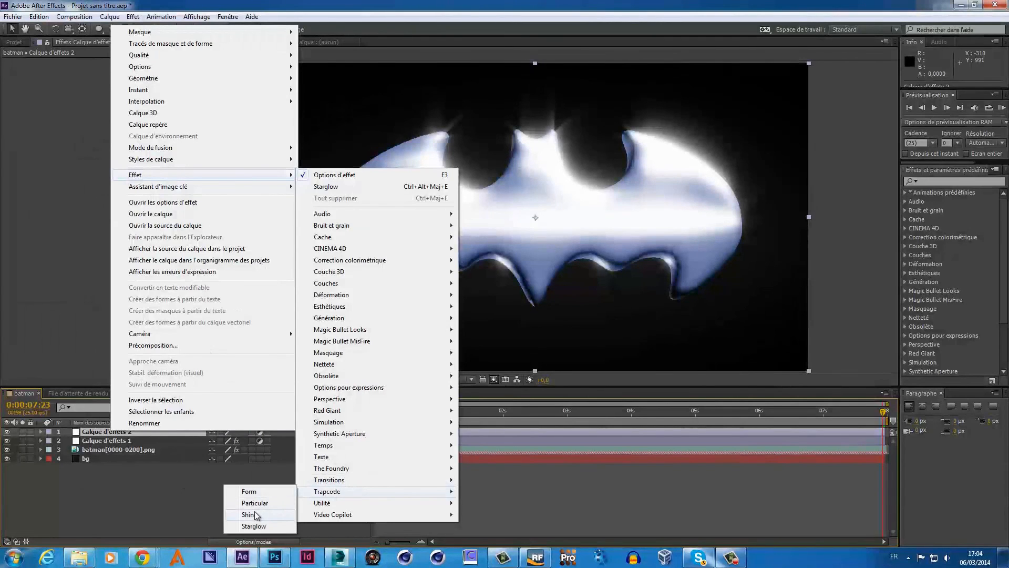
{"action": "left_click", "coordinate": [248, 514]}
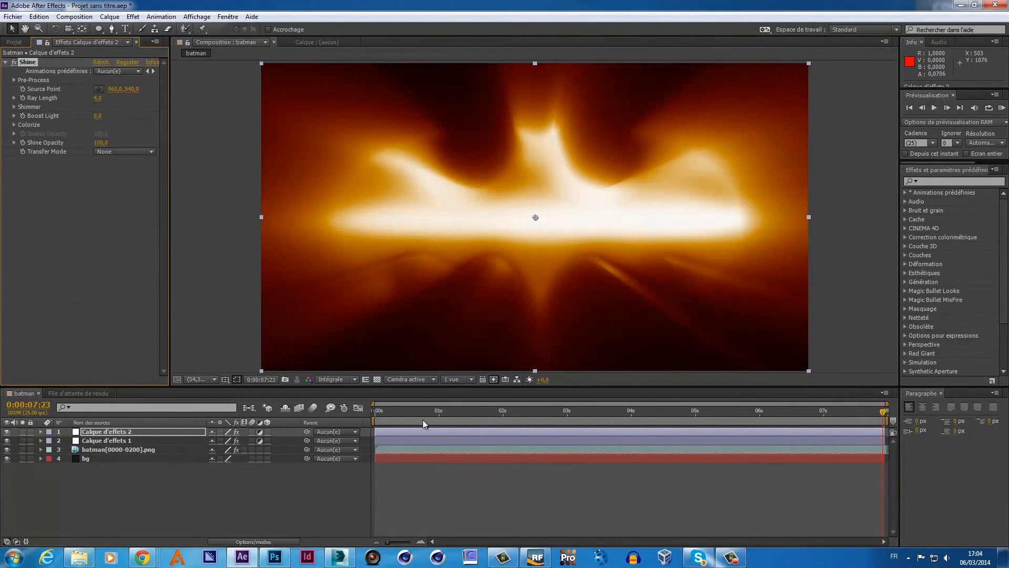
- At about 0:00:05:10, set Shine Opacity to 60 and place the source point at lower left
{"action": "left_click_drag", "start_coordinate": [883, 413], "coordinate": [676, 409]}
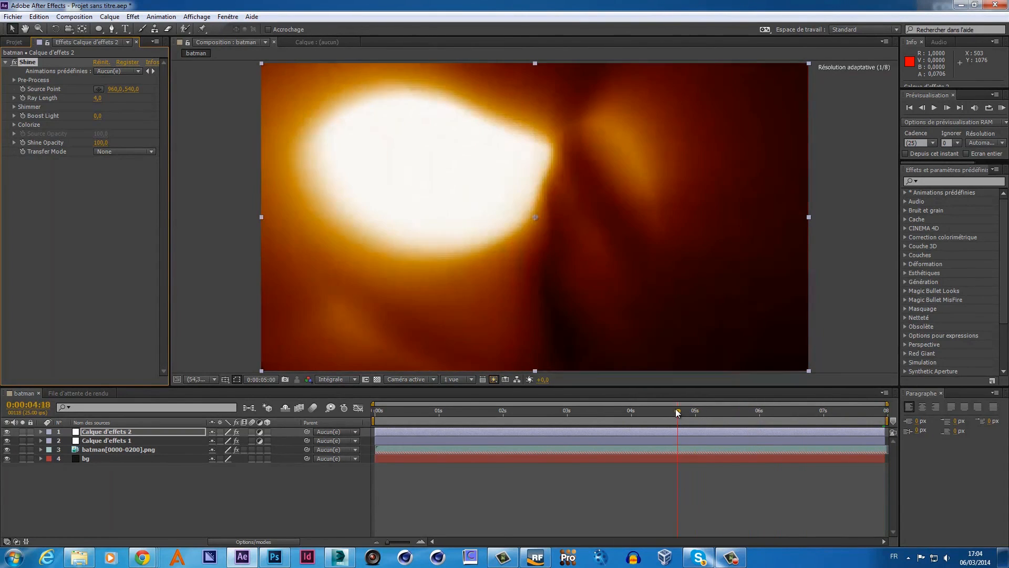
{"action": "left_click", "coordinate": [101, 143]}
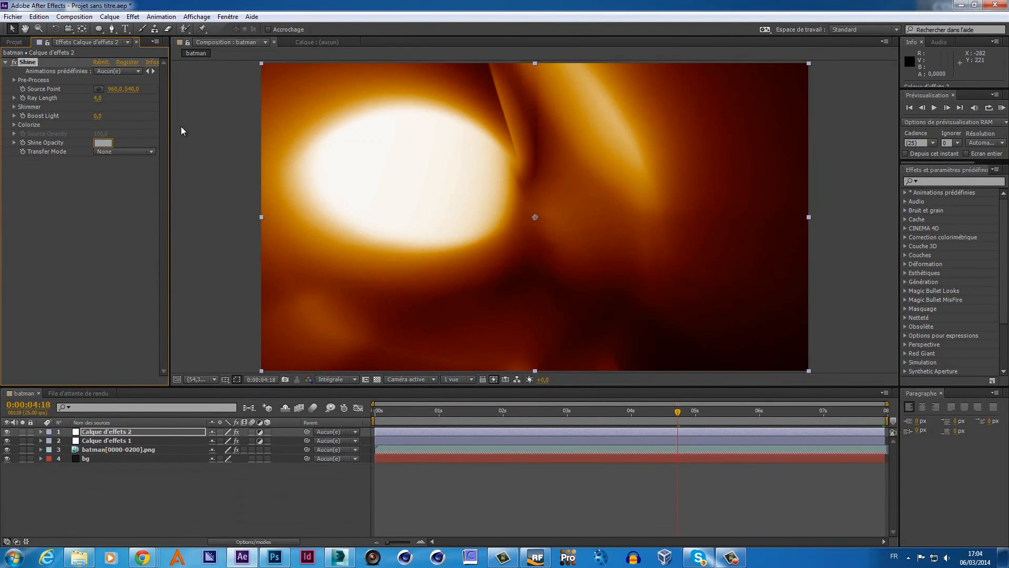
{"action": "type", "text": "60"}
{"action": "key", "text": "Return"}
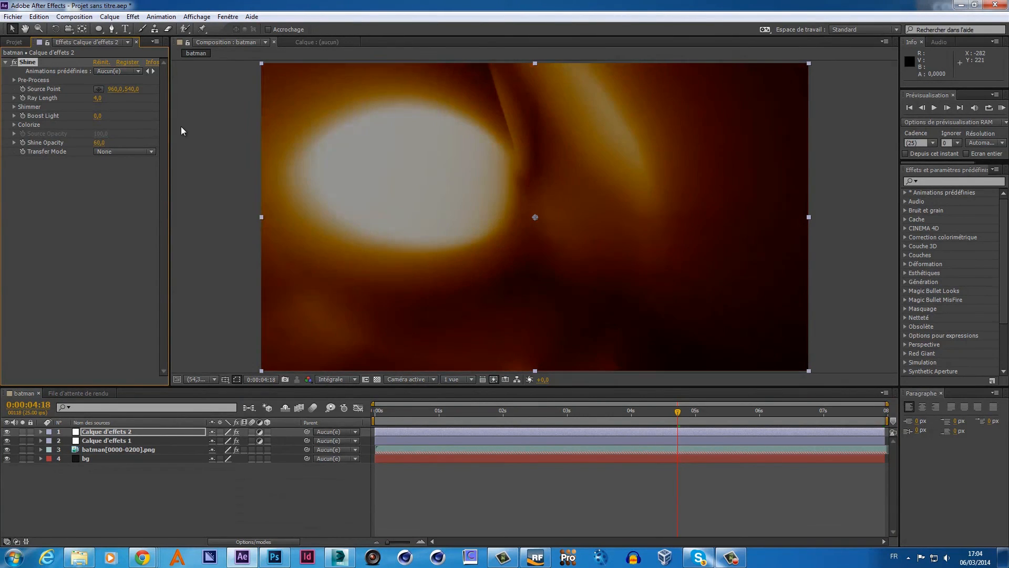
{"action": "left_click", "coordinate": [99, 89]}
{"action": "left_click", "coordinate": [312, 289]}
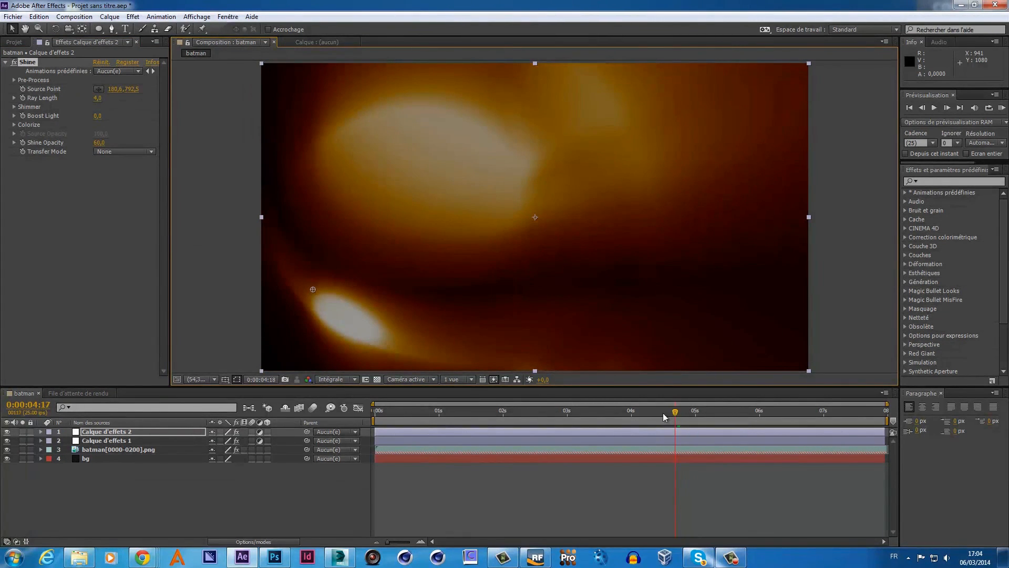
- Near 0:00:03:06, lower Shine Opacity to 28 and bring up the Transfer Mode choices
{"action": "left_click_drag", "start_coordinate": [657, 418], "coordinate": [578, 418]}
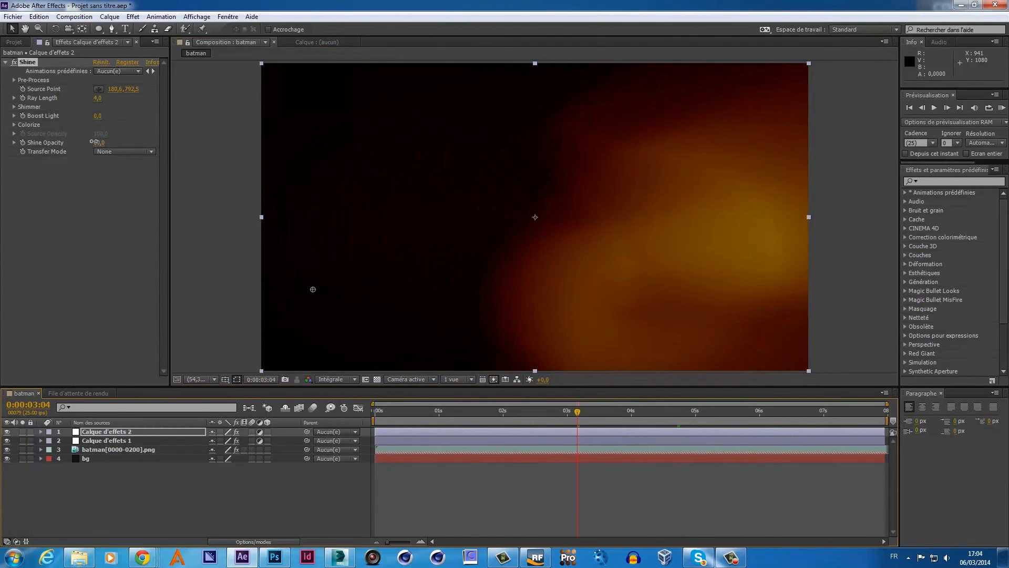
{"action": "left_click_drag", "start_coordinate": [93, 142], "coordinate": [83, 143]}
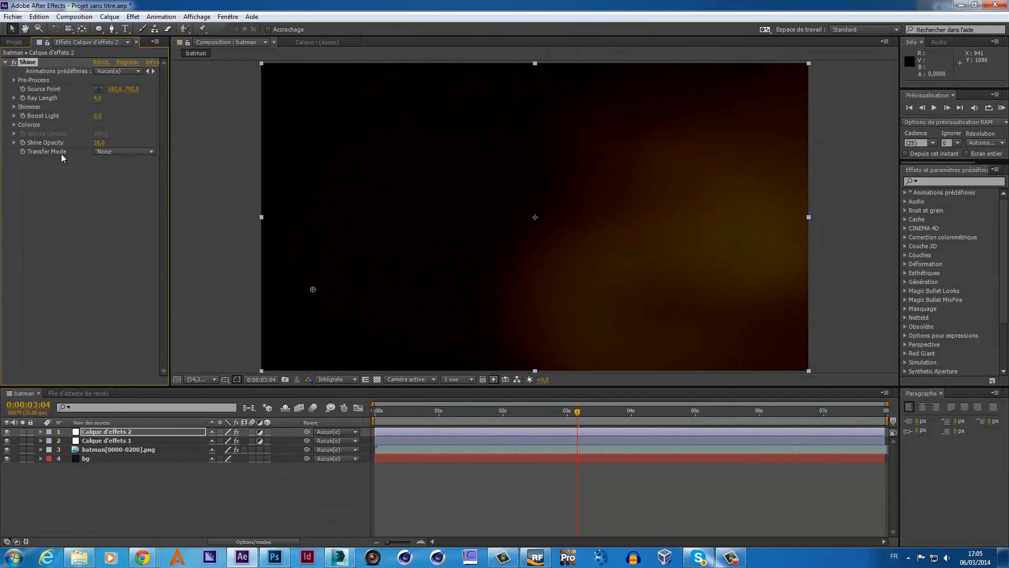
{"action": "left_click", "coordinate": [124, 152]}
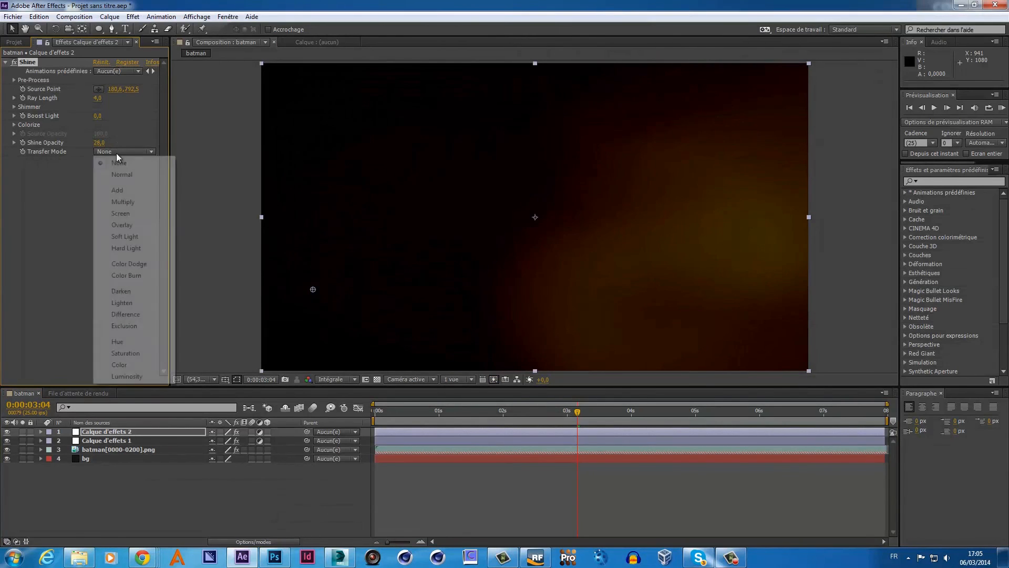
- Set Shine's Transfer Mode to Add and move its source point to the far top right
{"action": "left_click", "coordinate": [124, 191]}
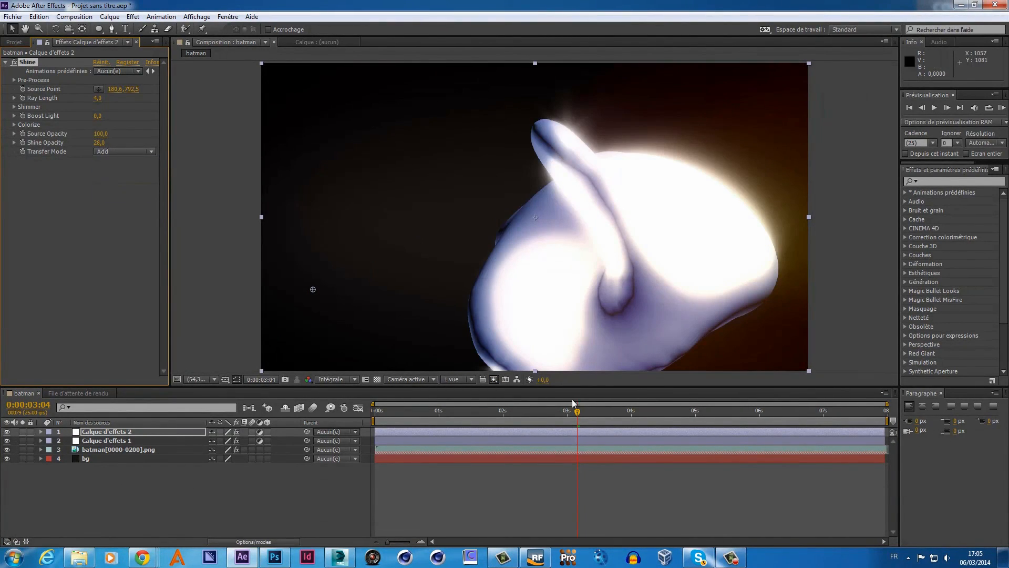
{"action": "left_click_drag", "start_coordinate": [578, 411], "coordinate": [618, 411]}
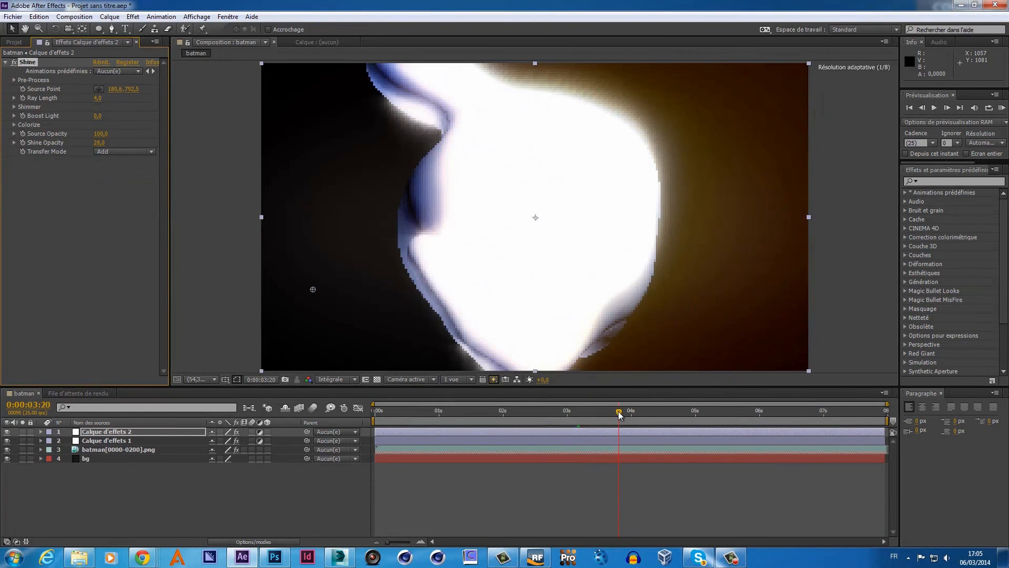
{"action": "left_click", "coordinate": [99, 89]}
{"action": "left_click", "coordinate": [320, 327]}
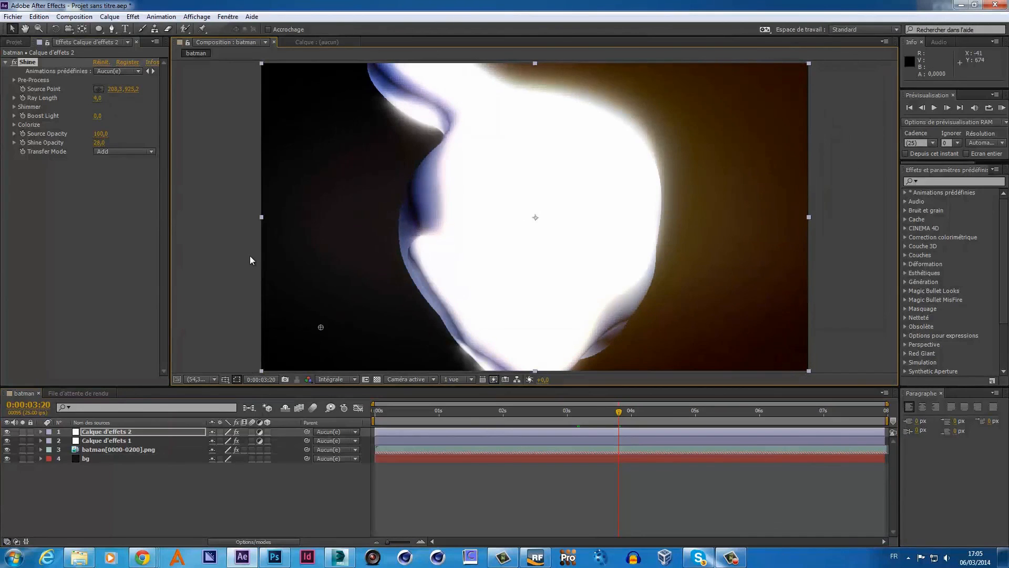
{"action": "left_click", "coordinate": [98, 89]}
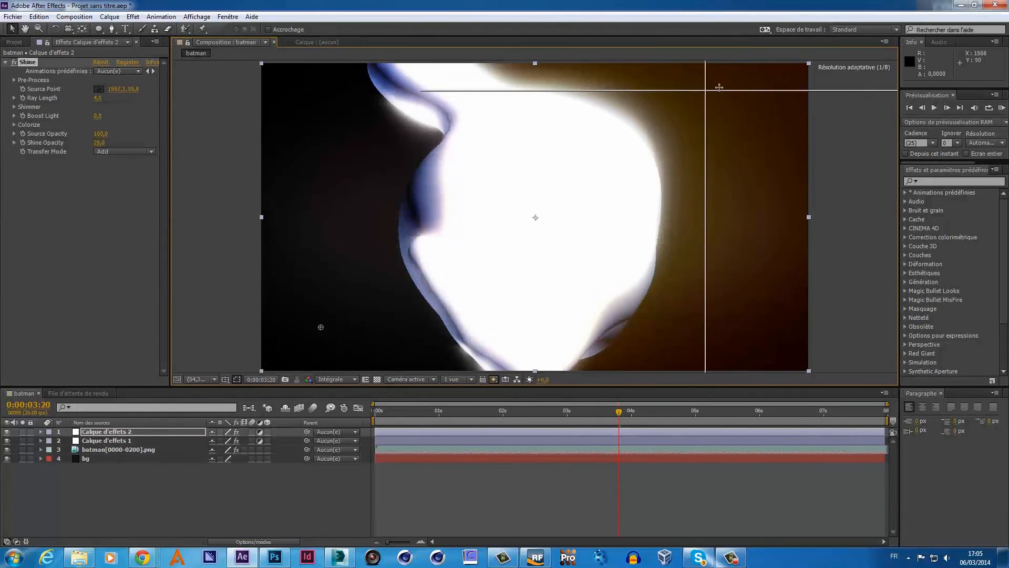
{"action": "left_click", "coordinate": [739, 83]}
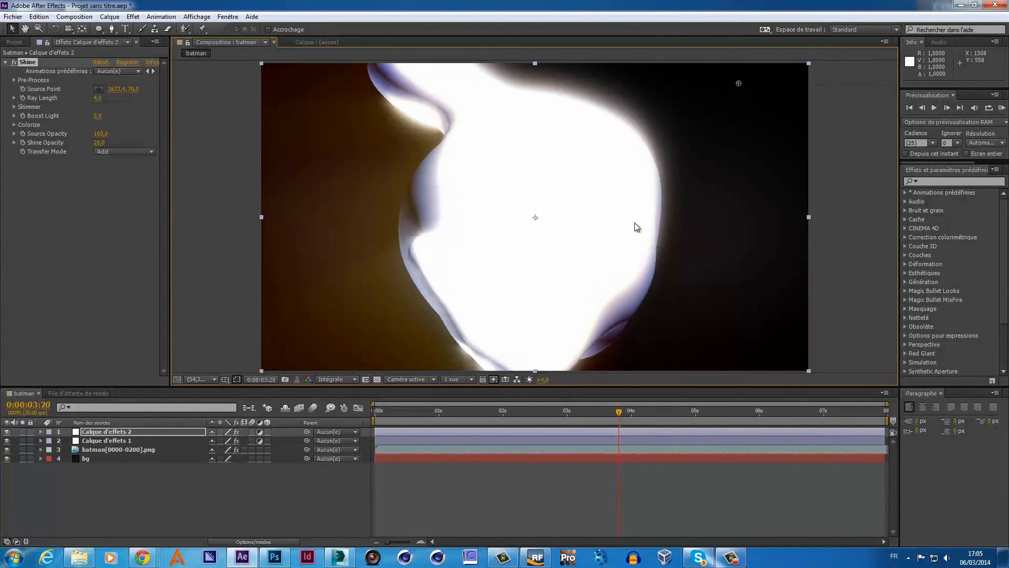
{"action": "left_click", "coordinate": [97, 90]}
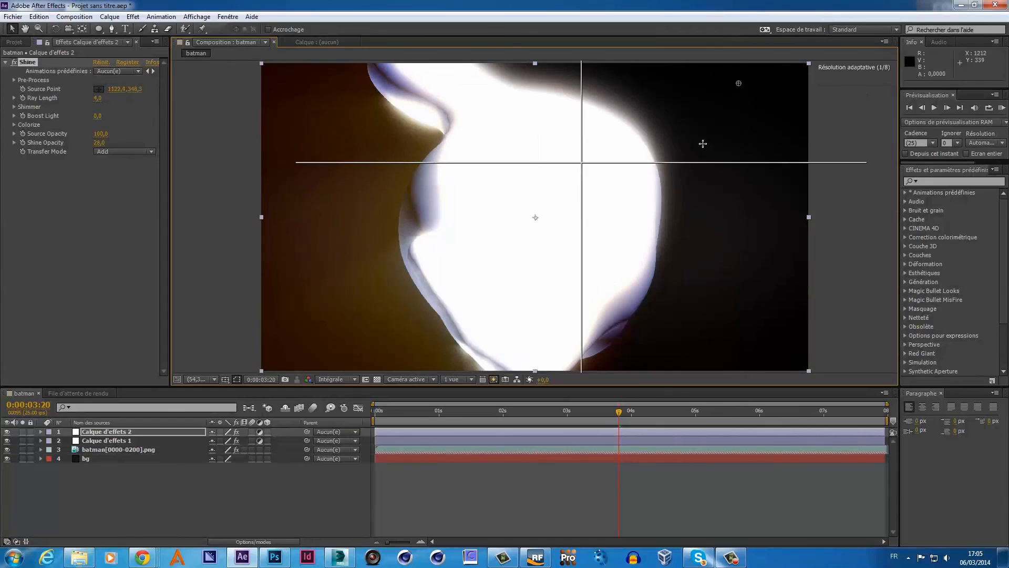
{"action": "left_click", "coordinate": [771, 84]}
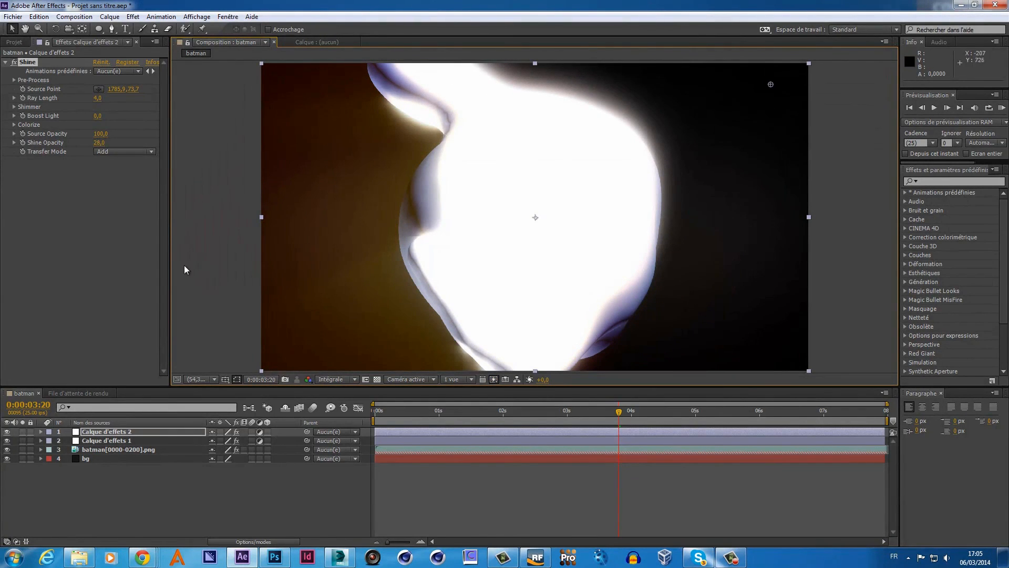
- Raise Shine Opacity to 74 and preview the opening seconds of the glow
{"action": "left_click_drag", "start_coordinate": [100, 143], "coordinate": [124, 143]}
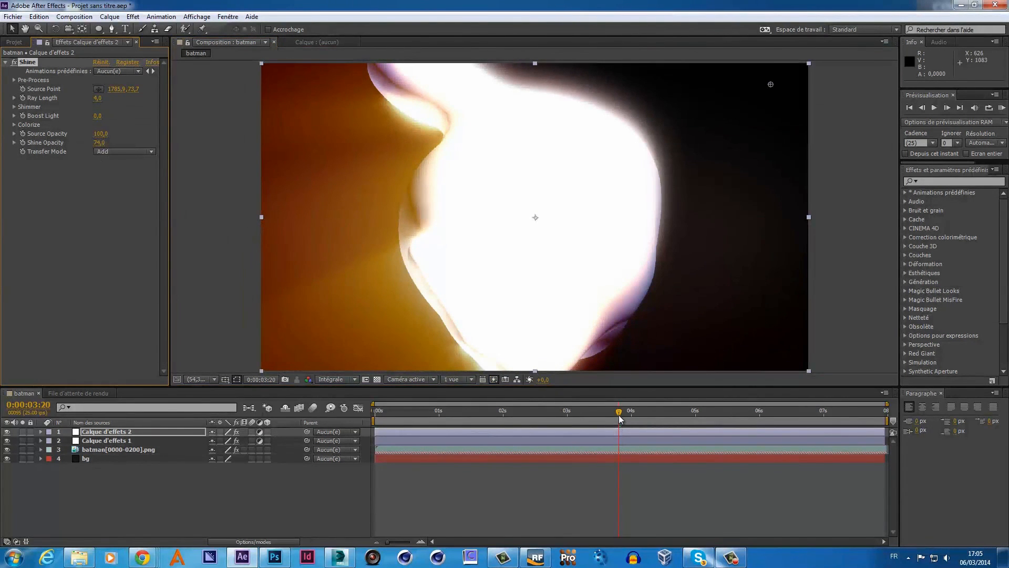
{"action": "left_click_drag", "start_coordinate": [620, 415], "coordinate": [347, 455]}
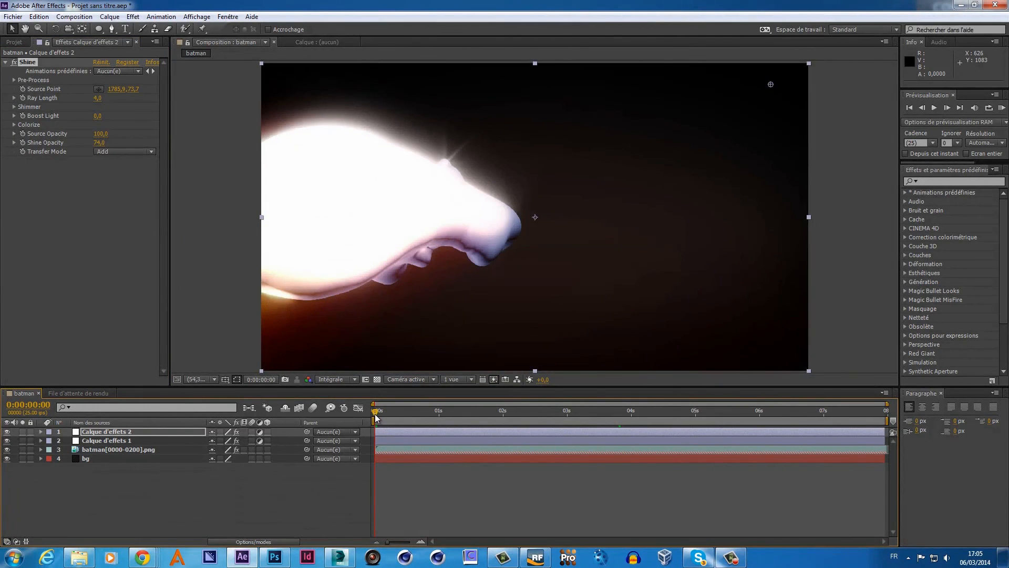
{"action": "left_click_drag", "start_coordinate": [375, 418], "coordinate": [490, 420]}
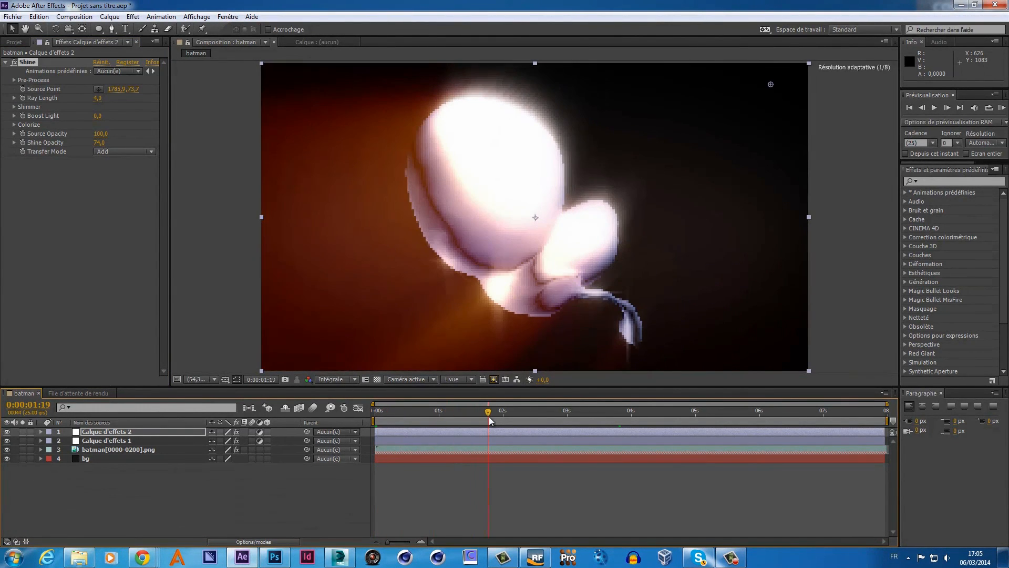
- Play back the composition to preview the Add-mode Shine at opacity 74
{"action": "left_click", "coordinate": [1002, 108]}
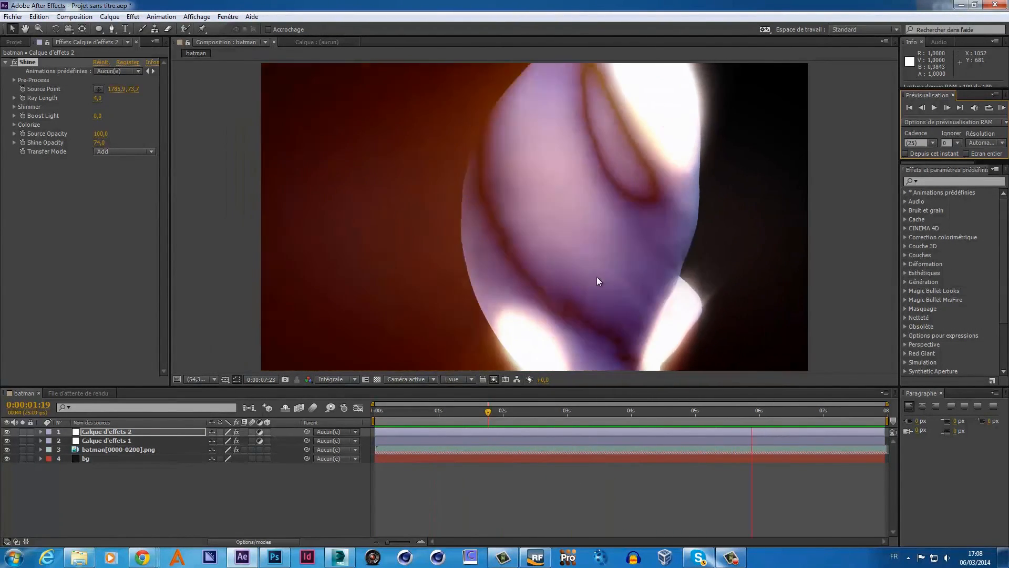
- Stop playback, scrub to about five seconds, and set Shine's source point to 1142.7,377.8
{"action": "key", "text": "space"}
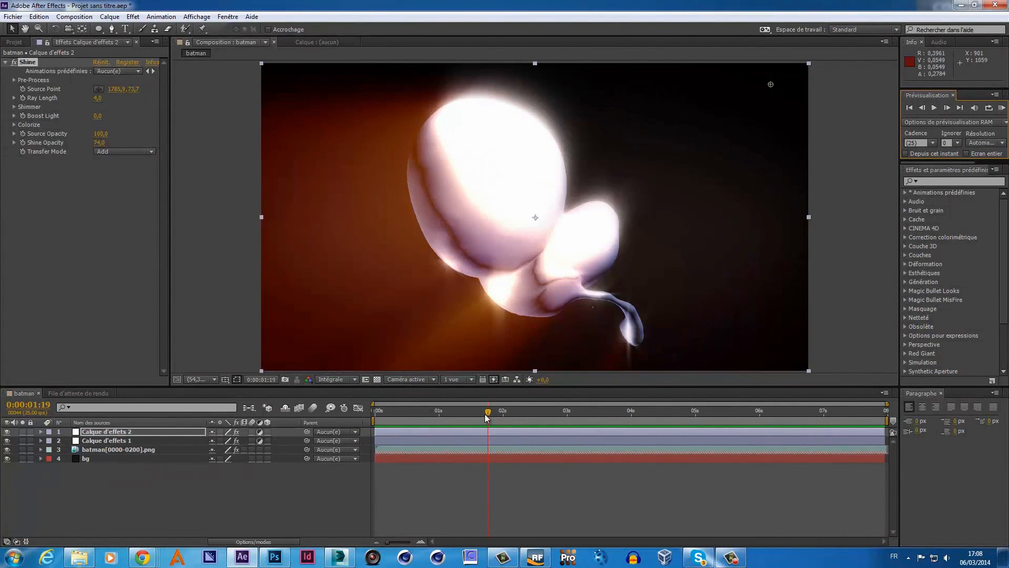
{"action": "left_click_drag", "start_coordinate": [486, 415], "coordinate": [631, 423]}
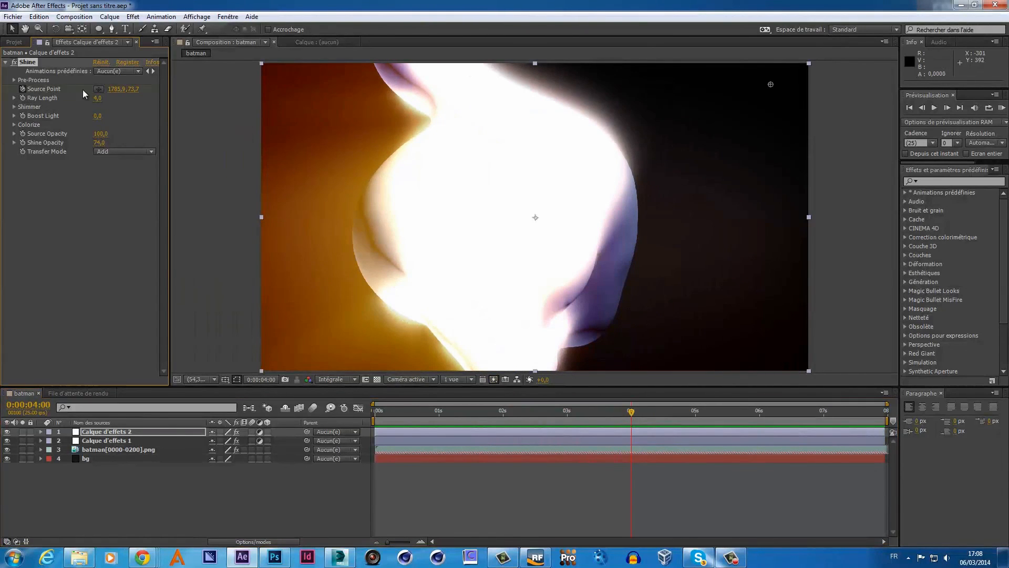
{"action": "left_click_drag", "start_coordinate": [632, 413], "coordinate": [778, 420]}
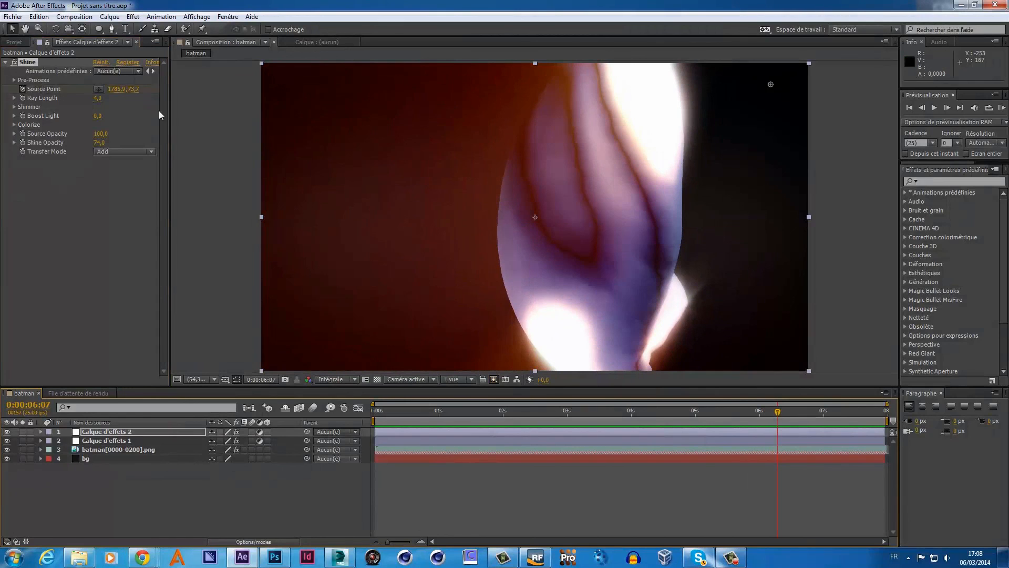
{"action": "left_click", "coordinate": [99, 90]}
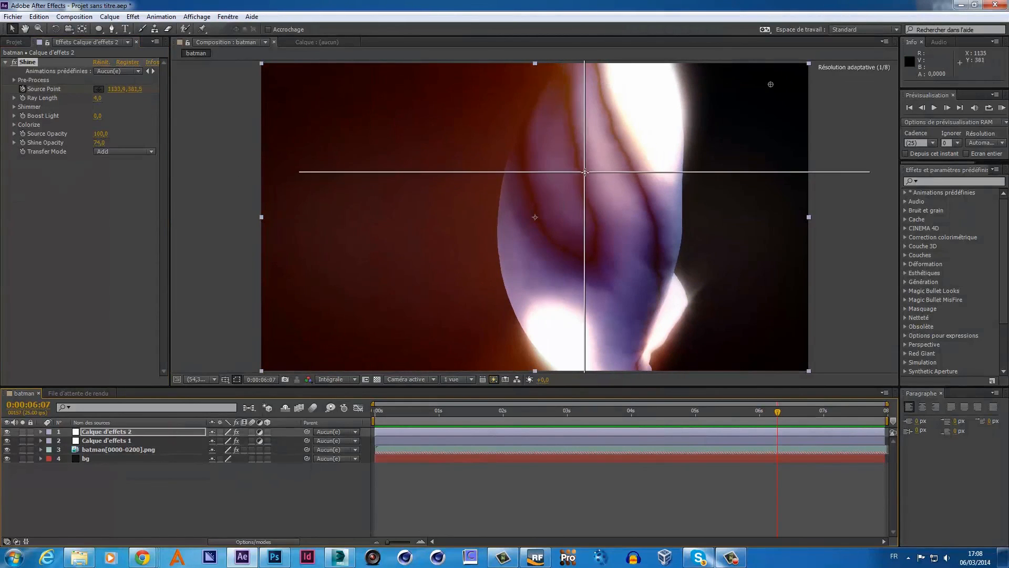
{"action": "left_click", "coordinate": [588, 171]}
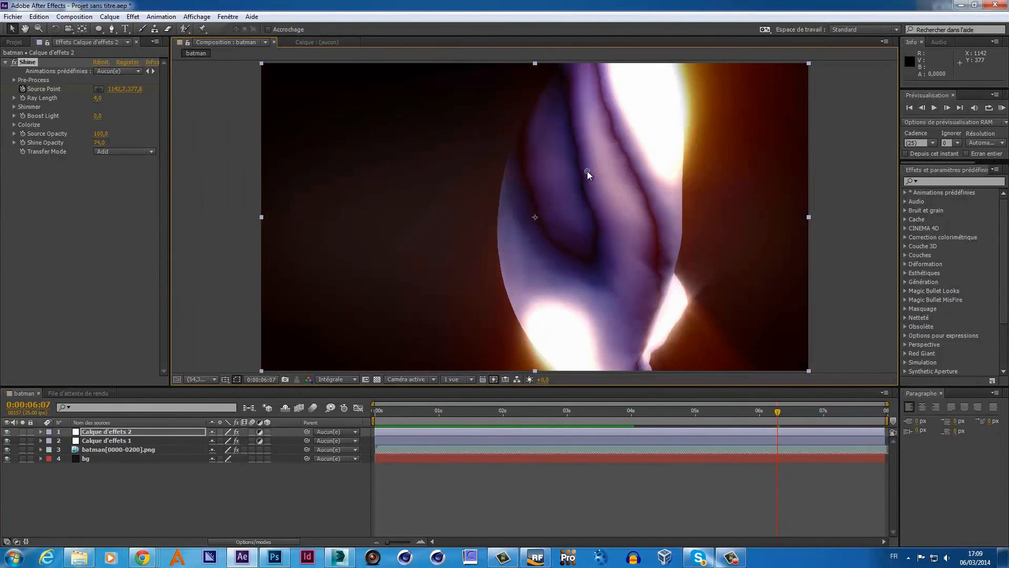
{"action": "left_click_drag", "start_coordinate": [778, 416], "coordinate": [826, 429]}
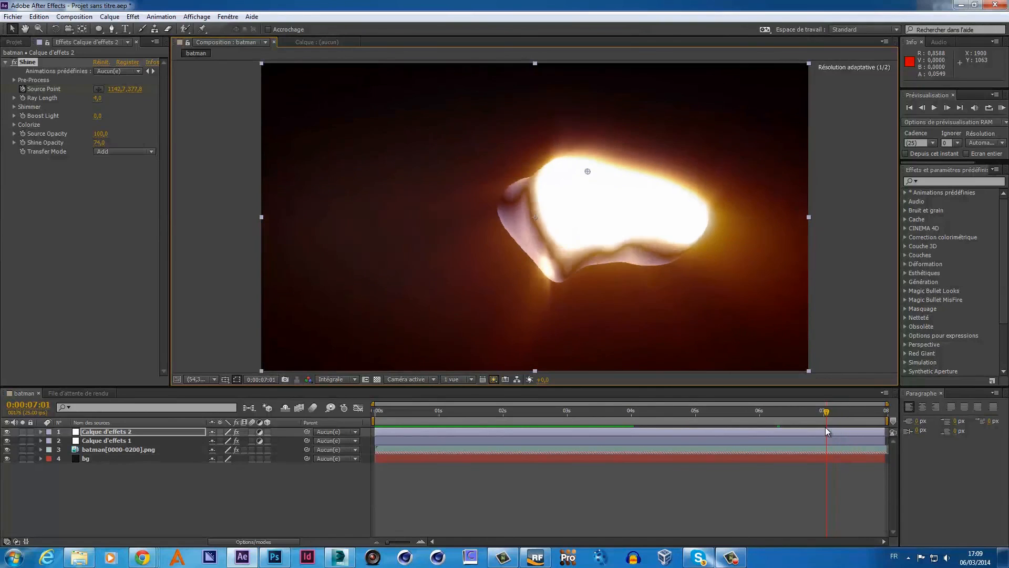
- On the final frame, centre Shine's source point on the bat logo at 1169.5,523.4
{"action": "left_click", "coordinate": [98, 90]}
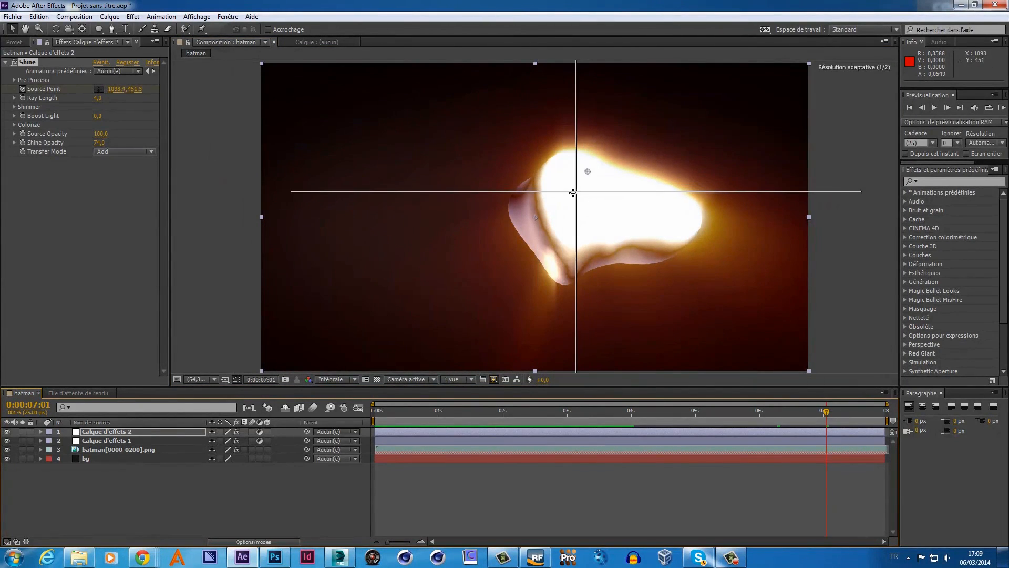
{"action": "left_click", "coordinate": [573, 194]}
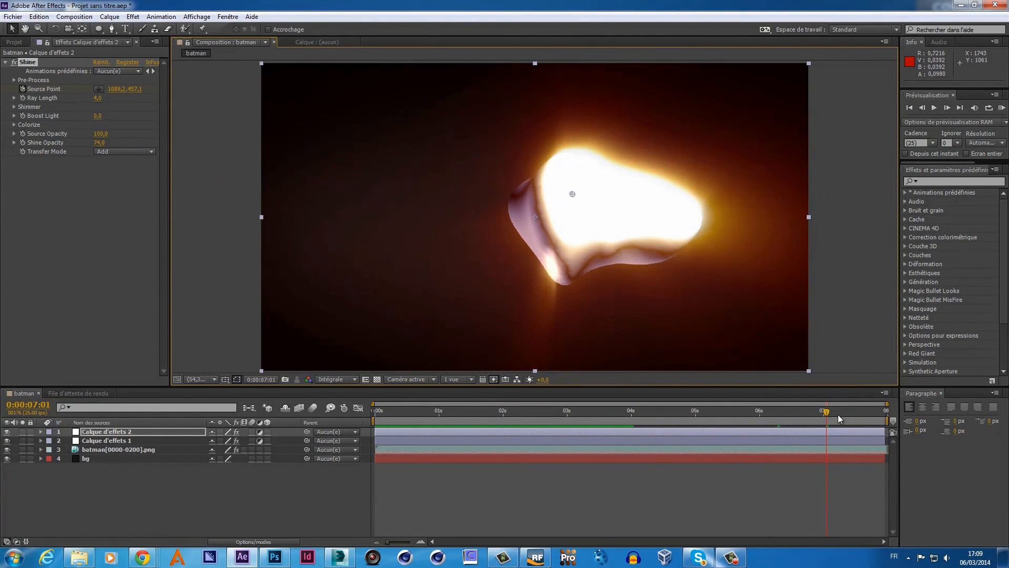
{"action": "left_click_drag", "start_coordinate": [827, 415], "coordinate": [901, 417]}
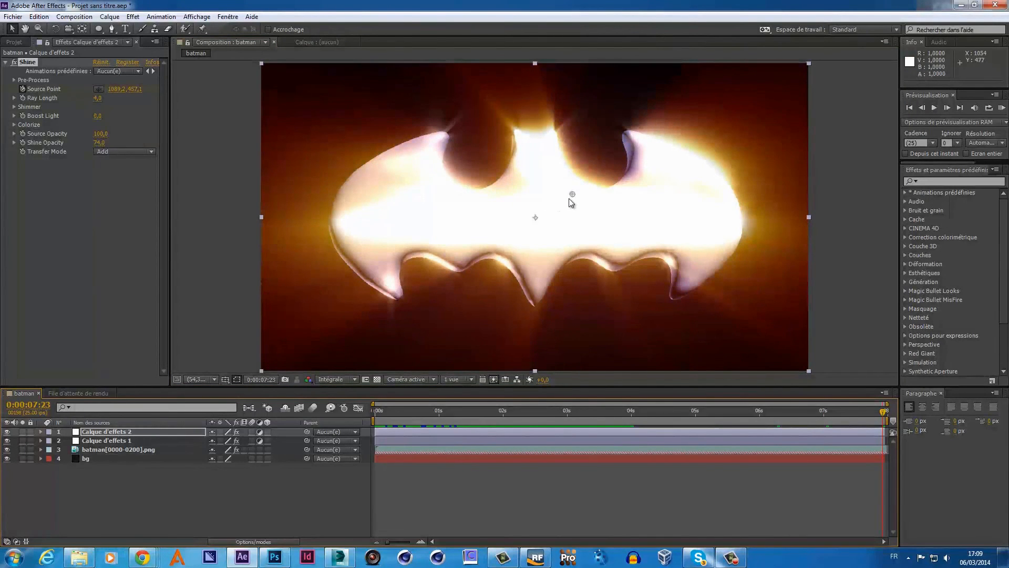
{"action": "left_click_drag", "start_coordinate": [570, 197], "coordinate": [547, 260]}
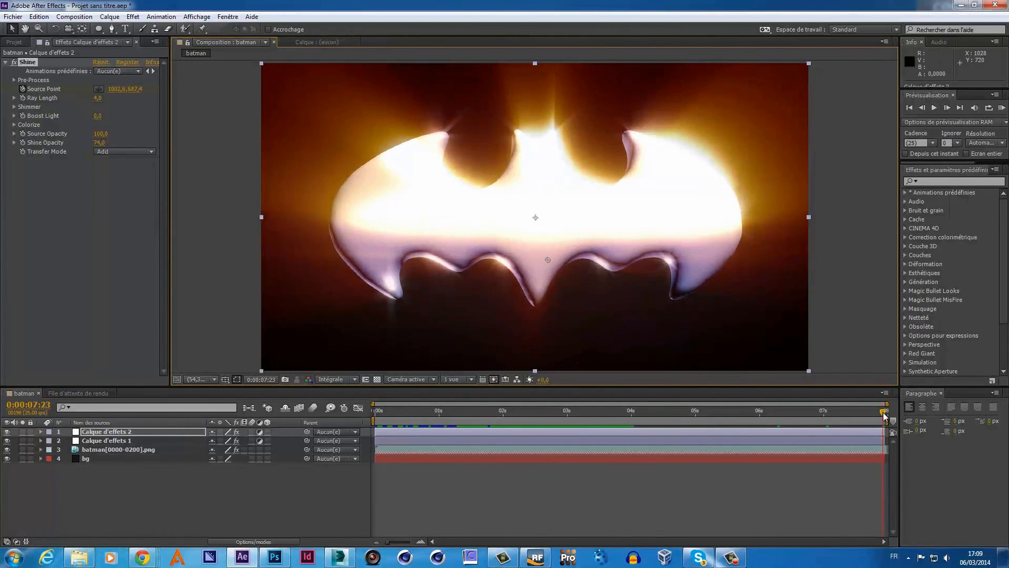
{"action": "mouse_move", "coordinate": [885, 415]}
{"action": "left_mouse_down"}
{"action": "mouse_move", "coordinate": [799, 424]}
{"action": "mouse_move", "coordinate": [897, 422]}
{"action": "left_mouse_up"}
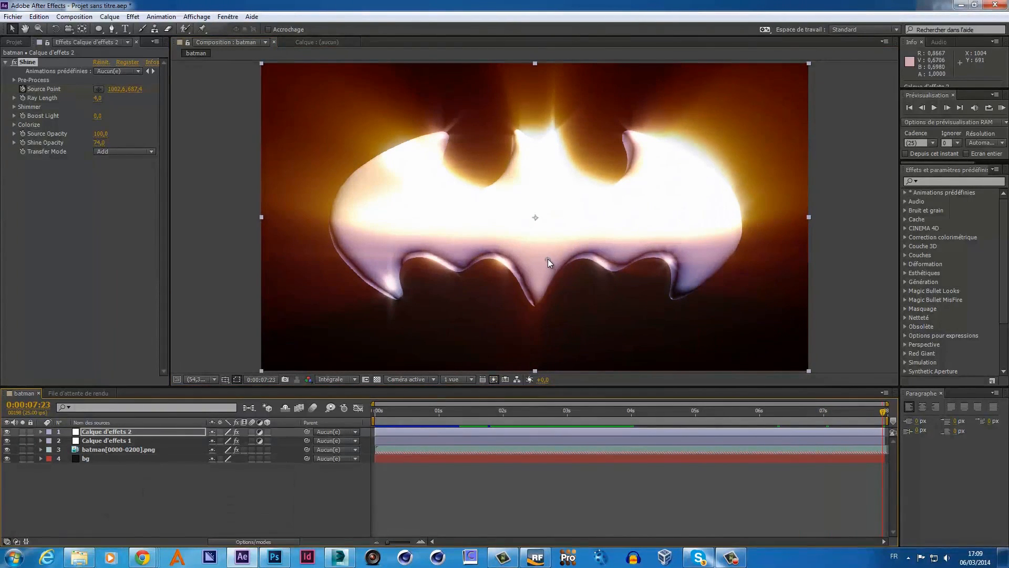
{"action": "left_click_drag", "start_coordinate": [548, 259], "coordinate": [578, 212]}
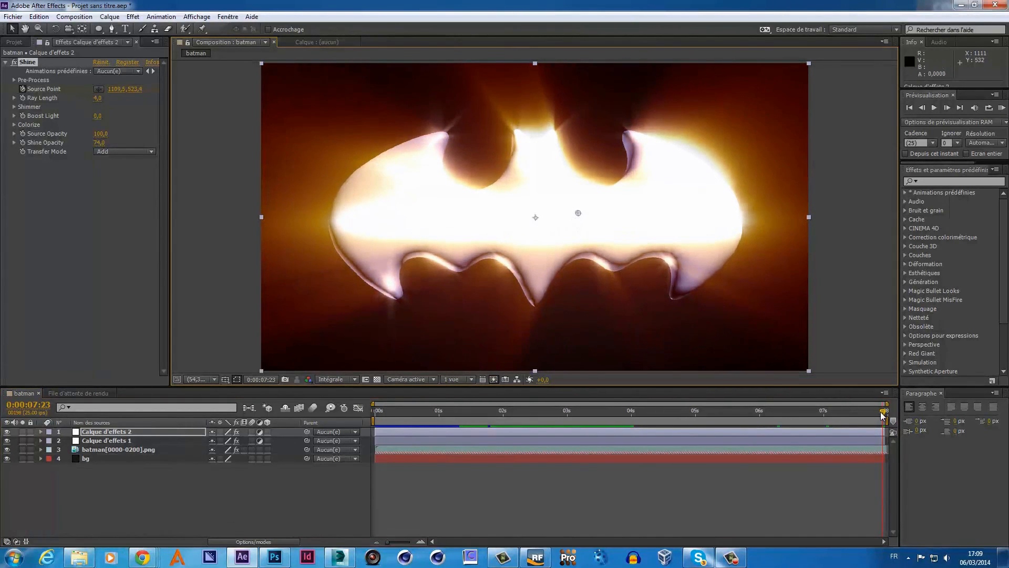
{"action": "mouse_move", "coordinate": [883, 413]}
{"action": "left_mouse_down"}
{"action": "mouse_move", "coordinate": [803, 416]}
{"action": "mouse_move", "coordinate": [898, 419]}
{"action": "left_mouse_up"}
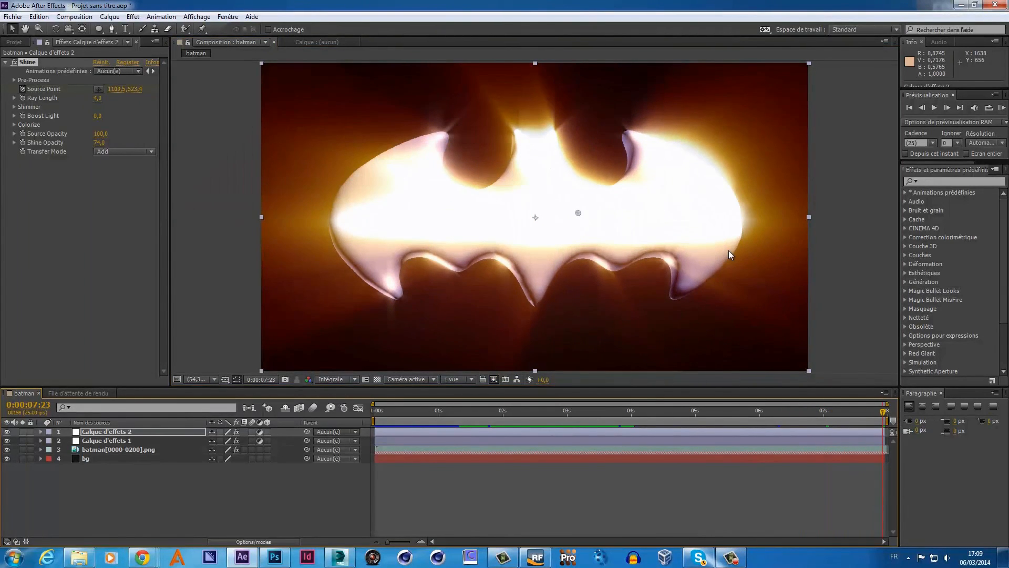
{"action": "left_click", "coordinate": [455, 430]}
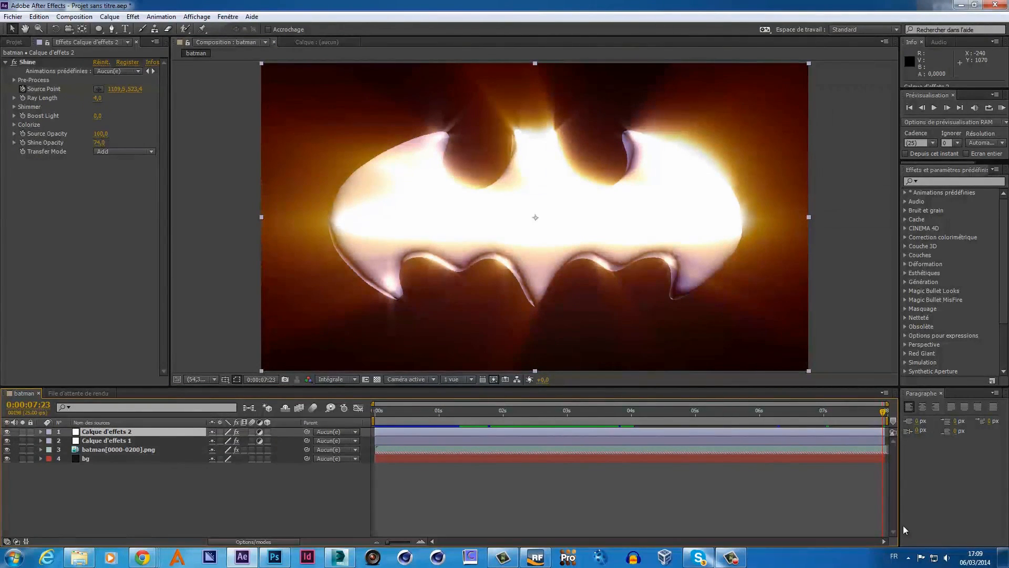
- Duplicate the Calque d'effets 2 layer via Edition > Dupliquer
{"action": "key", "text": "Page_Up"}
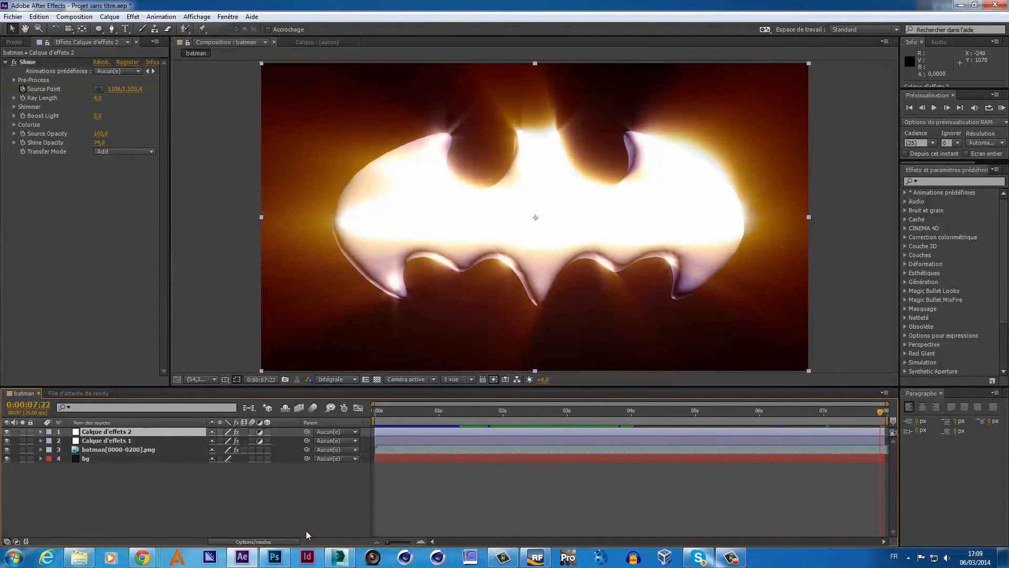
{"action": "left_click", "coordinate": [39, 16]}
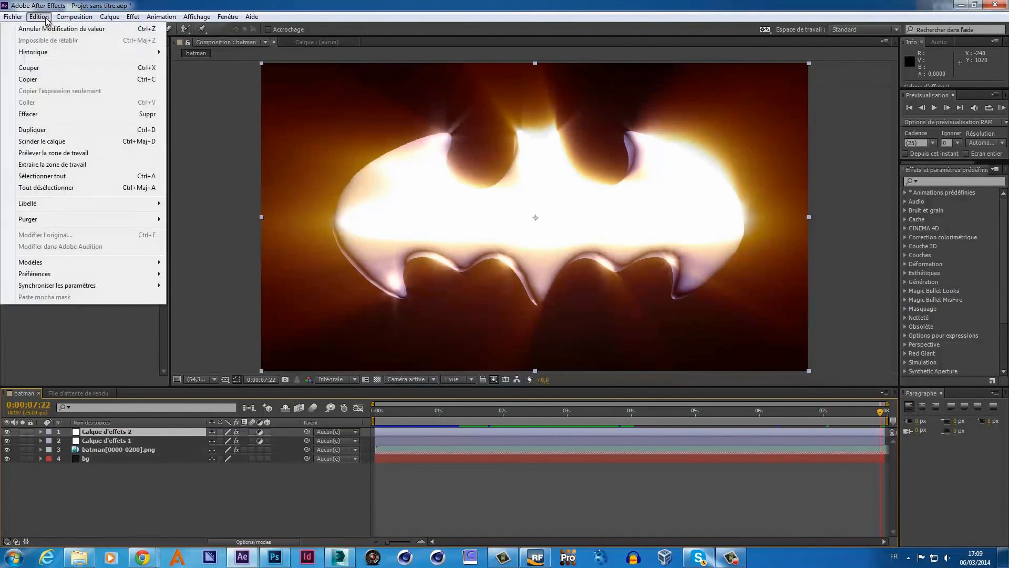
{"action": "left_click", "coordinate": [44, 132]}
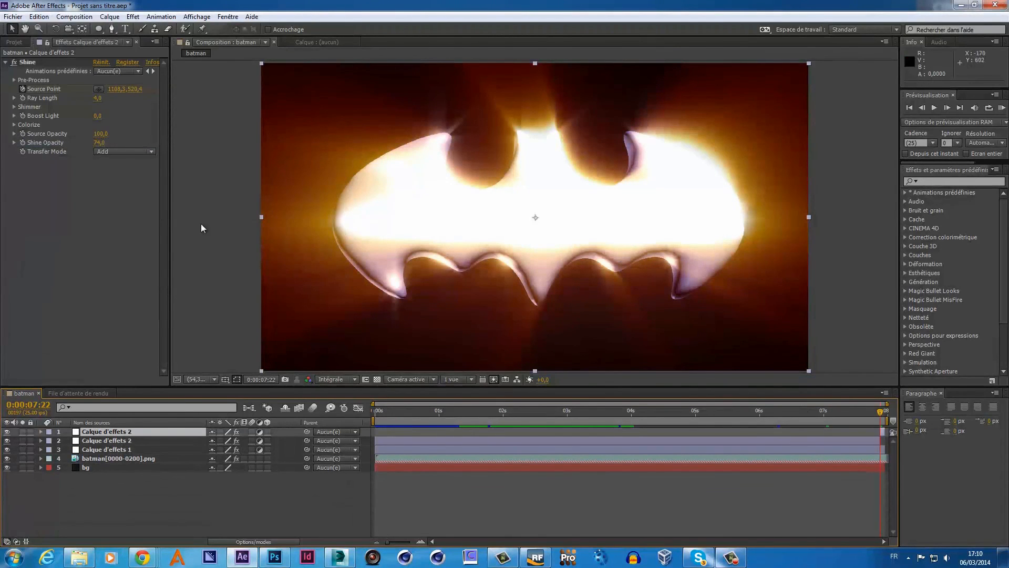
- Extend the batman composition's duration from 0:00:07:24 to 0:00:10:24
{"action": "left_click", "coordinate": [16, 43]}
{"action": "right_click", "coordinate": [33, 135]}
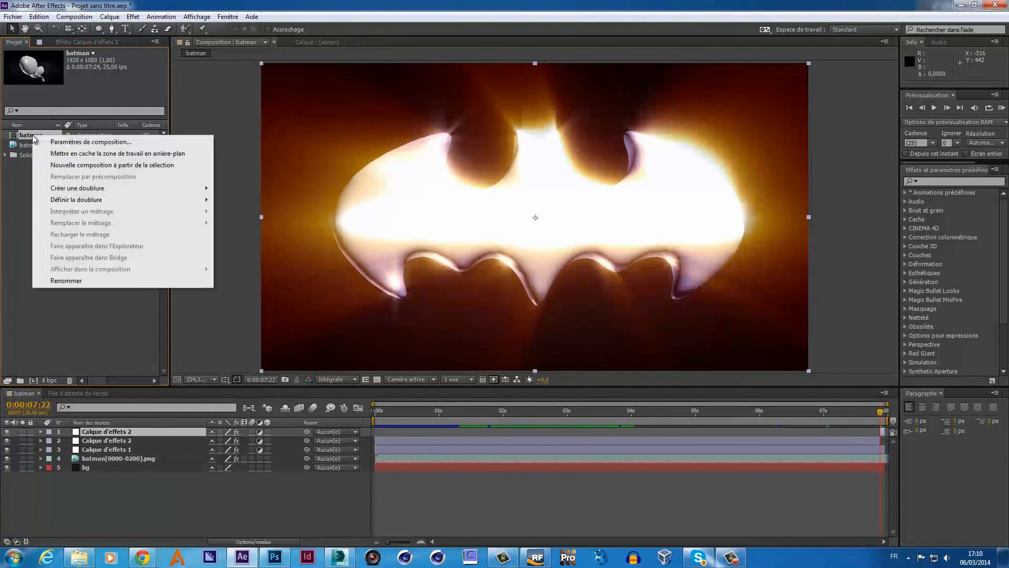
{"action": "left_click", "coordinate": [75, 143]}
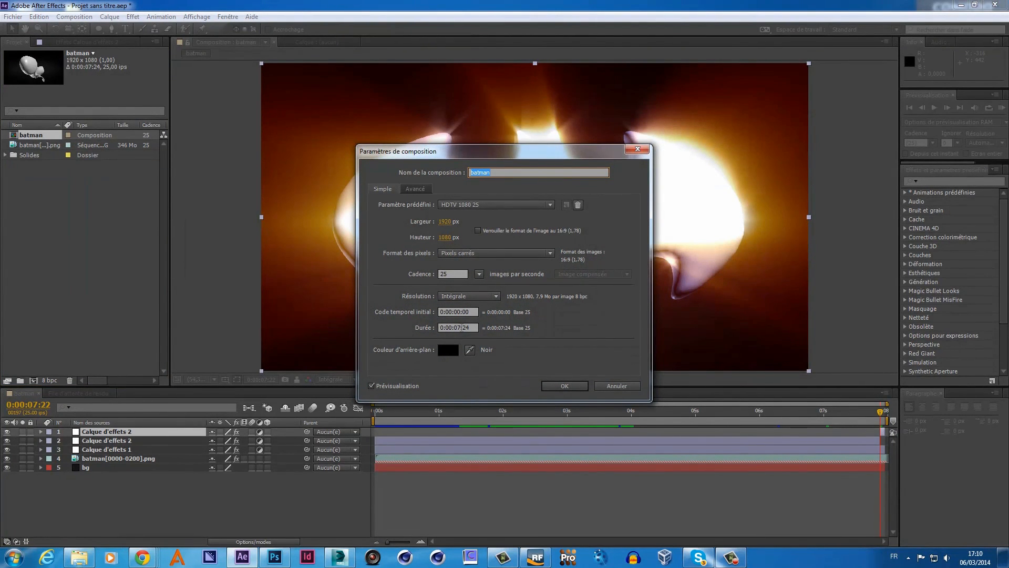
{"action": "left_click", "coordinate": [460, 327]}
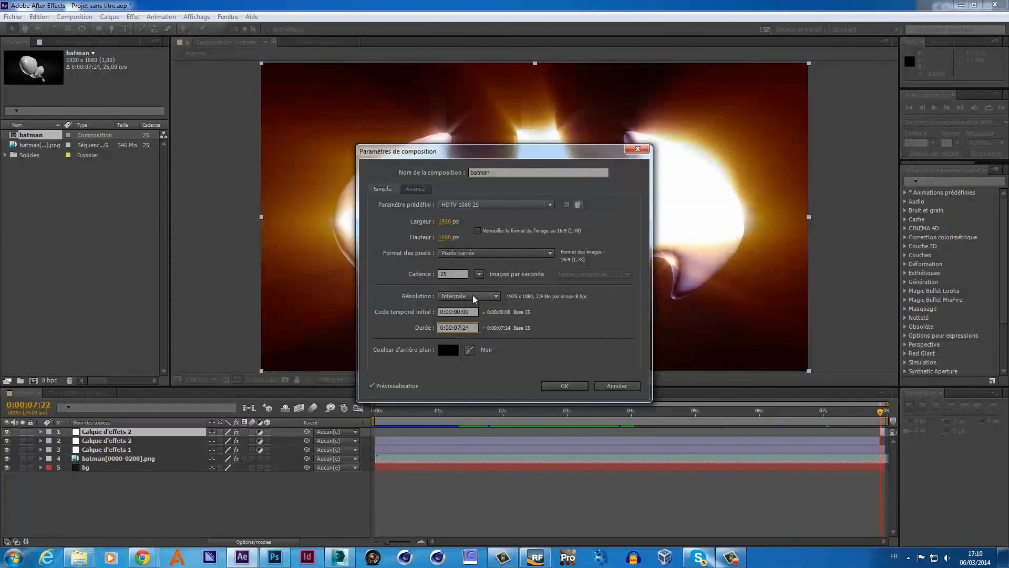
{"action": "key", "text": "BackSpace"}
{"action": "key", "text": "BackSpace"}
{"action": "type", "text": "10"}
{"action": "left_click", "coordinate": [550, 385]}
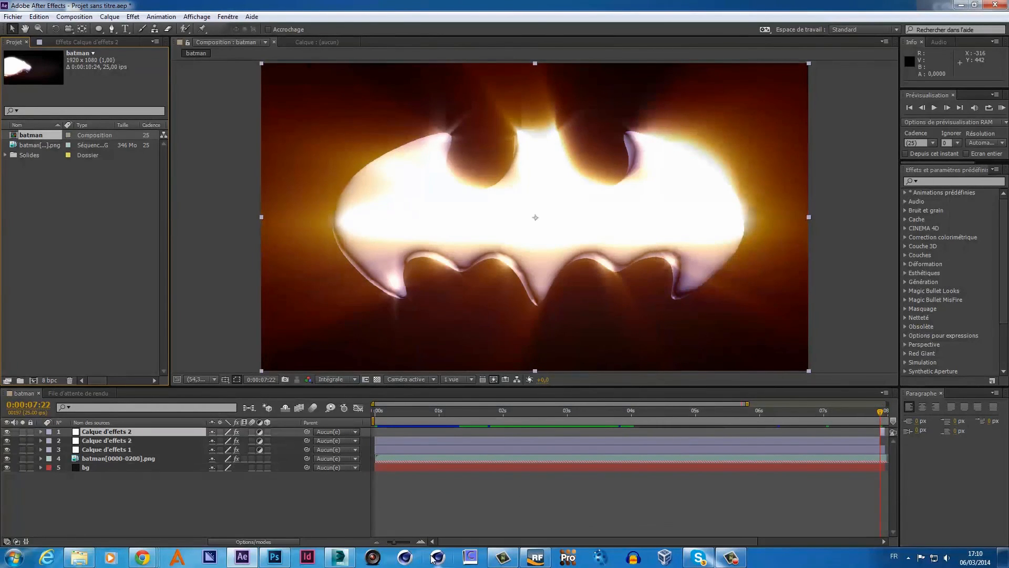
- Zoom the timeline out to 11 seconds and stretch the top Calque d'effets 2 copy to the composition end
{"action": "mouse_move", "coordinate": [395, 542]}
{"action": "left_mouse_down"}
{"action": "mouse_move", "coordinate": [382, 543]}
{"action": "mouse_move", "coordinate": [445, 549]}
{"action": "mouse_move", "coordinate": [384, 551]}
{"action": "left_mouse_up"}
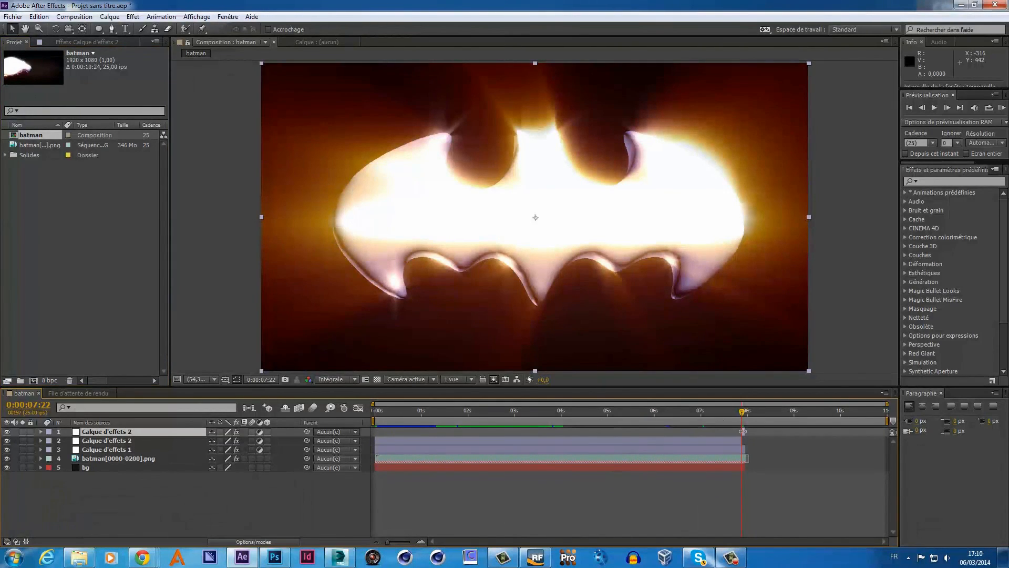
{"action": "right_click", "coordinate": [185, 437]}
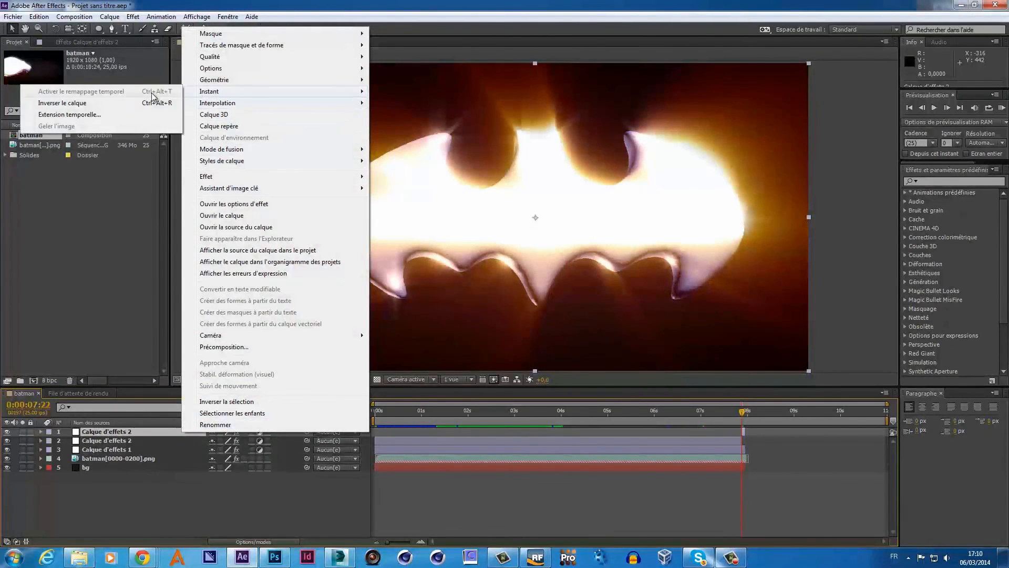
{"action": "left_click", "coordinate": [439, 490]}
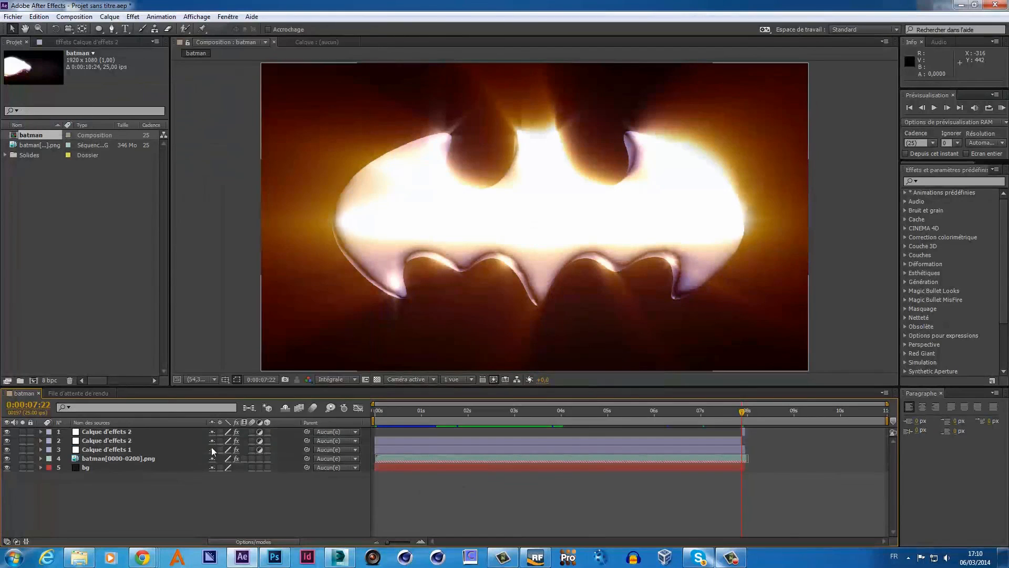
{"action": "left_click", "coordinate": [125, 432]}
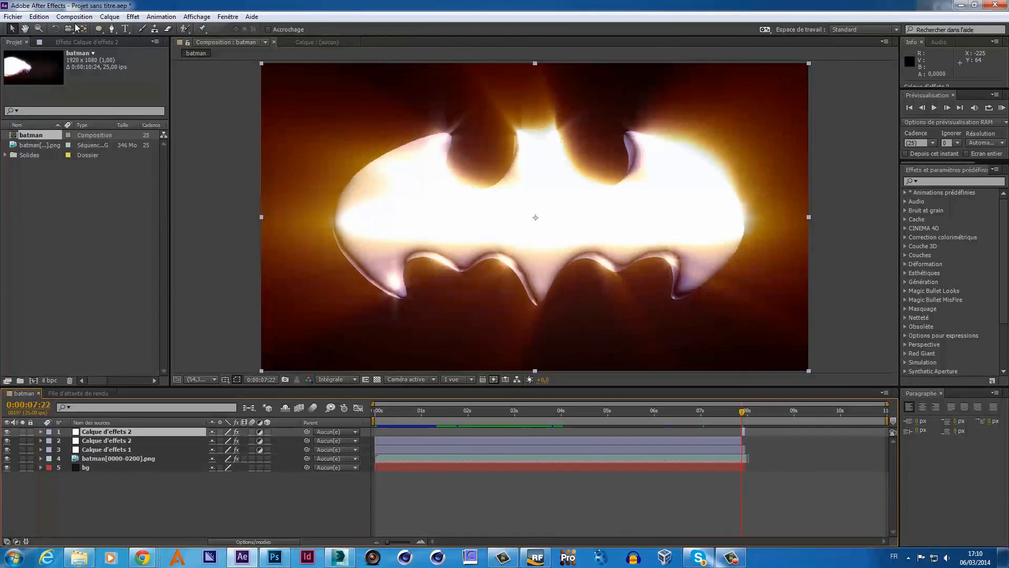
{"action": "right_click", "coordinate": [119, 432]}
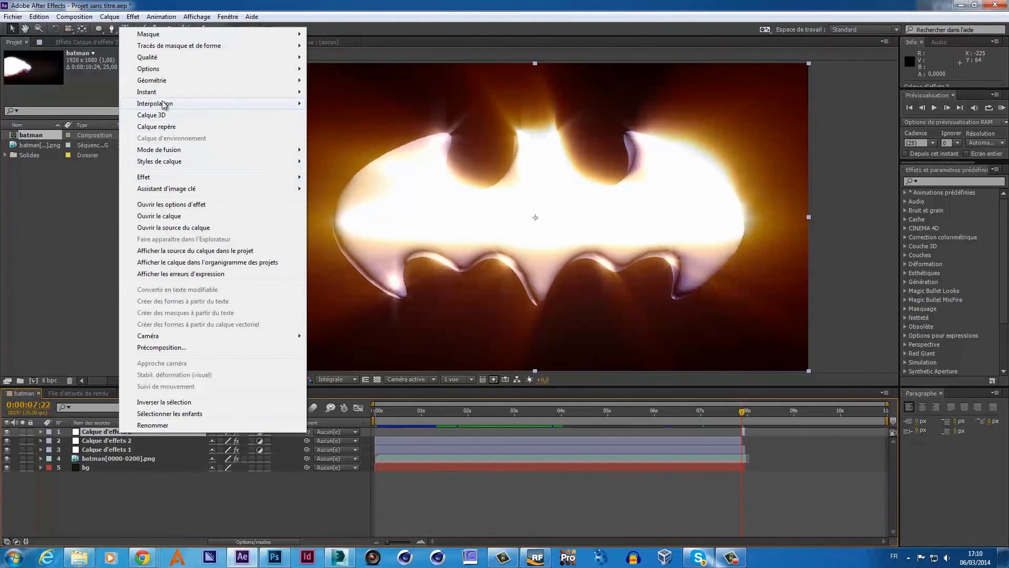
{"action": "mouse_move", "coordinate": [165, 94]}
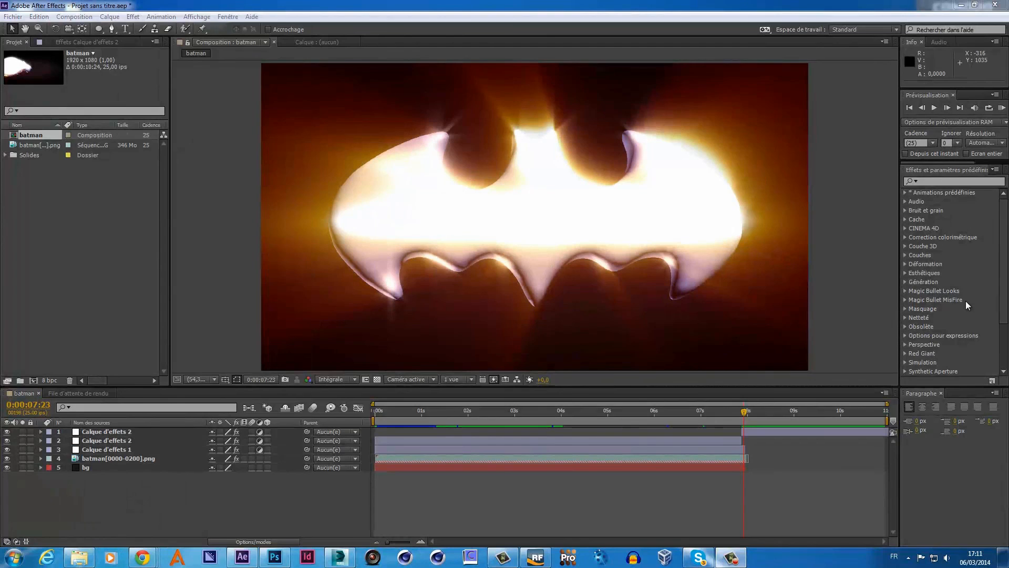
{"action": "left_click", "coordinate": [804, 292]}
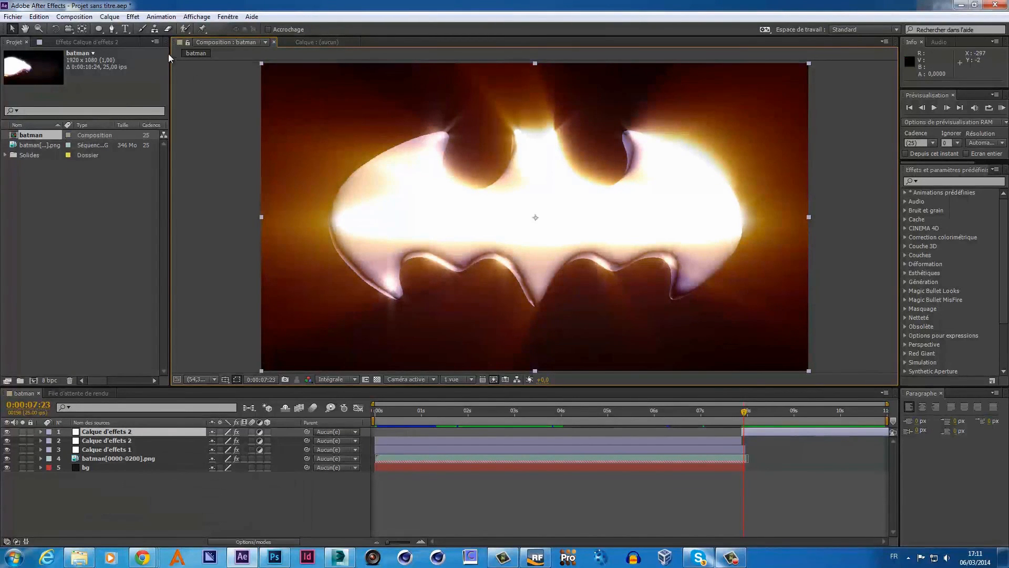
- Undo the layer time change, the composition duration change and the effect-layer split
{"action": "left_click", "coordinate": [42, 18]}
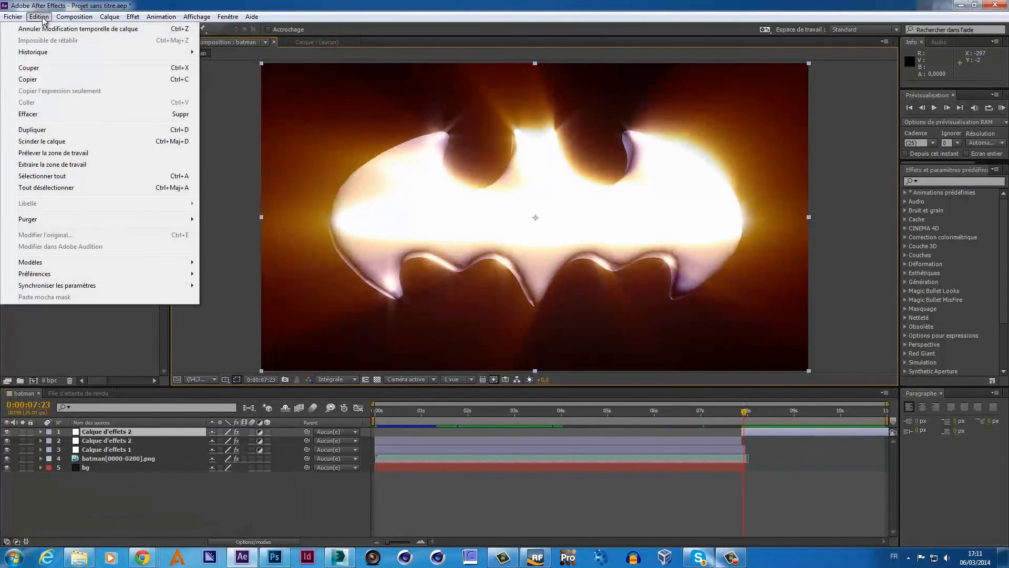
{"action": "left_click", "coordinate": [45, 28]}
{"action": "left_click", "coordinate": [40, 17]}
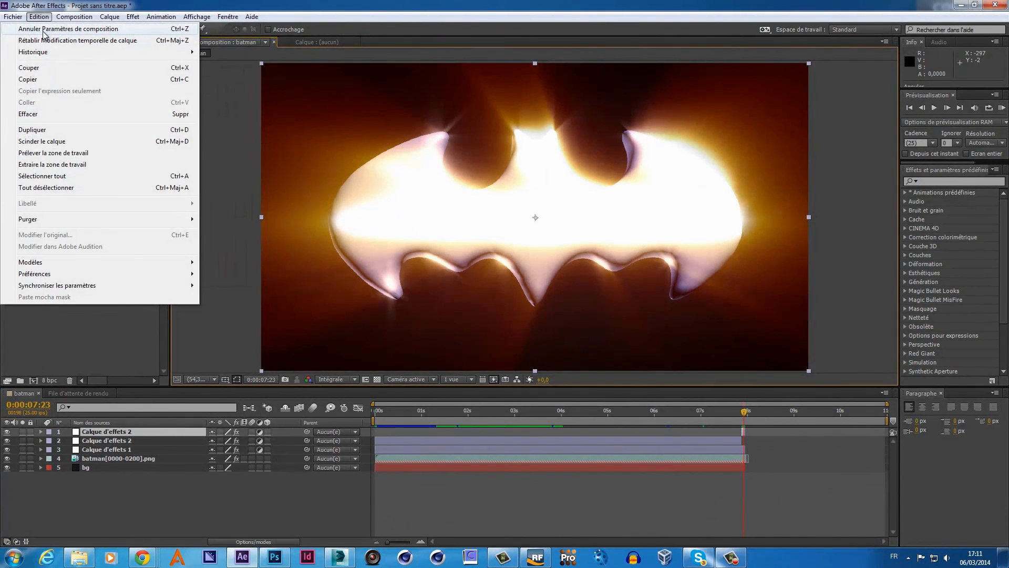
{"action": "left_click", "coordinate": [44, 29]}
{"action": "left_click", "coordinate": [36, 16]}
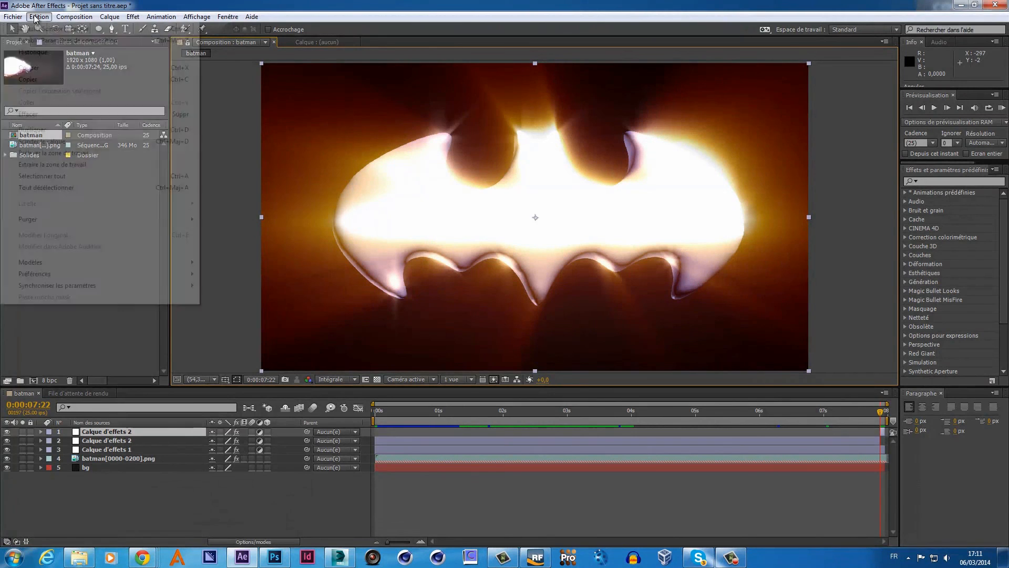
{"action": "left_click", "coordinate": [44, 29]}
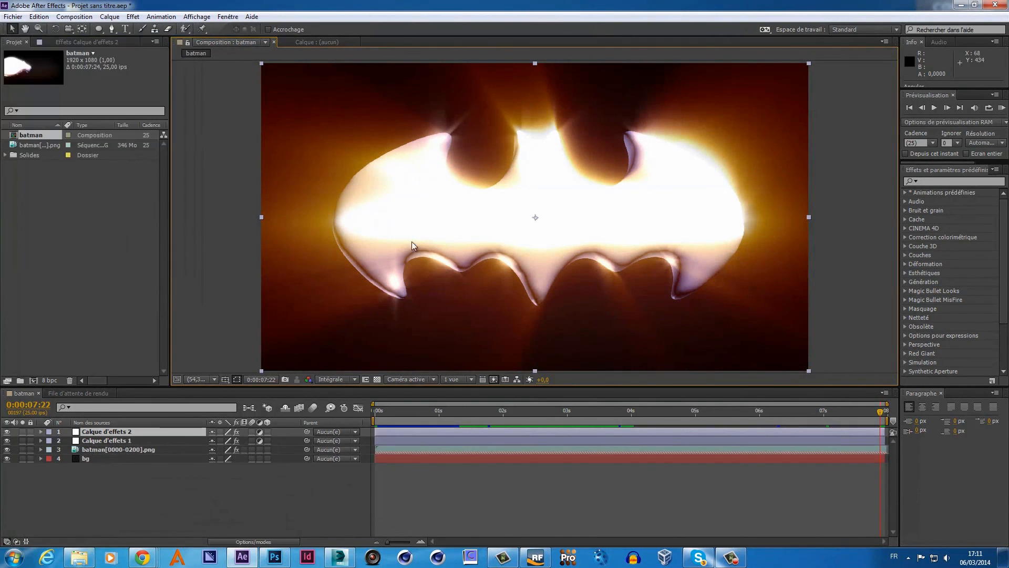
- Split the batman png sequence layer at 0:00:07:22
{"action": "left_click", "coordinate": [129, 450]}
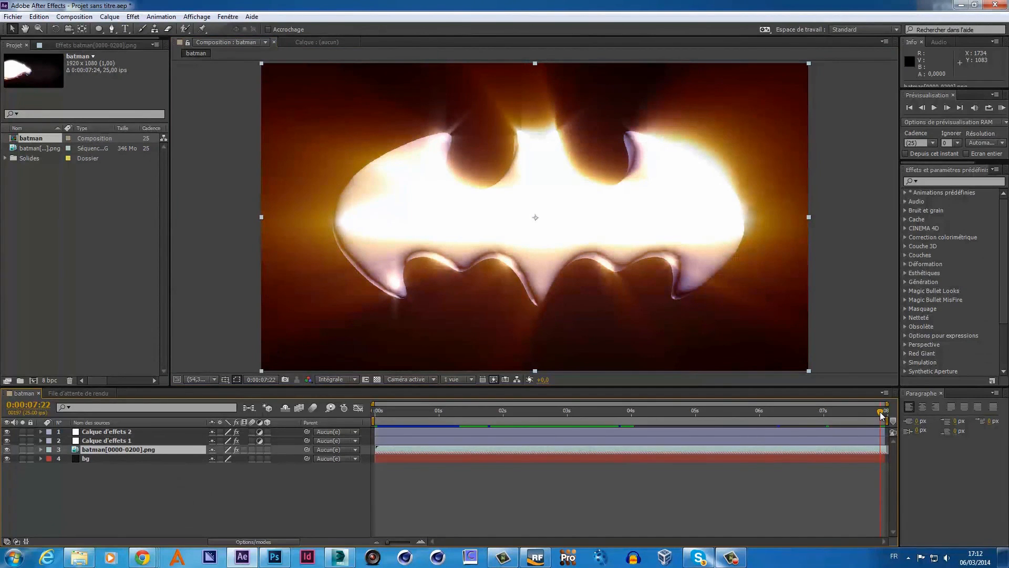
{"action": "left_click", "coordinate": [886, 411]}
{"action": "mouse_move", "coordinate": [886, 412]}
{"action": "left_mouse_down"}
{"action": "mouse_move", "coordinate": [877, 413]}
{"action": "mouse_move", "coordinate": [888, 417]}
{"action": "left_mouse_up"}
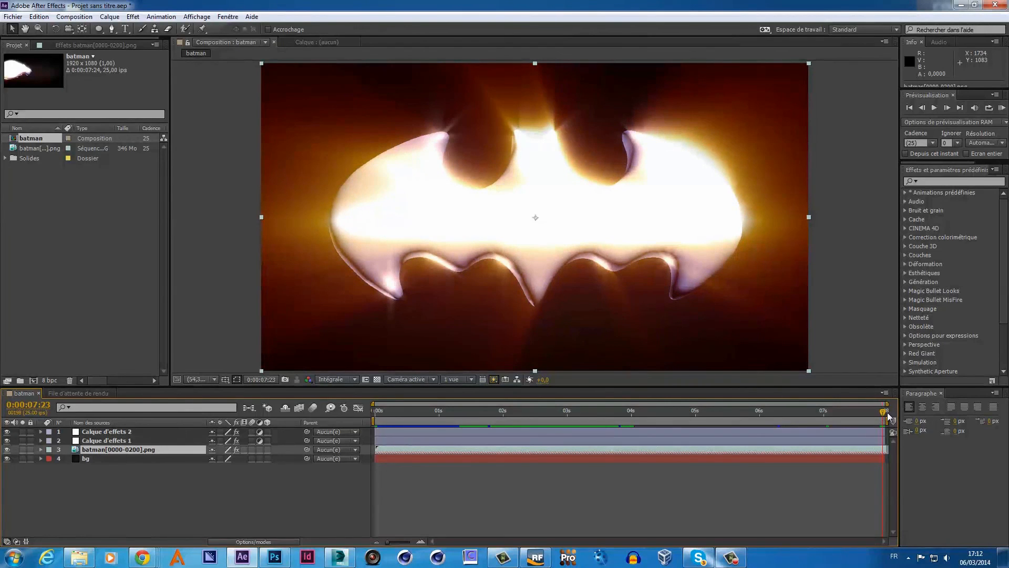
{"action": "left_click_drag", "start_coordinate": [886, 416], "coordinate": [881, 417]}
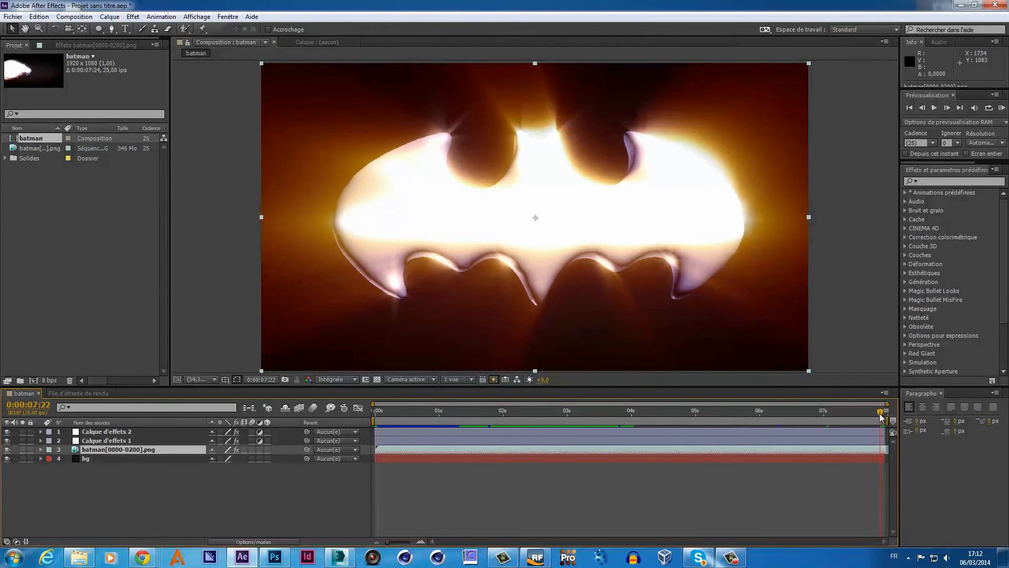
{"action": "left_click", "coordinate": [117, 433]}
{"action": "left_click", "coordinate": [115, 450]}
{"action": "left_click", "coordinate": [42, 17]}
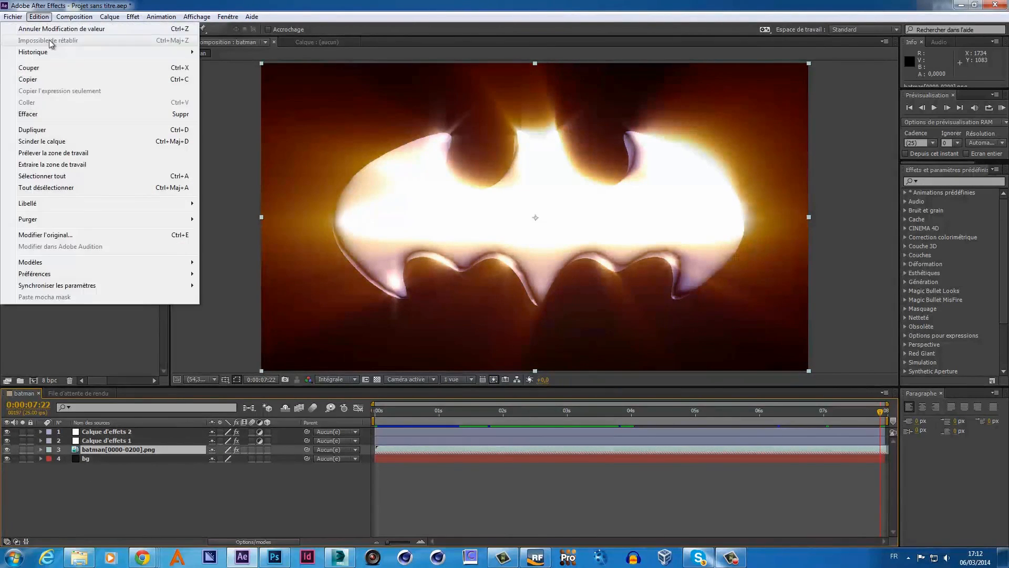
{"action": "left_click", "coordinate": [42, 141]}
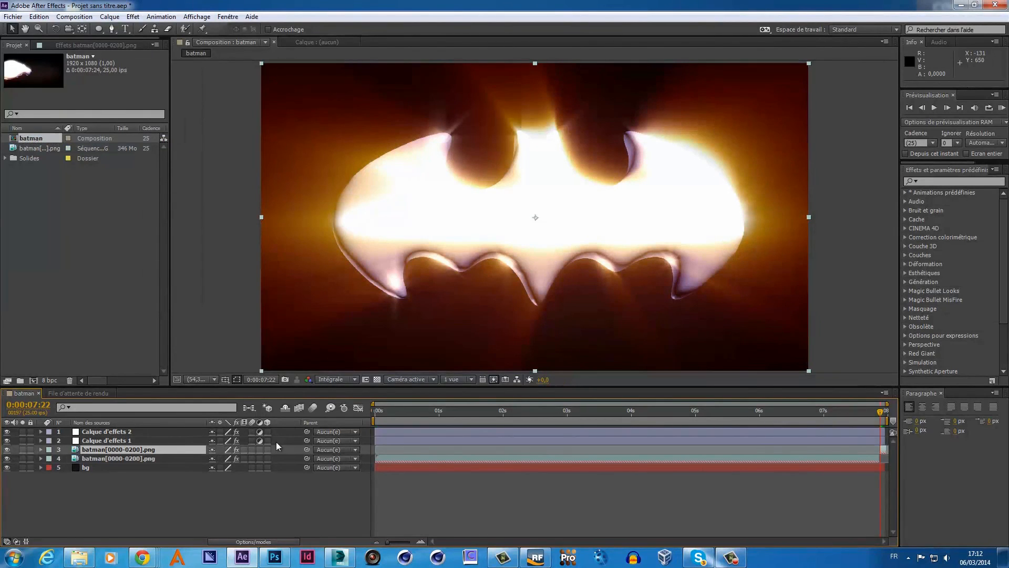
- Rename the upper png layer piece to 'image-gele'
{"action": "right_click", "coordinate": [149, 449]}
{"action": "left_click", "coordinate": [229, 443]}
{"action": "type", "text": "im"}
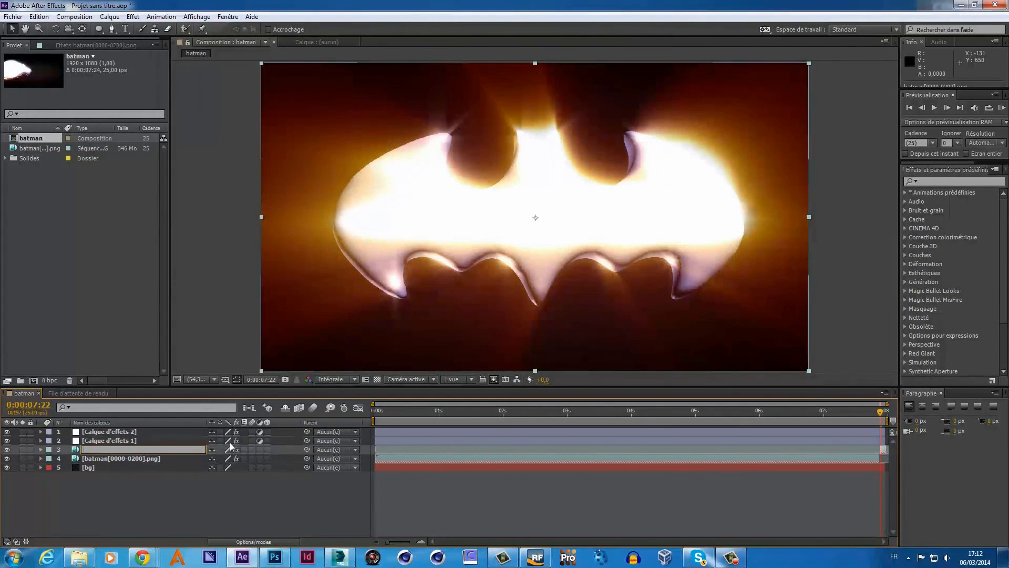
{"action": "type", "text": "age-gele"}
{"action": "key", "text": "Return"}
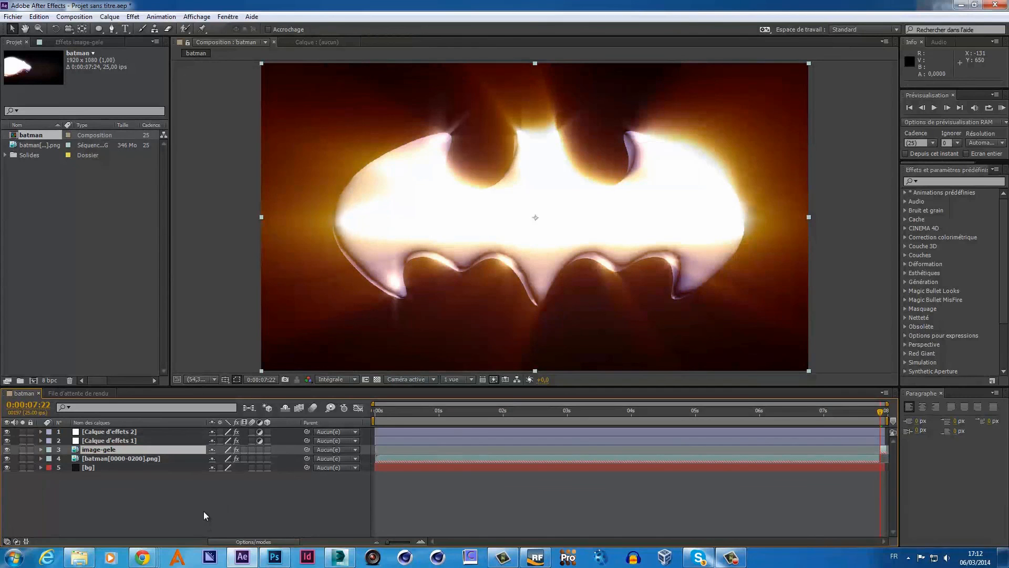
- Set the batman composition duration to 0:00:10:24 and park the playhead at 0:00:07:23
{"action": "right_click", "coordinate": [38, 134]}
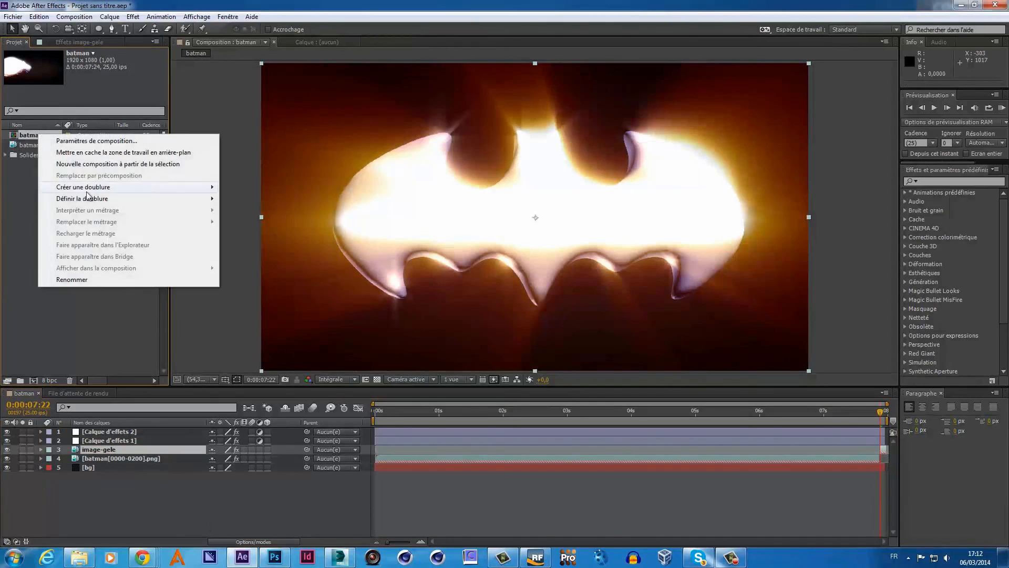
{"action": "left_click", "coordinate": [79, 137]}
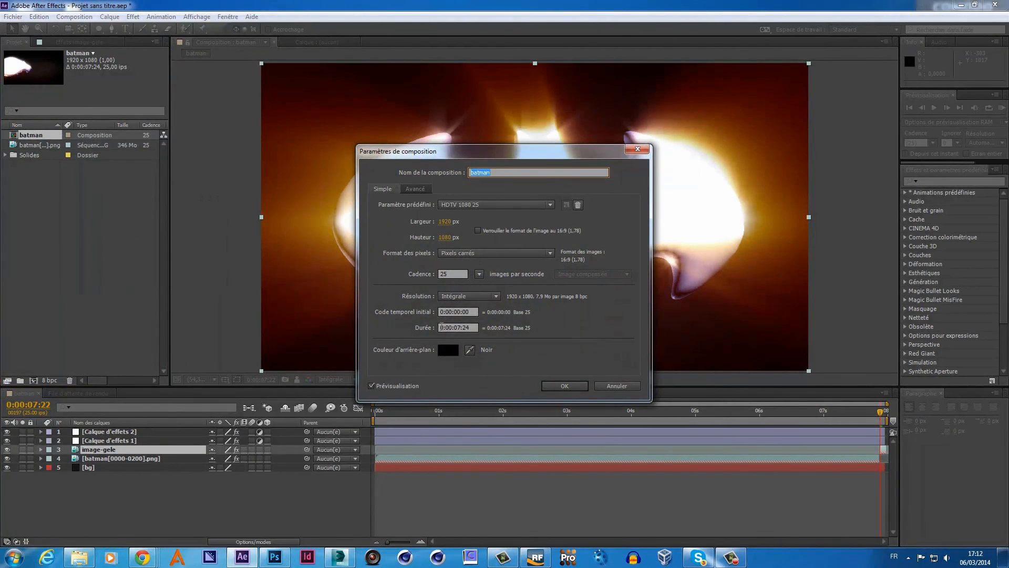
{"action": "left_click", "coordinate": [461, 327]}
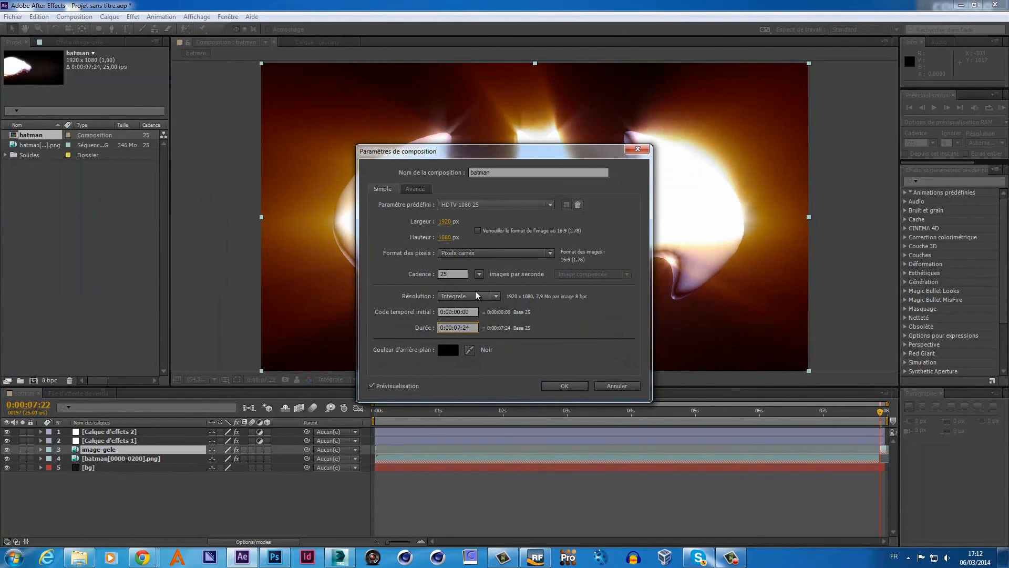
{"action": "key", "text": "BackSpace"}
{"action": "key", "text": "BackSpace"}
{"action": "type", "text": "10"}
{"action": "key", "text": "Return"}
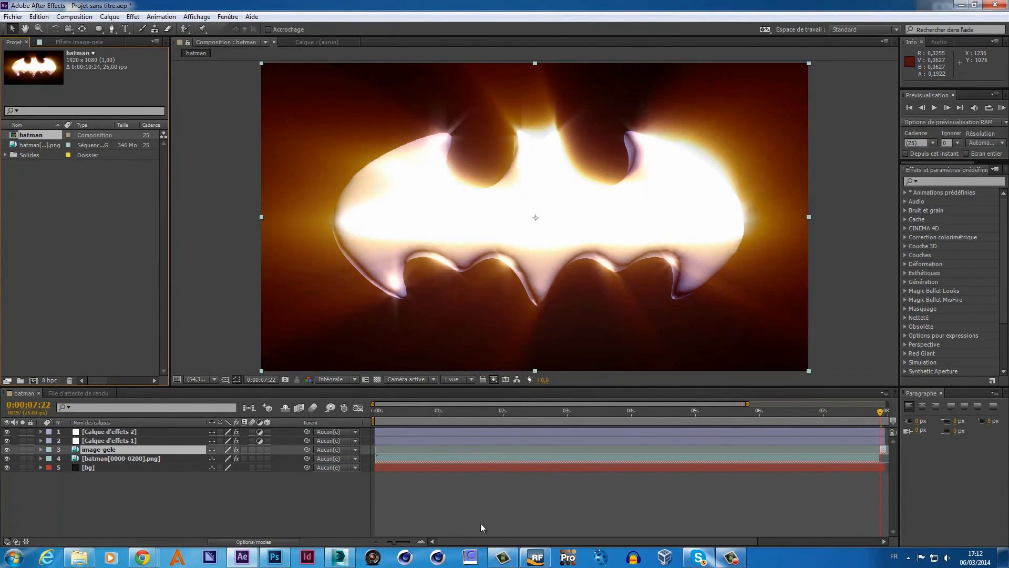
{"action": "left_click_drag", "start_coordinate": [398, 542], "coordinate": [379, 542]}
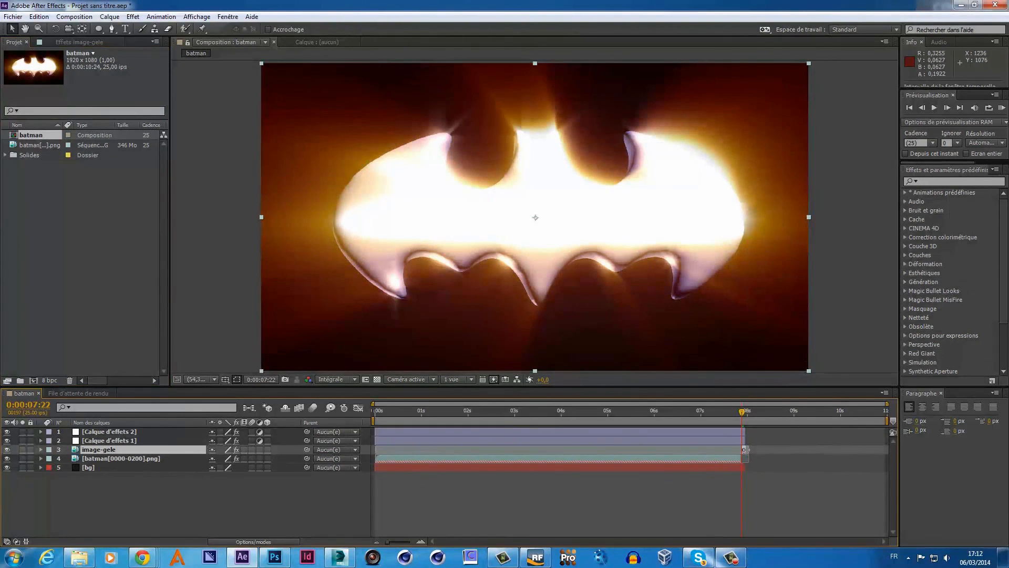
{"action": "left_click_drag", "start_coordinate": [745, 450], "coordinate": [788, 450]}
{"action": "left_click_drag", "start_coordinate": [740, 411], "coordinate": [743, 412]}
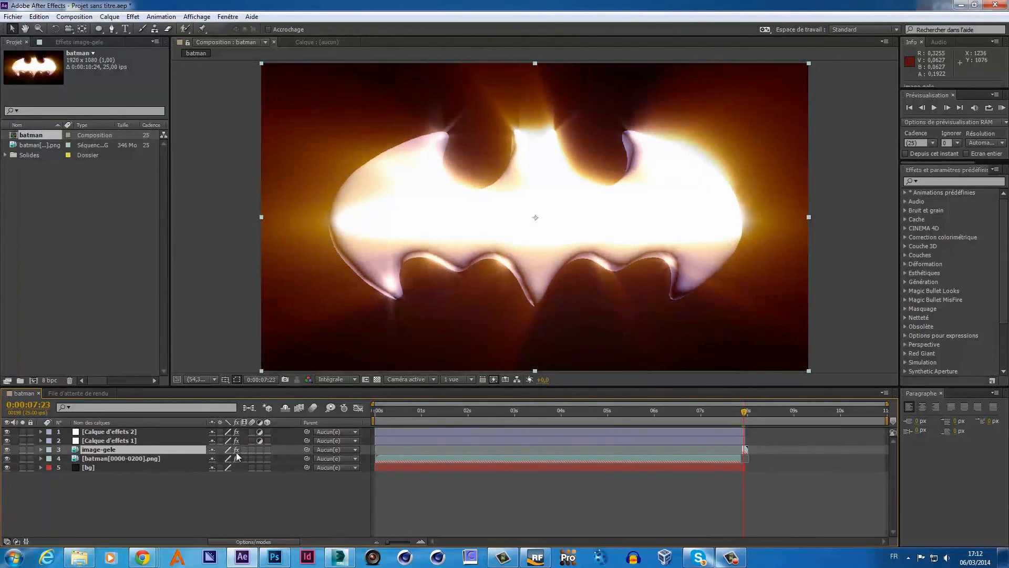
- Freeze image-gele's current frame and extend it, both effect layers and bg to the comp end
{"action": "right_click", "coordinate": [189, 450]}
{"action": "mouse_move", "coordinate": [240, 114]}
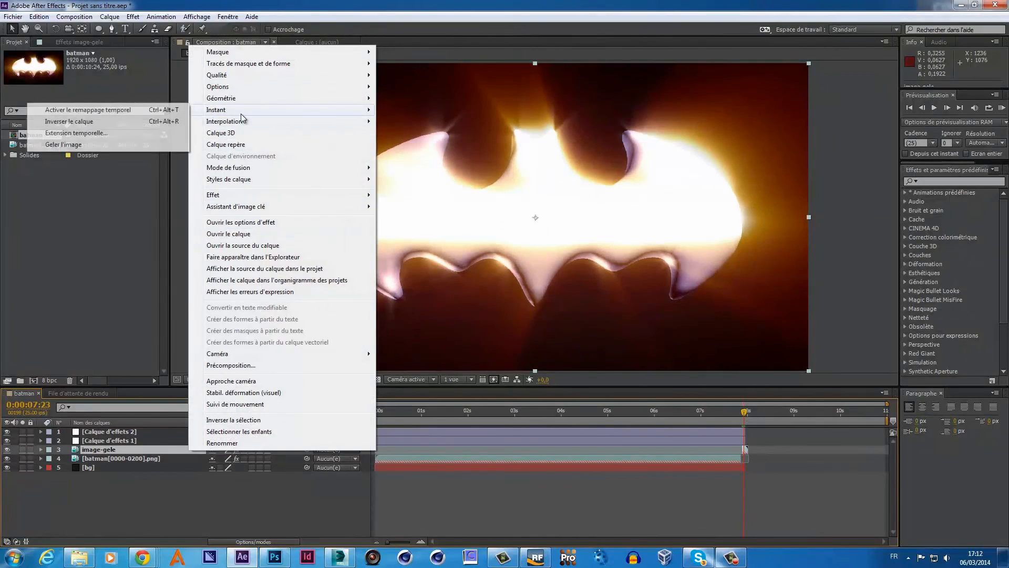
{"action": "left_click", "coordinate": [63, 145]}
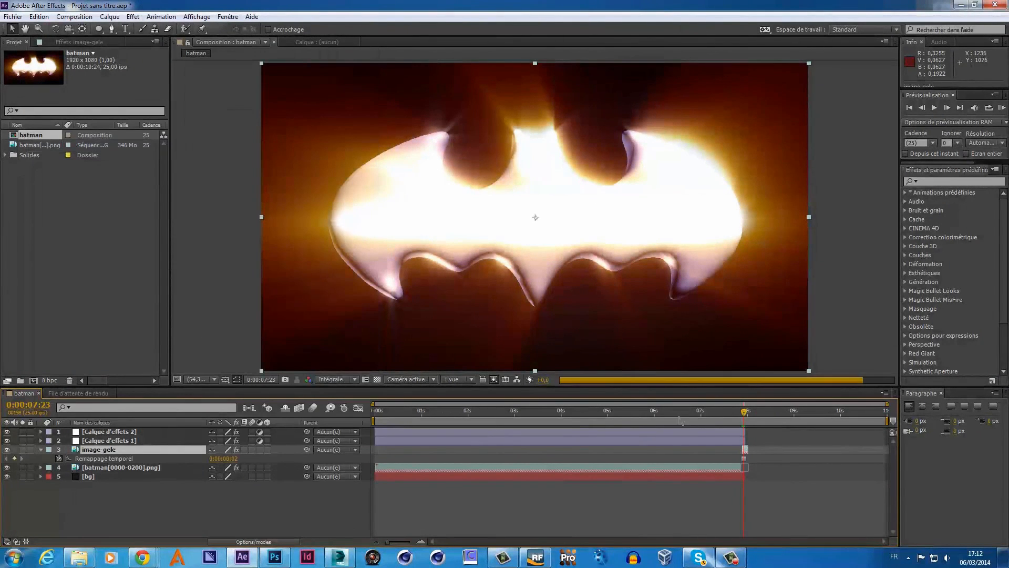
{"action": "left_click_drag", "start_coordinate": [745, 449], "coordinate": [900, 452]}
{"action": "left_click_drag", "start_coordinate": [746, 411], "coordinate": [913, 429]}
{"action": "left_click_drag", "start_coordinate": [745, 440], "coordinate": [904, 438]}
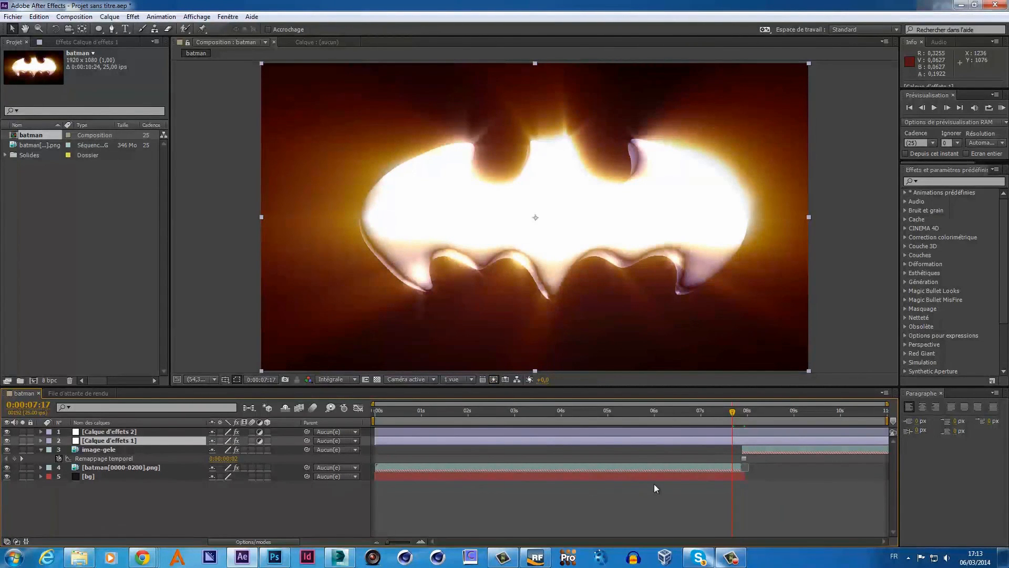
{"action": "left_click_drag", "start_coordinate": [746, 476], "coordinate": [889, 476]}
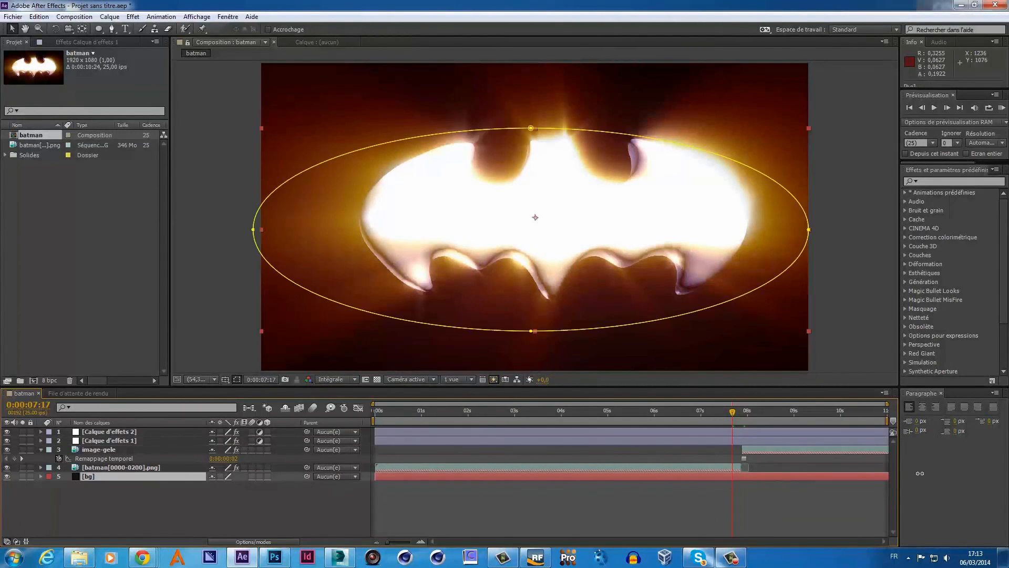
{"action": "mouse_move", "coordinate": [734, 412]}
{"action": "left_mouse_down"}
{"action": "mouse_move", "coordinate": [846, 417]}
{"action": "mouse_move", "coordinate": [624, 435]}
{"action": "mouse_move", "coordinate": [742, 428]}
{"action": "left_mouse_up"}
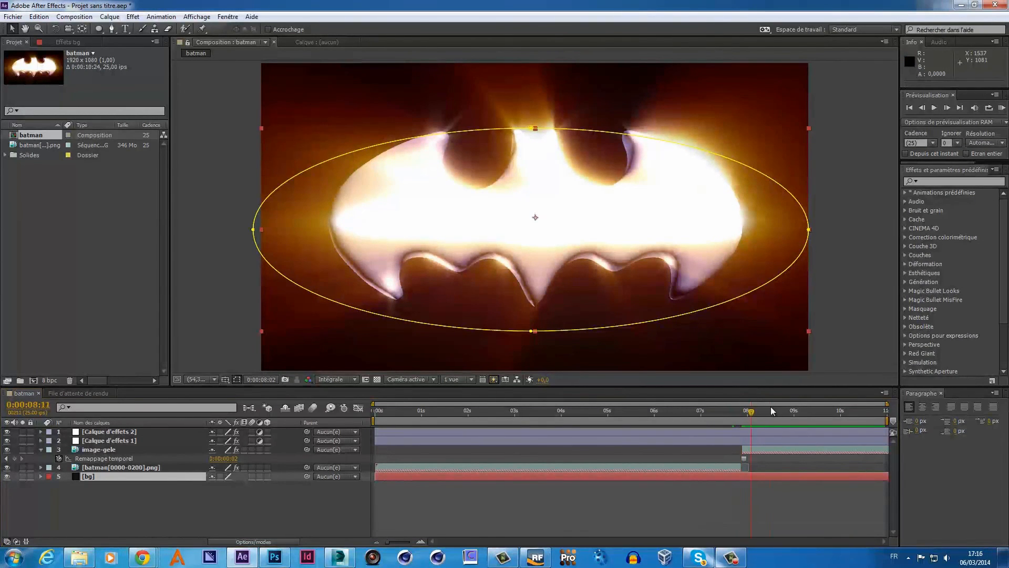
{"action": "left_click_drag", "start_coordinate": [743, 411], "coordinate": [711, 417]}
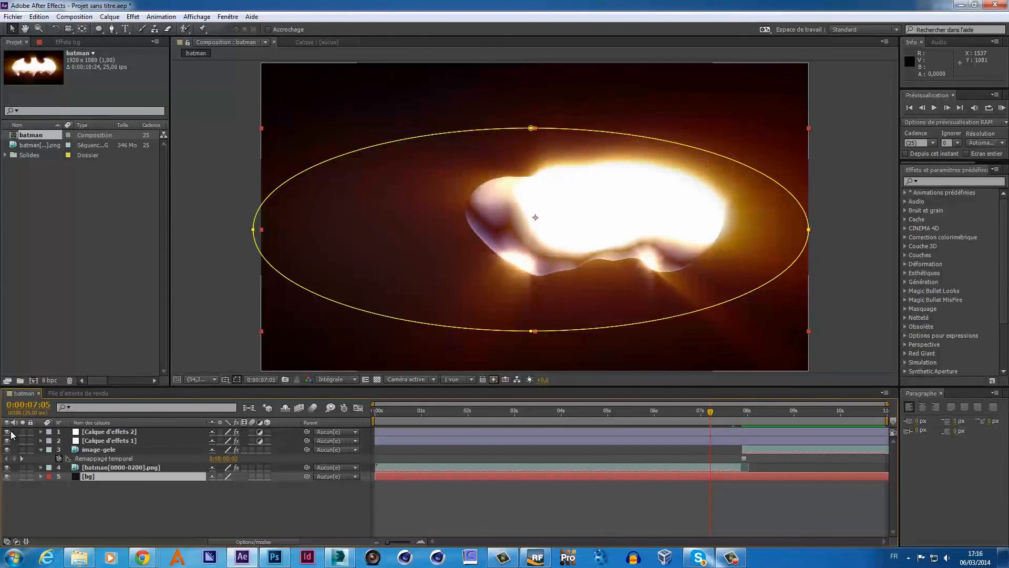
{"action": "left_click", "coordinate": [8, 432]}
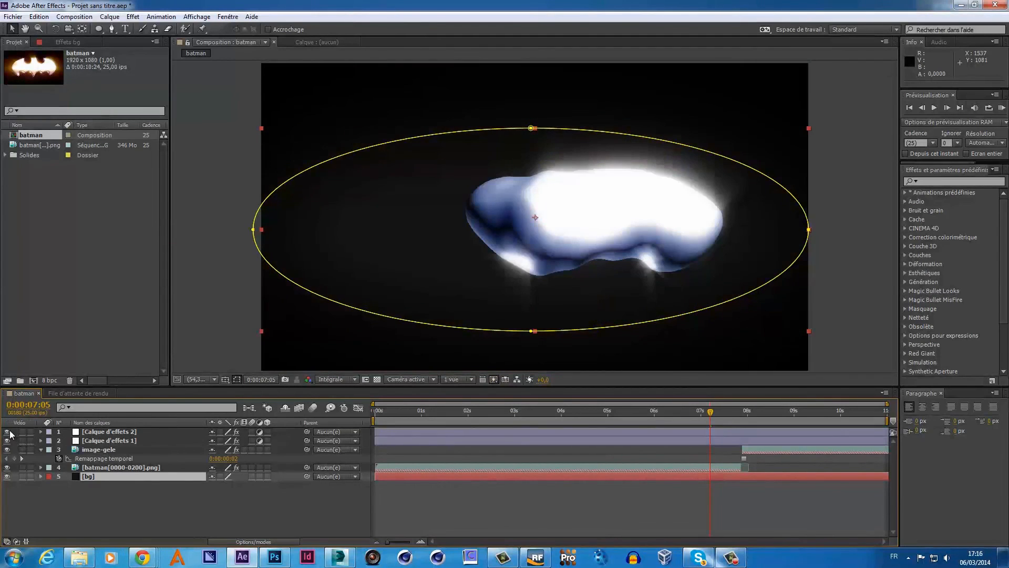
{"action": "left_click", "coordinate": [8, 432]}
{"action": "left_click", "coordinate": [89, 432]}
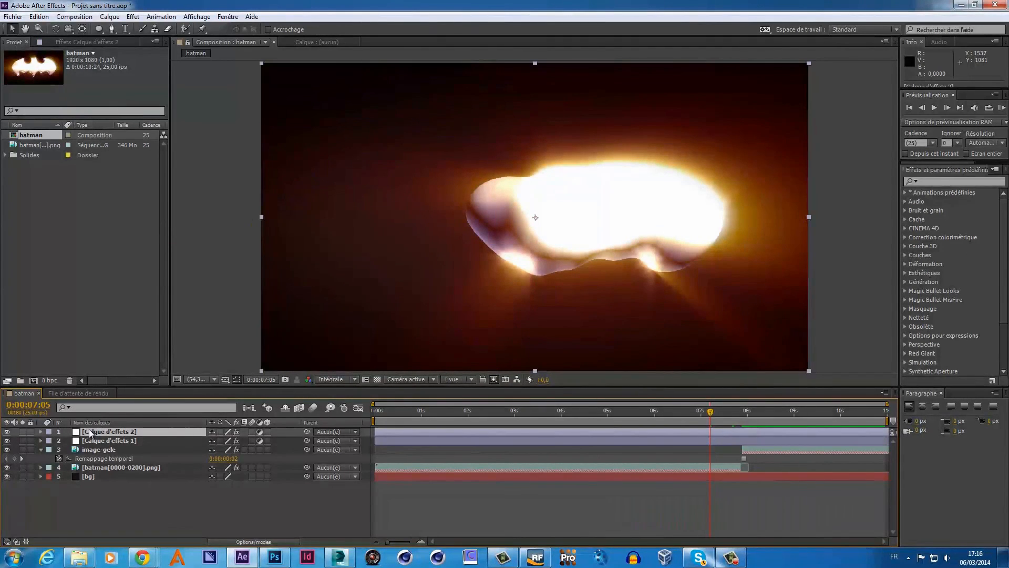
- Rename the top Shine adjustment layer to 'shine-effect'
{"action": "left_click", "coordinate": [85, 42]}
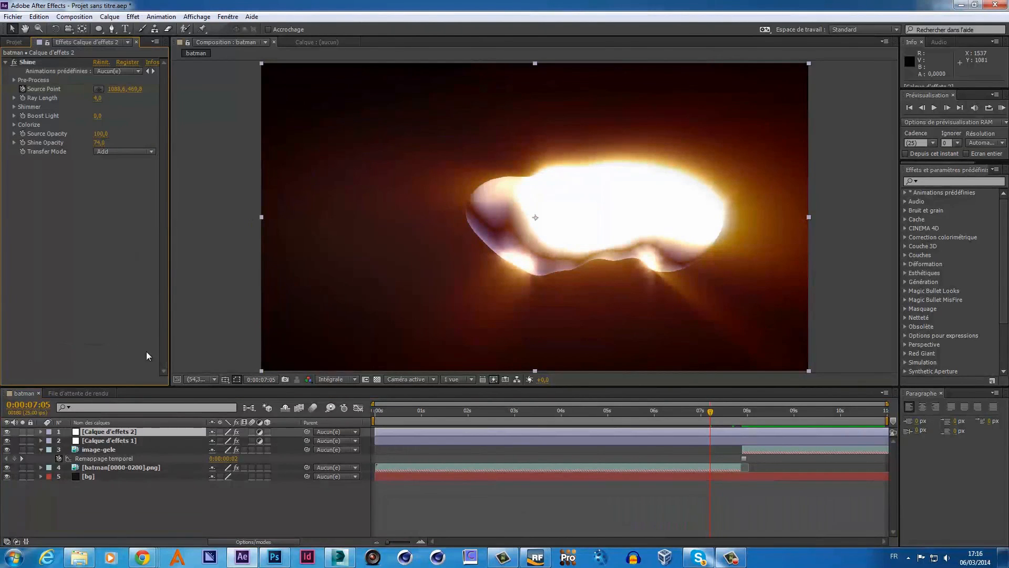
{"action": "right_click", "coordinate": [113, 433]}
{"action": "left_click", "coordinate": [138, 427]}
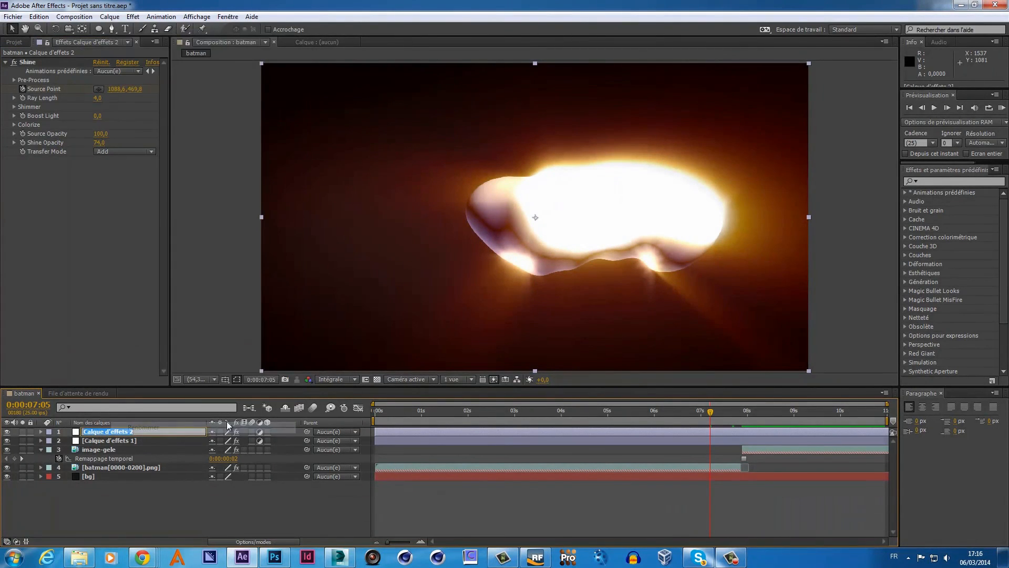
{"action": "key", "text": "BackSpace"}
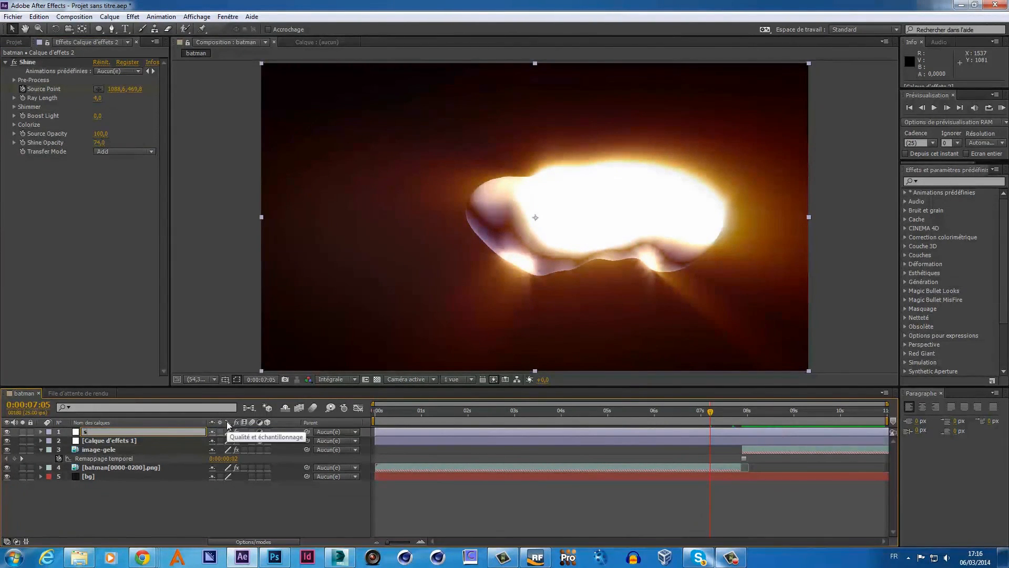
{"action": "type", "text": "shine-effect"}
{"action": "key", "text": "Return"}
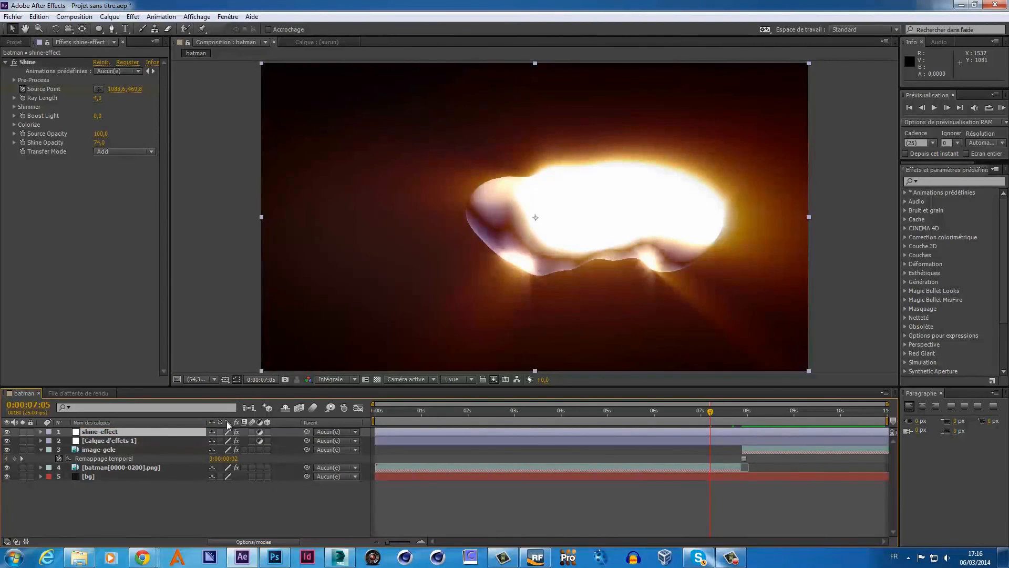
- Rename the Starglow adjustment layer to 'starglow-effect'
{"action": "left_click", "coordinate": [128, 441]}
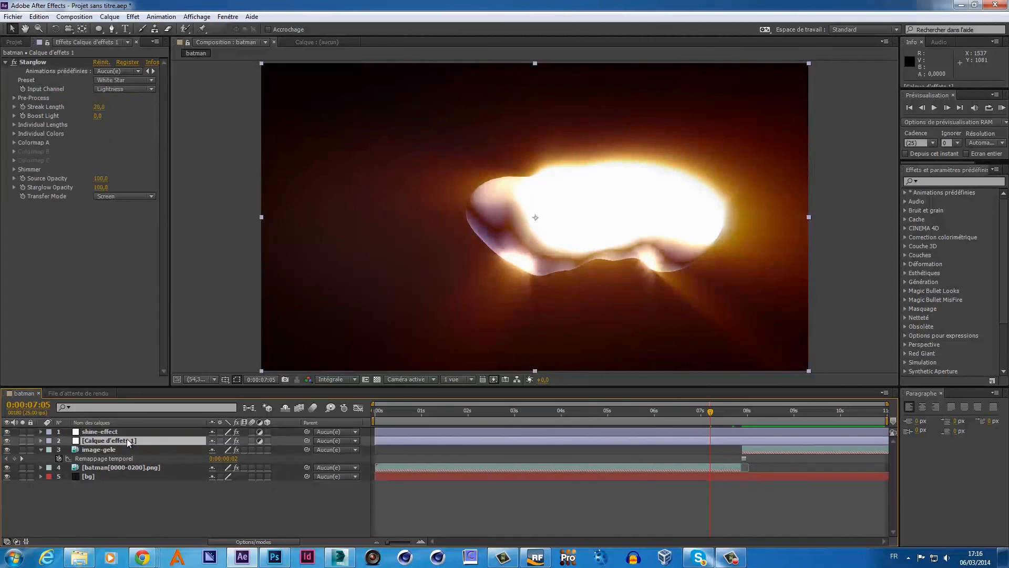
{"action": "right_click", "coordinate": [128, 441]}
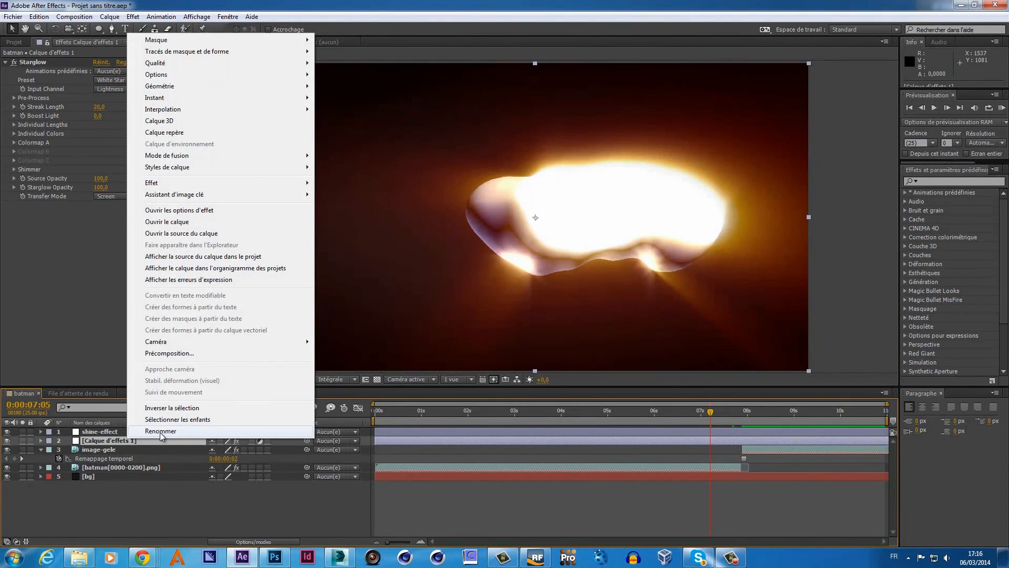
{"action": "left_click", "coordinate": [160, 433]}
{"action": "type", "text": "sta"}
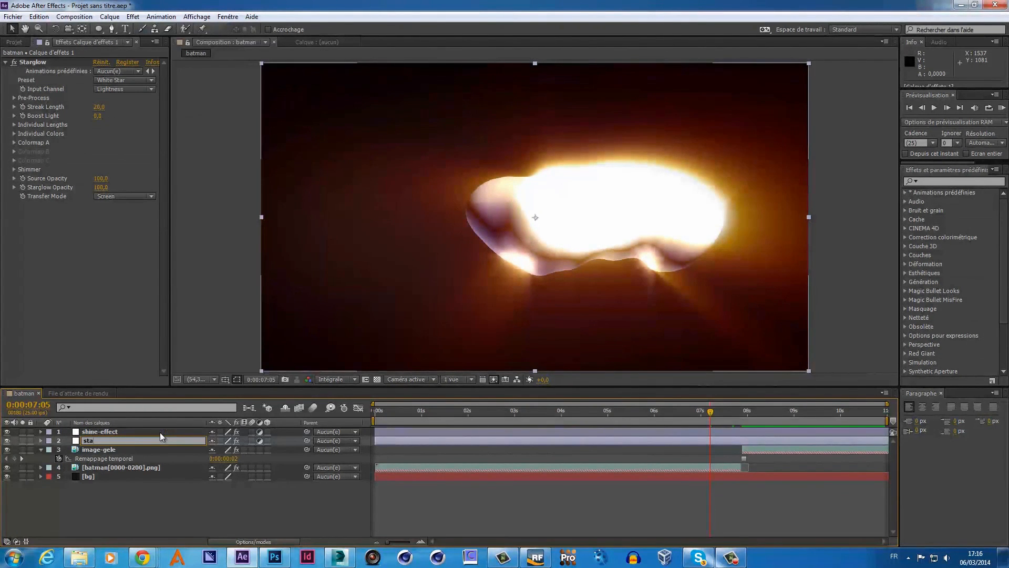
{"action": "type", "text": "rglow-effect"}
{"action": "key", "text": "Return"}
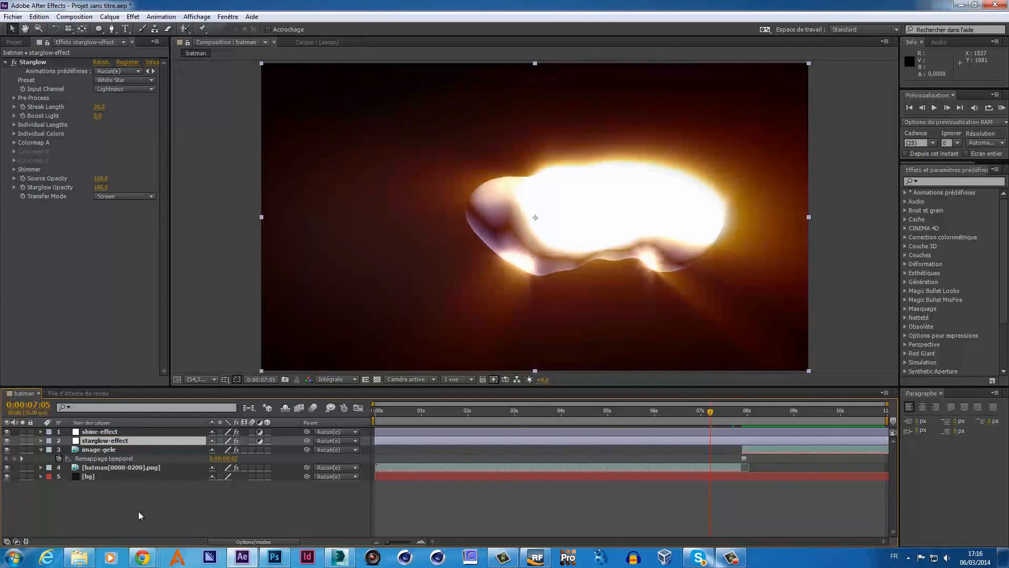
- Advance shine-effect to the full bat logo and try a Source Point pick, then cancel it
{"action": "left_click", "coordinate": [119, 432]}
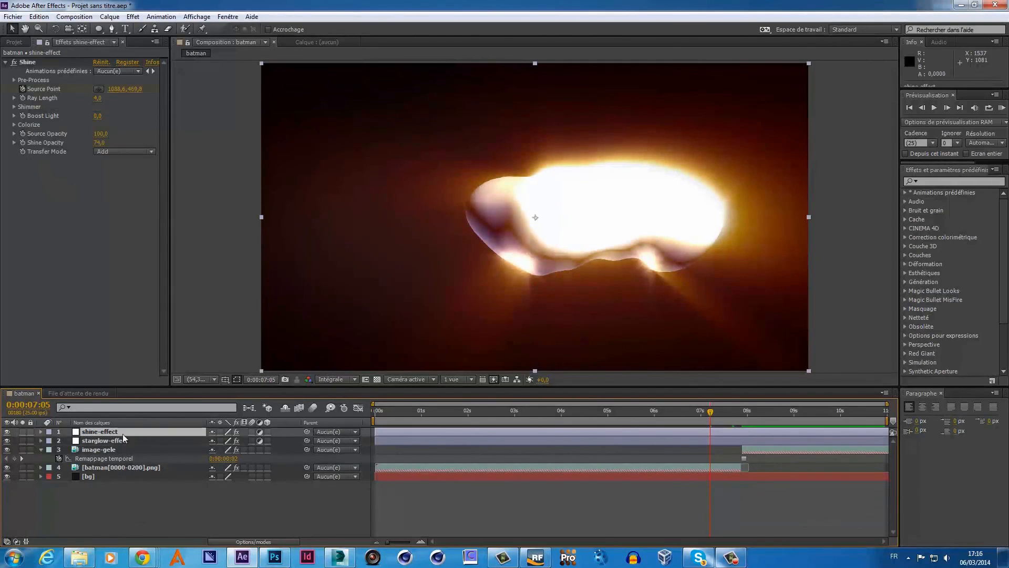
{"action": "left_click", "coordinate": [713, 414]}
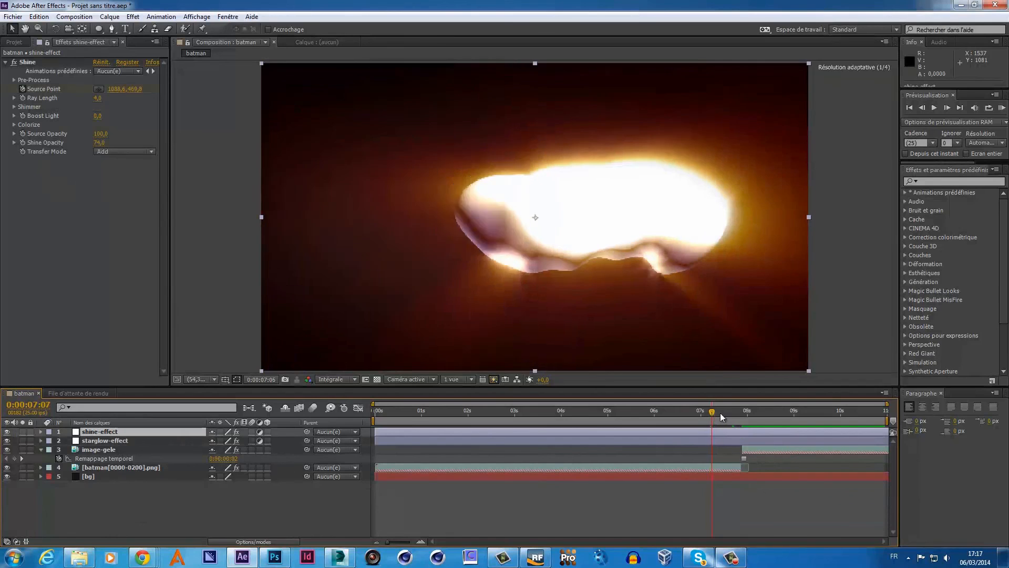
{"action": "left_click_drag", "start_coordinate": [720, 413], "coordinate": [750, 413]}
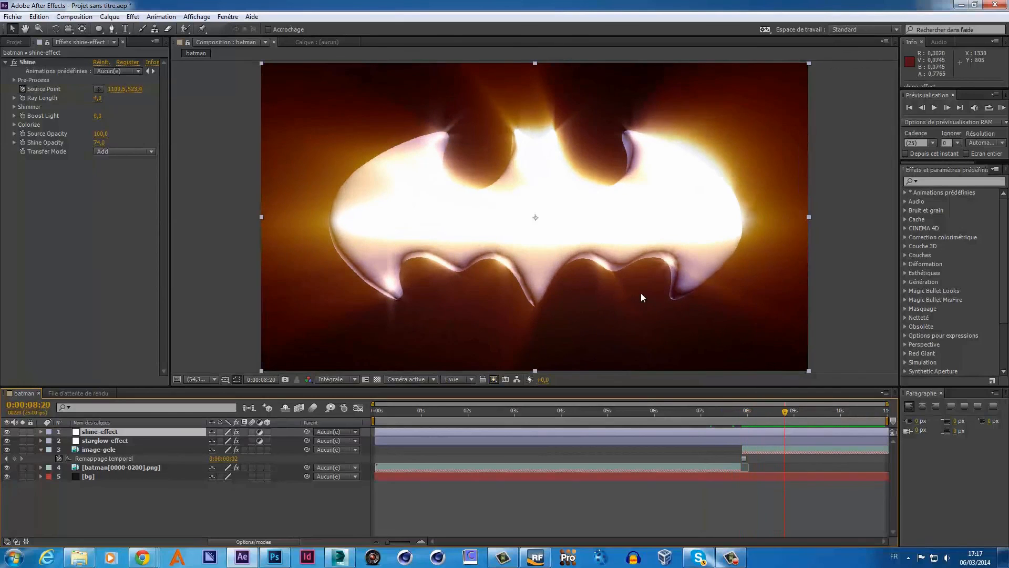
{"action": "left_click", "coordinate": [41, 88]}
{"action": "left_click", "coordinate": [101, 90]}
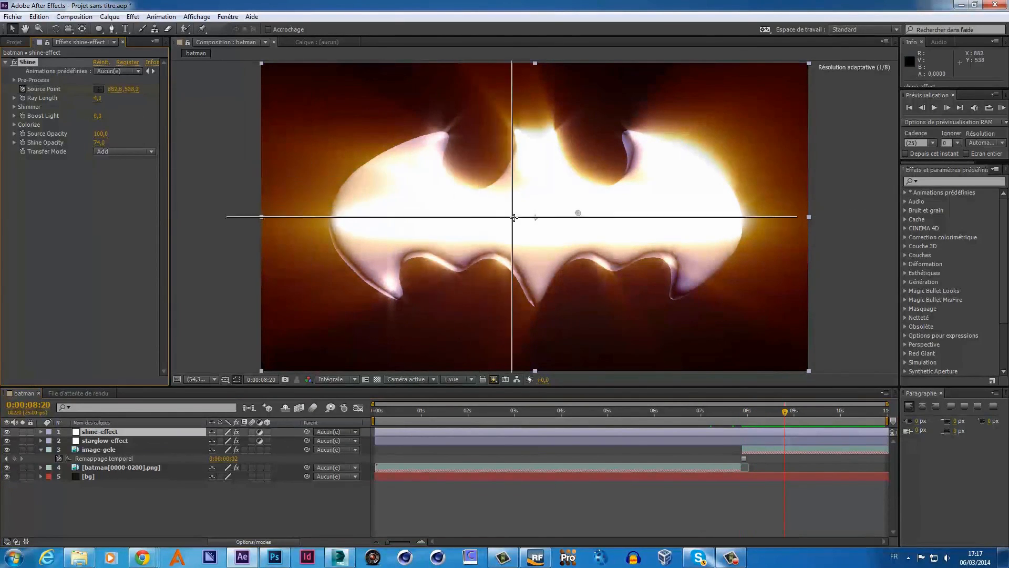
{"action": "left_click", "coordinate": [784, 412]}
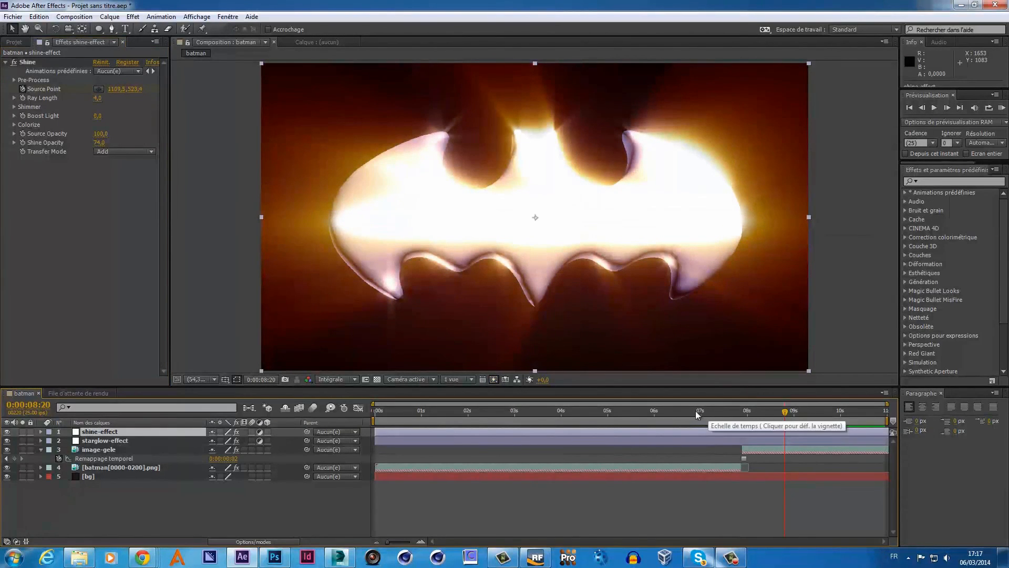
{"action": "left_click_drag", "start_coordinate": [785, 411], "coordinate": [763, 422]}
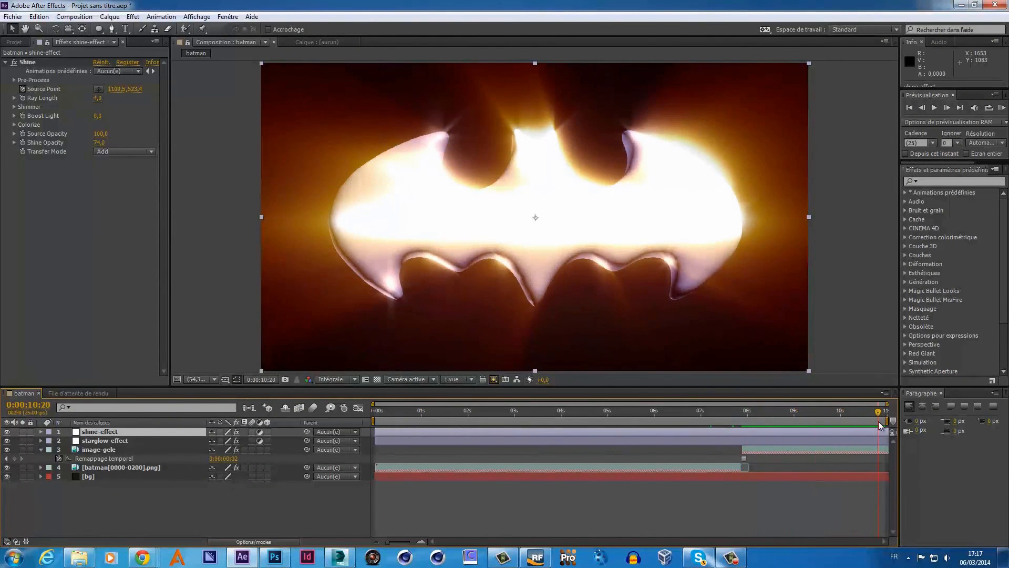
- At the final frames, place the Shine source point just below the bat's centre
{"action": "left_click_drag", "start_coordinate": [879, 424], "coordinate": [884, 425]}
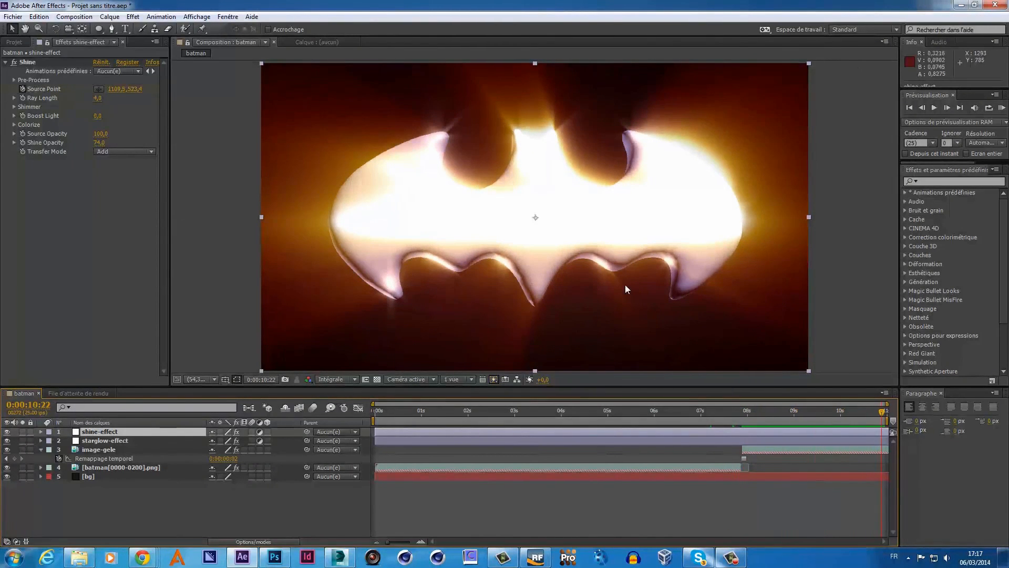
{"action": "left_click", "coordinate": [98, 89]}
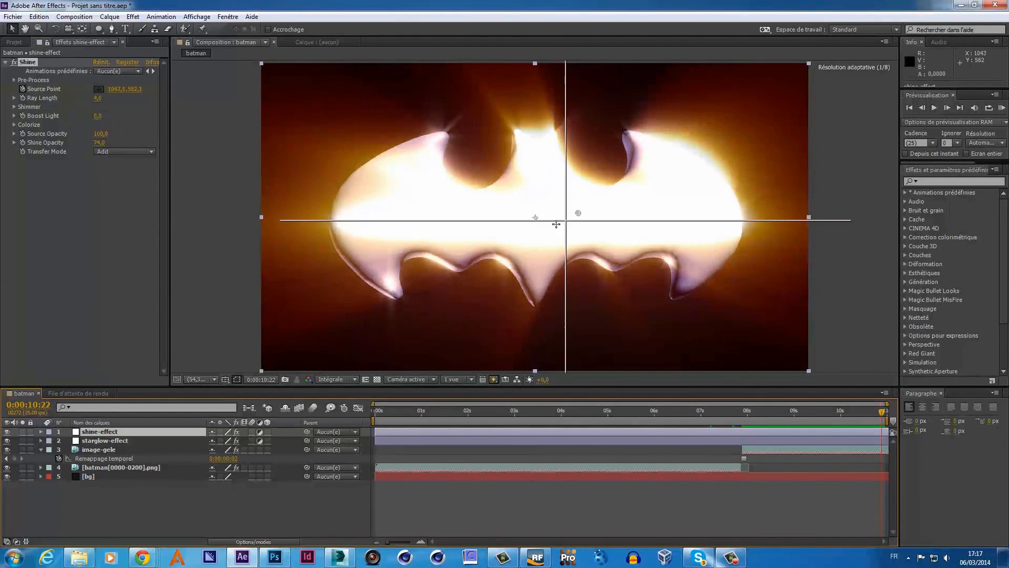
{"action": "left_click", "coordinate": [523, 246]}
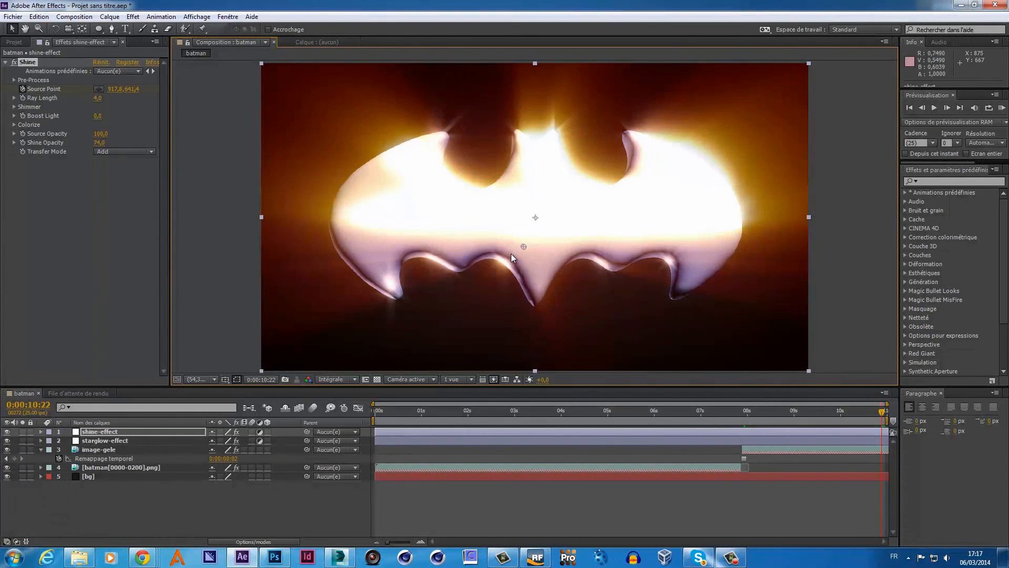
{"action": "left_click_drag", "start_coordinate": [524, 246], "coordinate": [532, 251]}
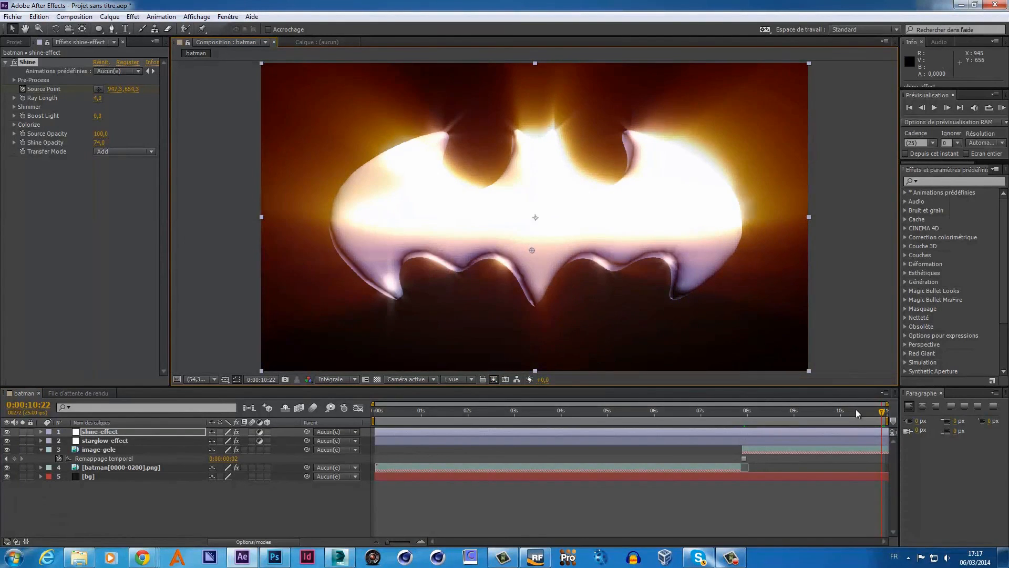
{"action": "left_click_drag", "start_coordinate": [880, 408], "coordinate": [690, 447]}
{"action": "left_click_drag", "start_coordinate": [749, 446], "coordinate": [740, 483]}
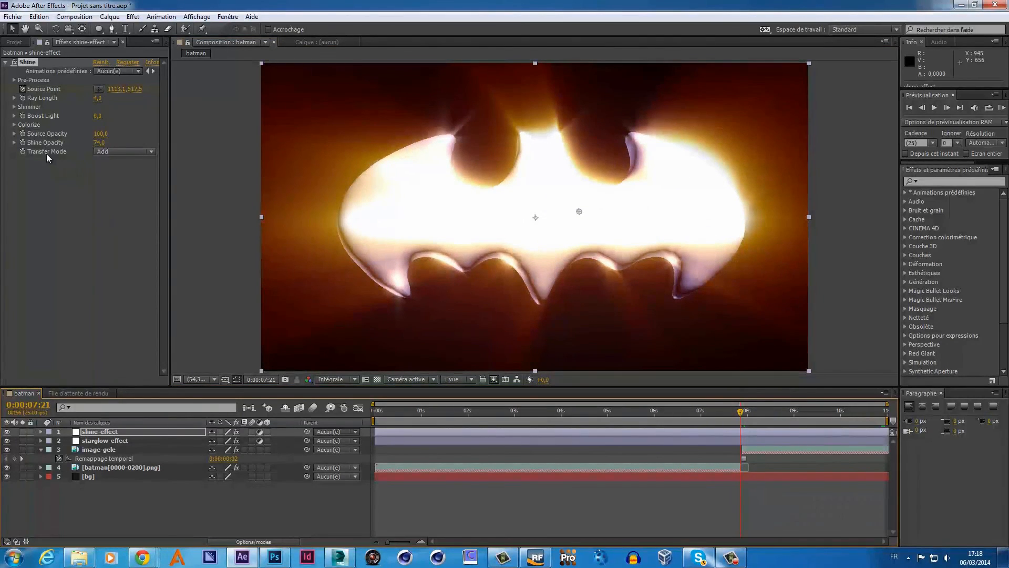
- Keyframe Shine Opacity, lowering it from 74 to about 51 near 9 seconds
{"action": "left_click", "coordinate": [22, 142]}
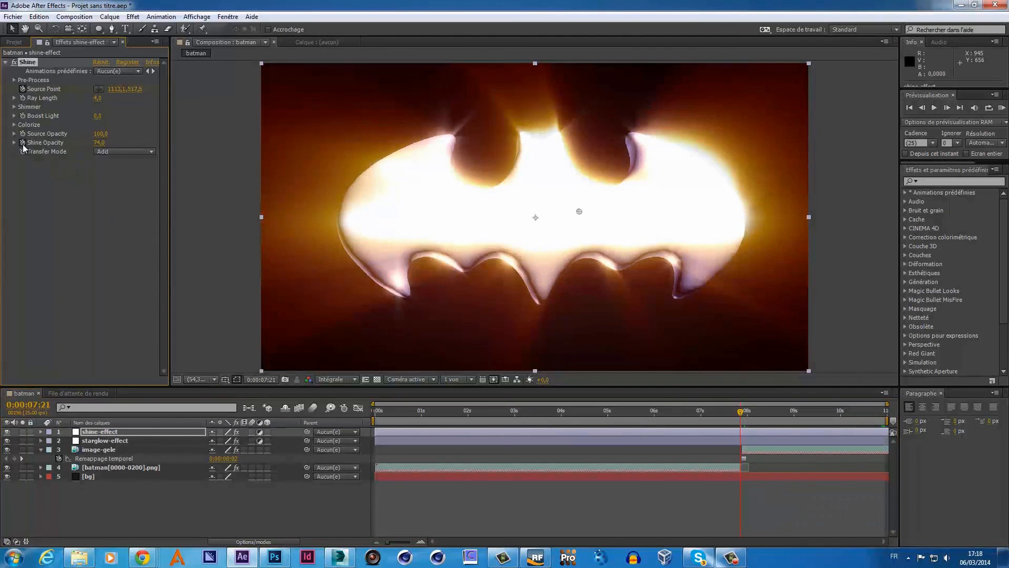
{"action": "left_click_drag", "start_coordinate": [739, 415], "coordinate": [814, 422]}
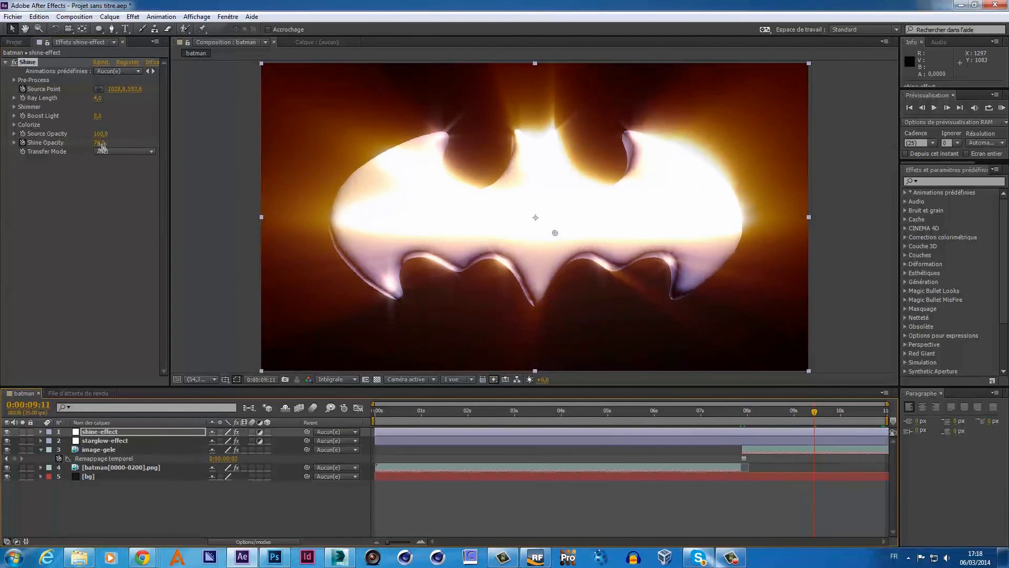
{"action": "left_click_drag", "start_coordinate": [99, 143], "coordinate": [93, 143]}
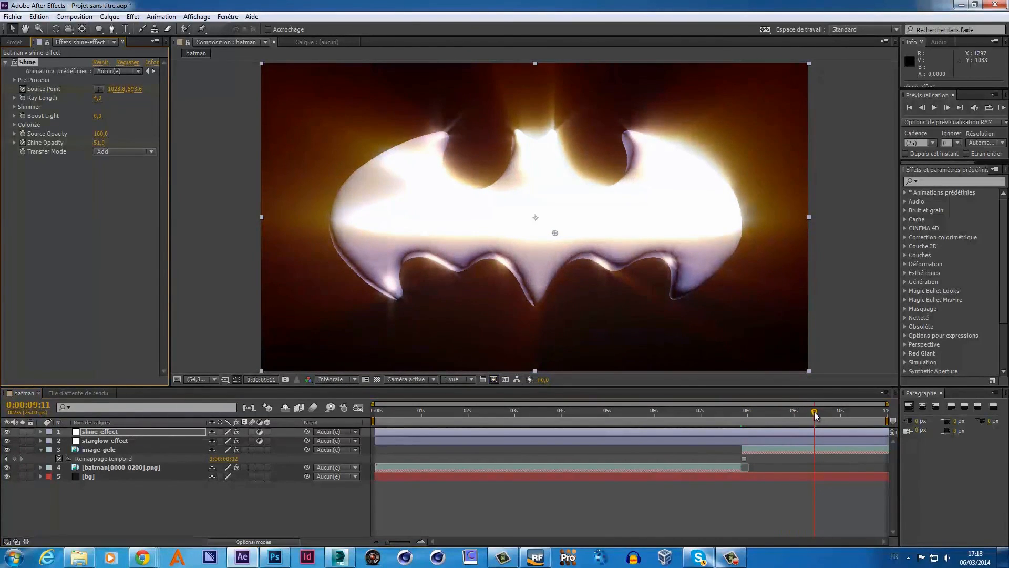
{"action": "left_click_drag", "start_coordinate": [815, 412], "coordinate": [894, 438]}
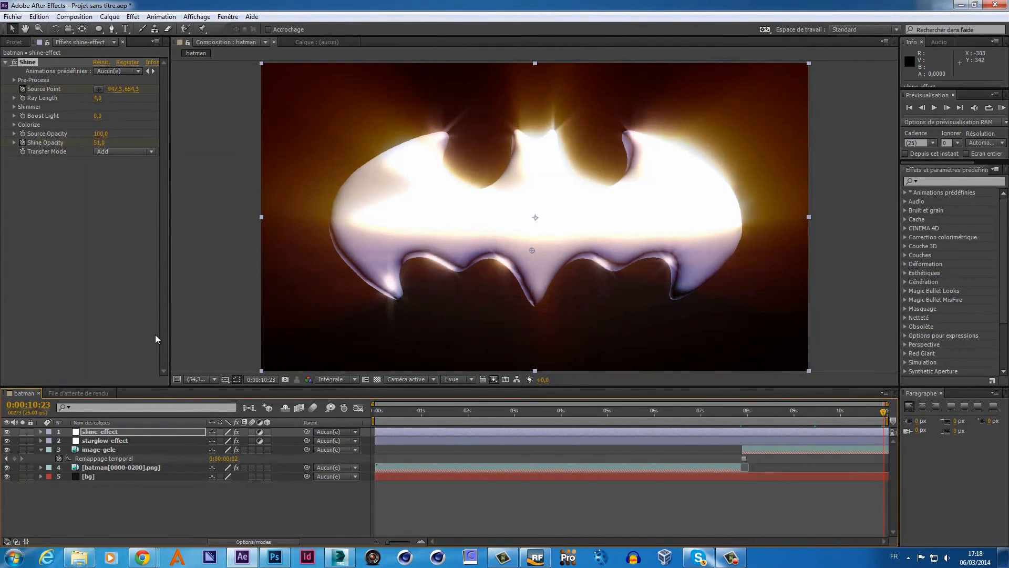
- Keyframe starglow-effect's Starglow Opacity at 7 s, lowering it from 100 to 74 near 9 s
{"action": "left_click", "coordinate": [111, 441]}
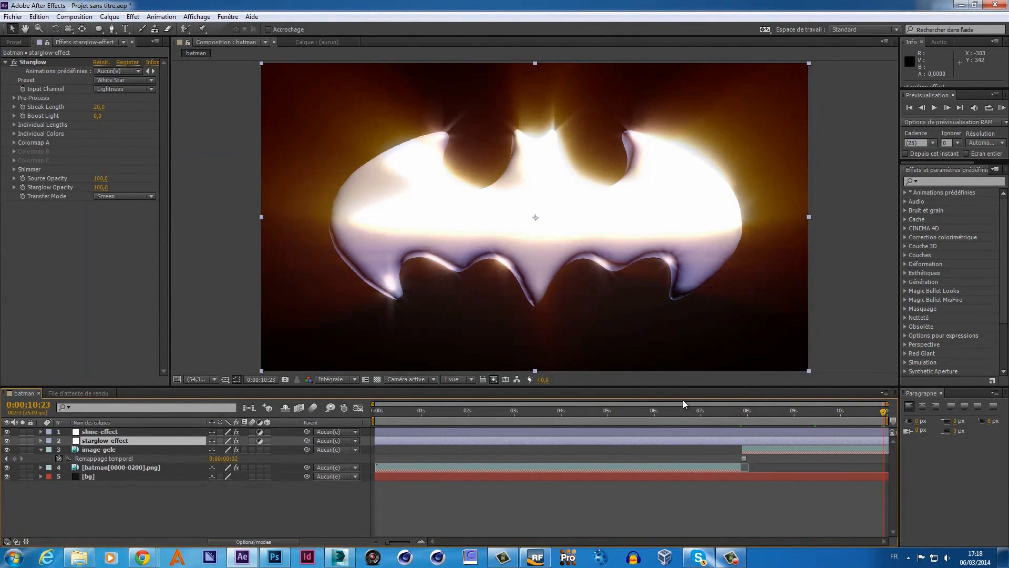
{"action": "left_click_drag", "start_coordinate": [884, 419], "coordinate": [744, 442]}
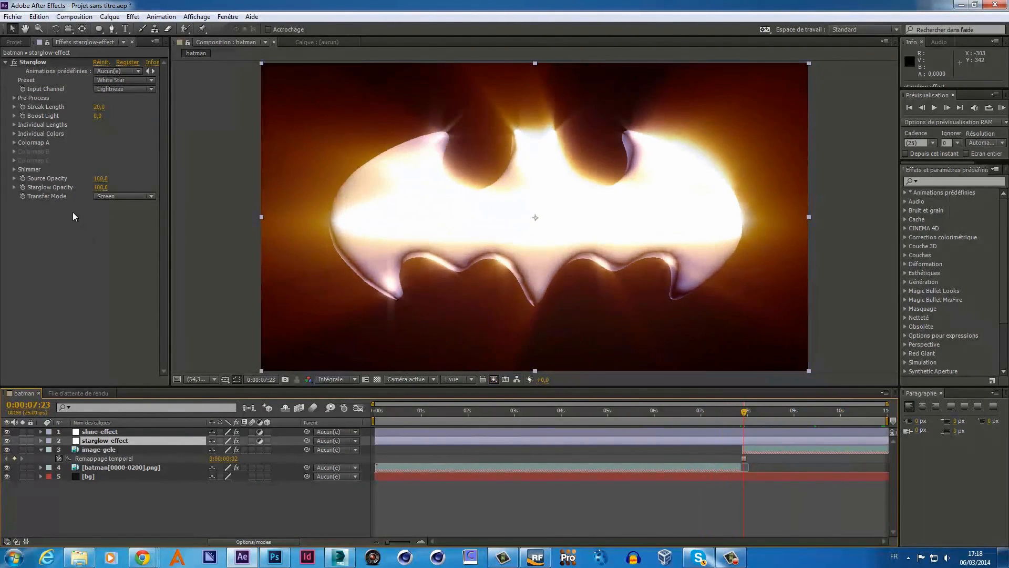
{"action": "left_click", "coordinate": [22, 188]}
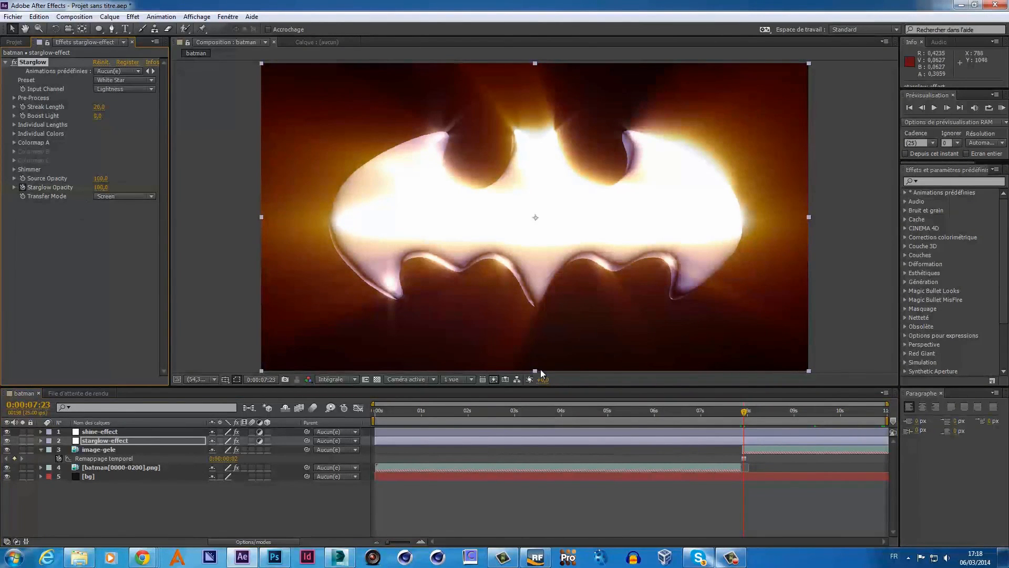
{"action": "left_click_drag", "start_coordinate": [744, 416], "coordinate": [809, 419]}
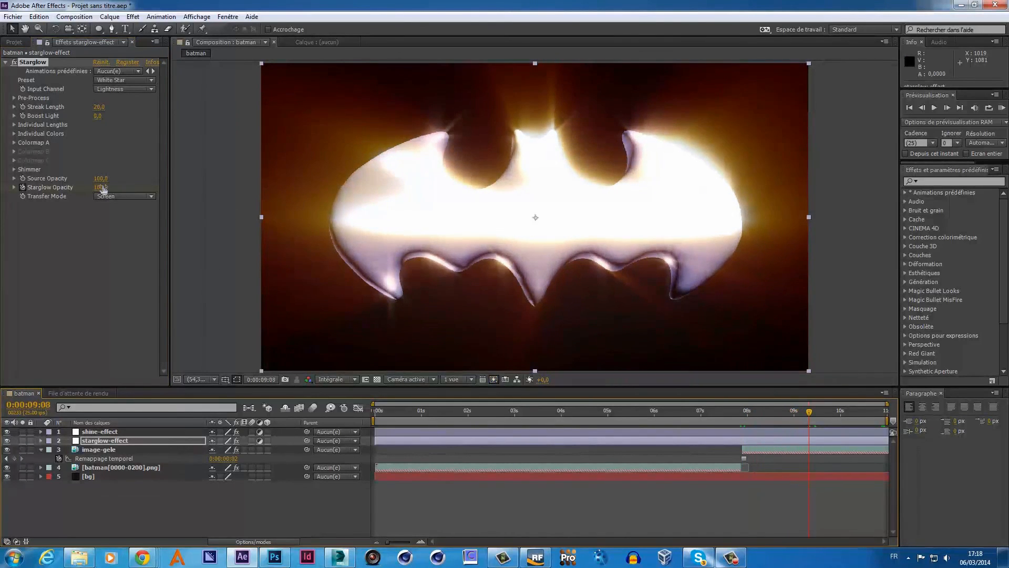
{"action": "mouse_move", "coordinate": [100, 188]}
{"action": "left_mouse_down"}
{"action": "mouse_move", "coordinate": [74, 183]}
{"action": "mouse_move", "coordinate": [86, 187]}
{"action": "left_mouse_up"}
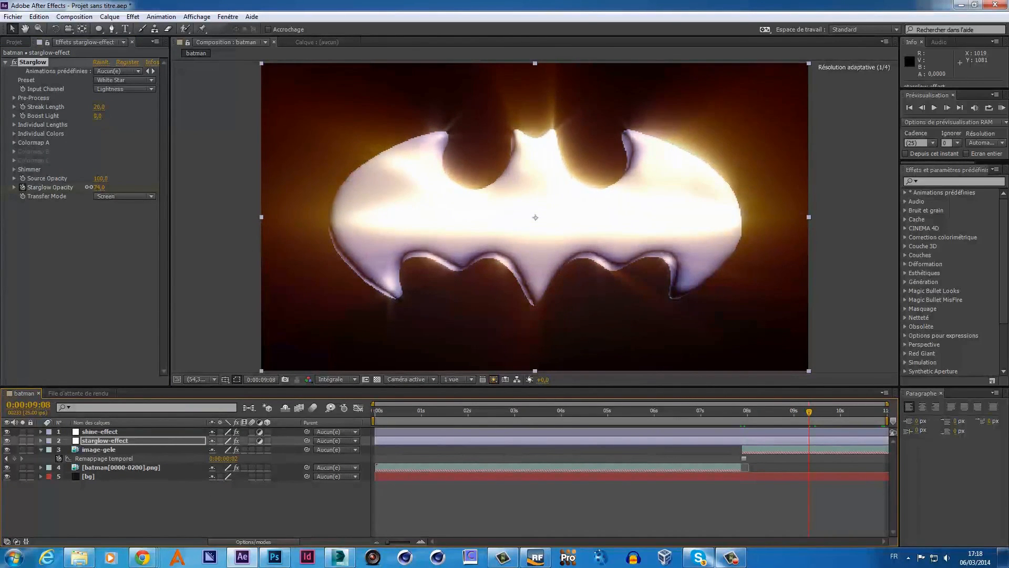
{"action": "left_click_drag", "start_coordinate": [830, 412], "coordinate": [895, 412]}
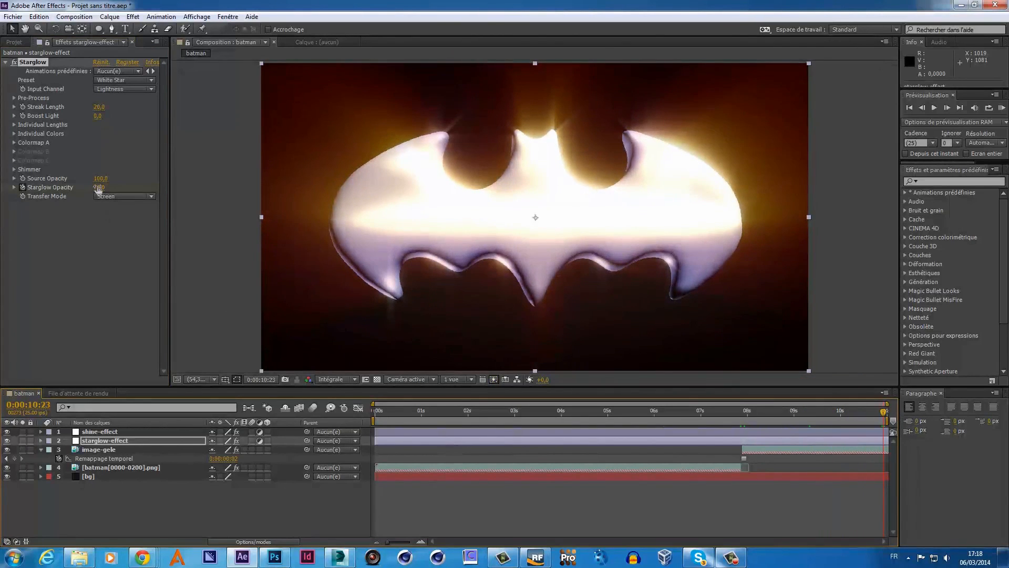
- At the composition end, lower Starglow Opacity further to 60
{"action": "left_click_drag", "start_coordinate": [98, 186], "coordinate": [90, 186]}
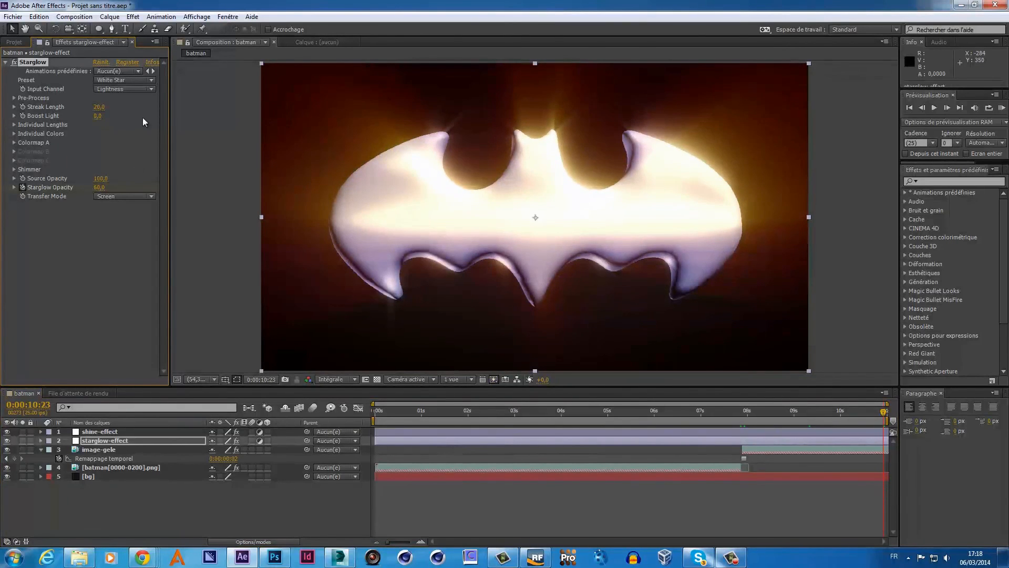
- After trying White Cross, Red and White H, set Starglow to Warm Star 2 with slightly raised Boost Light
{"action": "left_click", "coordinate": [152, 80]}
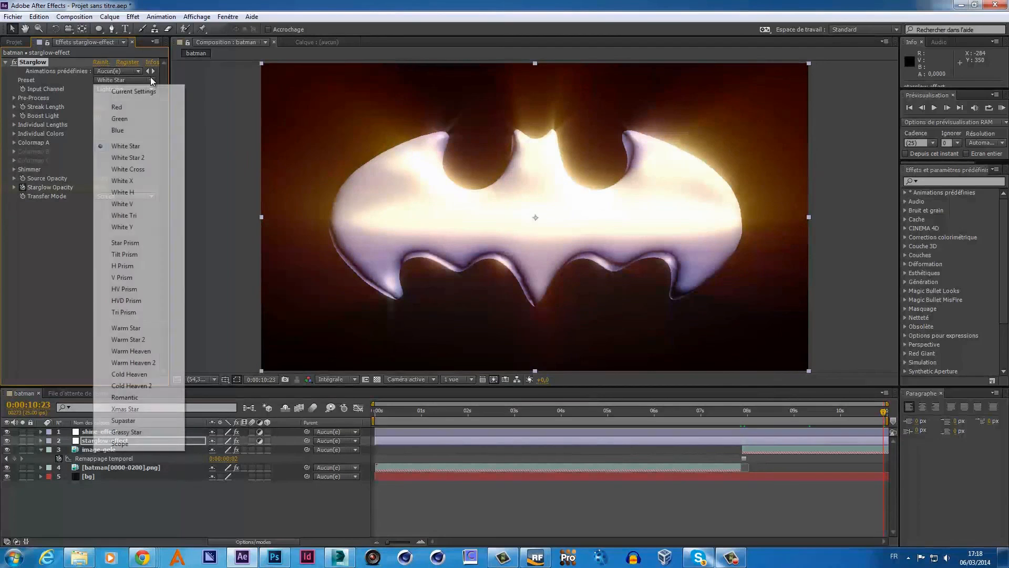
{"action": "left_click", "coordinate": [128, 169]}
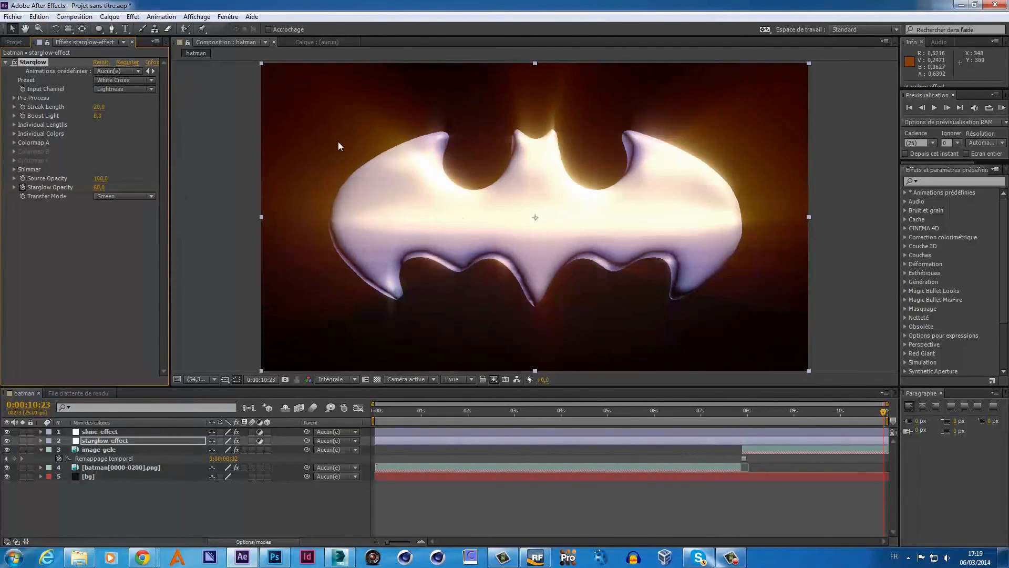
{"action": "left_click", "coordinate": [131, 81]}
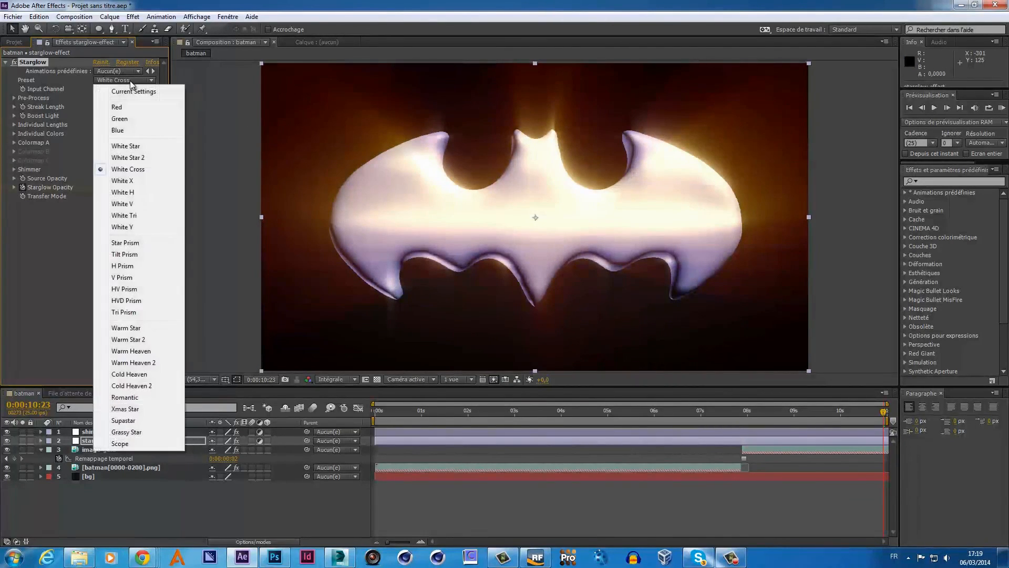
{"action": "left_click", "coordinate": [128, 106]}
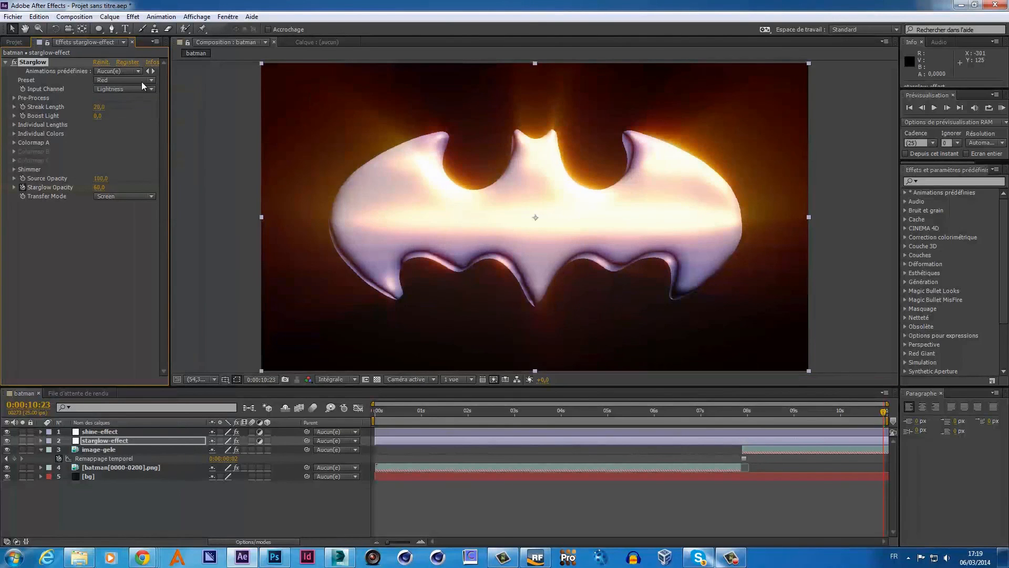
{"action": "left_click", "coordinate": [140, 81]}
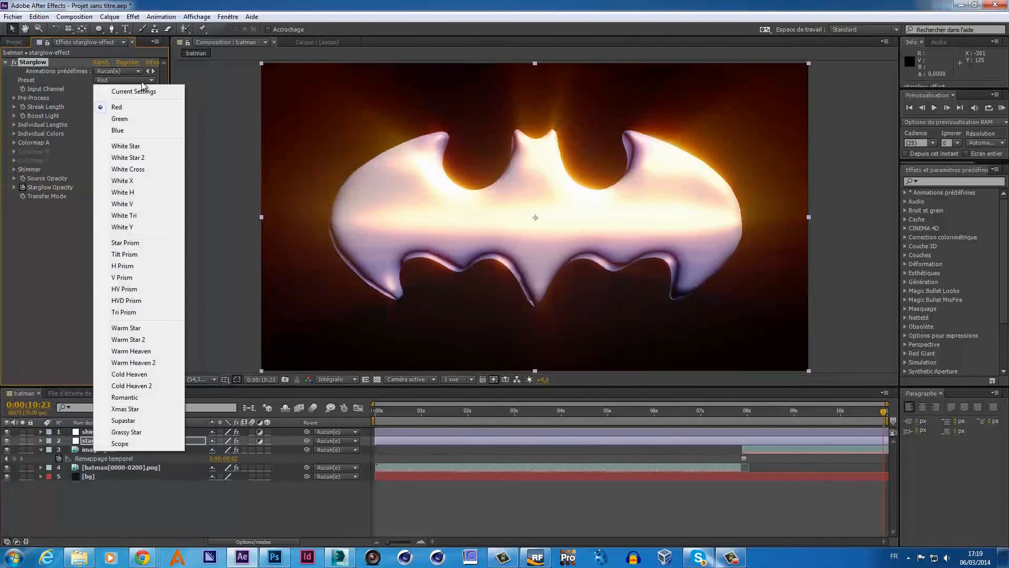
{"action": "left_click", "coordinate": [140, 192]}
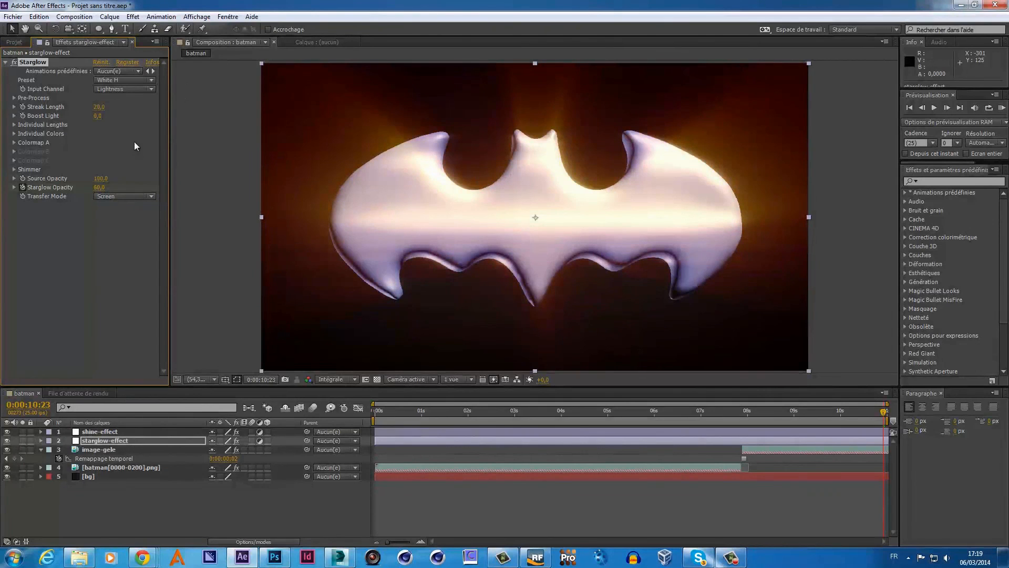
{"action": "left_click", "coordinate": [140, 80]}
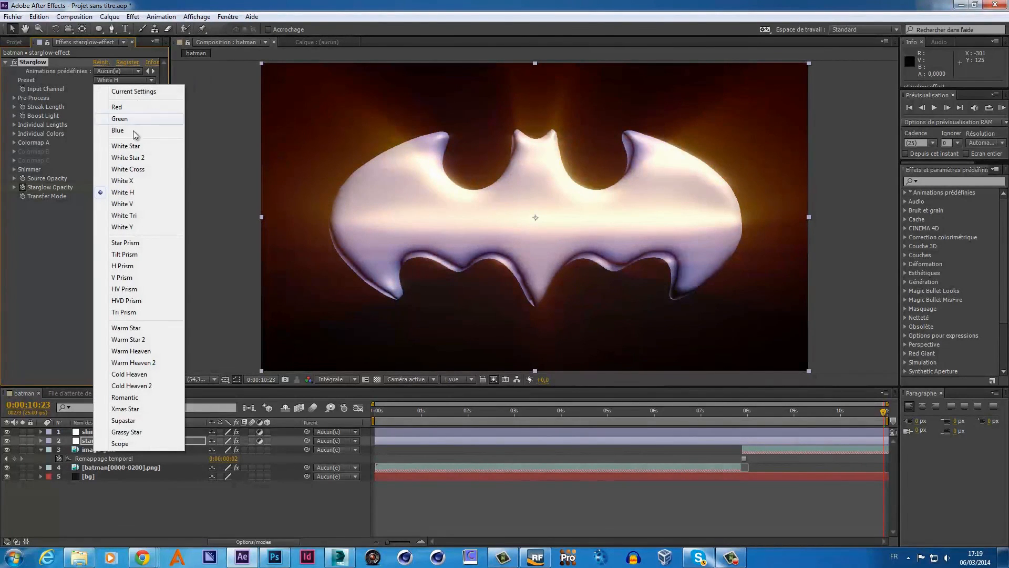
{"action": "left_click", "coordinate": [151, 339]}
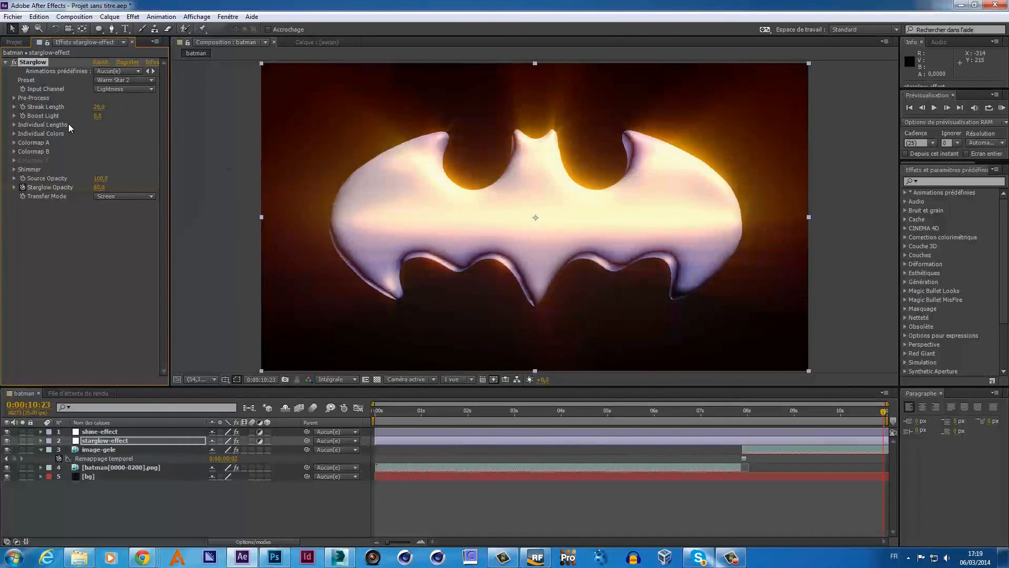
{"action": "mouse_move", "coordinate": [96, 115]}
{"action": "left_mouse_down"}
{"action": "mouse_move", "coordinate": [110, 112]}
{"action": "mouse_move", "coordinate": [98, 114]}
{"action": "left_mouse_up"}
- Set Starglow's input channel to Lightness, after trying Luminance and Red
{"action": "left_click", "coordinate": [152, 90]}
{"action": "left_click", "coordinate": [131, 112]}
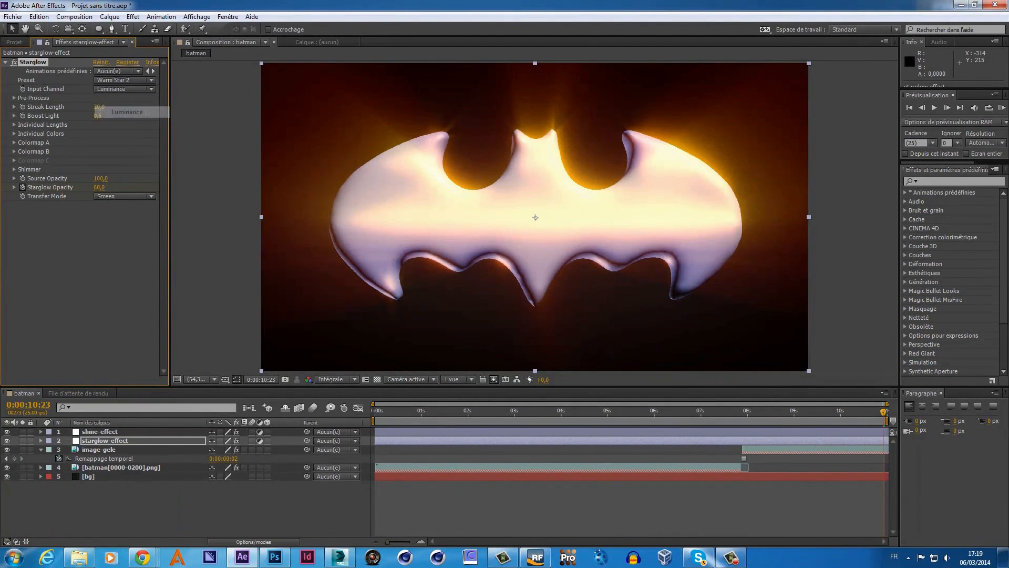
{"action": "left_click", "coordinate": [151, 90]}
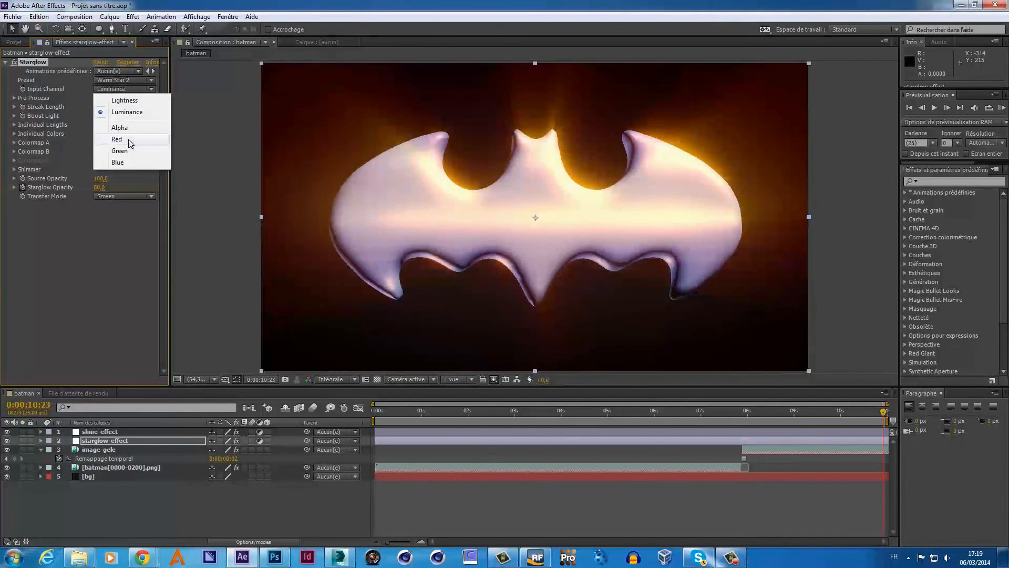
{"action": "left_click", "coordinate": [128, 140]}
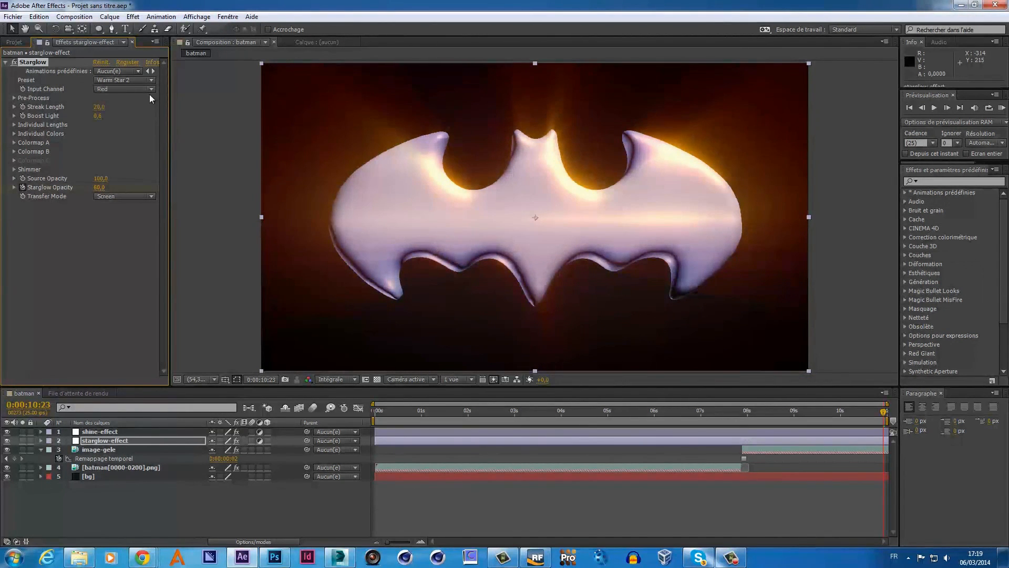
{"action": "left_click", "coordinate": [149, 90]}
{"action": "left_click", "coordinate": [138, 99]}
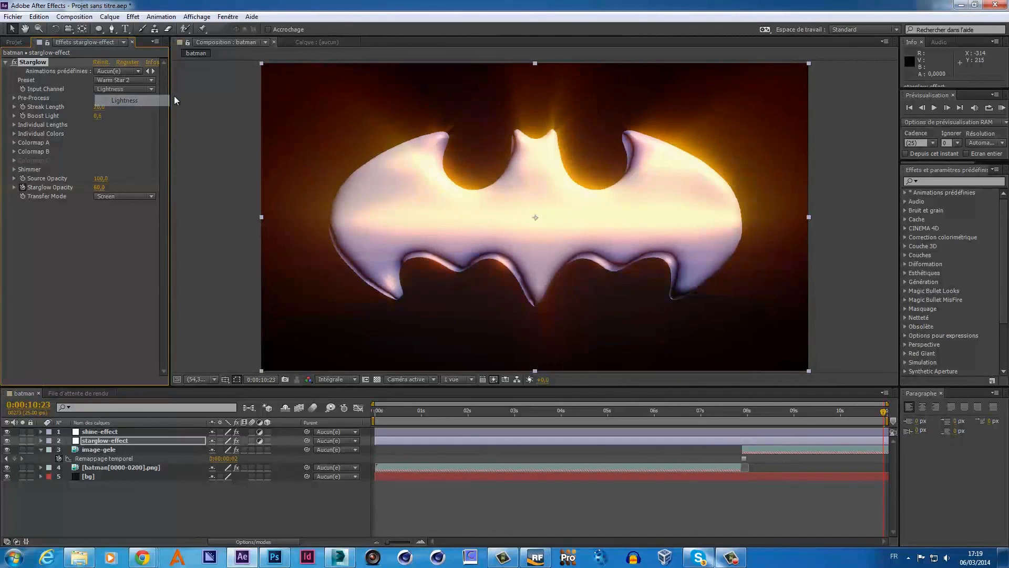
- Switch the Starglow preset to White Star 2, after trying HVD Prism and White Star
{"action": "left_click", "coordinate": [152, 80]}
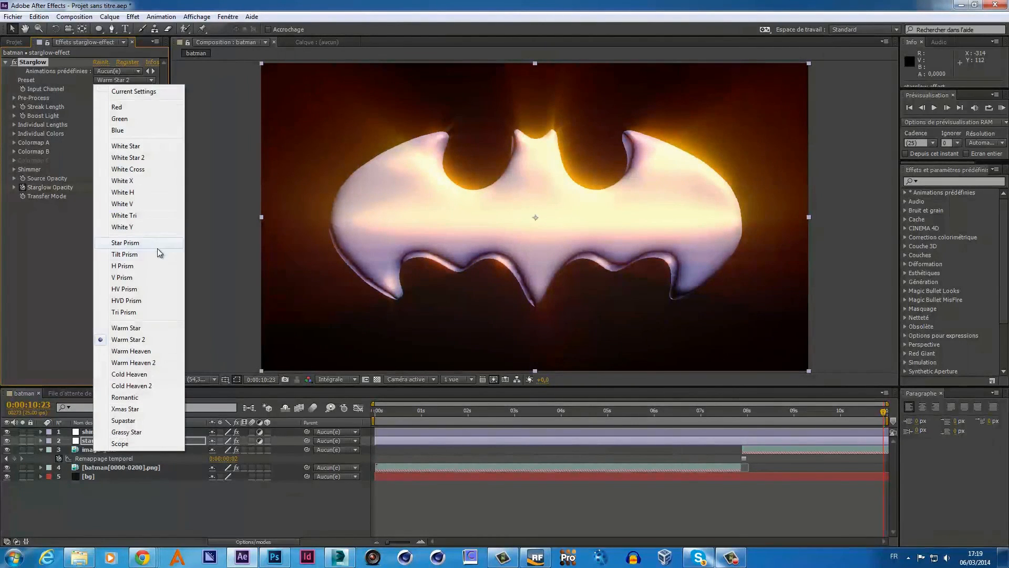
{"action": "left_click", "coordinate": [152, 300]}
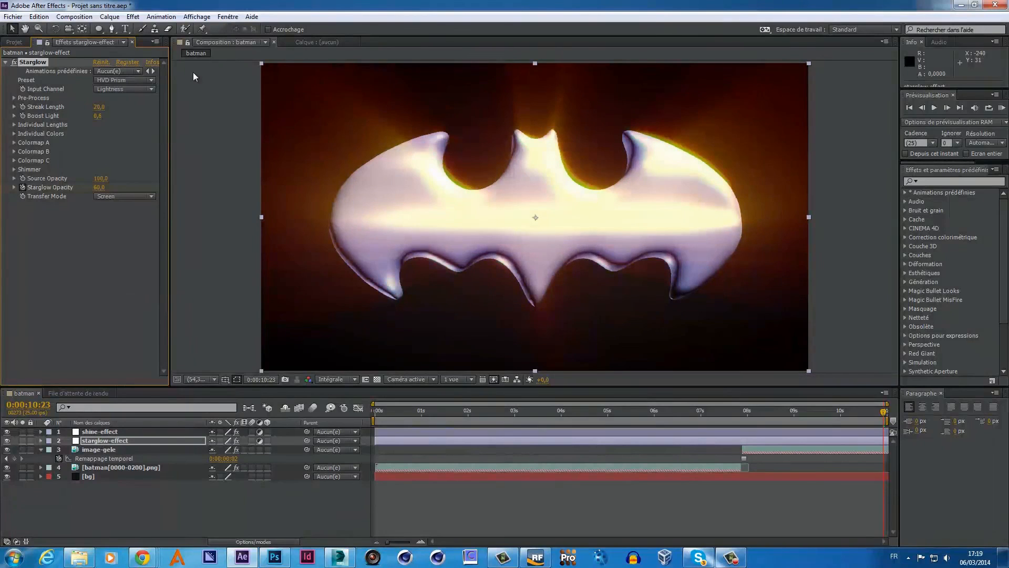
{"action": "left_click", "coordinate": [151, 79]}
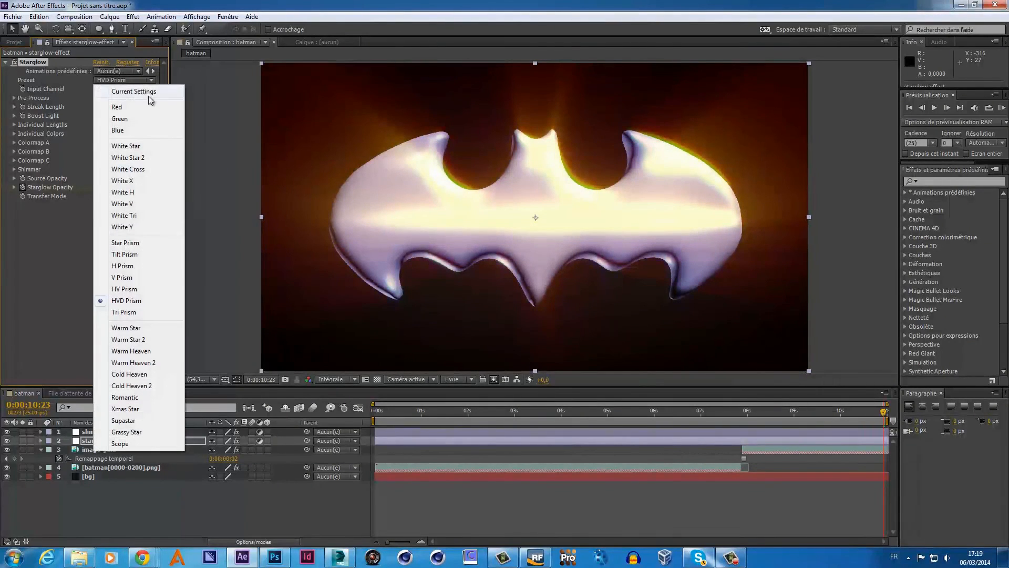
{"action": "left_click", "coordinate": [142, 146]}
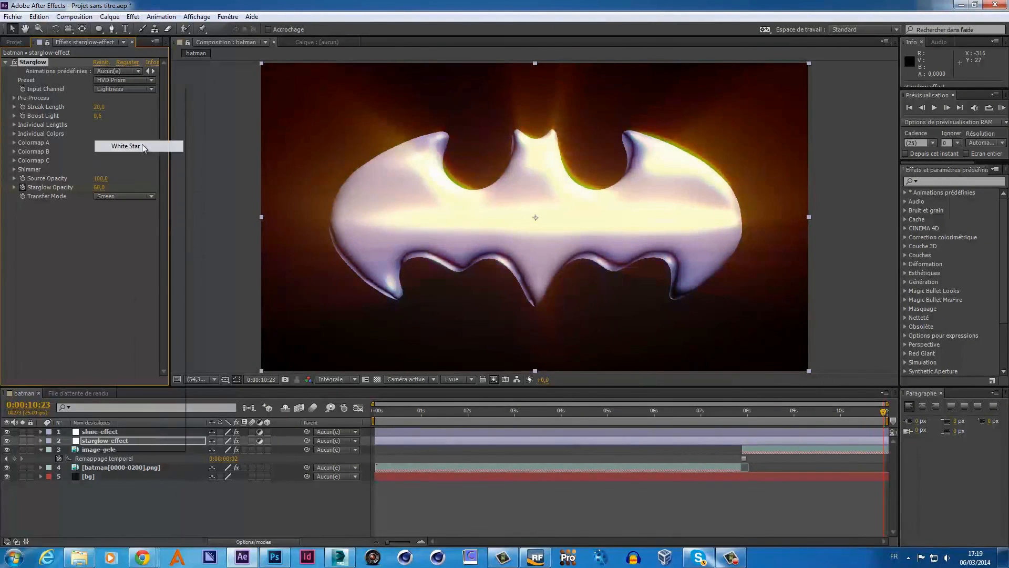
{"action": "left_click", "coordinate": [154, 80]}
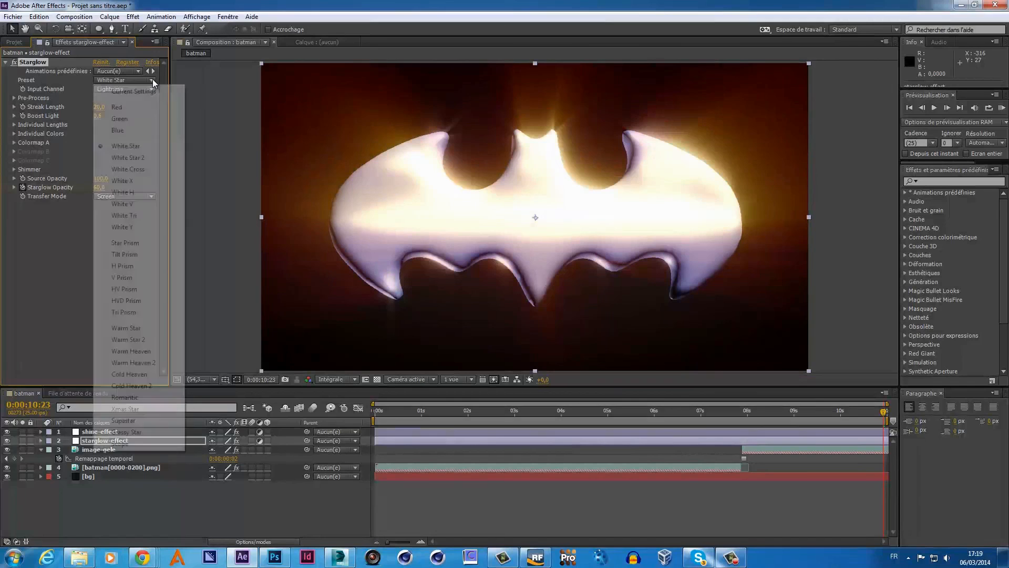
{"action": "left_click", "coordinate": [147, 155]}
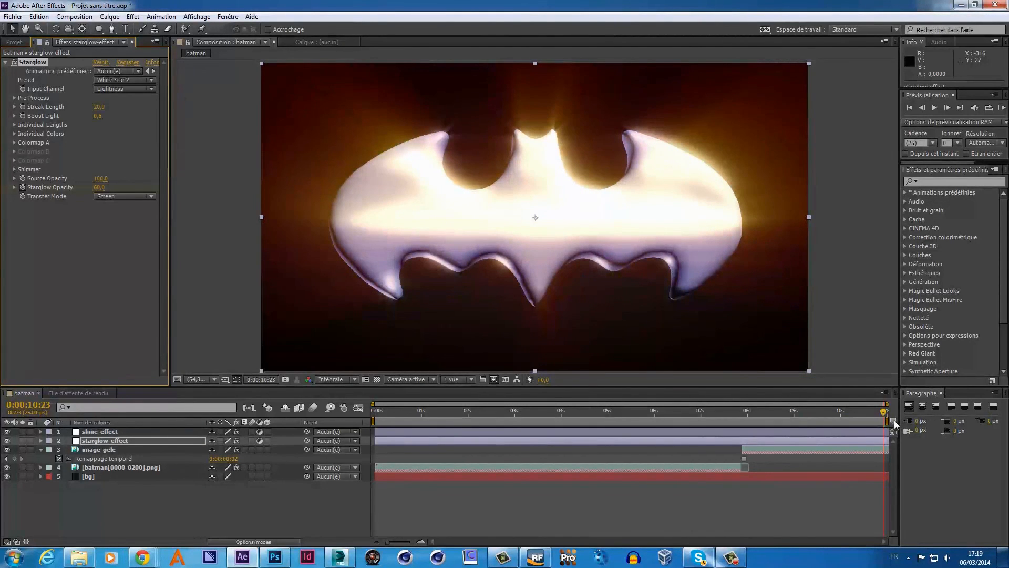
{"action": "left_click_drag", "start_coordinate": [886, 415], "coordinate": [887, 445]}
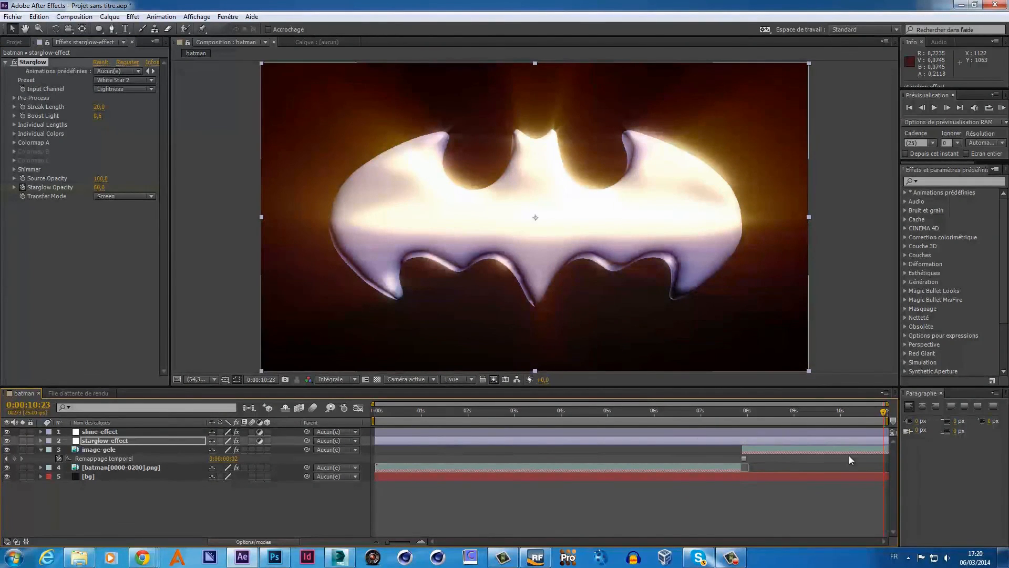
{"action": "mouse_move", "coordinate": [885, 412]}
{"action": "left_mouse_down"}
{"action": "mouse_move", "coordinate": [719, 425]}
{"action": "mouse_move", "coordinate": [891, 429]}
{"action": "left_mouse_up"}
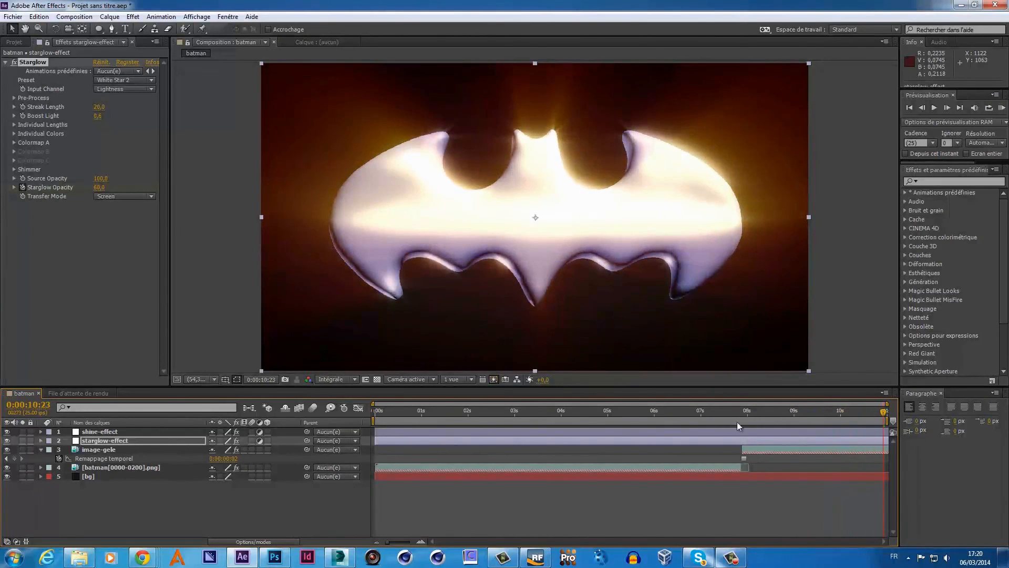
{"action": "left_click", "coordinate": [20, 41]}
- Change the batman composition's duration from 0:00:10:24 to 0:00:13:24 in Composition Settings
{"action": "right_click", "coordinate": [37, 134]}
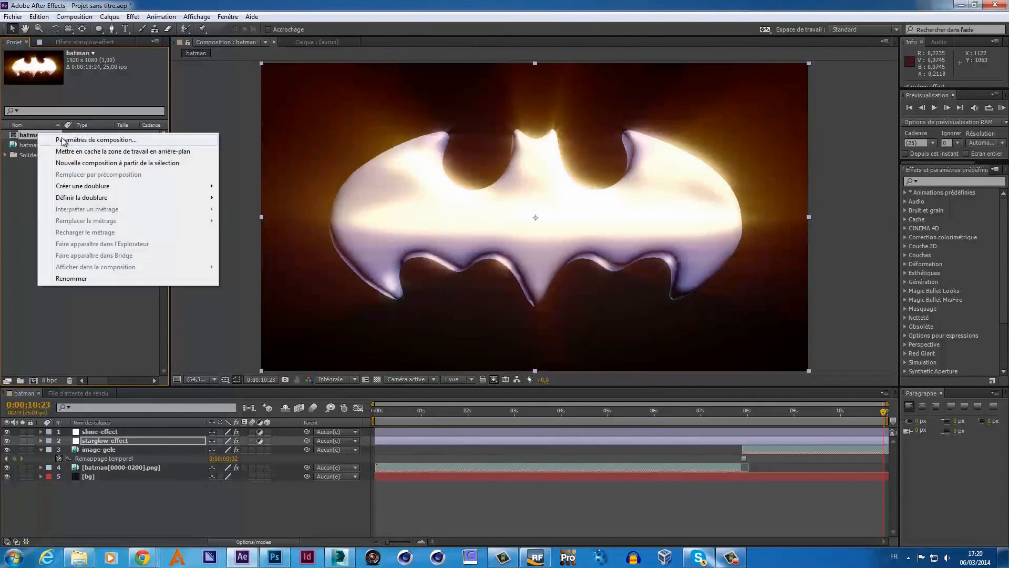
{"action": "left_click", "coordinate": [62, 140]}
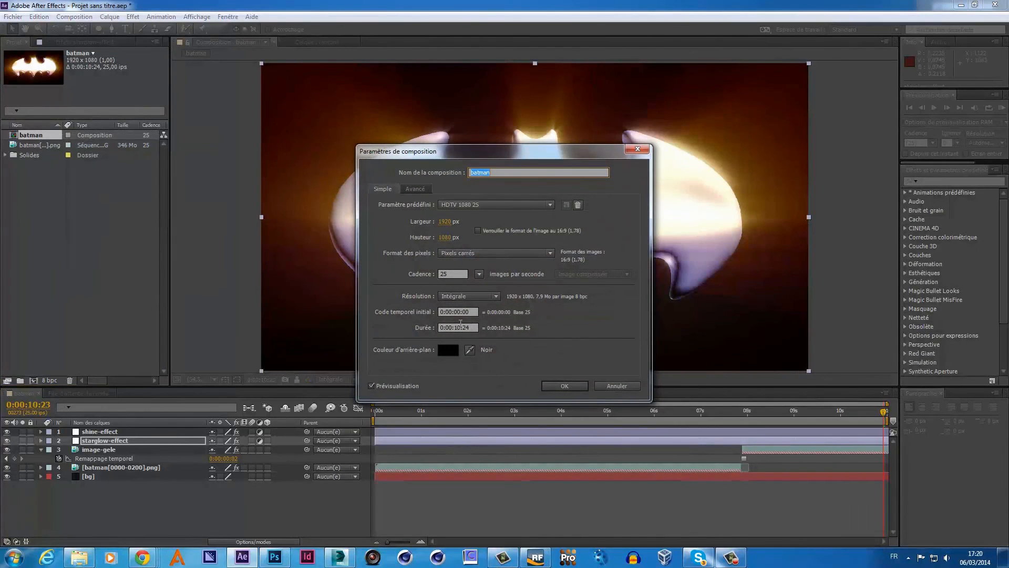
{"action": "left_click", "coordinate": [460, 326]}
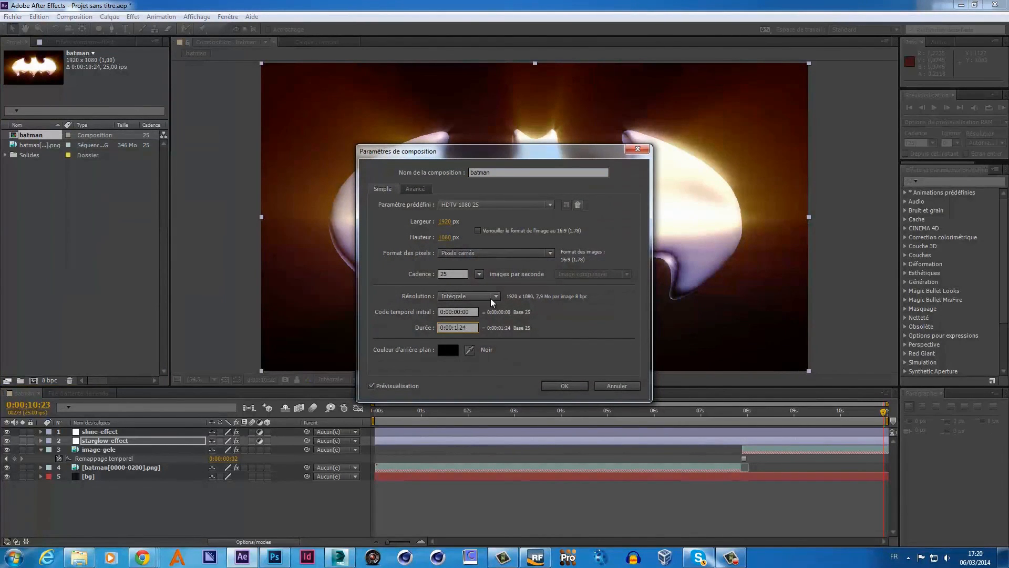
{"action": "left_click", "coordinate": [559, 383]}
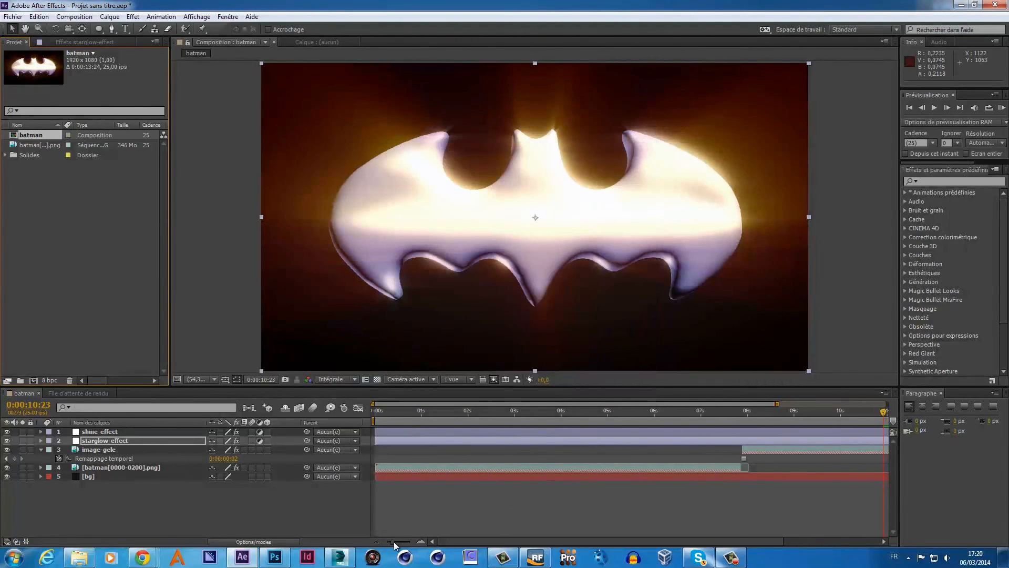
- Extend the shine-effect, starglow-effect, image-gele and bg layers to the 0:00:13:24 end, previewing around ten seconds
{"action": "left_click_drag", "start_coordinate": [393, 541], "coordinate": [379, 541]}
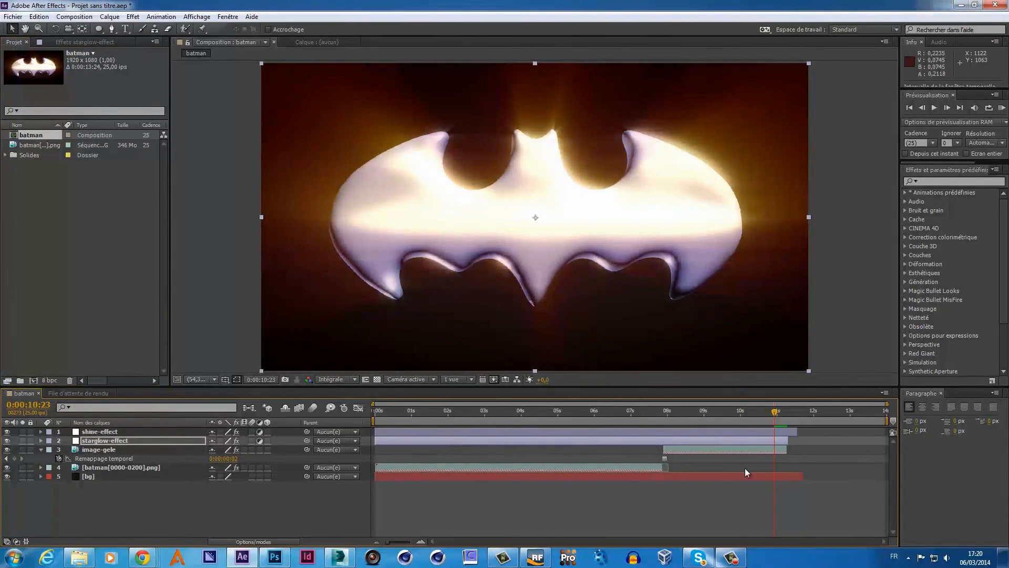
{"action": "left_click_drag", "start_coordinate": [799, 432], "coordinate": [895, 433]}
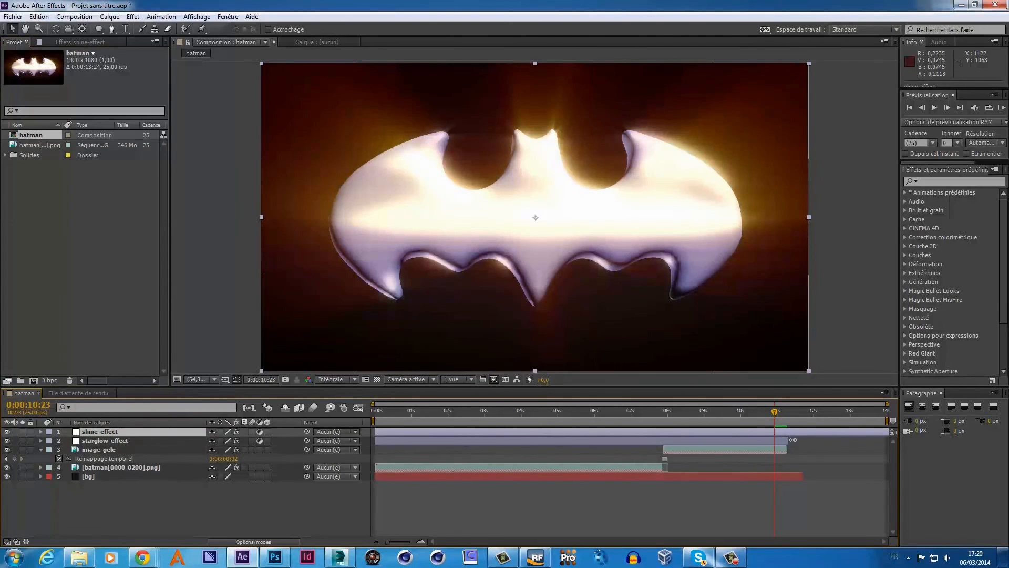
{"action": "left_click_drag", "start_coordinate": [788, 441], "coordinate": [890, 440]}
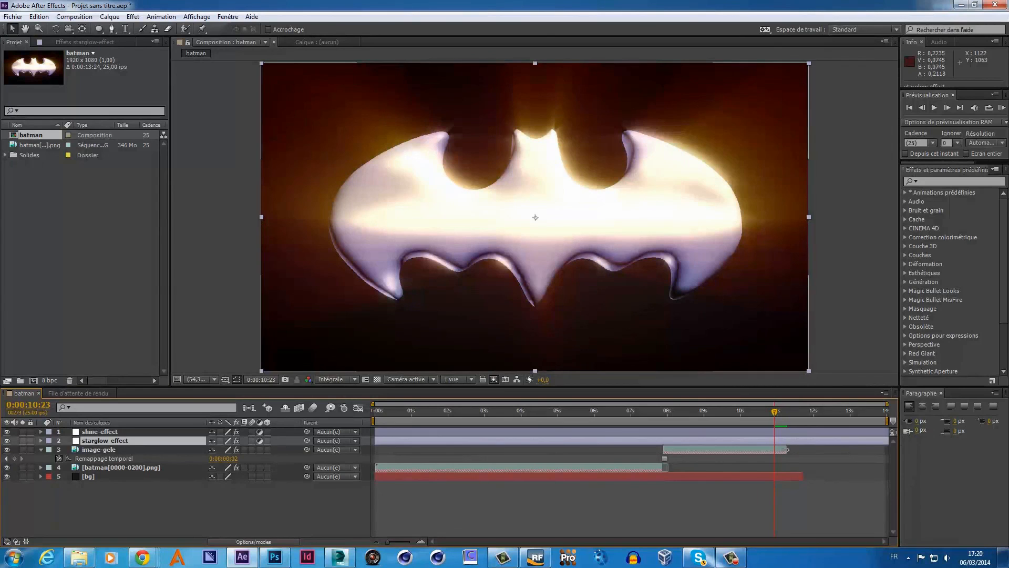
{"action": "left_click_drag", "start_coordinate": [787, 449], "coordinate": [894, 450]}
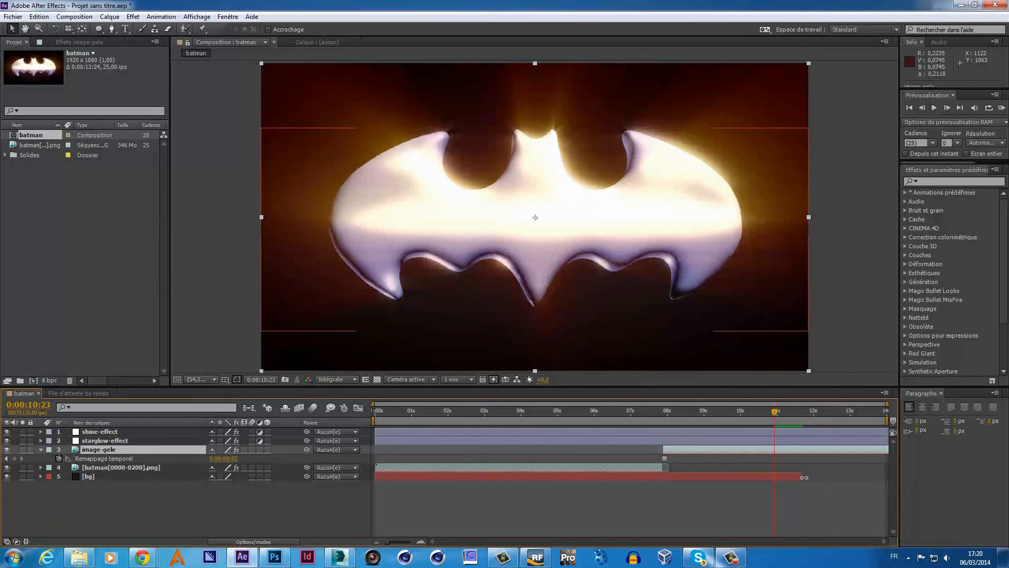
{"action": "left_click_drag", "start_coordinate": [805, 478], "coordinate": [903, 472]}
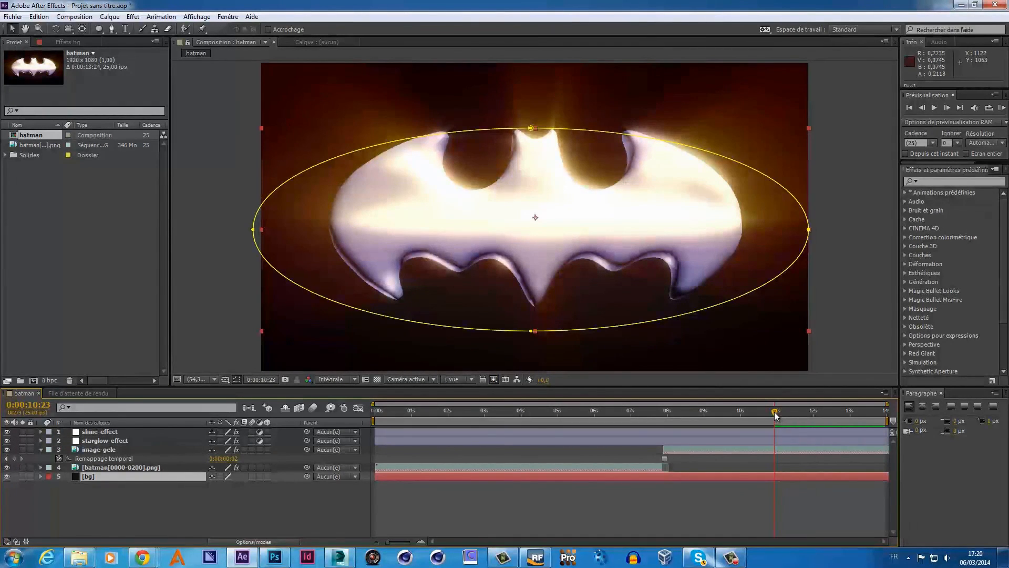
{"action": "left_click_drag", "start_coordinate": [888, 412], "coordinate": [789, 433]}
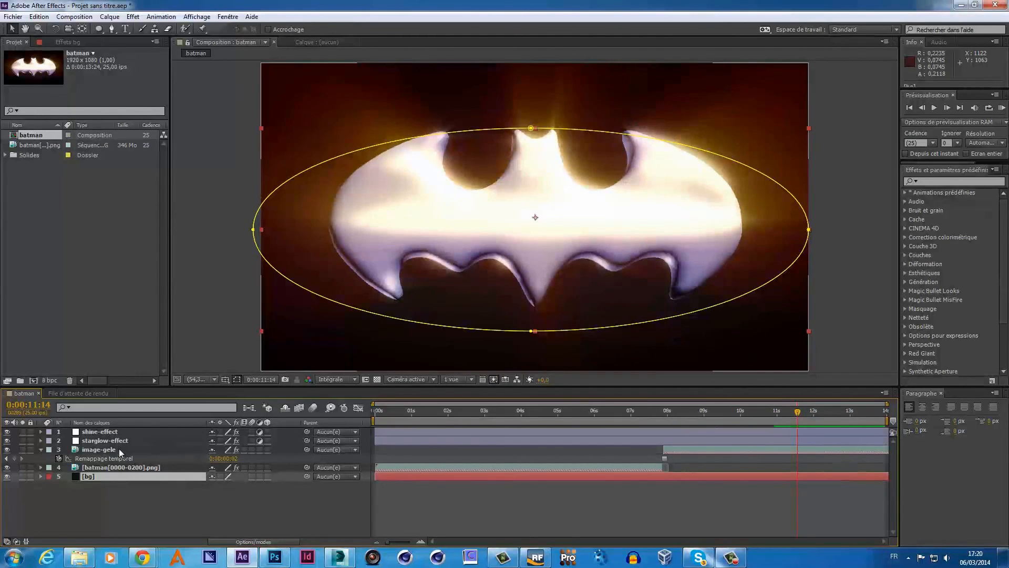
- Precompose all five batman layers into a new composition named bat-final
{"action": "left_click", "coordinate": [110, 432], "text": "shift"}
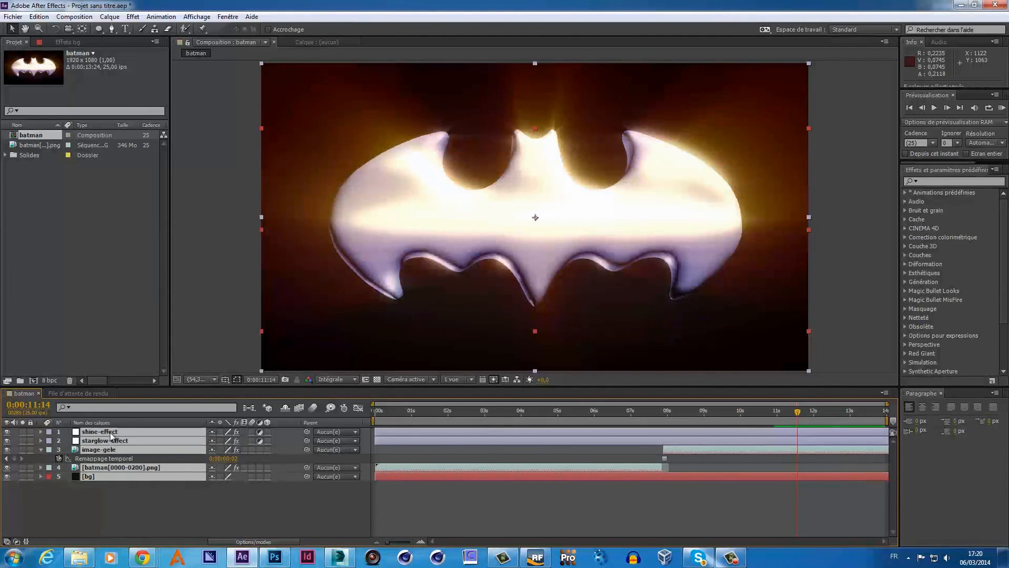
{"action": "right_click", "coordinate": [109, 432]}
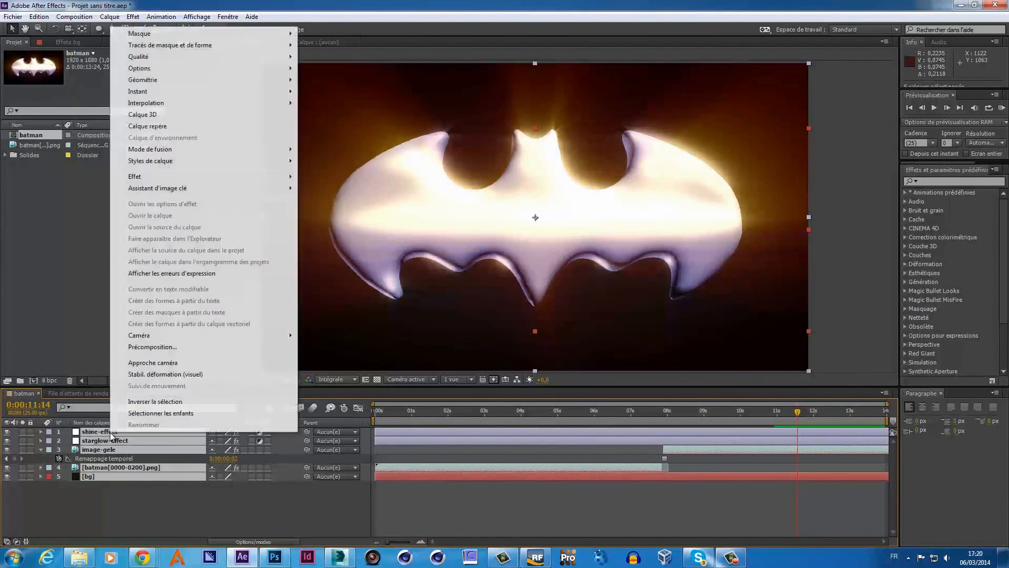
{"action": "left_click", "coordinate": [154, 347]}
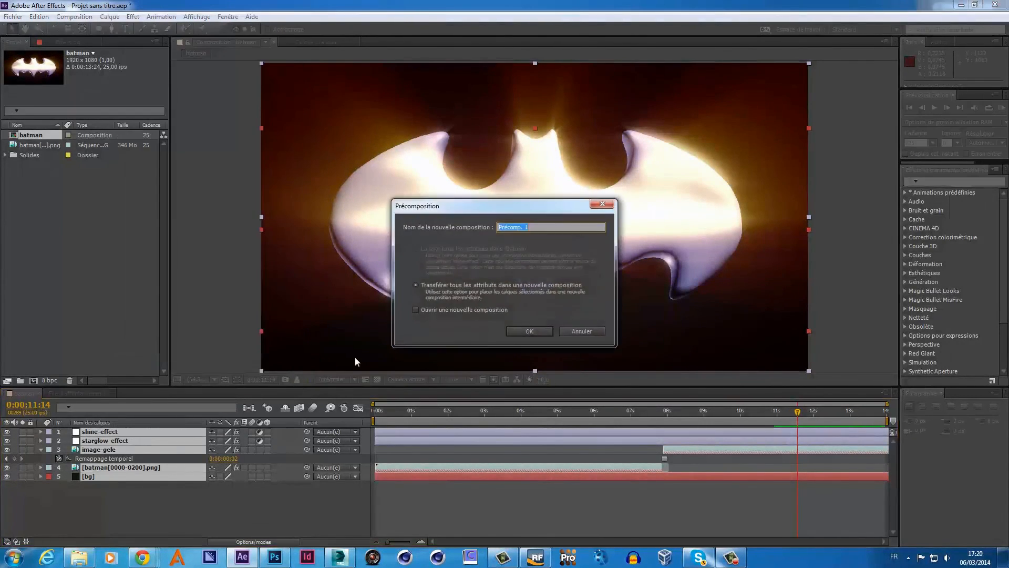
{"action": "key", "text": "BackSpace"}
{"action": "key", "text": "Return"}
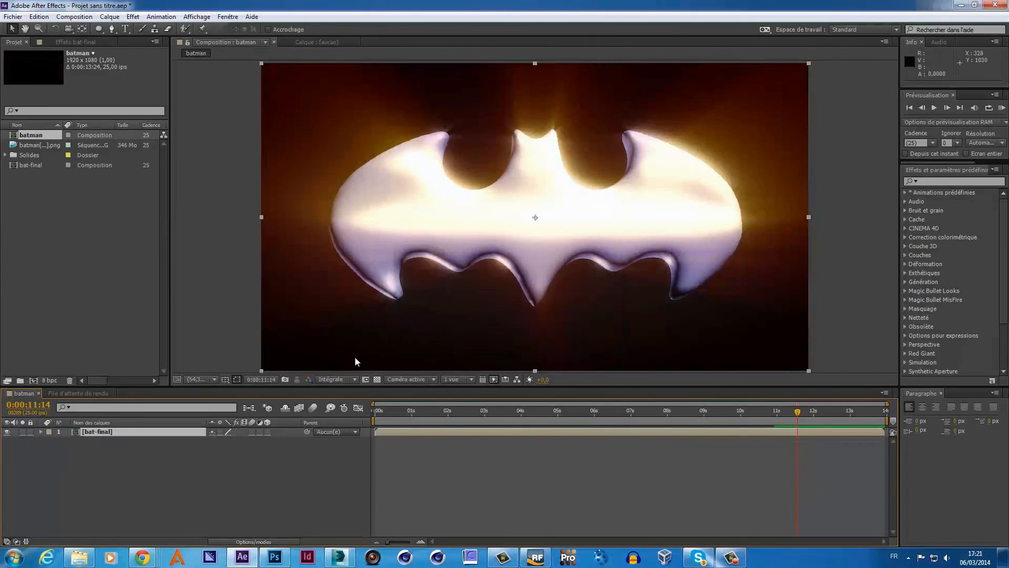
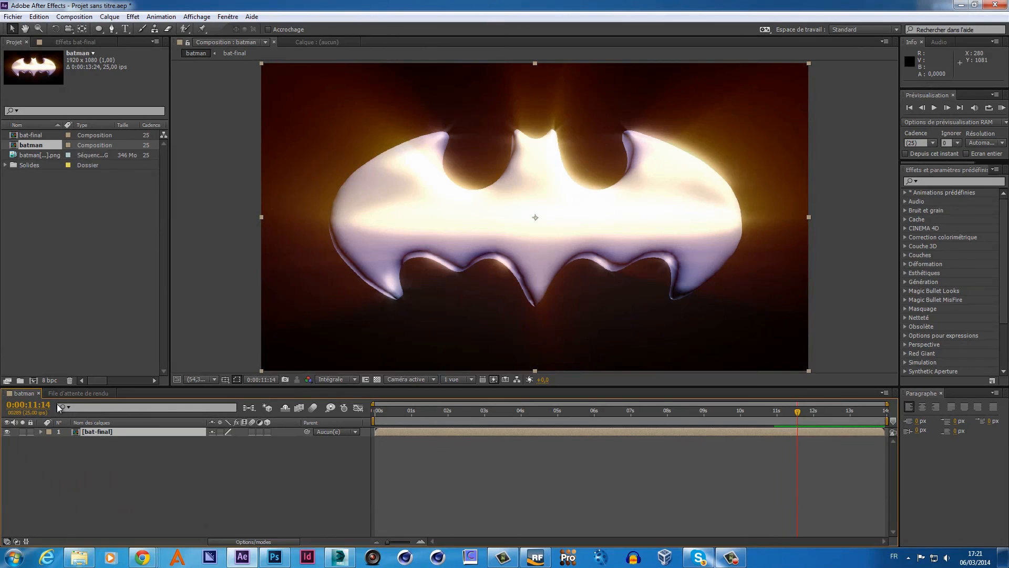
- Select the bat-final layer and move the batman composition tab after bat-final
{"action": "left_click", "coordinate": [118, 431]}
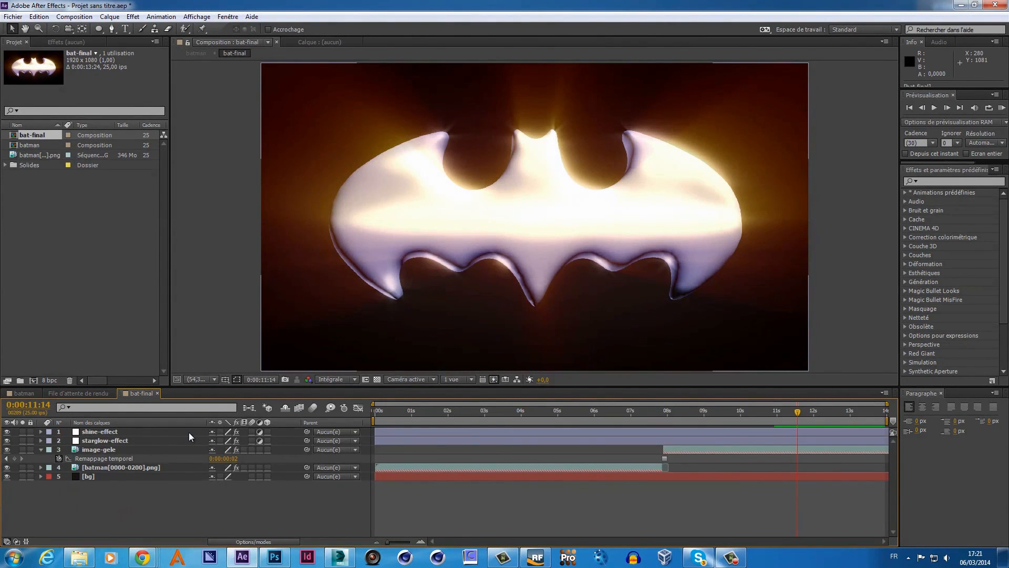
{"action": "left_click", "coordinate": [61, 393]}
{"action": "left_click", "coordinate": [112, 392]}
{"action": "left_click", "coordinate": [26, 392]}
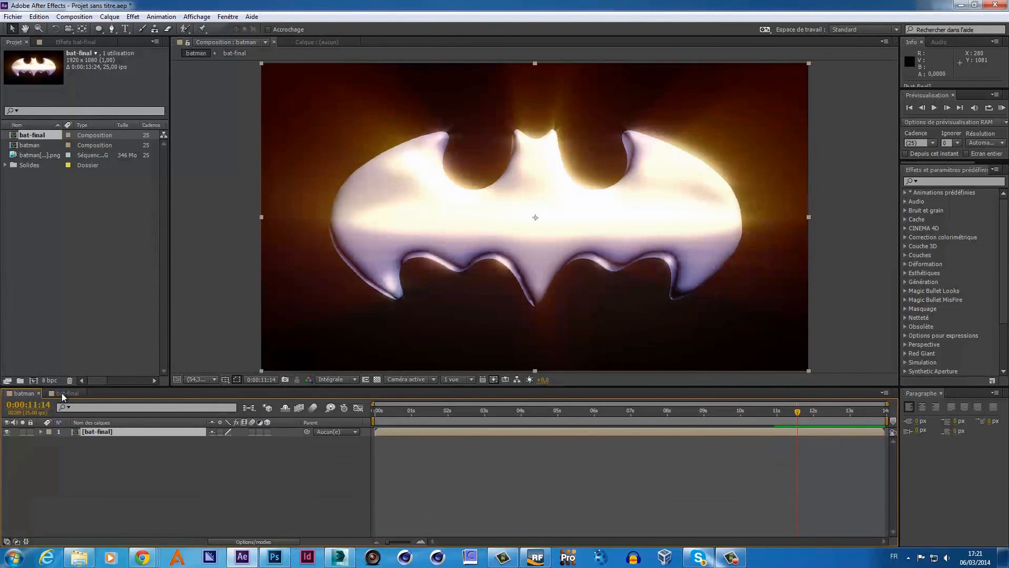
{"action": "left_click", "coordinate": [62, 392]}
{"action": "left_click", "coordinate": [30, 393]}
{"action": "left_click_drag", "start_coordinate": [20, 392], "coordinate": [95, 399]}
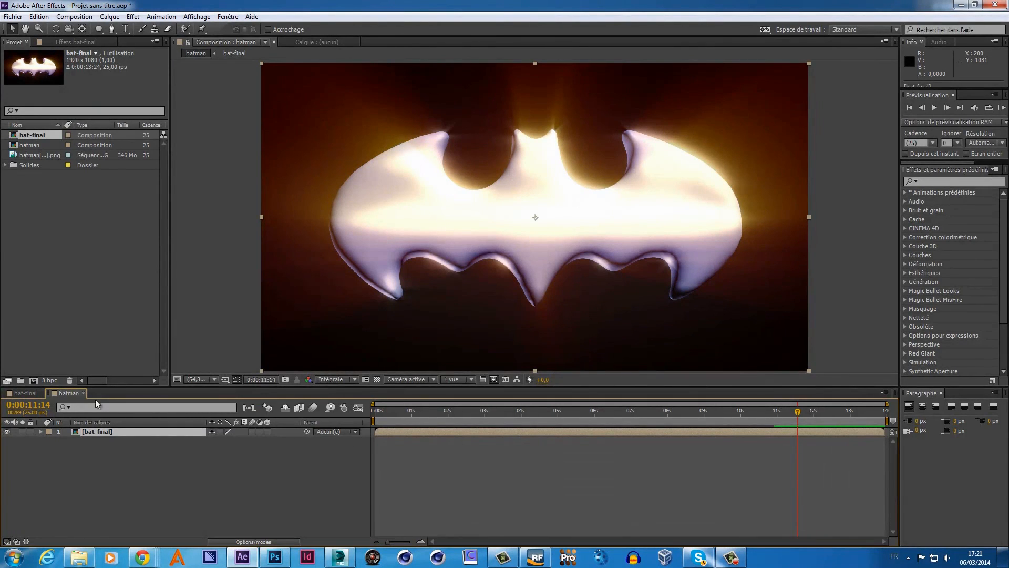
- Move the batman tab back ahead of bat-final and scrub the animation from 0:00:07:04 to 0:00:12:15
{"action": "left_click", "coordinate": [34, 394]}
{"action": "left_click", "coordinate": [68, 394]}
{"action": "left_click_drag", "start_coordinate": [68, 393], "coordinate": [13, 394]}
{"action": "left_click", "coordinate": [67, 394]}
{"action": "left_click", "coordinate": [30, 392]}
{"action": "left_click_drag", "start_coordinate": [797, 411], "coordinate": [667, 412]}
{"action": "left_click_drag", "start_coordinate": [607, 430], "coordinate": [882, 420]}
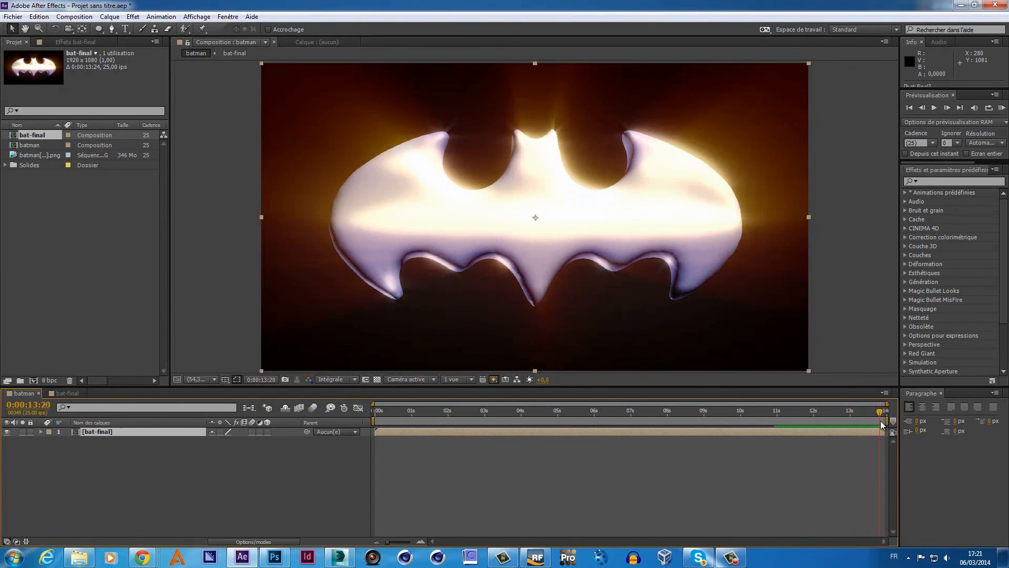
- Apply the Video Copilot Twitch effect to the bat-final layer
{"action": "right_click", "coordinate": [230, 482]}
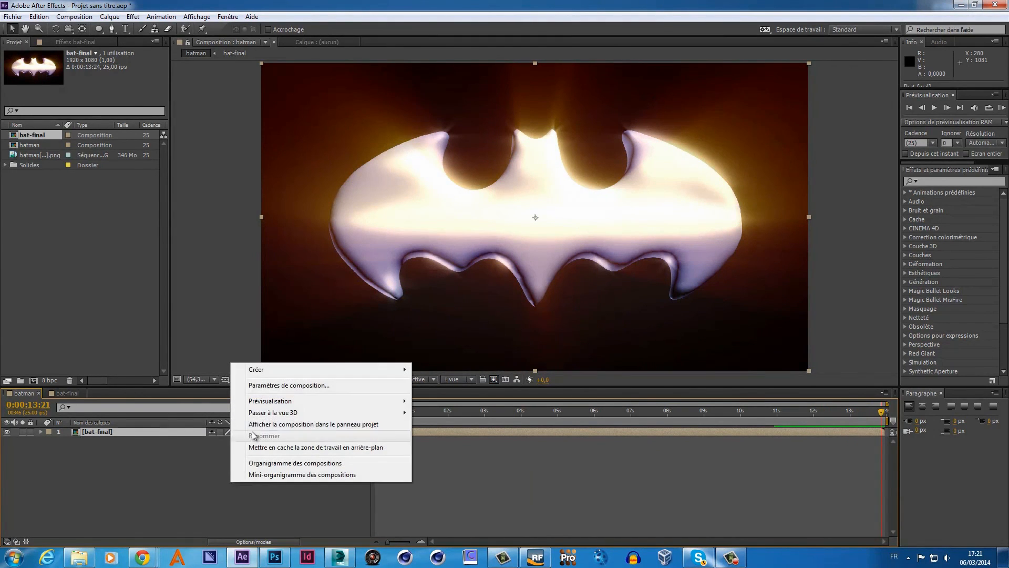
{"action": "right_click", "coordinate": [137, 434]}
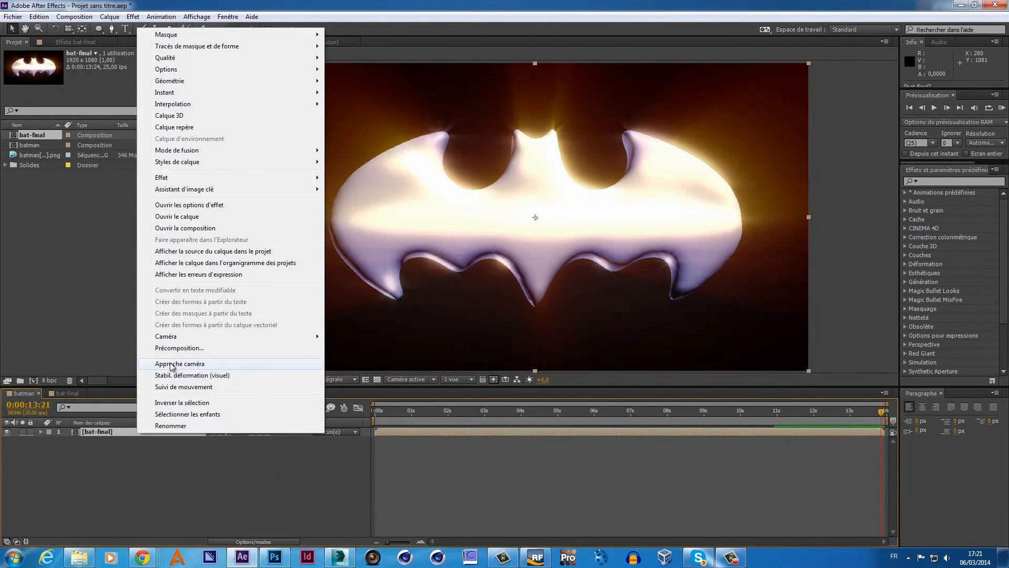
{"action": "mouse_move", "coordinate": [253, 177]}
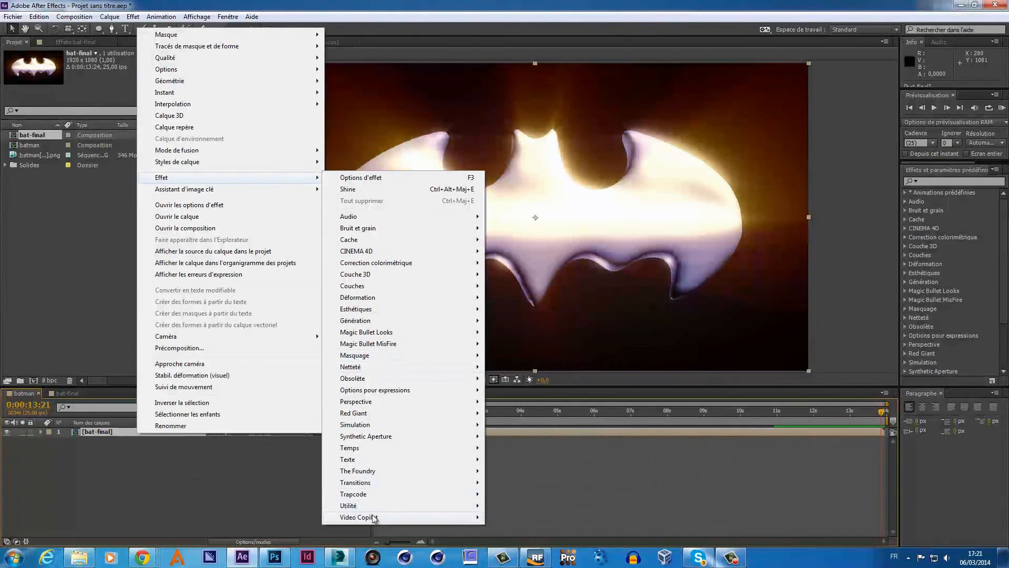
{"action": "mouse_move", "coordinate": [371, 517]}
{"action": "left_click", "coordinate": [267, 552]}
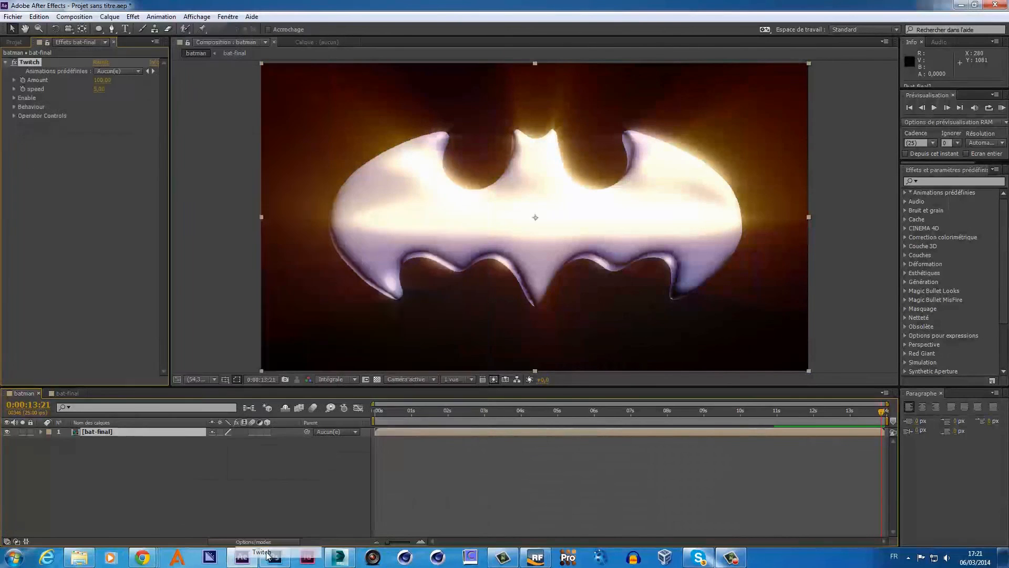
{"action": "mouse_move", "coordinate": [274, 556]}
{"action": "left_click", "coordinate": [269, 509]}
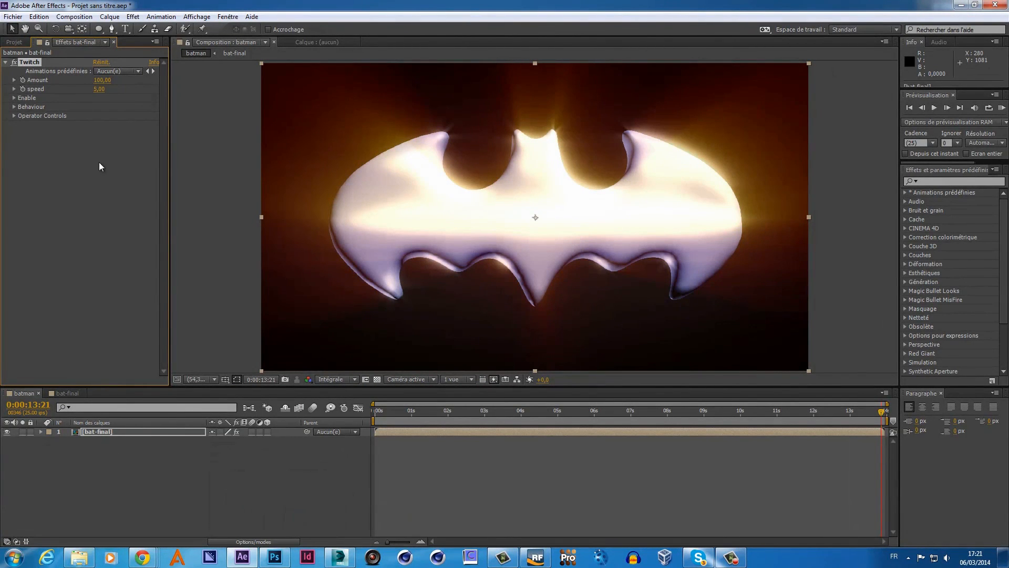
- Reveal the Twitch settings (Amount 100, speed 5) in the timeline and preview the glitch at 0:00:08:06
{"action": "left_click", "coordinate": [41, 431]}
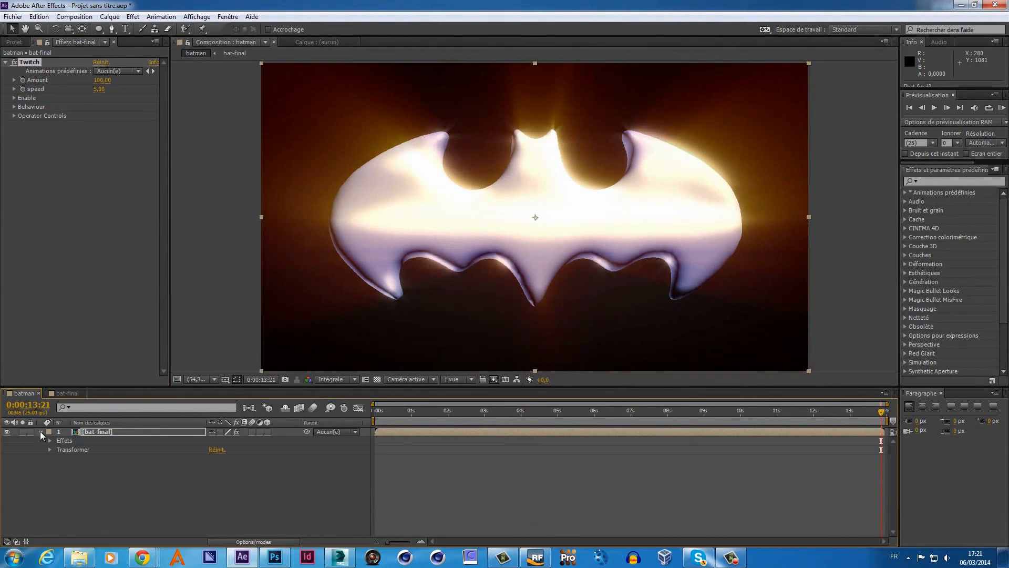
{"action": "left_click", "coordinate": [50, 440]}
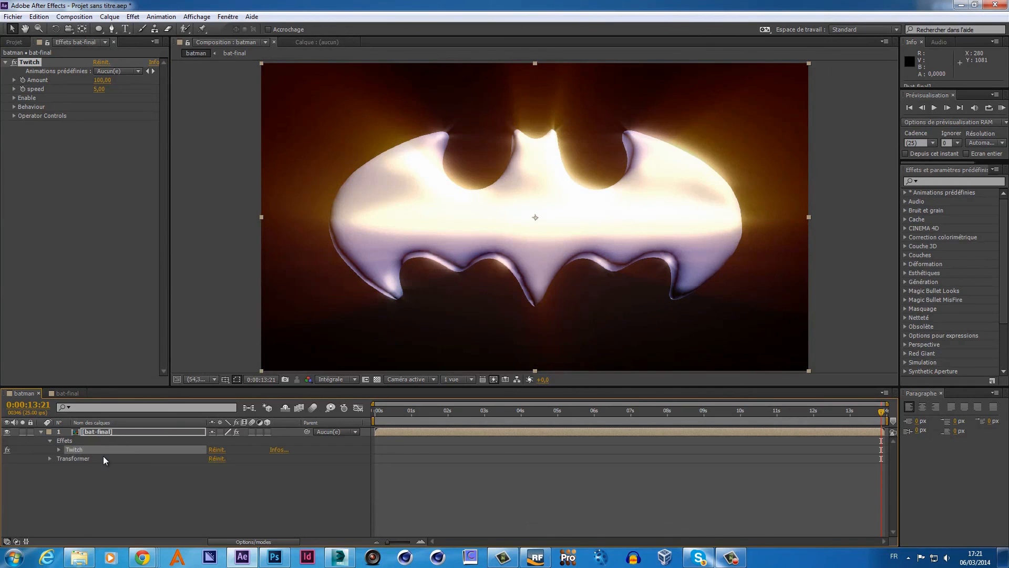
{"action": "left_click", "coordinate": [59, 450]}
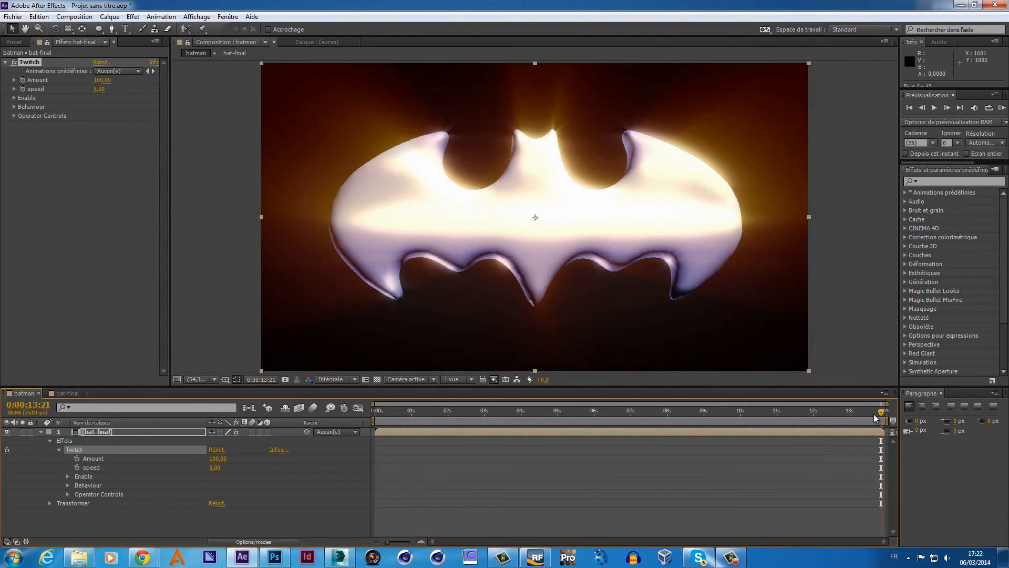
{"action": "mouse_move", "coordinate": [806, 419]}
{"action": "left_mouse_down"}
{"action": "mouse_move", "coordinate": [666, 429]}
{"action": "mouse_move", "coordinate": [804, 426]}
{"action": "mouse_move", "coordinate": [708, 434]}
{"action": "mouse_move", "coordinate": [793, 433]}
{"action": "left_mouse_up"}
{"action": "left_click", "coordinate": [42, 432]}
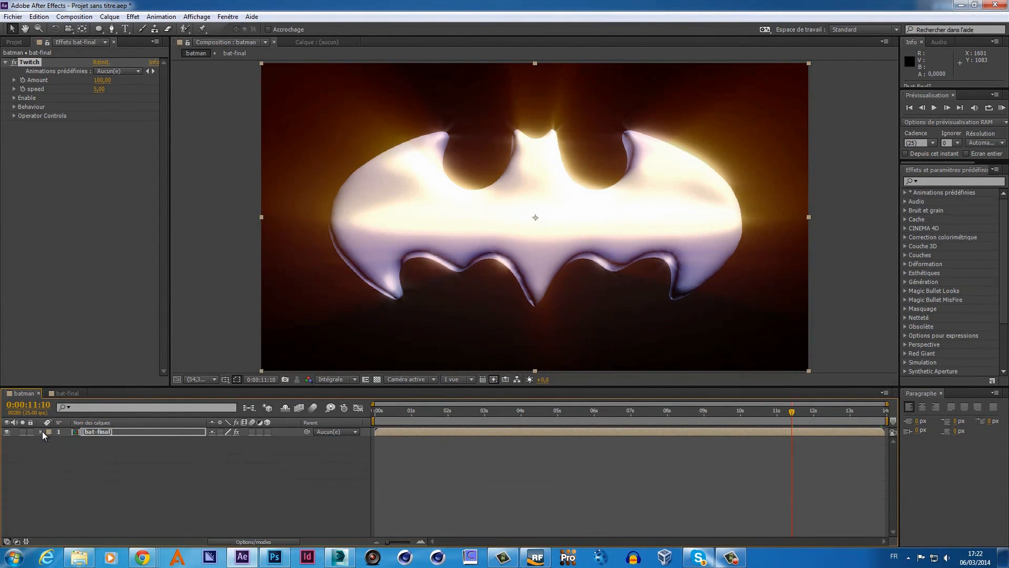
- Create a text layer reading 'batman Retu' and move it below the bat logo
{"action": "right_click", "coordinate": [136, 464]}
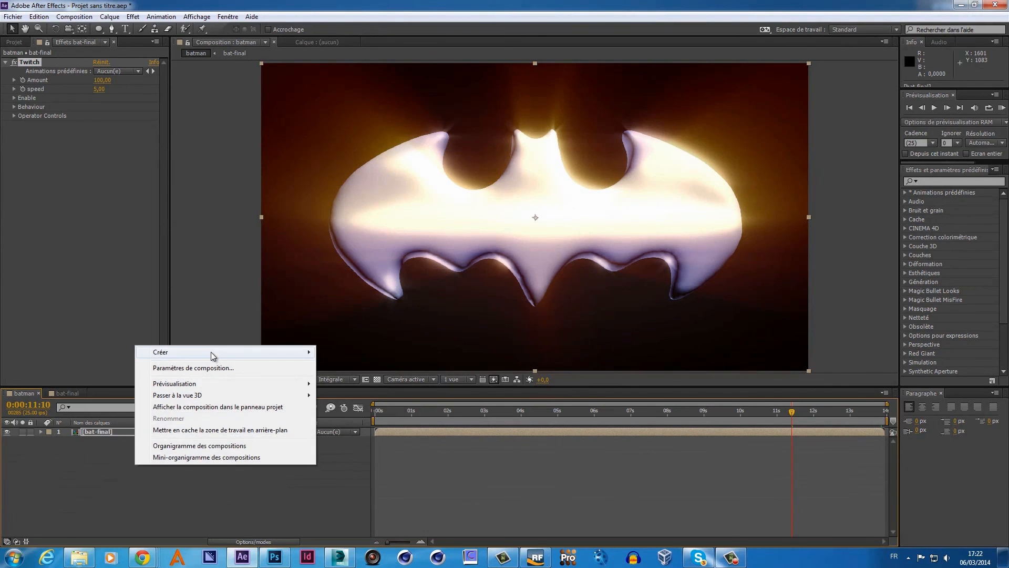
{"action": "mouse_move", "coordinate": [210, 351]}
{"action": "left_click", "coordinate": [67, 368]}
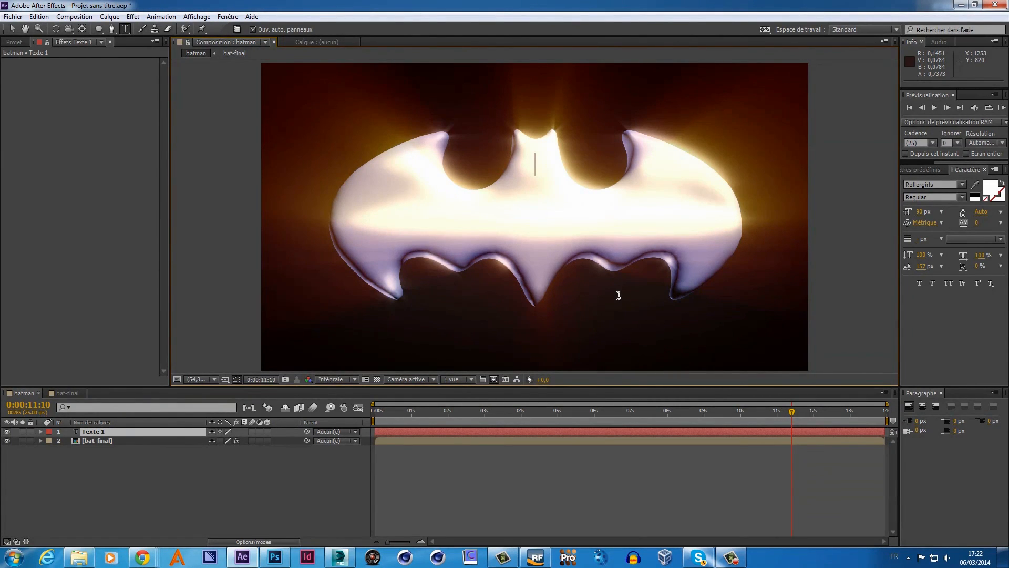
{"action": "type", "text": "batma"}
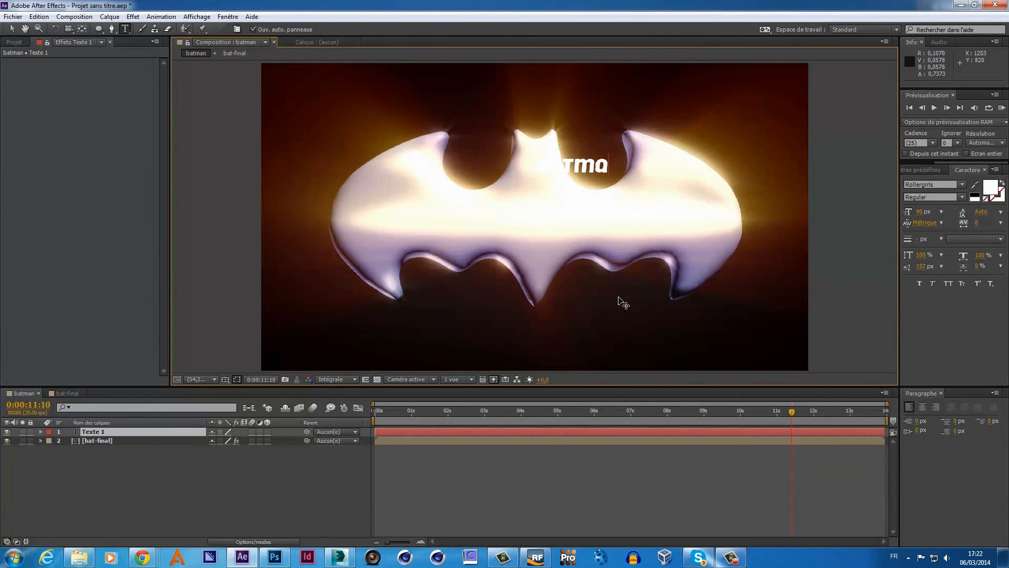
{"action": "type", "text": "n Return"}
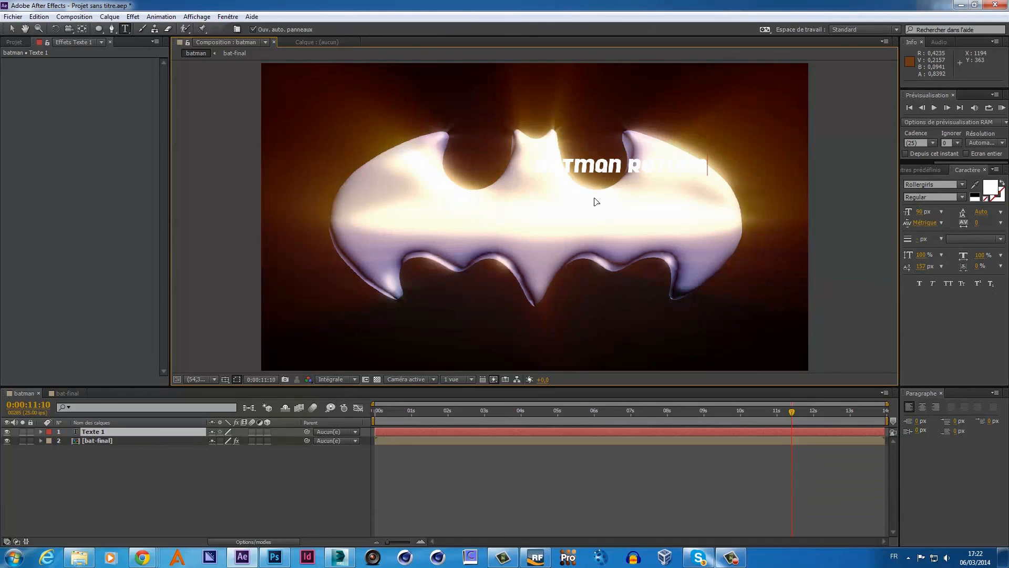
{"action": "left_click_drag", "start_coordinate": [602, 169], "coordinate": [514, 331]}
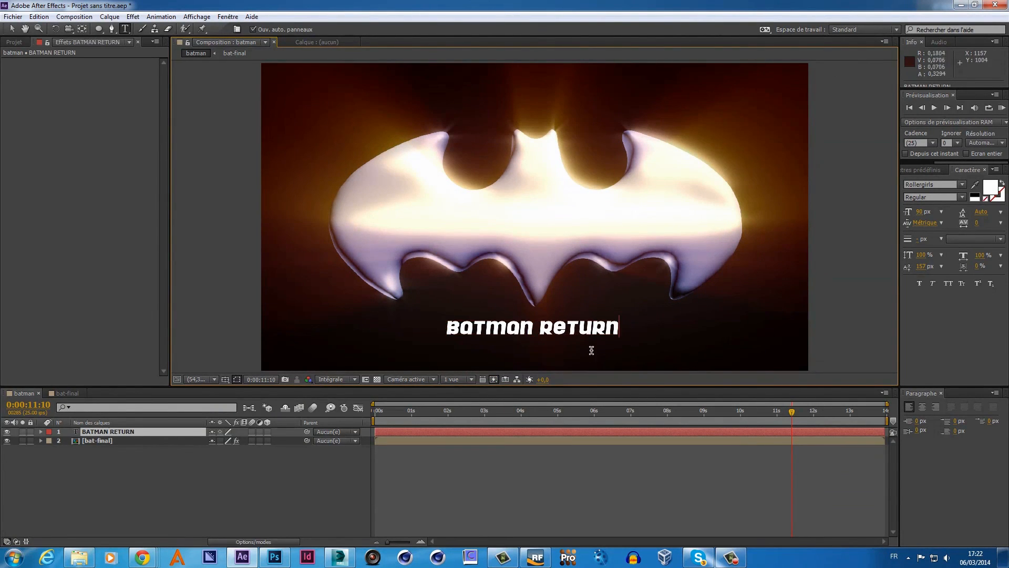
- Search Effects & Presets for 'couleur' and apply the 3D colour-rain preset to the BATMAN RETURN text, previewing at 0:00:12:15
{"action": "left_click", "coordinate": [228, 17]}
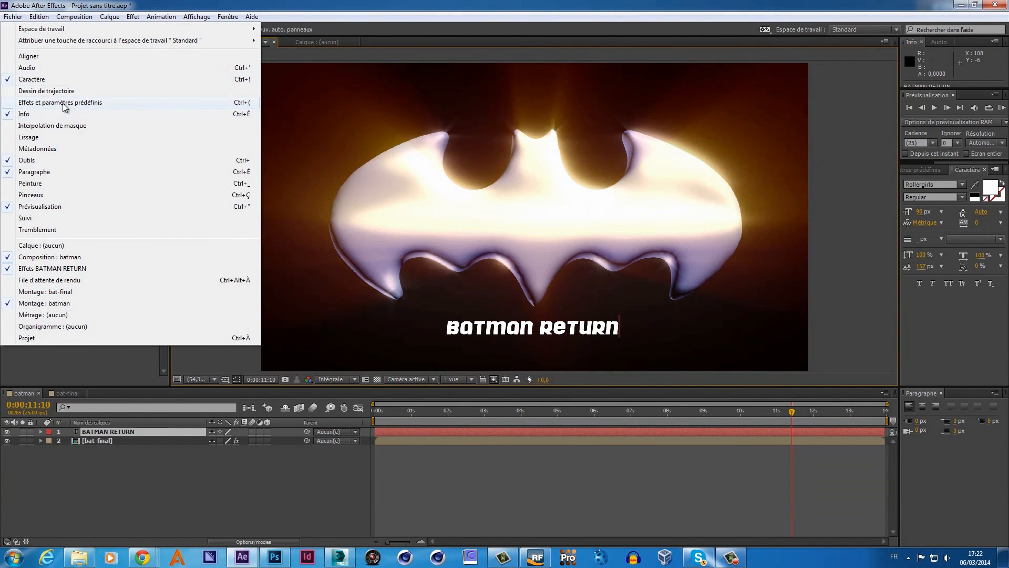
{"action": "left_click", "coordinate": [66, 103]}
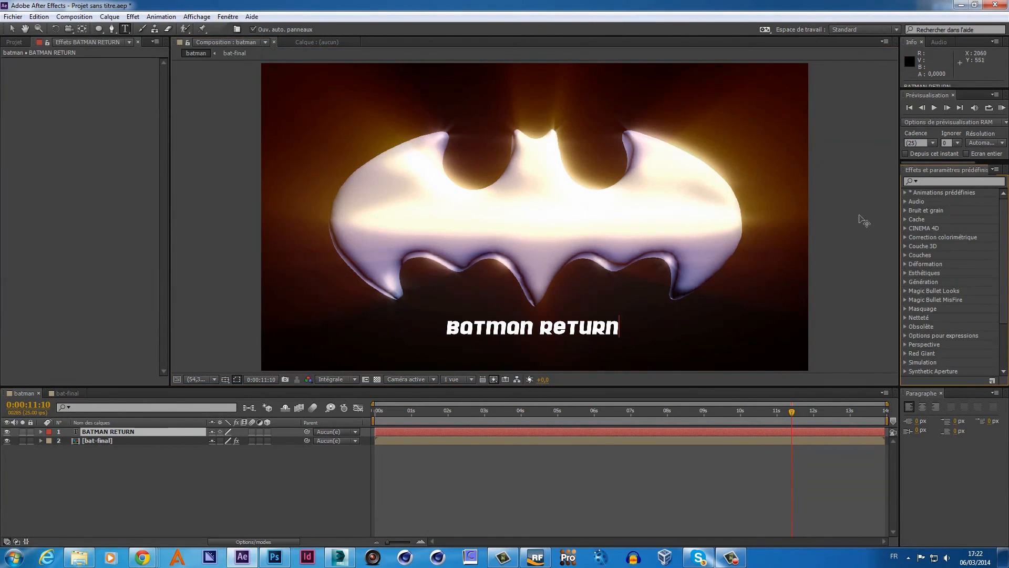
{"action": "left_click", "coordinate": [939, 183]}
{"action": "type", "text": "couleur"}
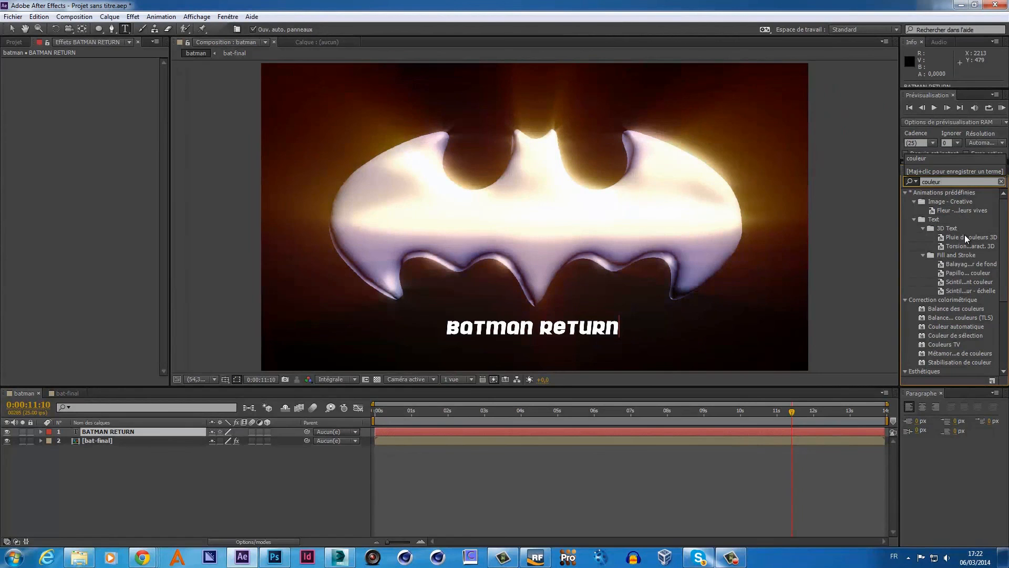
{"action": "left_click_drag", "start_coordinate": [964, 235], "coordinate": [603, 335]}
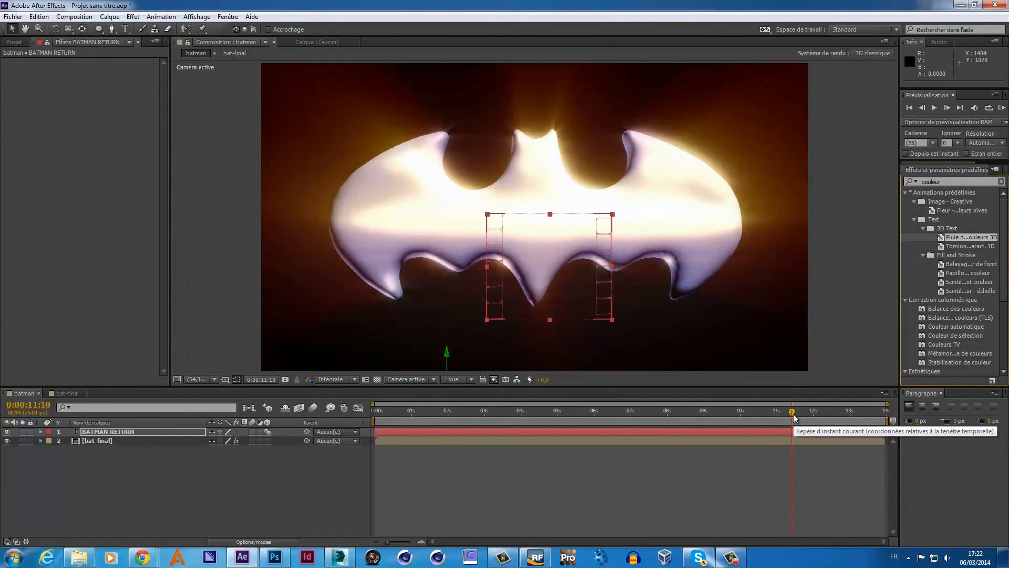
{"action": "left_click_drag", "start_coordinate": [794, 421], "coordinate": [838, 431]}
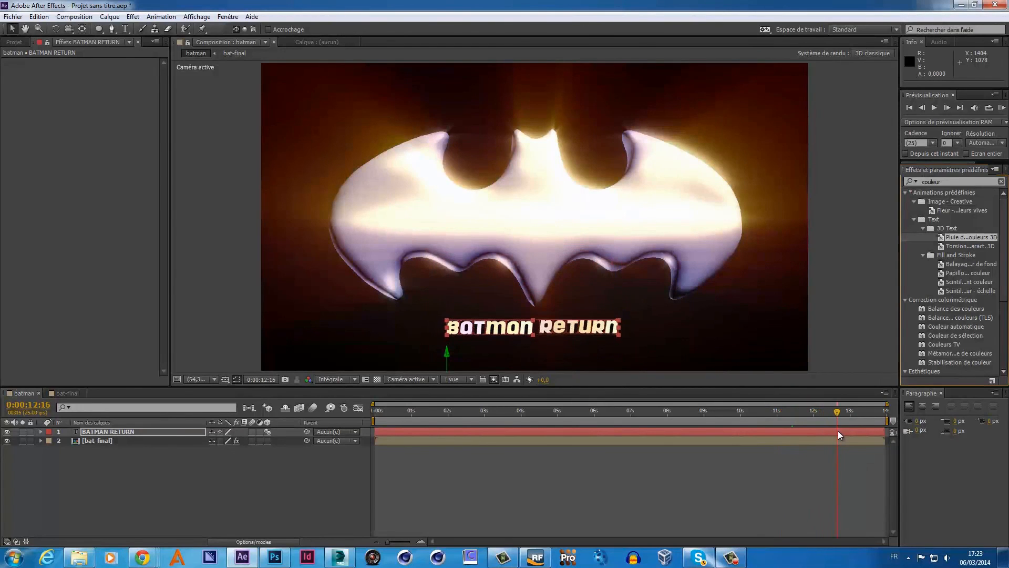
- Expand the BATMAN RETURN layer's text properties down to Animator 1
{"action": "left_click", "coordinate": [40, 431]}
{"action": "left_click", "coordinate": [45, 440]}
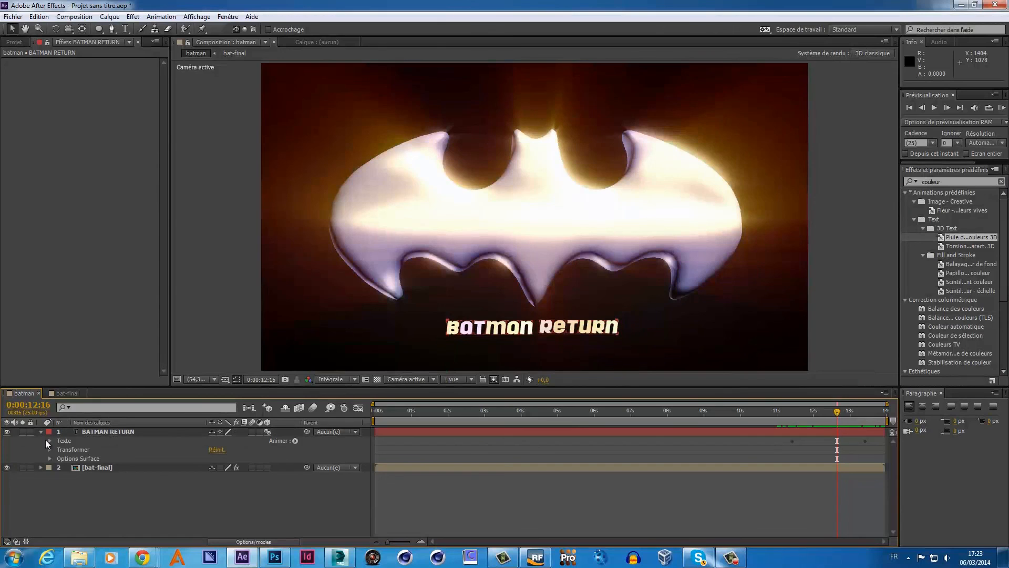
{"action": "left_click", "coordinate": [49, 441]}
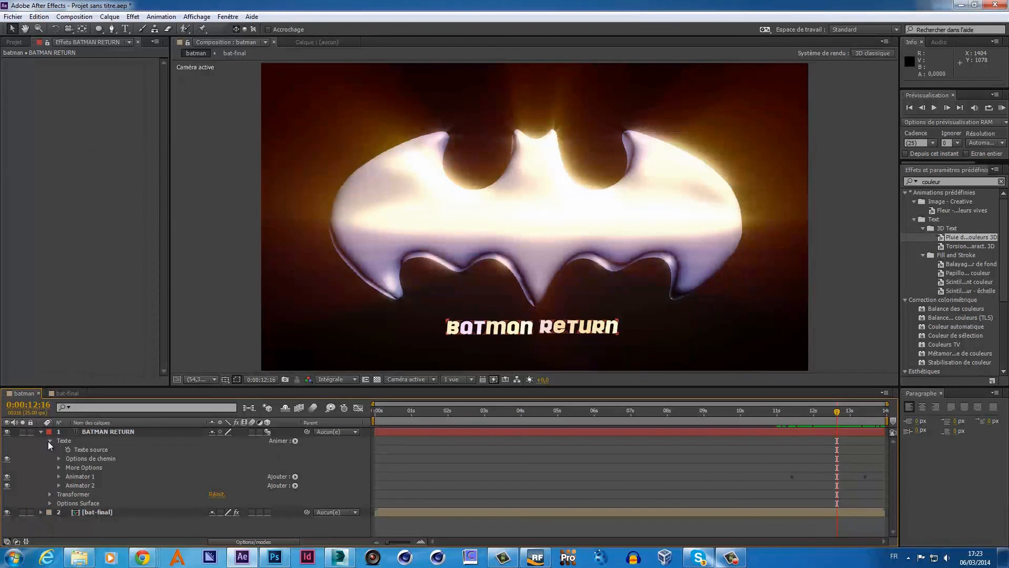
{"action": "left_click", "coordinate": [49, 441]}
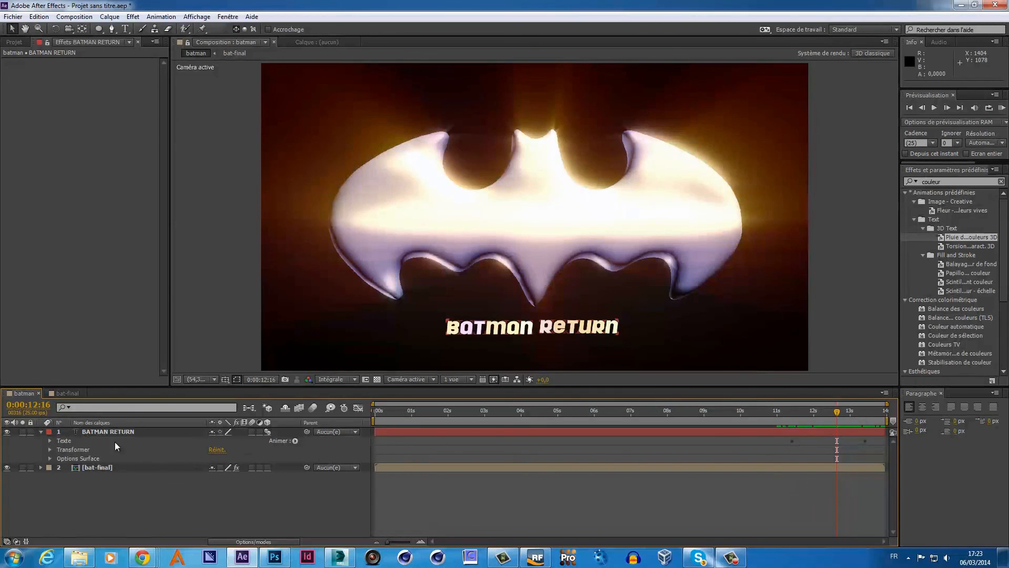
{"action": "left_click", "coordinate": [50, 440]}
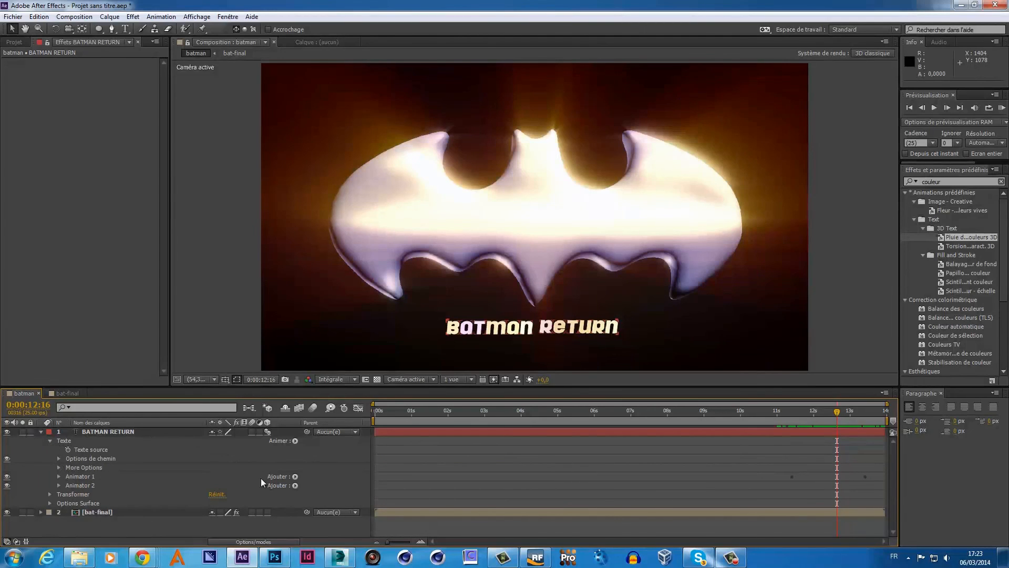
{"action": "left_click", "coordinate": [59, 477]}
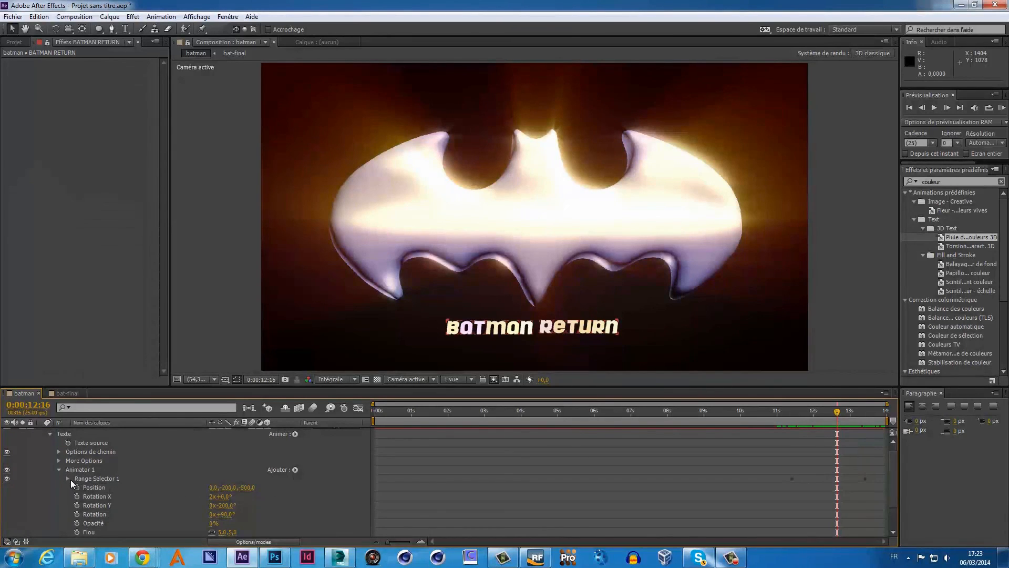
{"action": "left_click", "coordinate": [107, 468]}
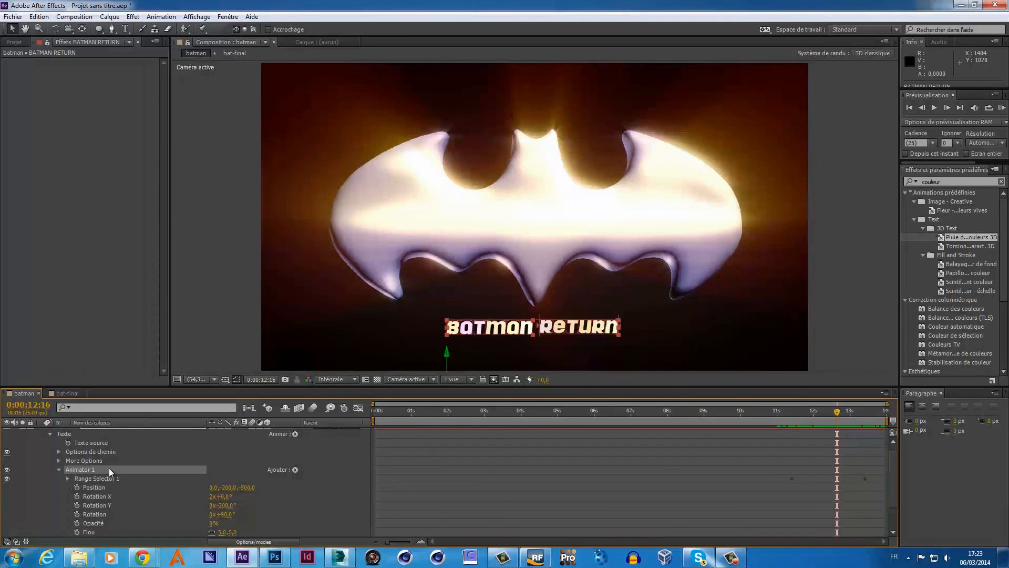
{"action": "left_click", "coordinate": [706, 477]}
{"action": "scroll", "coordinate": [705, 475], "scroll_direction": "down", "scroll_amount": 2}
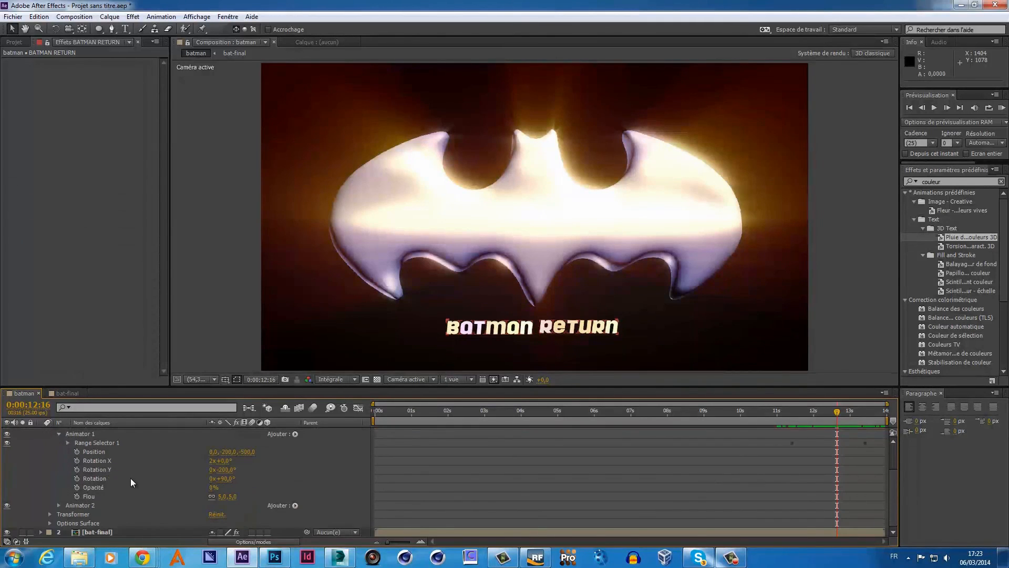
- Retime Range Selector 1's Fin and Décalage keyframes so the title finishes building by about 0:00:11:03
{"action": "left_click", "coordinate": [68, 443]}
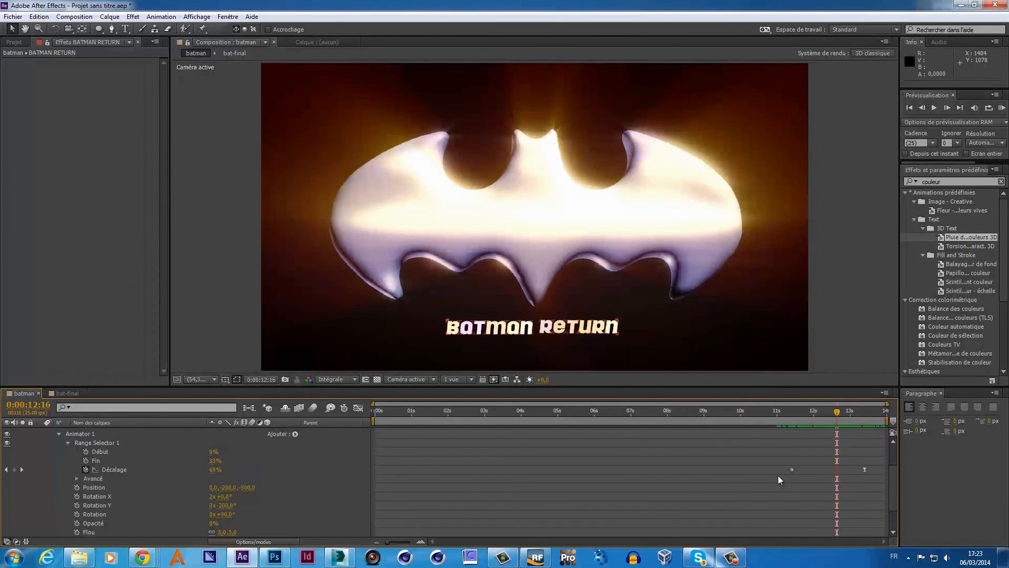
{"action": "left_click_drag", "start_coordinate": [772, 461], "coordinate": [873, 481]}
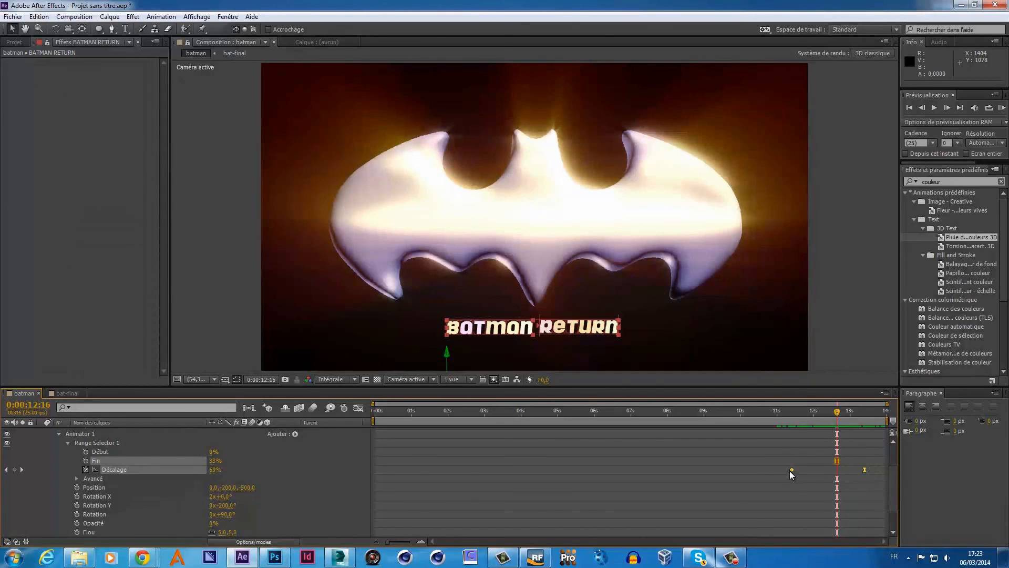
{"action": "left_click_drag", "start_coordinate": [790, 470], "coordinate": [703, 481]}
{"action": "left_click", "coordinate": [752, 412]}
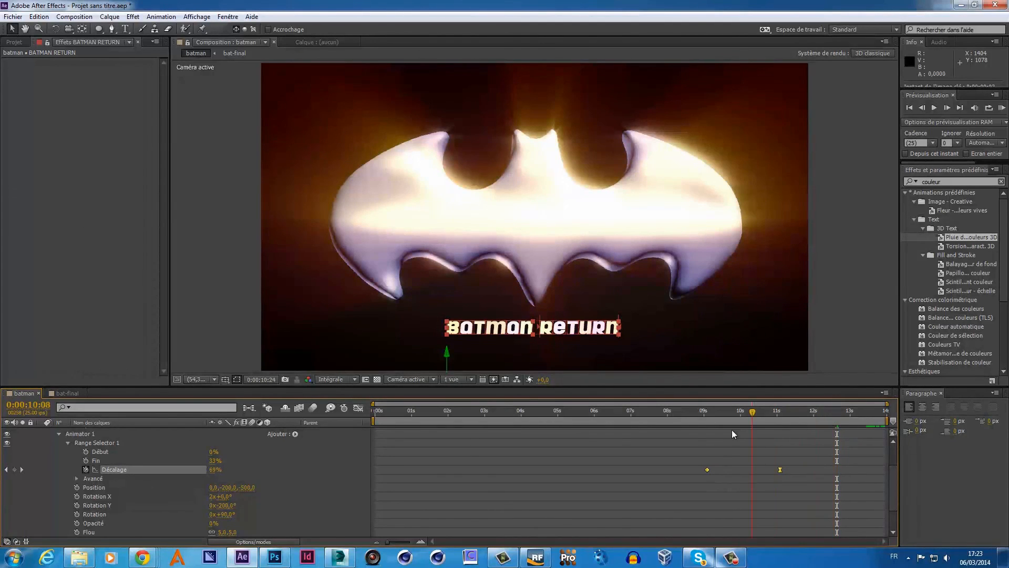
{"action": "left_click_drag", "start_coordinate": [732, 430], "coordinate": [781, 446]}
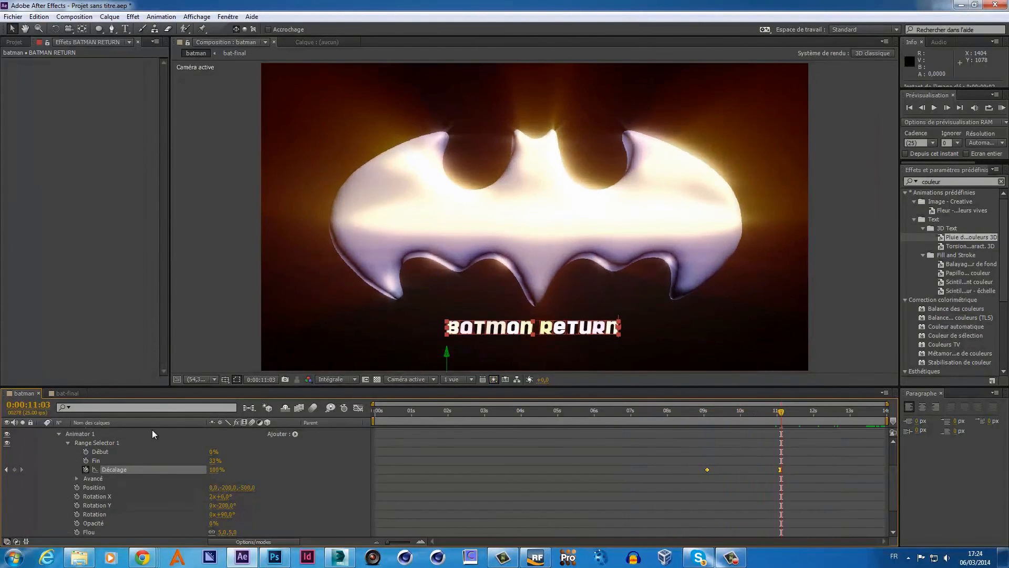
{"action": "scroll", "coordinate": [152, 433], "scroll_direction": "up", "scroll_amount": 3}
{"action": "left_click", "coordinate": [51, 441]}
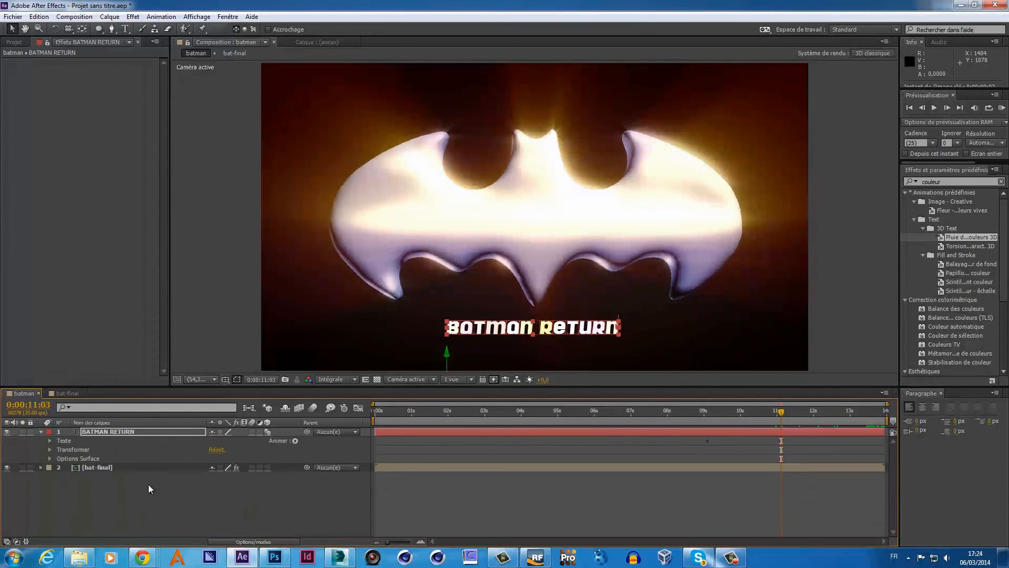
{"action": "left_click", "coordinate": [674, 351]}
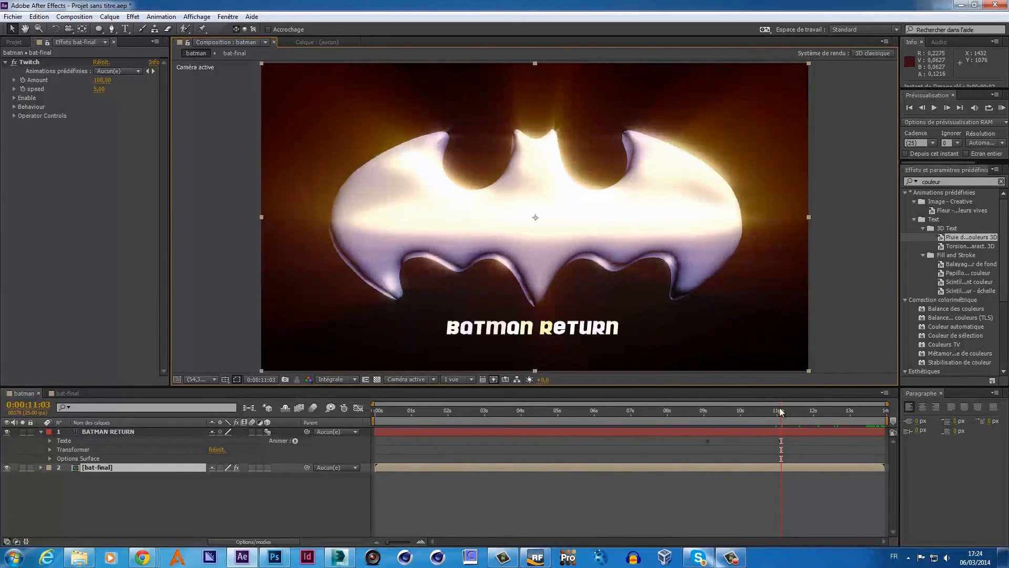
- In bat-final, change the bg solid's colour to dark grey 222121, then return to the batman composition
{"action": "mouse_move", "coordinate": [780, 411]}
{"action": "left_mouse_down"}
{"action": "mouse_move", "coordinate": [507, 426]}
{"action": "mouse_move", "coordinate": [765, 425]}
{"action": "left_mouse_up"}
{"action": "left_click", "coordinate": [65, 392]}
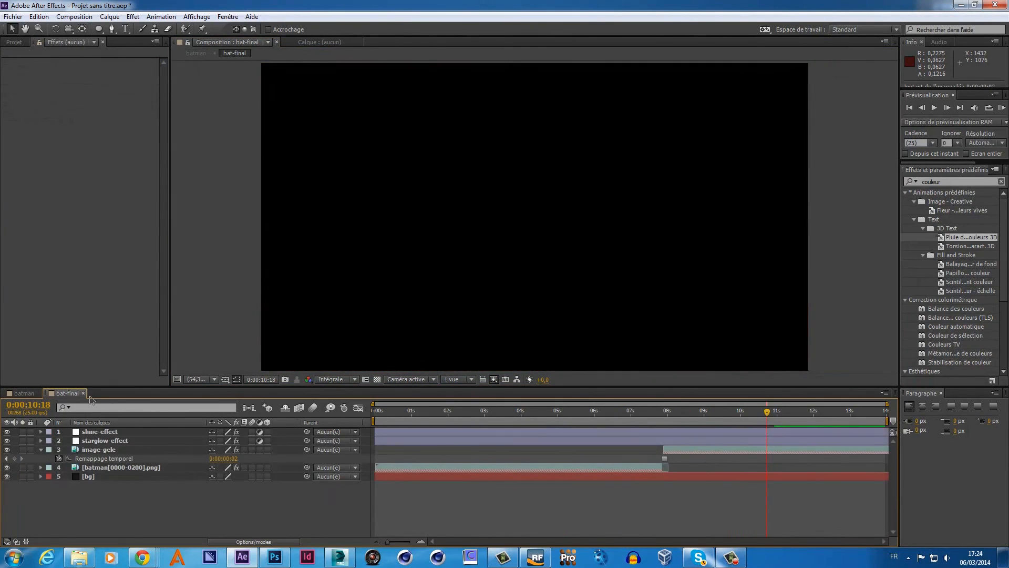
{"action": "left_click", "coordinate": [88, 476]}
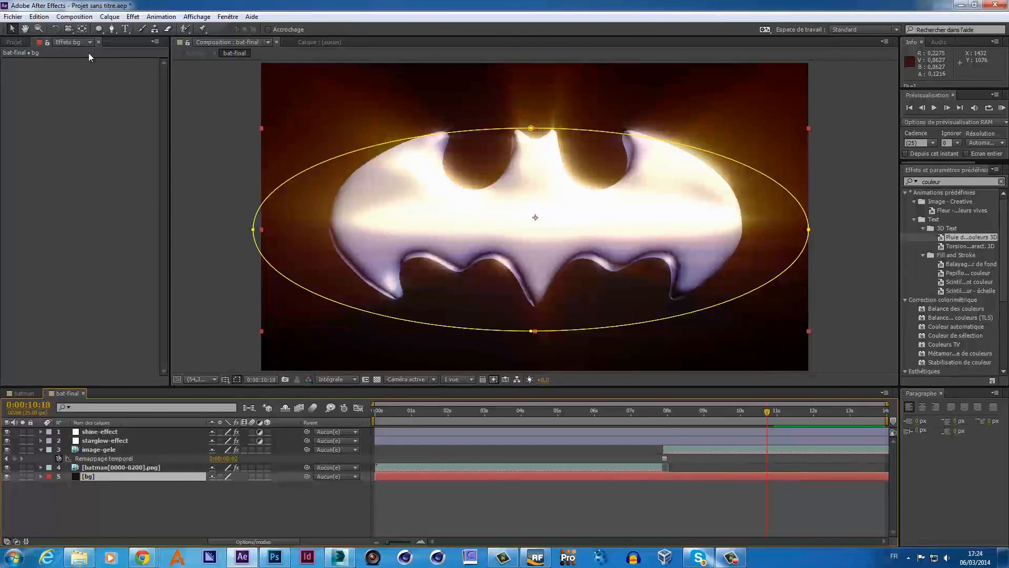
{"action": "left_click", "coordinate": [49, 18]}
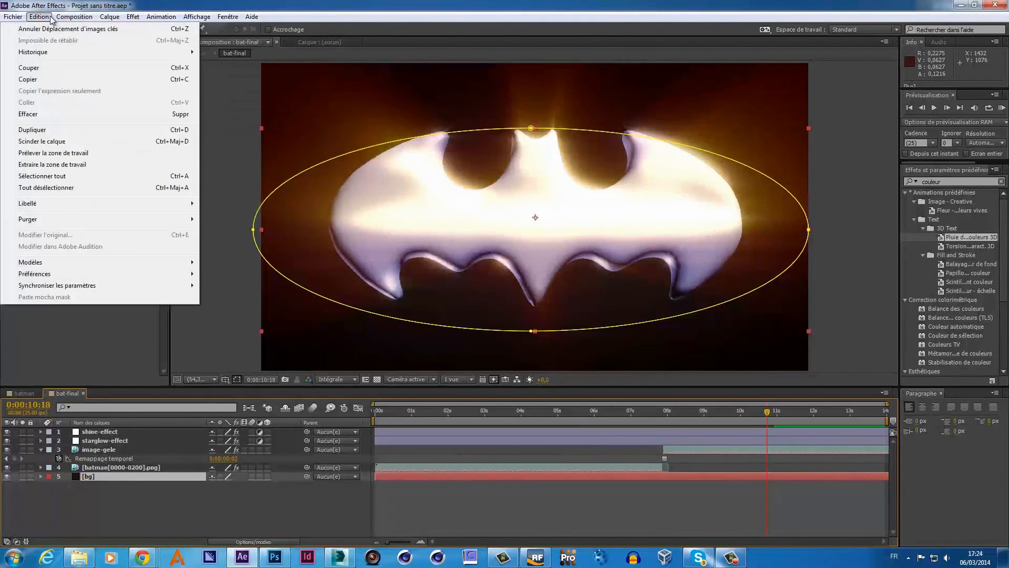
{"action": "mouse_move", "coordinate": [109, 16]}
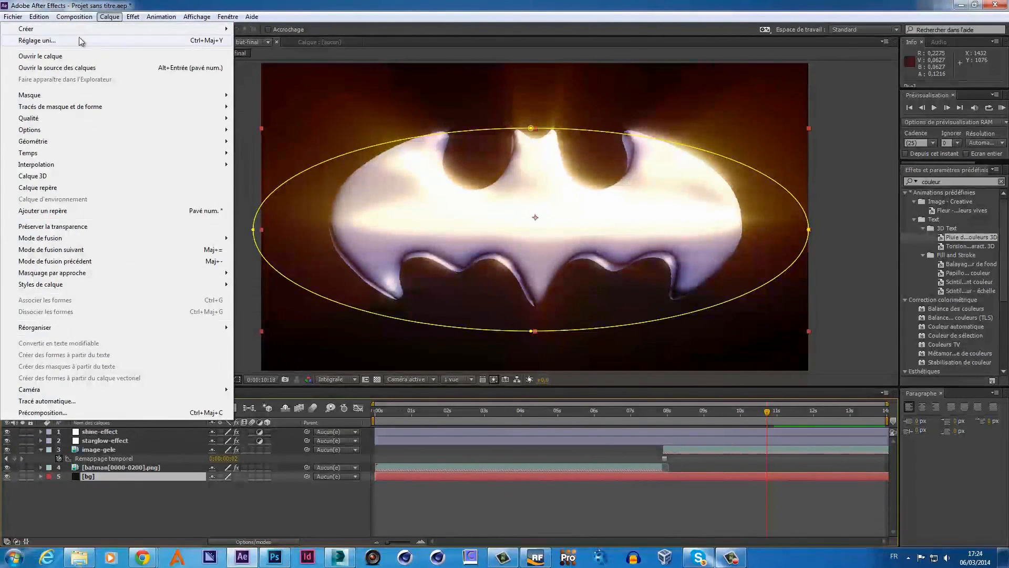
{"action": "left_click", "coordinate": [121, 41]}
{"action": "left_click", "coordinate": [797, 295]}
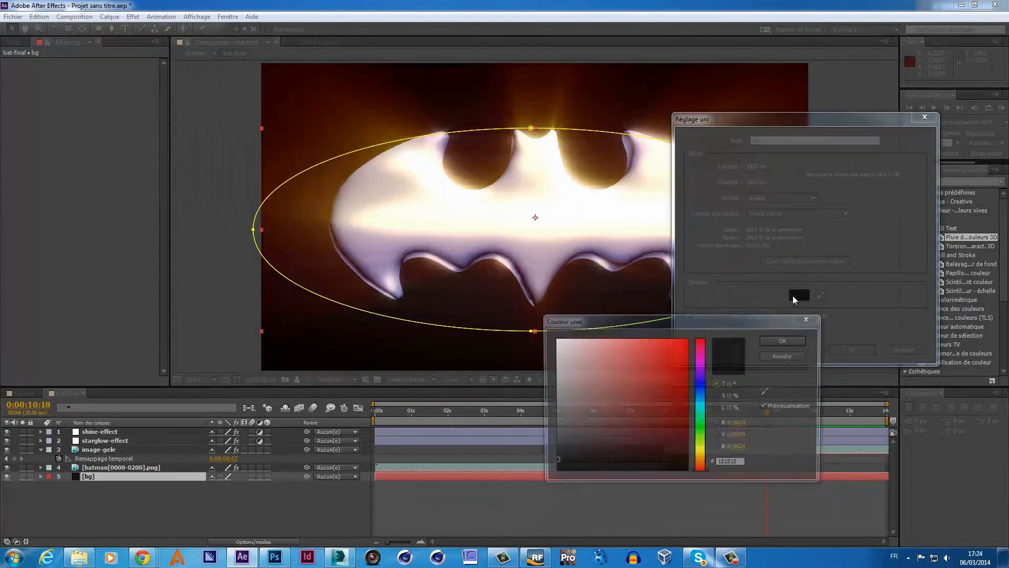
{"action": "left_click", "coordinate": [557, 428]}
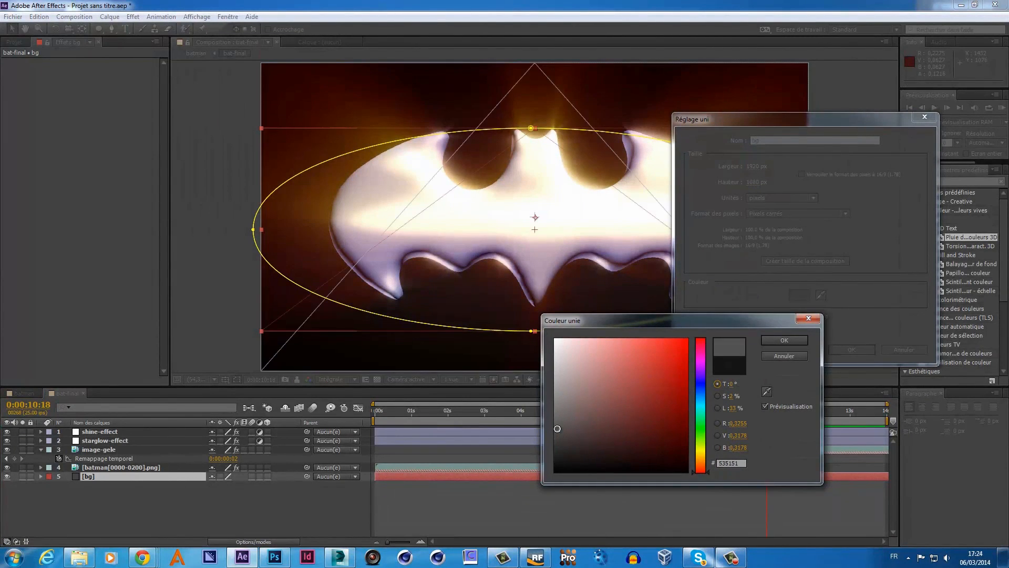
{"action": "left_click", "coordinate": [560, 442]}
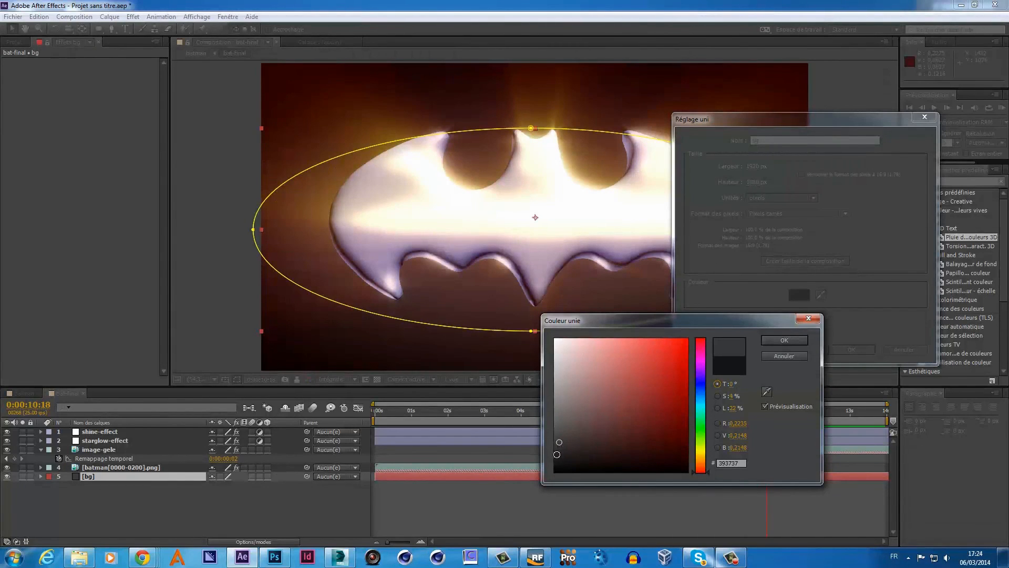
{"action": "left_click", "coordinate": [557, 454]}
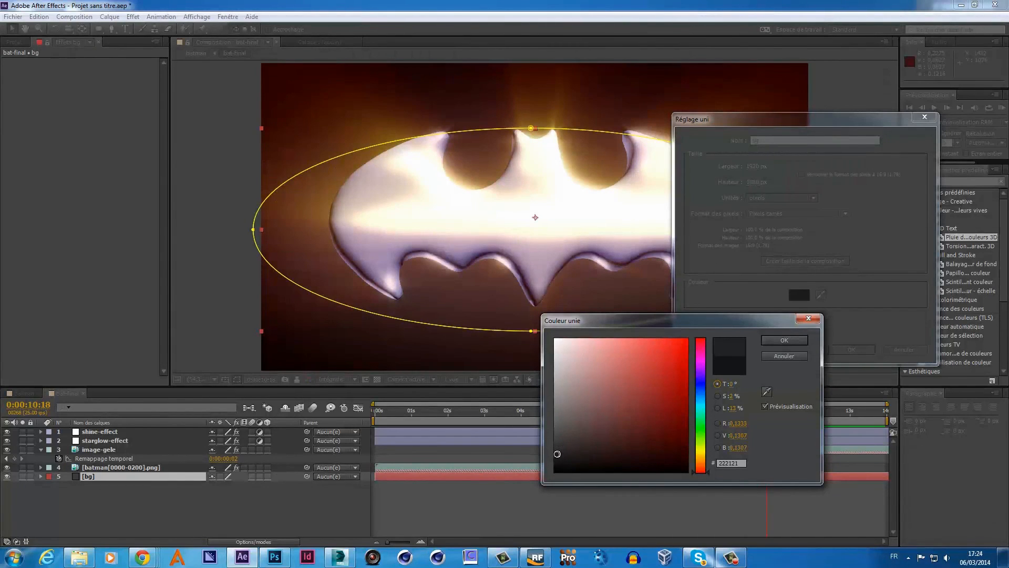
{"action": "left_click", "coordinate": [785, 340]}
{"action": "left_click", "coordinate": [851, 350]}
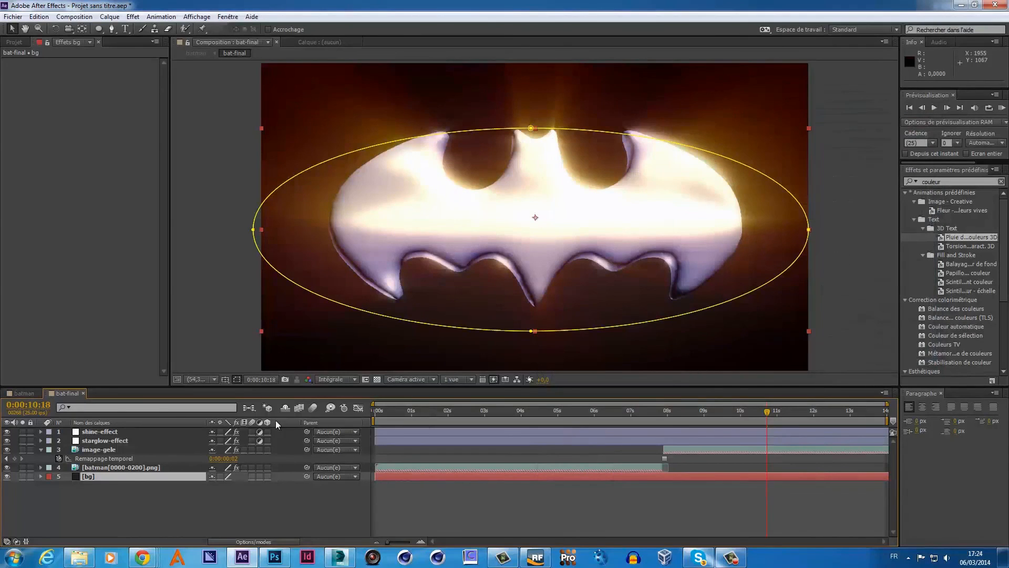
{"action": "left_click", "coordinate": [29, 392]}
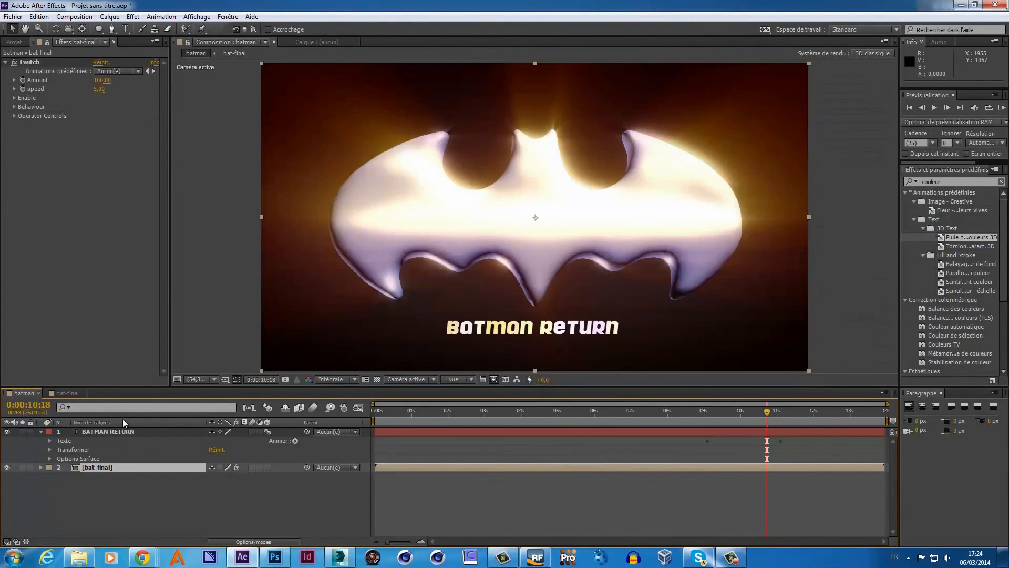
- Select bat-final and set a Twitch Amount keyframe at 100 around 0:00:11:23
{"action": "left_click_drag", "start_coordinate": [766, 412], "coordinate": [812, 454]}
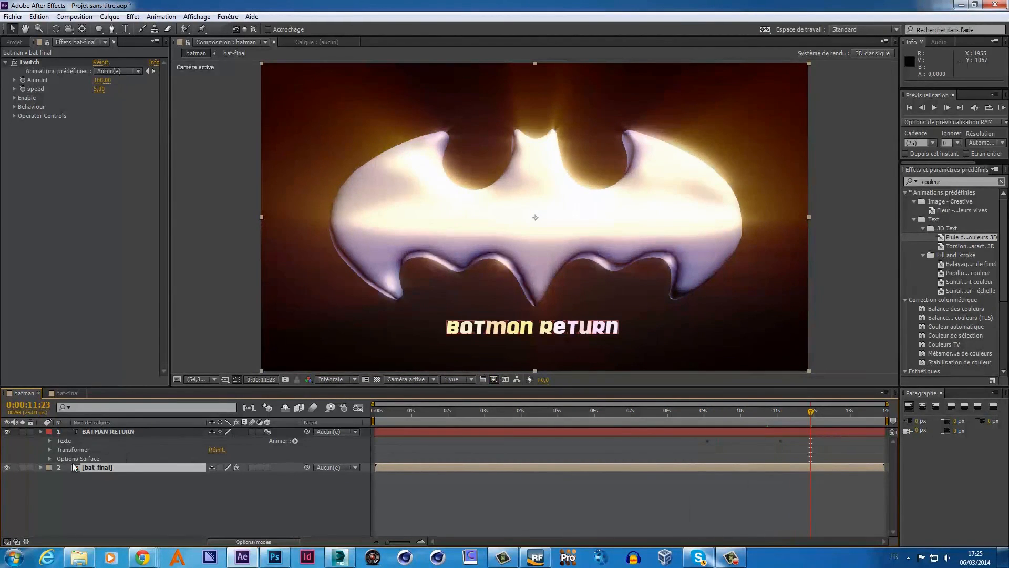
{"action": "left_click", "coordinate": [78, 475]}
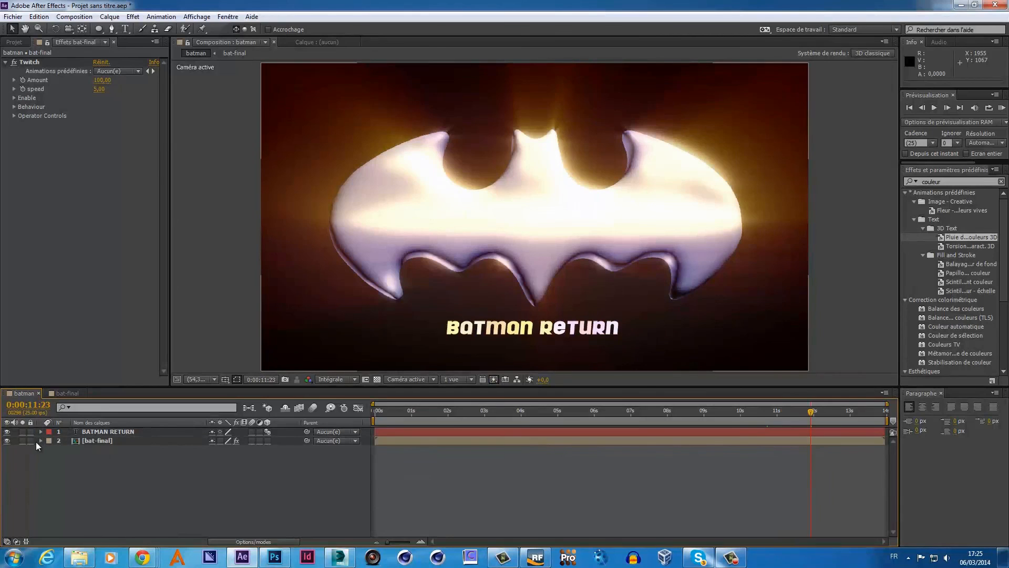
{"action": "left_click", "coordinate": [94, 441]}
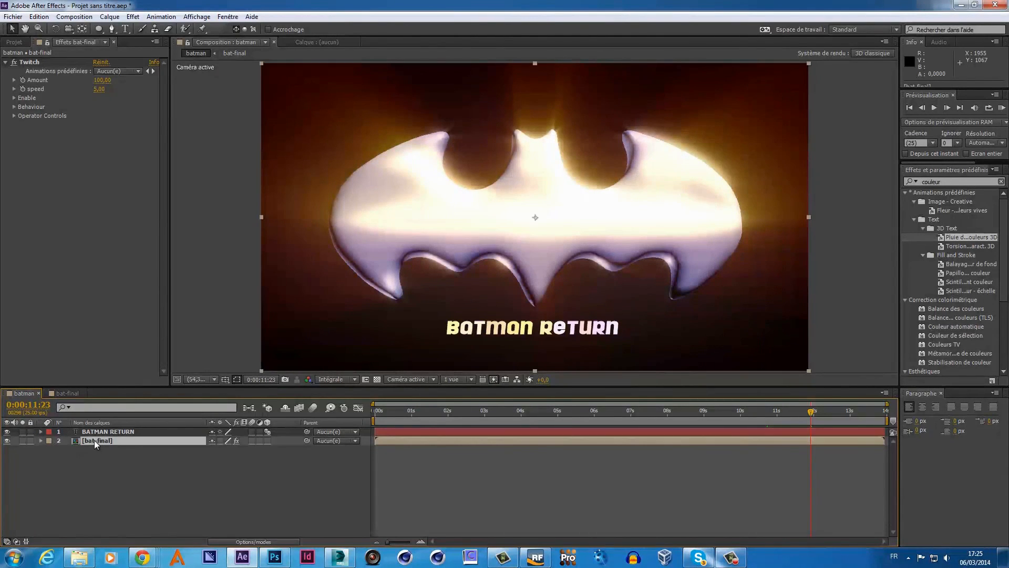
{"action": "left_click", "coordinate": [23, 79]}
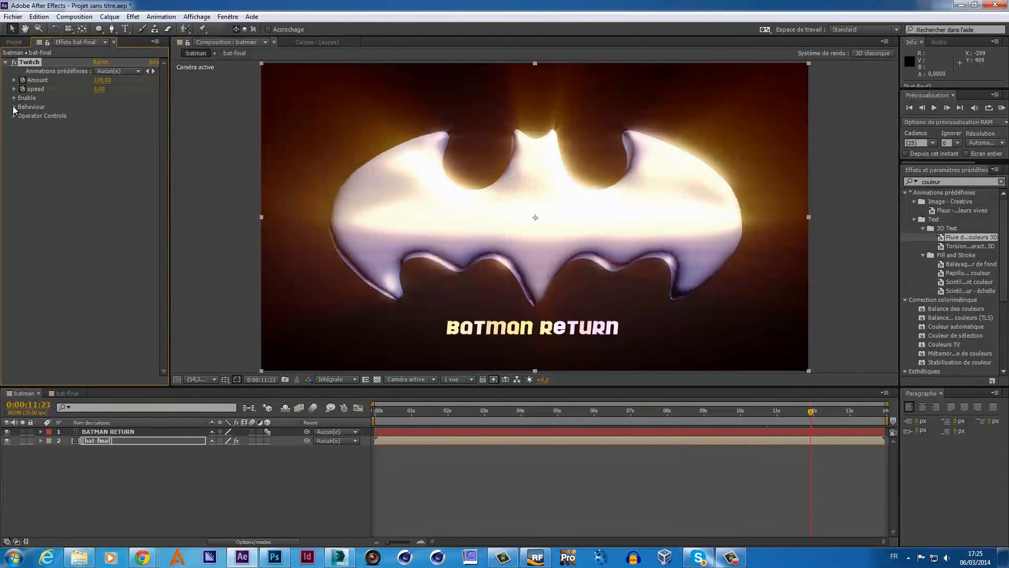
- Enable Twitch's Blur, Scale and Slide options and set its speed to 0
{"action": "left_click", "coordinate": [14, 106]}
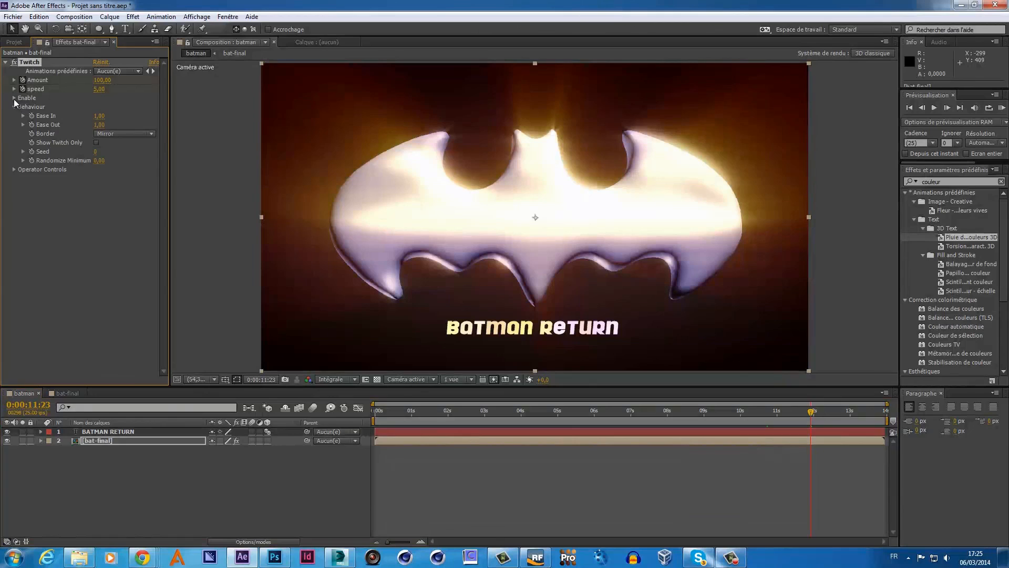
{"action": "left_click", "coordinate": [14, 98]}
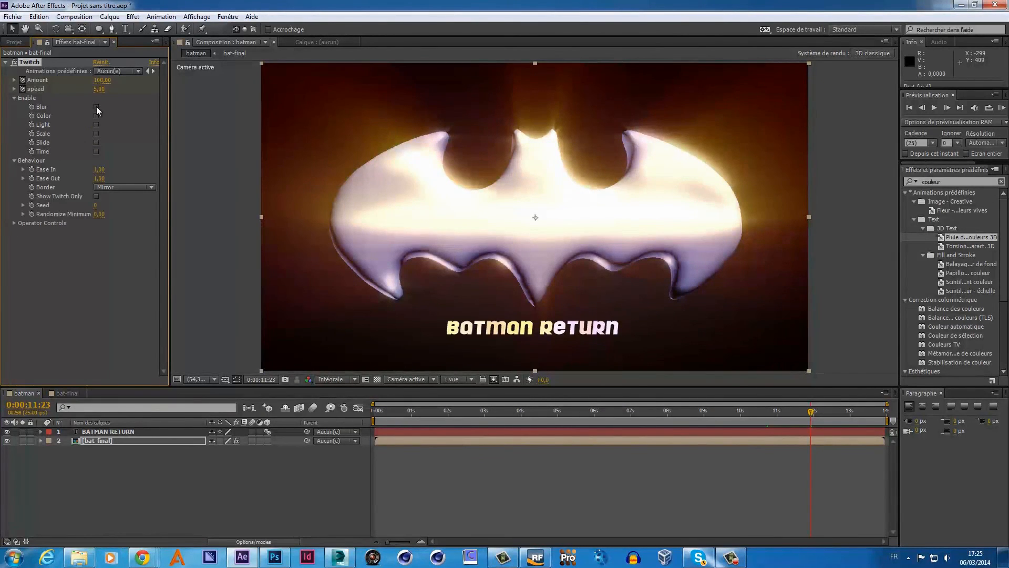
{"action": "left_click", "coordinate": [96, 107]}
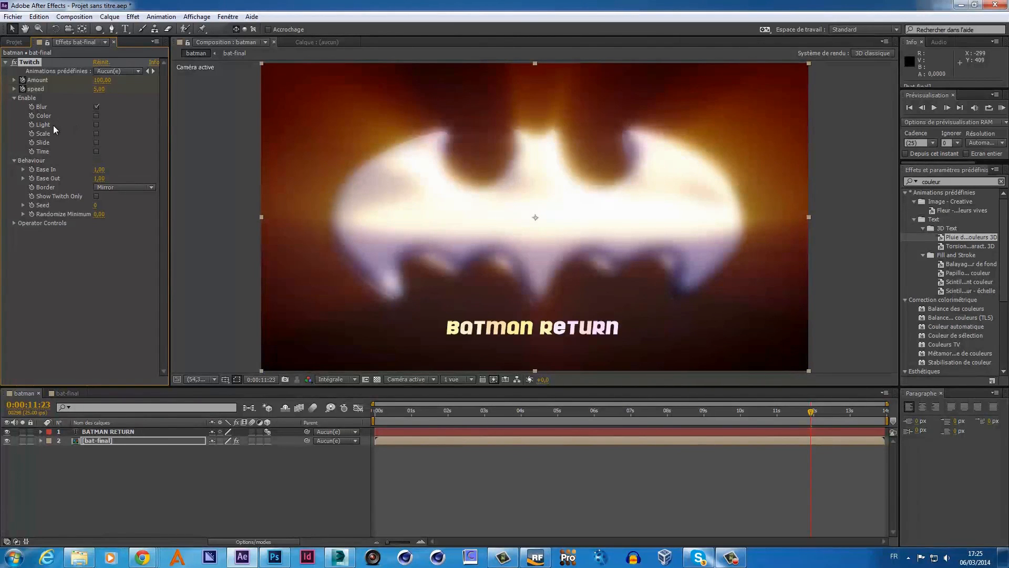
{"action": "left_click", "coordinate": [96, 134]}
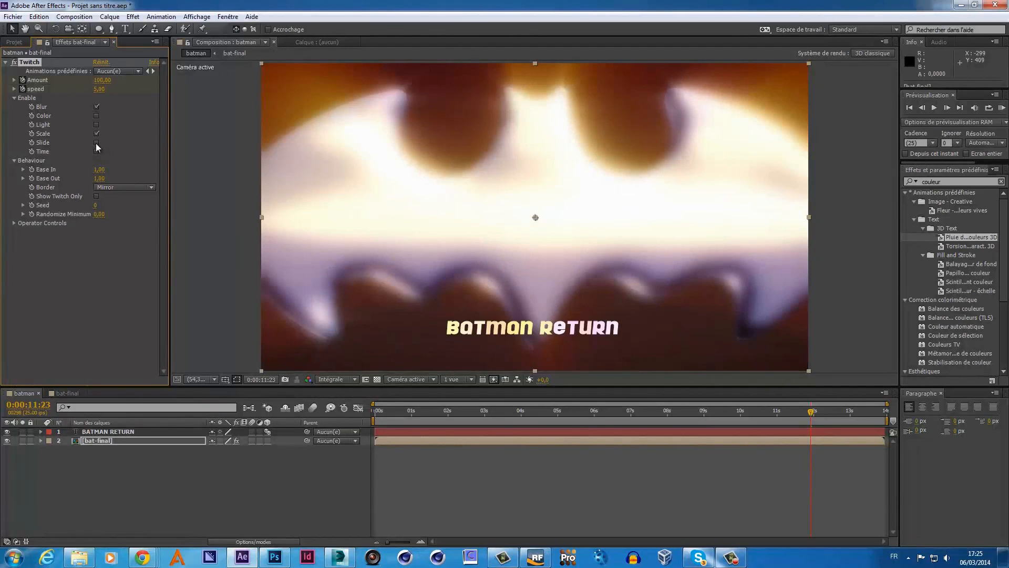
{"action": "left_click", "coordinate": [96, 142]}
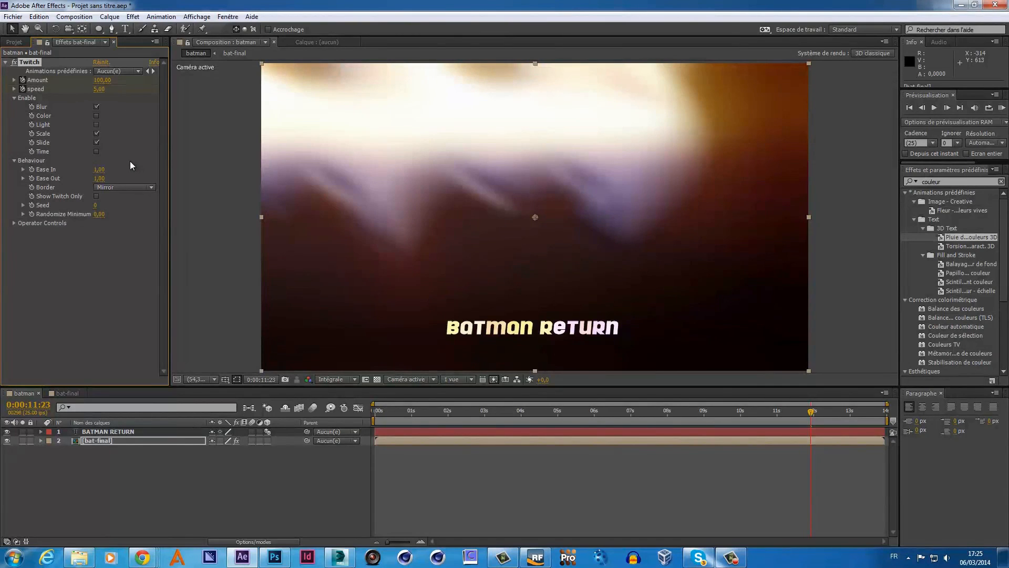
{"action": "left_click", "coordinate": [99, 88]}
{"action": "type", "text": "0"}
{"action": "key", "text": "Return"}
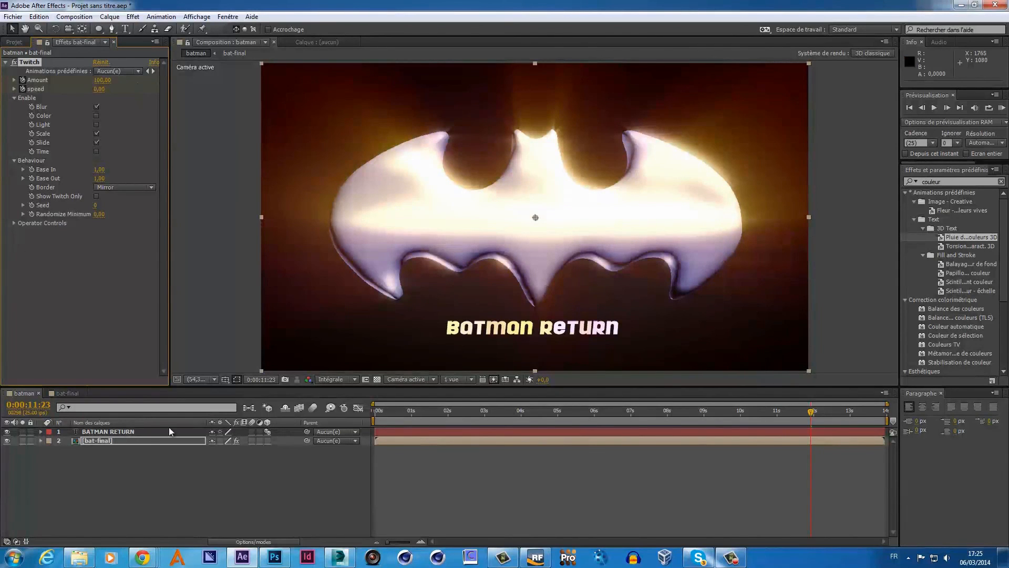
- Show bat-final's Twitch keyframes and select the Amount and speed keyframes together around 11:22
{"action": "left_click", "coordinate": [40, 441]}
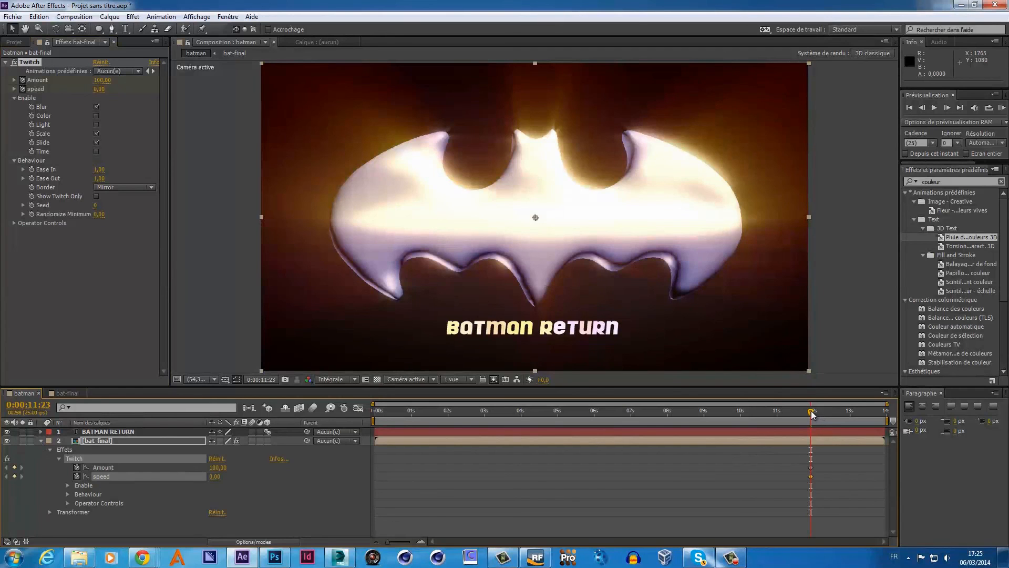
{"action": "mouse_move", "coordinate": [801, 411]}
{"action": "left_mouse_down"}
{"action": "mouse_move", "coordinate": [672, 424]}
{"action": "mouse_move", "coordinate": [812, 421]}
{"action": "mouse_move", "coordinate": [798, 424]}
{"action": "left_mouse_up"}
{"action": "mouse_move", "coordinate": [818, 462]}
{"action": "left_mouse_down"}
{"action": "mouse_move", "coordinate": [804, 484]}
{"action": "mouse_move", "coordinate": [822, 466]}
{"action": "left_mouse_up"}
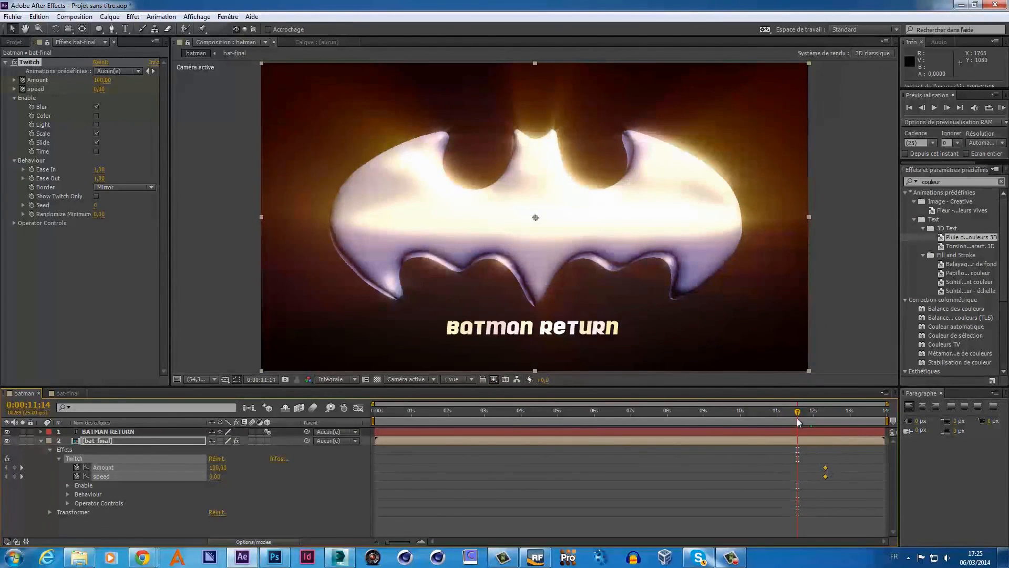
{"action": "left_click_drag", "start_coordinate": [819, 413], "coordinate": [698, 434]}
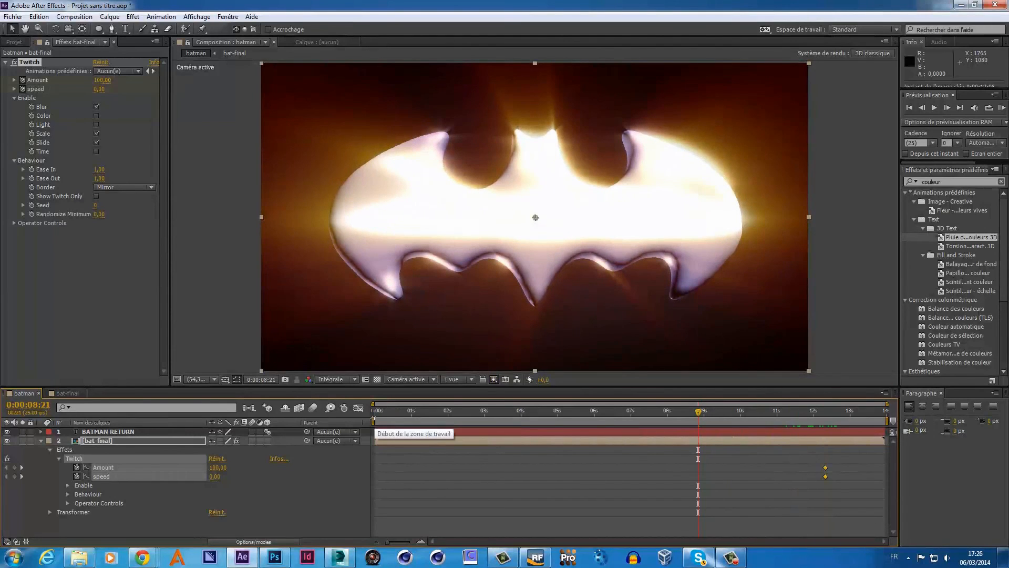
- Move the work area start to about 9 seconds and play a preview of the title and glitch
{"action": "left_click_drag", "start_coordinate": [374, 422], "coordinate": [792, 421]}
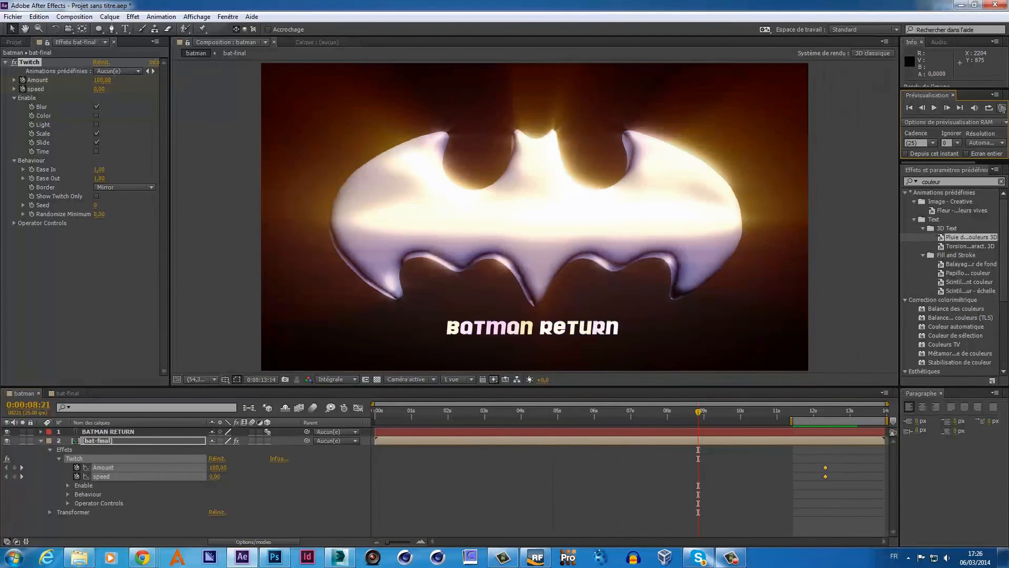
{"action": "left_click", "coordinate": [1002, 109]}
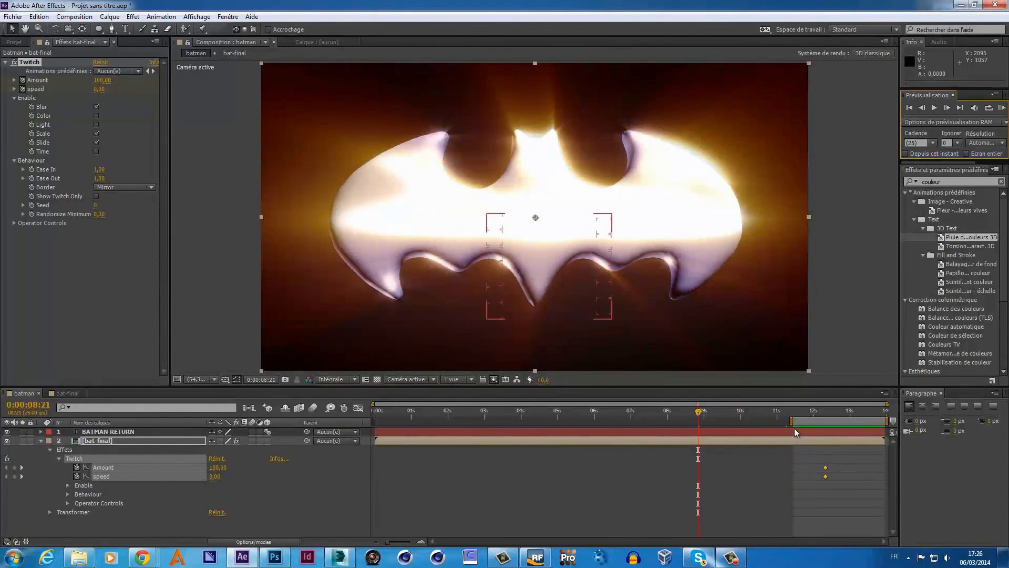
{"action": "mouse_move", "coordinate": [699, 412]}
{"action": "left_mouse_down"}
{"action": "mouse_move", "coordinate": [765, 415]}
{"action": "mouse_move", "coordinate": [702, 421]}
{"action": "left_mouse_up"}
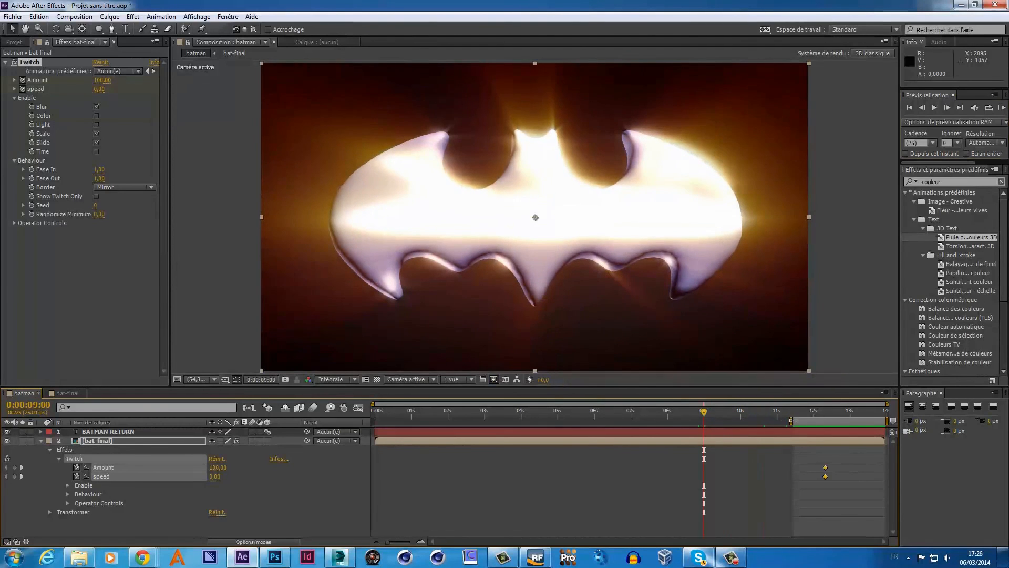
{"action": "left_click_drag", "start_coordinate": [792, 420], "coordinate": [687, 421]}
{"action": "left_click", "coordinate": [1001, 108]}
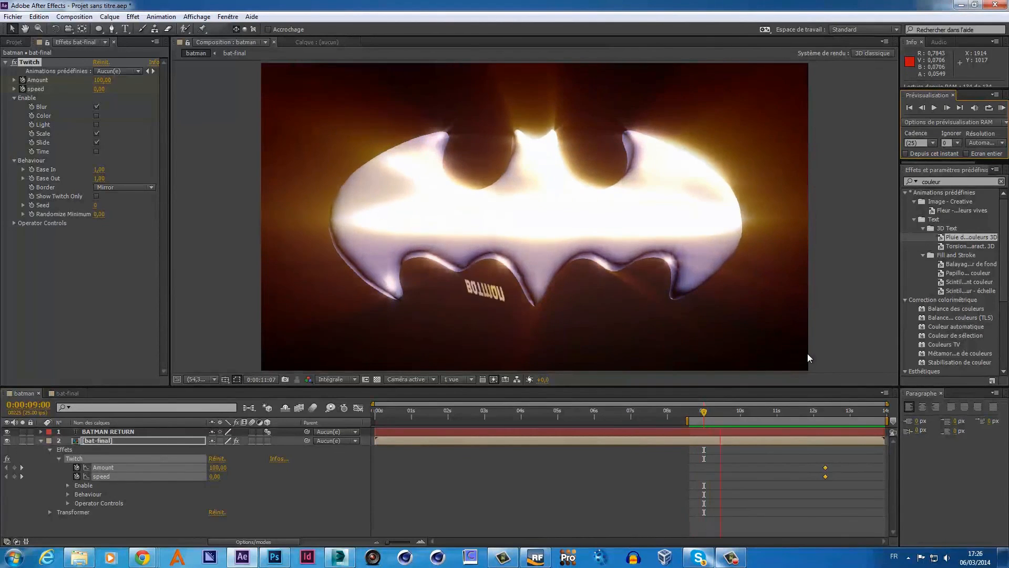
{"action": "key", "text": "space"}
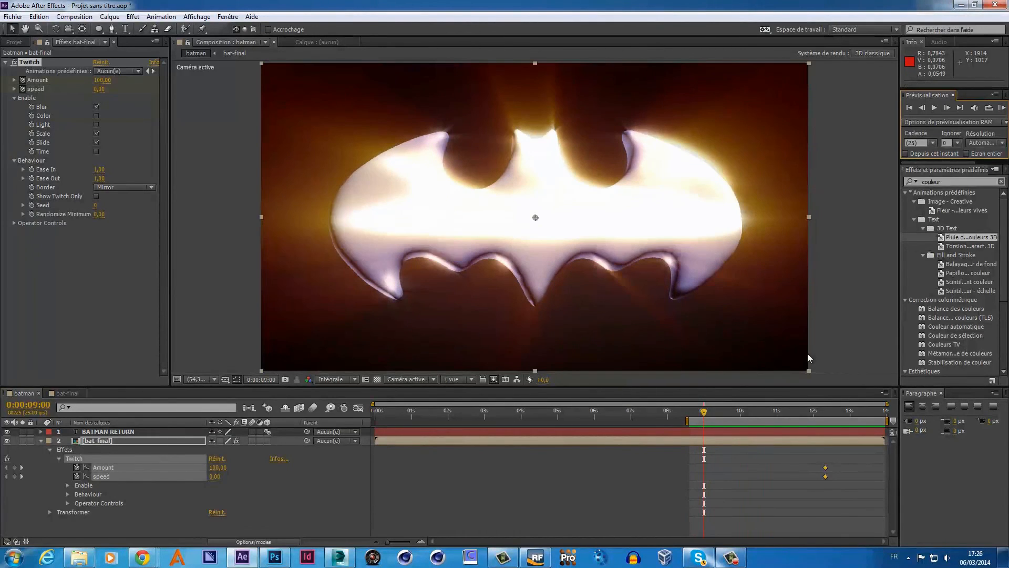
- Move the Twitch Amount and speed keyframes earlier, previewing the glitch timing
{"action": "left_click", "coordinate": [1002, 107]}
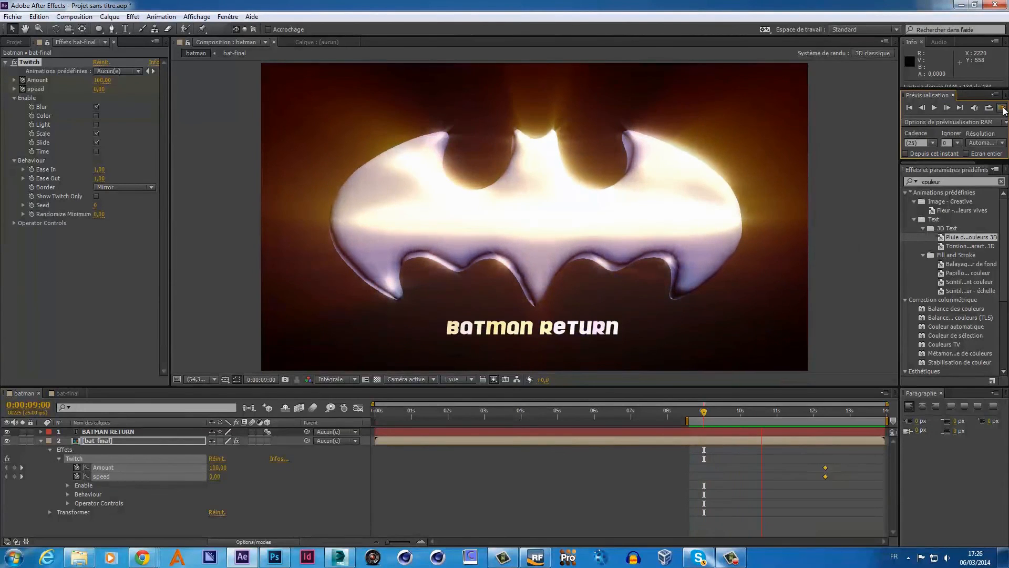
{"action": "left_click", "coordinate": [1003, 109]}
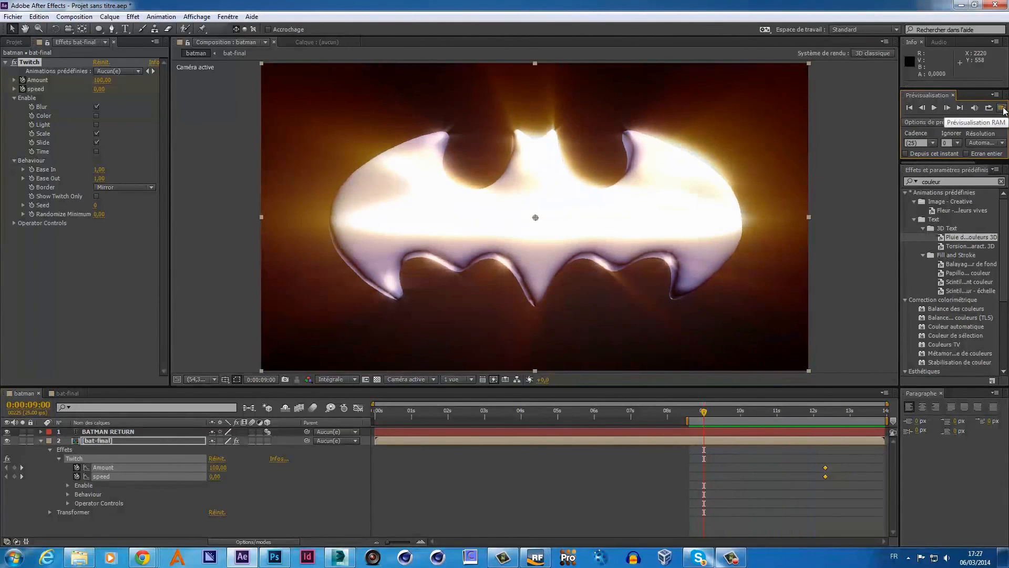
{"action": "left_click_drag", "start_coordinate": [848, 463], "coordinate": [758, 472]}
{"action": "left_click", "coordinate": [1003, 107]}
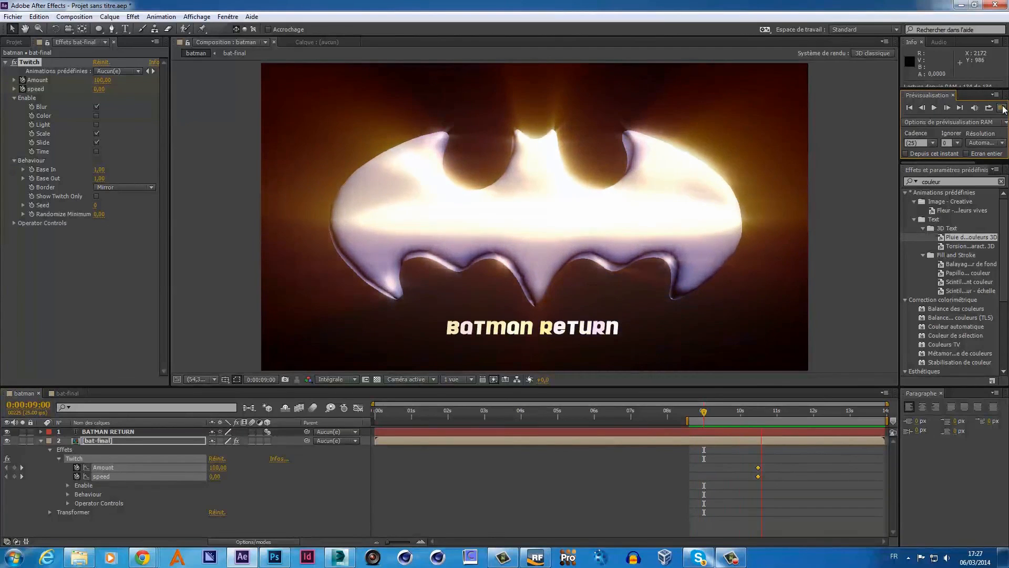
{"action": "left_click", "coordinate": [1003, 109]}
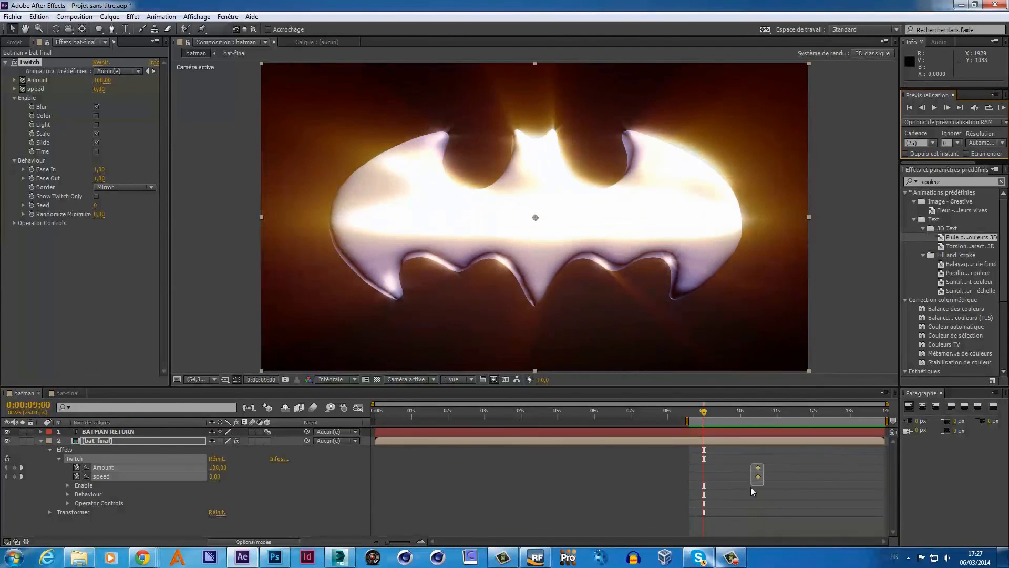
{"action": "left_click_drag", "start_coordinate": [758, 469], "coordinate": [763, 469]}
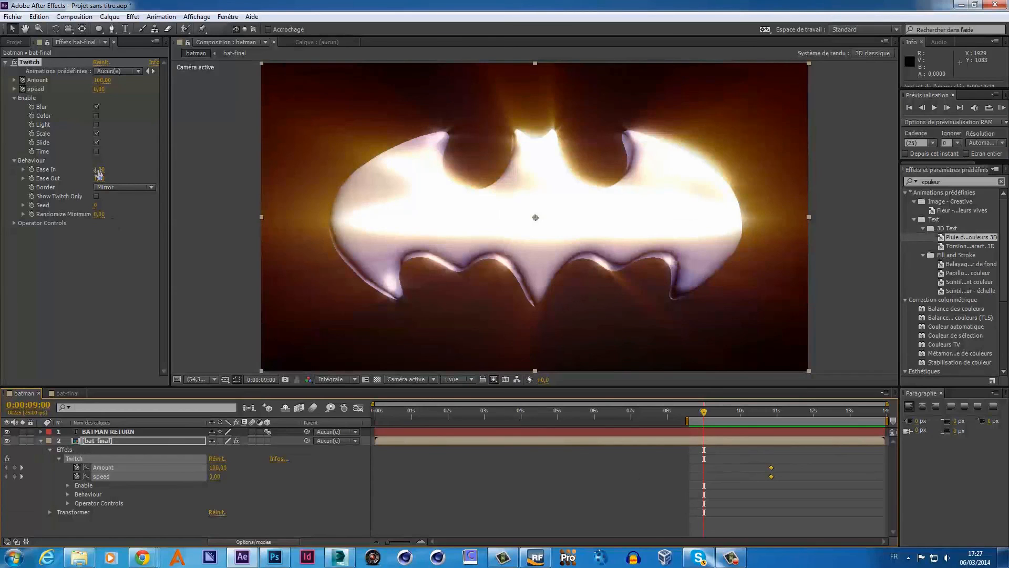
- Try Twitch speed keyframe values of 1, 2 and 1.5
{"action": "left_click", "coordinate": [99, 90]}
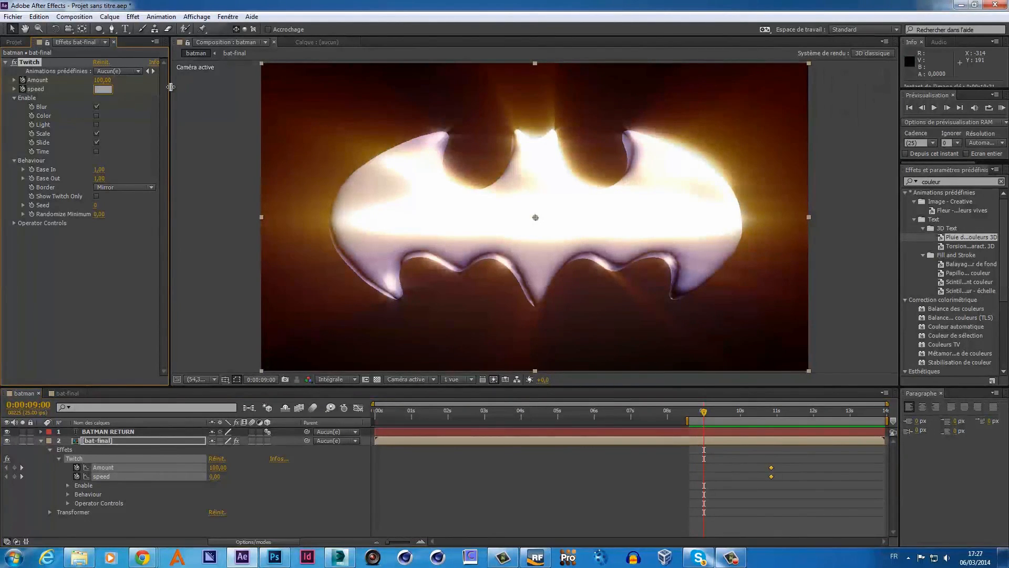
{"action": "type", "text": "1"}
{"action": "key", "text": "Return"}
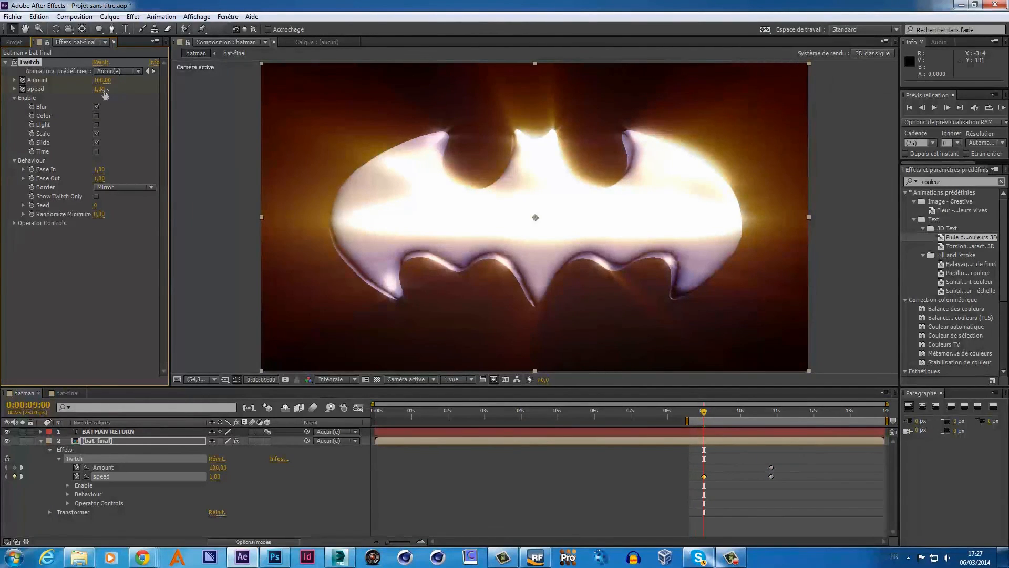
{"action": "left_click_drag", "start_coordinate": [106, 91], "coordinate": [107, 91]}
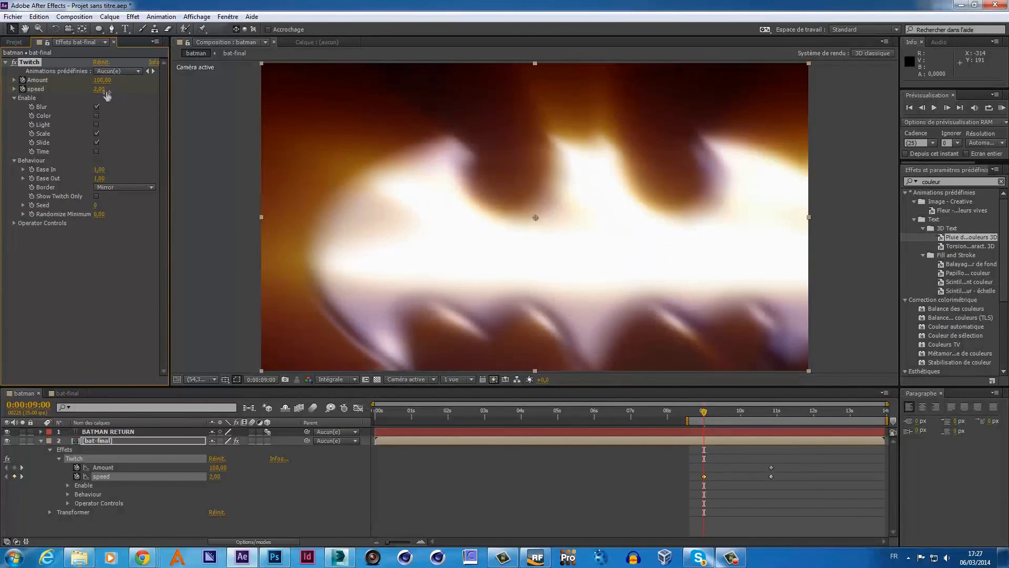
{"action": "left_click", "coordinate": [100, 89]}
{"action": "key", "text": "BackSpace"}
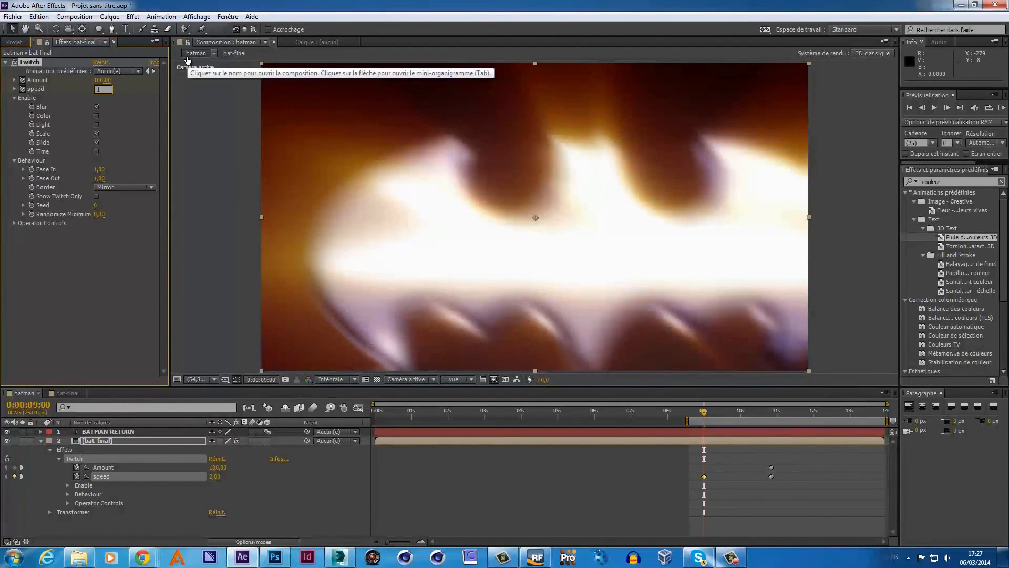
{"action": "type", "text": "1"}
{"action": "key", "text": "Return"}
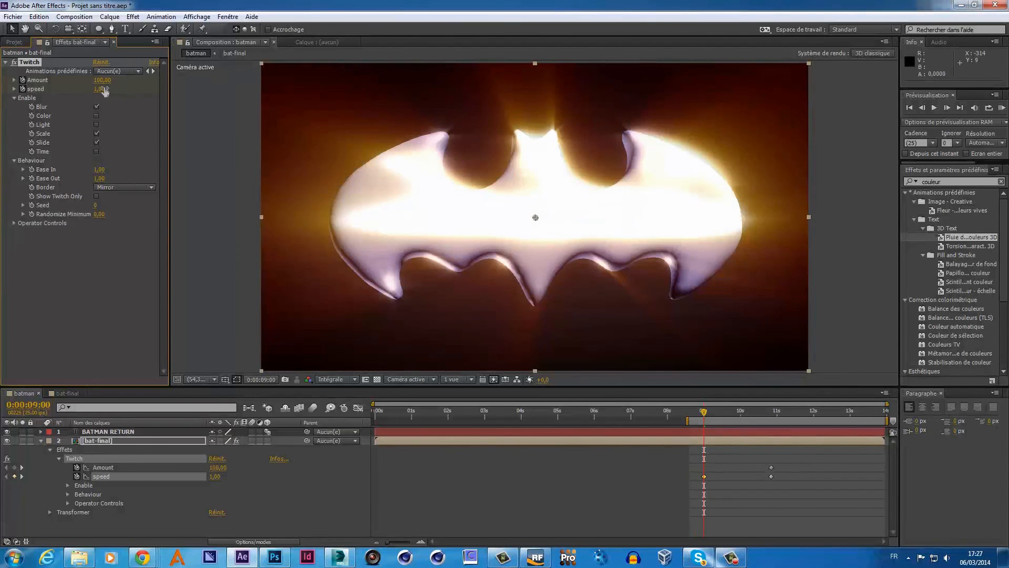
{"action": "left_click", "coordinate": [105, 89]}
{"action": "key", "text": "Return"}
- Raise the Twitch speed to 6.50 and move its keyframe to about 11 seconds
{"action": "left_click", "coordinate": [103, 89]}
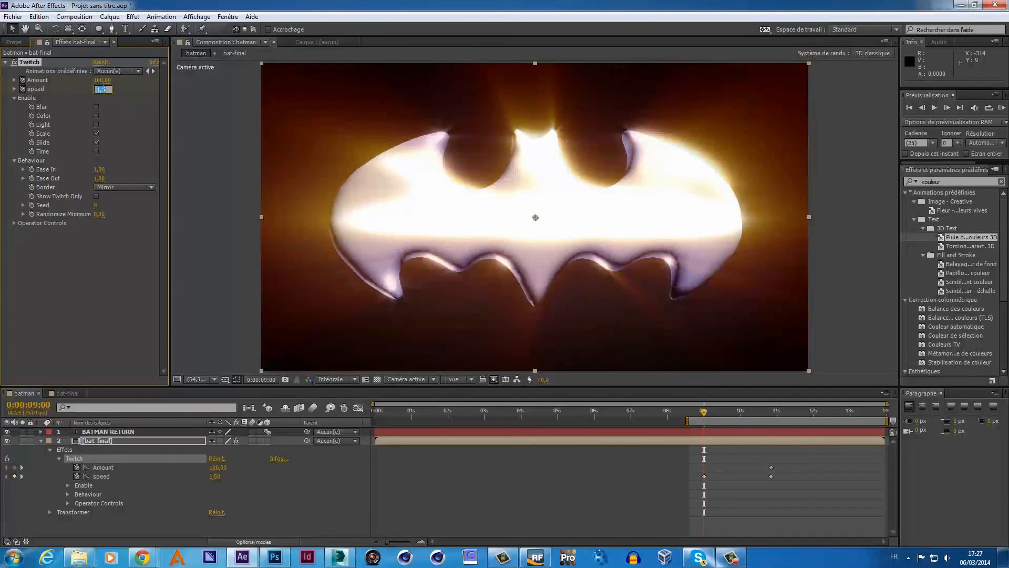
{"action": "left_click", "coordinate": [97, 107]}
{"action": "left_click_drag", "start_coordinate": [103, 89], "coordinate": [106, 89]}
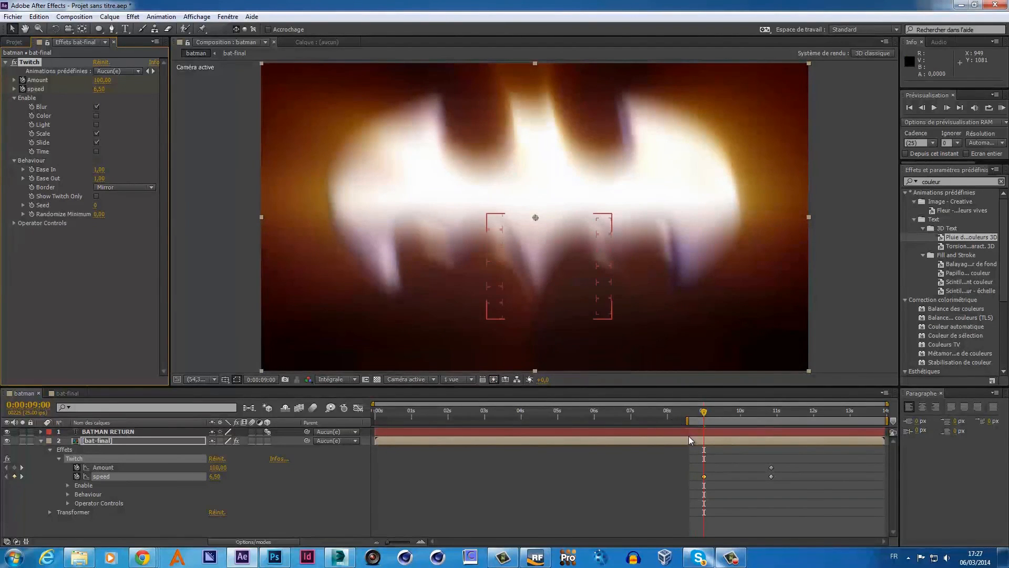
{"action": "left_click_drag", "start_coordinate": [705, 476], "coordinate": [720, 476]}
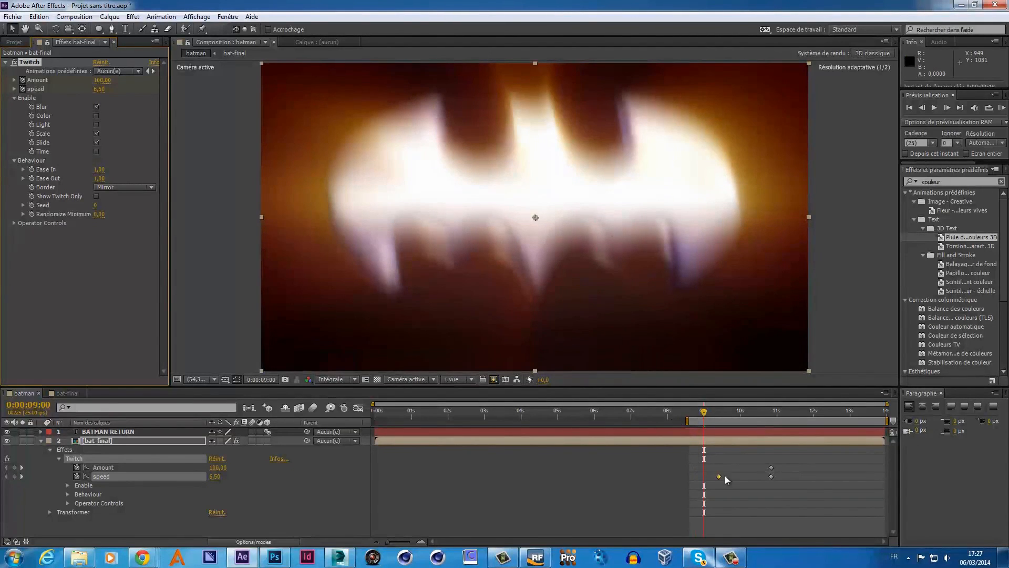
{"action": "left_click_drag", "start_coordinate": [788, 474], "coordinate": [790, 473]}
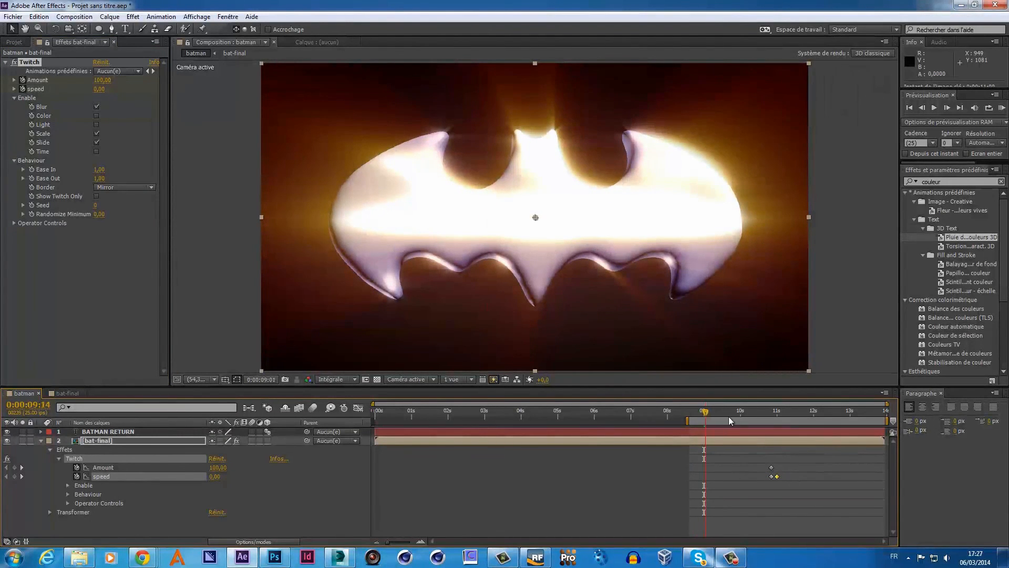
- Around 11 seconds, drop Twitch speed to 0 then raise it for a burst, previewing from just before
{"action": "left_click_drag", "start_coordinate": [730, 421], "coordinate": [777, 422]}
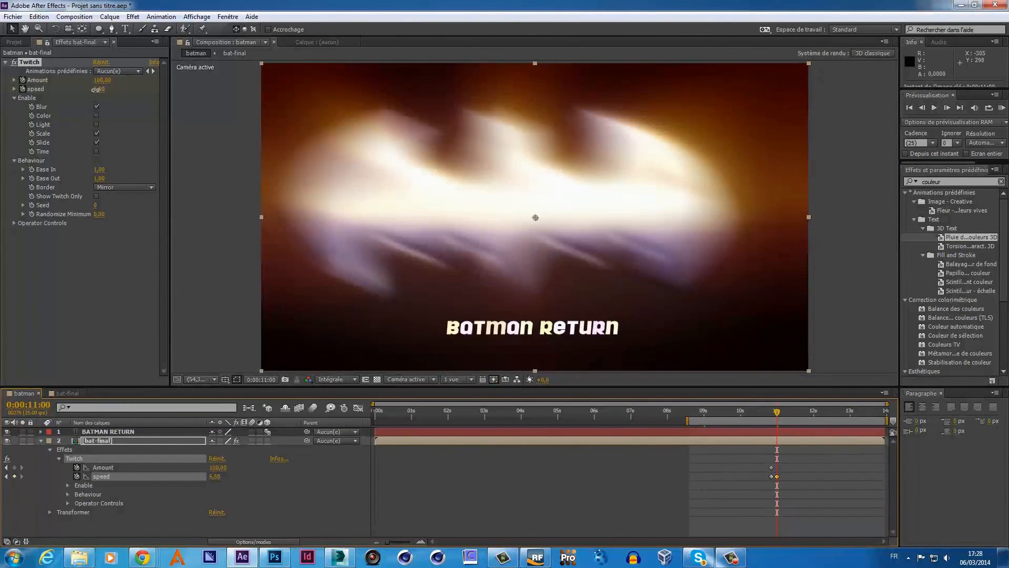
{"action": "left_click_drag", "start_coordinate": [97, 90], "coordinate": [95, 92]}
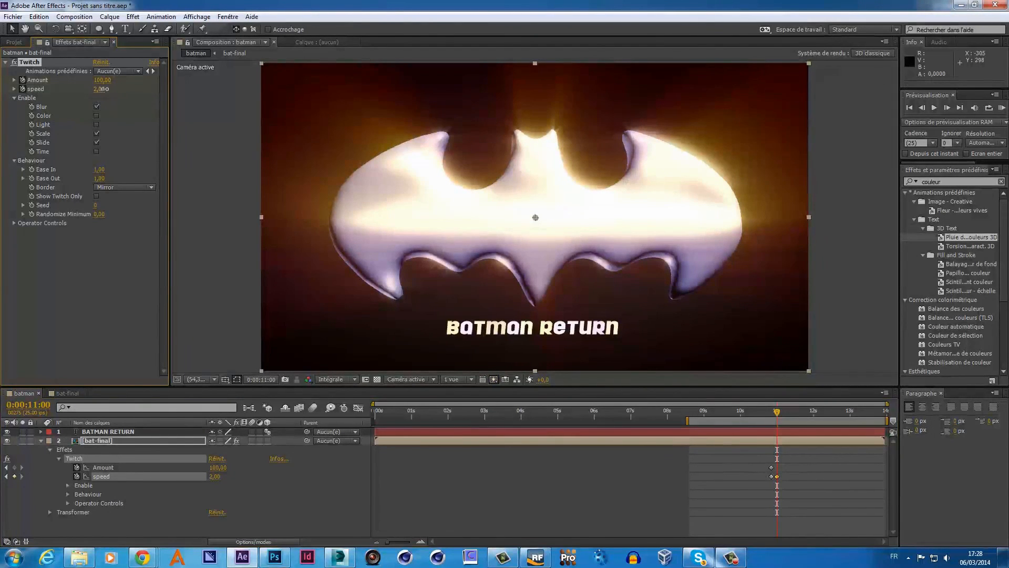
{"action": "left_click_drag", "start_coordinate": [105, 88], "coordinate": [105, 88]}
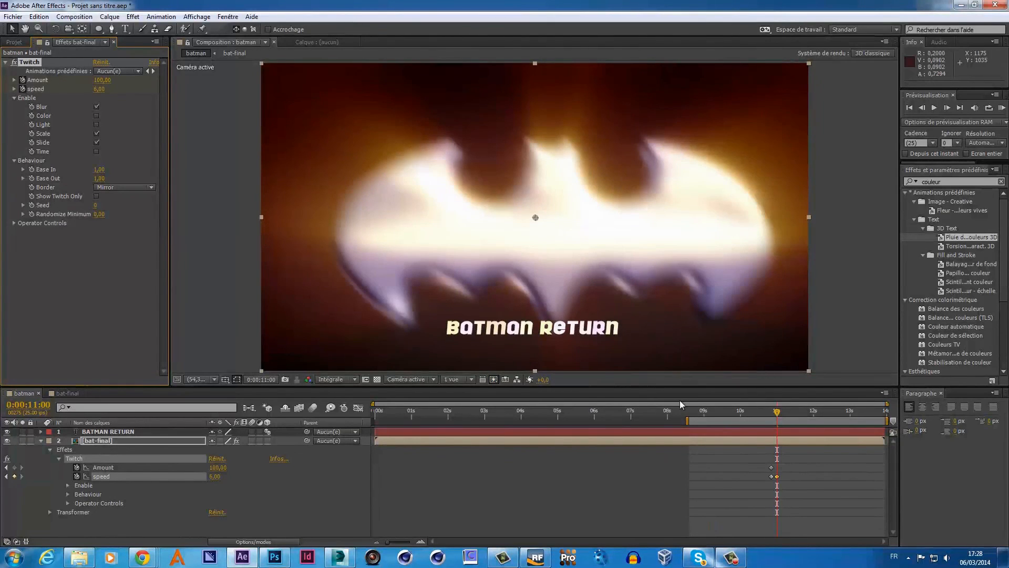
{"action": "mouse_move", "coordinate": [776, 416]}
{"action": "left_mouse_down"}
{"action": "mouse_move", "coordinate": [797, 415]}
{"action": "mouse_move", "coordinate": [772, 419]}
{"action": "left_mouse_up"}
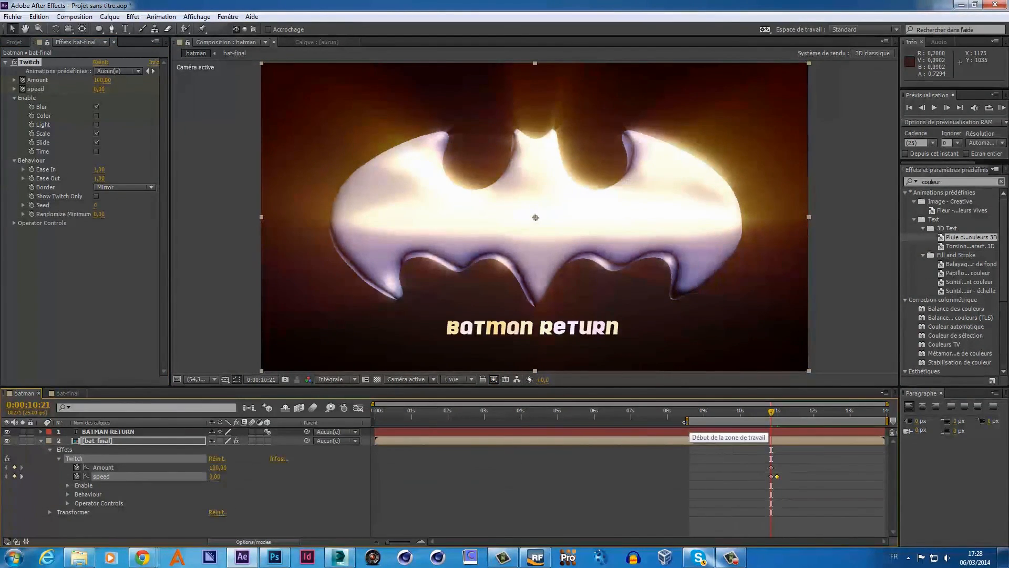
{"action": "left_click_drag", "start_coordinate": [689, 421], "coordinate": [753, 423]}
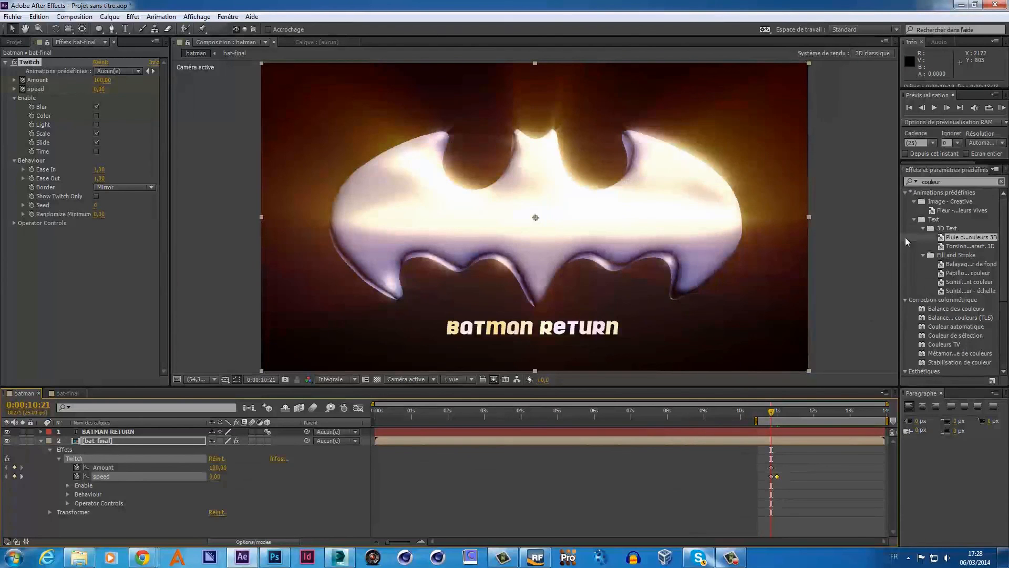
{"action": "left_click", "coordinate": [998, 109]}
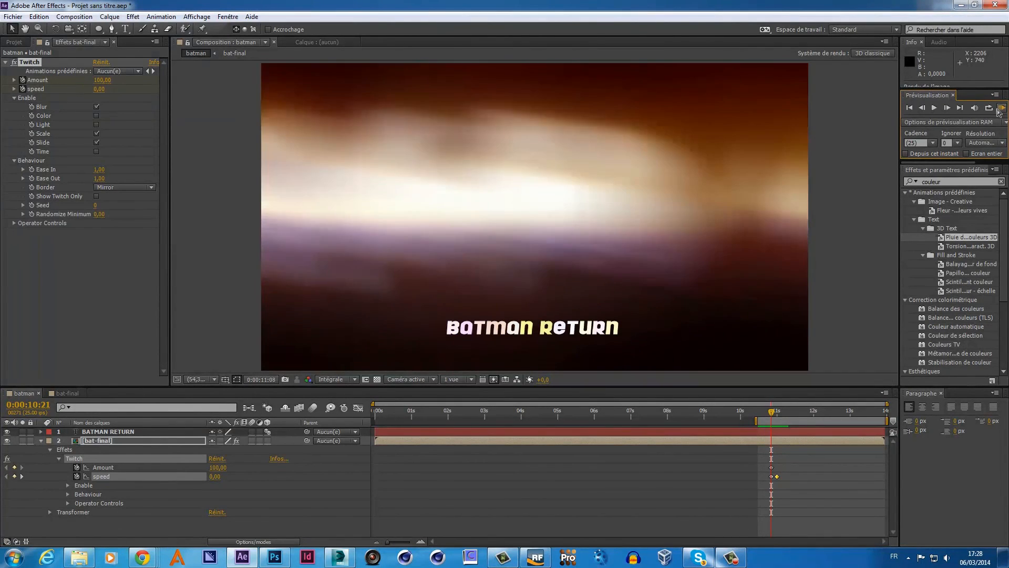
{"action": "left_click", "coordinate": [998, 109]}
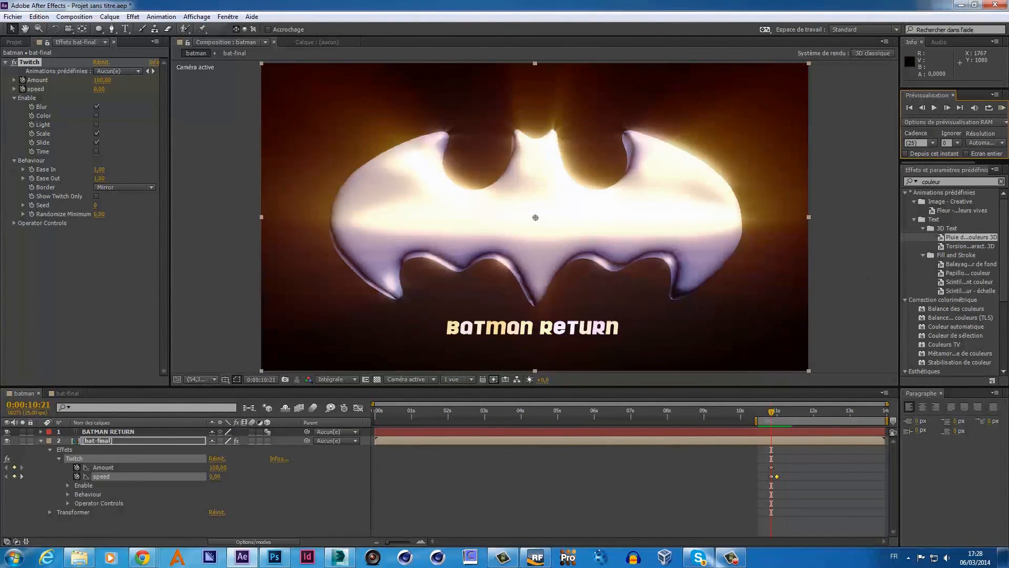
- Key the Twitch speed back to 0.00 at 0:00:11:04 and preview the glitch again
{"action": "left_click_drag", "start_coordinate": [773, 418], "coordinate": [787, 417]}
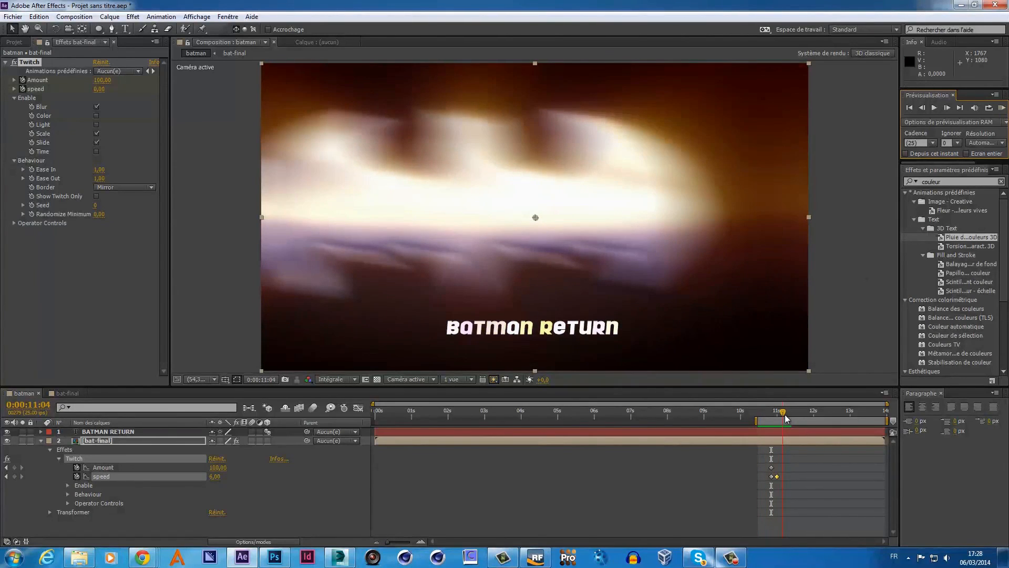
{"action": "left_click", "coordinate": [99, 88]}
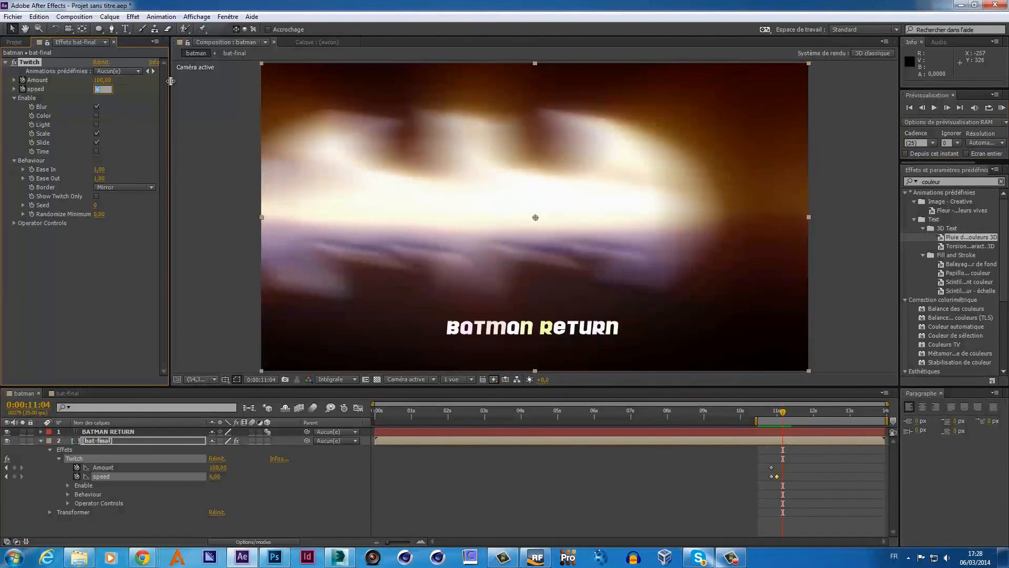
{"action": "type", "text": "0"}
{"action": "key", "text": "Return"}
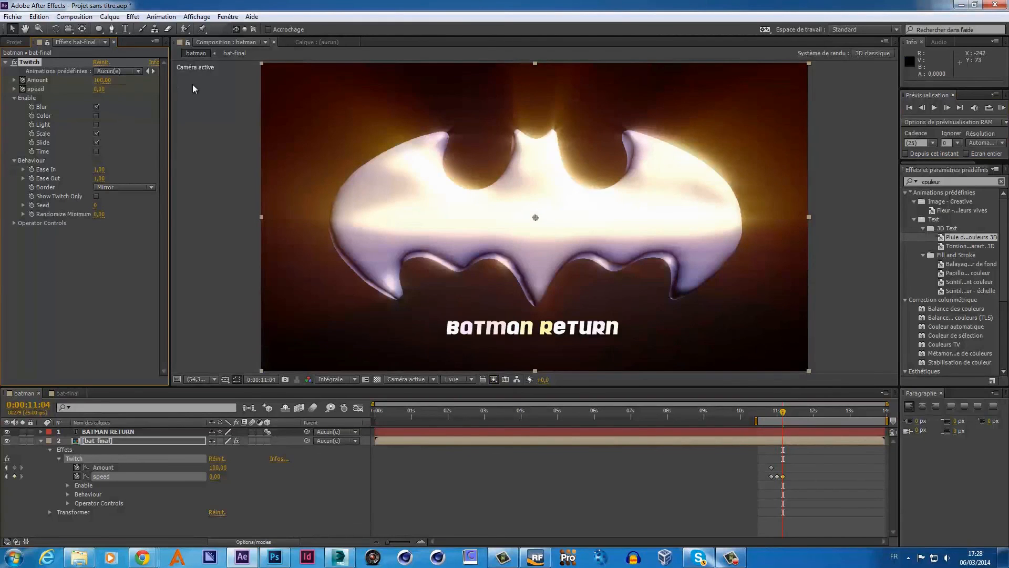
{"action": "left_click", "coordinate": [1002, 108]}
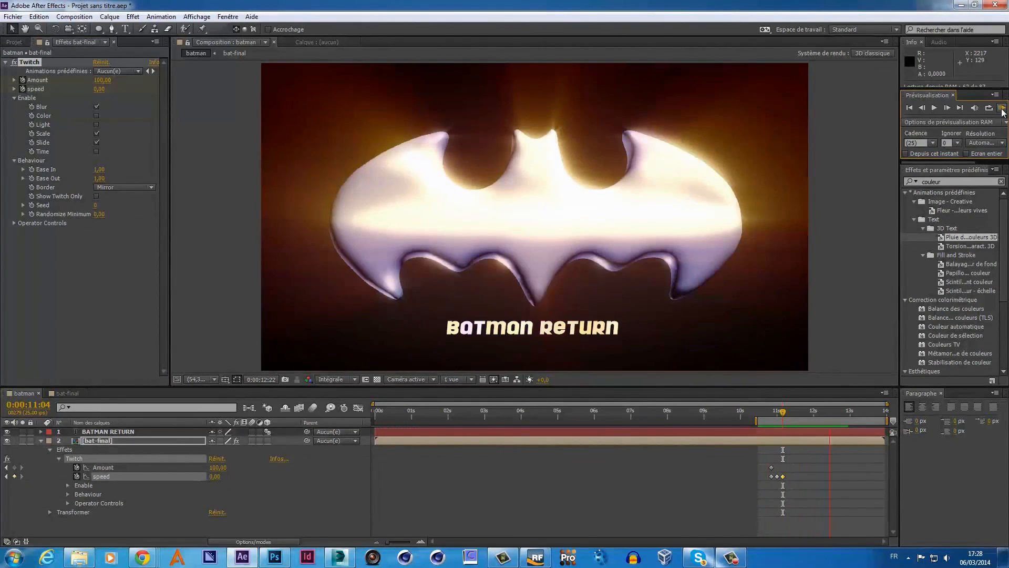
- Replay the preview a few times, then move the work-area start back to 0:00:00:00 and preview the full comp
{"action": "left_click", "coordinate": [1002, 109]}
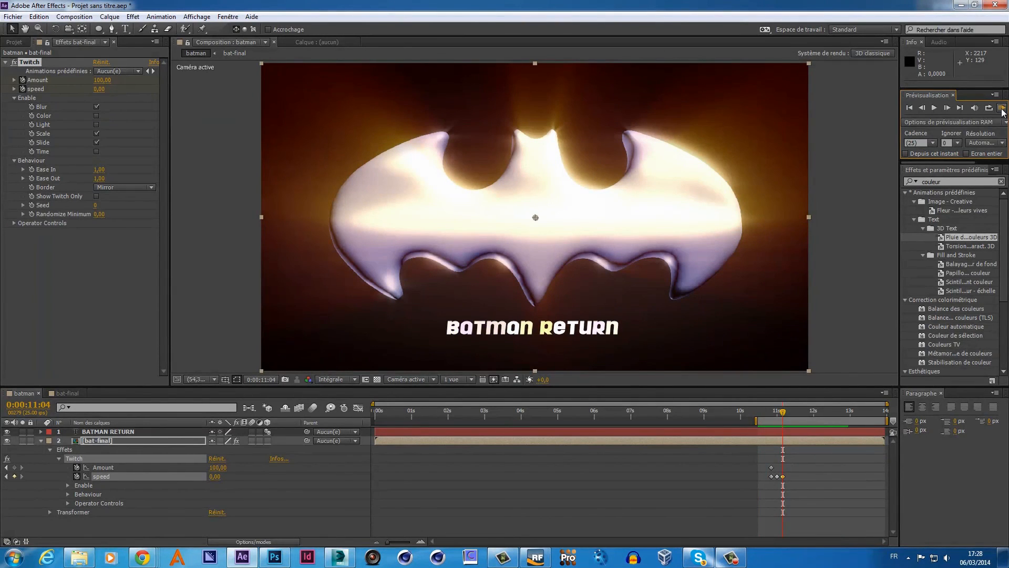
{"action": "left_click", "coordinate": [1002, 108]}
{"action": "left_click", "coordinate": [1002, 109]}
{"action": "left_click", "coordinate": [1002, 109]}
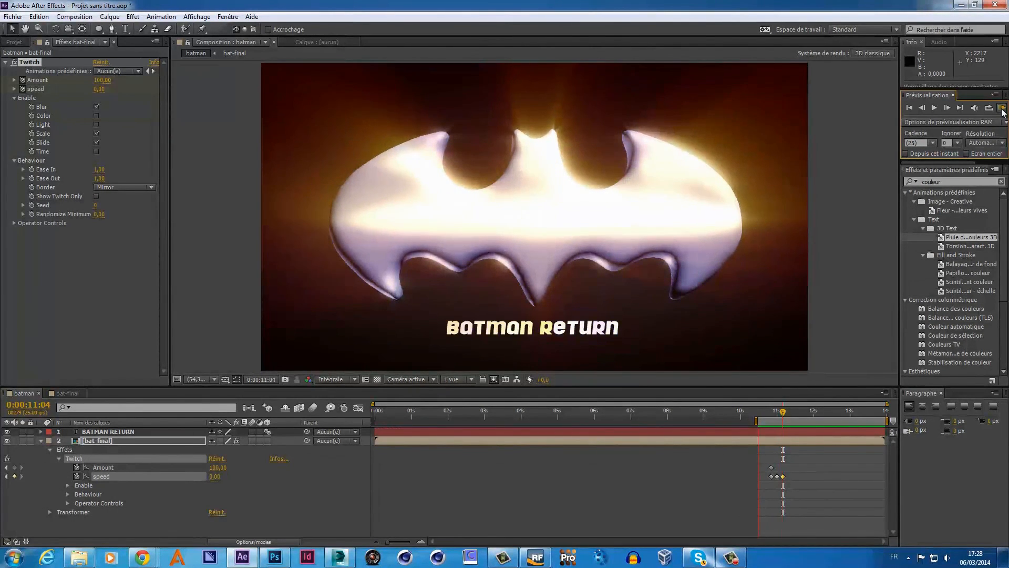
{"action": "left_click", "coordinate": [1002, 108]}
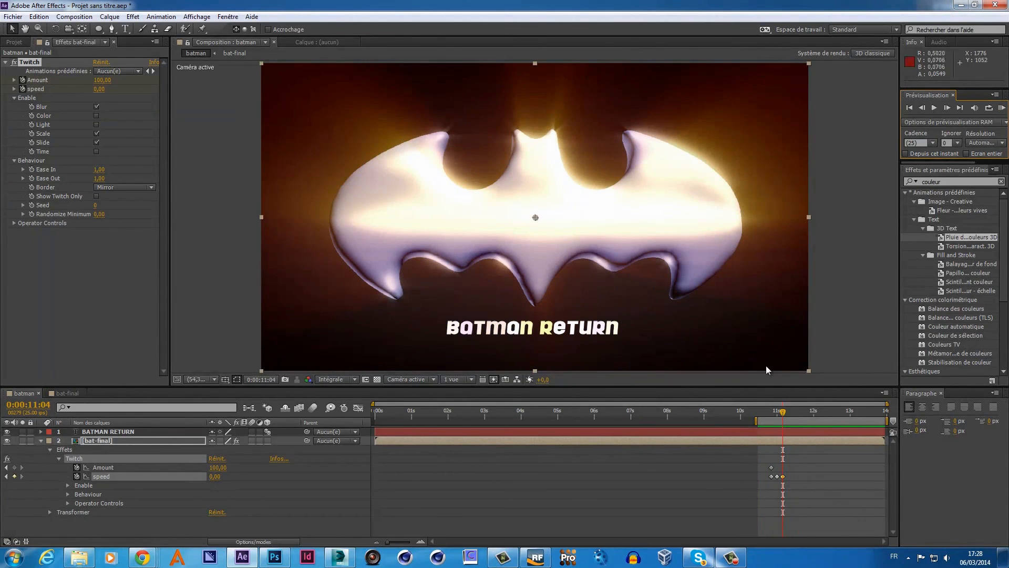
{"action": "left_click_drag", "start_coordinate": [755, 423], "coordinate": [376, 422]}
{"action": "left_click", "coordinate": [1002, 109]}
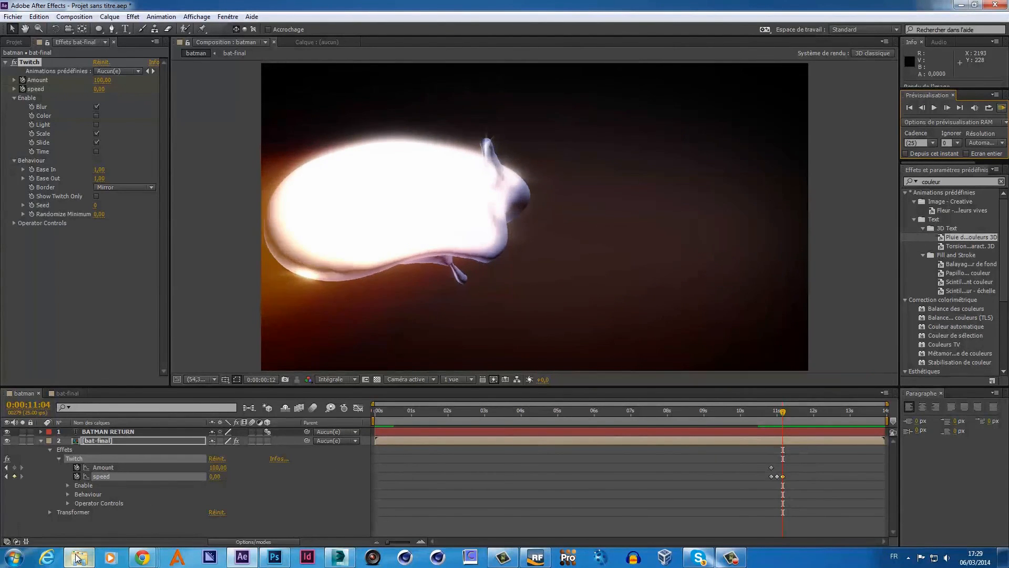
- In the batman-project folder window, open pour after effect, then video copilot
{"action": "mouse_move", "coordinate": [77, 556]}
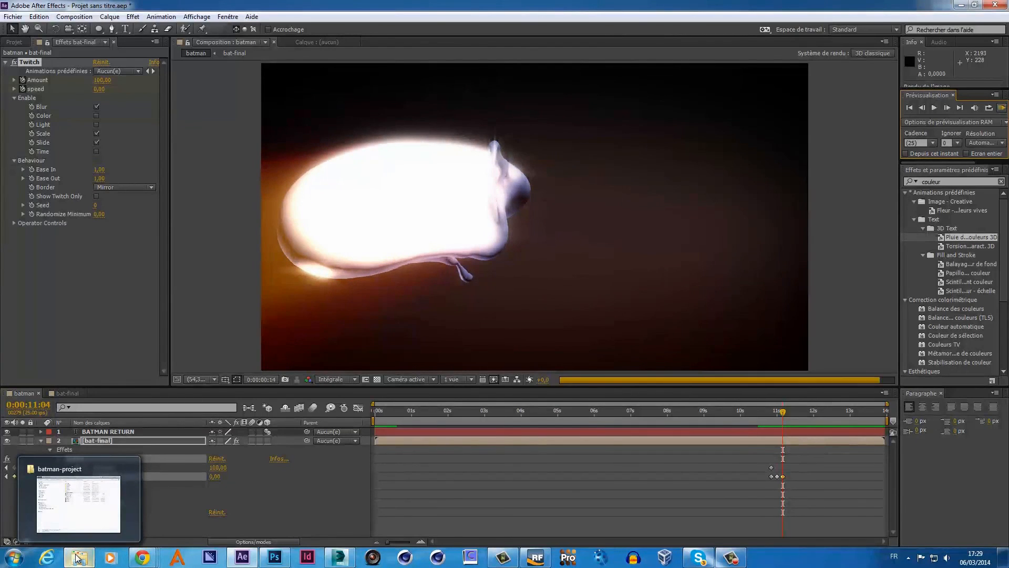
{"action": "left_click", "coordinate": [77, 556]}
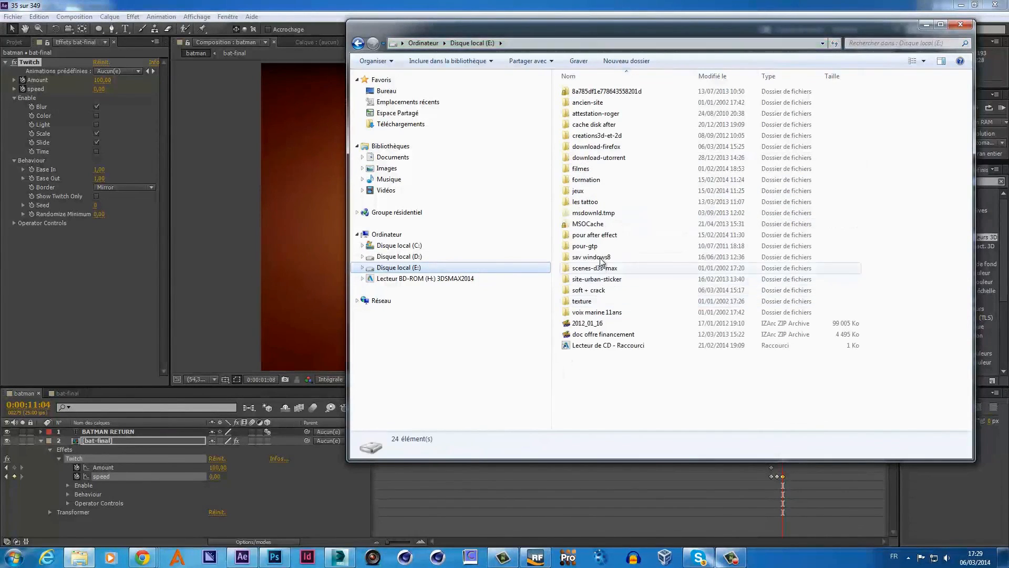
{"action": "left_click", "coordinate": [600, 236]}
{"action": "double_click", "coordinate": [601, 236]}
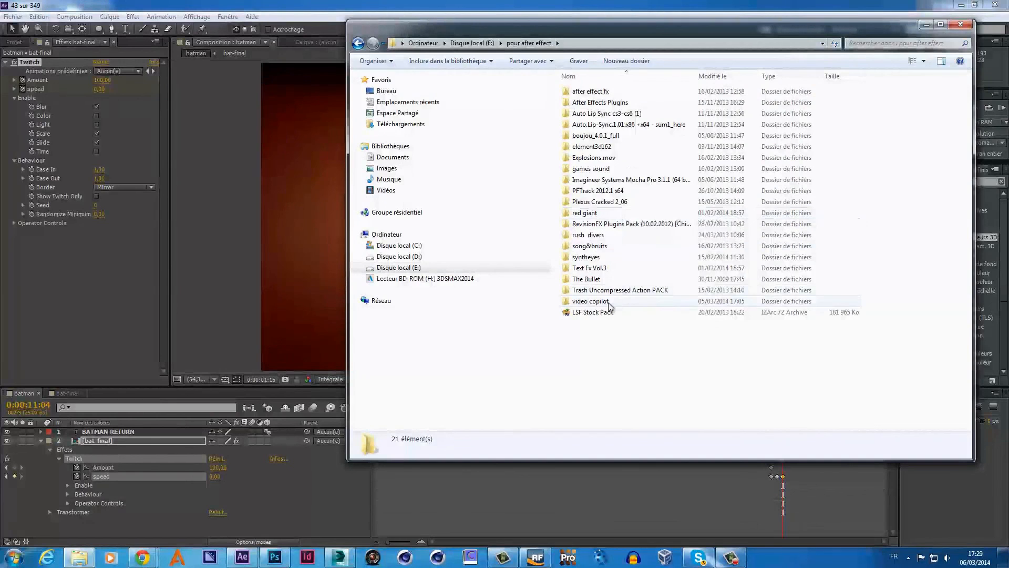
{"action": "double_click", "coordinate": [590, 302]}
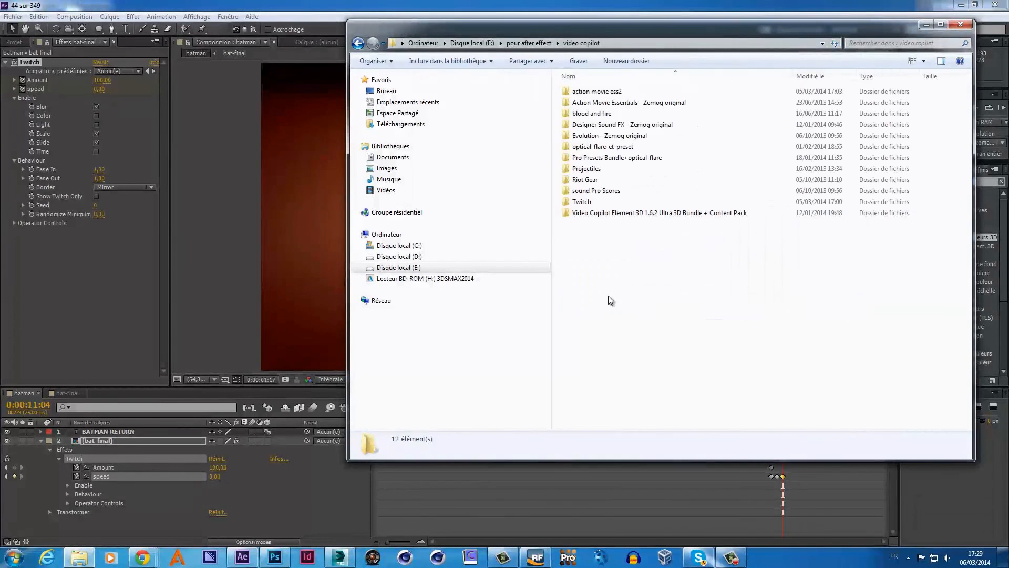
- Browse sound Pro Scores > Pro Scores, peek into 4-Sound Design, then open 3-Editorial > Tension > RhythmSpheres
{"action": "double_click", "coordinate": [598, 193]}
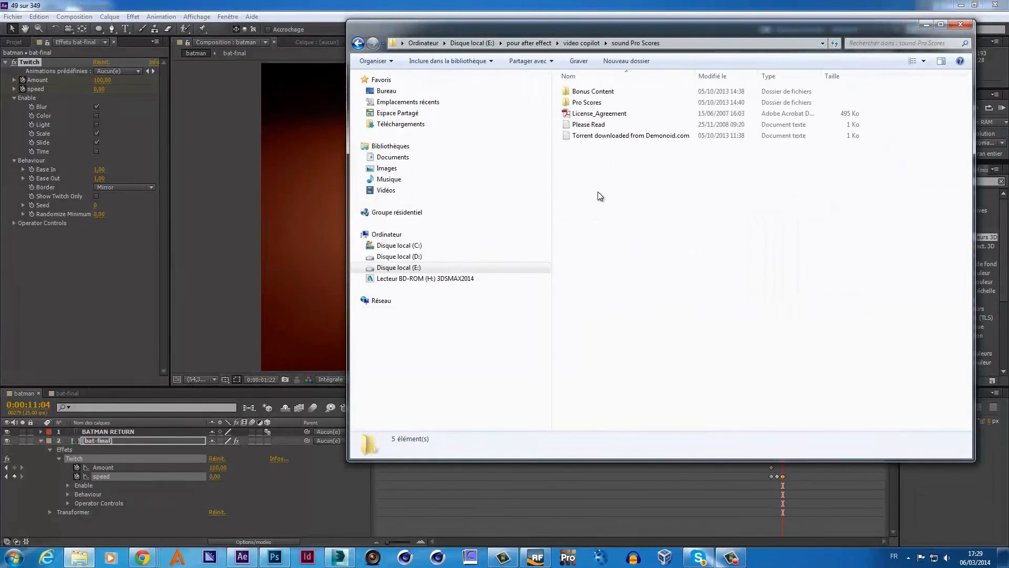
{"action": "double_click", "coordinate": [591, 103]}
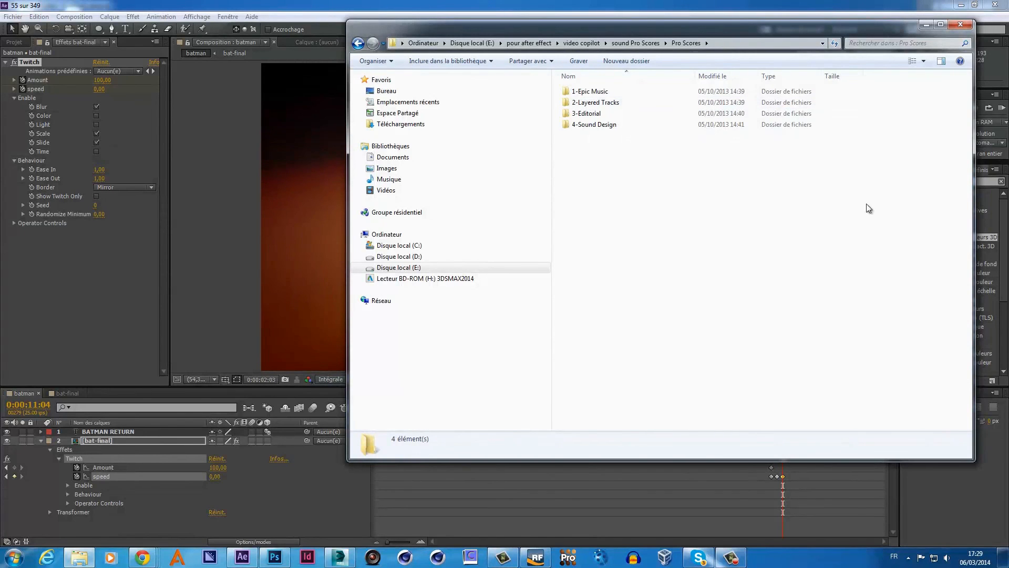
{"action": "double_click", "coordinate": [604, 126]}
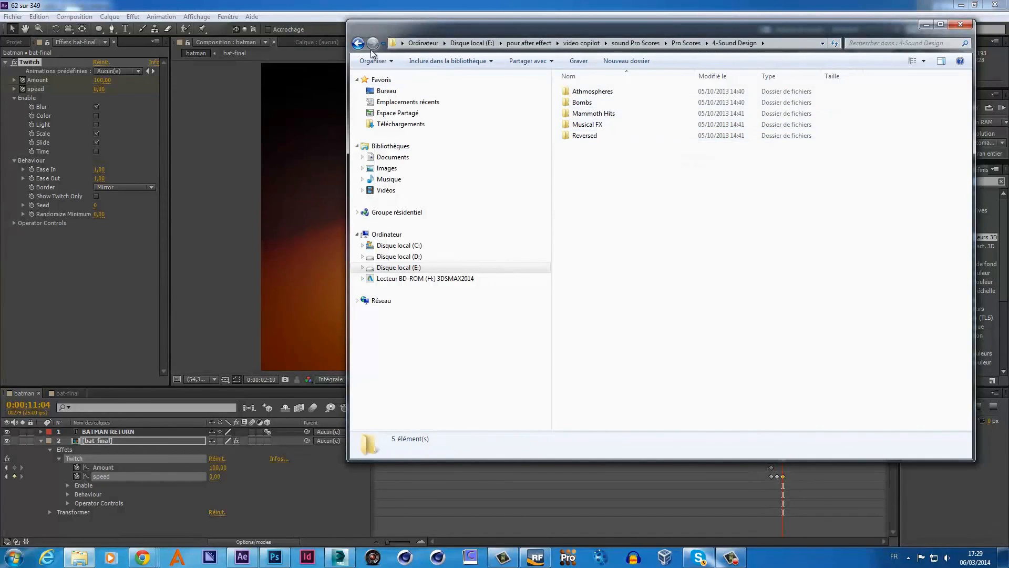
{"action": "left_click", "coordinate": [358, 43]}
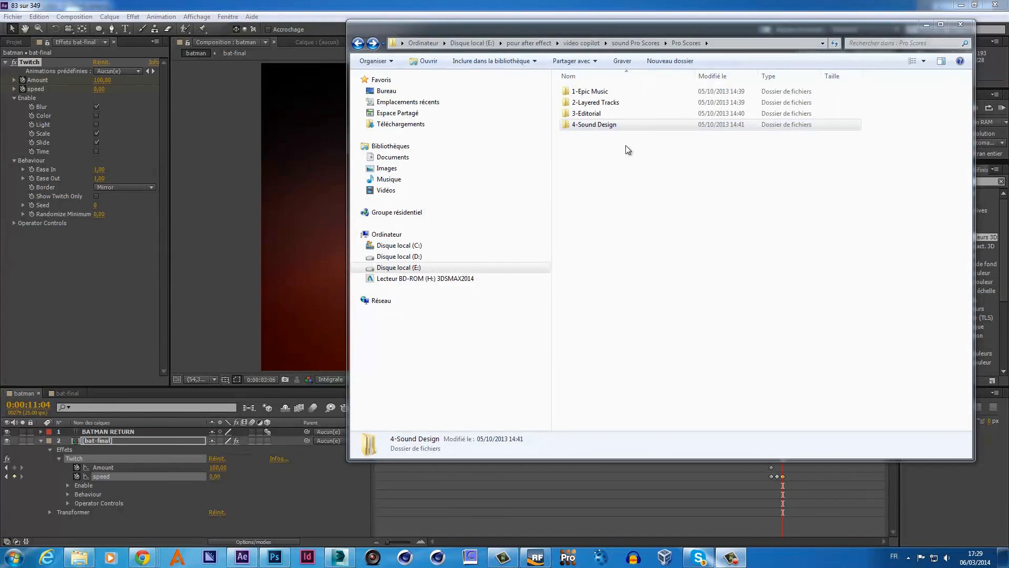
{"action": "double_click", "coordinate": [604, 114]}
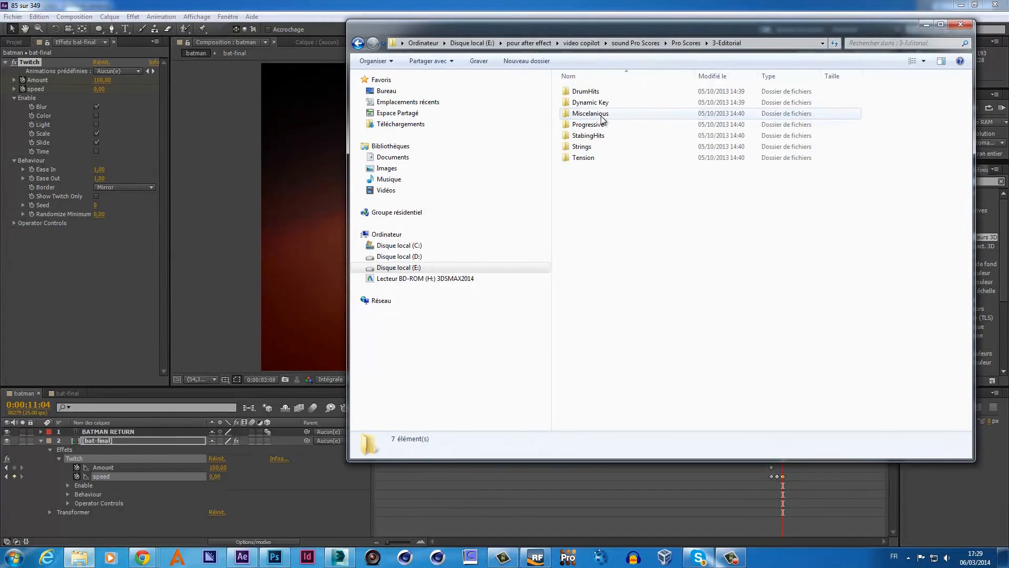
{"action": "double_click", "coordinate": [602, 158]}
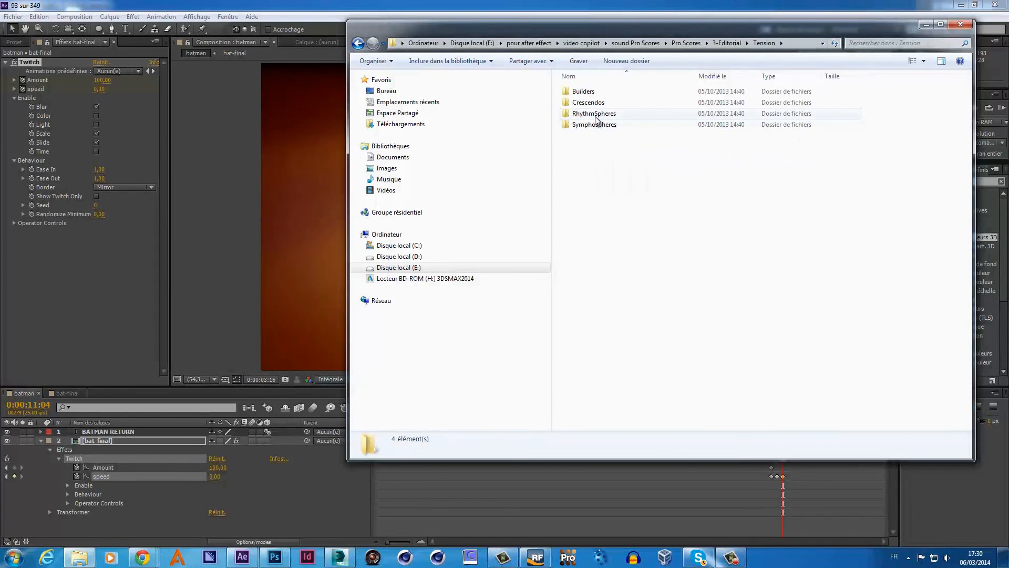
{"action": "double_click", "coordinate": [596, 114]}
- Audition the RhythmSphere3 track, unmuting it and then pausing playback
{"action": "double_click", "coordinate": [596, 116]}
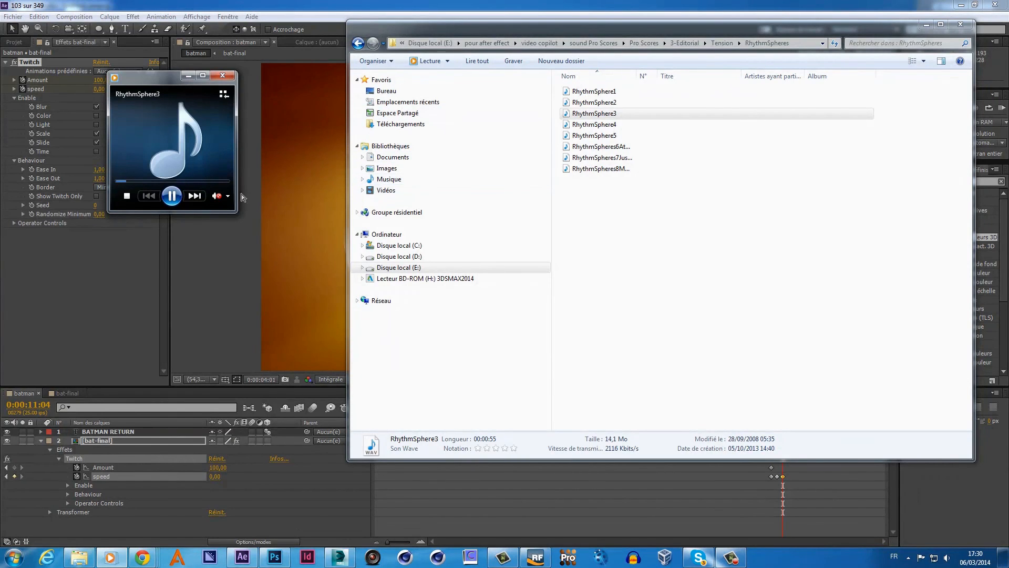
{"action": "left_click", "coordinate": [217, 195]}
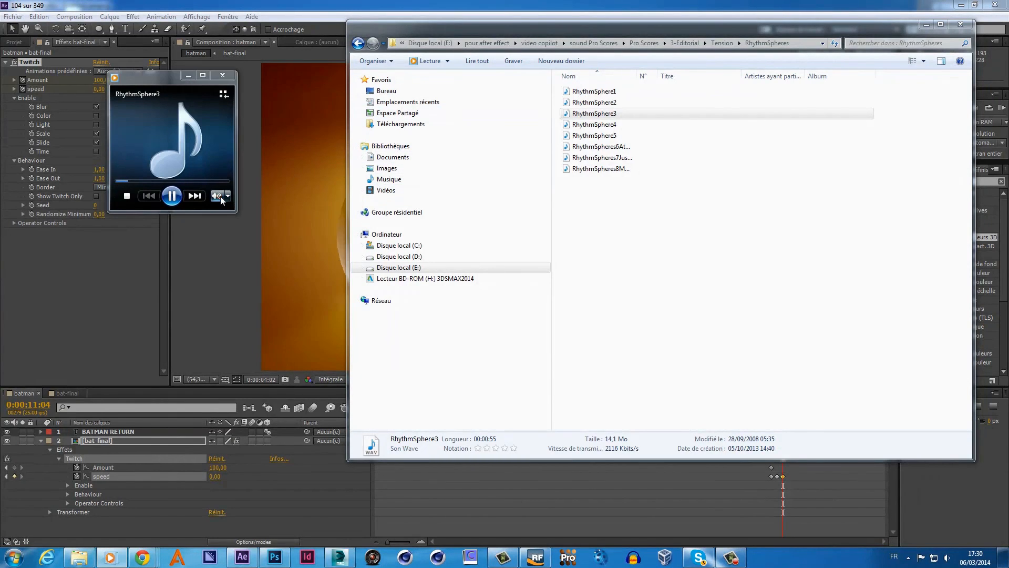
{"action": "left_click", "coordinate": [171, 195]}
- Go back up to Pro Scores and open 1-Epic Music > Suspense
{"action": "left_click", "coordinate": [359, 48]}
{"action": "left_click", "coordinate": [359, 44]}
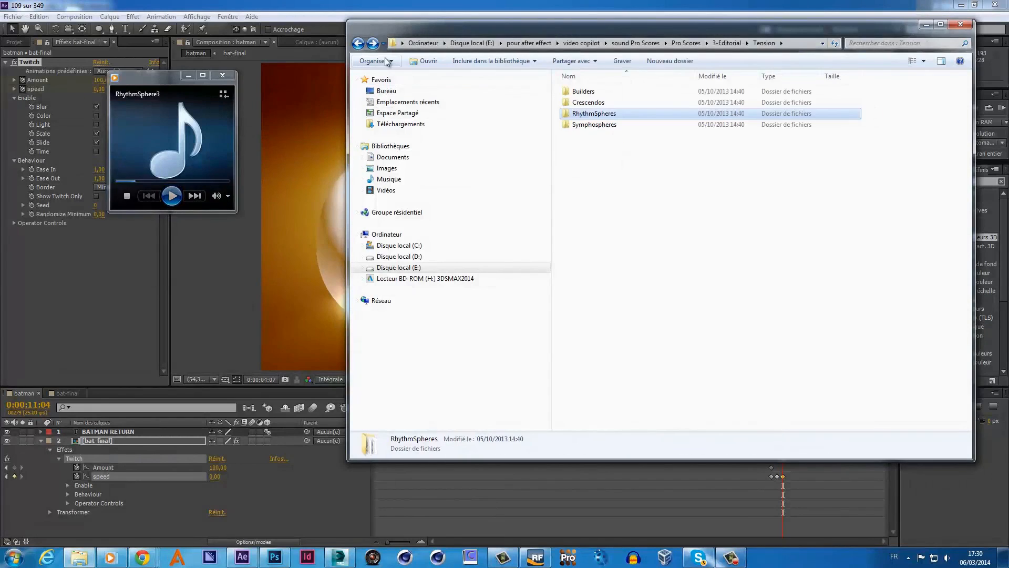
{"action": "left_click", "coordinate": [359, 45]}
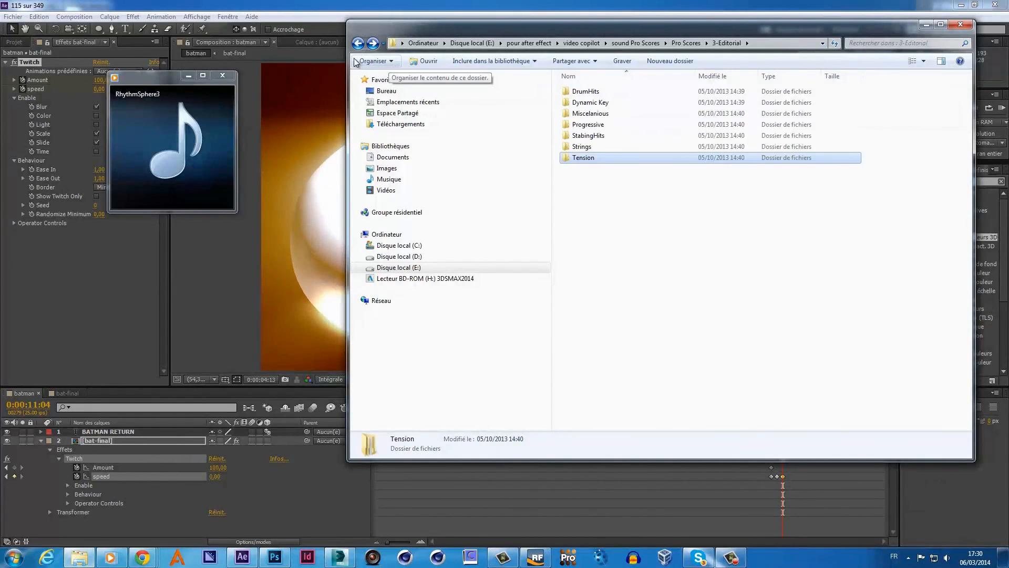
{"action": "left_click", "coordinate": [359, 44]}
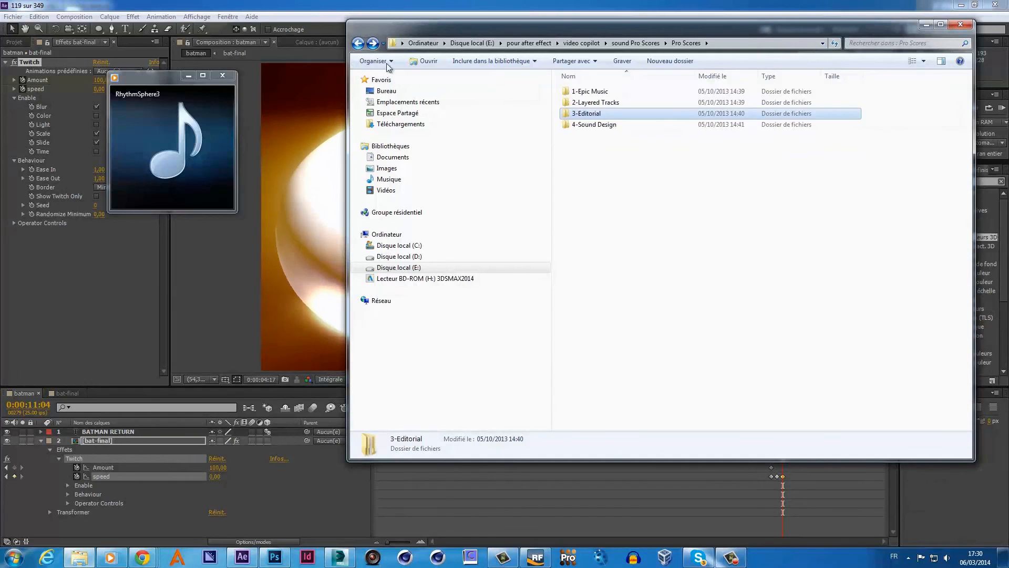
{"action": "double_click", "coordinate": [593, 93]}
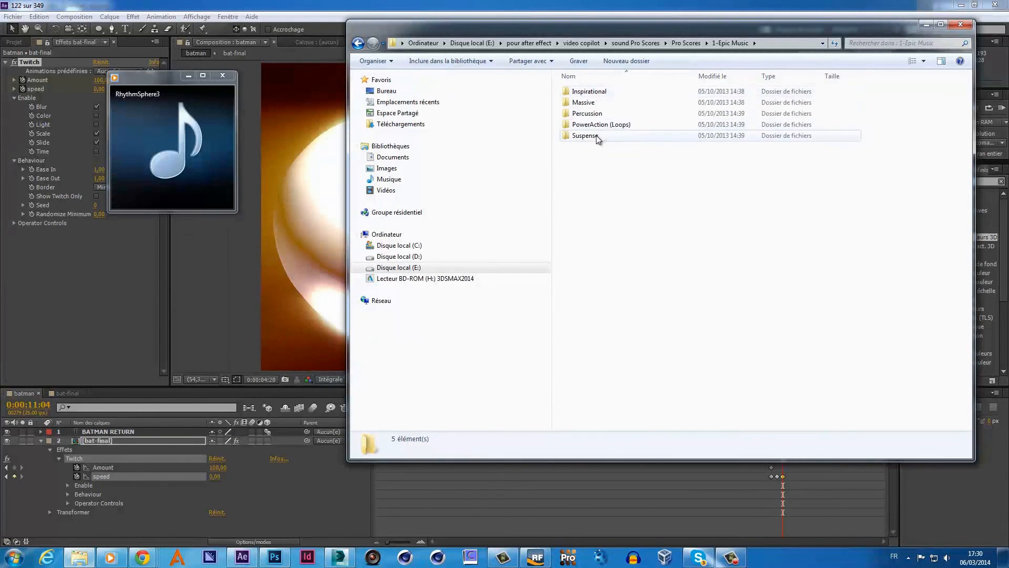
{"action": "double_click", "coordinate": [593, 136]}
- Audition LostIt and TheMarses, close the player, and move Explorer off the After Effects comp
{"action": "double_click", "coordinate": [593, 136]}
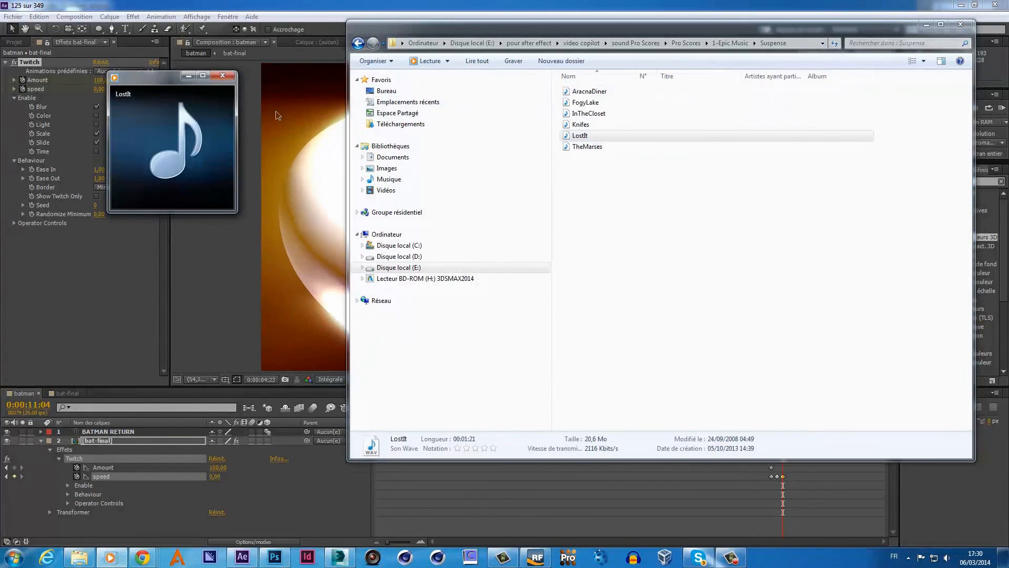
{"action": "mouse_move", "coordinate": [188, 115]}
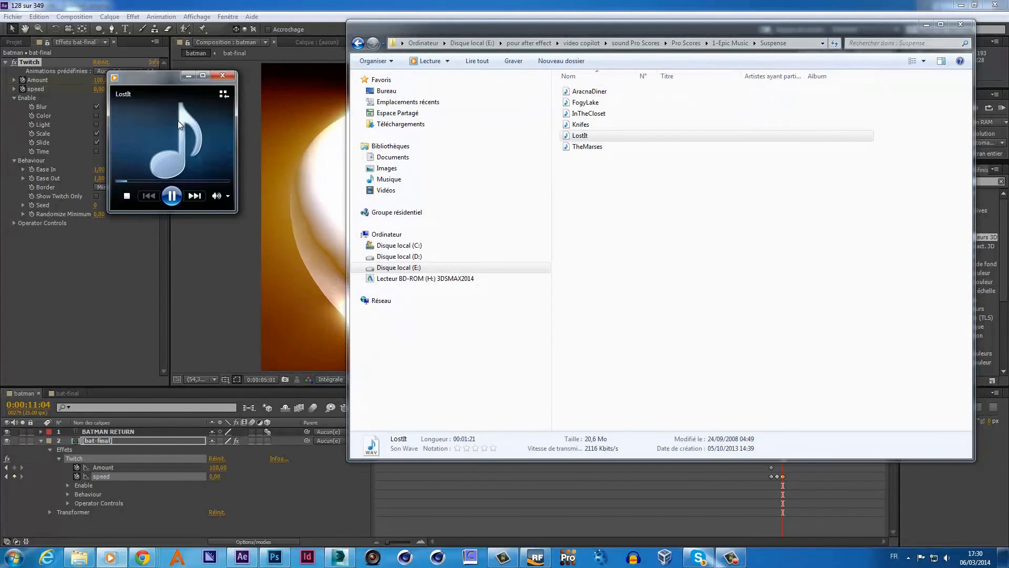
{"action": "left_click", "coordinate": [223, 76]}
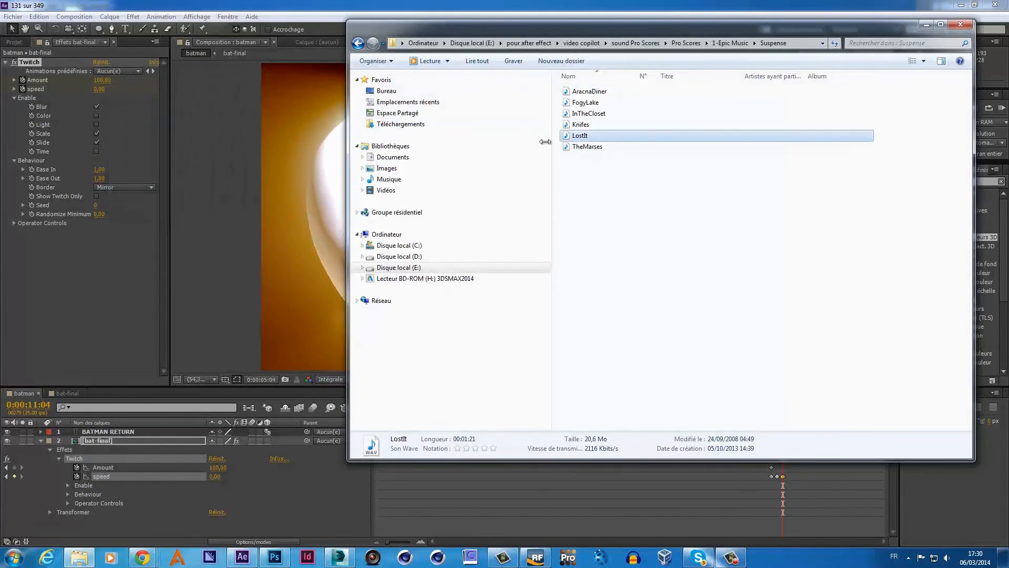
{"action": "double_click", "coordinate": [599, 147]}
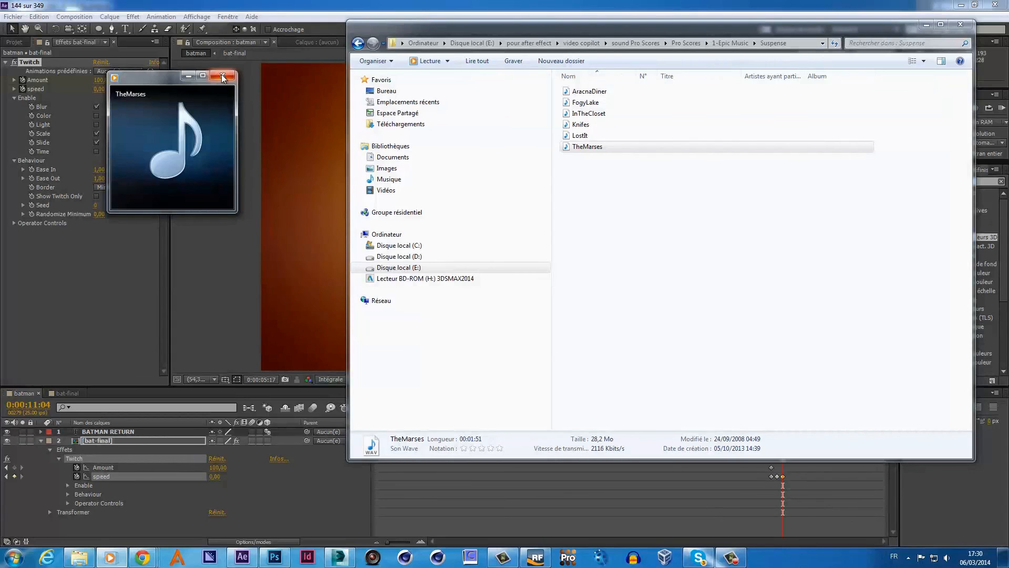
{"action": "left_click", "coordinate": [223, 77]}
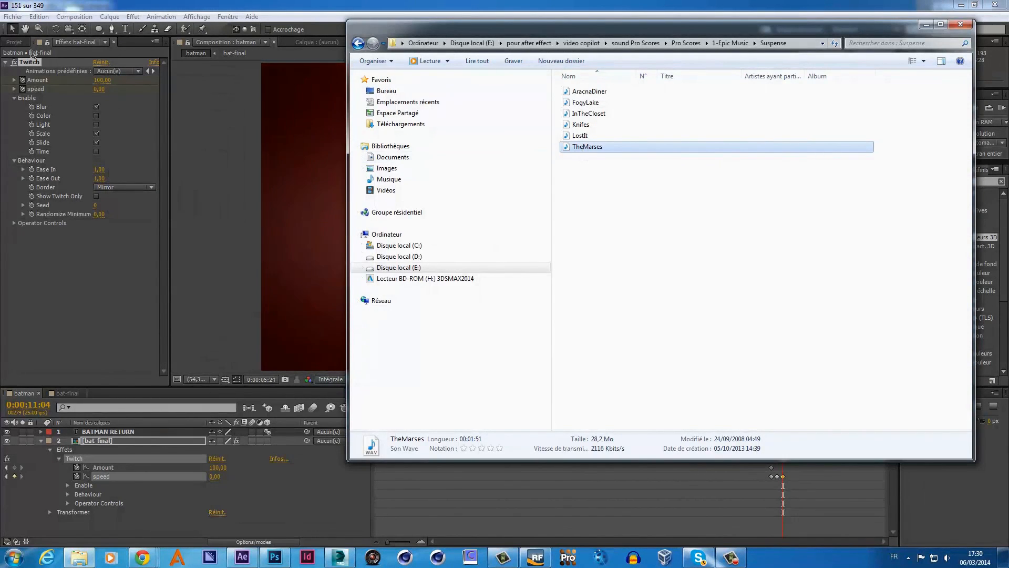
{"action": "left_click", "coordinate": [12, 41]}
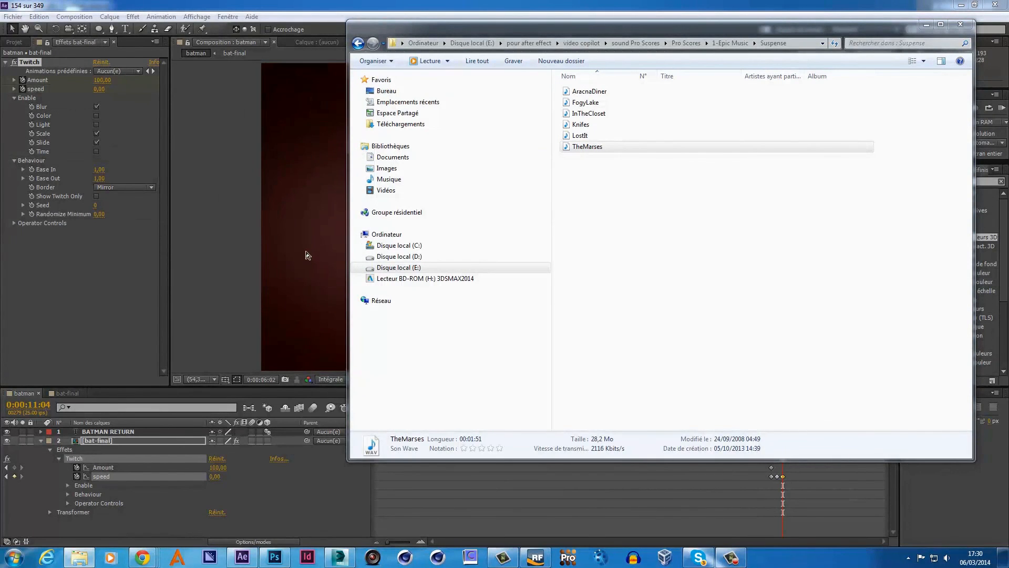
{"action": "left_click_drag", "start_coordinate": [476, 25], "coordinate": [275, 41]}
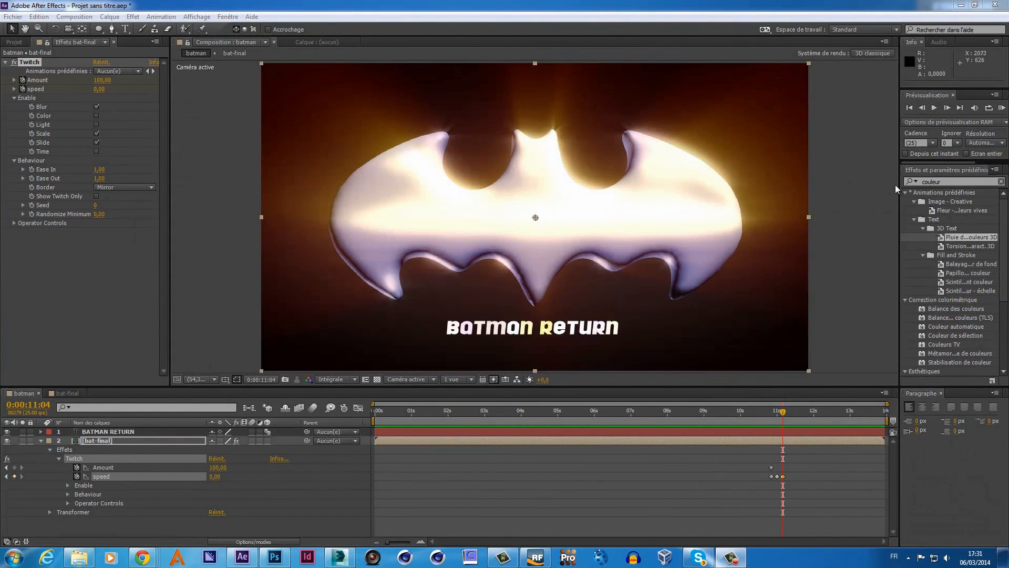
{"action": "left_click", "coordinate": [1002, 108]}
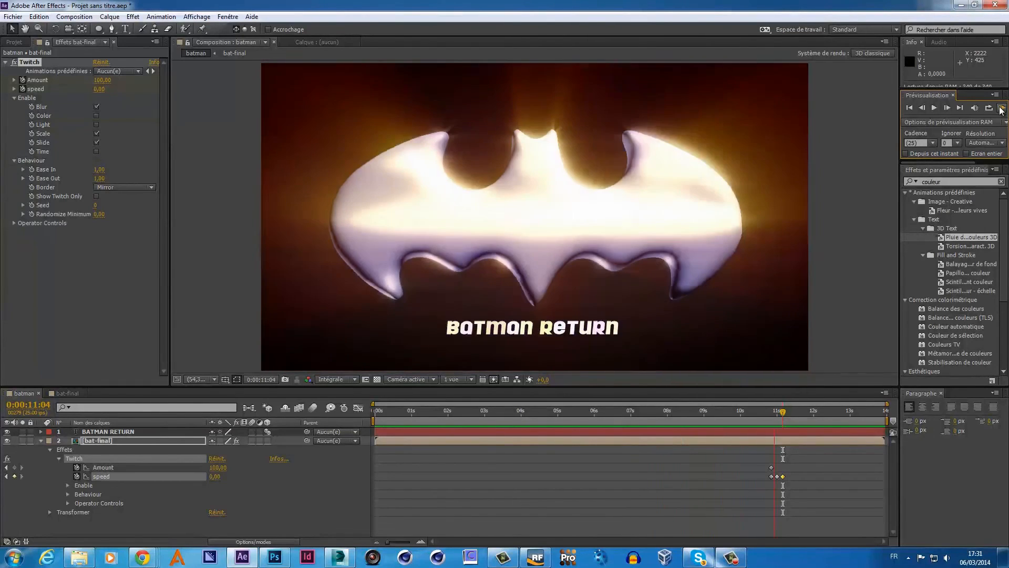
{"action": "left_click", "coordinate": [1002, 108]}
- Import InTheCloset.wav from the Suspense folder into the Project panel and close Explorer
{"action": "left_click_drag", "start_coordinate": [1008, 142], "coordinate": [323, 140]}
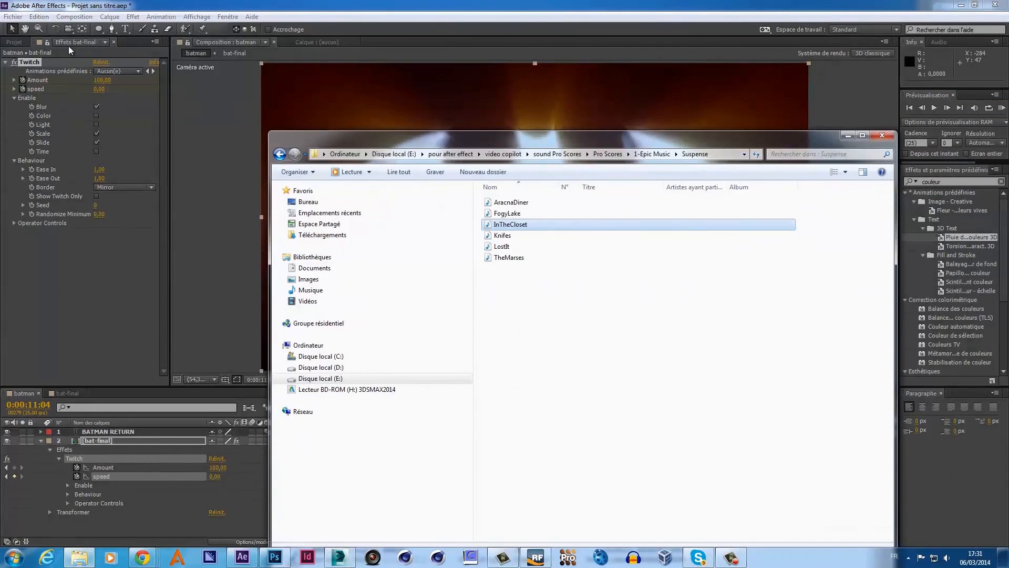
{"action": "left_click", "coordinate": [14, 43]}
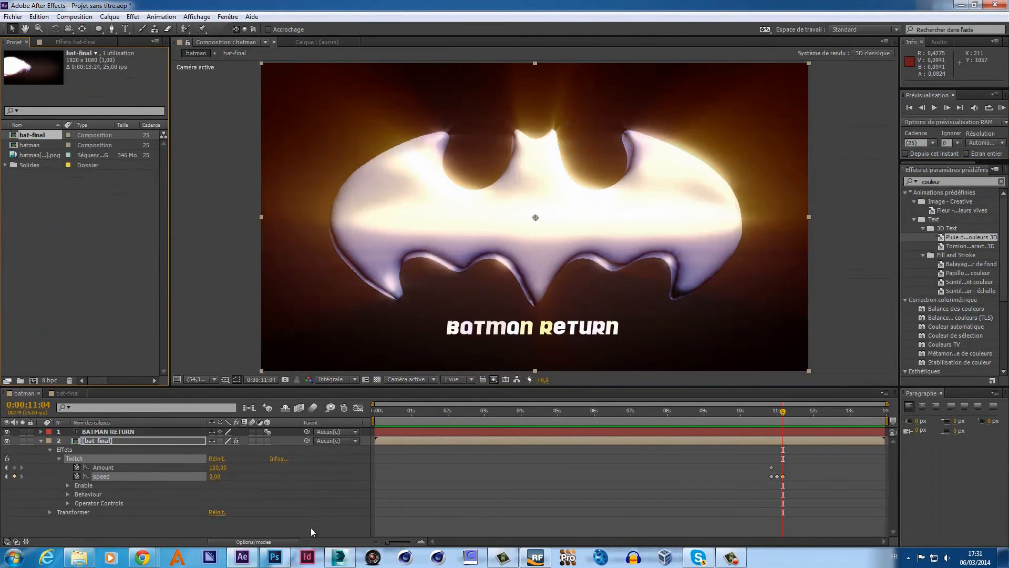
{"action": "left_click", "coordinate": [94, 559]}
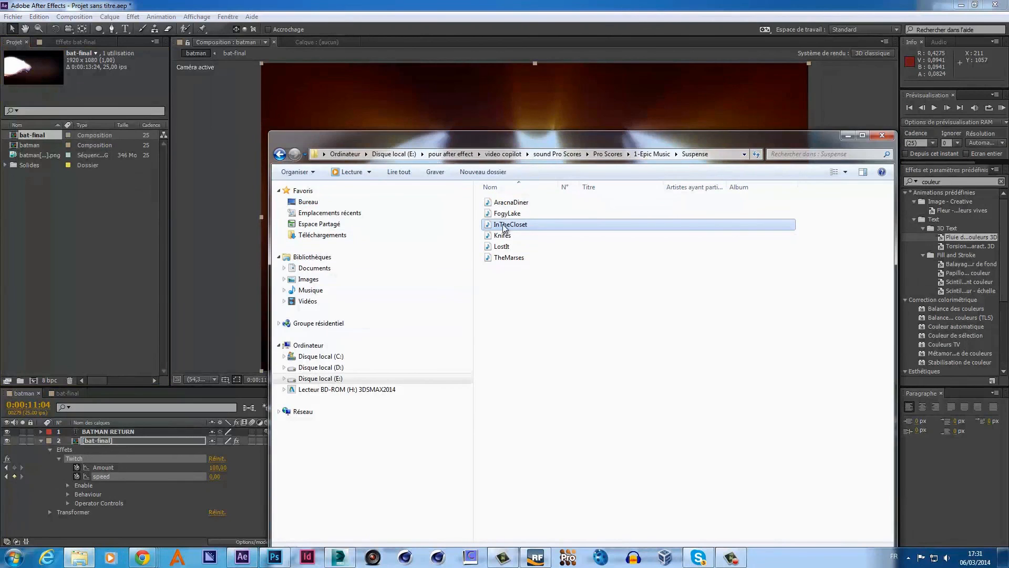
{"action": "left_click_drag", "start_coordinate": [298, 241], "coordinate": [109, 259]}
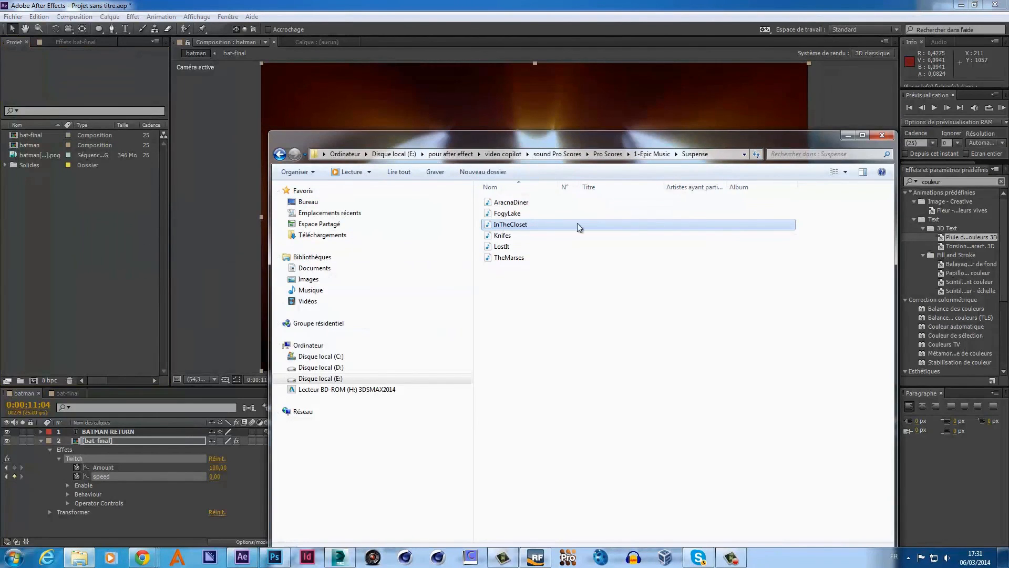
{"action": "left_click", "coordinate": [875, 137]}
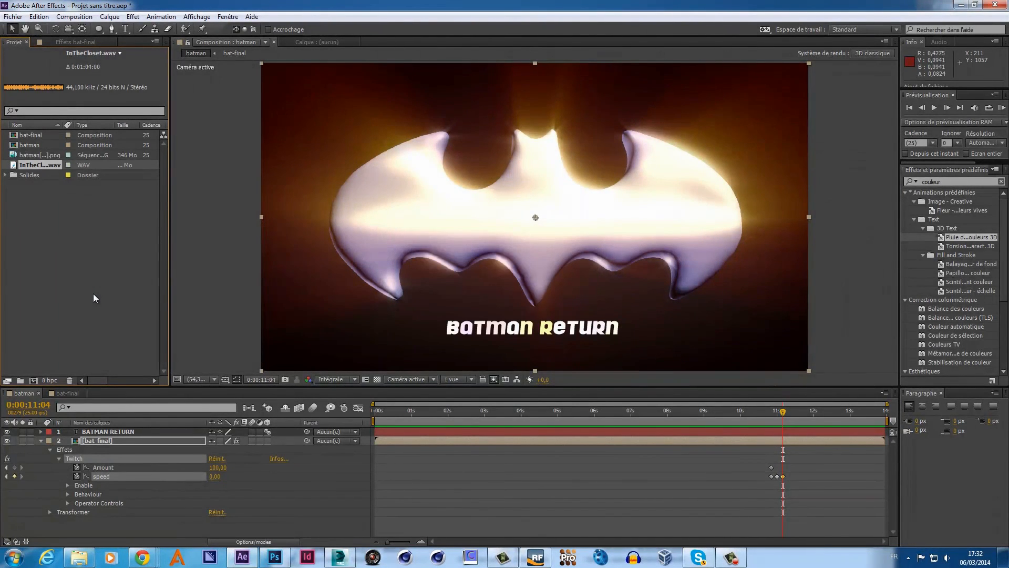
- Add InTheCloset.wav to the batman comp as a third layer below bat-final
{"action": "left_click", "coordinate": [40, 442]}
{"action": "left_click", "coordinate": [47, 231]}
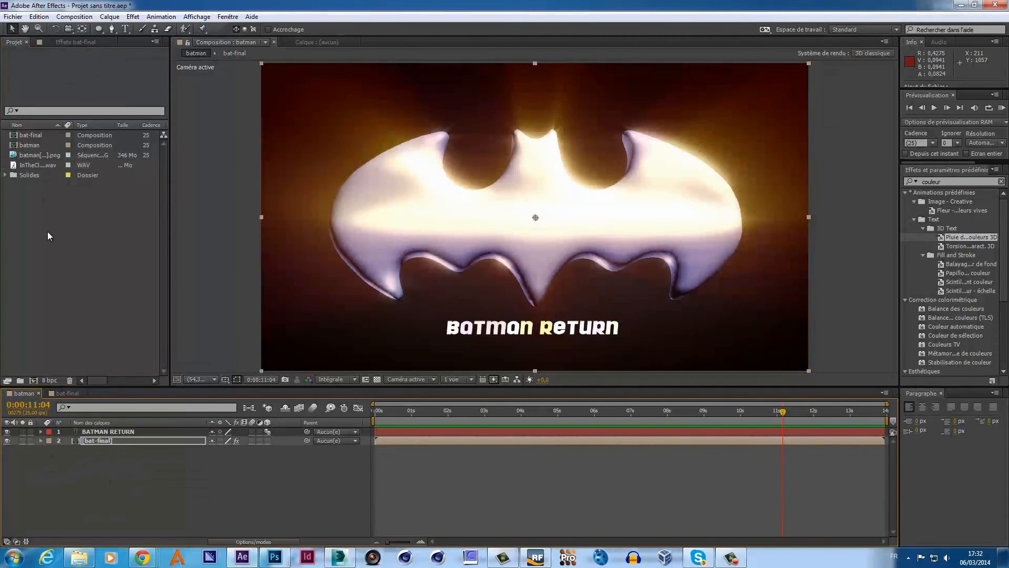
{"action": "left_click_drag", "start_coordinate": [43, 164], "coordinate": [73, 461]}
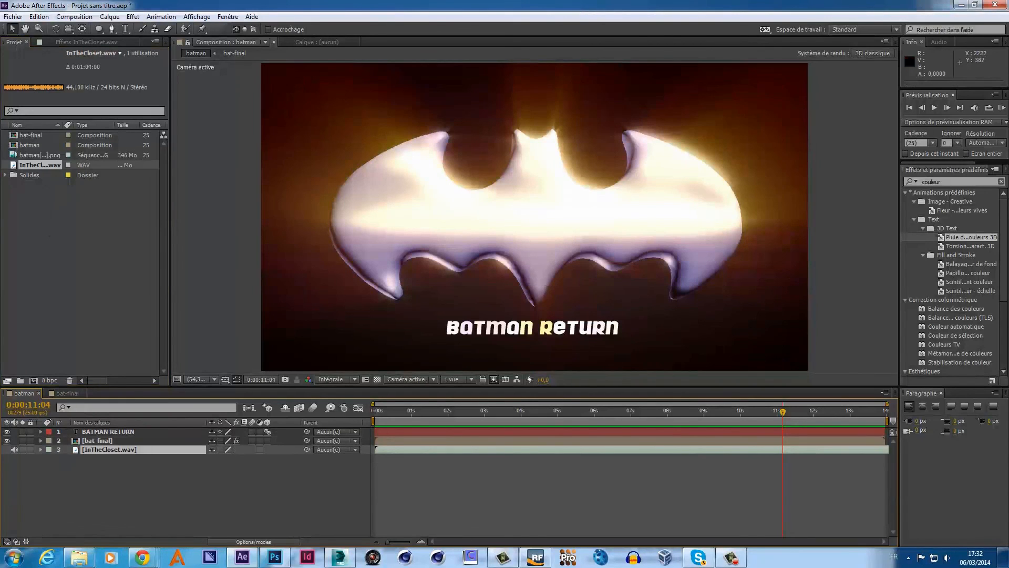
{"action": "left_click", "coordinate": [1002, 107]}
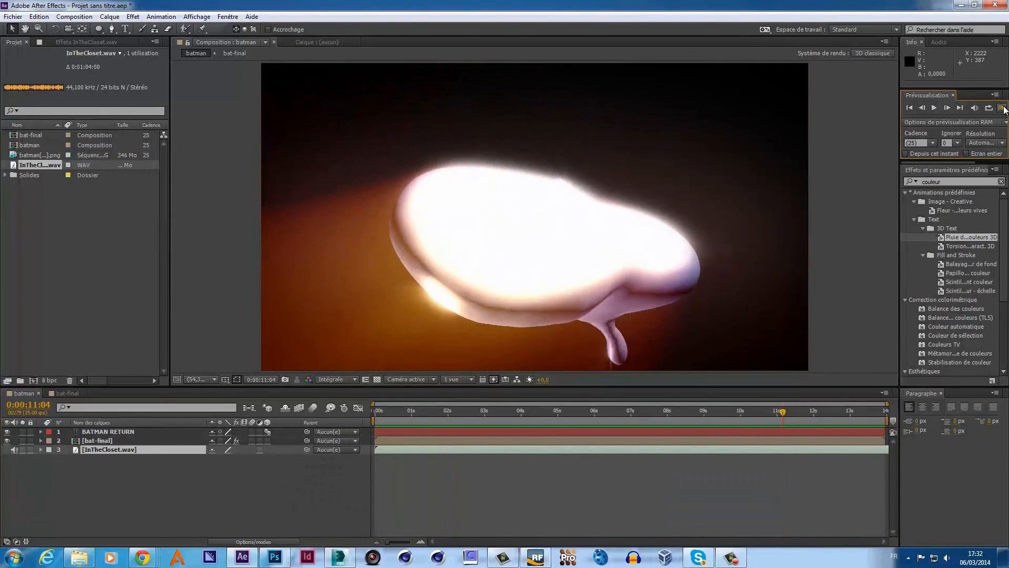
{"action": "left_click_drag", "start_coordinate": [550, 449], "coordinate": [466, 456]}
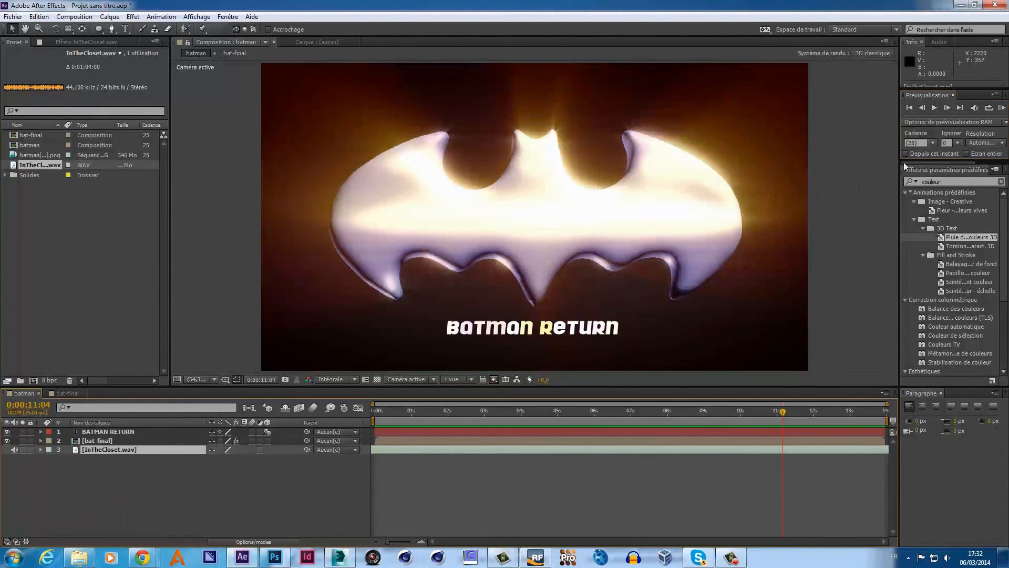
{"action": "left_click", "coordinate": [1002, 108]}
{"action": "left_click", "coordinate": [1002, 107]}
{"action": "left_click", "coordinate": [1003, 111]}
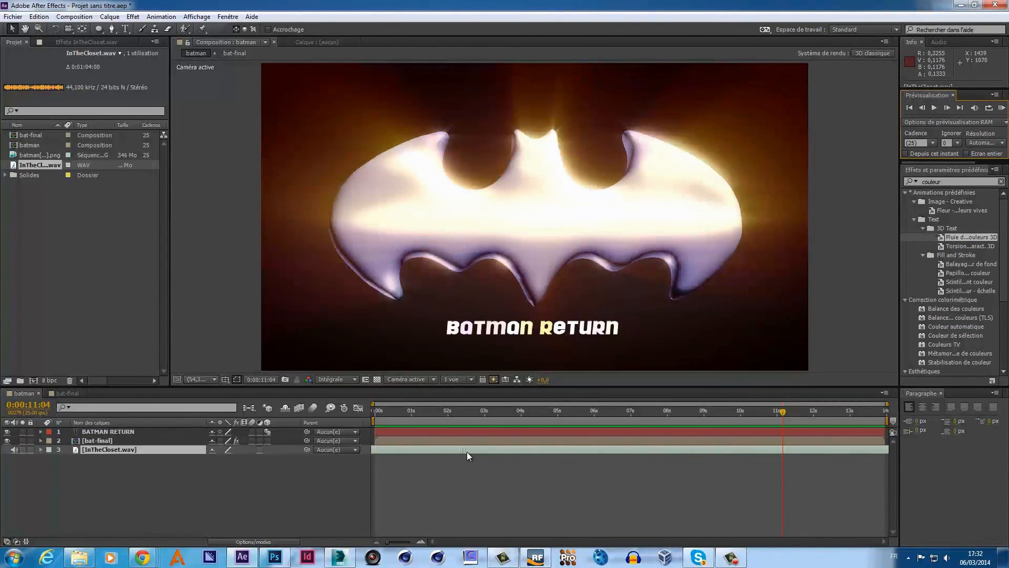
{"action": "left_click", "coordinate": [998, 109]}
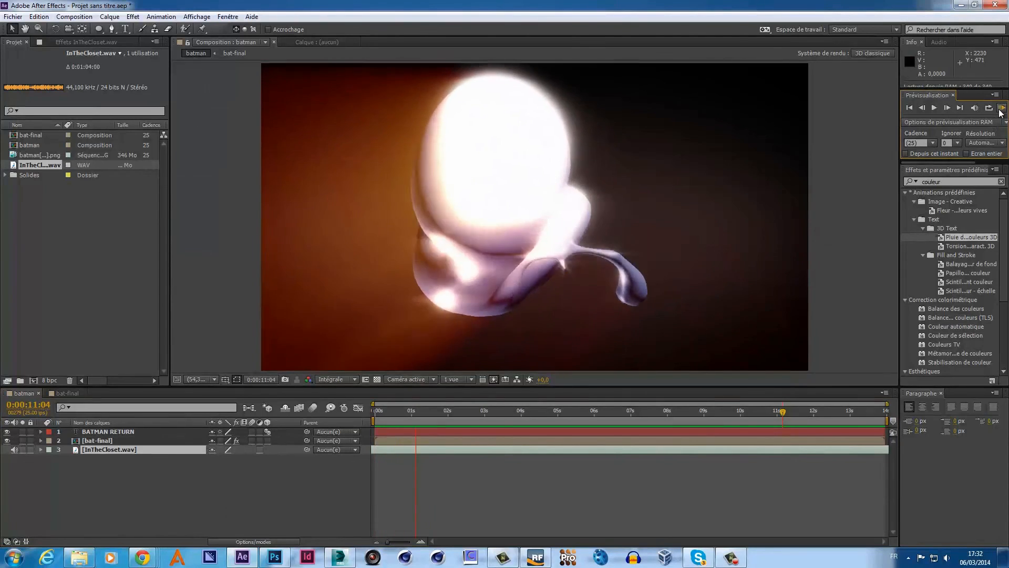
{"action": "left_click", "coordinate": [999, 109]}
{"action": "left_click", "coordinate": [1000, 109]}
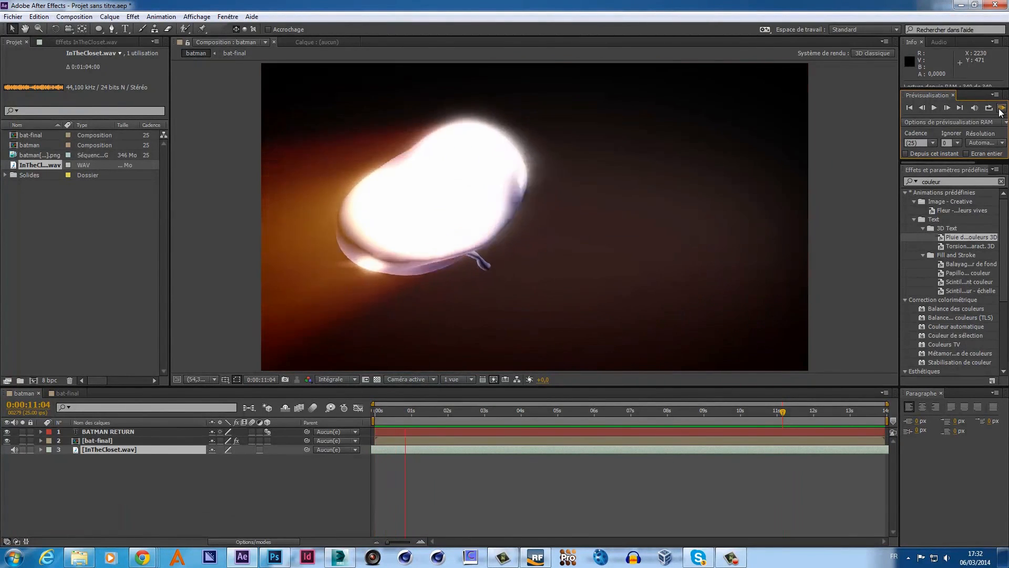
{"action": "left_click", "coordinate": [999, 110]}
{"action": "left_click_drag", "start_coordinate": [448, 450], "coordinate": [415, 453]}
{"action": "left_click", "coordinate": [1000, 111]}
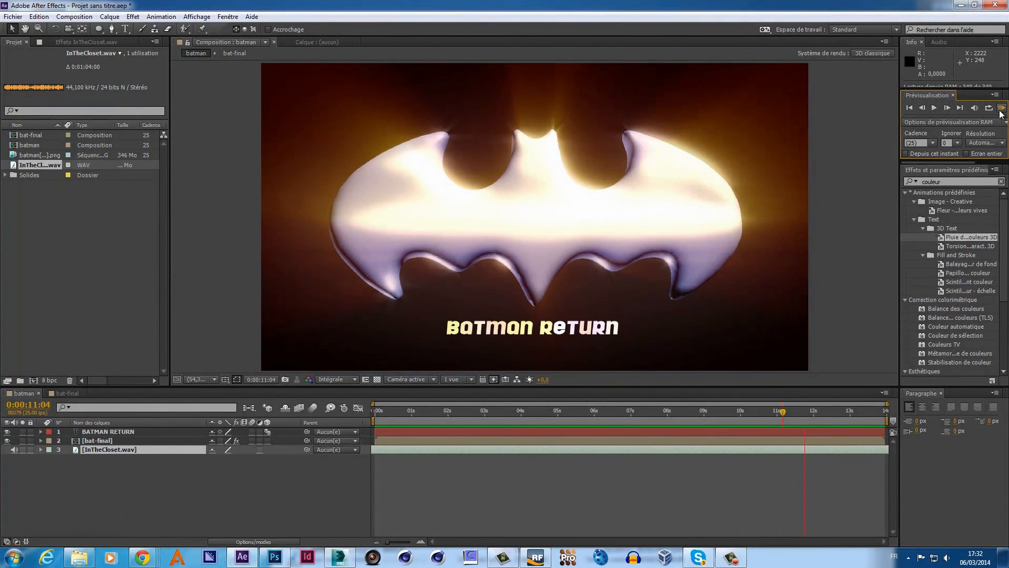
{"action": "left_click", "coordinate": [1000, 110]}
{"action": "left_click", "coordinate": [140, 484]}
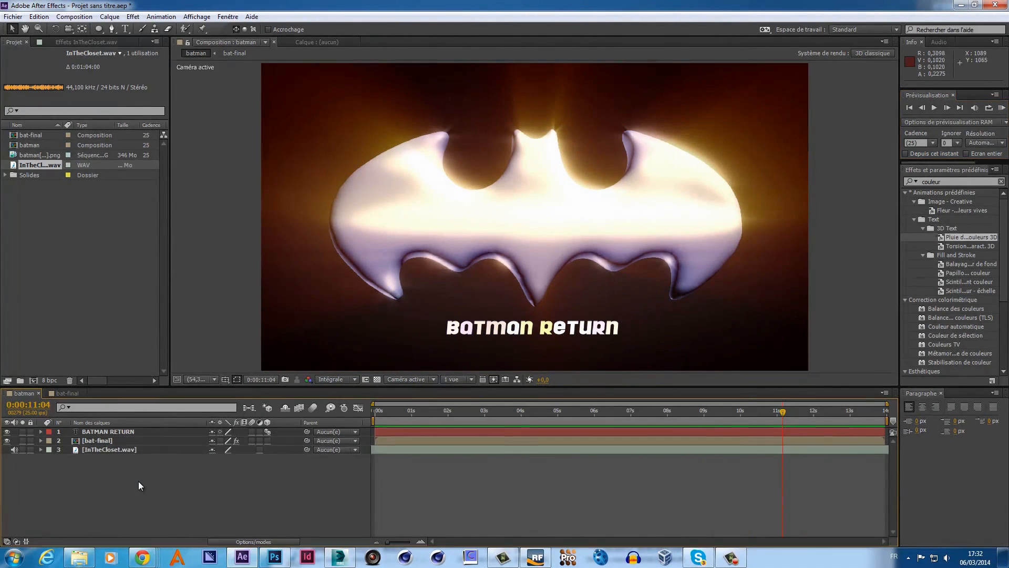
- Browse to E:\pour after effect\video copilot\Twitch\Twitch Sound FX in Explorer
{"action": "left_click", "coordinate": [79, 557]}
{"action": "left_click", "coordinate": [319, 379]}
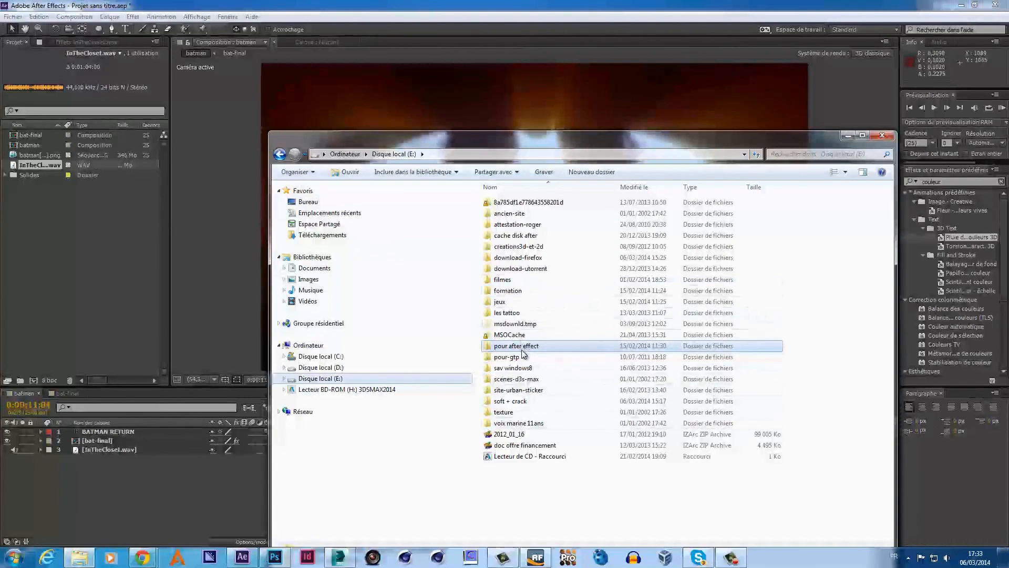
{"action": "double_click", "coordinate": [524, 347]}
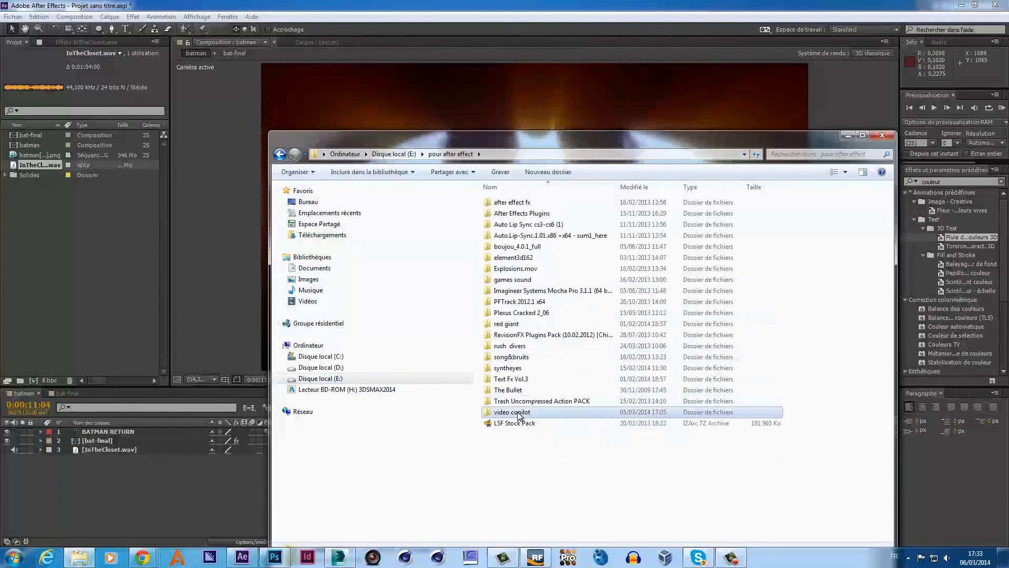
{"action": "double_click", "coordinate": [519, 412]}
{"action": "double_click", "coordinate": [514, 312]}
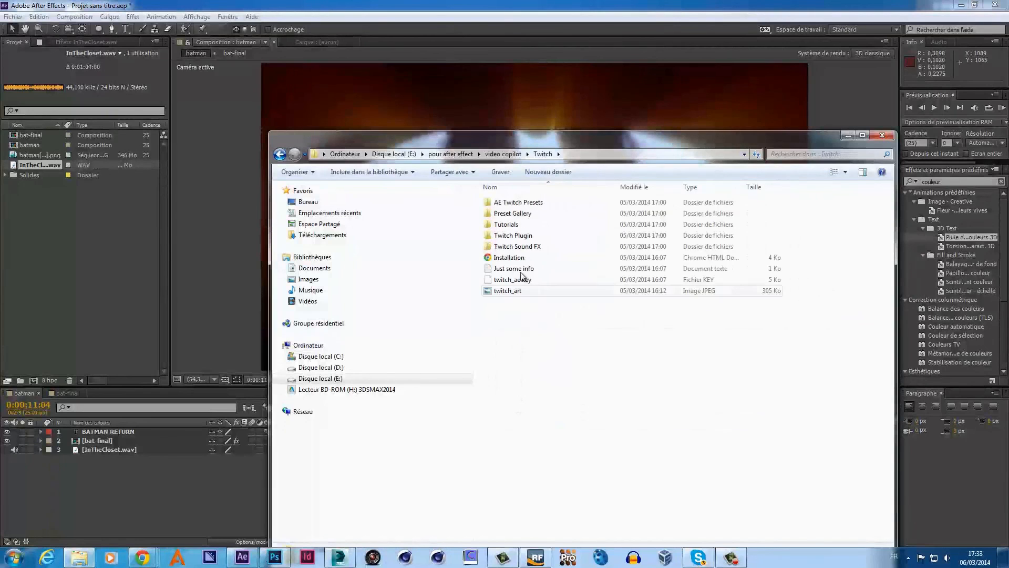
{"action": "double_click", "coordinate": [528, 247]}
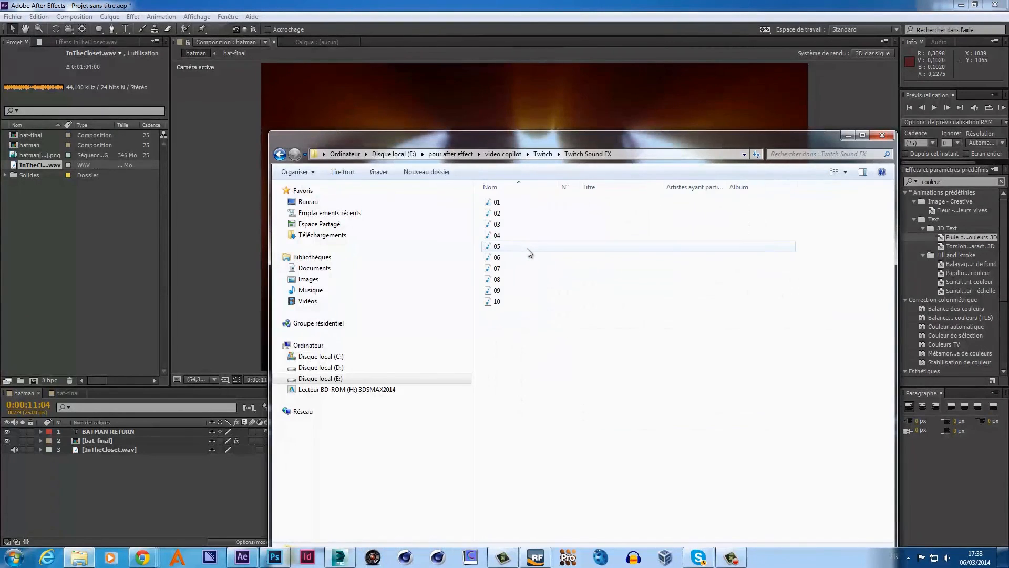
- Audition sounds 08 and 05, import 05 into the Project panel, and close Explorer
{"action": "double_click", "coordinate": [510, 280]}
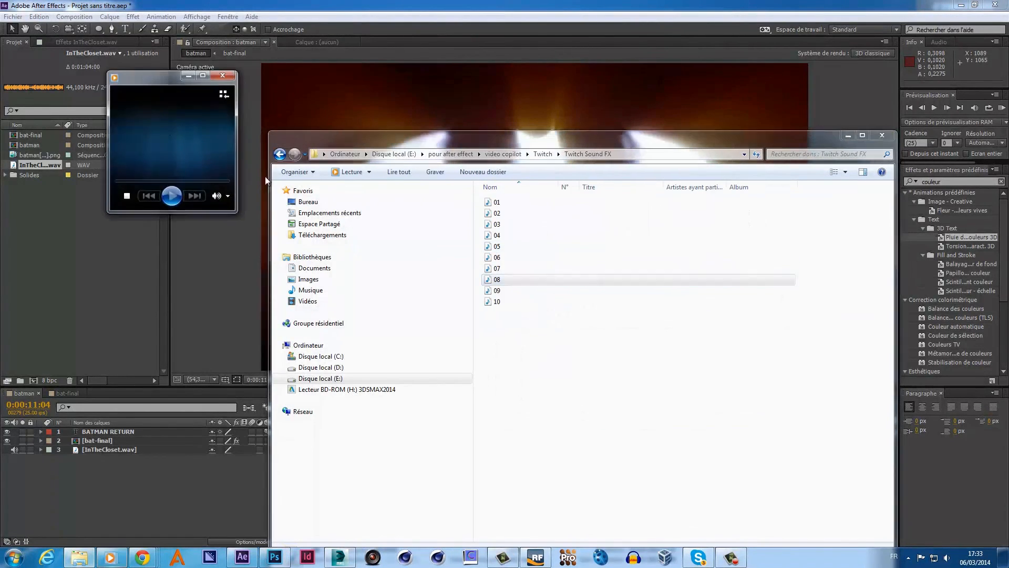
{"action": "left_click", "coordinate": [227, 81]}
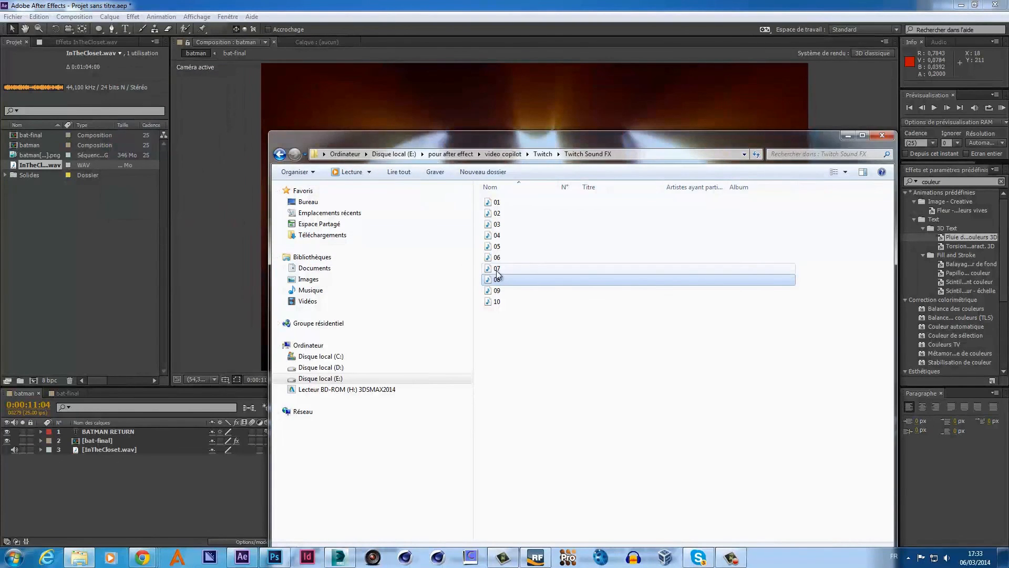
{"action": "double_click", "coordinate": [499, 247]}
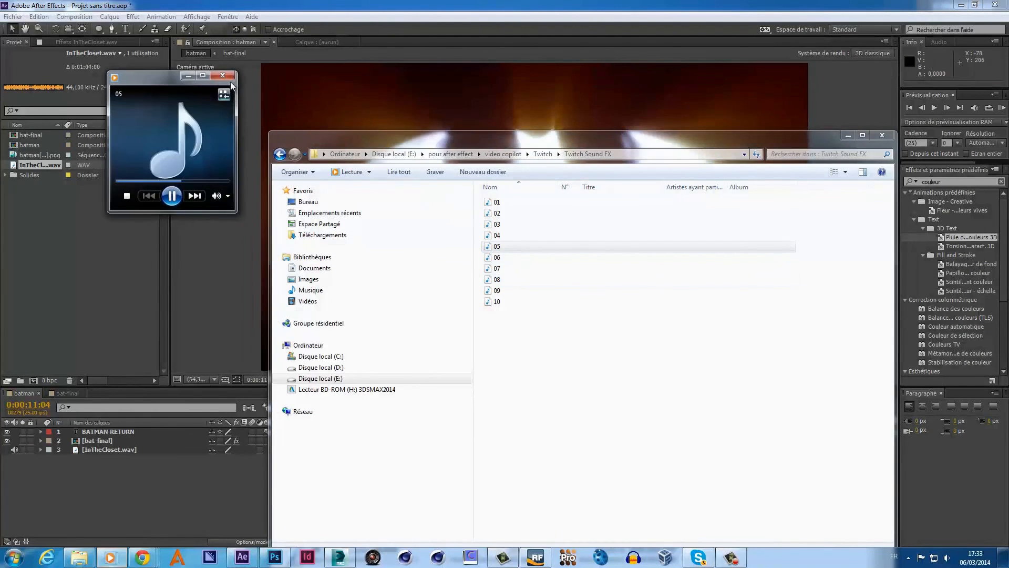
{"action": "left_click", "coordinate": [225, 77]}
{"action": "left_click_drag", "start_coordinate": [522, 247], "coordinate": [64, 227]}
{"action": "left_click", "coordinate": [882, 135]}
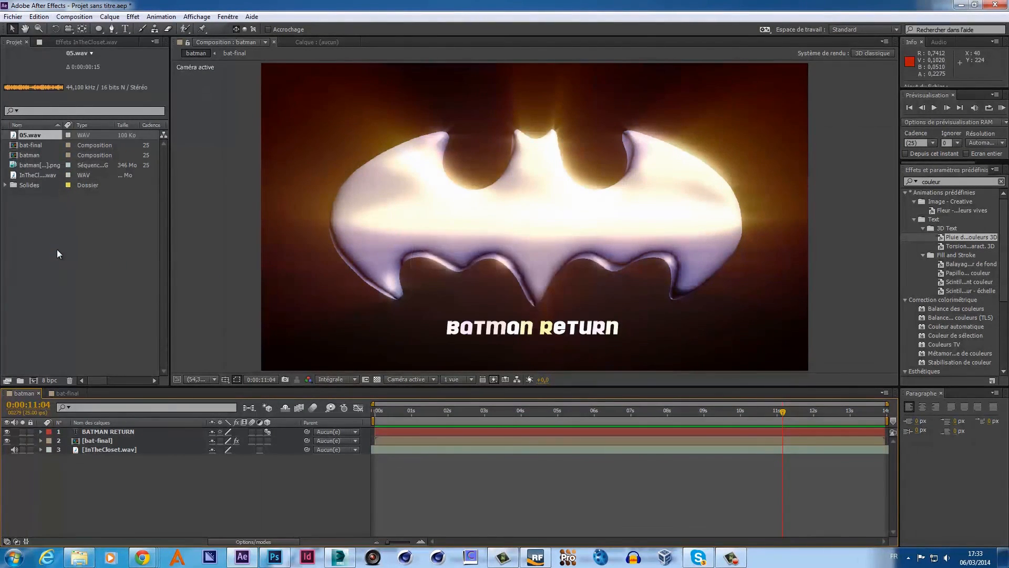
- Add 05.wav to the batman comp and reveal bat-final's Twitch effect with a taller timeline
{"action": "left_click_drag", "start_coordinate": [45, 137], "coordinate": [85, 461]}
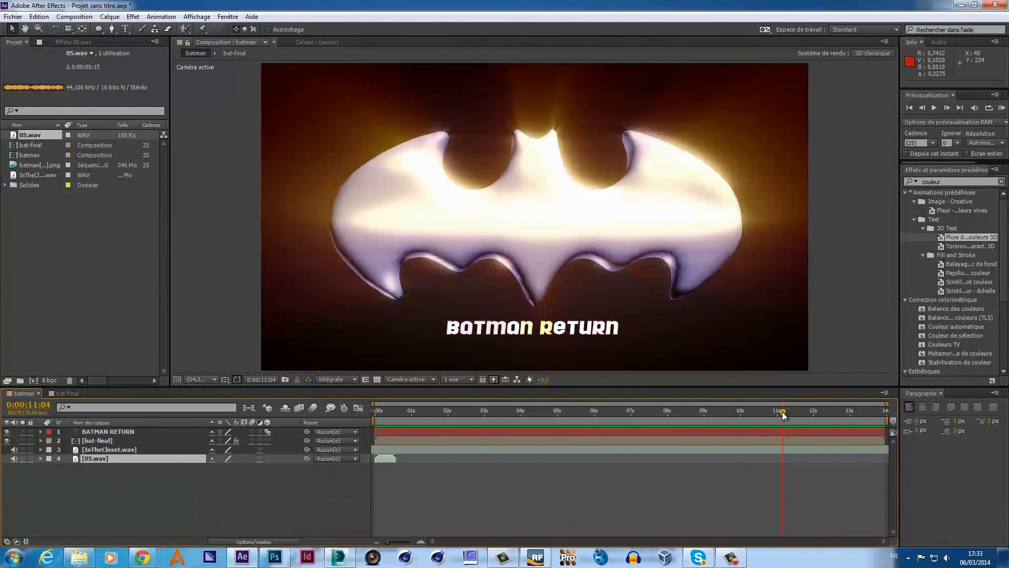
{"action": "left_click", "coordinate": [40, 440]}
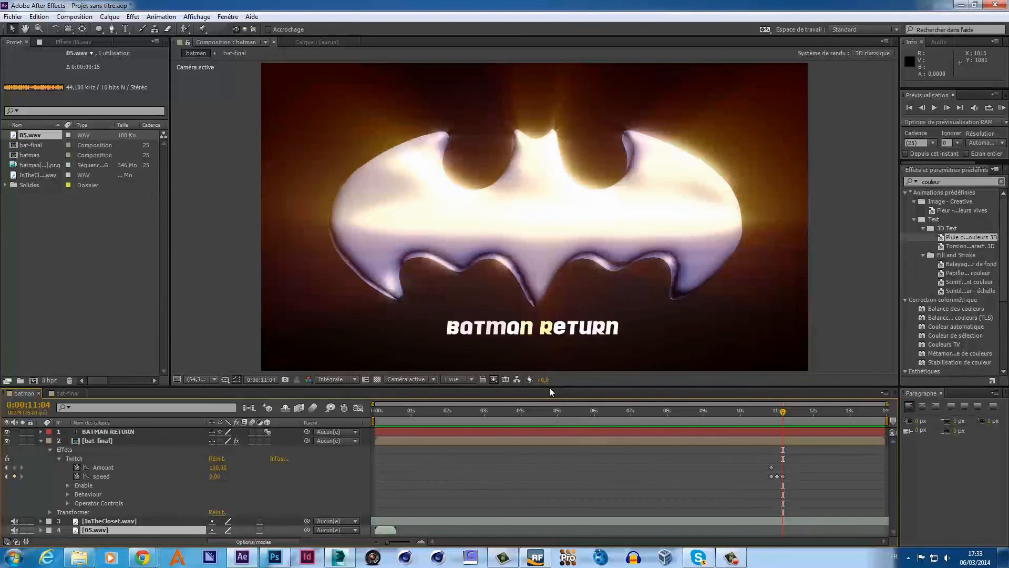
{"action": "left_click_drag", "start_coordinate": [549, 387], "coordinate": [550, 295]}
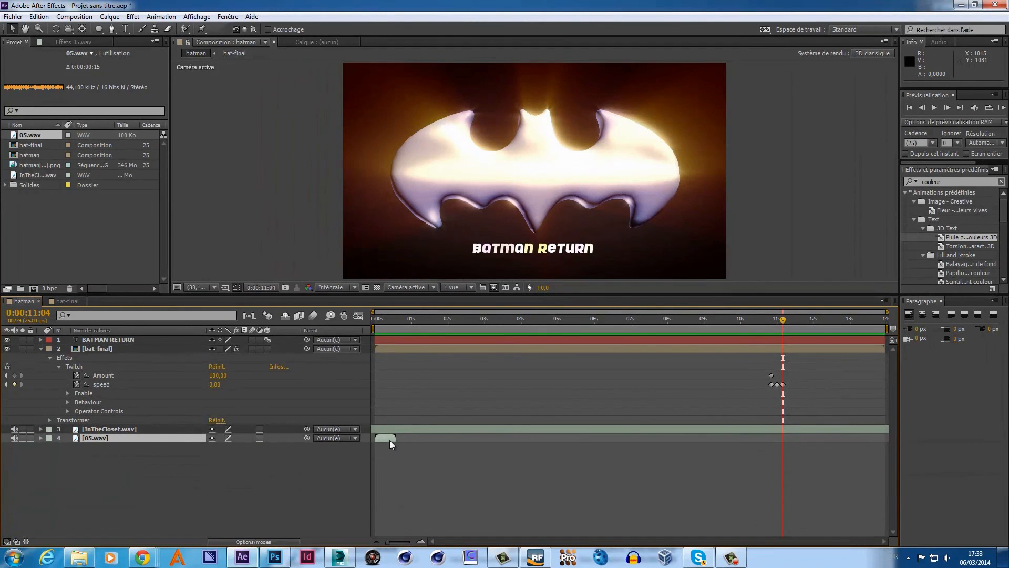
- Slide 05.wav to start near 11 seconds, start the work area at 10 seconds, and preview
{"action": "left_click_drag", "start_coordinate": [390, 440], "coordinate": [783, 438]}
{"action": "mouse_move", "coordinate": [372, 327]}
{"action": "left_mouse_down"}
{"action": "mouse_move", "coordinate": [738, 327]}
{"action": "mouse_move", "coordinate": [374, 327]}
{"action": "left_mouse_up"}
{"action": "left_click", "coordinate": [1001, 108]}
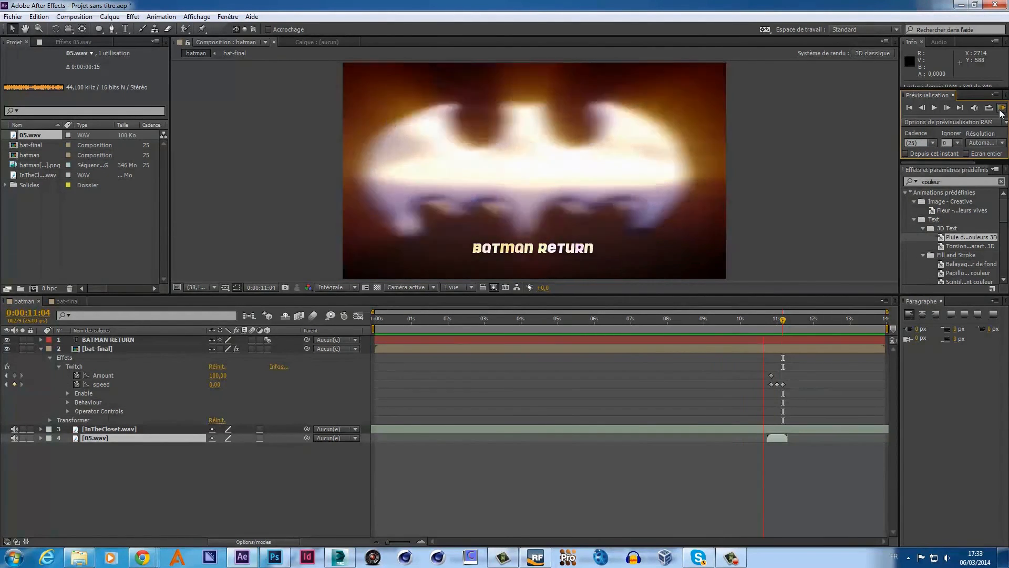
- Set 05.wav Audio Levels to -20 dB and preview the glitch from about 10 seconds
{"action": "left_click", "coordinate": [1001, 109]}
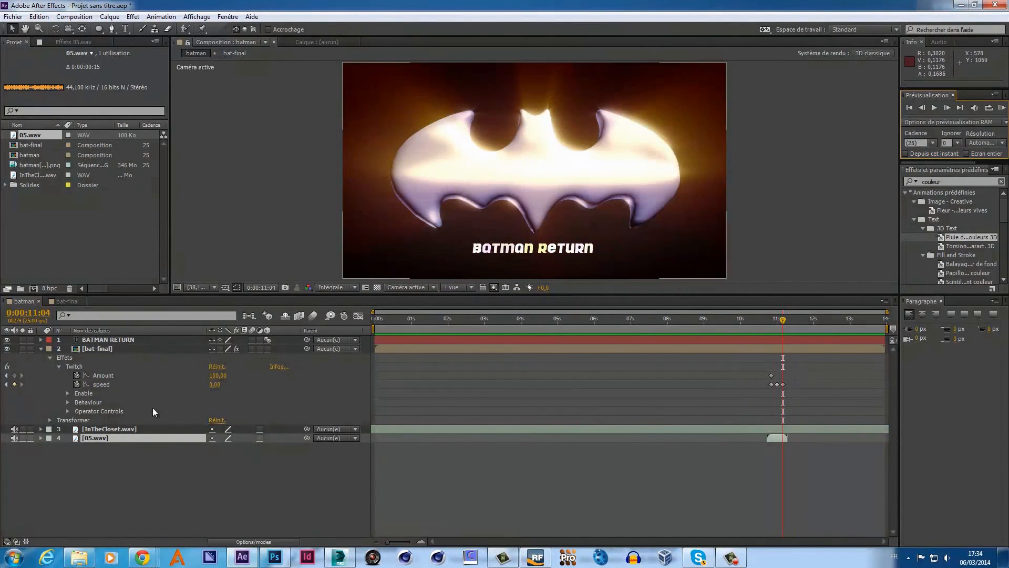
{"action": "left_click", "coordinate": [41, 438]}
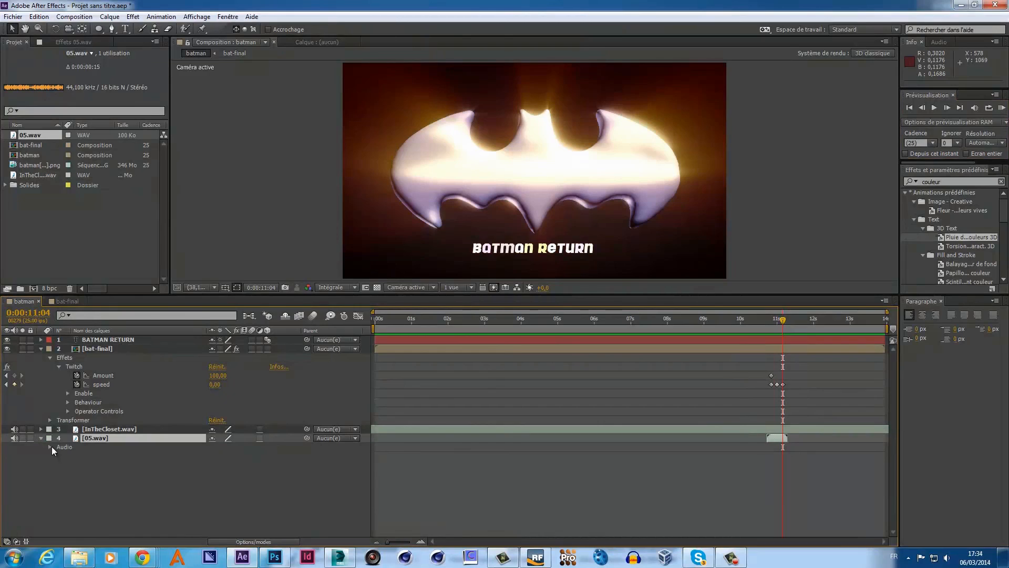
{"action": "left_click", "coordinate": [50, 447]}
{"action": "left_click", "coordinate": [217, 455]}
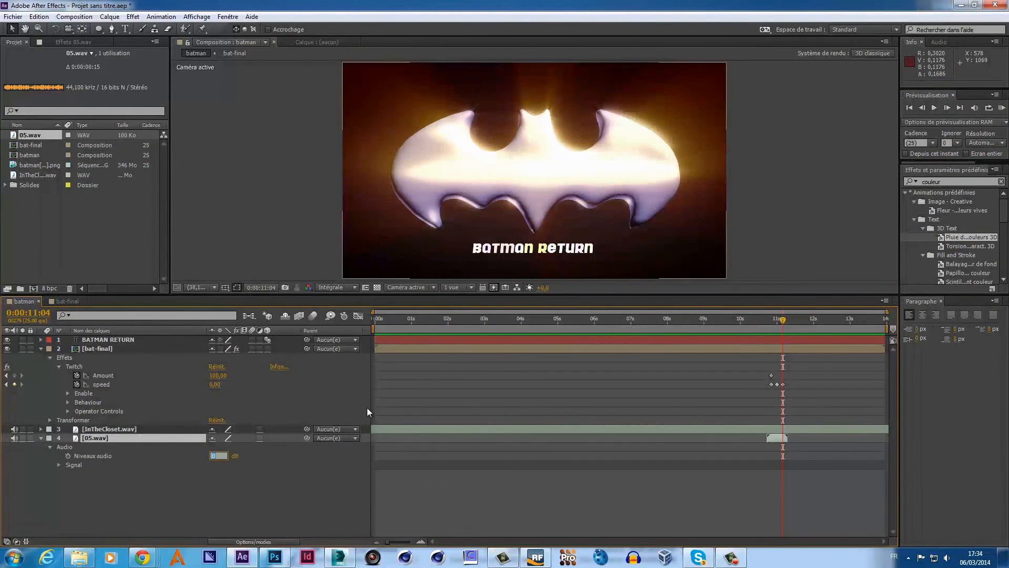
{"action": "type", "text": "-20"}
{"action": "key", "text": "Return"}
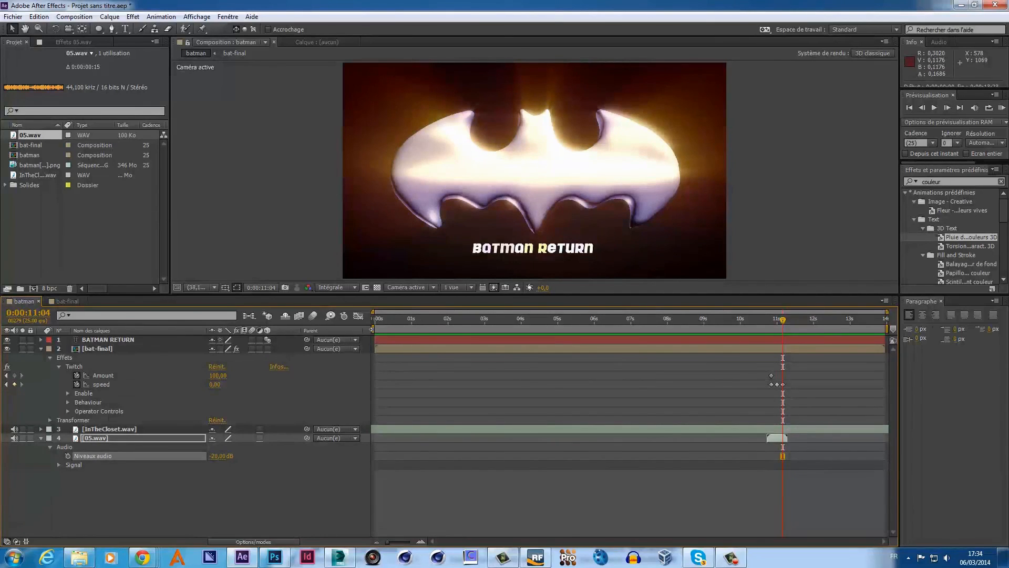
{"action": "mouse_move", "coordinate": [374, 328]}
{"action": "left_mouse_down"}
{"action": "mouse_move", "coordinate": [768, 328]}
{"action": "mouse_move", "coordinate": [749, 328]}
{"action": "left_mouse_up"}
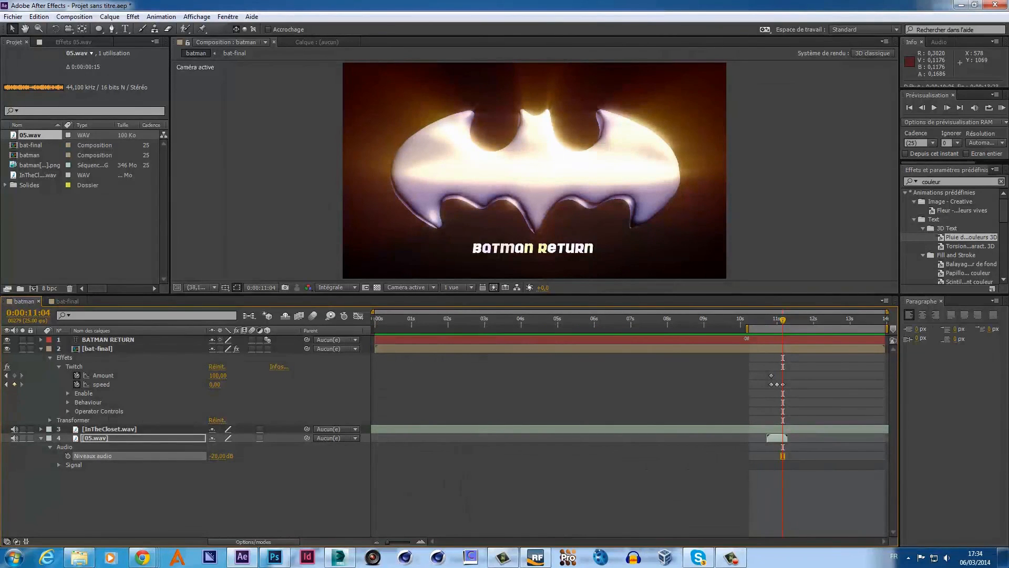
{"action": "left_click", "coordinate": [1002, 108]}
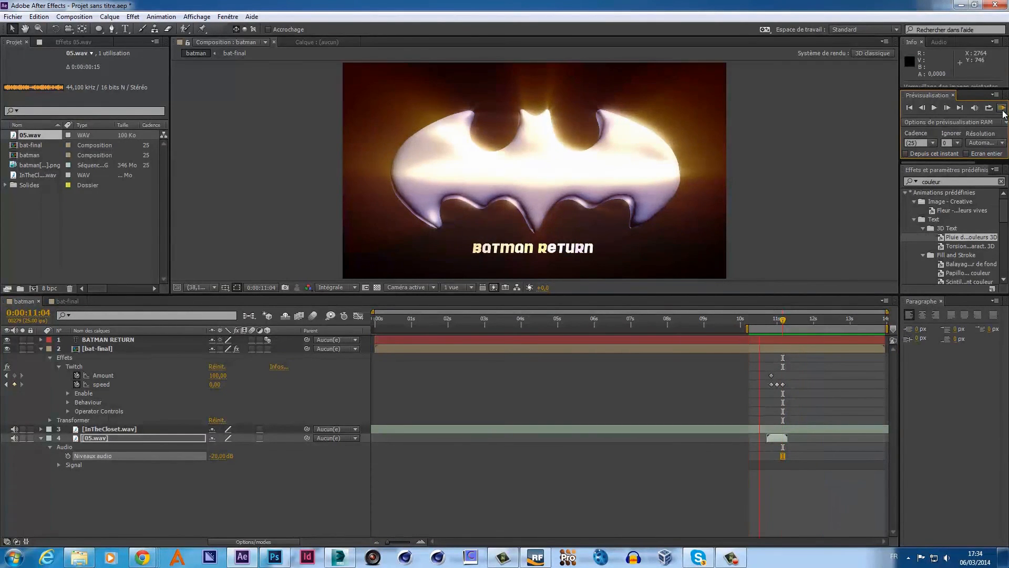
{"action": "left_click", "coordinate": [1002, 110]}
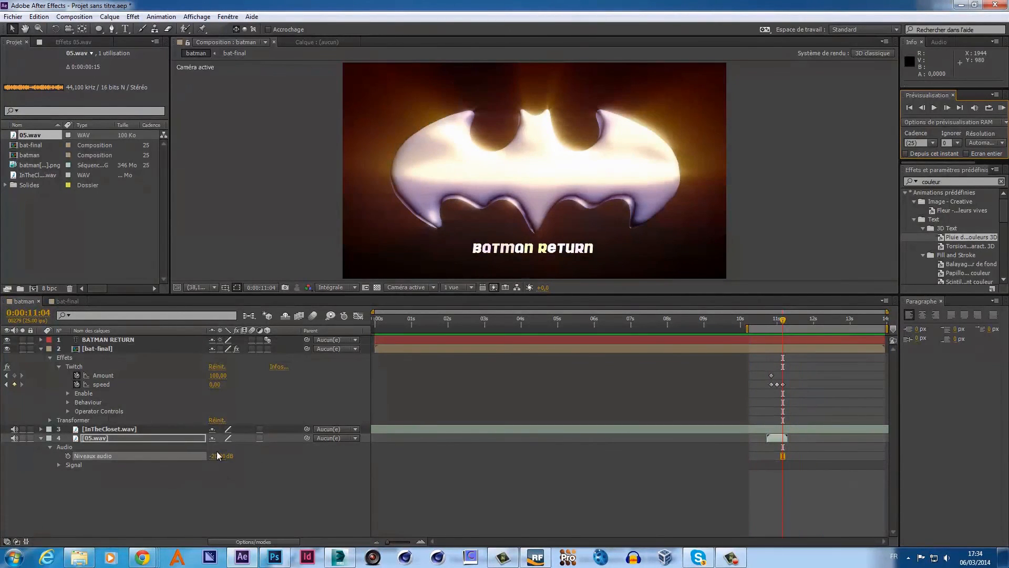
- Change the level to -16 dB, preview, then restore the full work area and enlarge the viewer
{"action": "left_click", "coordinate": [218, 457]}
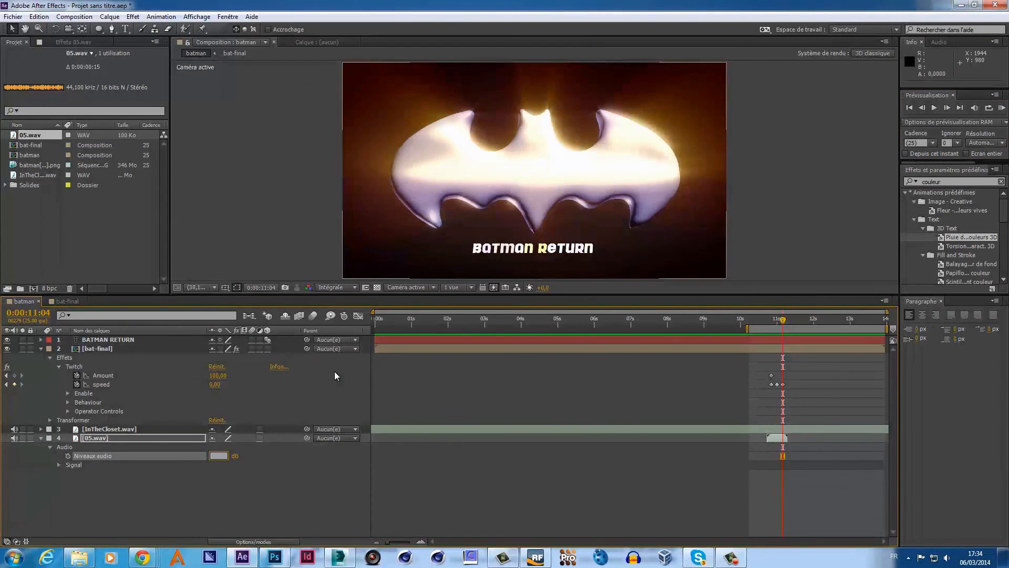
{"action": "type", "text": "-16"}
{"action": "key", "text": "Return"}
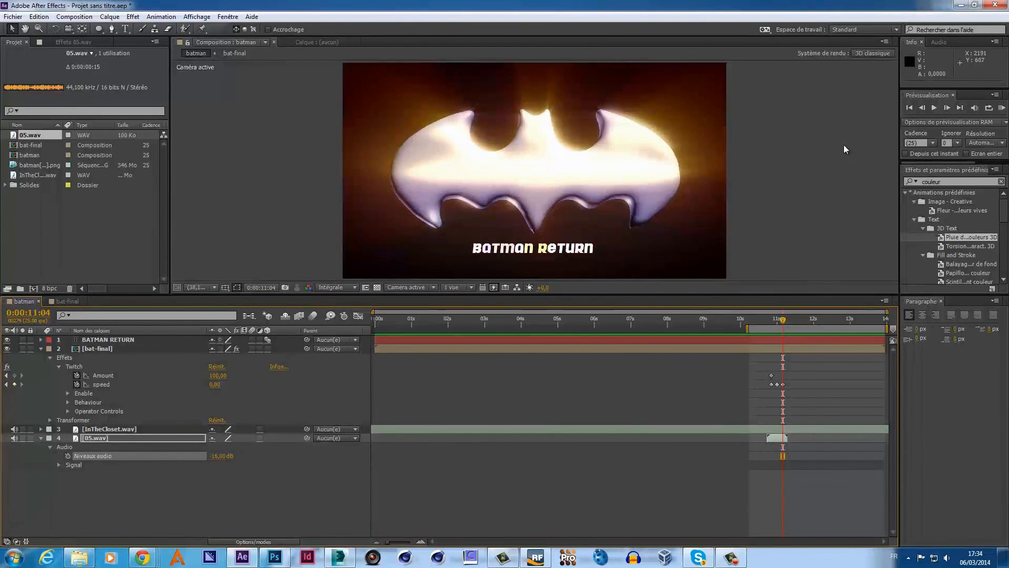
{"action": "left_click", "coordinate": [1002, 109]}
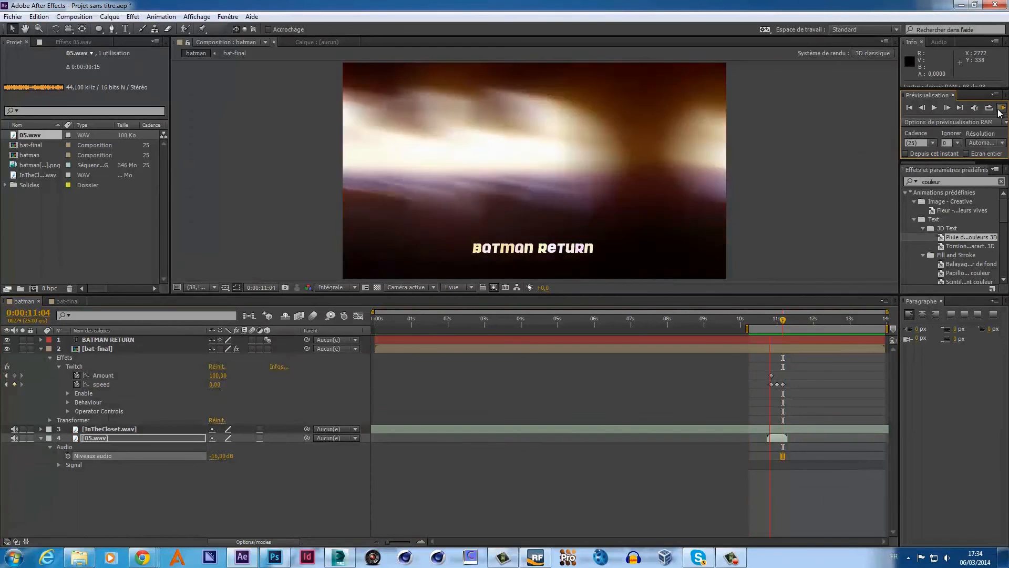
{"action": "left_click", "coordinate": [1000, 112]}
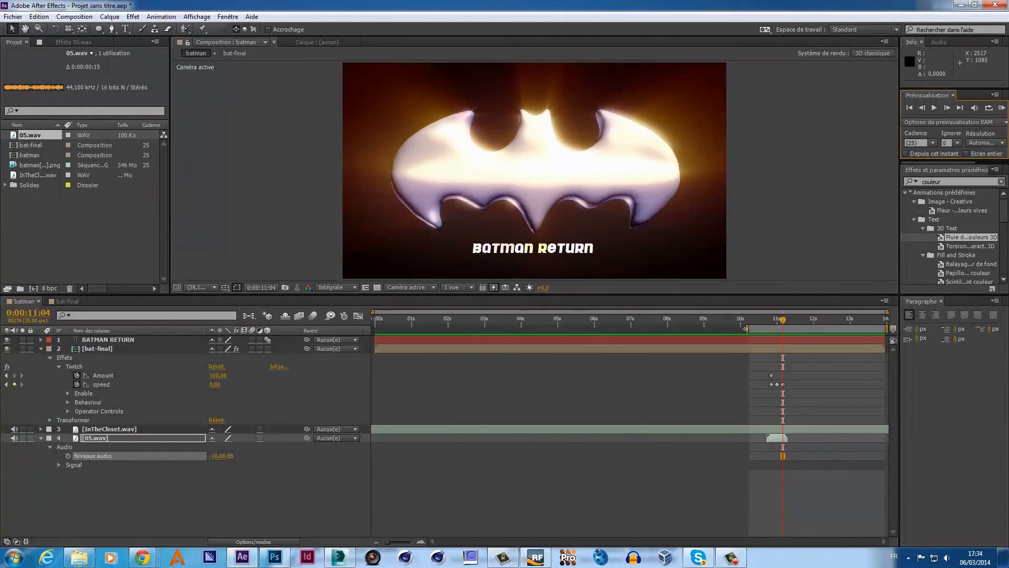
{"action": "left_click_drag", "start_coordinate": [746, 310], "coordinate": [375, 311]}
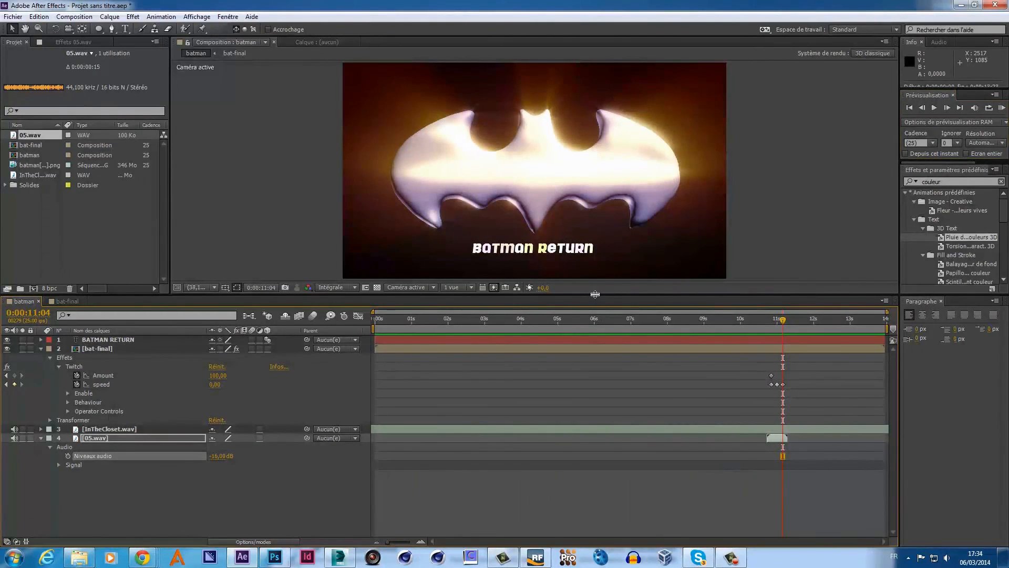
{"action": "left_click_drag", "start_coordinate": [592, 292], "coordinate": [589, 449]}
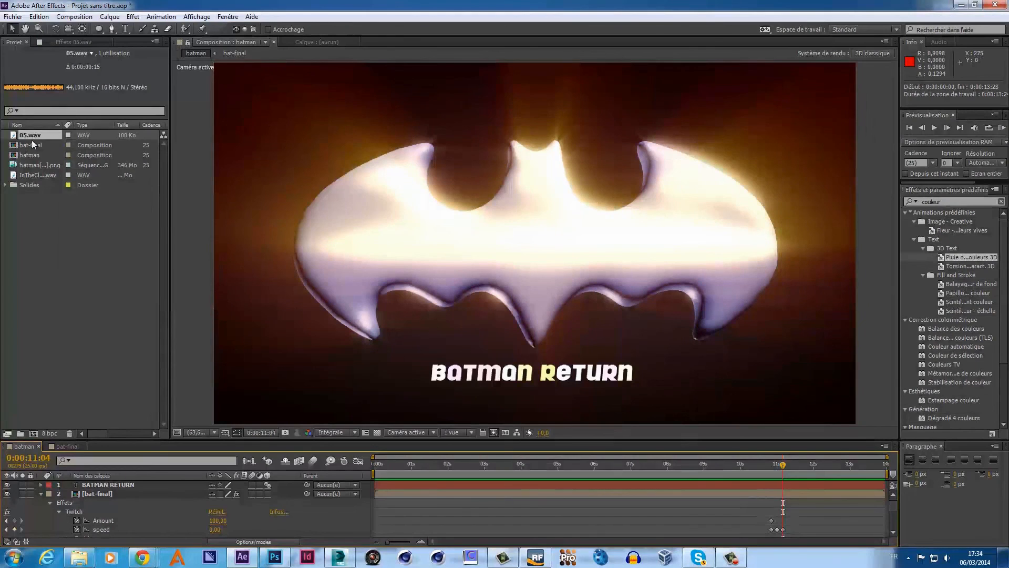
- Add the batman comp to the Render Queue via the Composition menu and enlarge the queue panel
{"action": "left_click", "coordinate": [59, 226]}
{"action": "left_click", "coordinate": [282, 301]}
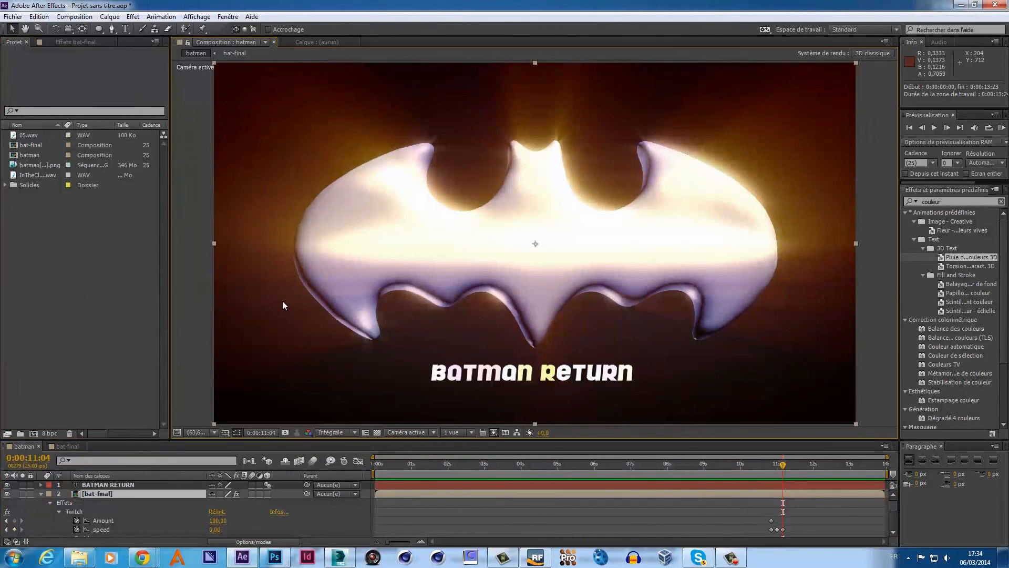
{"action": "left_click", "coordinate": [84, 17]}
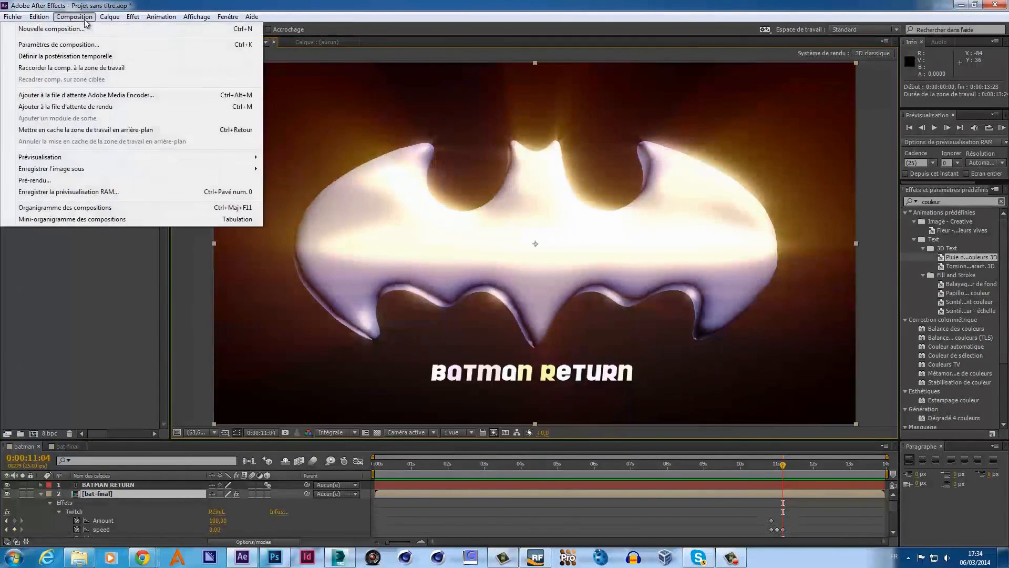
{"action": "left_click", "coordinate": [83, 105]}
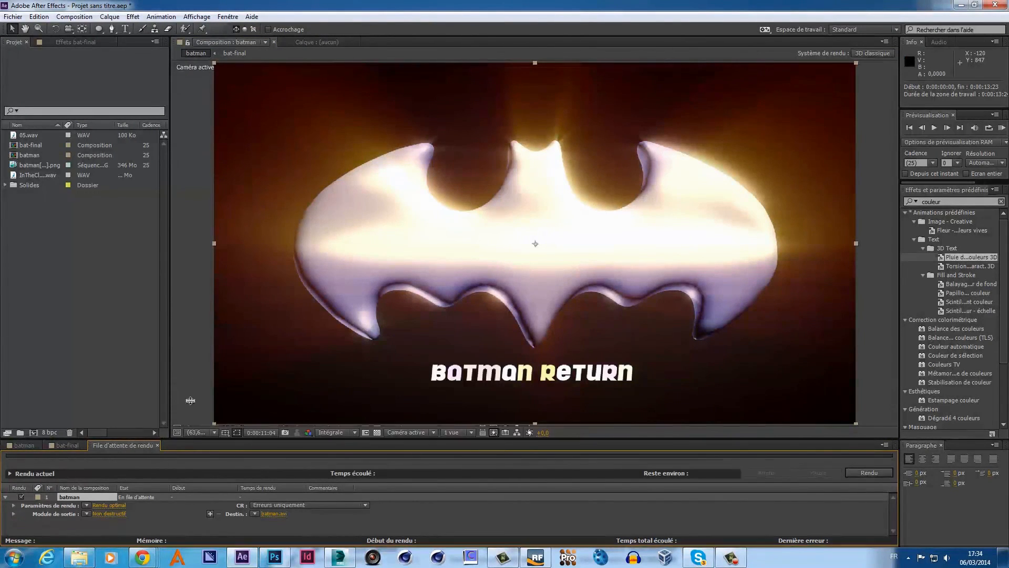
{"action": "left_click_drag", "start_coordinate": [186, 439], "coordinate": [202, 333]}
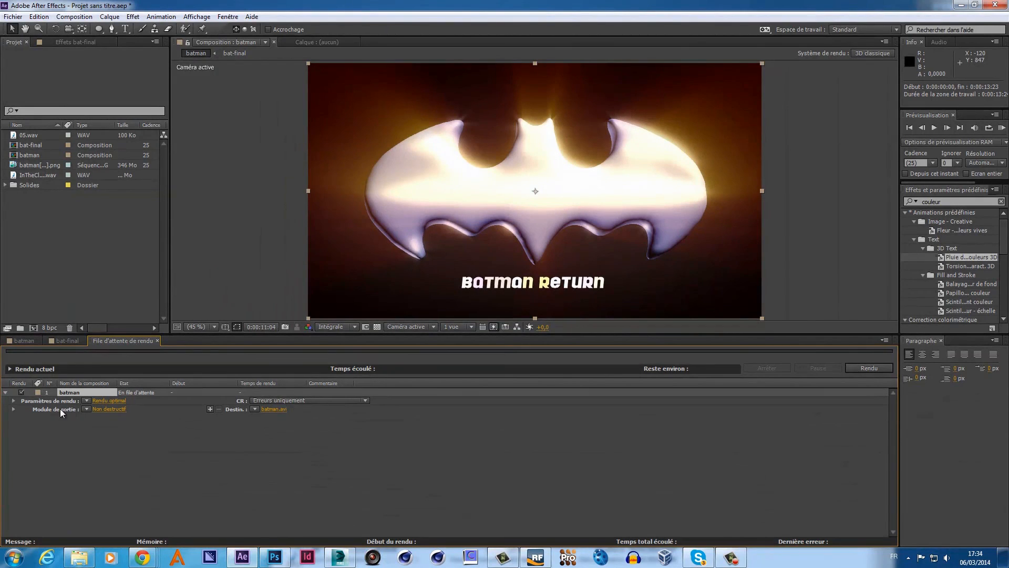
- Set the Output Module format to QuickTime with audio output turned on (Sortie audio activée)
{"action": "left_click", "coordinate": [109, 409]}
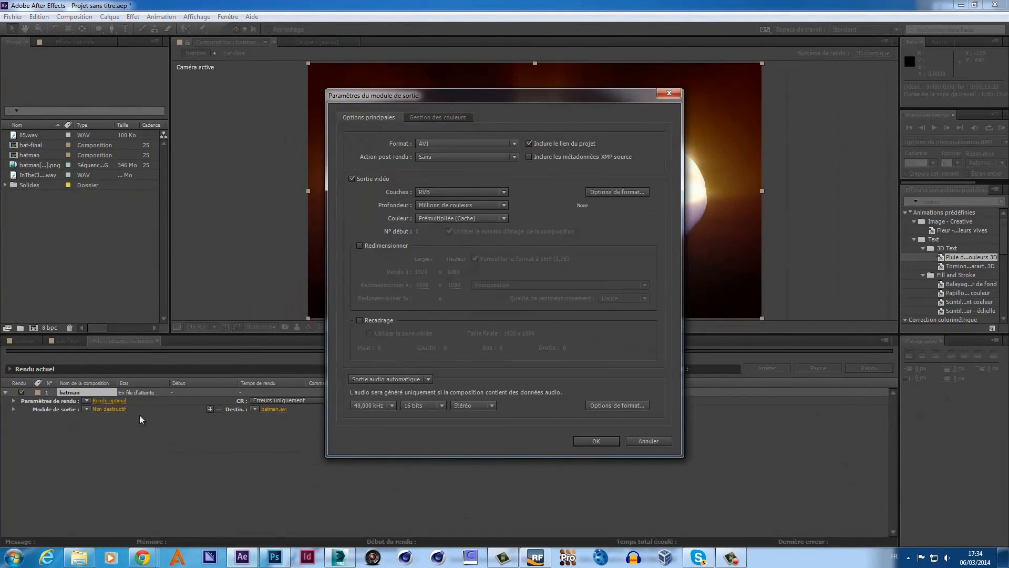
{"action": "left_click", "coordinate": [512, 143]}
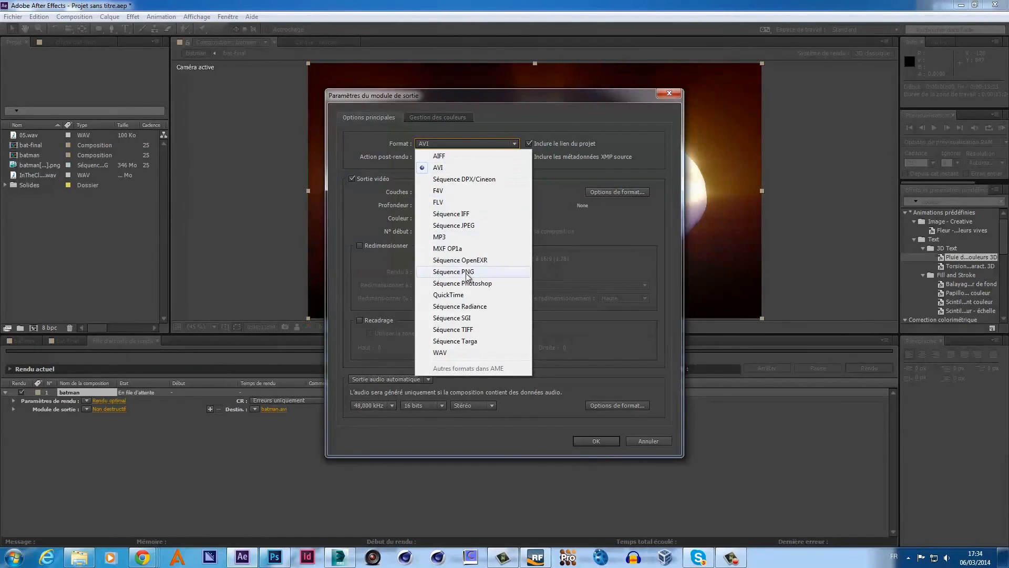
{"action": "left_click", "coordinate": [464, 295]}
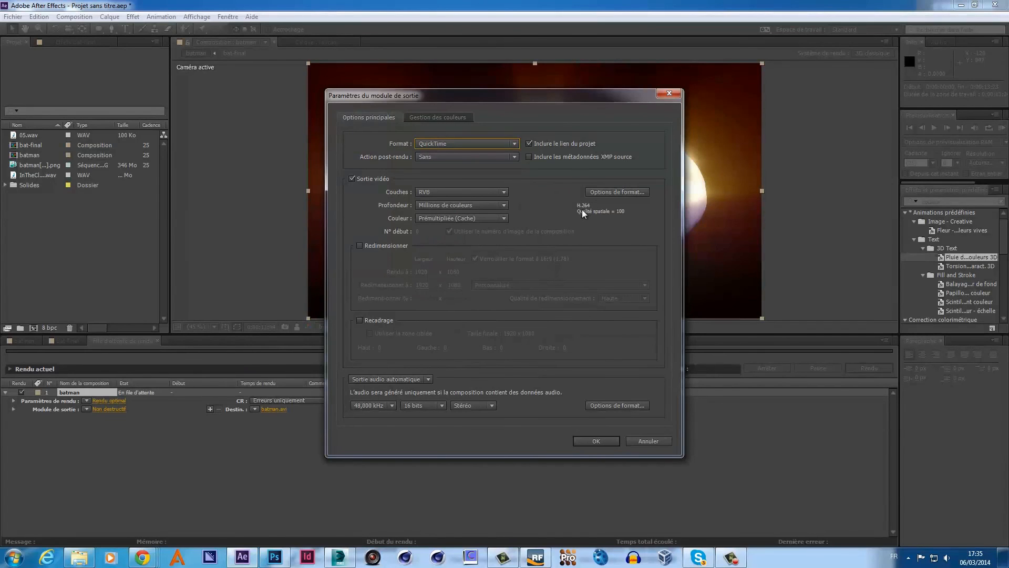
{"action": "left_click", "coordinate": [409, 379]}
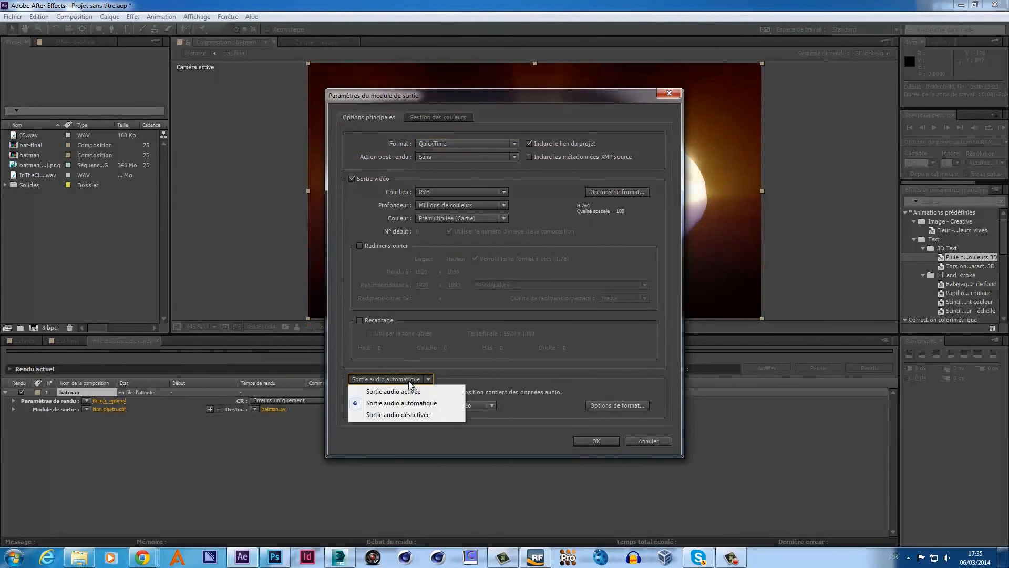
{"action": "left_click", "coordinate": [401, 394]}
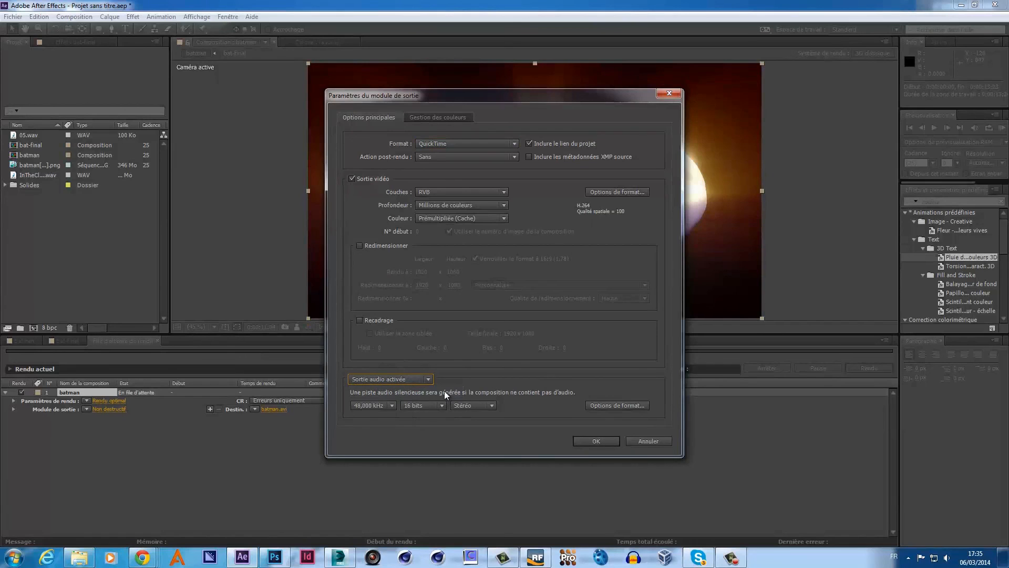
{"action": "left_click", "coordinate": [585, 441]}
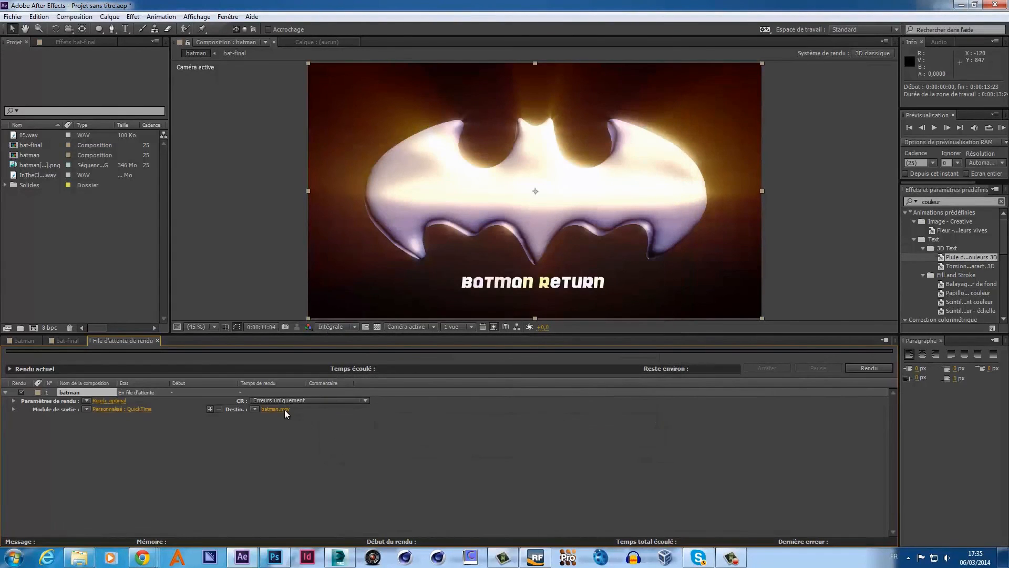
- Point the render destination to the batman-project folder, renaming the file to batman-mov
{"action": "left_click", "coordinate": [285, 409]}
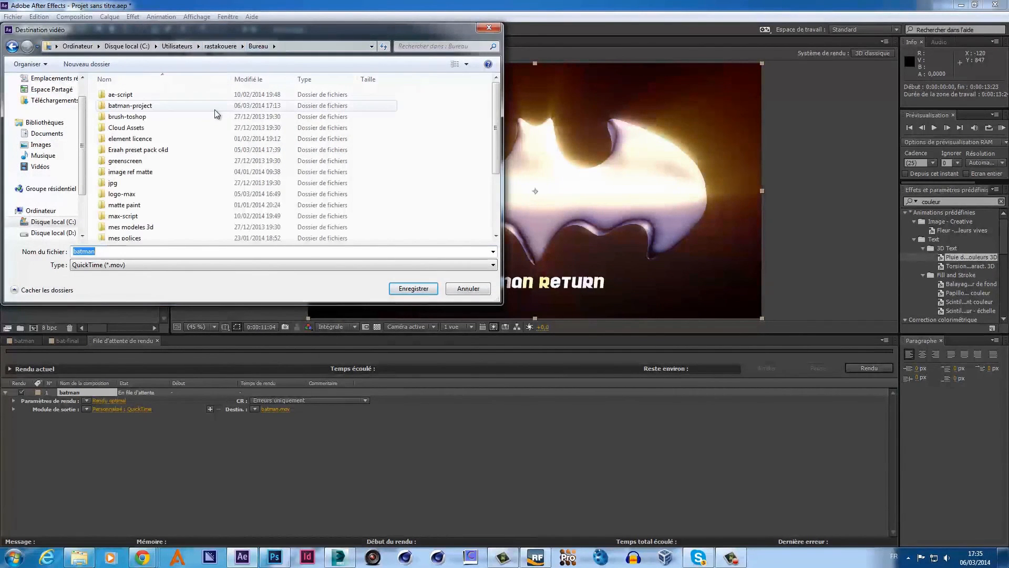
{"action": "double_click", "coordinate": [131, 106]}
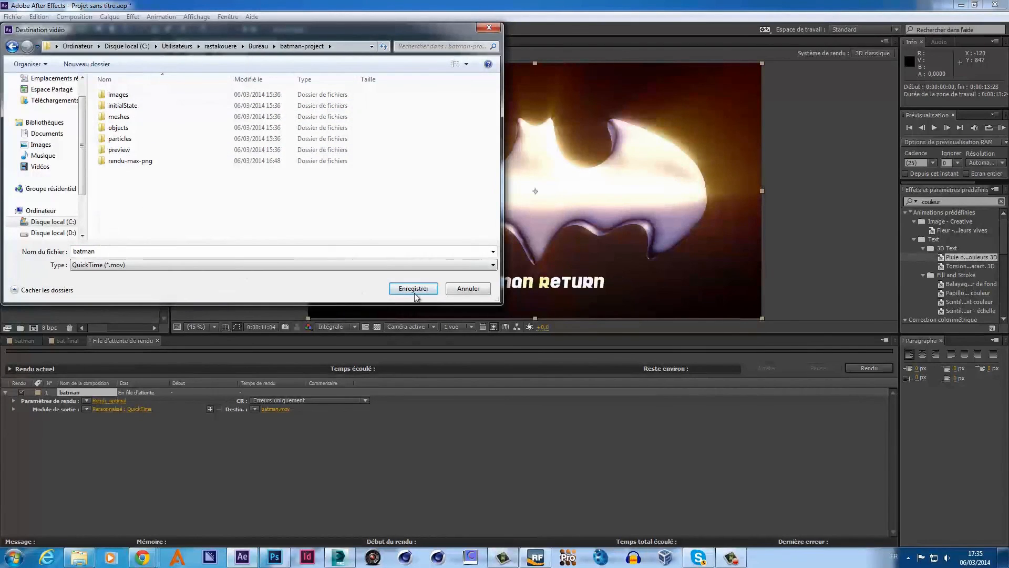
{"action": "double_click", "coordinate": [131, 252]}
{"action": "left_click", "coordinate": [131, 252]}
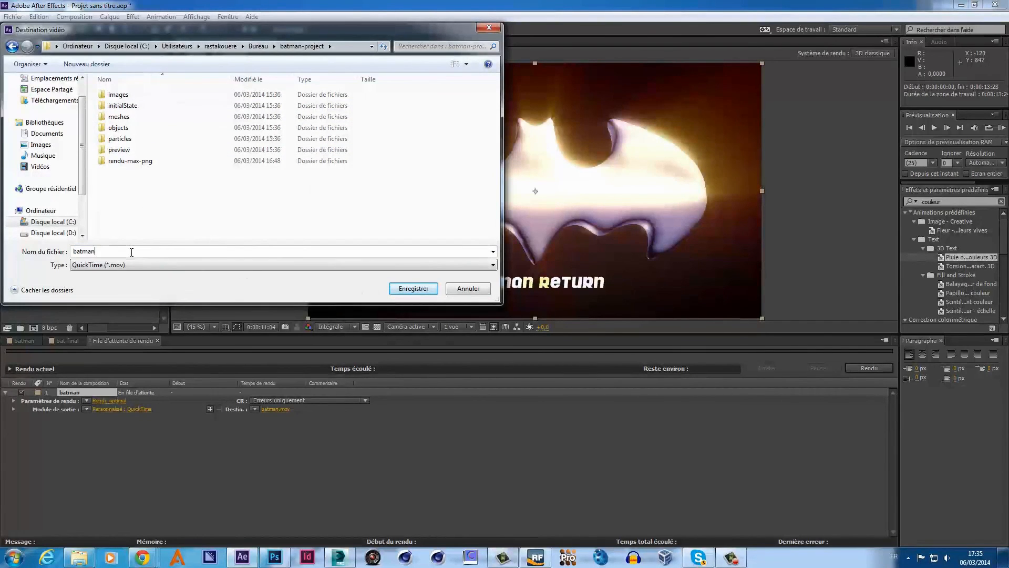
{"action": "type", "text": "-mov"}
- Save the destination, render the batman comp, and minimize After Effects when finished
{"action": "left_click", "coordinate": [411, 289]}
{"action": "left_click", "coordinate": [853, 369]}
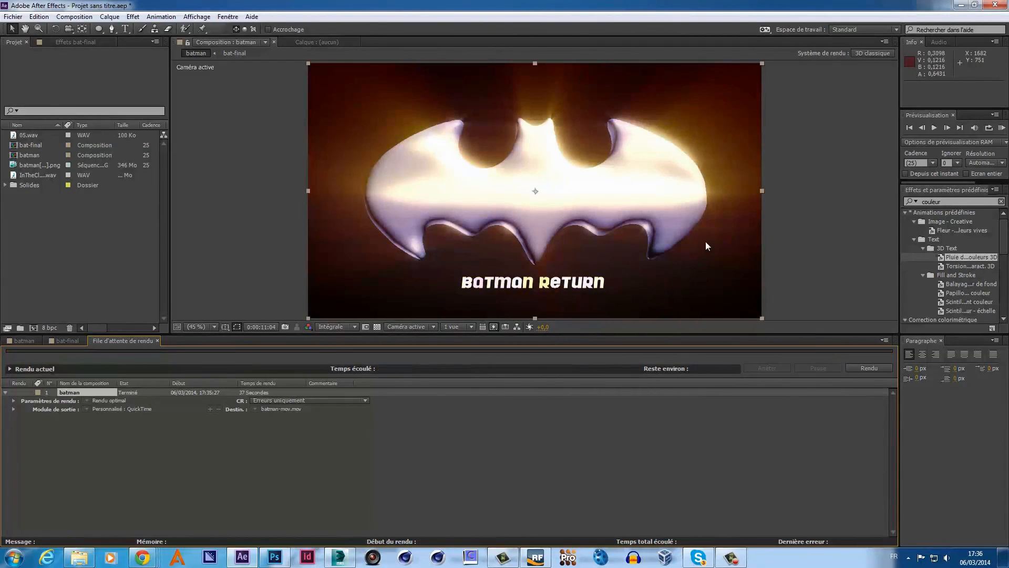
{"action": "left_click", "coordinate": [961, 4]}
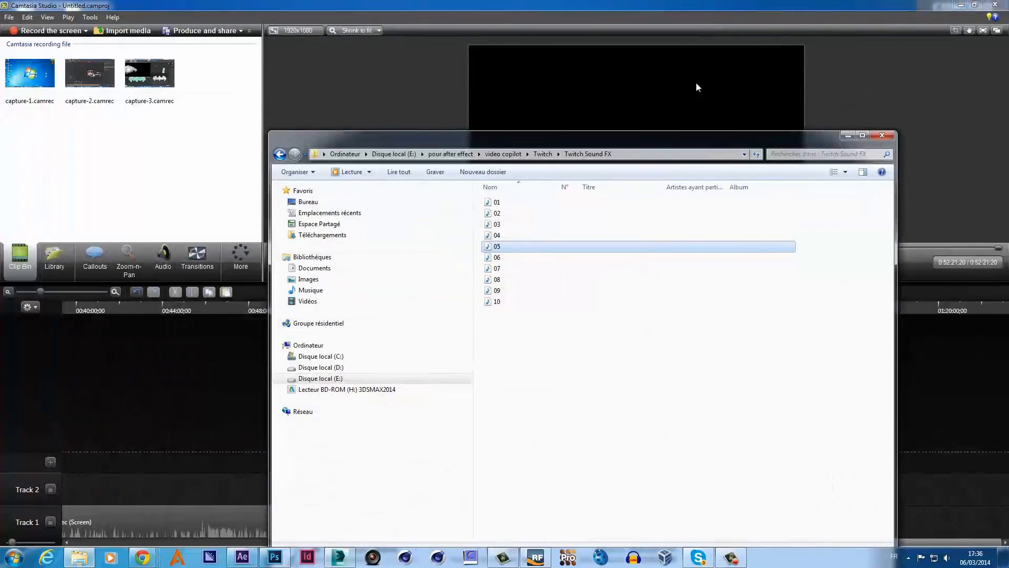
- Close the Twitch Sound FX window and play batman-mov from the desktop's batman-project folder
{"action": "left_click", "coordinate": [875, 137]}
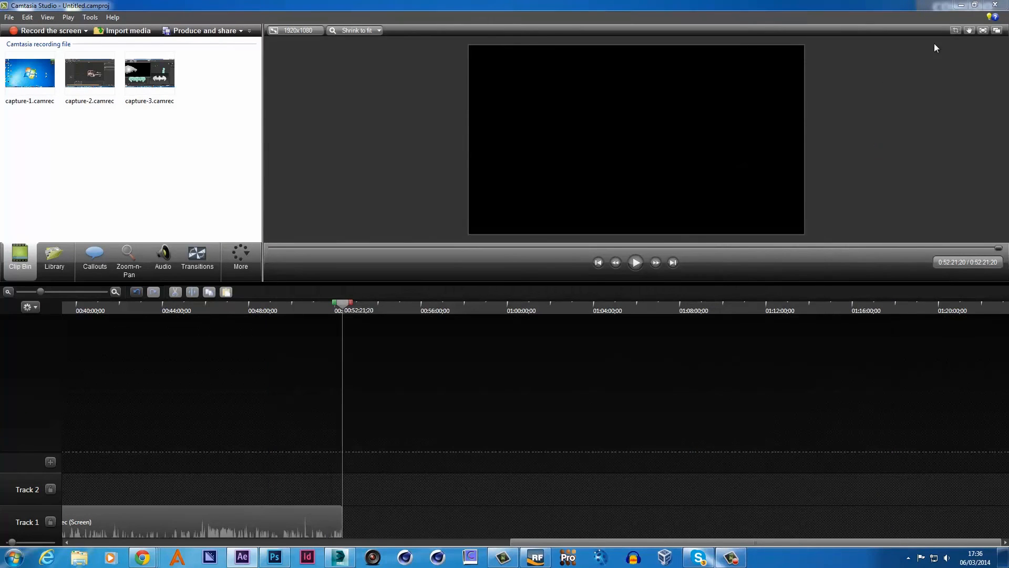
{"action": "left_click", "coordinate": [960, 6]}
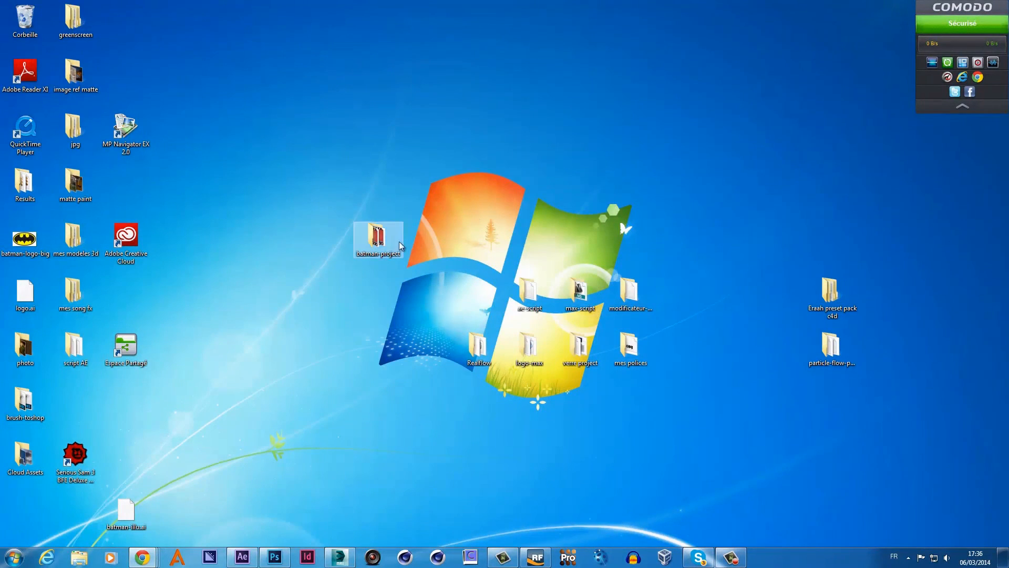
{"action": "double_click", "coordinate": [382, 245]}
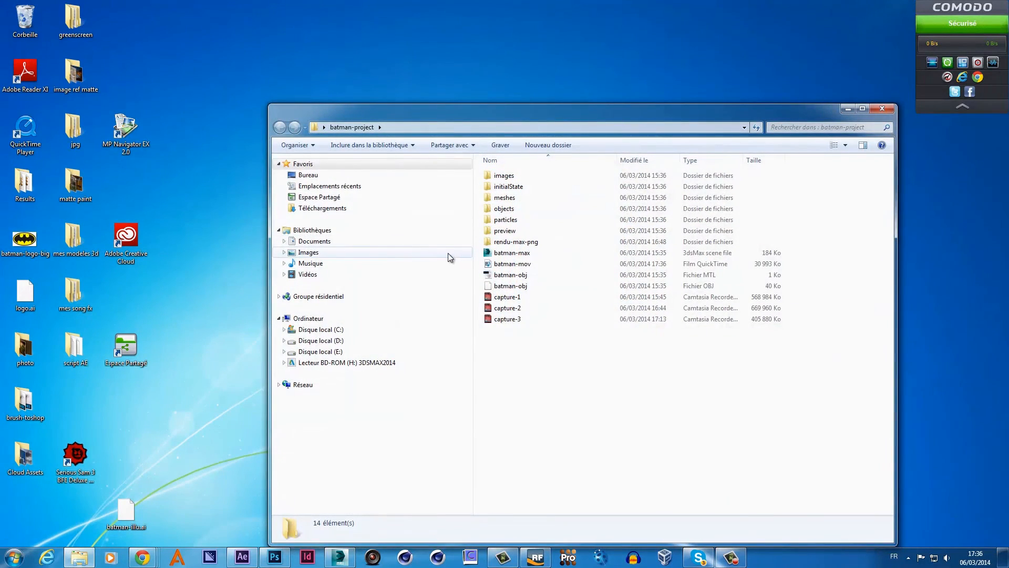
{"action": "double_click", "coordinate": [504, 264]}
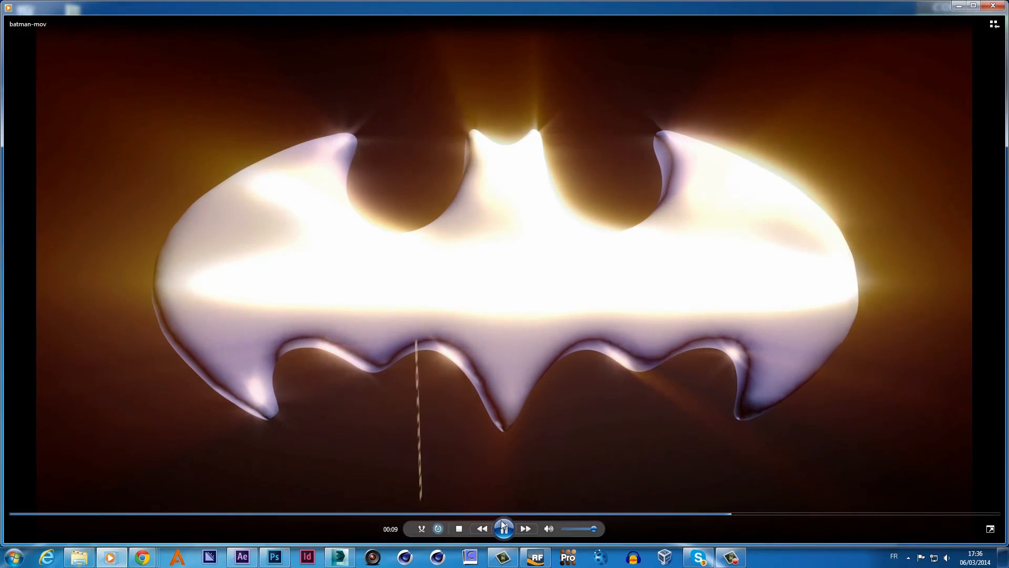
- Pause batman-mov at 00:10 on the BATMAN RETURN title and return to 3ds Max
{"action": "left_click", "coordinate": [504, 529]}
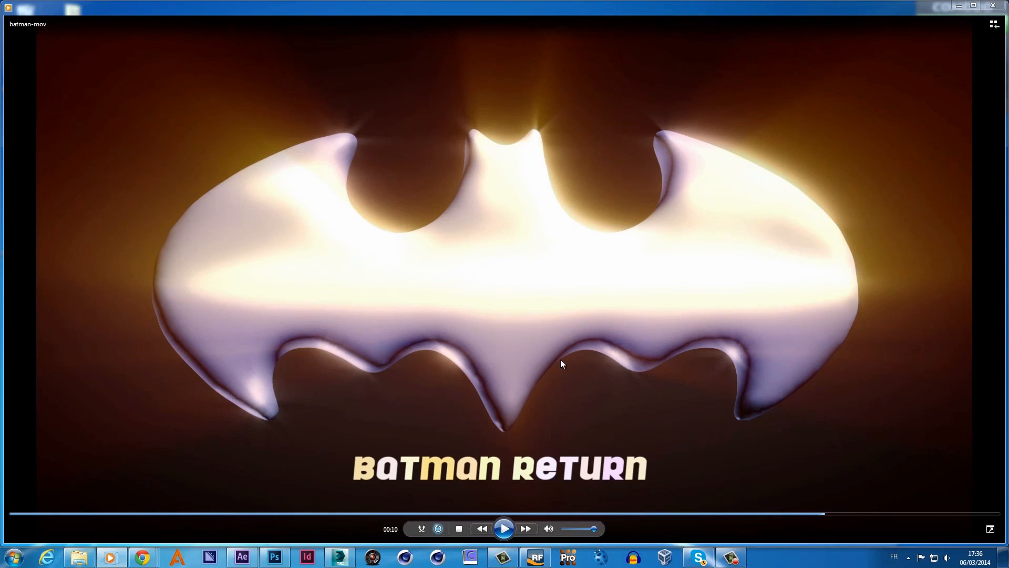
{"action": "left_click", "coordinate": [339, 557]}
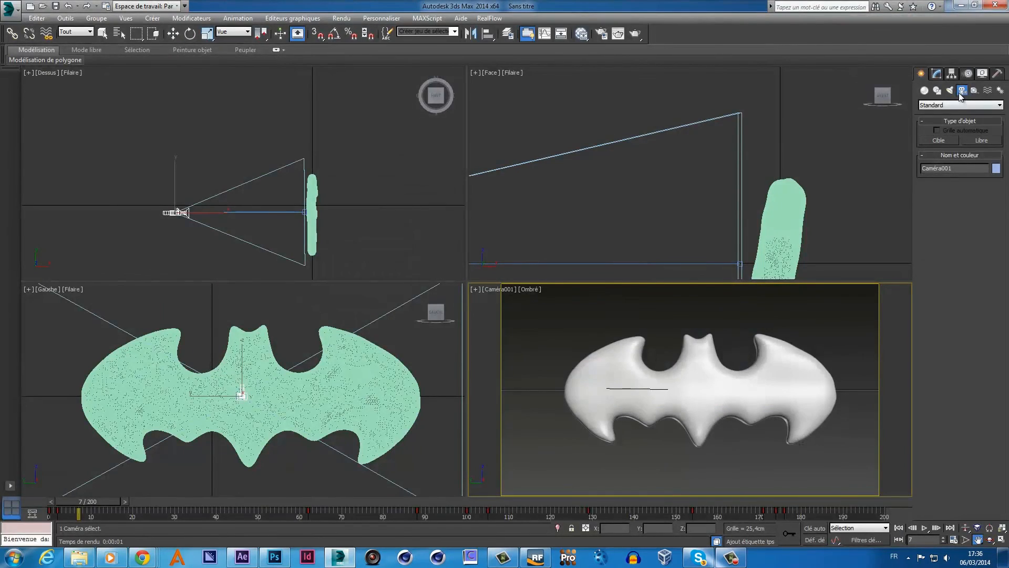
- Attempt two production renders of the camera view, declining to overwrite batman0000.png each time
{"action": "left_click", "coordinate": [949, 90]}
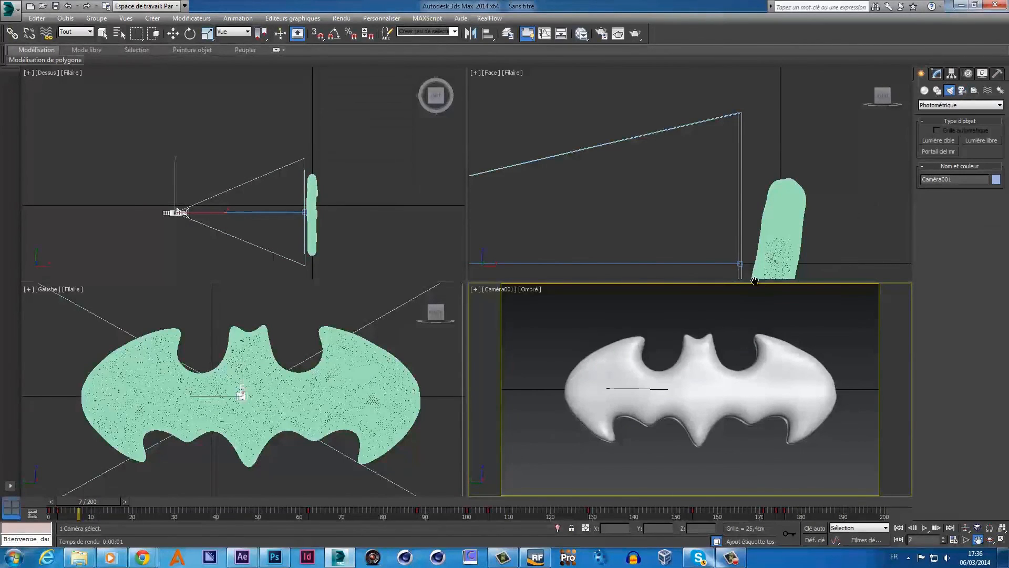
{"action": "key", "text": "q"}
{"action": "left_click", "coordinate": [636, 34]}
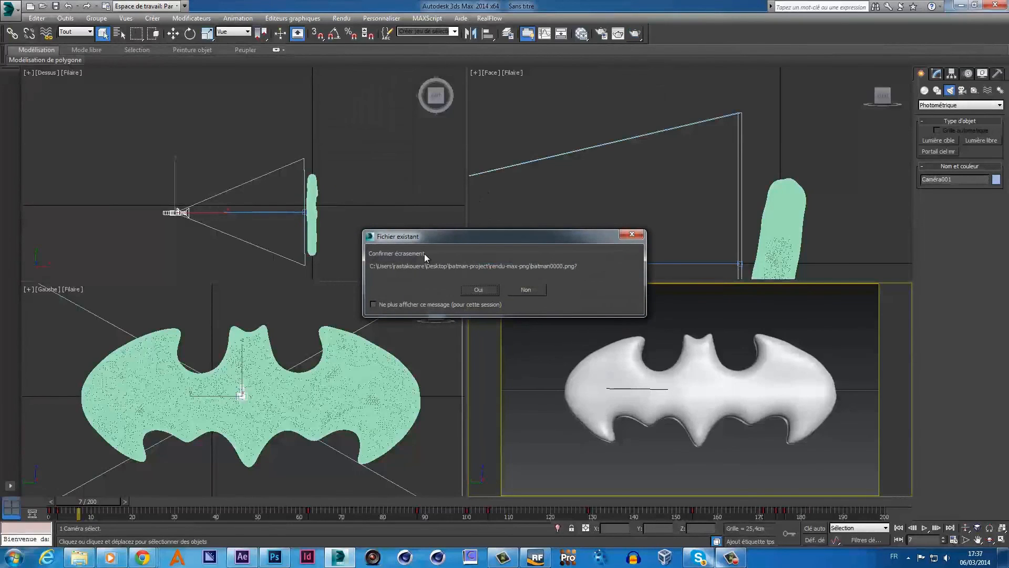
{"action": "left_click", "coordinate": [516, 288]}
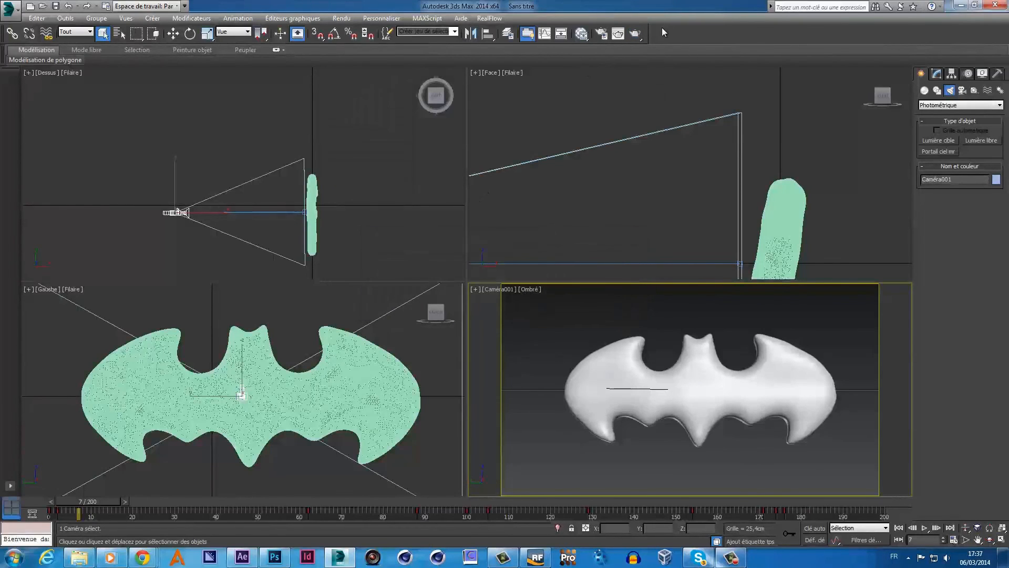
{"action": "left_click", "coordinate": [636, 34]}
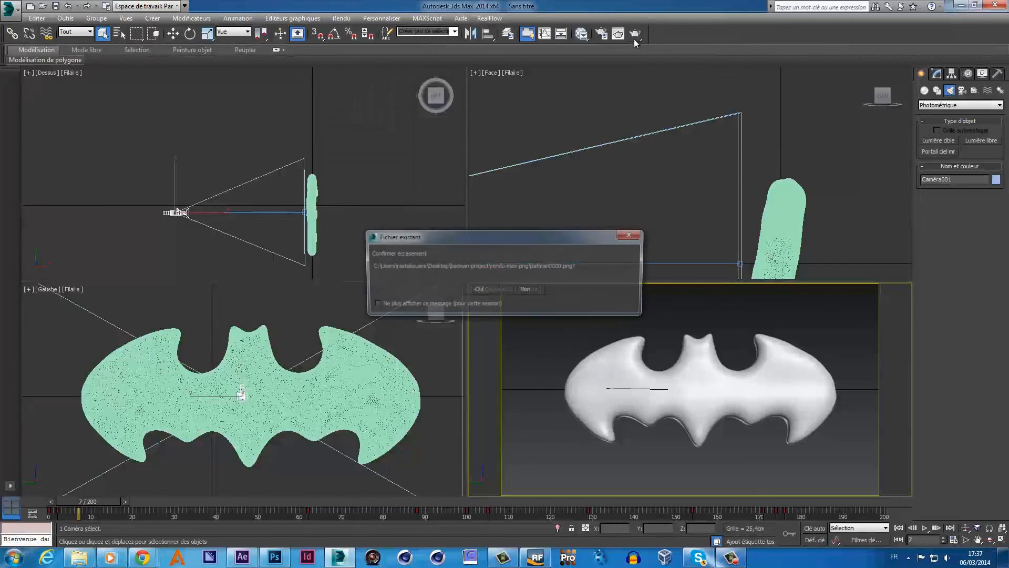
{"action": "left_click", "coordinate": [522, 288]}
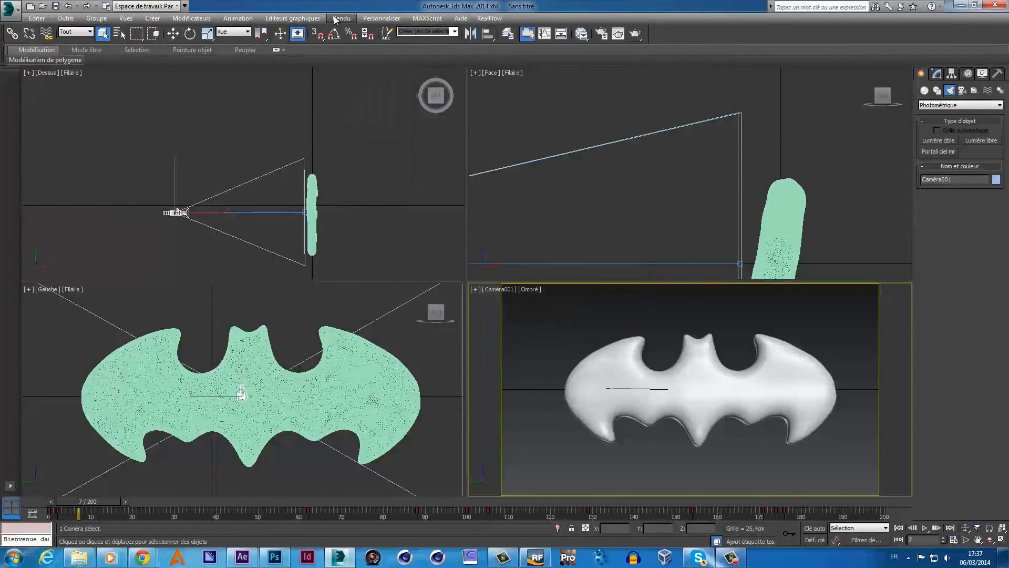
- Render a test frame of Camera001 from Render Setup, then close the frame and setup windows
{"action": "left_click", "coordinate": [340, 18]}
{"action": "left_click", "coordinate": [359, 44]}
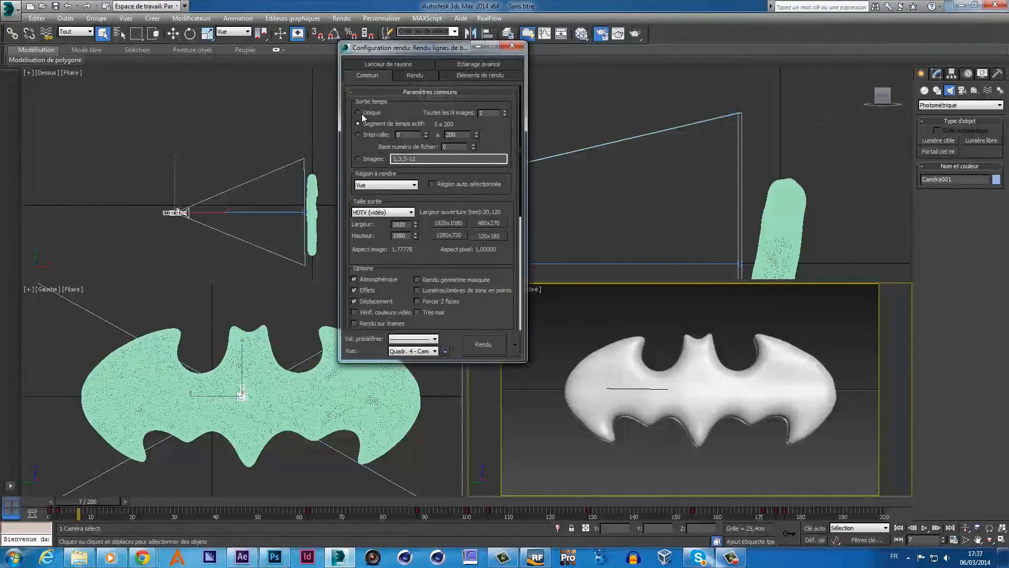
{"action": "left_click", "coordinate": [474, 340]}
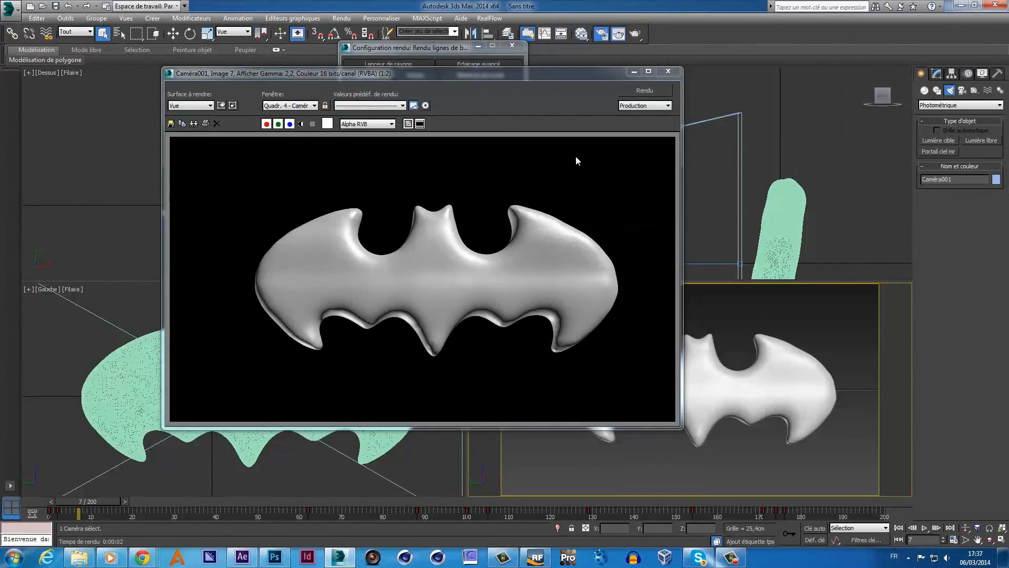
{"action": "left_click", "coordinate": [668, 72]}
{"action": "left_click", "coordinate": [512, 45]}
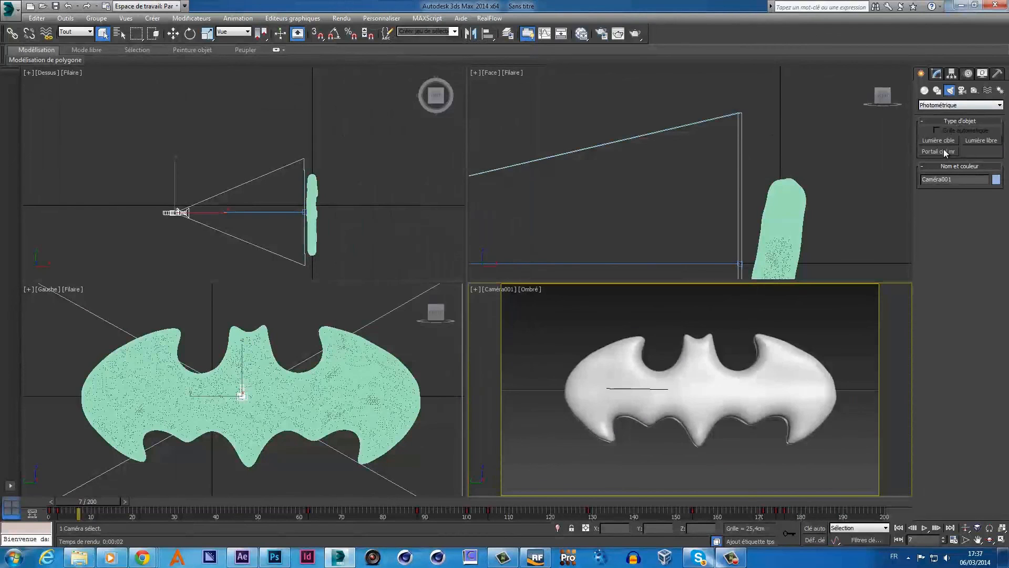
- Place a free photometric light in the Front view, accepting logarithmic exposure control
{"action": "left_click", "coordinate": [969, 141]}
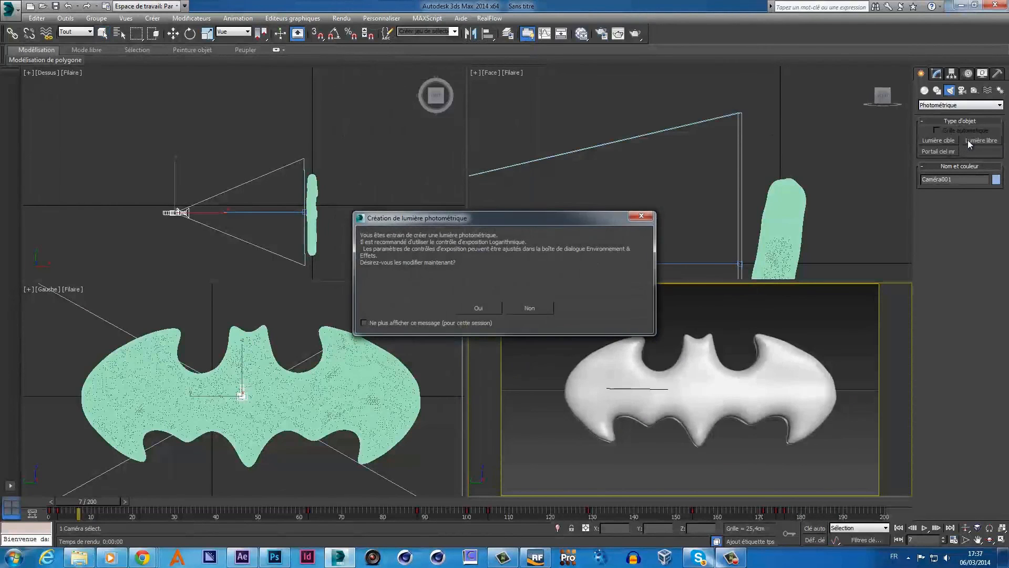
{"action": "left_click", "coordinate": [530, 309]}
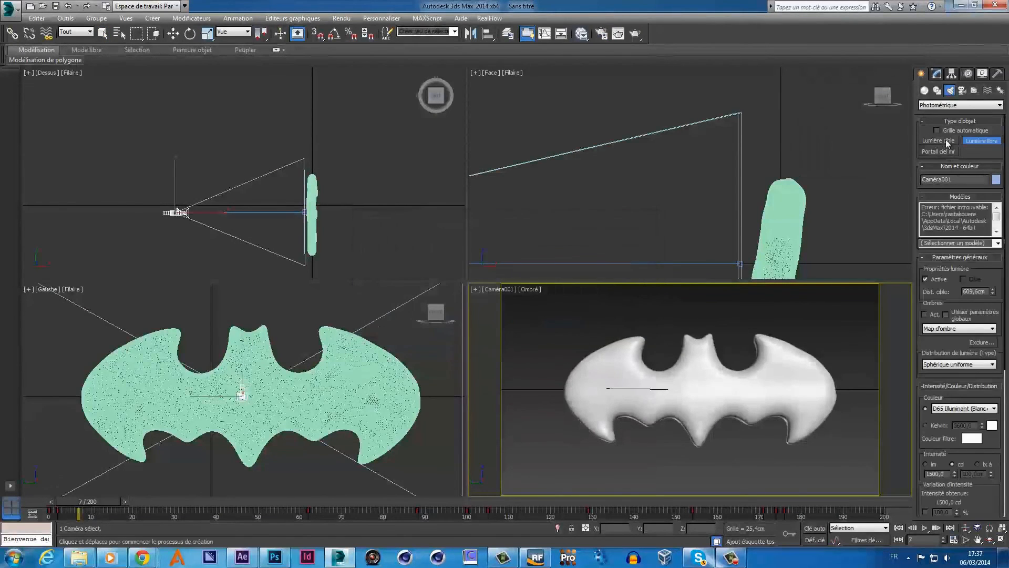
{"action": "left_click", "coordinate": [507, 266]}
{"action": "left_click", "coordinate": [478, 309]}
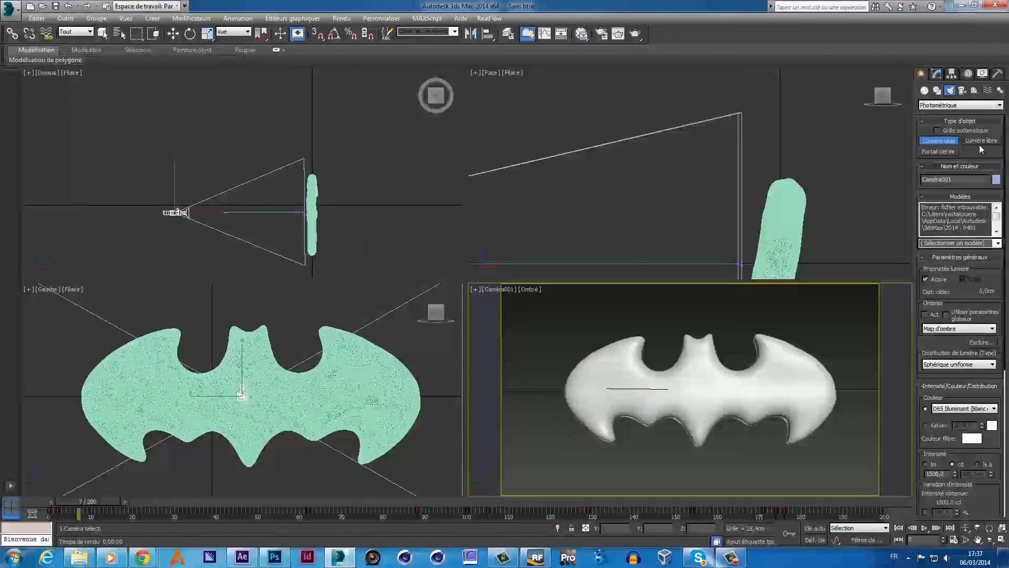
- Switch the light category to Standard and place two Omni lights in the Top viewport
{"action": "left_click", "coordinate": [991, 106]}
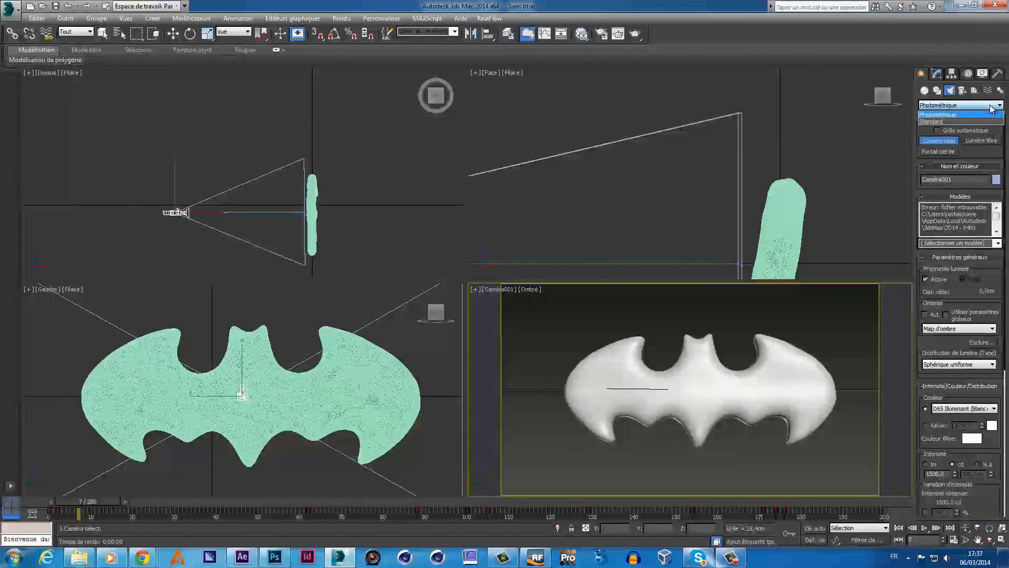
{"action": "left_click", "coordinate": [953, 119]}
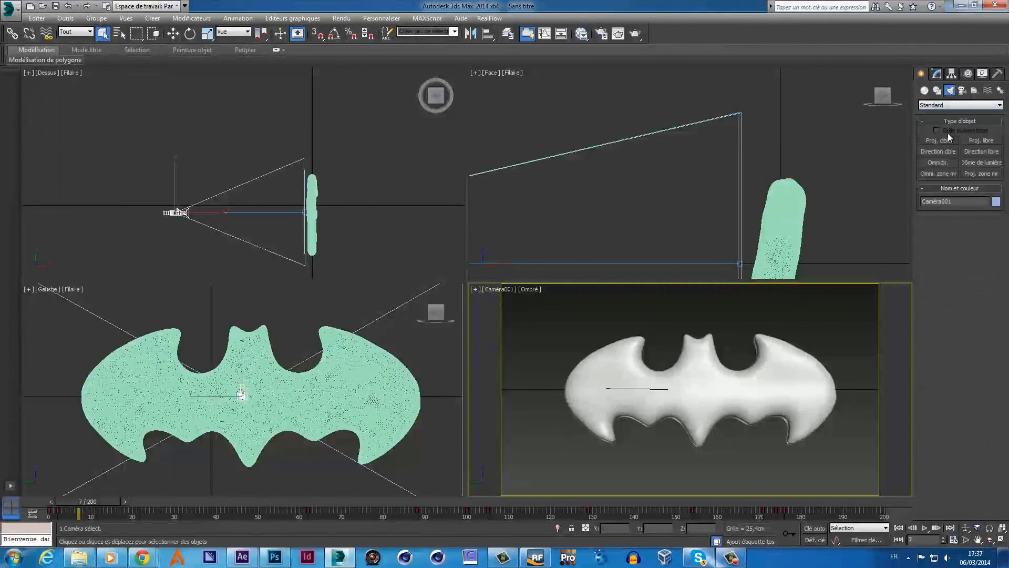
{"action": "left_click", "coordinate": [938, 163]}
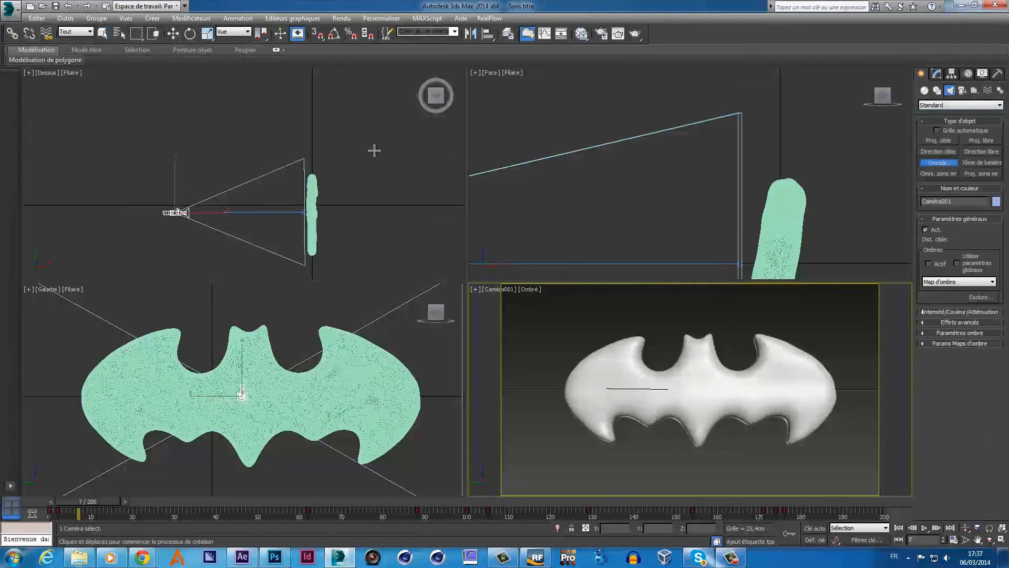
{"action": "left_click", "coordinate": [219, 137]}
{"action": "left_click", "coordinate": [203, 251]}
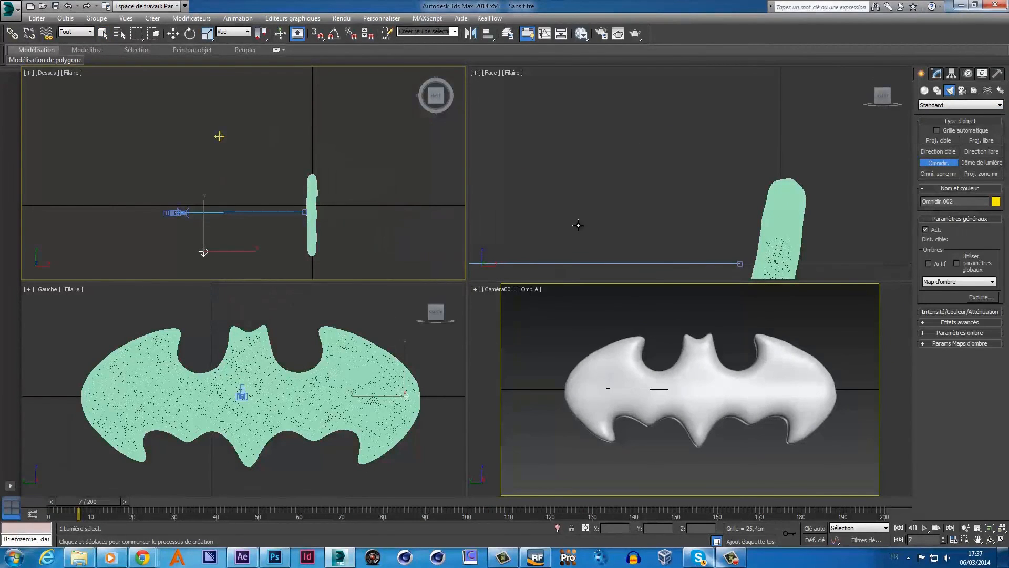
- Raise the selected omni light above the logo and set the camera view to Realistic shading
{"action": "scroll", "coordinate": [586, 216], "scroll_direction": "down", "scroll_amount": 5}
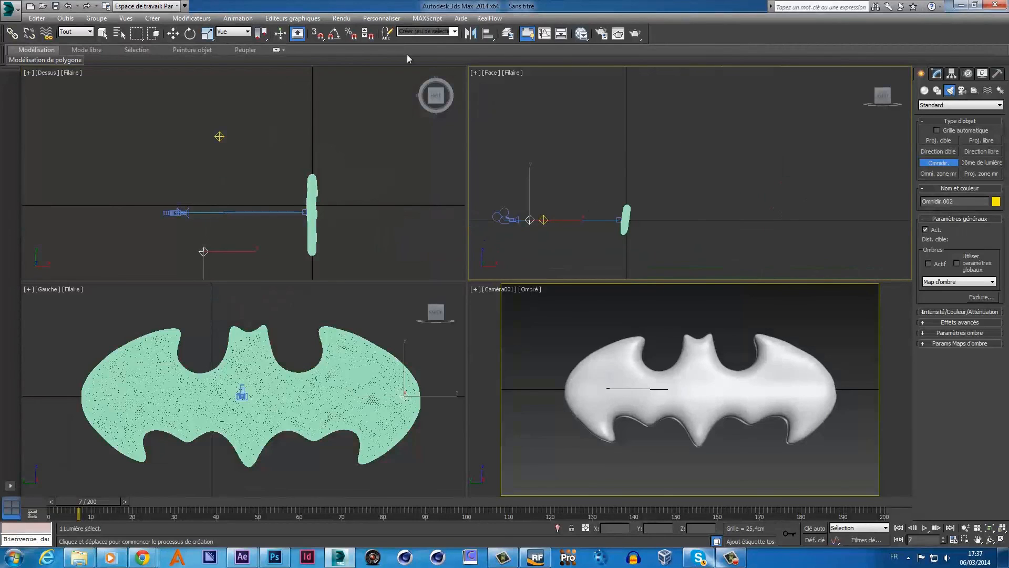
{"action": "left_click", "coordinate": [173, 34]}
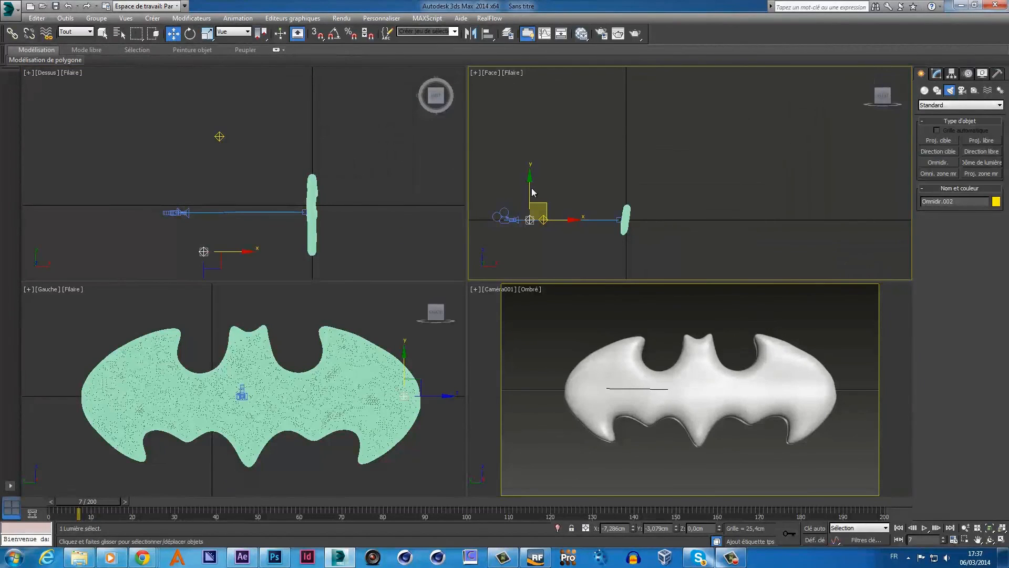
{"action": "left_click_drag", "start_coordinate": [541, 201], "coordinate": [555, 168]}
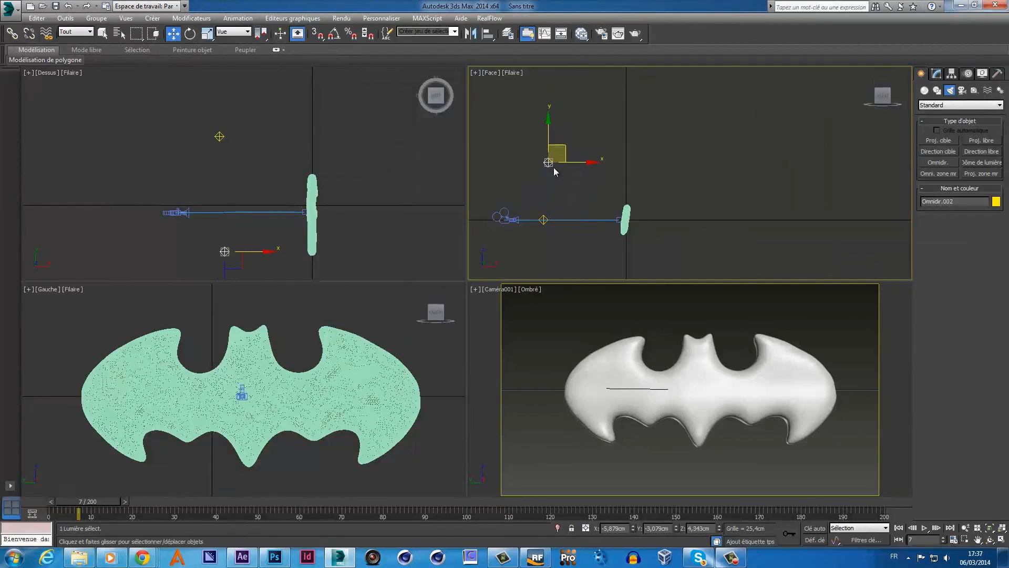
{"action": "left_click", "coordinate": [528, 290]}
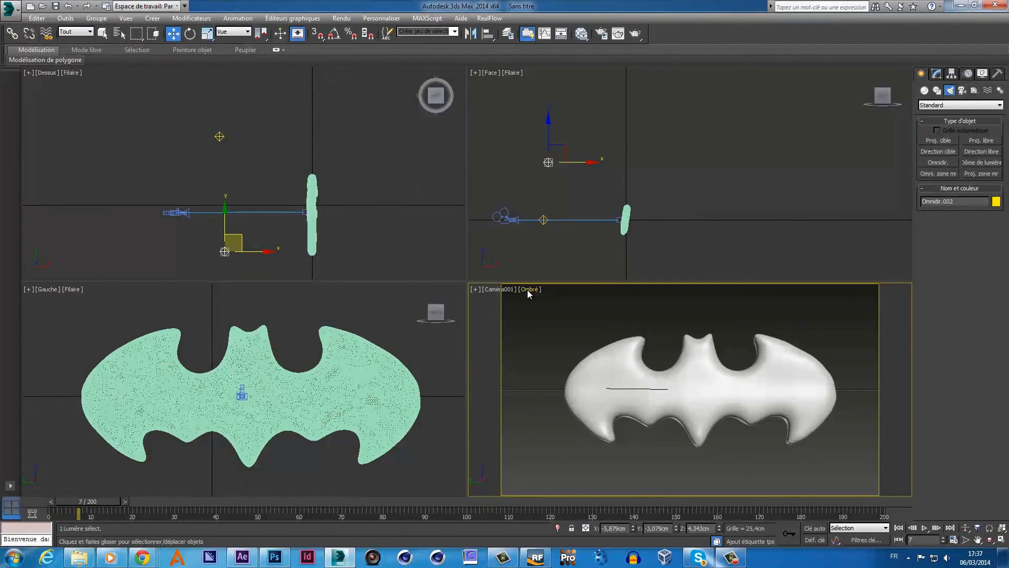
{"action": "left_click", "coordinate": [555, 301]}
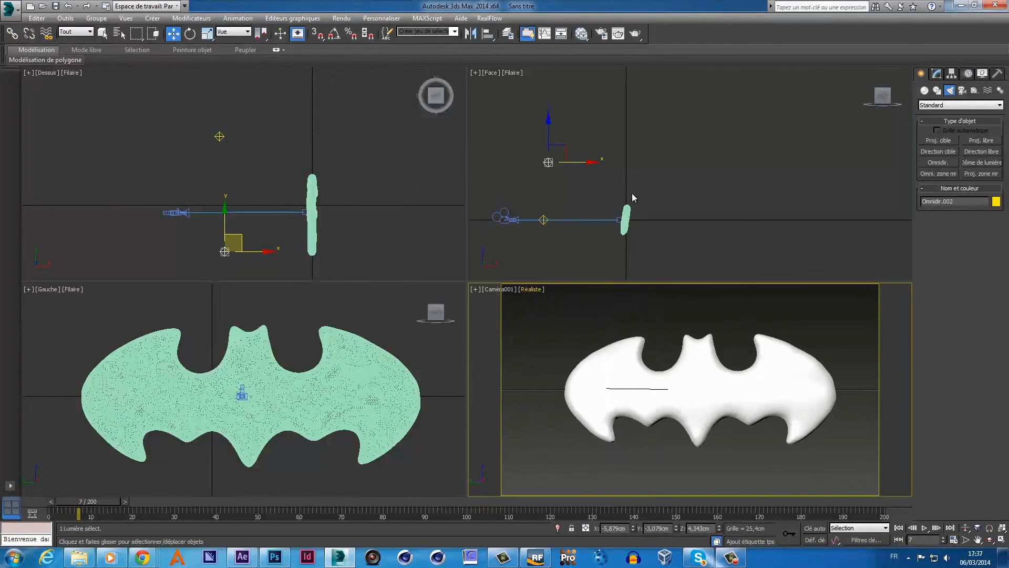
- Lift the omni light still higher in the Front view
{"action": "left_click", "coordinate": [561, 150]}
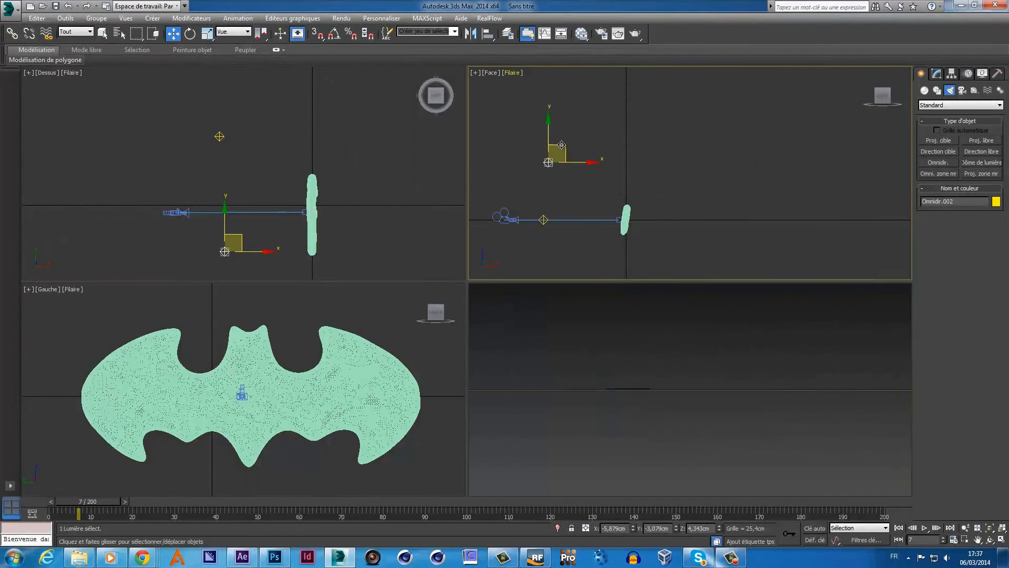
{"action": "left_click_drag", "start_coordinate": [561, 150], "coordinate": [557, 116]}
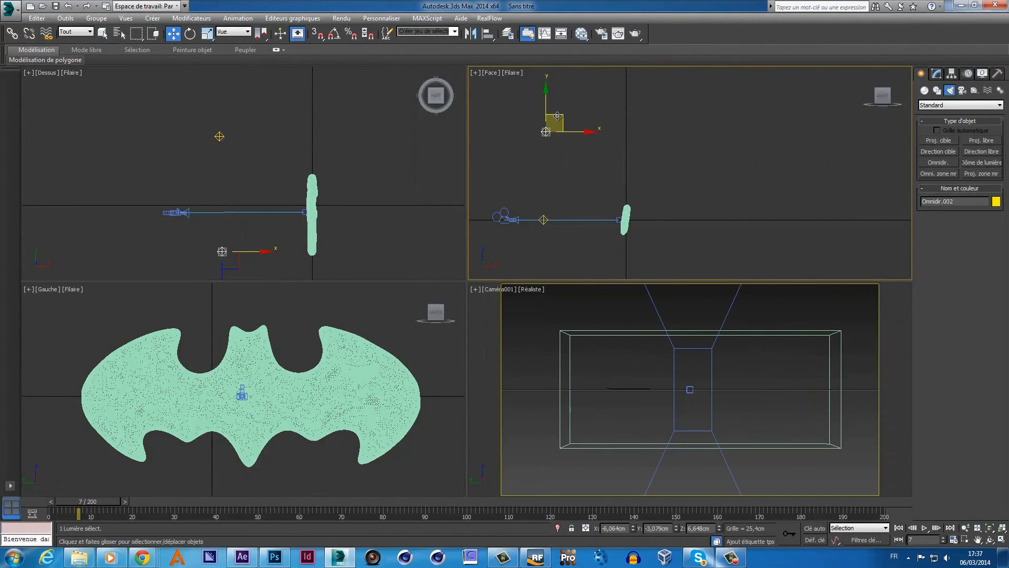
{"action": "left_click", "coordinate": [620, 304]}
{"action": "left_click", "coordinate": [536, 290]}
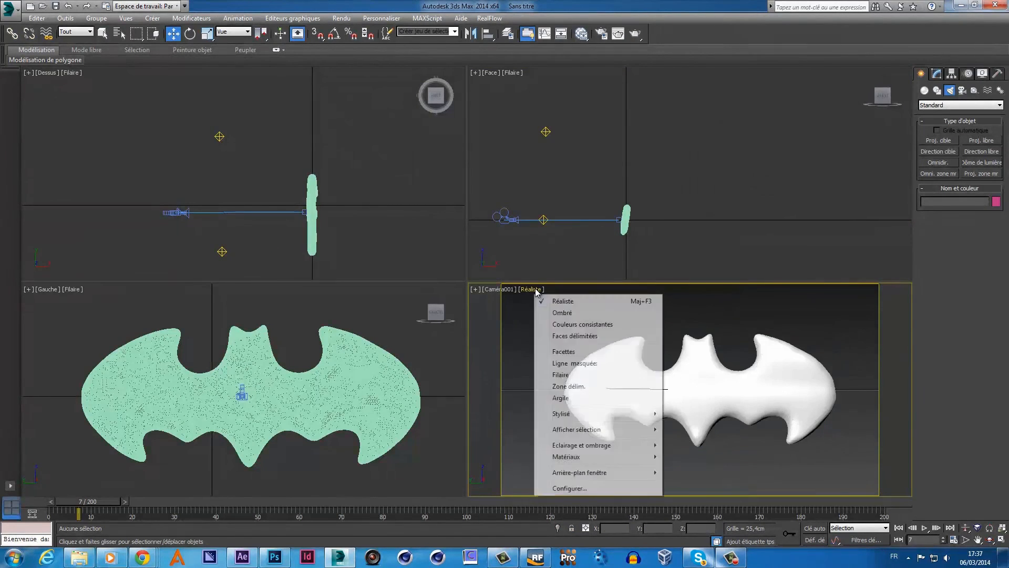
{"action": "left_click", "coordinate": [613, 265]}
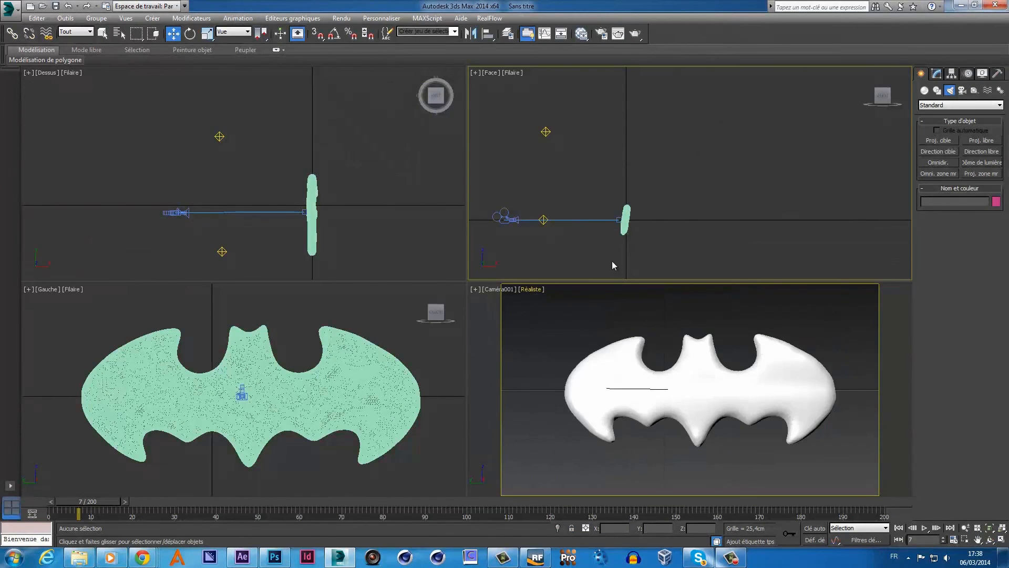
- Move Omnidir.001 up and left in the Front view, then toward the back in Top view
{"action": "left_click", "coordinate": [543, 220]}
{"action": "left_click", "coordinate": [543, 220]}
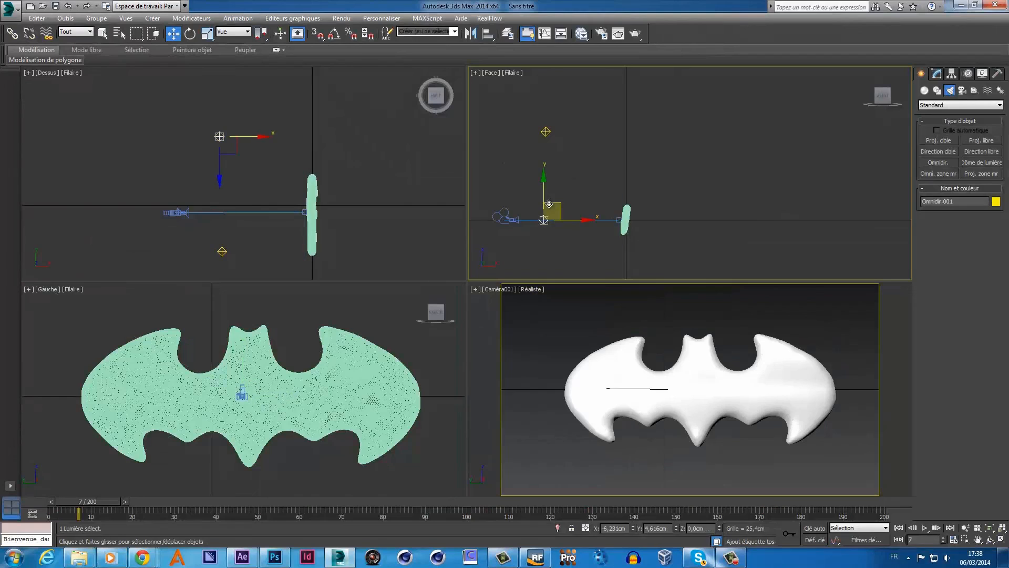
{"action": "left_click_drag", "start_coordinate": [558, 203], "coordinate": [515, 166]}
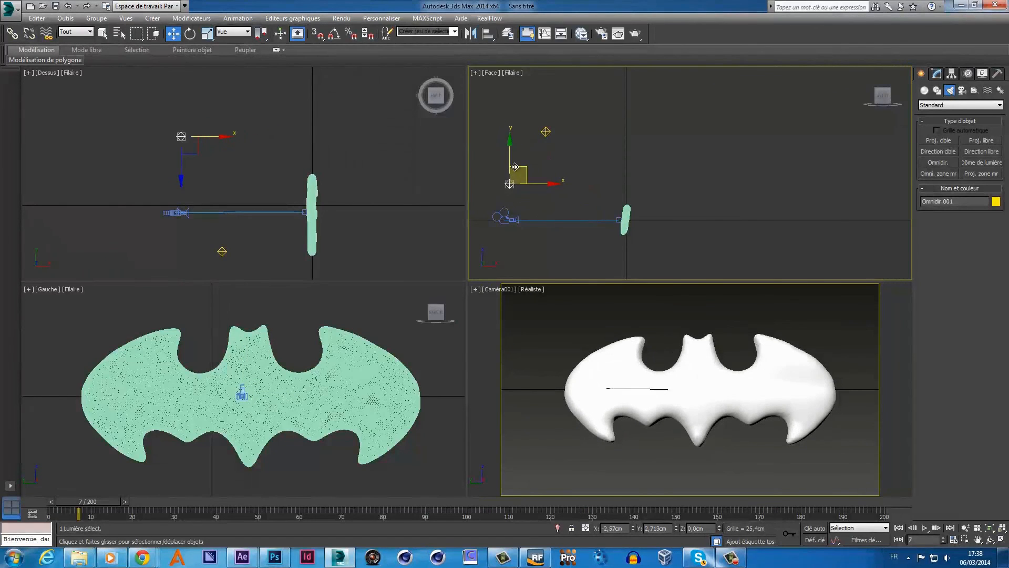
{"action": "right_click", "coordinate": [228, 110]}
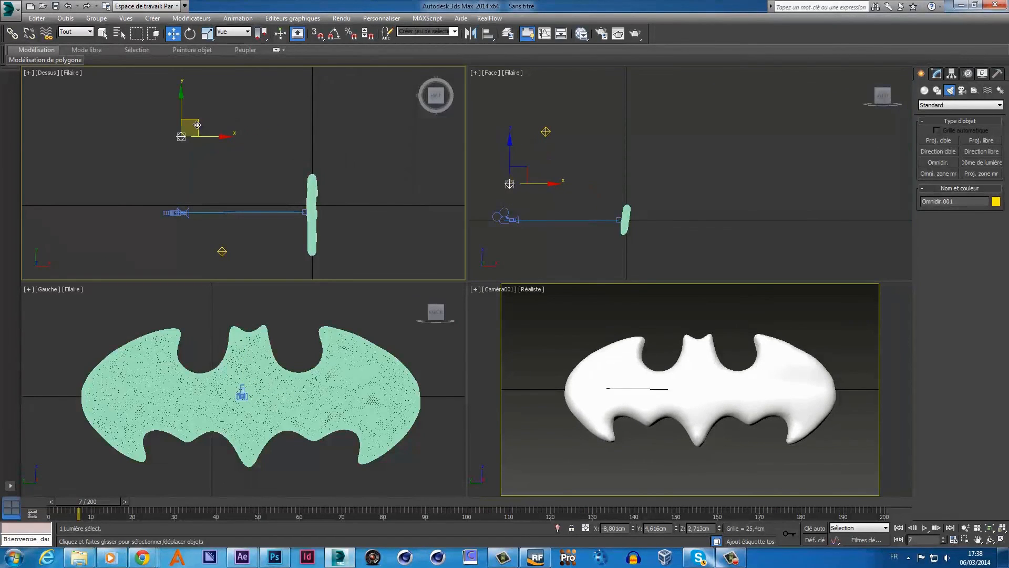
{"action": "left_click_drag", "start_coordinate": [196, 125], "coordinate": [303, 128]}
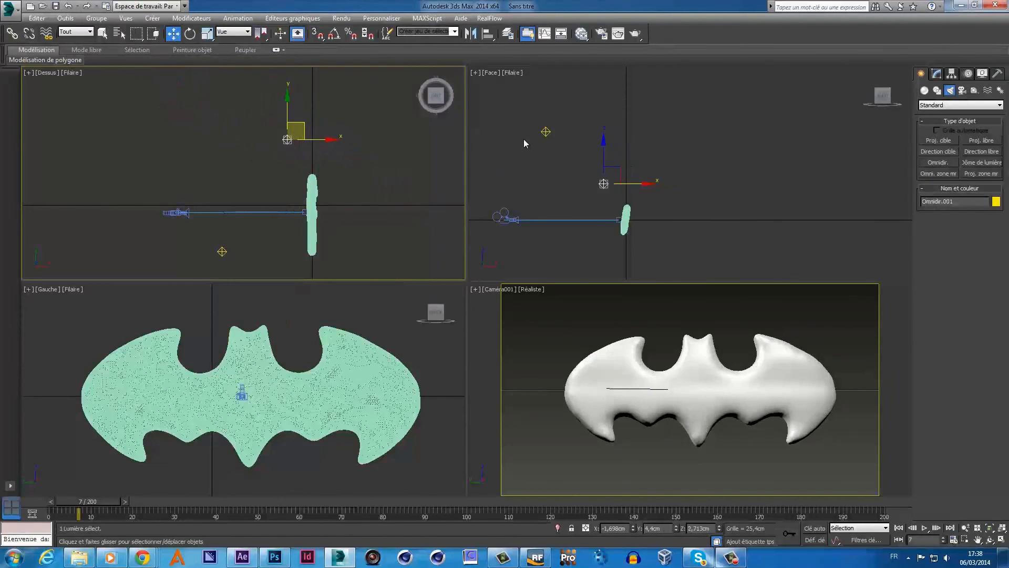
- Raise Omnidir.002 above the logo and push Omnidir.001 further back in the scene
{"action": "left_click", "coordinate": [223, 251]}
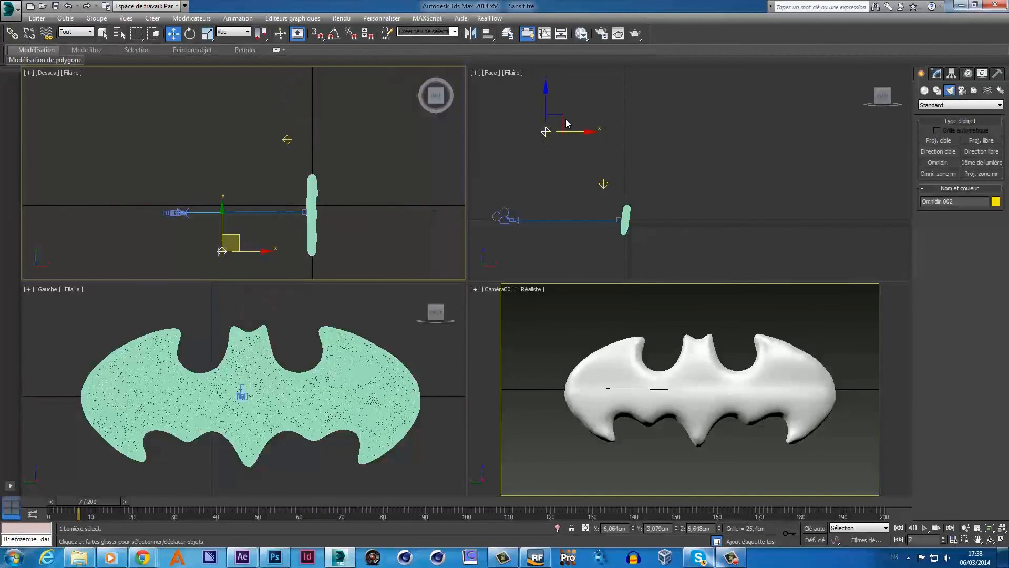
{"action": "right_click", "coordinate": [566, 120]}
{"action": "left_click_drag", "start_coordinate": [560, 118], "coordinate": [607, 99]}
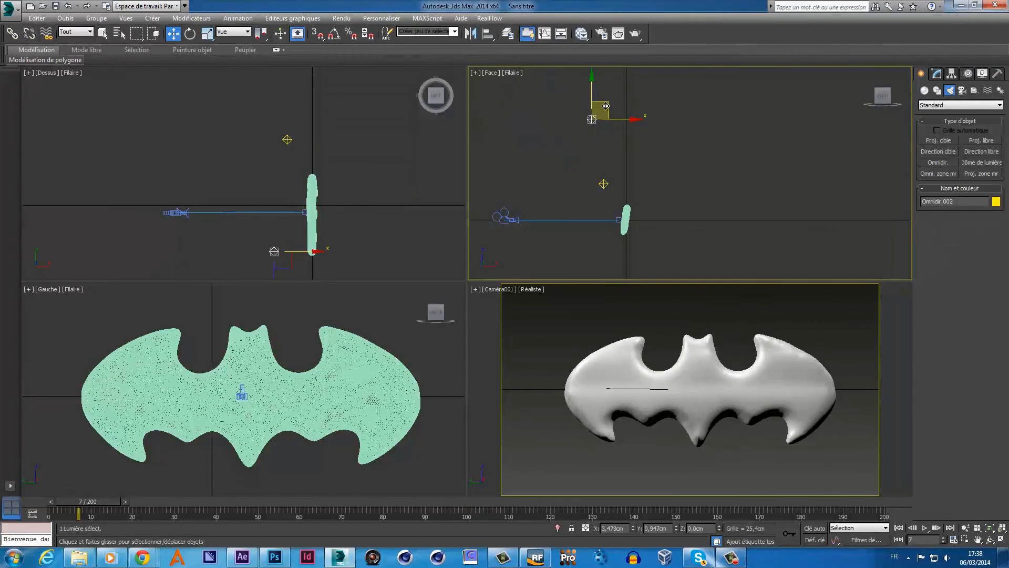
{"action": "left_click", "coordinate": [290, 140]}
{"action": "left_click_drag", "start_coordinate": [306, 129], "coordinate": [318, 76]}
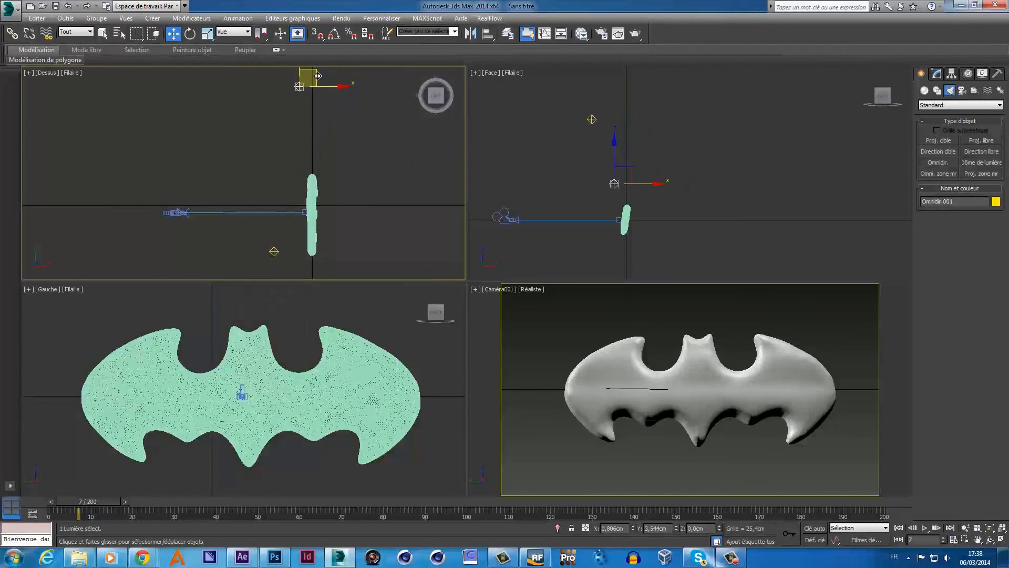
- Render the relit Camera001 view over batman.png, close the frame window and minimize 3ds Max
{"action": "right_click", "coordinate": [577, 306]}
{"action": "left_click", "coordinate": [635, 35]}
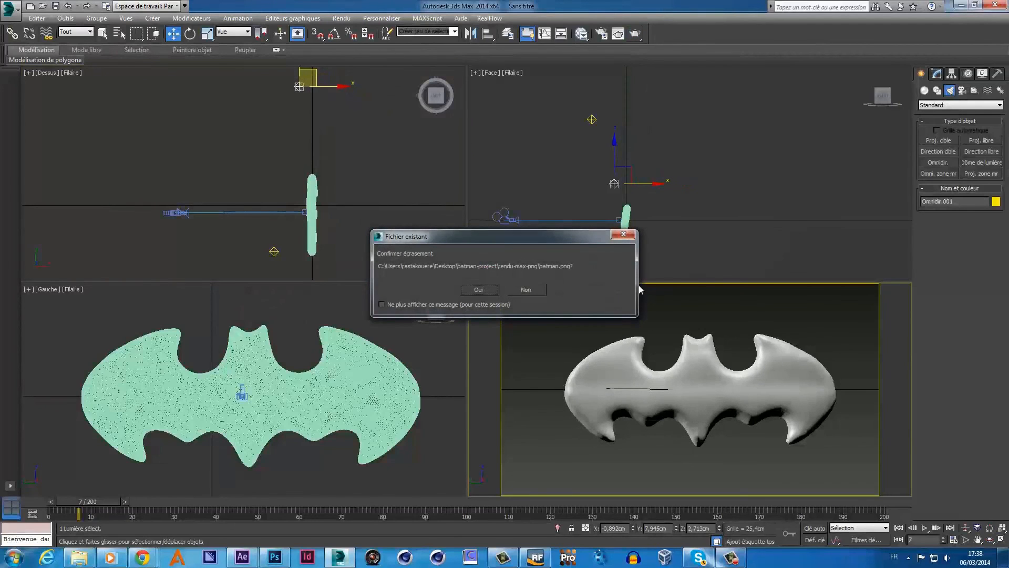
{"action": "left_click", "coordinate": [495, 291]}
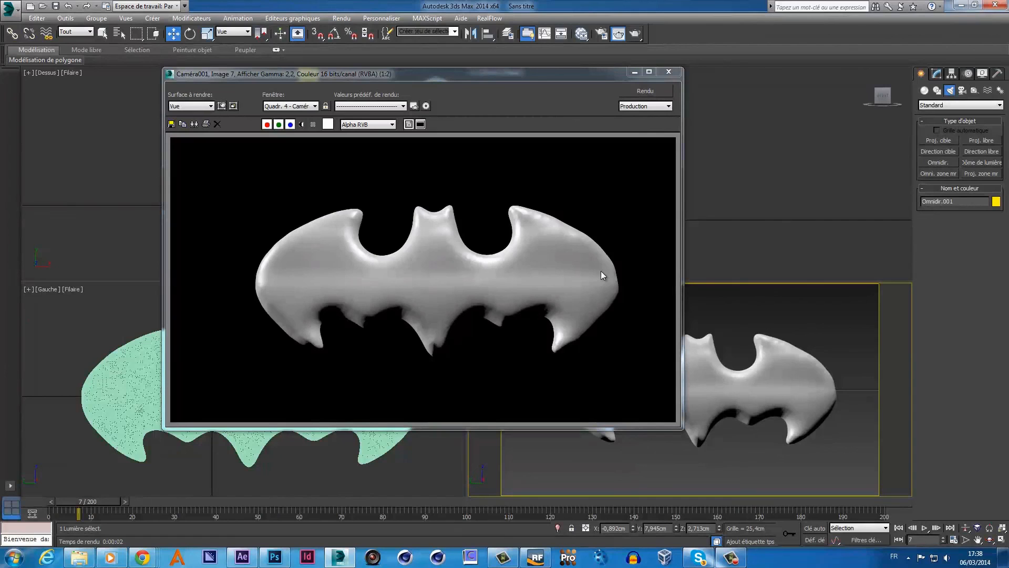
{"action": "left_click", "coordinate": [668, 72]}
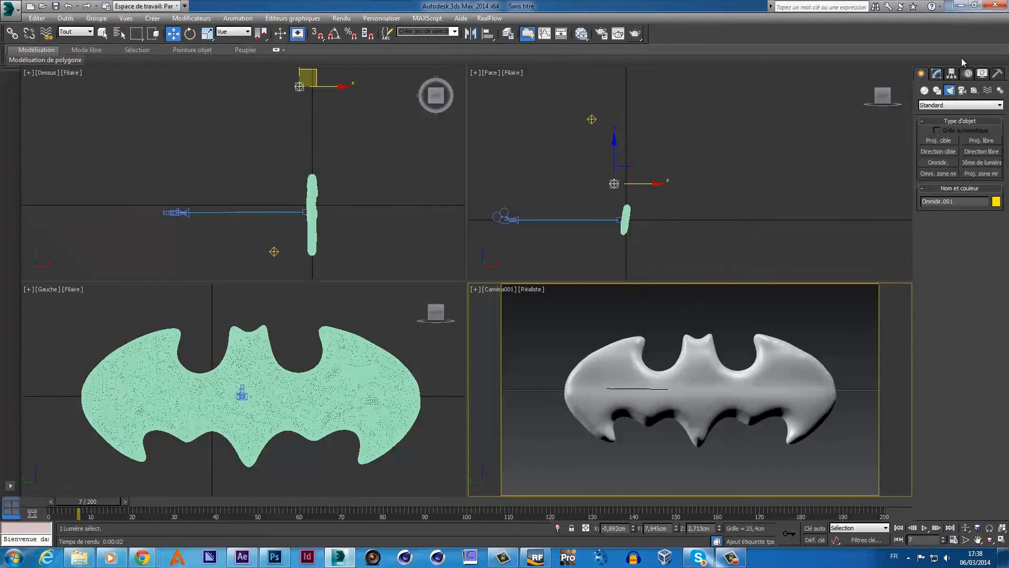
{"action": "left_click", "coordinate": [971, 5]}
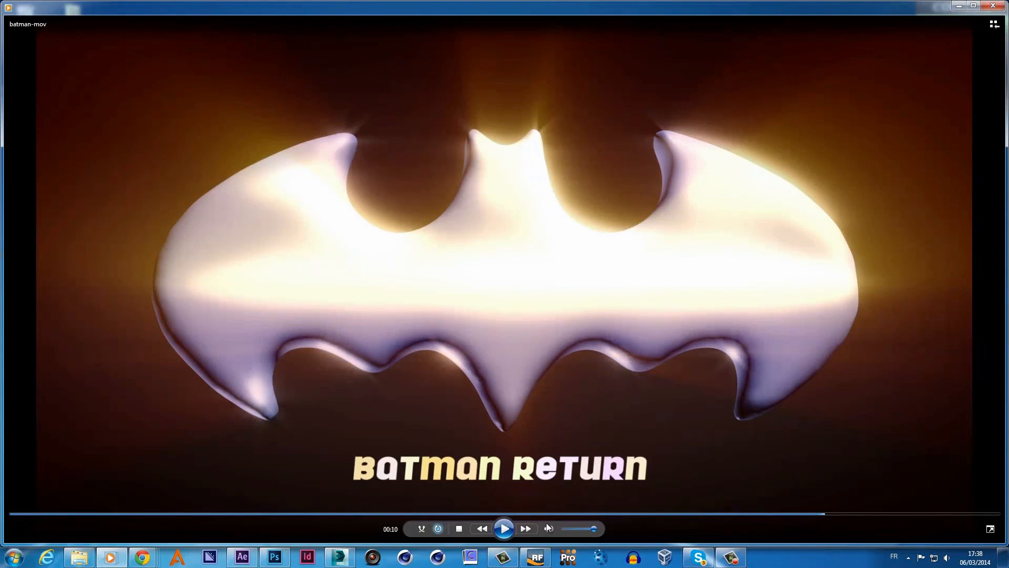
- Restart batman-mov from the beginning and pause it at 00:08 on the glowing logo
{"action": "left_click", "coordinate": [504, 529]}
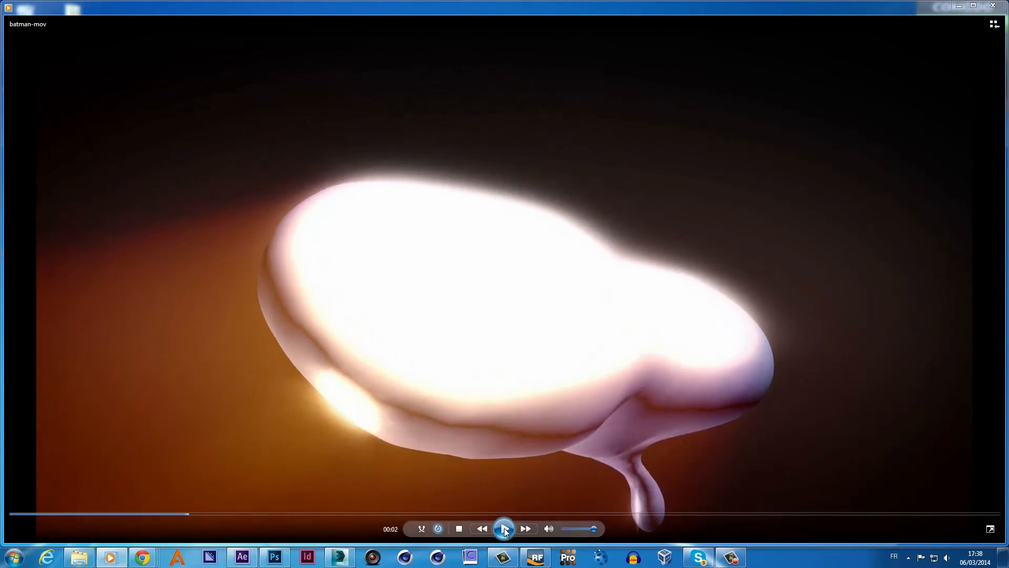
{"action": "left_click", "coordinate": [504, 528]}
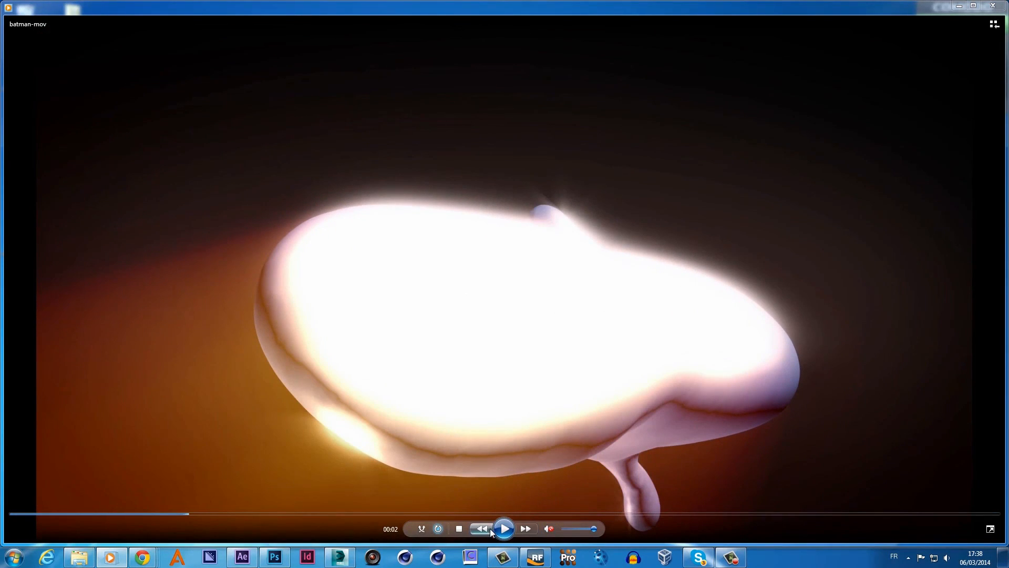
{"action": "left_click", "coordinate": [459, 529]}
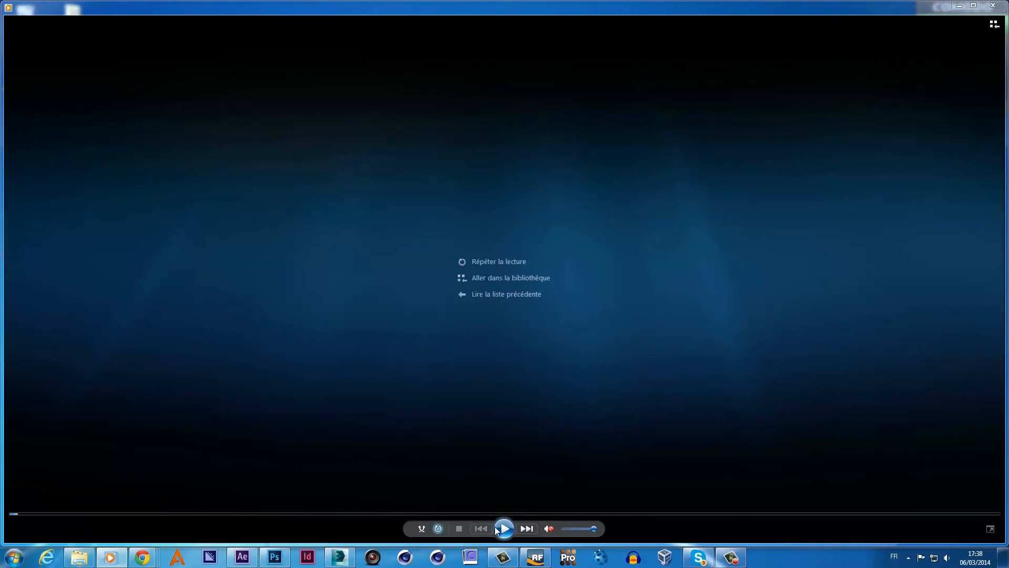
{"action": "left_click", "coordinate": [503, 529]}
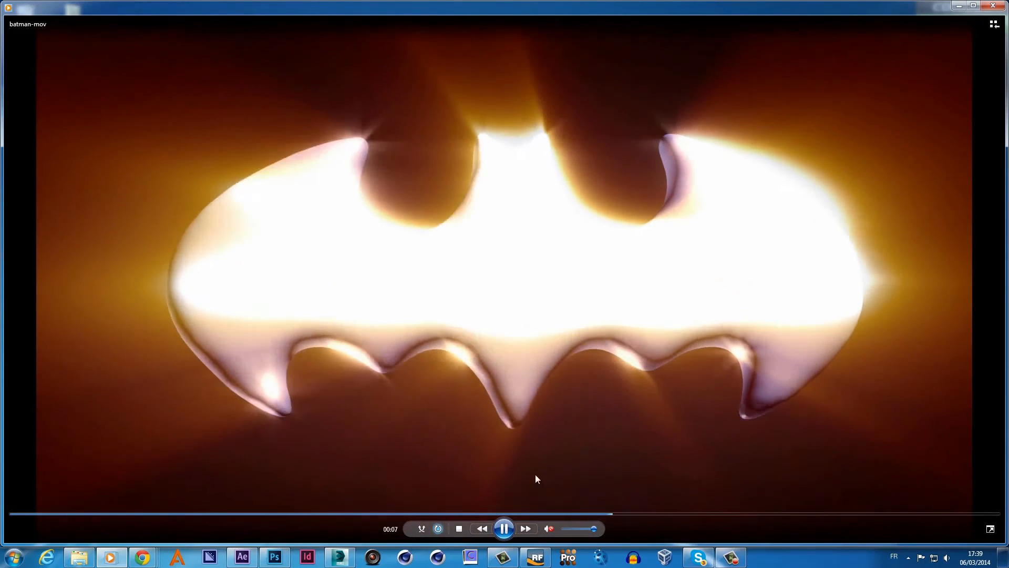
{"action": "left_click", "coordinate": [510, 529]}
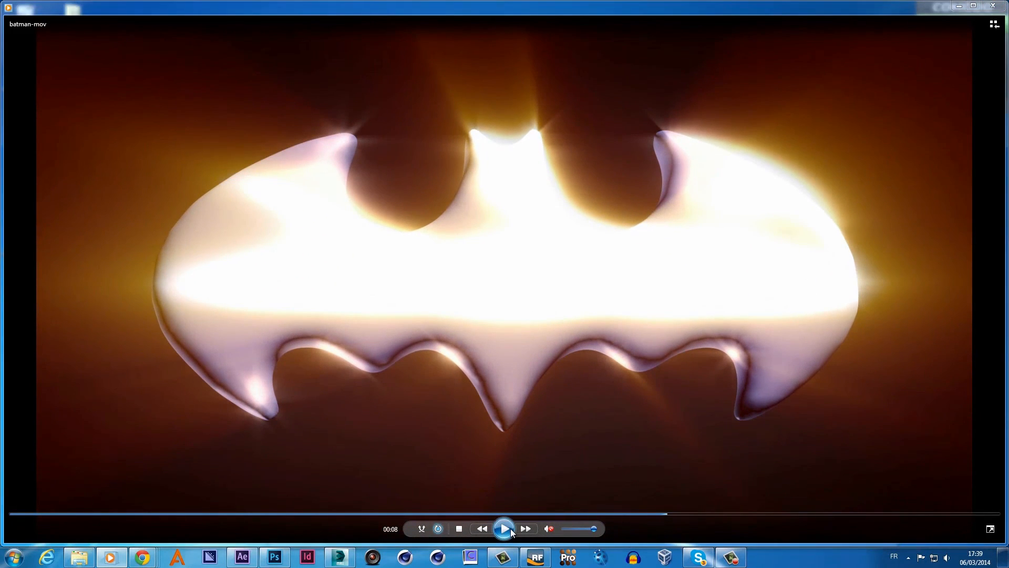